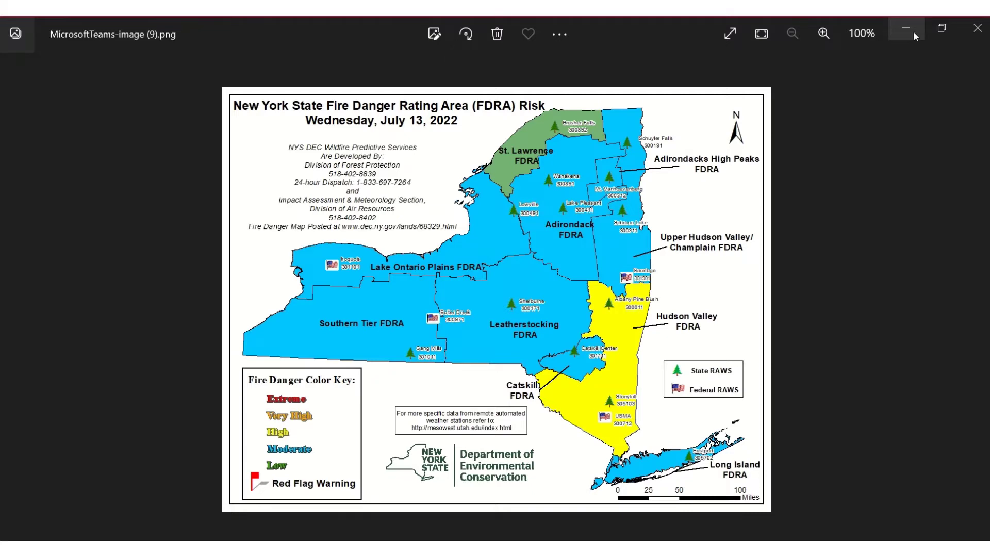
Put away the map image and open the DCR Fire Control Districts (editable) item in a new tab
{"action": "left_click", "coordinate": [914, 32]}
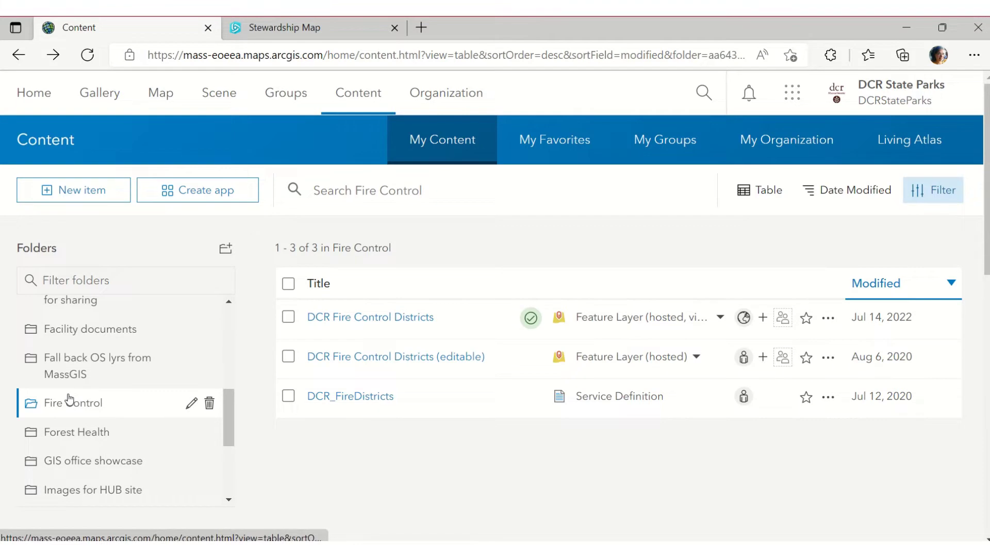
{"action": "right_click", "coordinate": [428, 357]}
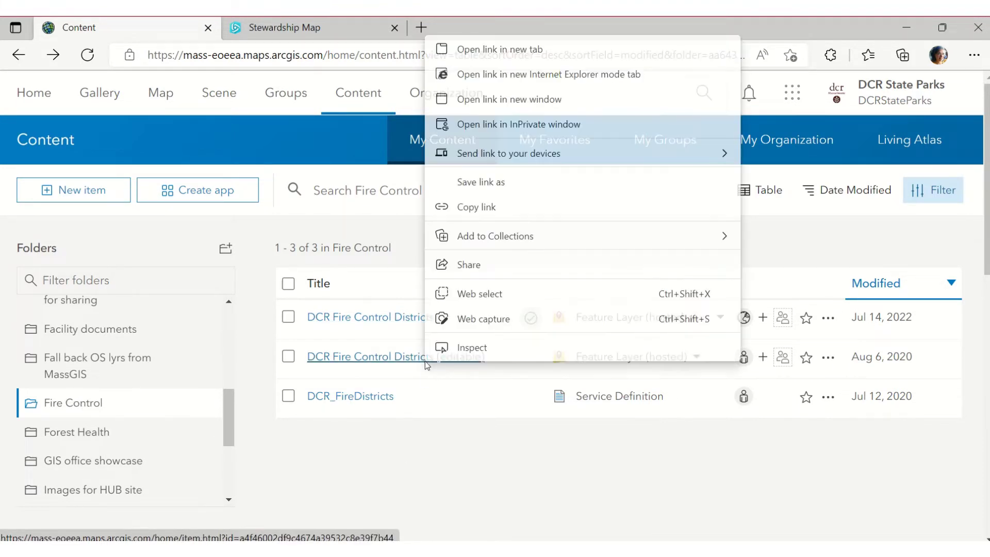
{"action": "left_click", "coordinate": [517, 51]}
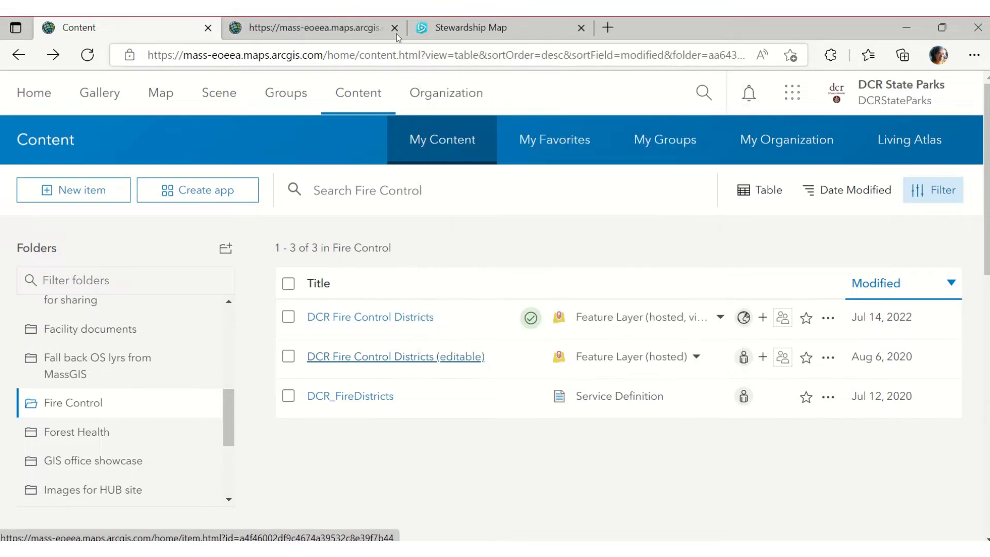
View the editable districts layer's attribute table on its Data tab
{"action": "left_click", "coordinate": [353, 33]}
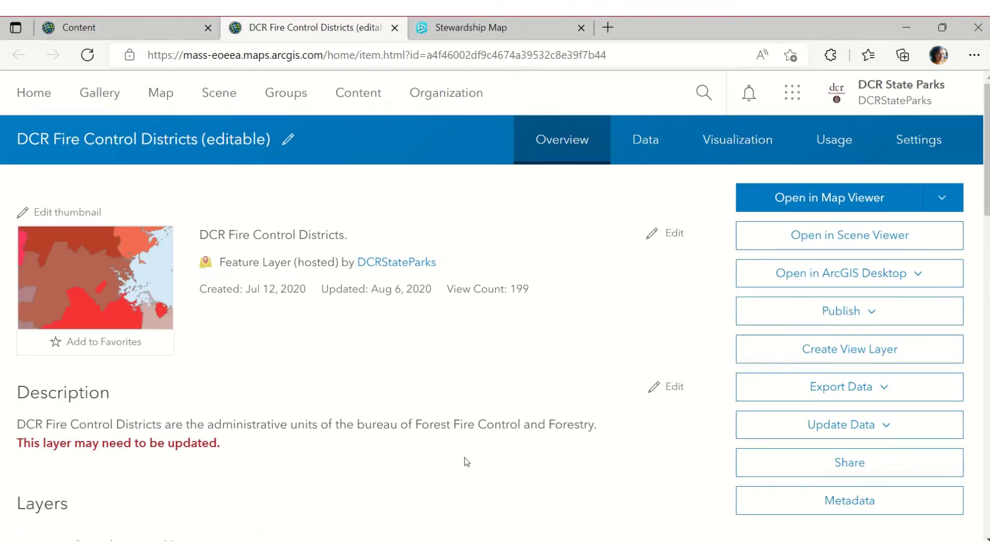
{"action": "scroll", "coordinate": [466, 460], "scroll_direction": "down", "scroll_amount": 2}
{"action": "scroll", "coordinate": [466, 460], "scroll_direction": "up", "scroll_amount": 2}
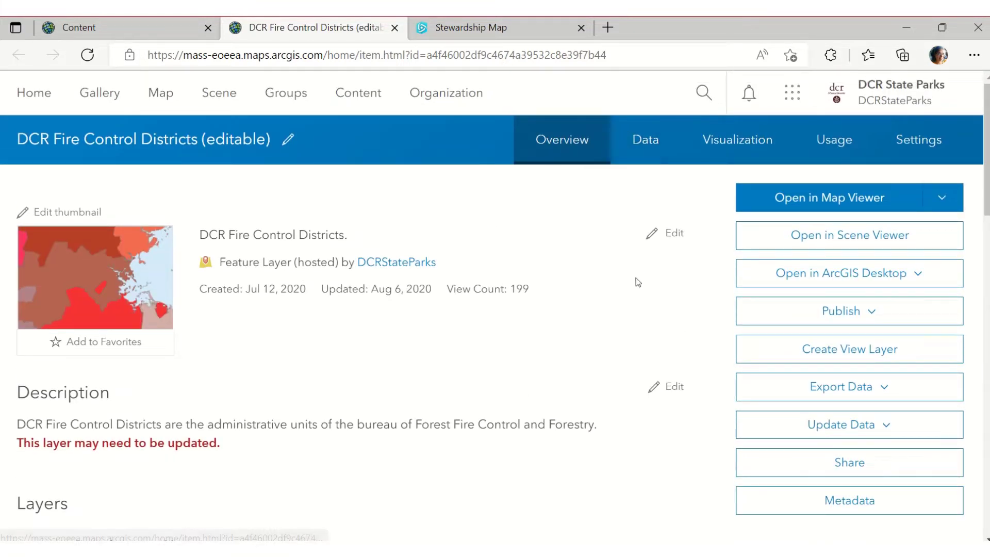
{"action": "scroll", "coordinate": [634, 284], "scroll_direction": "down", "scroll_amount": 5}
{"action": "scroll", "coordinate": [629, 285], "scroll_direction": "up", "scroll_amount": 5}
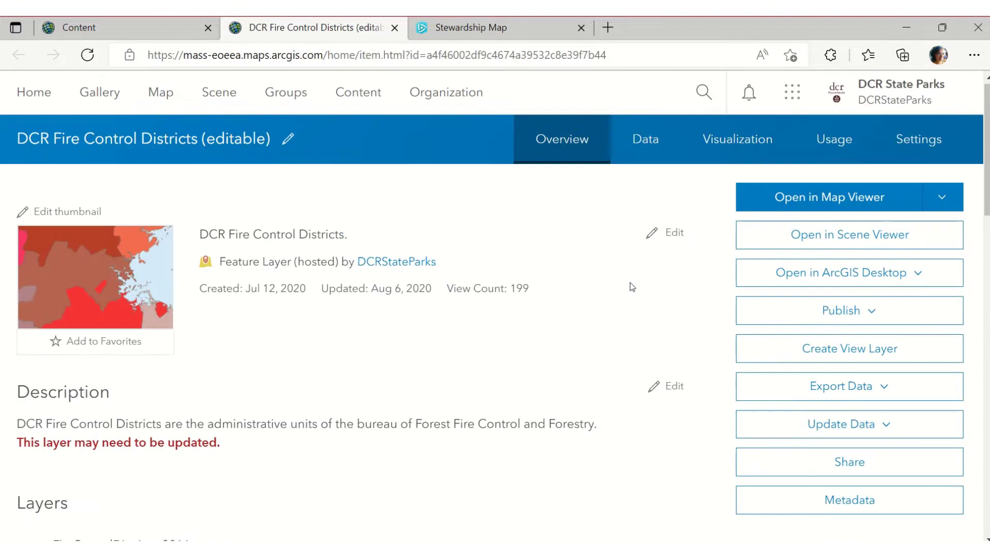
{"action": "left_click", "coordinate": [648, 142]}
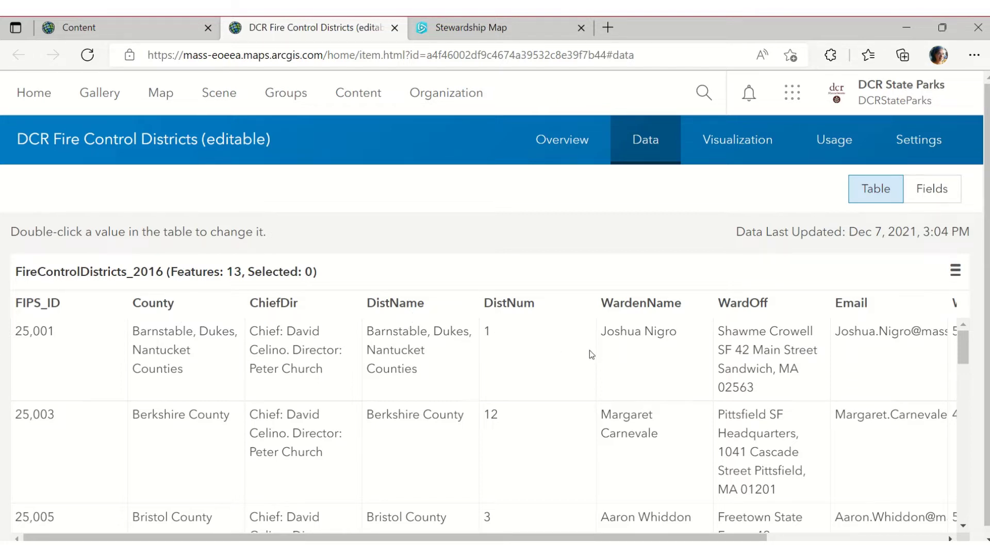
Compare Essex County's details in the Stewardship Map and preview the layer's Visualization styling
{"action": "left_click", "coordinate": [462, 25]}
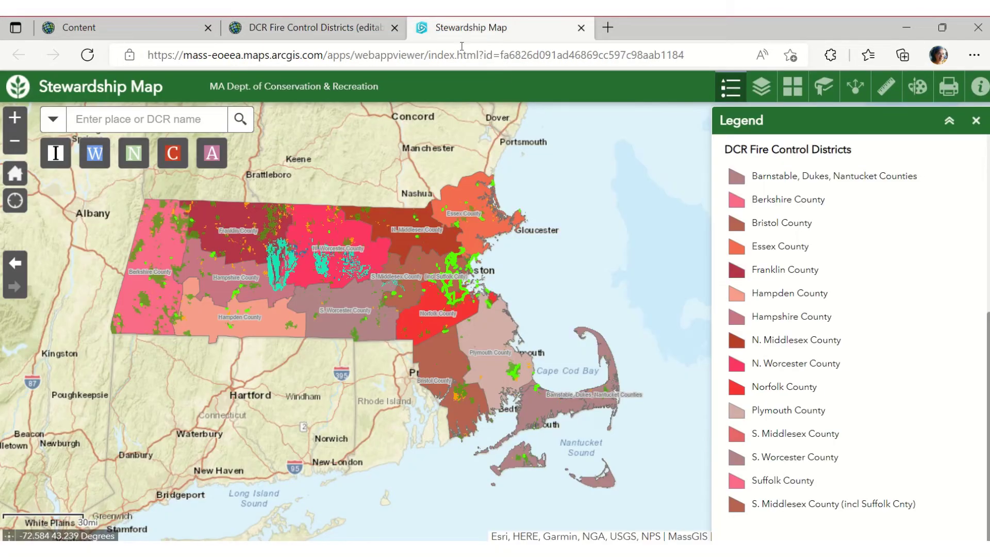
{"action": "left_click", "coordinate": [464, 192]}
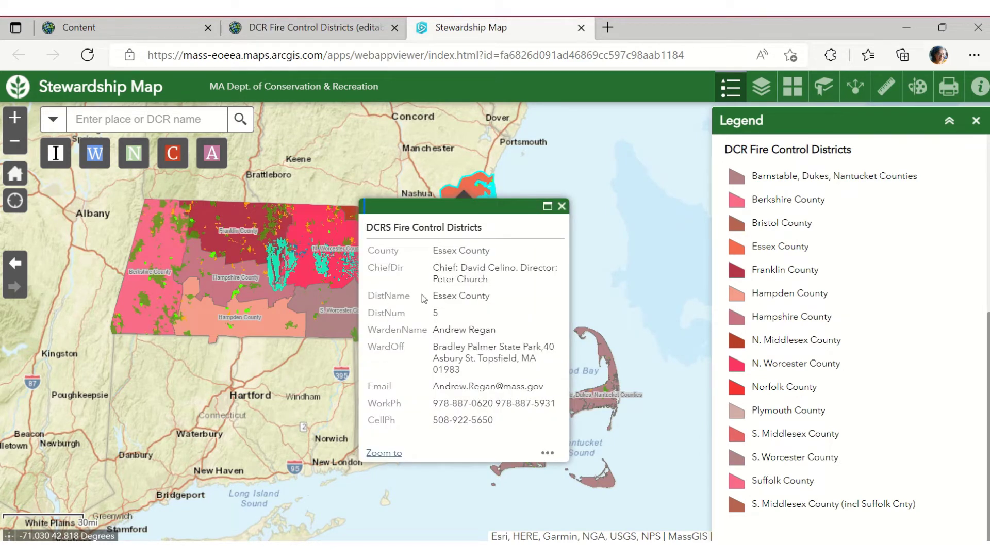
{"action": "left_click", "coordinate": [299, 26]}
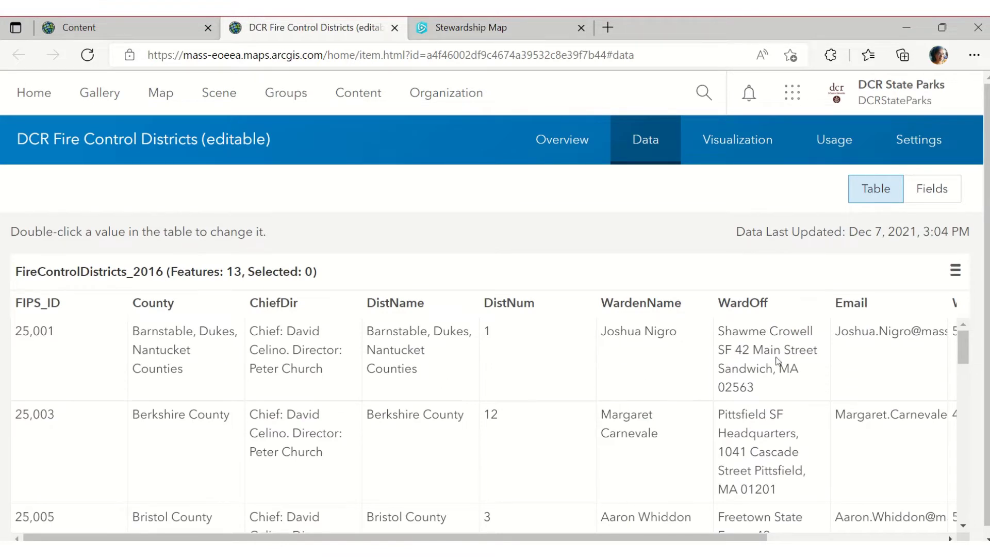
{"action": "left_click", "coordinate": [738, 154]}
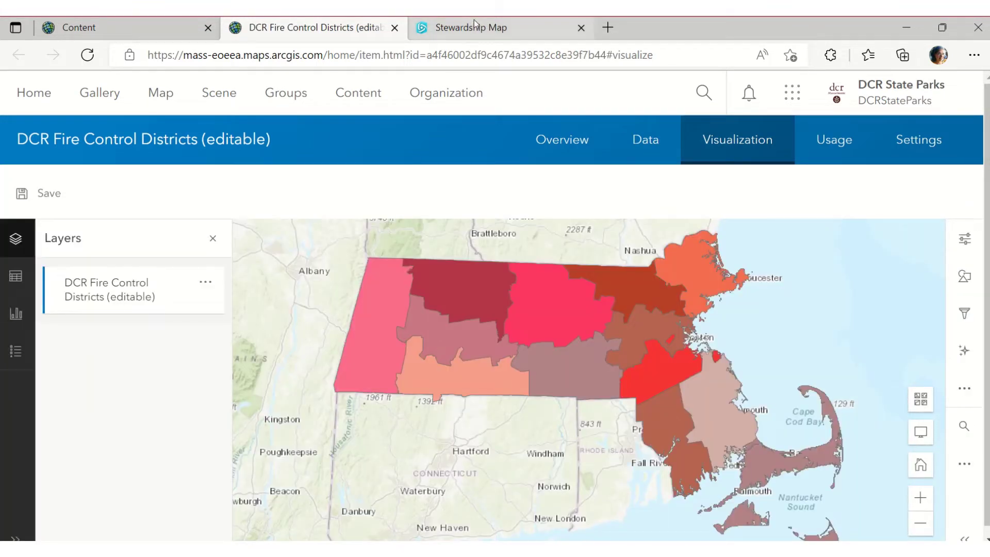
{"action": "left_click", "coordinate": [630, 148]}
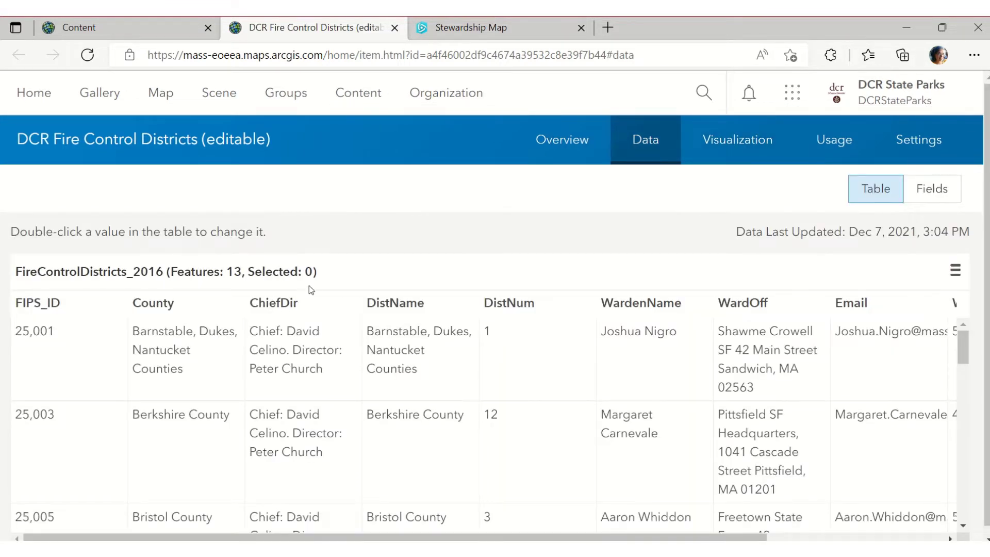
Review the layer's 15 fields and their types under Data > Fields
{"action": "left_click", "coordinate": [926, 192]}
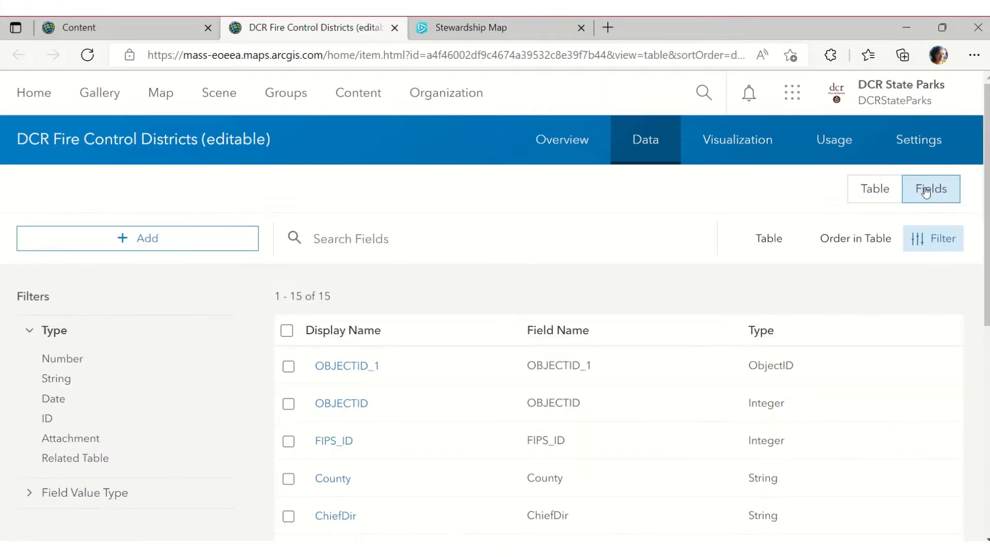
{"action": "left_click", "coordinate": [340, 547]}
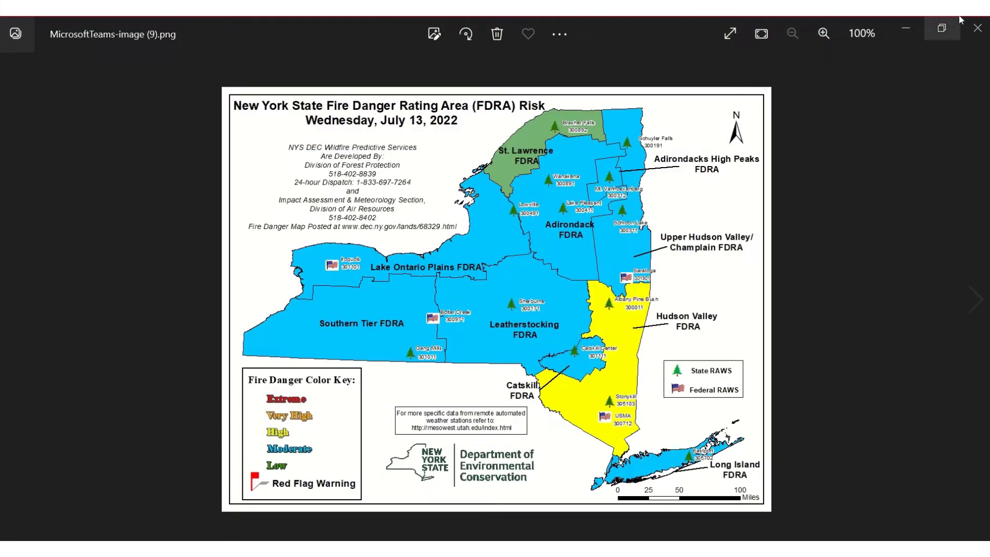
{"action": "left_click", "coordinate": [906, 28]}
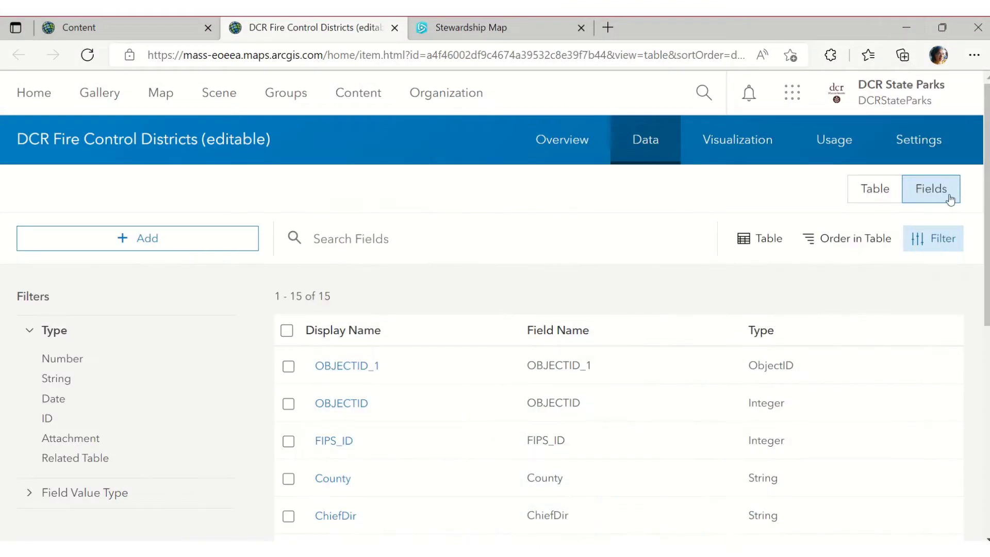
{"action": "left_click", "coordinate": [883, 200]}
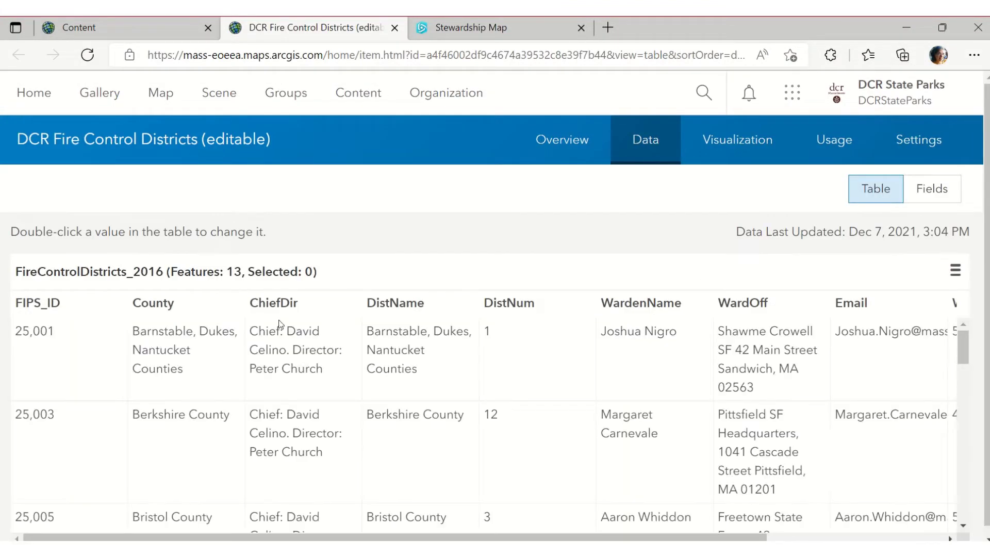
{"action": "scroll", "coordinate": [523, 356], "scroll_direction": "down", "scroll_amount": 1}
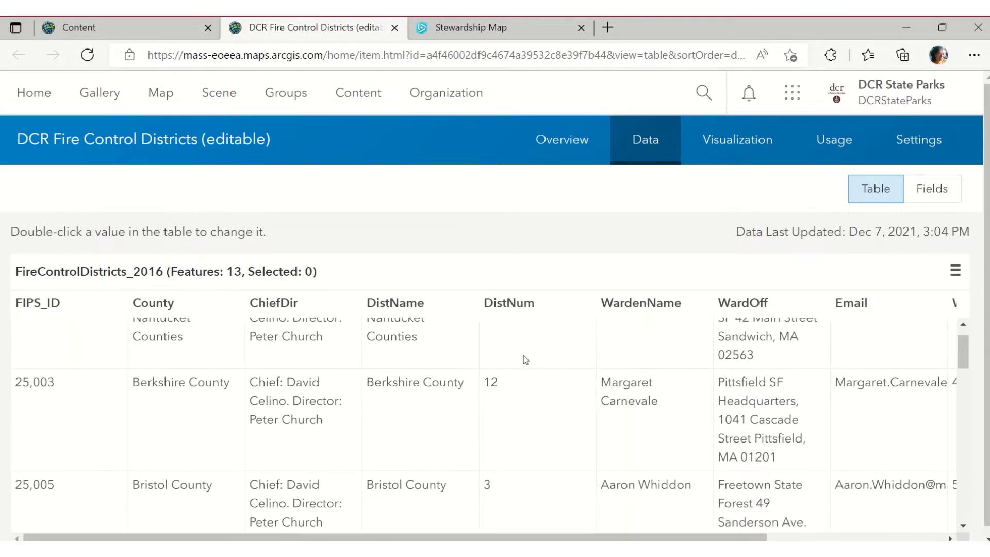
{"action": "scroll", "coordinate": [526, 356], "scroll_direction": "up", "scroll_amount": 1}
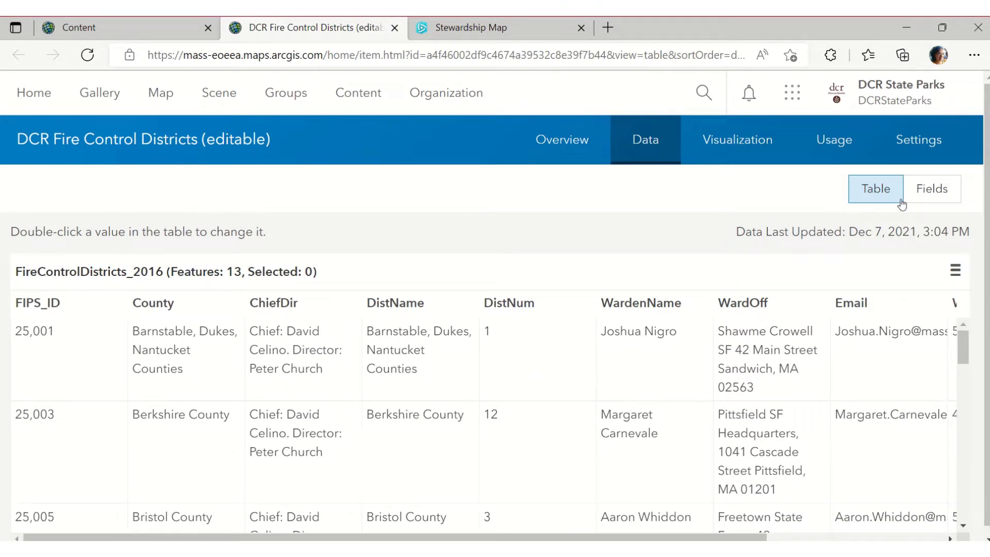
{"action": "left_click", "coordinate": [916, 195]}
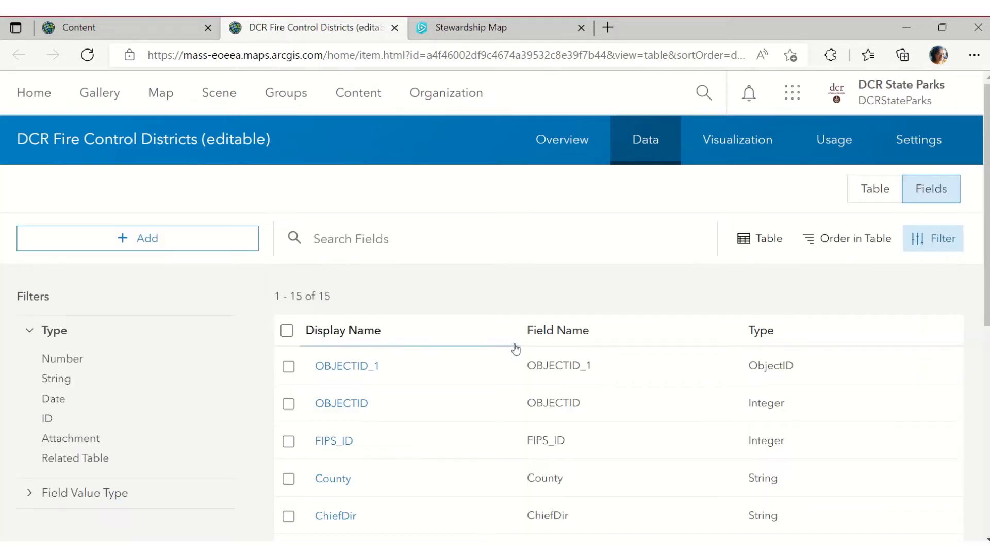
{"action": "scroll", "coordinate": [452, 370], "scroll_direction": "down", "scroll_amount": 1}
{"action": "scroll", "coordinate": [452, 371], "scroll_direction": "down", "scroll_amount": 8}
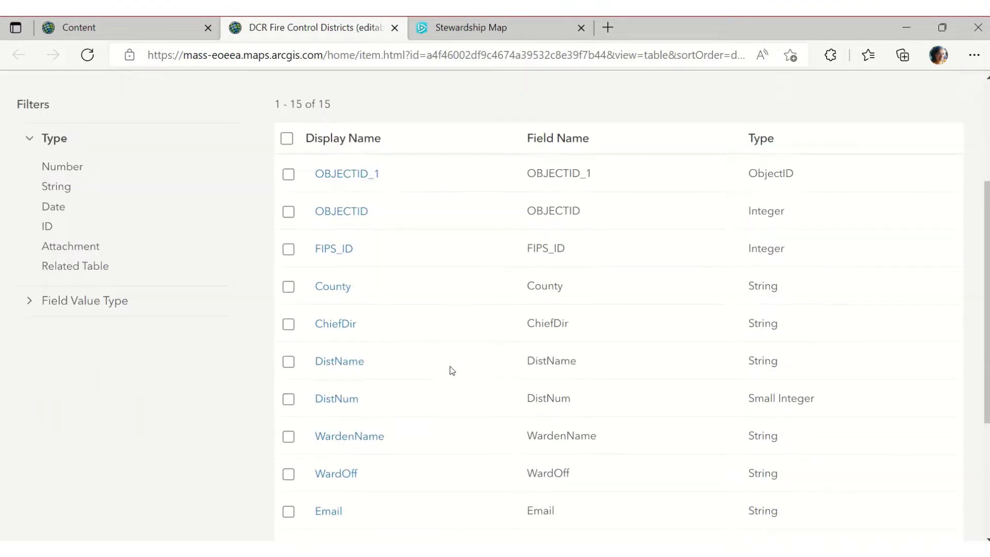
{"action": "scroll", "coordinate": [452, 370], "scroll_direction": "up", "scroll_amount": 4}
{"action": "scroll", "coordinate": [452, 370], "scroll_direction": "up", "scroll_amount": 4}
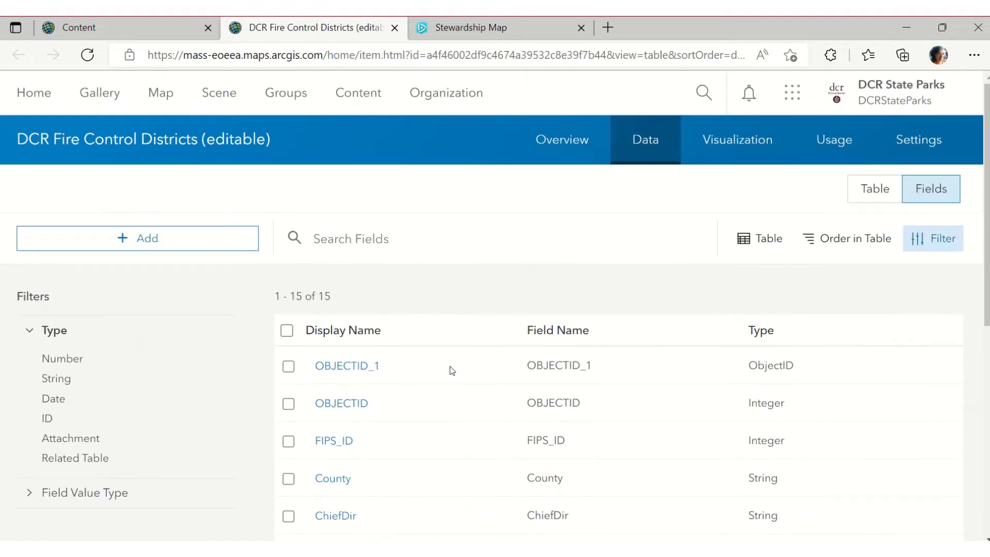
Start a new field and name it FireDangerRating
{"action": "left_click", "coordinate": [153, 243]}
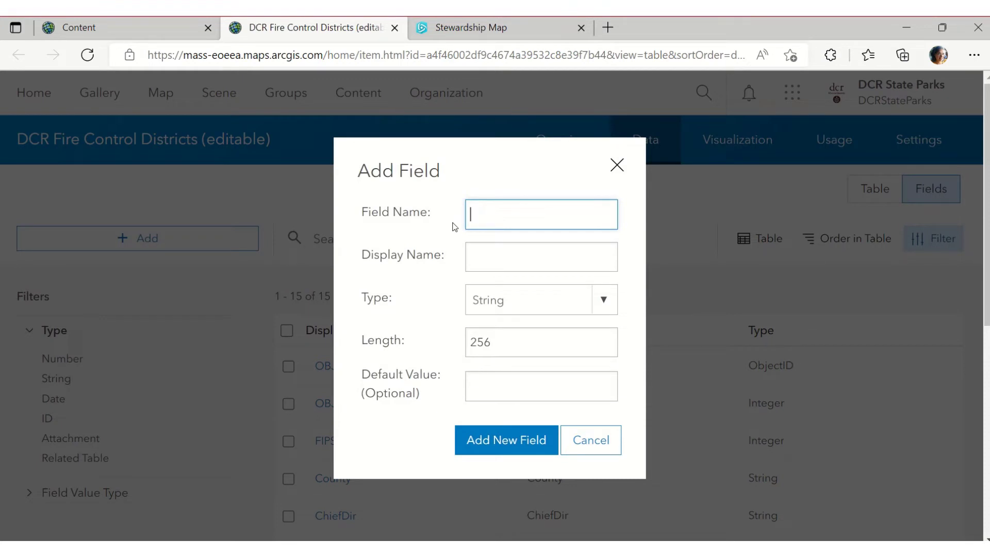
{"action": "type", "text": "FireDangerC"}
{"action": "type", "text": "or"}
{"action": "type", "text": "e"}
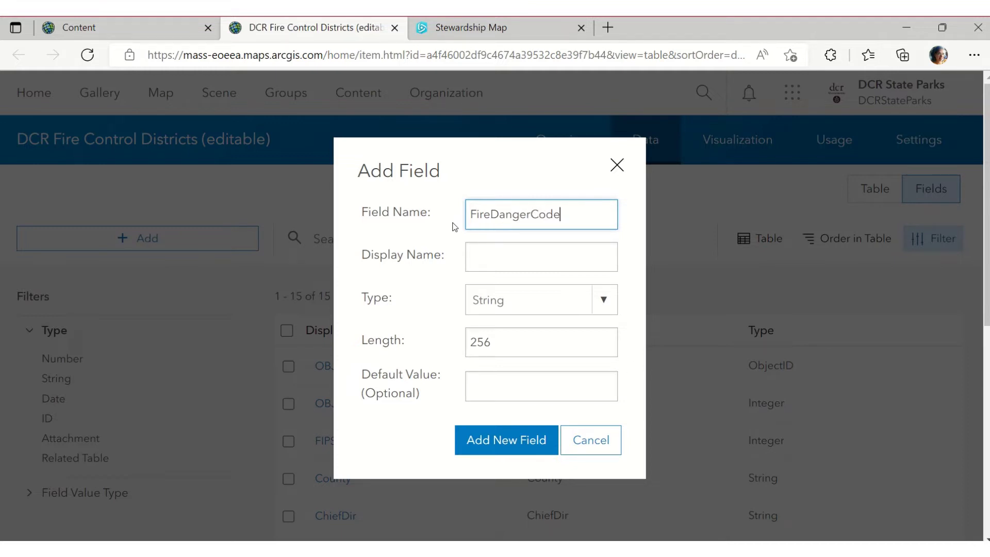
{"action": "key", "text": "ctrl+a"}
{"action": "key", "text": "ctrl+c"}
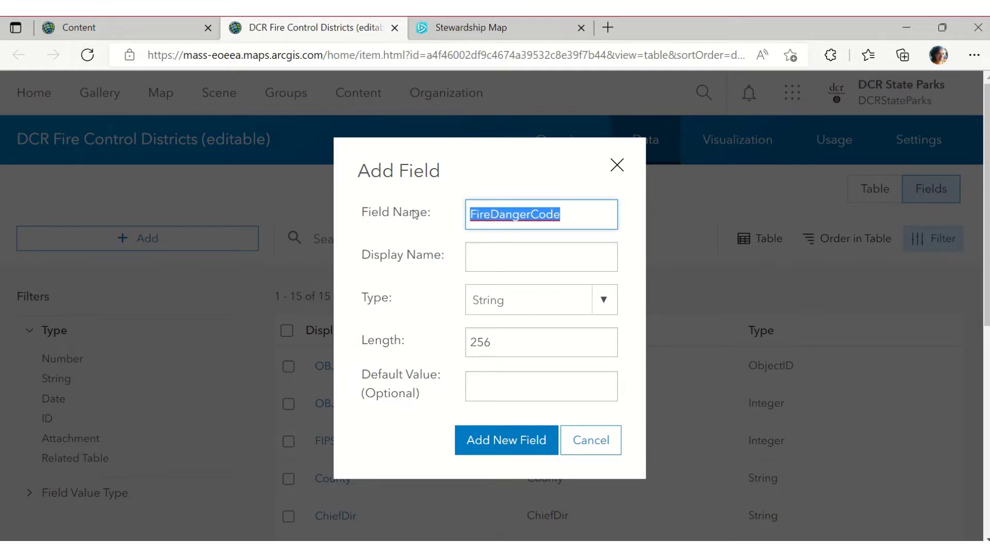
{"action": "left_click", "coordinate": [495, 260]}
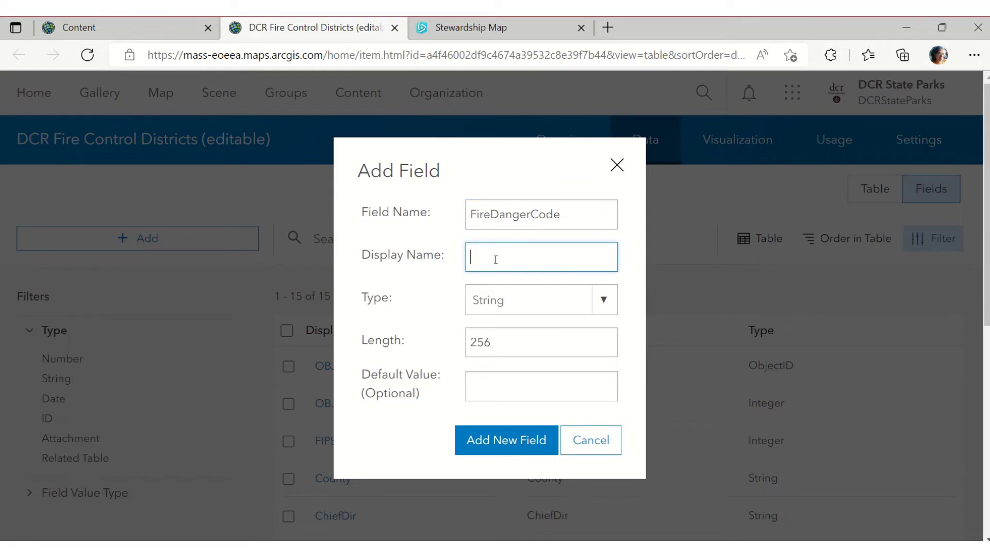
{"action": "key", "text": "ctrl+v"}
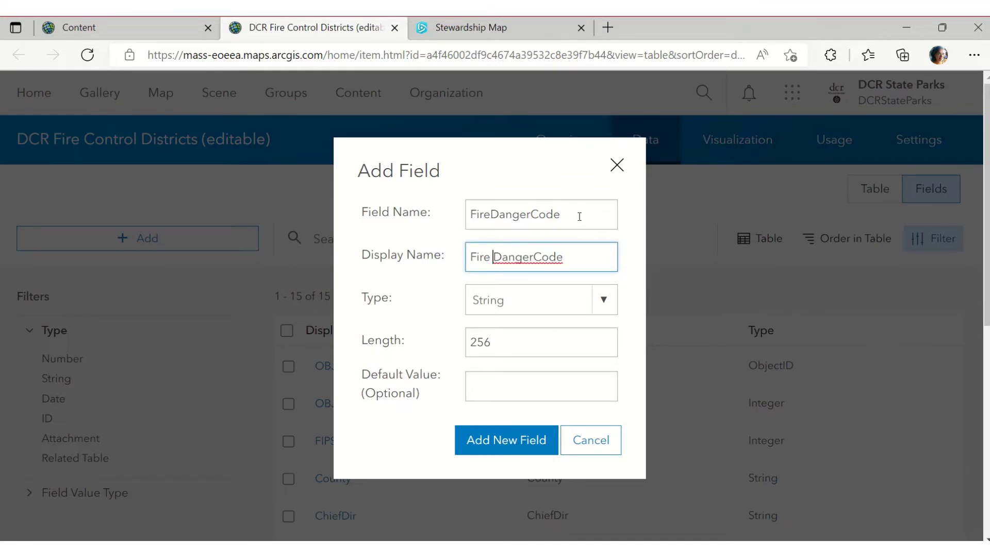
{"action": "left_click_drag", "start_coordinate": [577, 215], "coordinate": [532, 219]}
{"action": "key", "text": "BackSpace"}
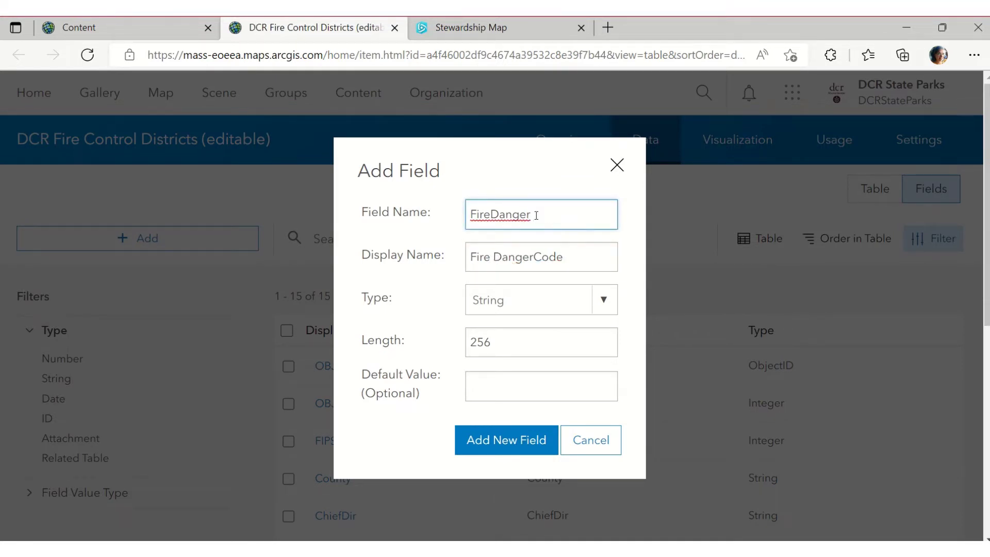
{"action": "type", "text": "Rating"}
Set display name 'Fire danger rating', keeping type String and length 256
{"action": "left_click", "coordinate": [571, 263]}
{"action": "key", "text": "BackSpace"}
{"action": "key", "text": "BackSpace"}
{"action": "key", "text": "BackSpace"}
{"action": "key", "text": "BackSpace"}
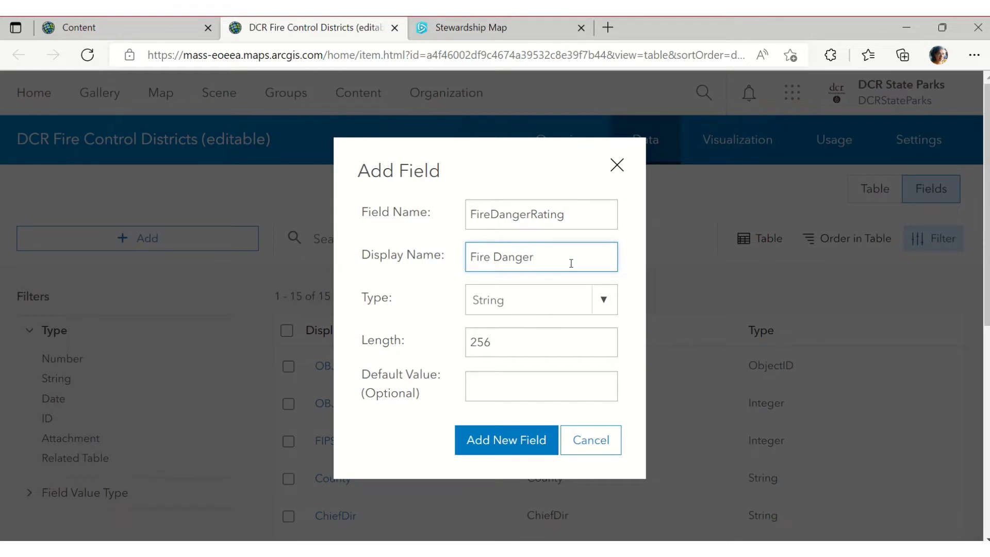
{"action": "type", "text": "rating"}
{"action": "key", "text": "Right"}
{"action": "key", "text": "Right"}
{"action": "key", "text": "Right"}
{"action": "key", "text": "Right"}
{"action": "key", "text": "Right"}
{"action": "key", "text": "Delete"}
{"action": "type", "text": "d"}
{"action": "left_click", "coordinate": [490, 214]}
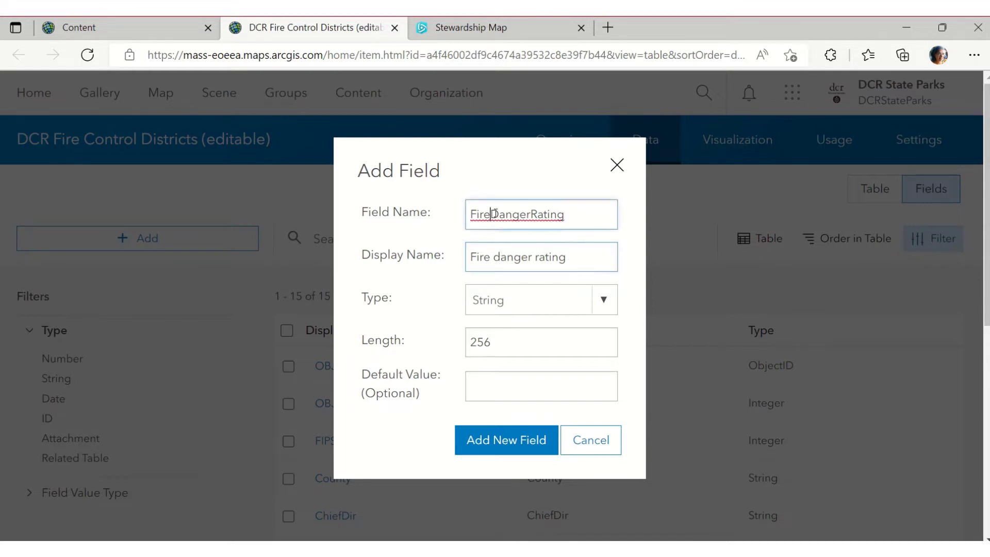
{"action": "left_click", "coordinate": [532, 257]}
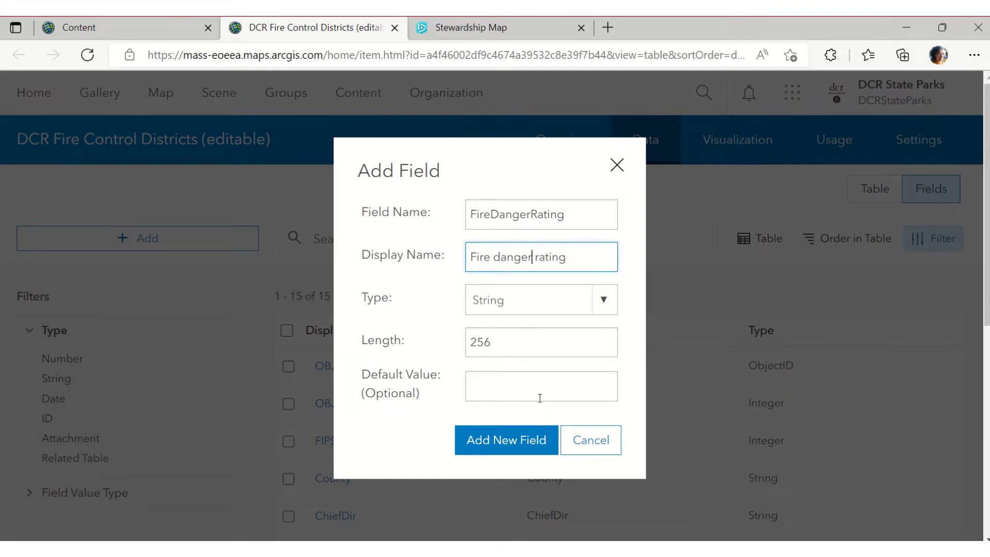
{"action": "left_click", "coordinate": [504, 386]}
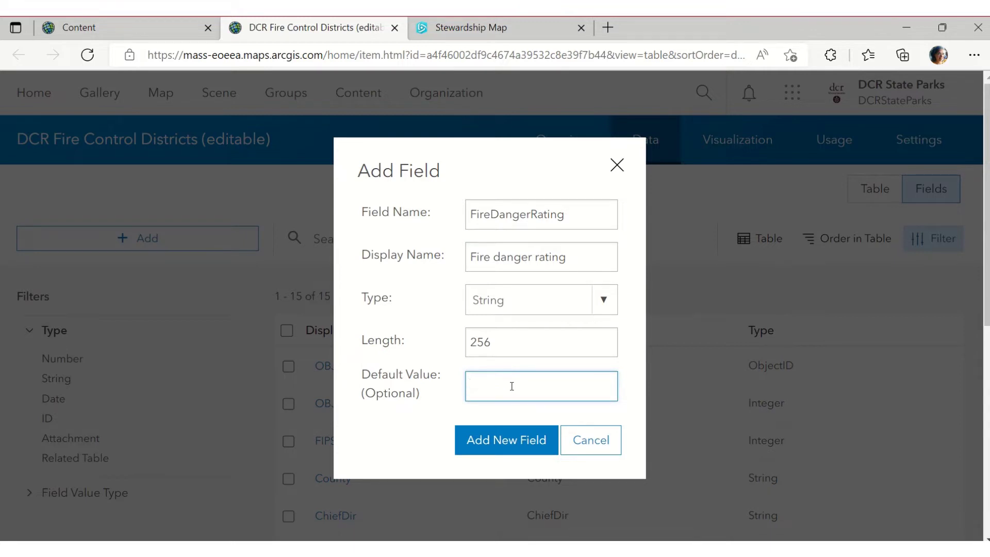
Submit the FireDangerRating field with no default value and let the layer save
{"action": "left_click", "coordinate": [556, 548]}
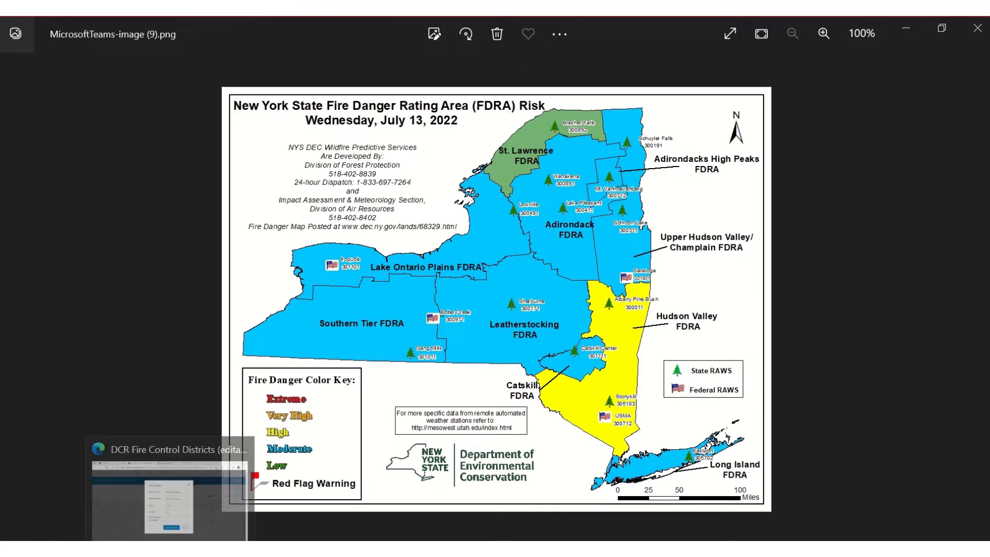
{"action": "left_click", "coordinate": [173, 549]}
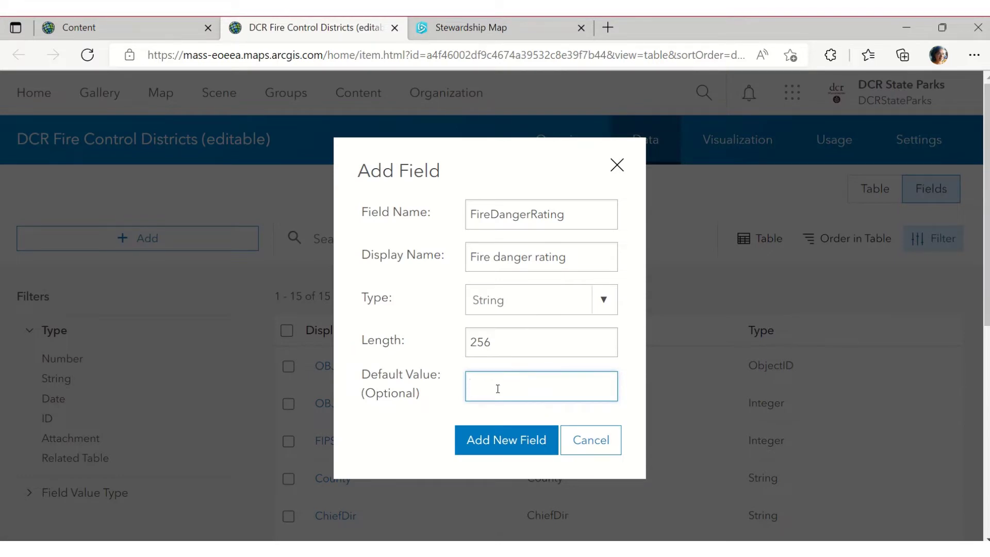
{"action": "key", "text": "alt+Tab"}
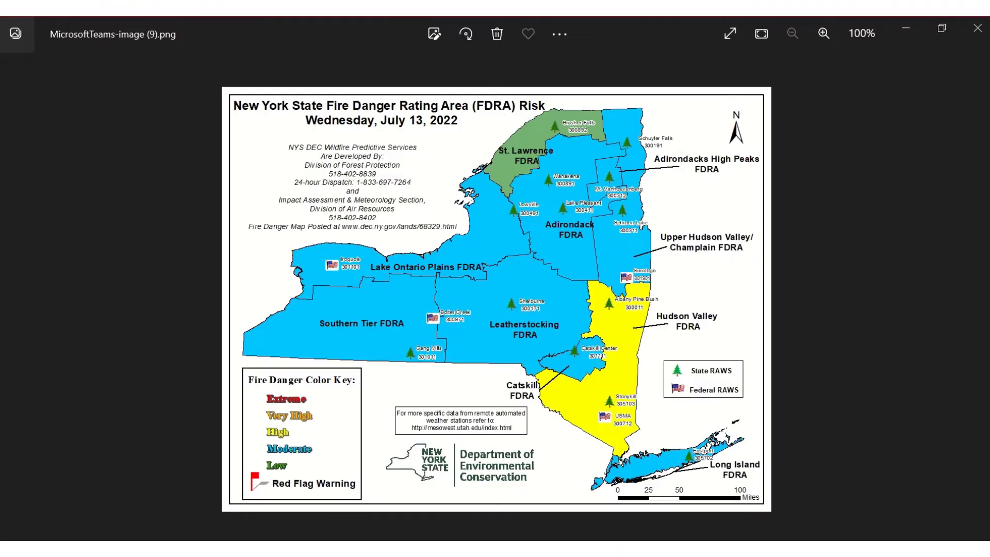
{"action": "left_click", "coordinate": [178, 549]}
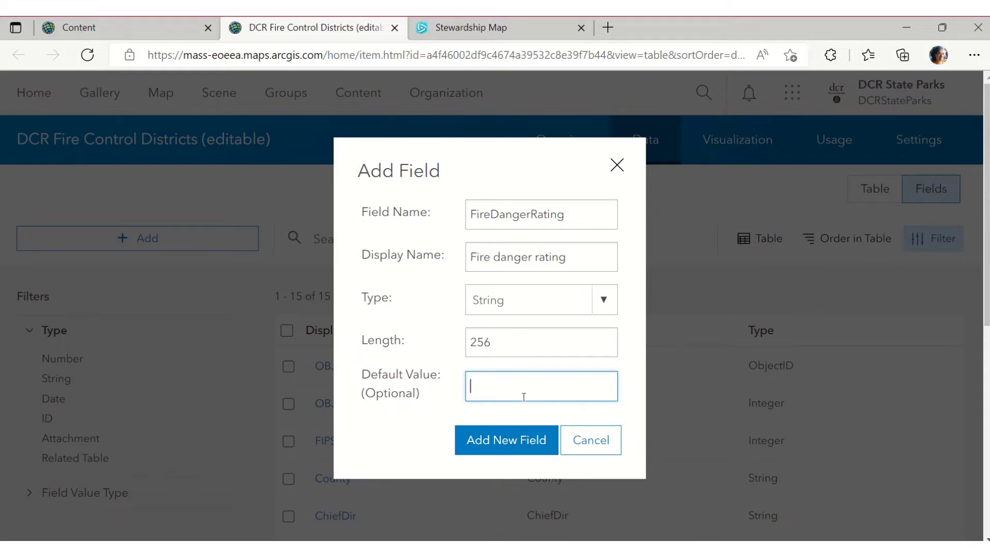
{"action": "left_click", "coordinate": [521, 446]}
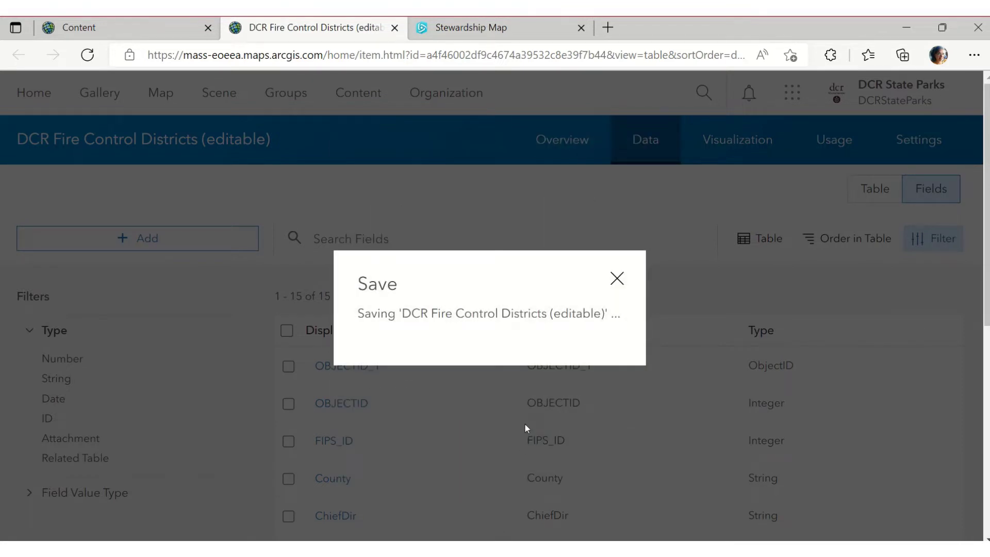
Open the Fire danger rating field details (String, length 256) and begin a list of values
{"action": "scroll", "coordinate": [571, 382], "scroll_direction": "down", "scroll_amount": 3}
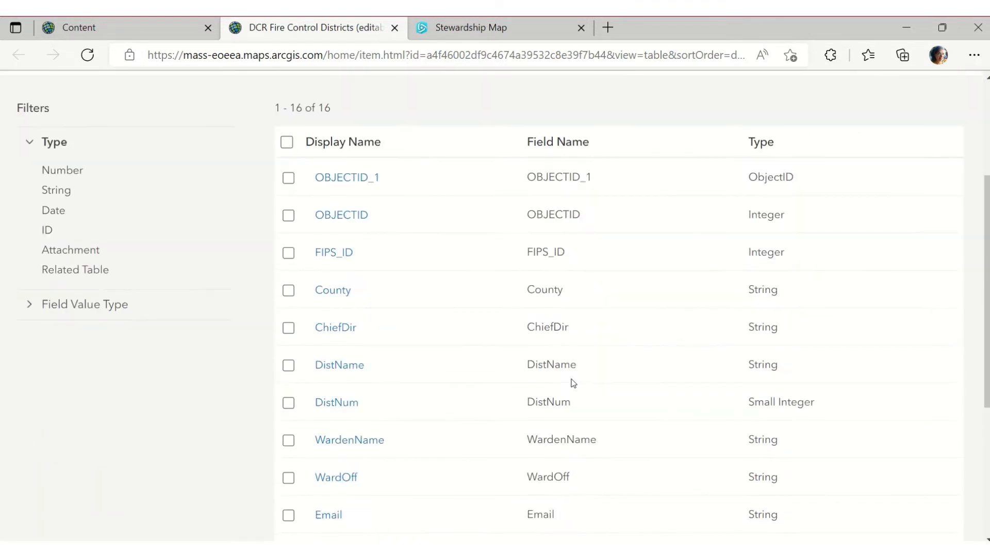
{"action": "scroll", "coordinate": [572, 382], "scroll_direction": "down", "scroll_amount": 5}
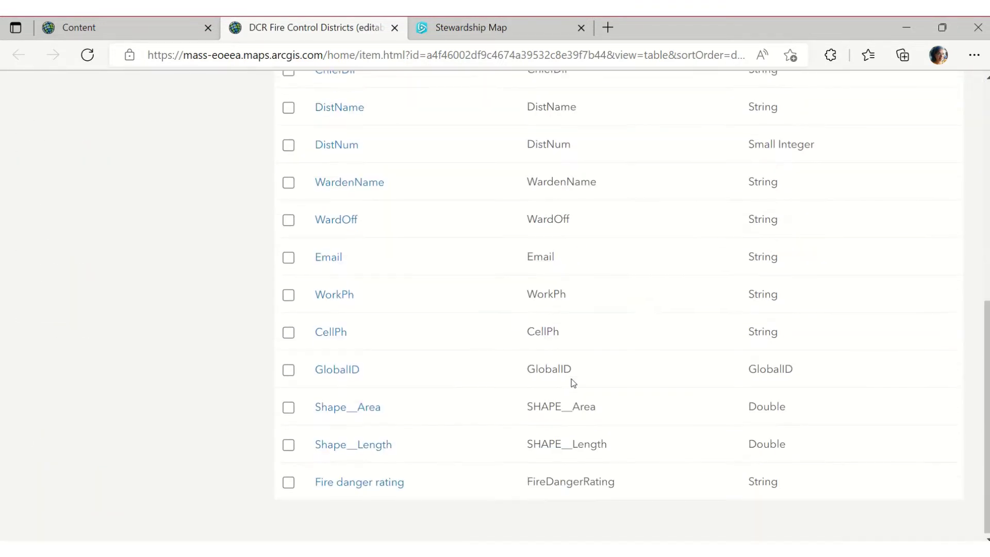
{"action": "left_click", "coordinate": [359, 483]}
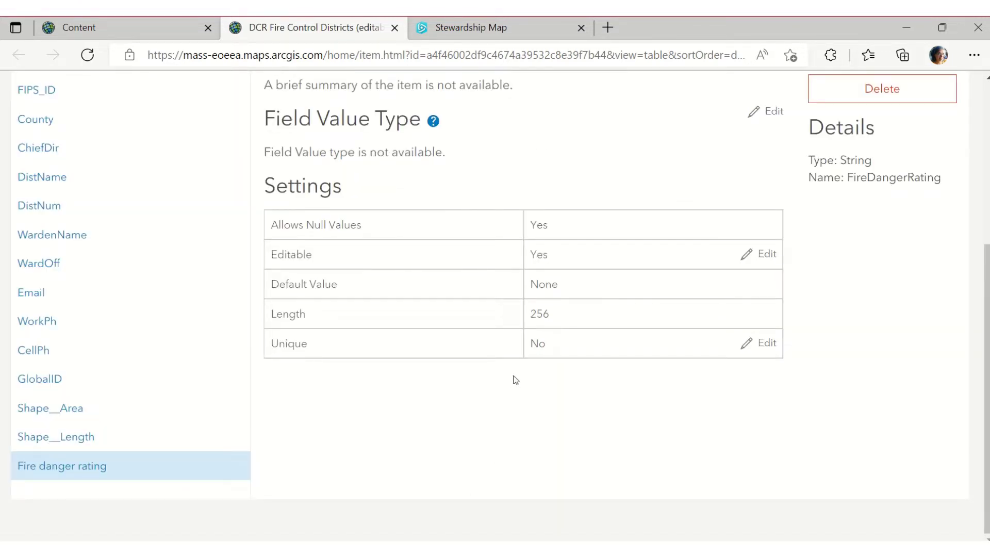
{"action": "scroll", "coordinate": [514, 379], "scroll_direction": "up", "scroll_amount": 3}
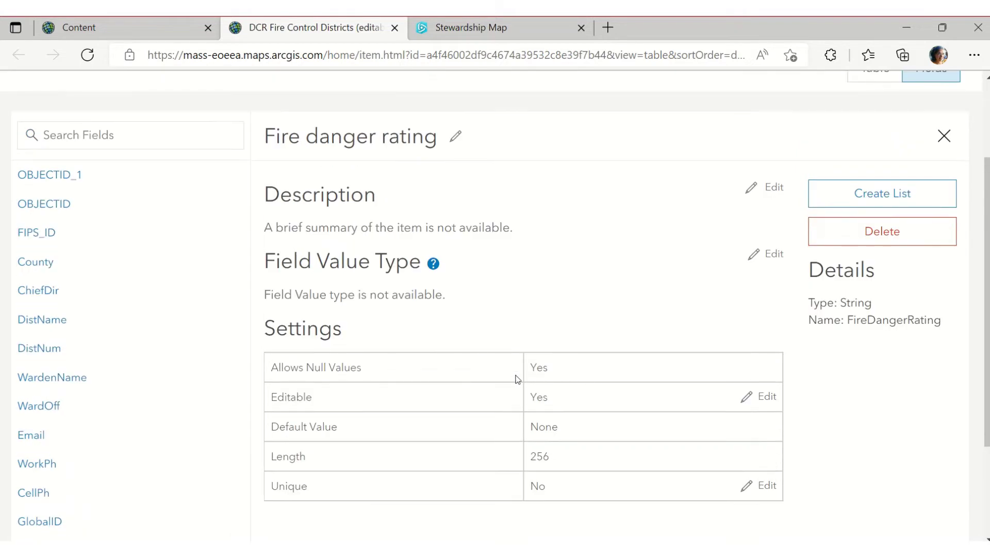
{"action": "scroll", "coordinate": [517, 379], "scroll_direction": "down", "scroll_amount": 3}
{"action": "scroll", "coordinate": [514, 378], "scroll_direction": "up", "scroll_amount": 5}
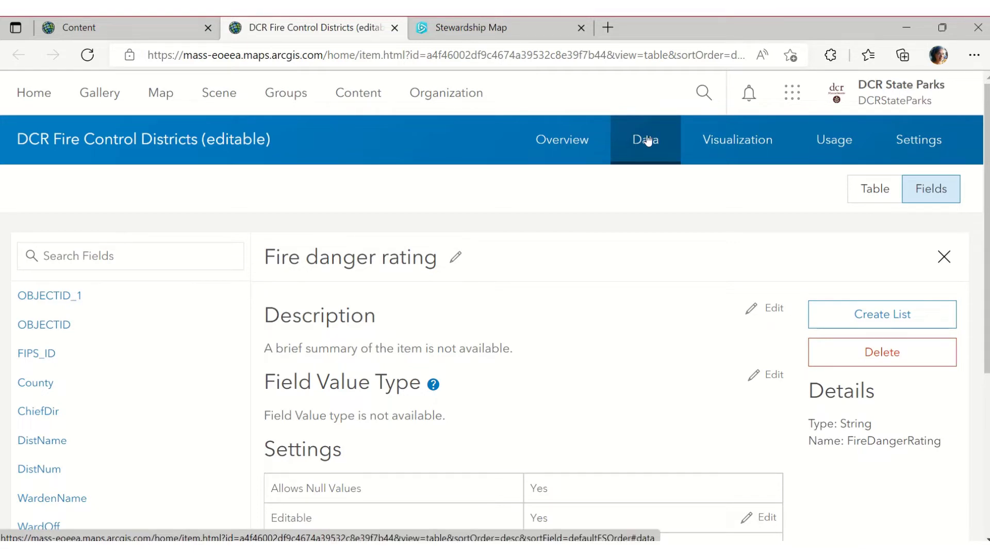
{"action": "left_click", "coordinate": [605, 550]}
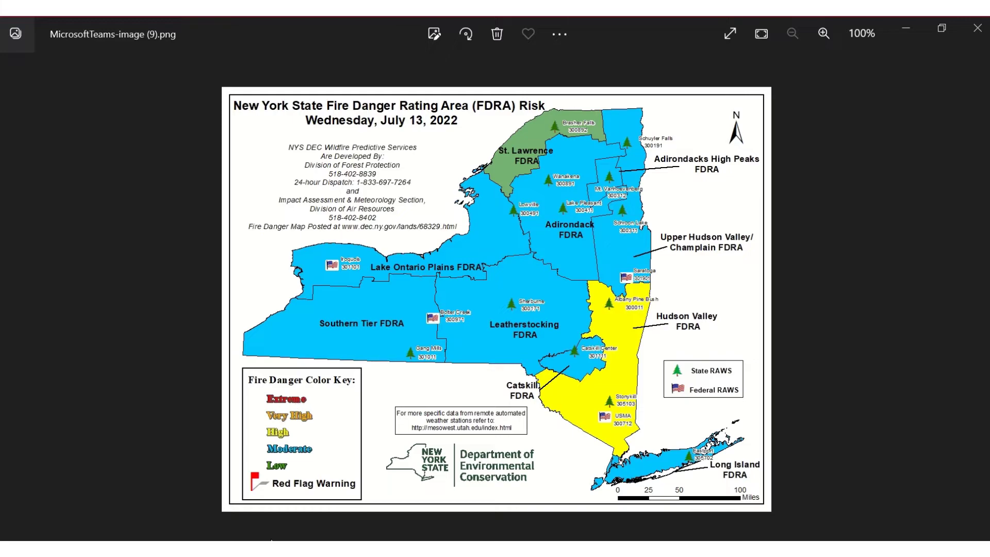
{"action": "left_click", "coordinate": [371, 549]}
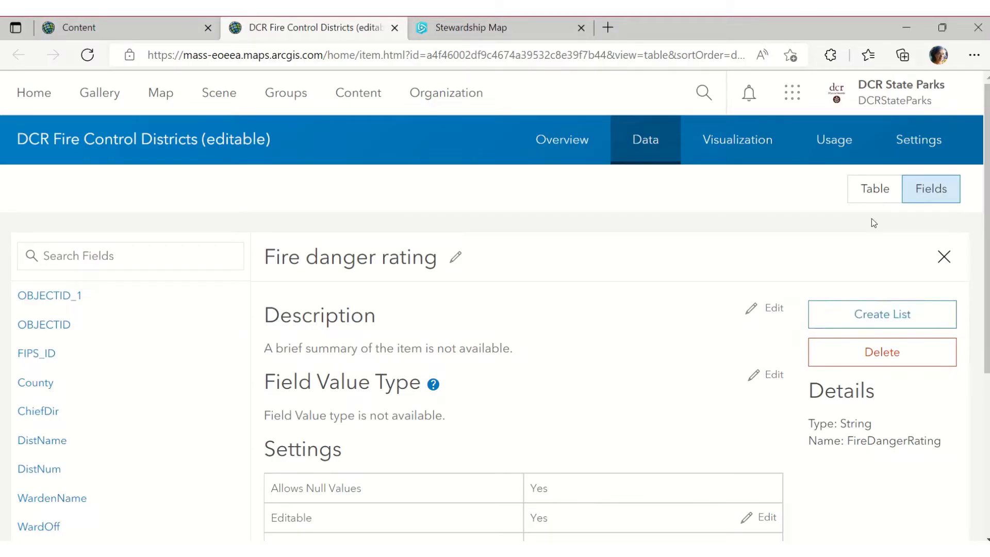
{"action": "scroll", "coordinate": [404, 393], "scroll_direction": "down", "scroll_amount": 3}
{"action": "scroll", "coordinate": [393, 404], "scroll_direction": "down", "scroll_amount": 2}
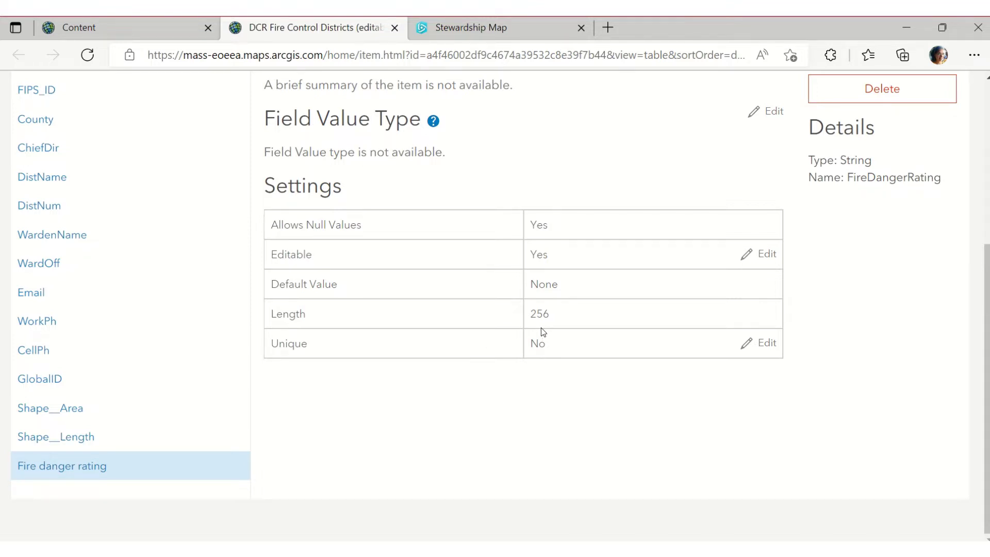
{"action": "scroll", "coordinate": [646, 329], "scroll_direction": "up", "scroll_amount": 4}
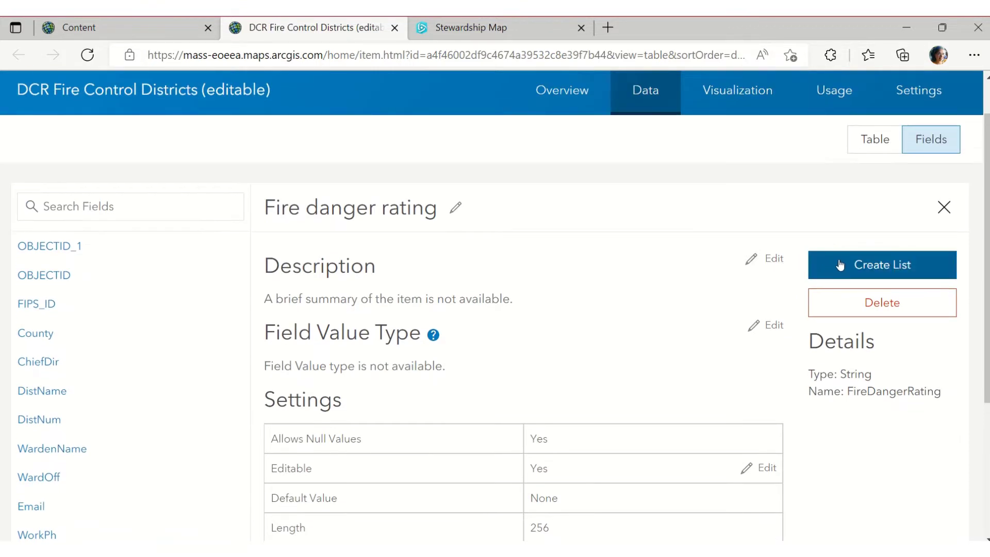
{"action": "left_click", "coordinate": [840, 264]}
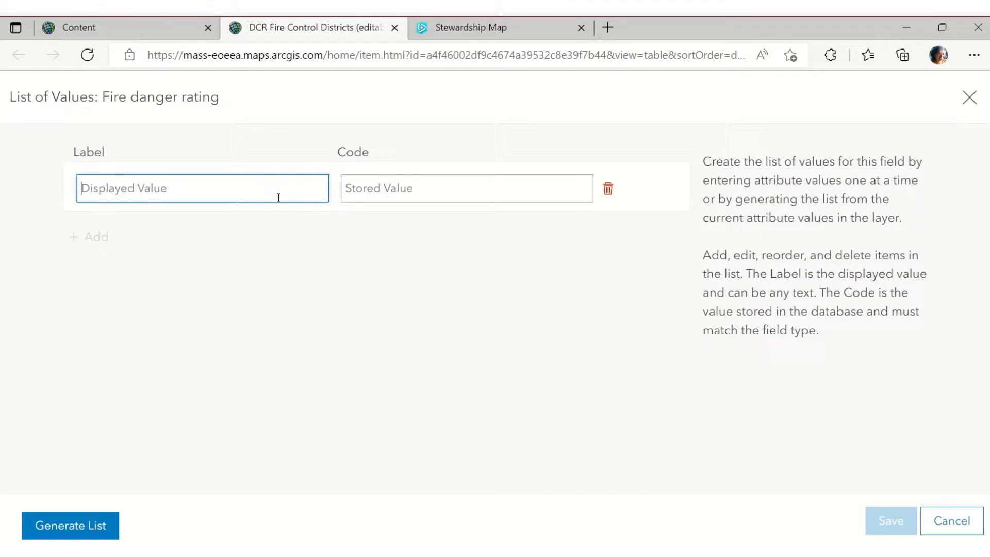
Add Low and Moderate entries, each using its label as the code
{"action": "left_click", "coordinate": [612, 548]}
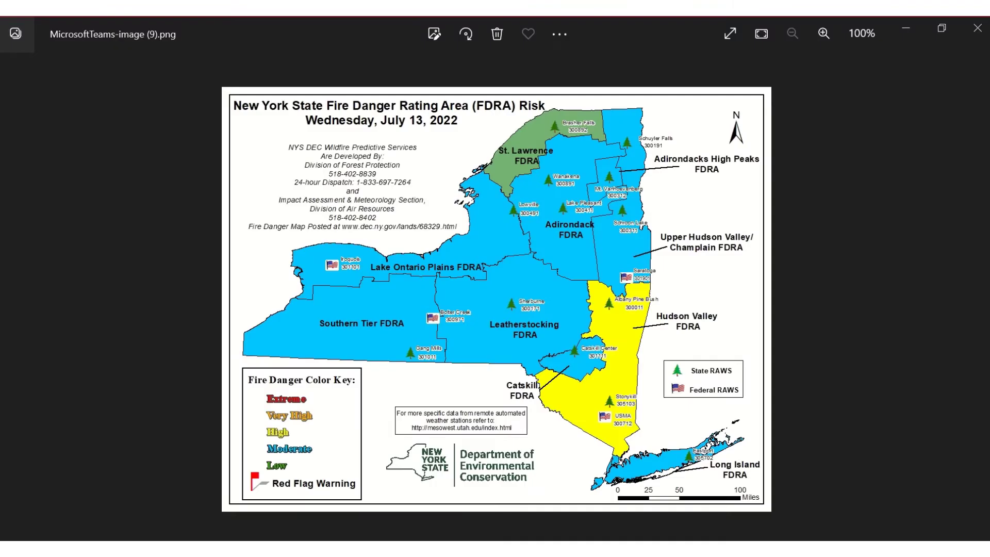
{"action": "left_click", "coordinate": [897, 35]}
{"action": "left_click", "coordinate": [234, 184]}
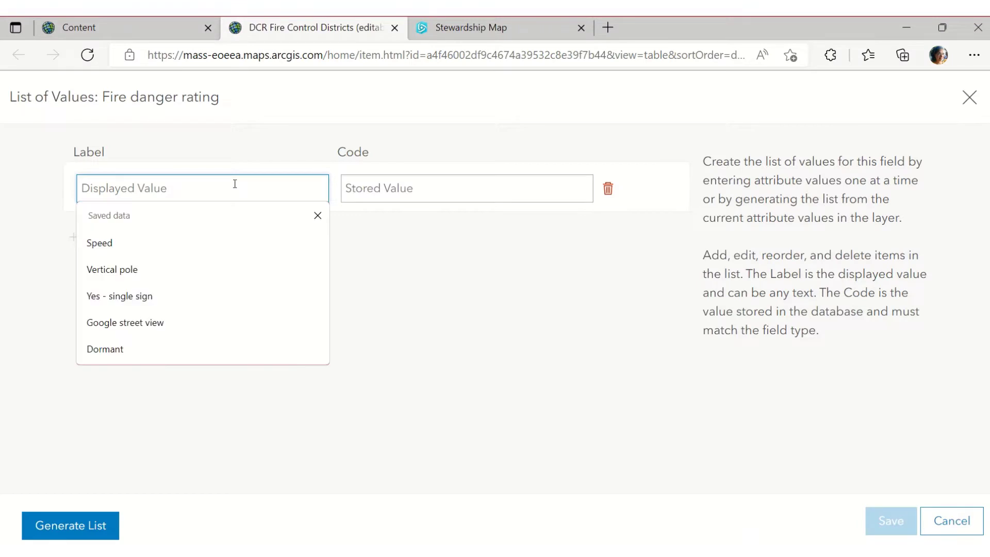
{"action": "type", "text": "Low"}
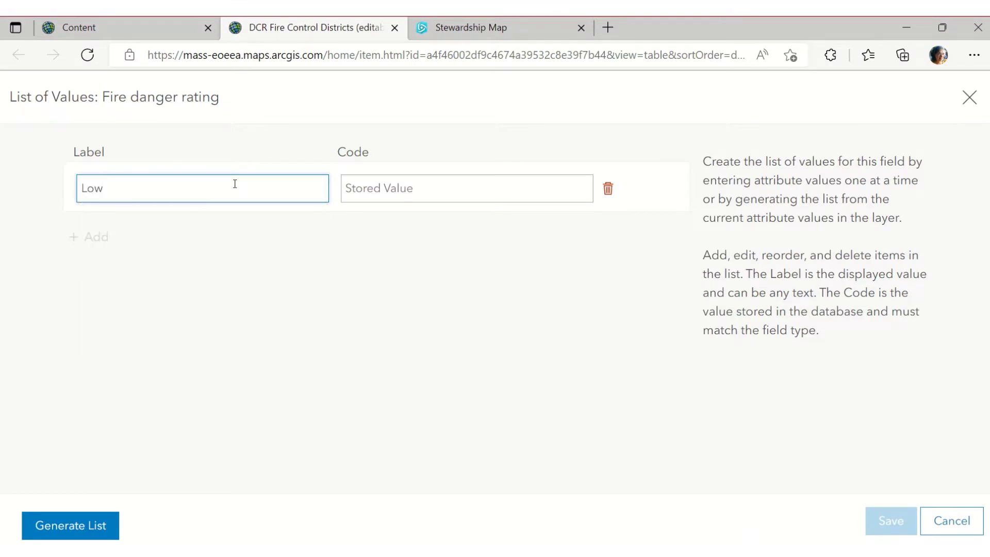
{"action": "key", "text": "ctrl+a"}
{"action": "key", "text": "ctrl+c"}
{"action": "left_click", "coordinate": [406, 188]}
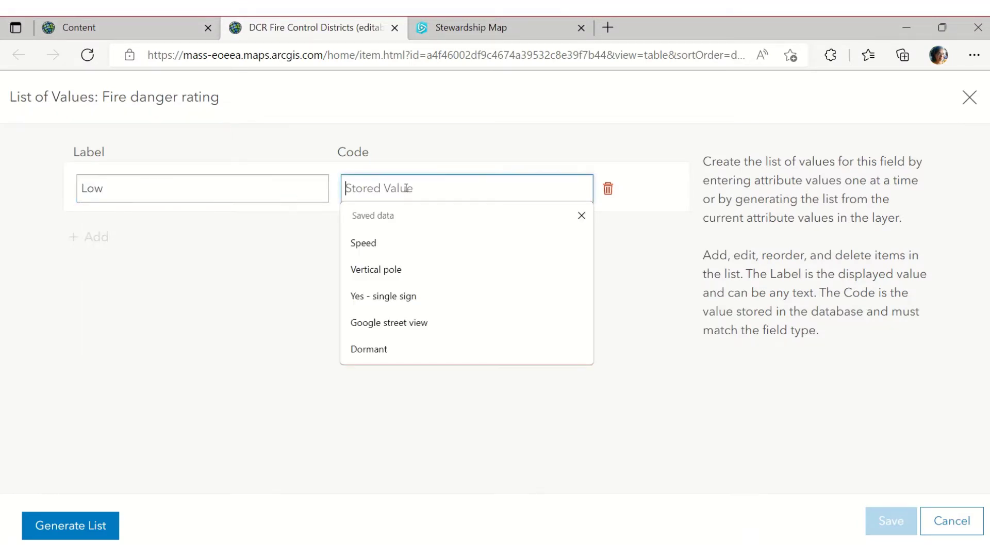
{"action": "key", "text": "ctrl+v"}
{"action": "left_click", "coordinate": [101, 239]}
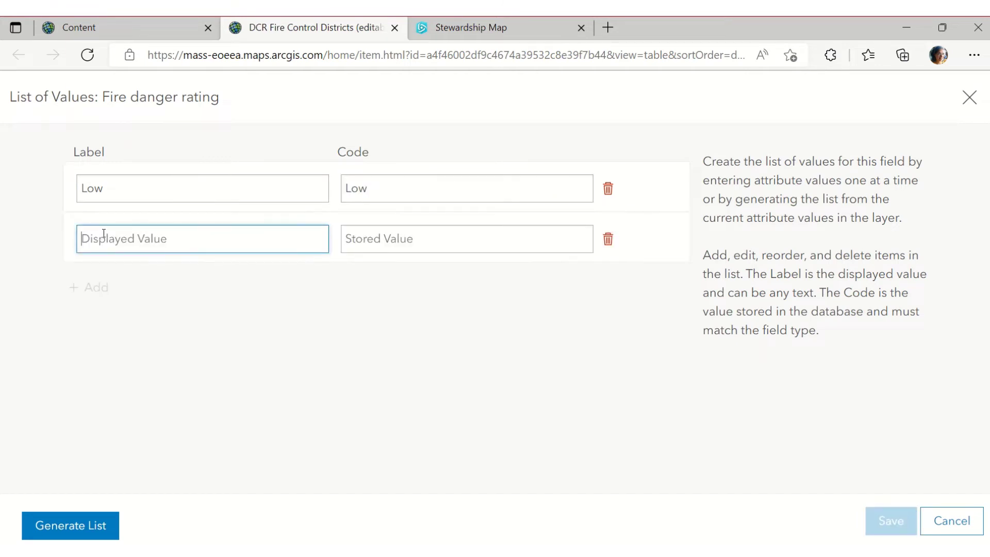
{"action": "type", "text": "Moderate"}
{"action": "key", "text": "ctrl+a"}
{"action": "key", "text": "ctrl+c"}
{"action": "left_click", "coordinate": [347, 242]}
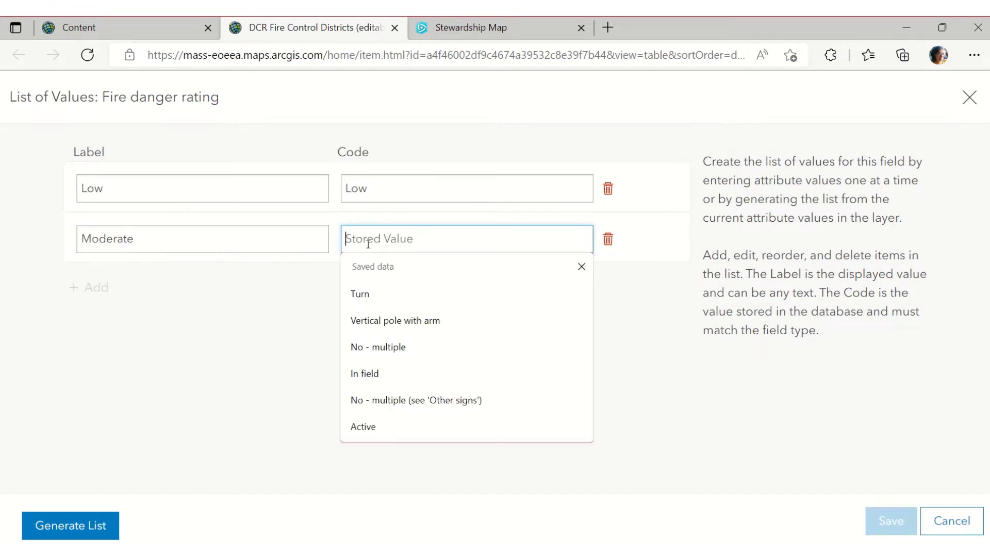
{"action": "key", "text": "ctrl+v"}
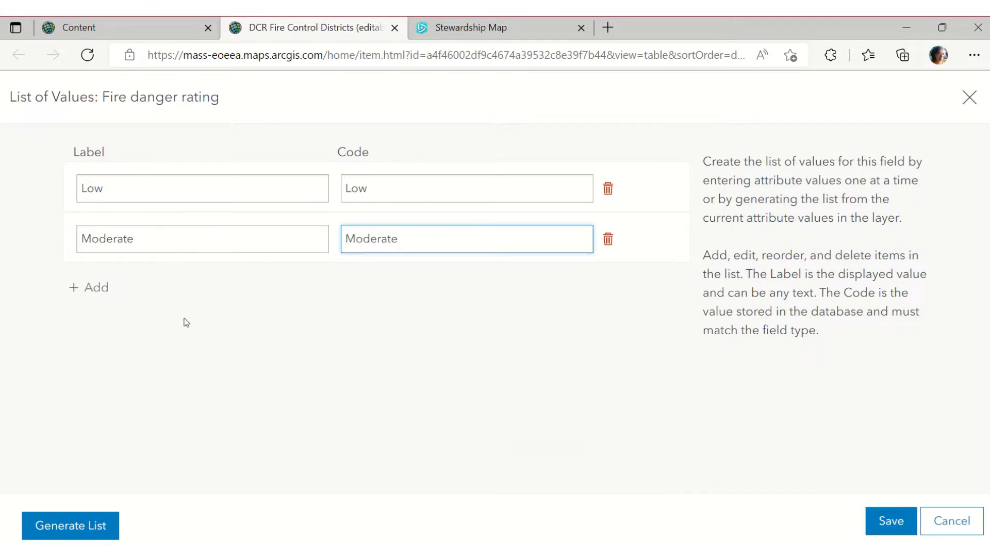
Add a High entry with code High
{"action": "left_click", "coordinate": [97, 287]}
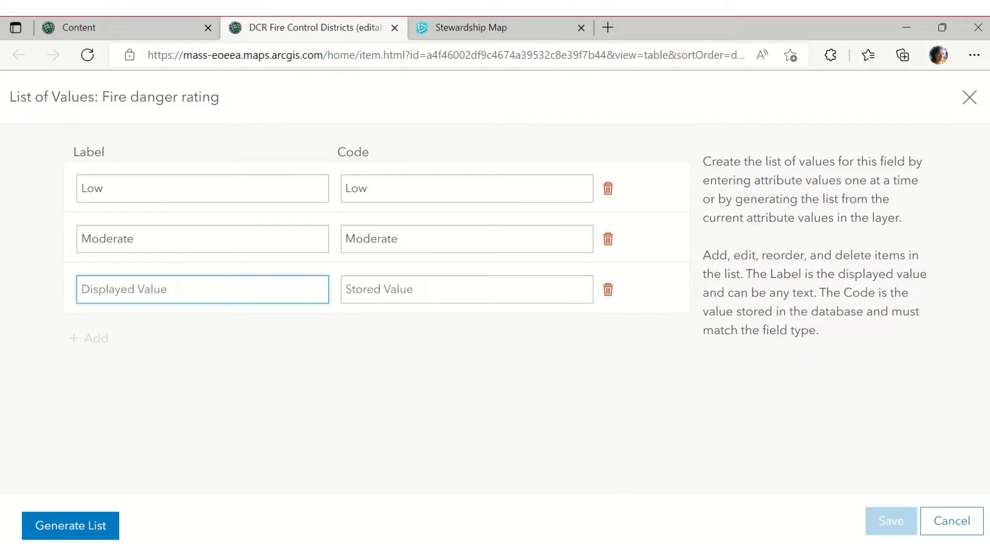
{"action": "key", "text": "alt+Tab"}
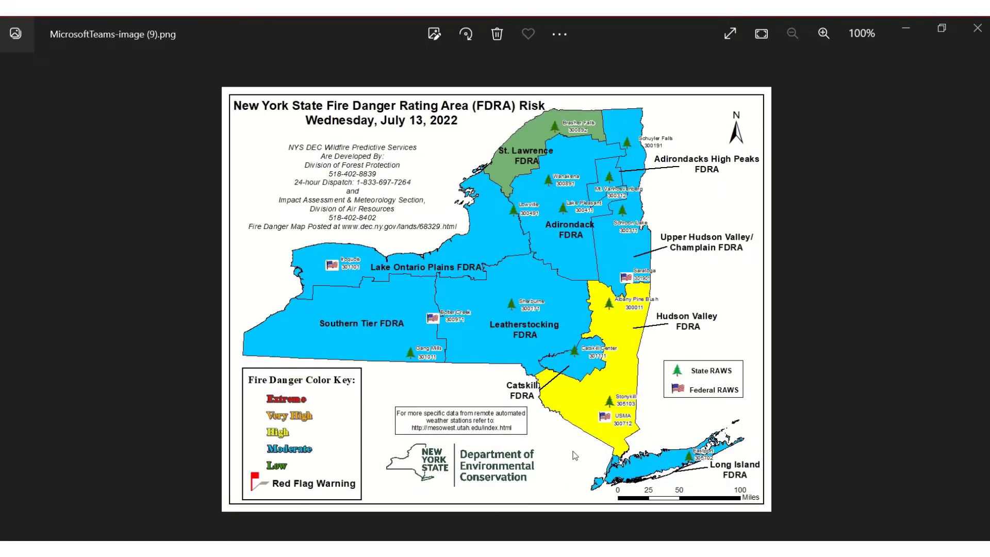
{"action": "left_click", "coordinate": [906, 28]}
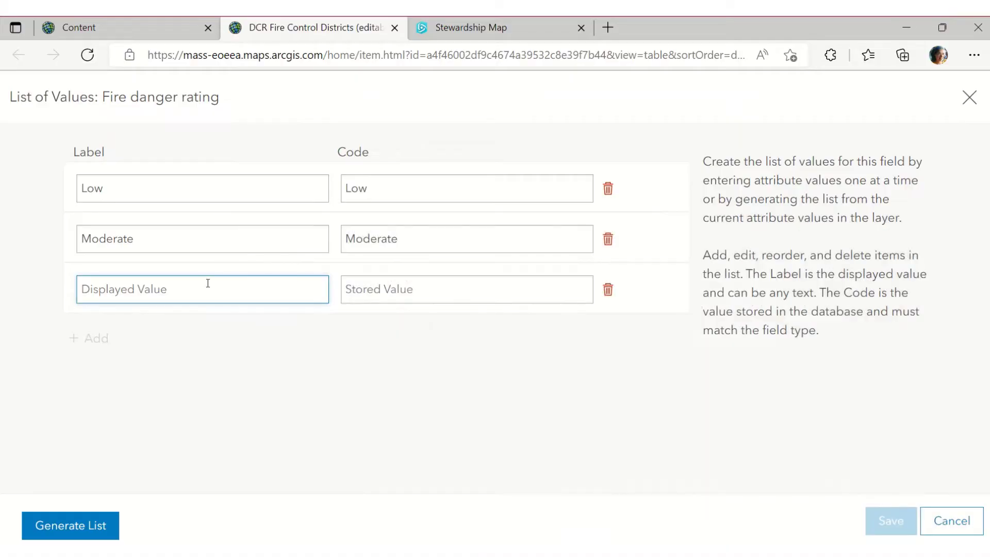
{"action": "type", "text": "High"}
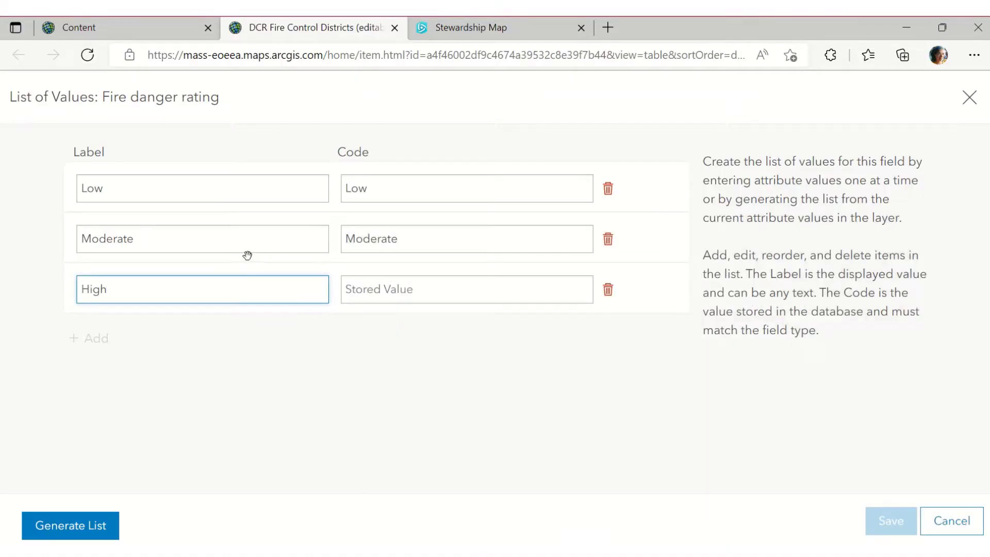
{"action": "left_click_drag", "start_coordinate": [179, 303], "coordinate": [66, 289]}
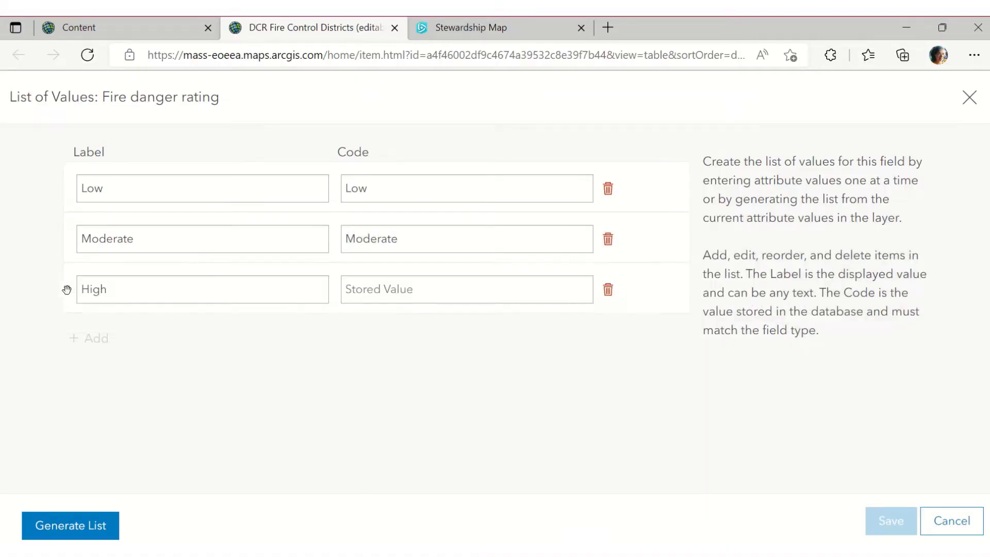
{"action": "left_click", "coordinate": [98, 290]}
{"action": "double_click", "coordinate": [98, 290]}
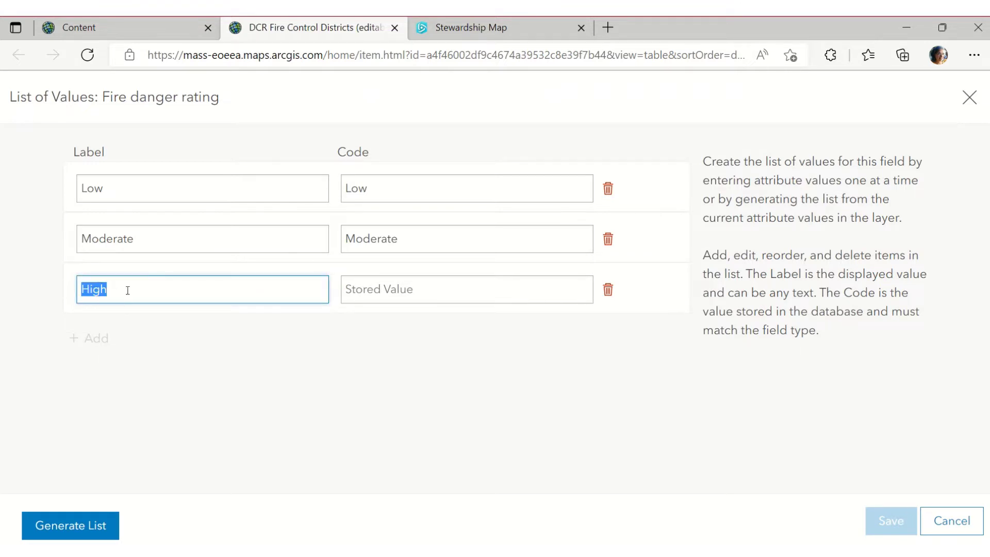
{"action": "key", "text": "ctrl+c"}
{"action": "left_click", "coordinate": [393, 288]}
{"action": "key", "text": "ctrl+v"}
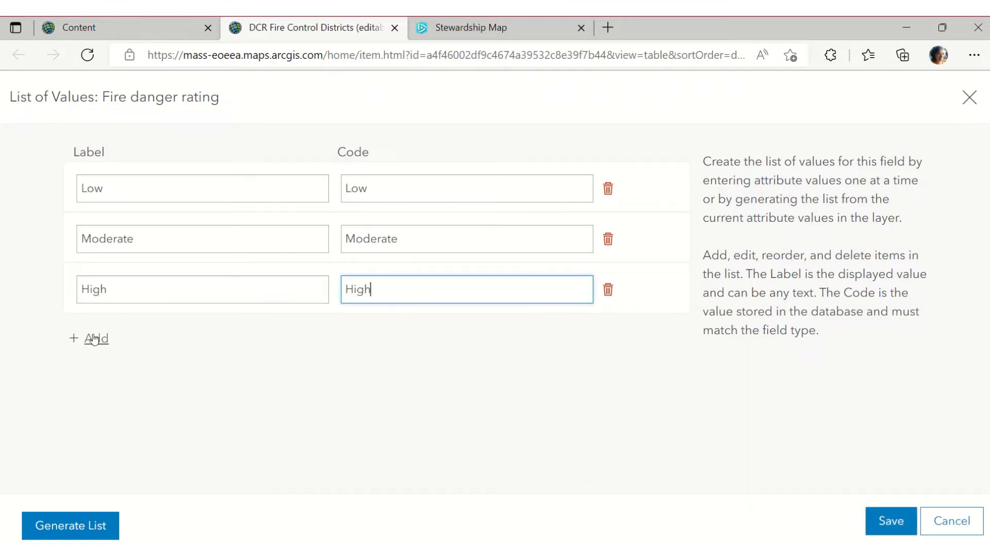
Add Very High and Extreme entries with matching codes
{"action": "left_click", "coordinate": [96, 338]}
{"action": "key", "text": "alt+Tab"}
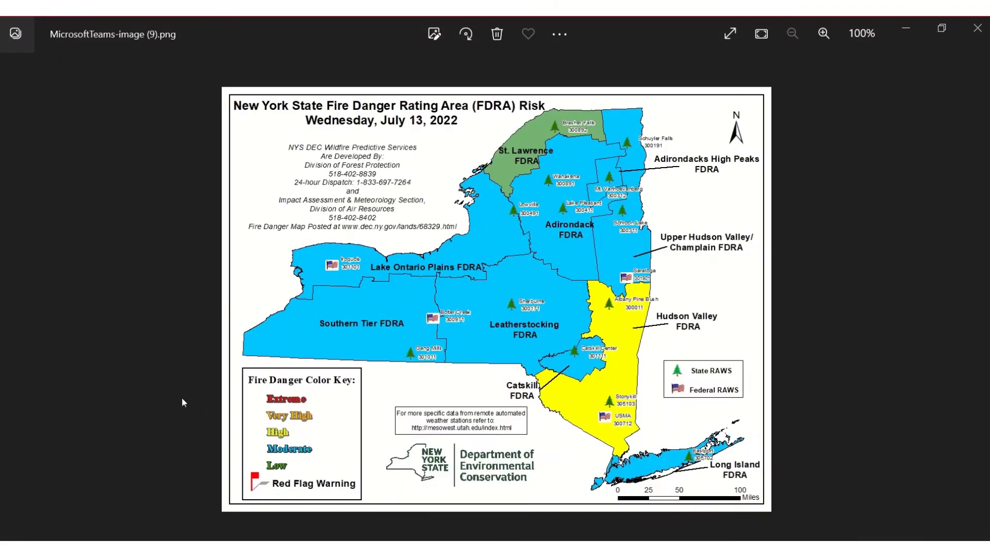
{"action": "left_click", "coordinate": [903, 30]}
{"action": "type", "text": "Very High"}
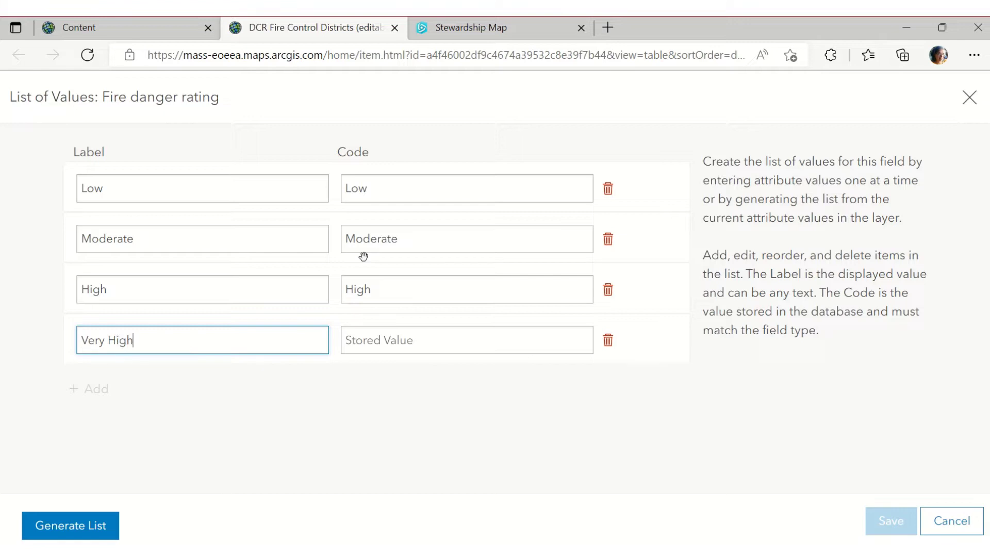
{"action": "key", "text": "ctrl+a"}
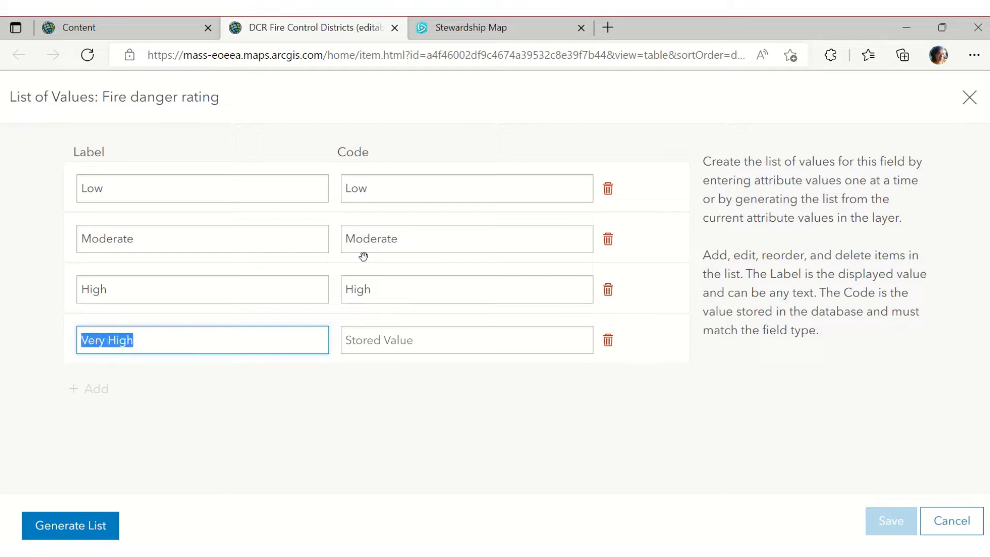
{"action": "left_click", "coordinate": [519, 349]}
{"action": "key", "text": "ctrl+v"}
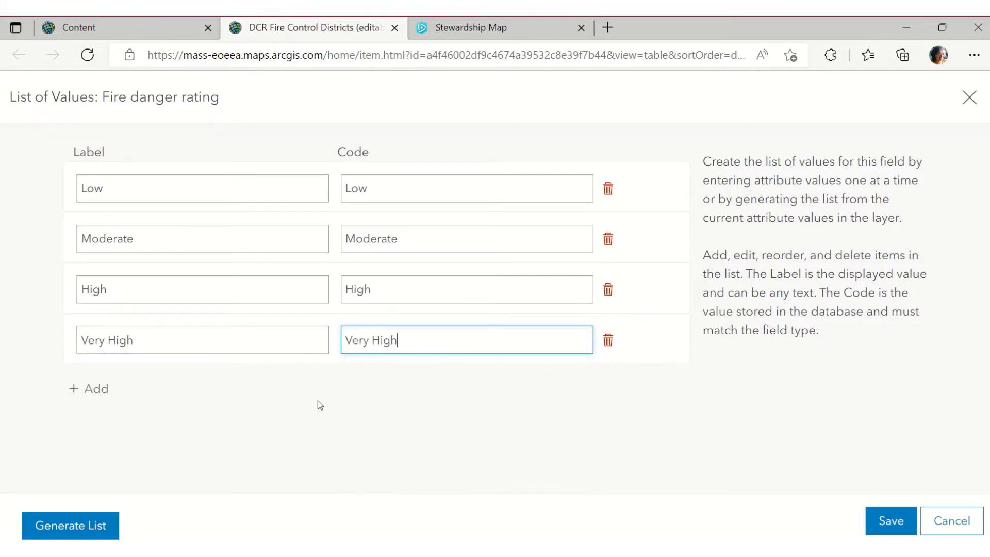
{"action": "left_click", "coordinate": [95, 389]}
{"action": "type", "text": "Ex"}
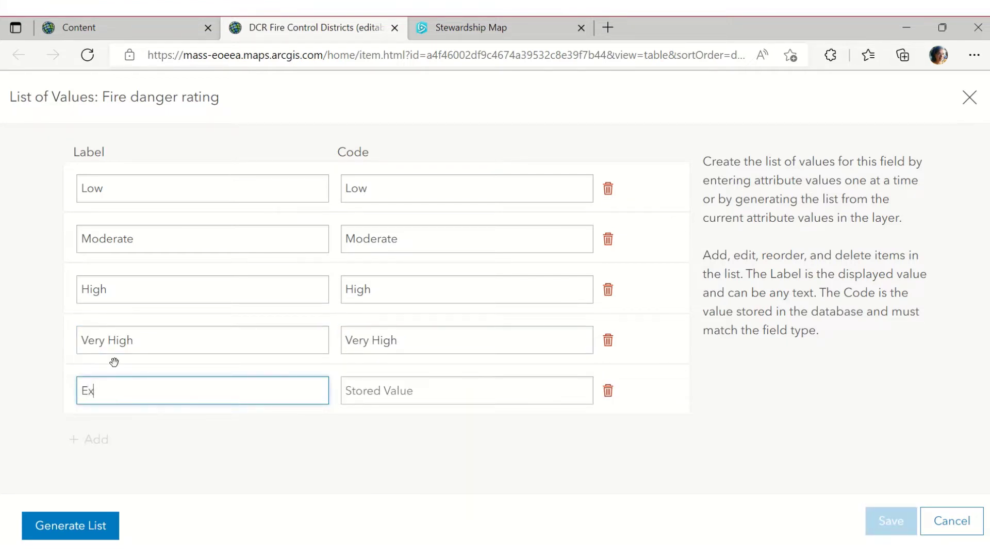
{"action": "type", "text": "treme"}
{"action": "double_click", "coordinate": [107, 397]}
{"action": "key", "text": "ctrl+c"}
{"action": "key", "text": "Tab"}
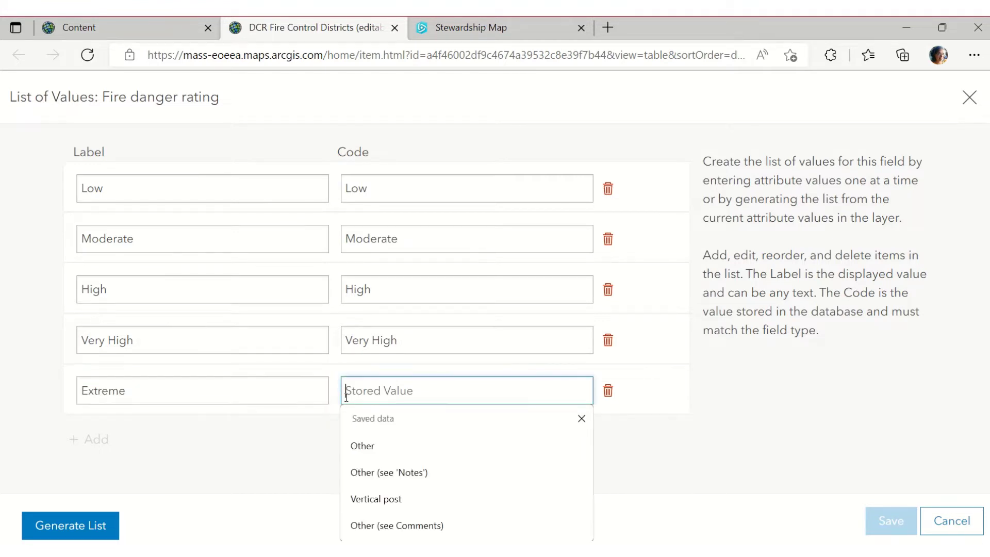
{"action": "key", "text": "ctrl+v"}
{"action": "left_click", "coordinate": [206, 436]}
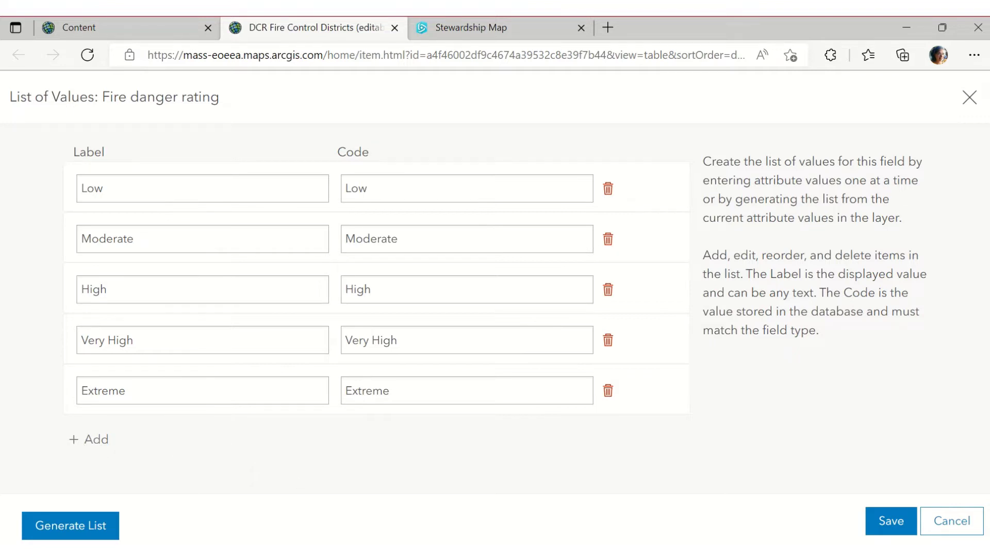
Add a sixth entry labelled 'Extreme AND Red Flag'
{"action": "left_click", "coordinate": [533, 549]}
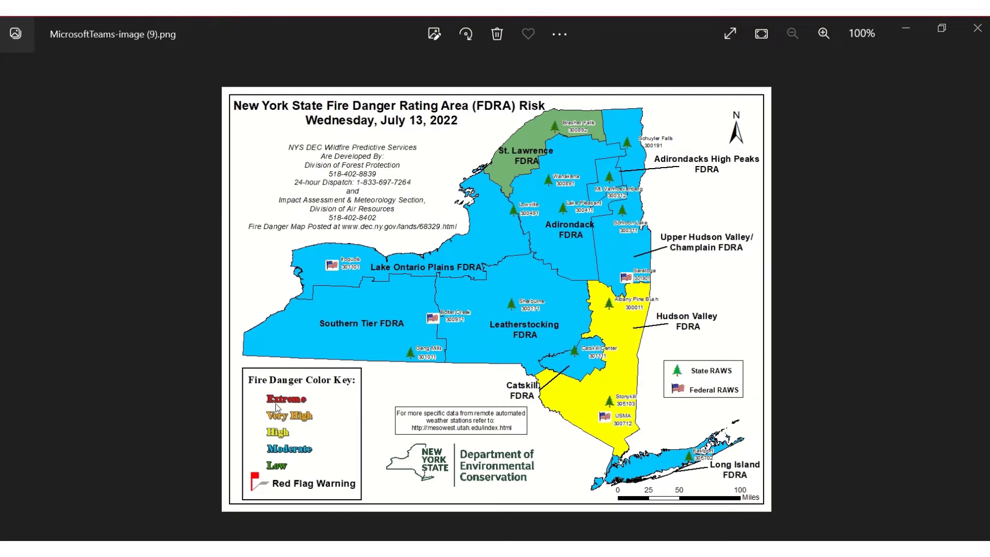
{"action": "key", "text": "alt+Tab"}
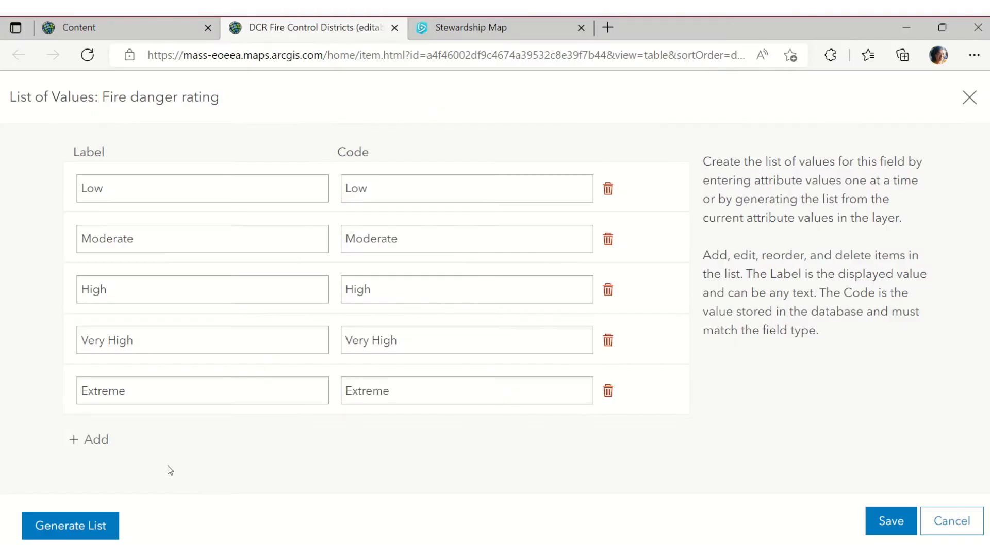
{"action": "left_click", "coordinate": [88, 438]}
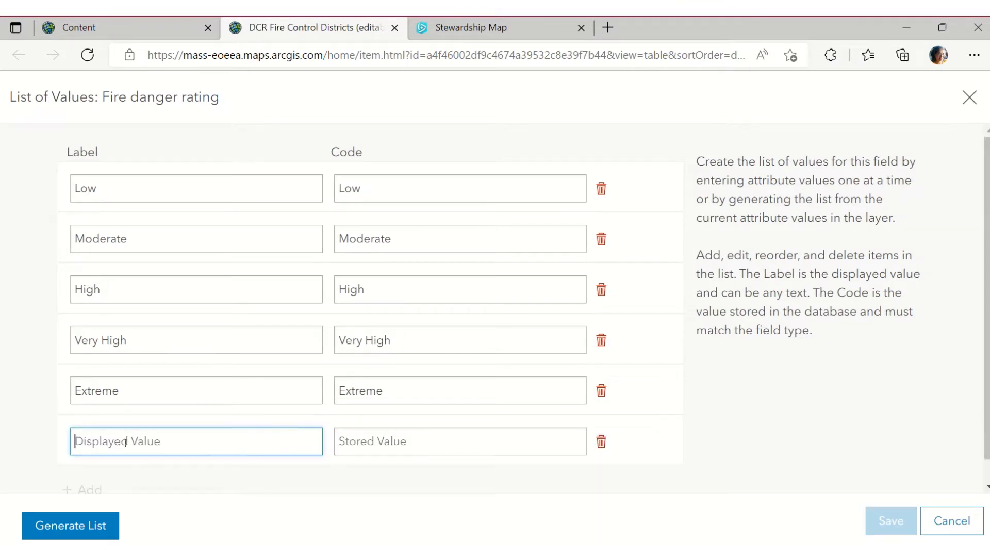
{"action": "type", "text": "Estr"}
{"action": "key", "text": "BackSpace"}
{"action": "key", "text": "BackSpace"}
{"action": "type", "text": "treme AND"}
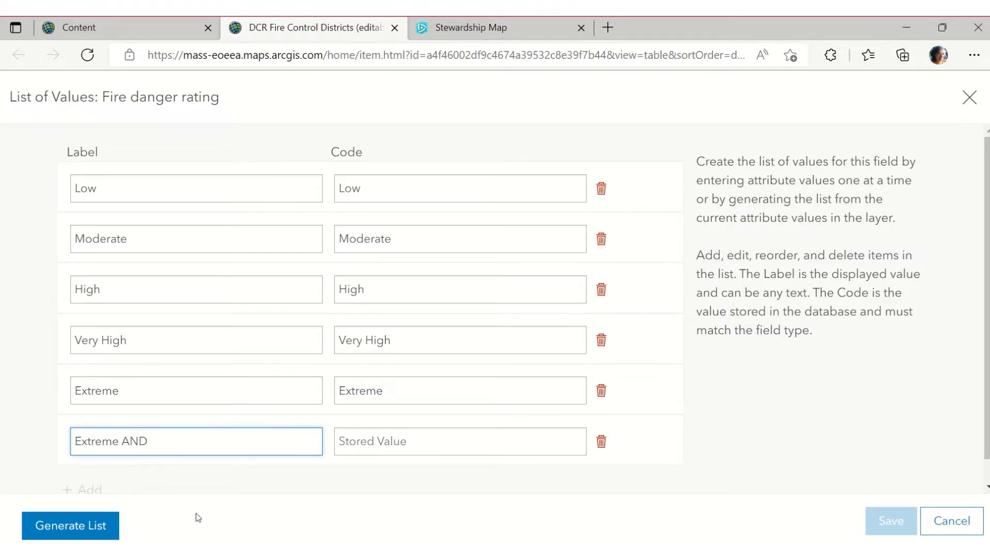
{"action": "key", "text": "alt+Tab"}
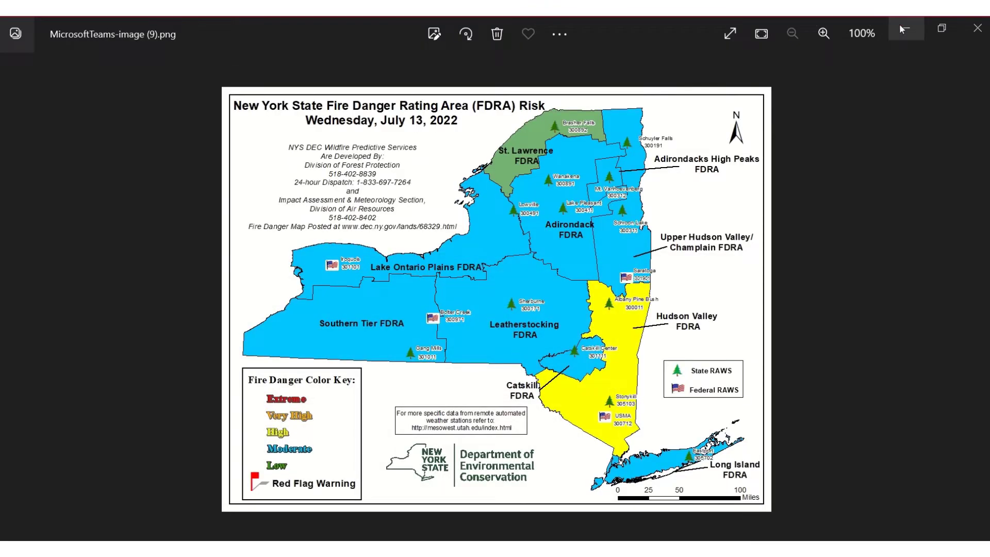
{"action": "left_click", "coordinate": [906, 28]}
{"action": "key", "text": "alt+Tab"}
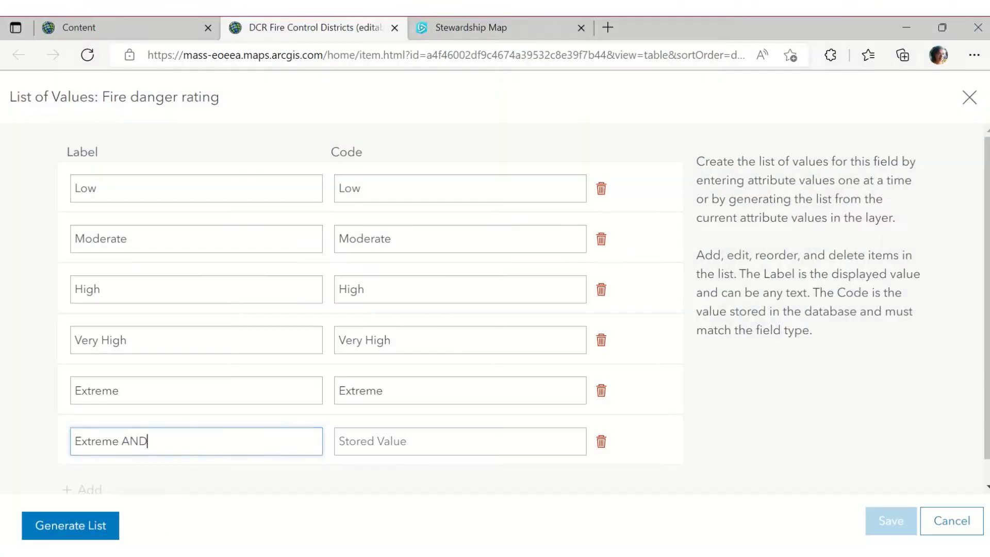
{"action": "type", "text": "Red Flag"}
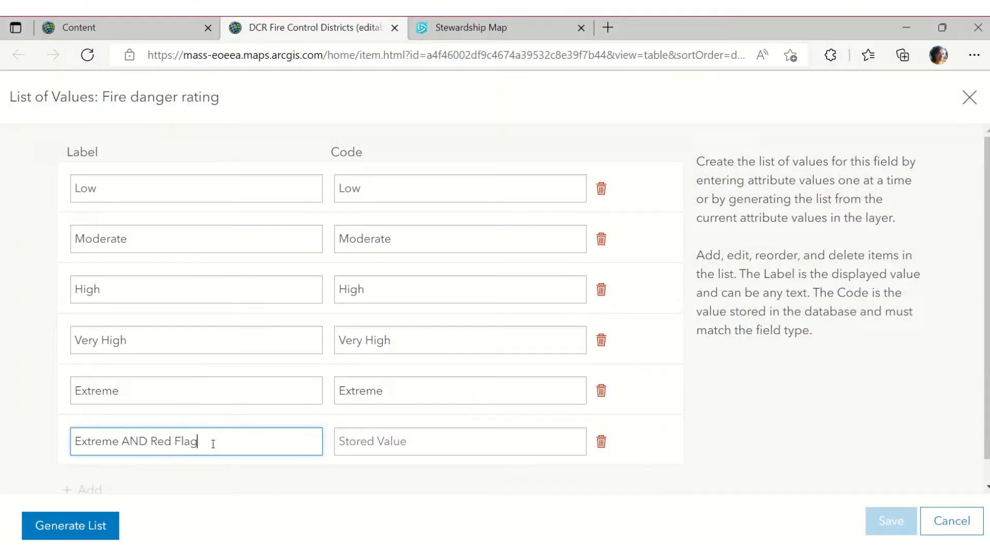
Use 'Extreme AND Red Flag' as the sixth entry's code and save the list
{"action": "left_click_drag", "start_coordinate": [213, 443], "coordinate": [112, 441]}
{"action": "left_click", "coordinate": [115, 441]}
{"action": "key", "text": "ctrl+a"}
{"action": "key", "text": "ctrl+c"}
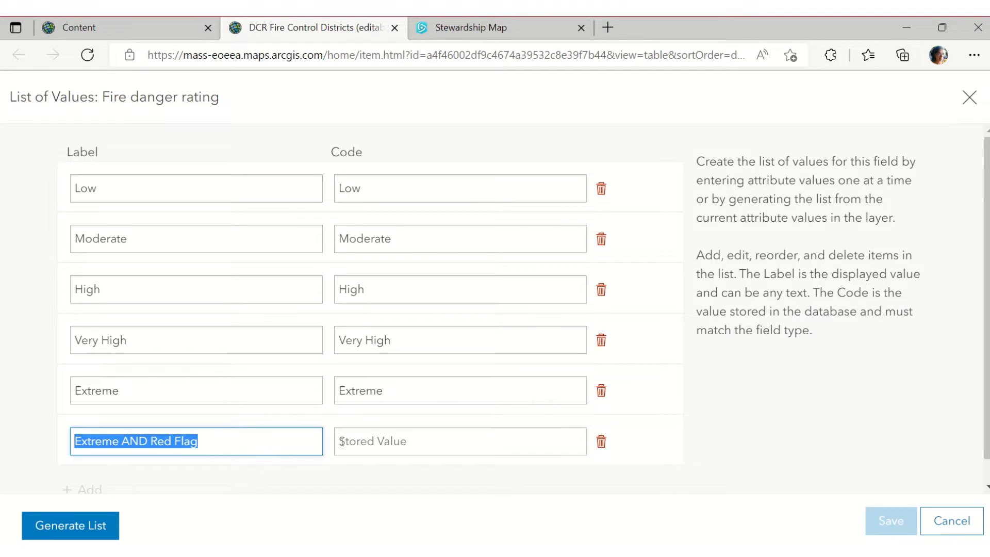
{"action": "left_click", "coordinate": [346, 442]}
{"action": "key", "text": "ctrl+v"}
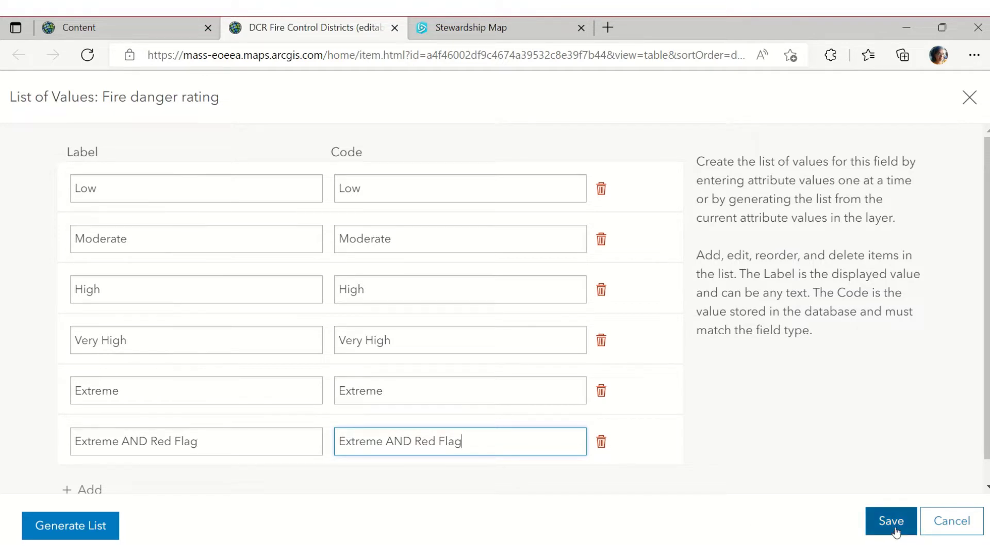
{"action": "scroll", "coordinate": [734, 481], "scroll_direction": "down", "scroll_amount": 1}
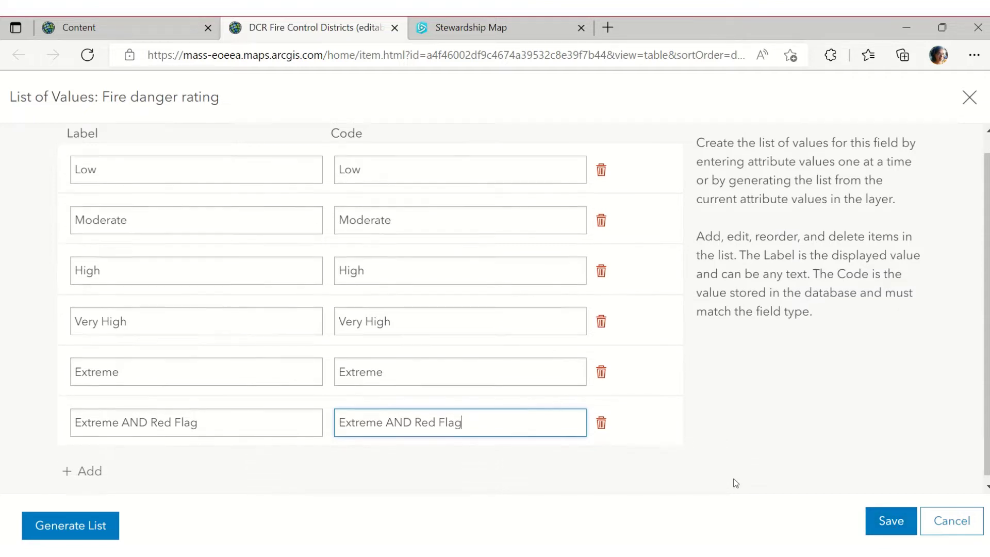
{"action": "scroll", "coordinate": [735, 482], "scroll_direction": "up", "scroll_amount": 1}
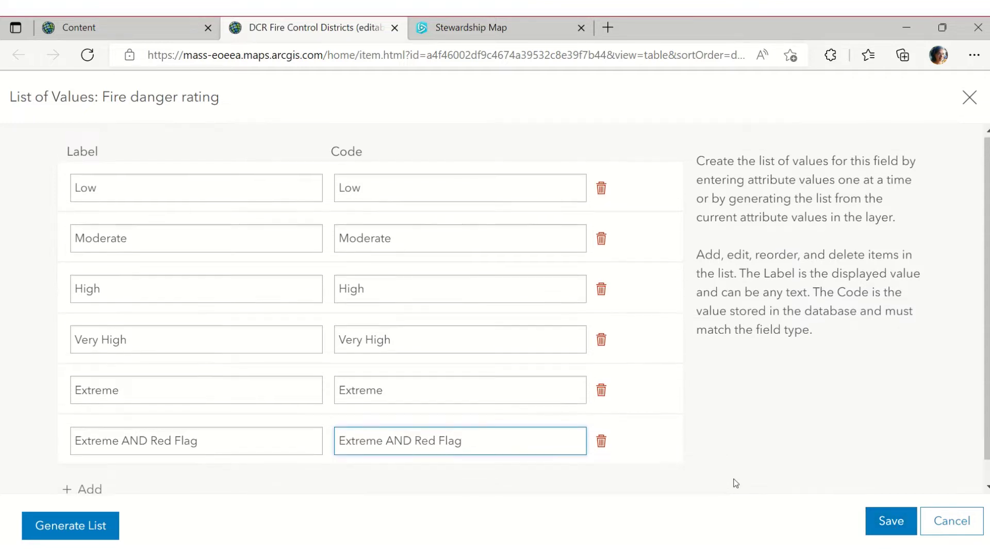
{"action": "left_click", "coordinate": [880, 523]}
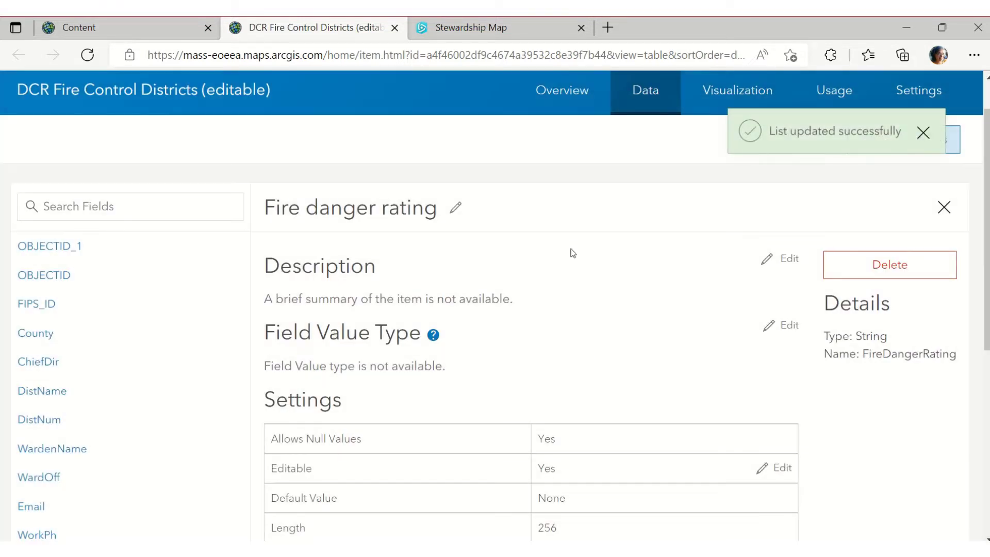
Check the Barnstable record's Fire danger rating dropdown lists six ratings, then go to Overview
{"action": "scroll", "coordinate": [570, 254], "scroll_direction": "down", "scroll_amount": 4}
{"action": "scroll", "coordinate": [177, 408], "scroll_direction": "down", "scroll_amount": 1}
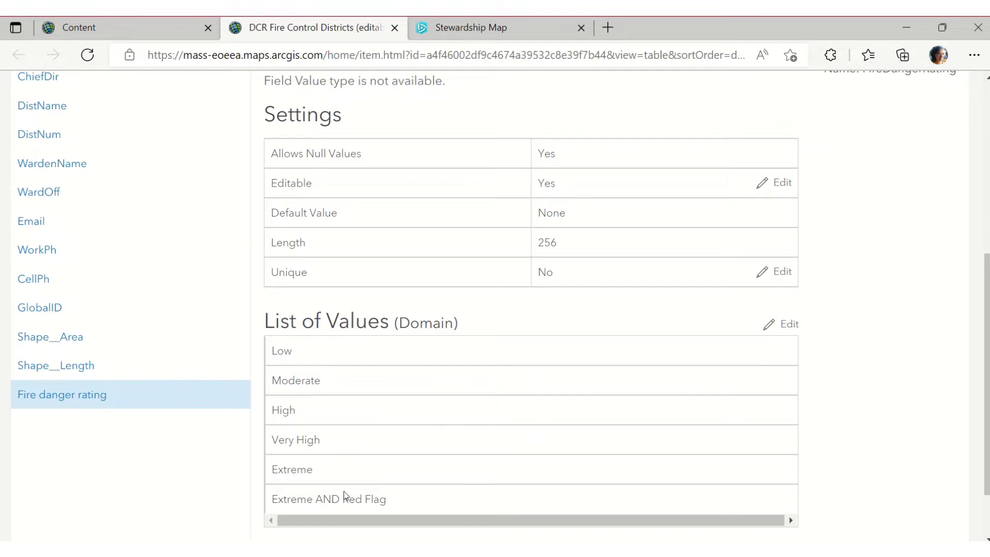
{"action": "scroll", "coordinate": [345, 481], "scroll_direction": "up", "scroll_amount": 6}
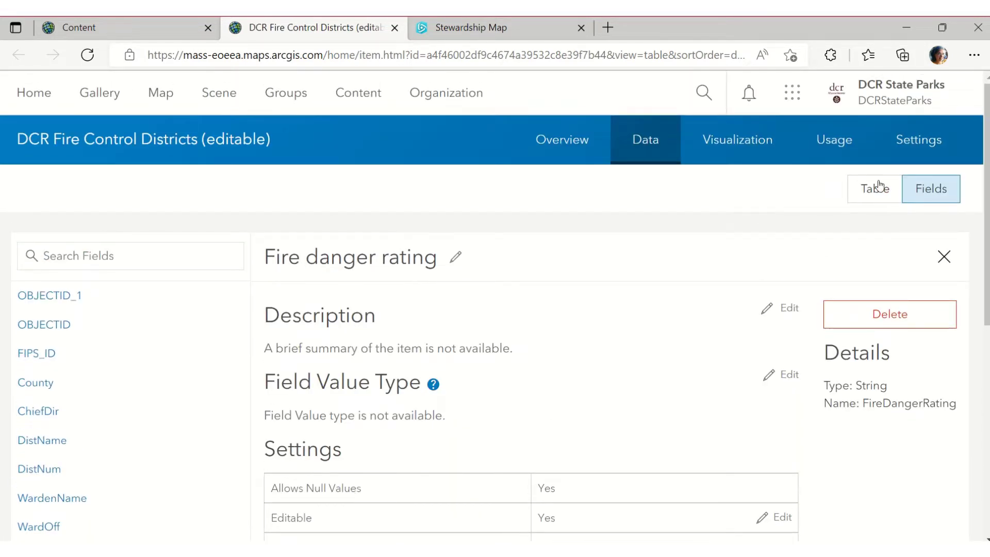
{"action": "left_click", "coordinate": [883, 184]}
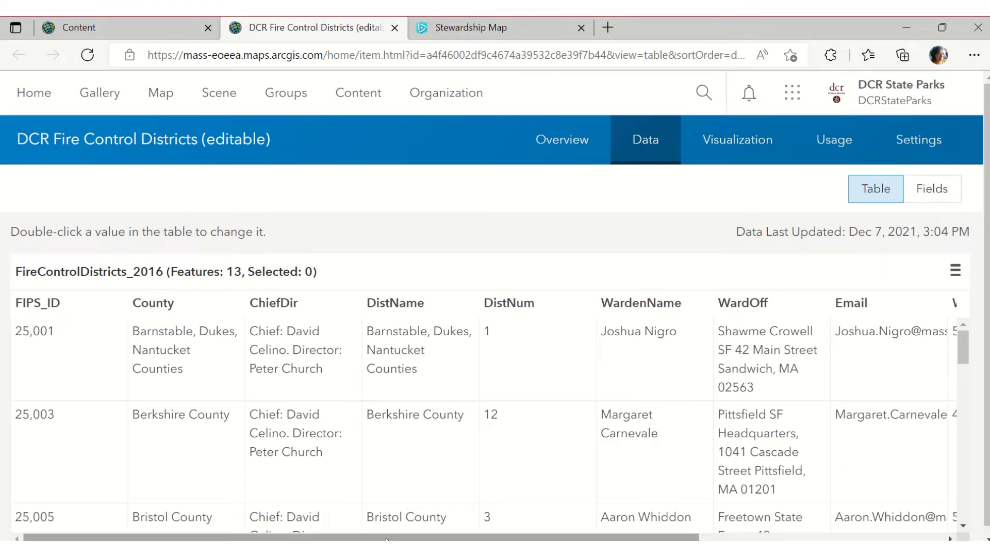
{"action": "left_click_drag", "start_coordinate": [390, 537], "coordinate": [696, 533]}
{"action": "left_click", "coordinate": [877, 335]}
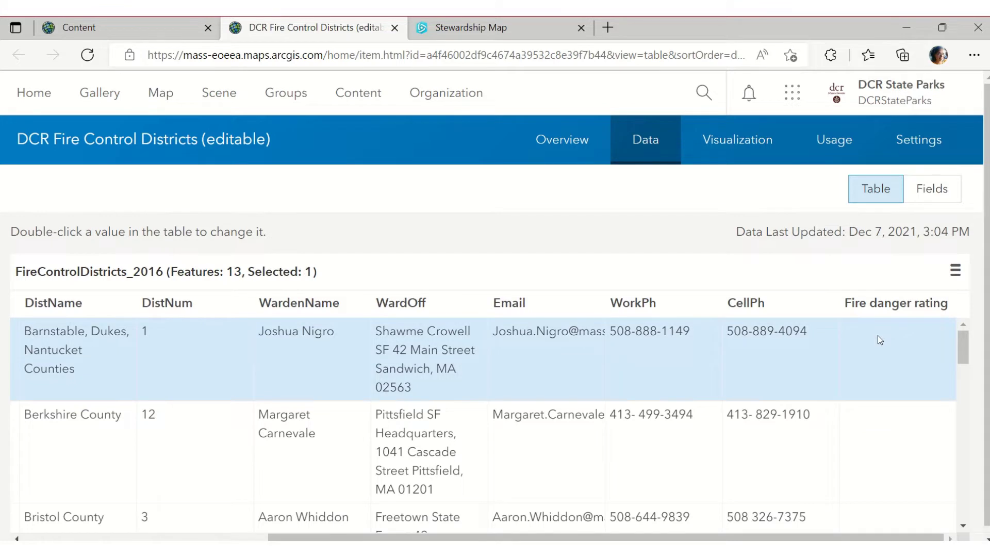
{"action": "double_click", "coordinate": [878, 335]}
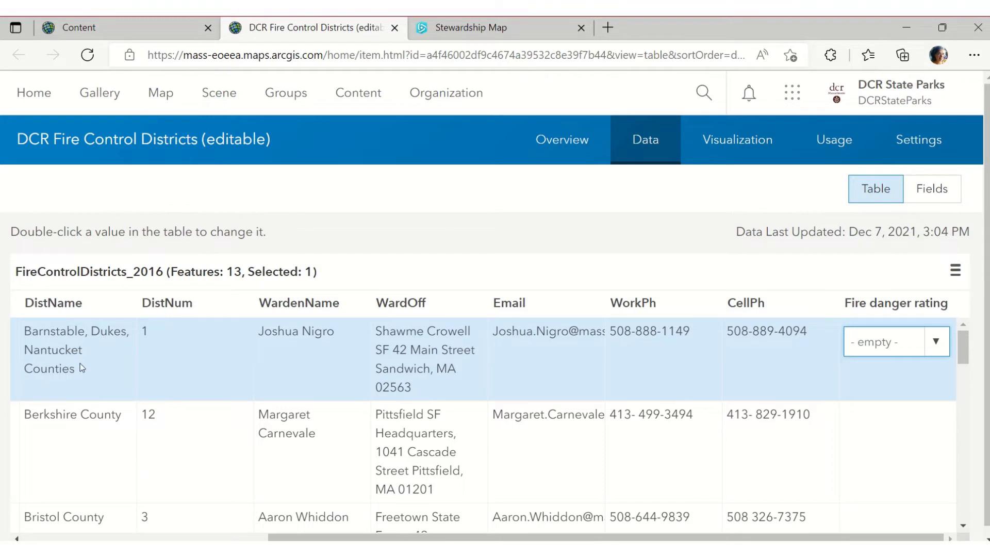
{"action": "left_click", "coordinate": [941, 348]}
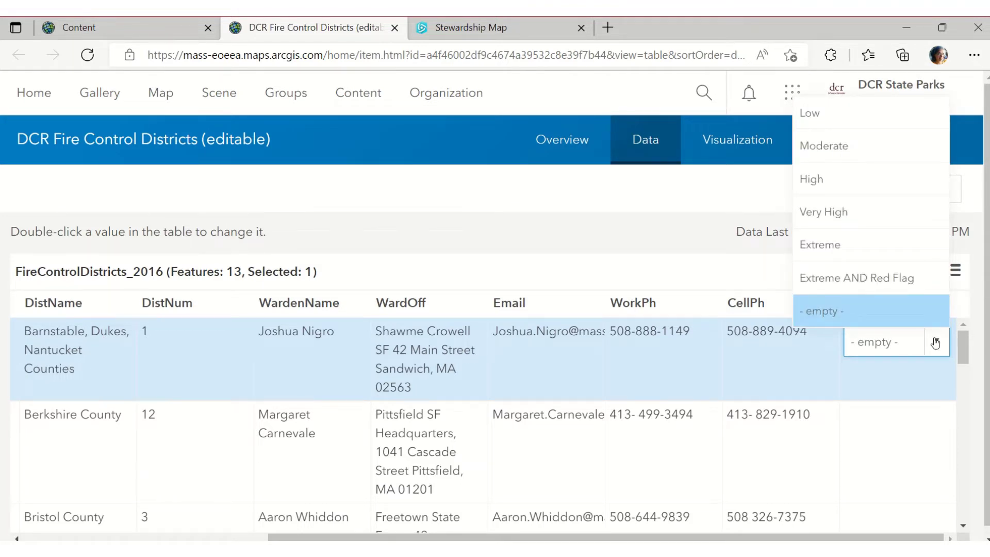
{"action": "left_click", "coordinate": [628, 227]}
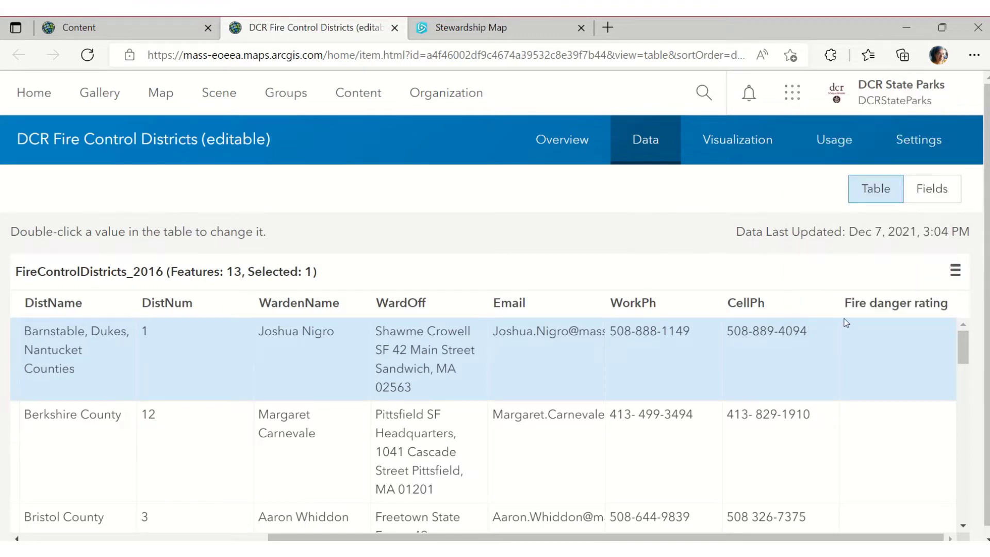
{"action": "left_click", "coordinate": [583, 147]}
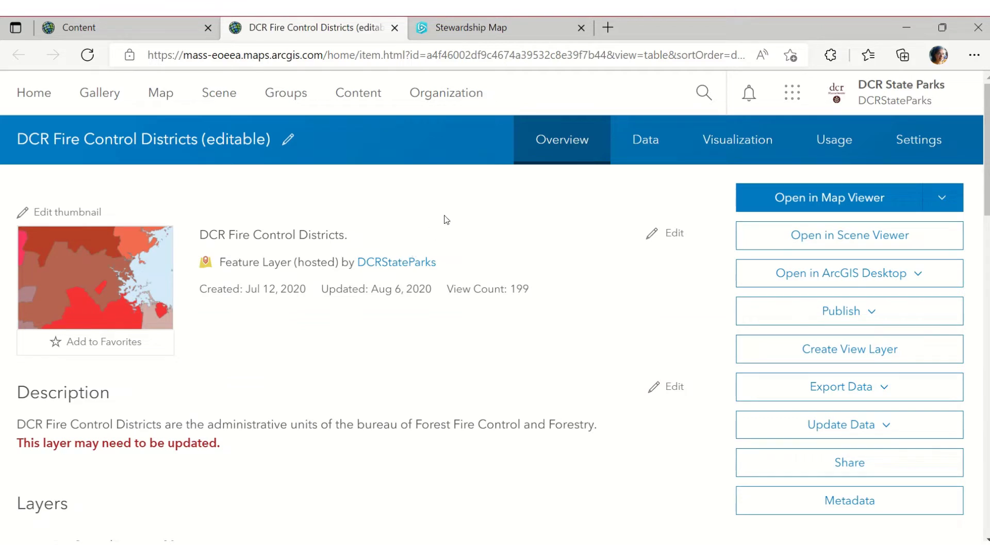
Close the Essex County popup in the Stewardship Map and return to the Fire Control folder
{"action": "left_click", "coordinate": [447, 31]}
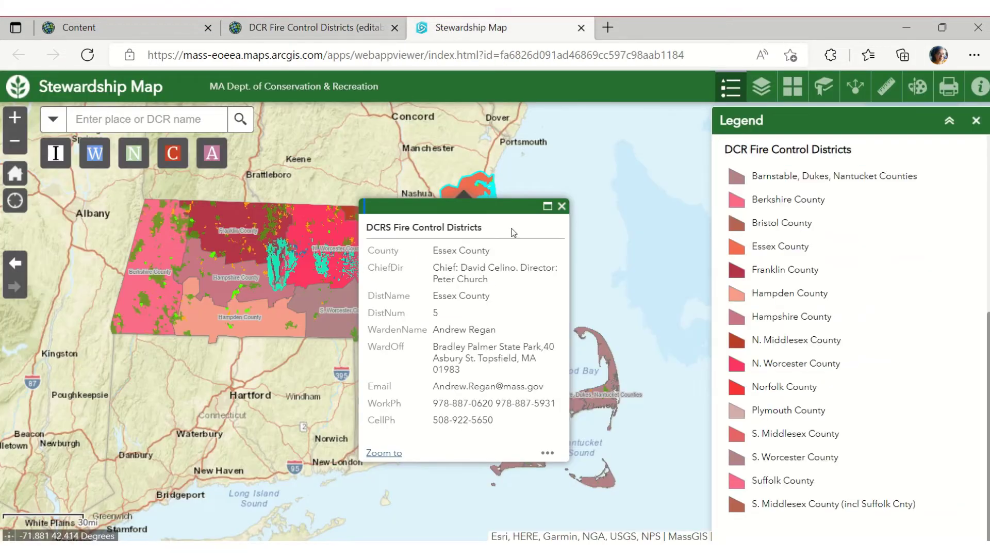
{"action": "left_click", "coordinate": [561, 206]}
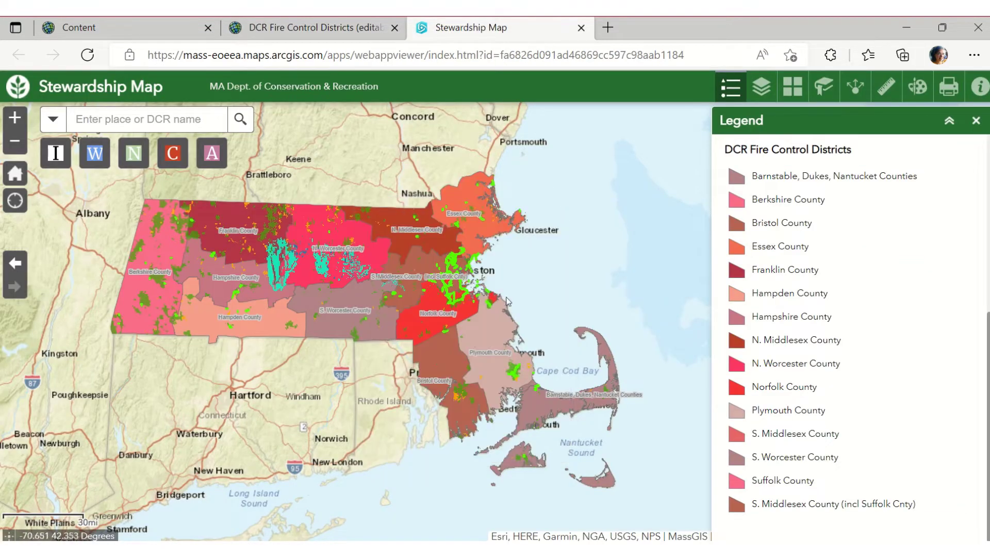
{"action": "left_click", "coordinate": [494, 228]}
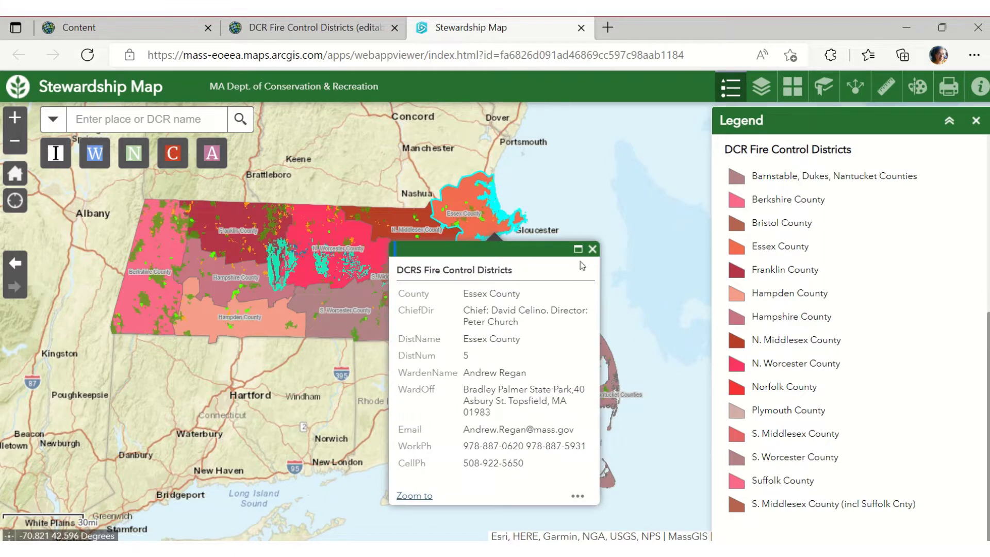
{"action": "left_click", "coordinate": [592, 249]}
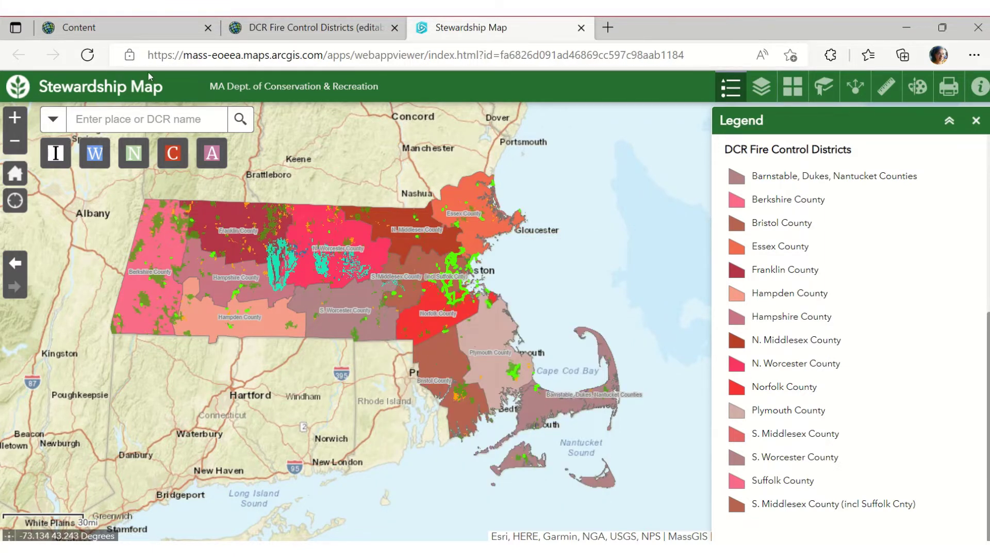
{"action": "left_click", "coordinate": [116, 24]}
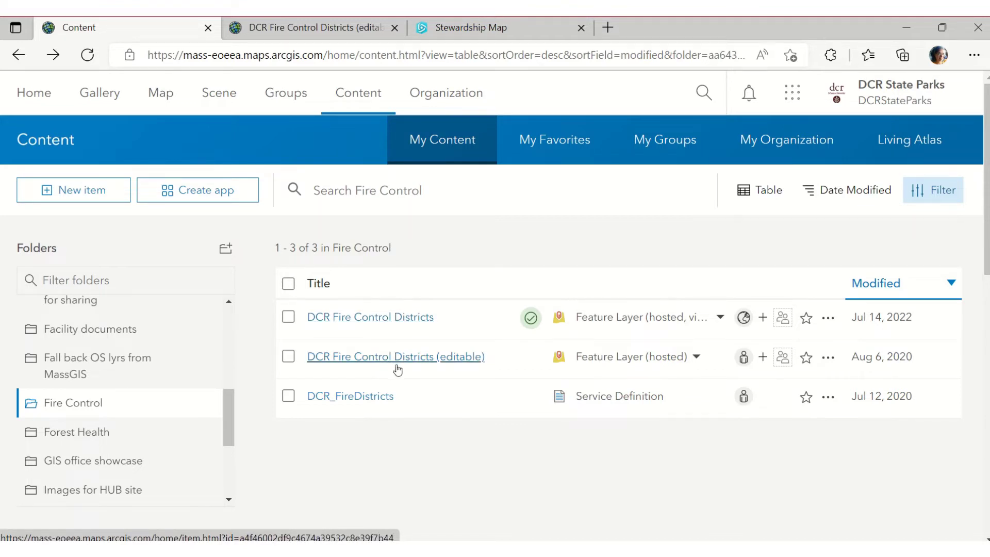
{"action": "left_click", "coordinate": [598, 549]}
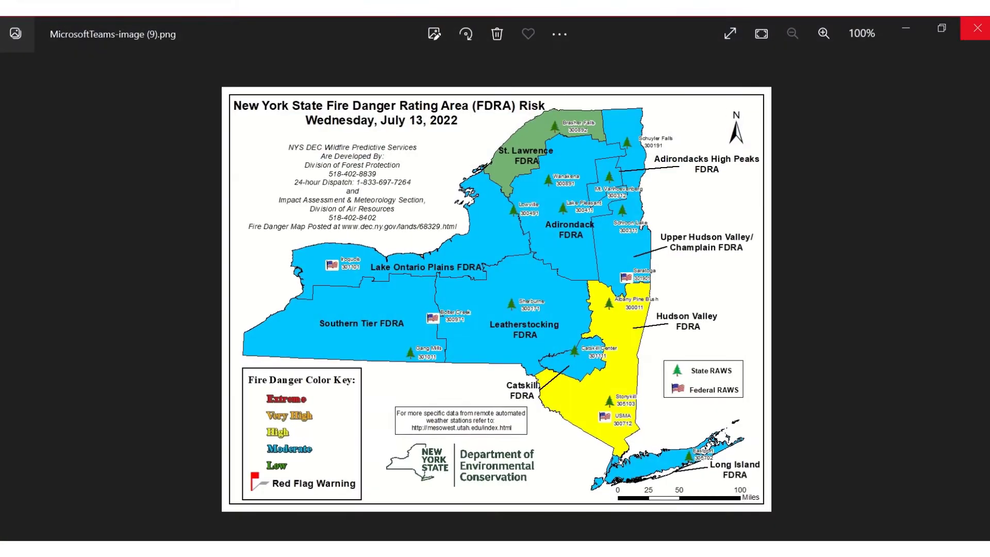
{"action": "left_click", "coordinate": [908, 31]}
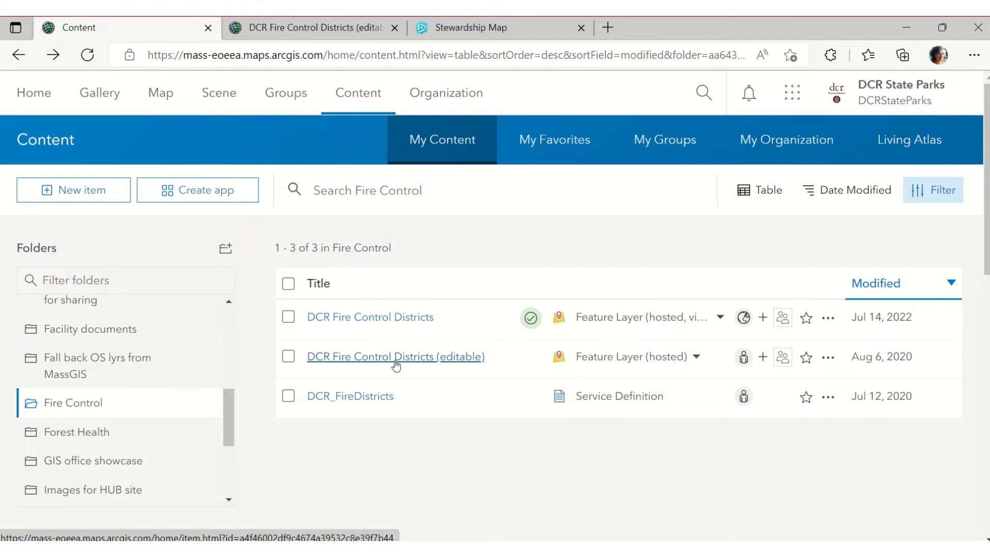
Open the editable districts layer in Map Viewer, view its properties, then return to Content
{"action": "left_click", "coordinate": [313, 25]}
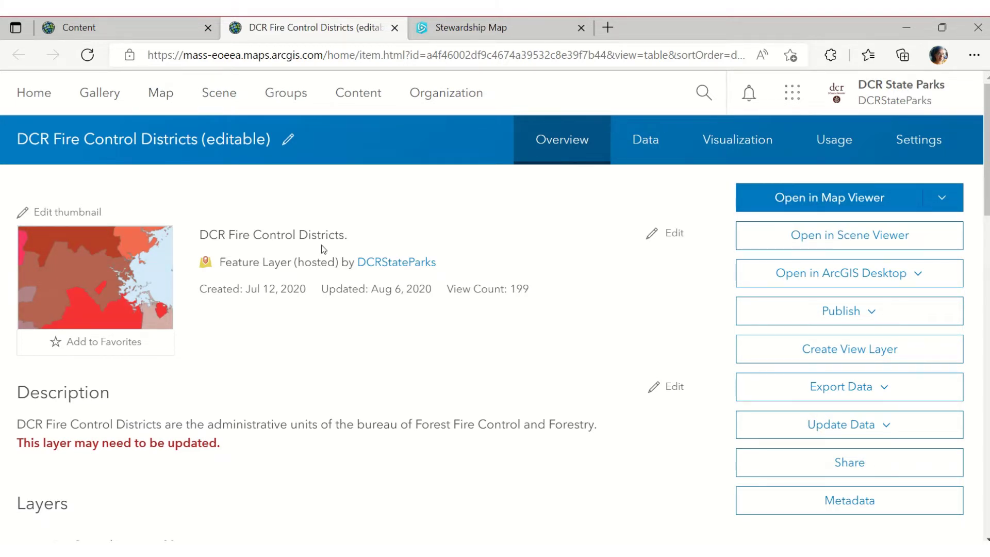
{"action": "left_click", "coordinate": [841, 201]}
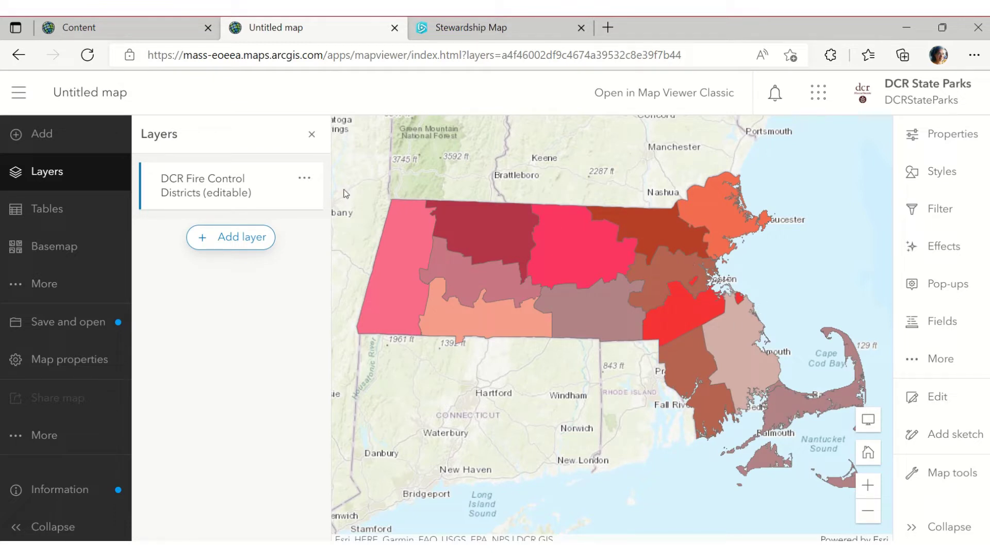
{"action": "left_click", "coordinate": [216, 184]}
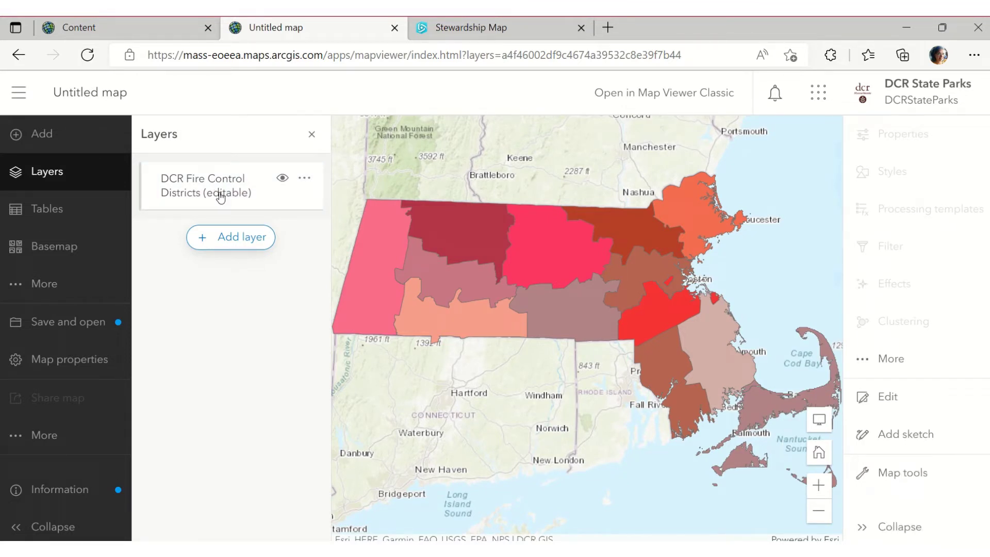
{"action": "left_click", "coordinate": [220, 196]}
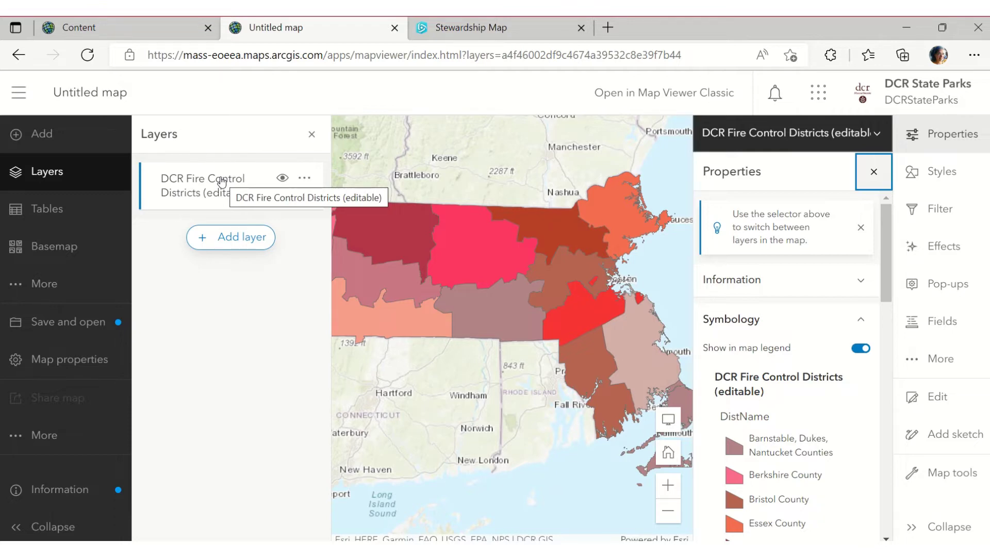
{"action": "left_click", "coordinate": [123, 29]}
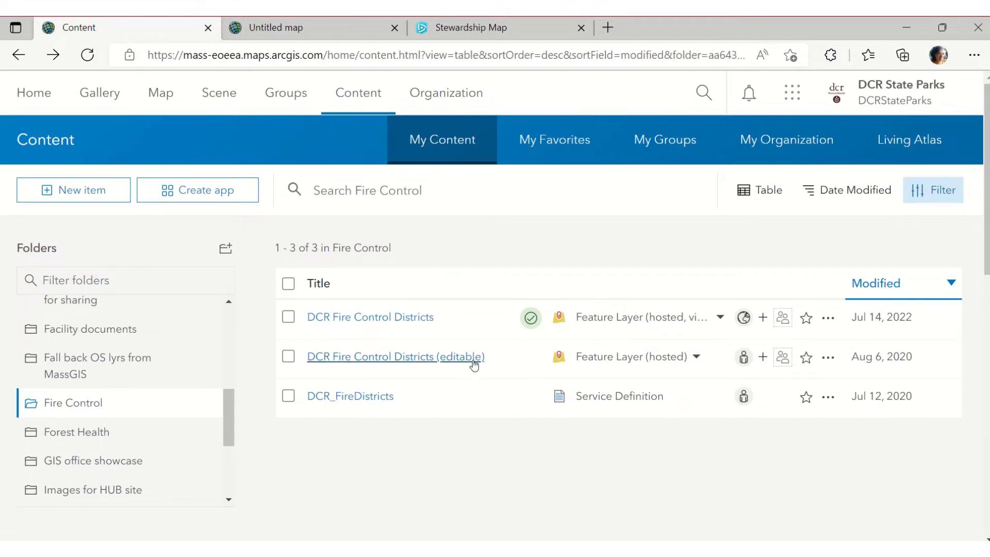
Open the districts layer's data table and rate Barnstable, Dukes, Nantucket Counties Low
{"action": "left_click", "coordinate": [472, 360]}
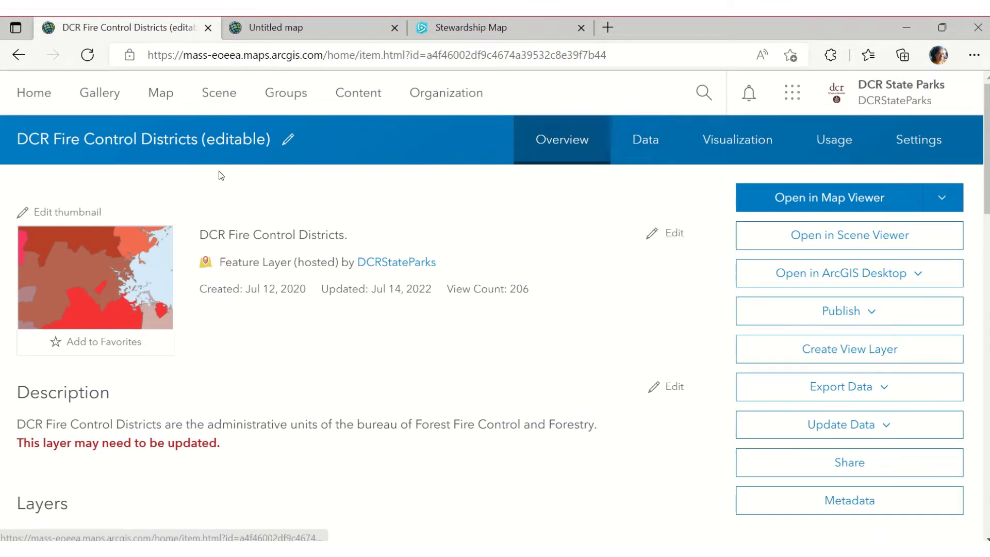
{"action": "left_click", "coordinate": [640, 148]}
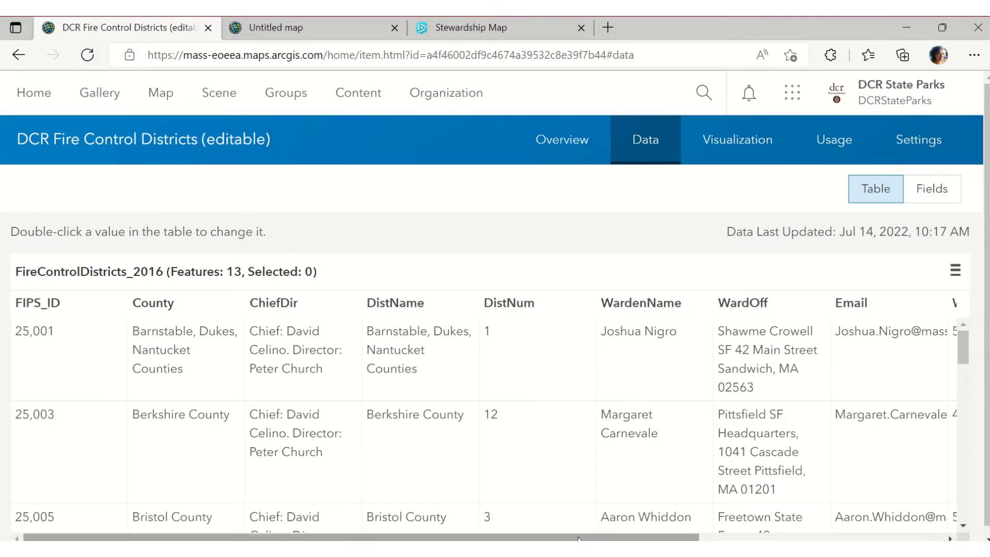
{"action": "left_click_drag", "start_coordinate": [581, 537], "coordinate": [825, 536]}
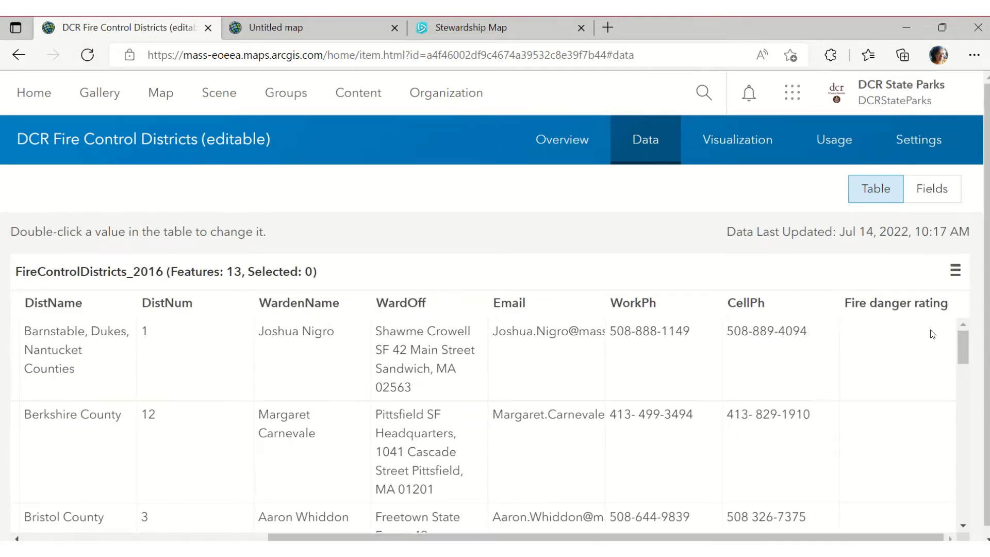
{"action": "left_click", "coordinate": [931, 330]}
{"action": "double_click", "coordinate": [934, 330]}
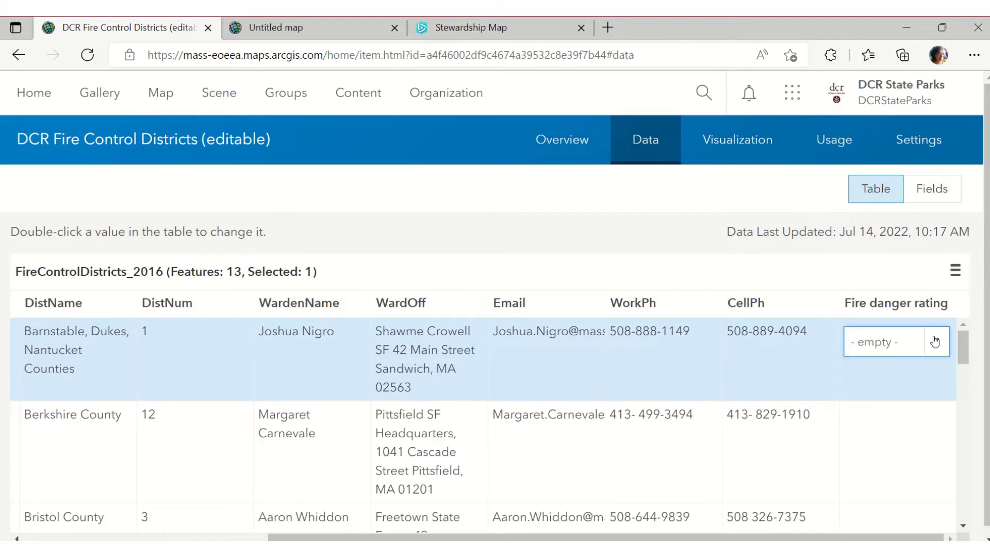
{"action": "left_click", "coordinate": [934, 341]}
{"action": "left_click", "coordinate": [824, 113]}
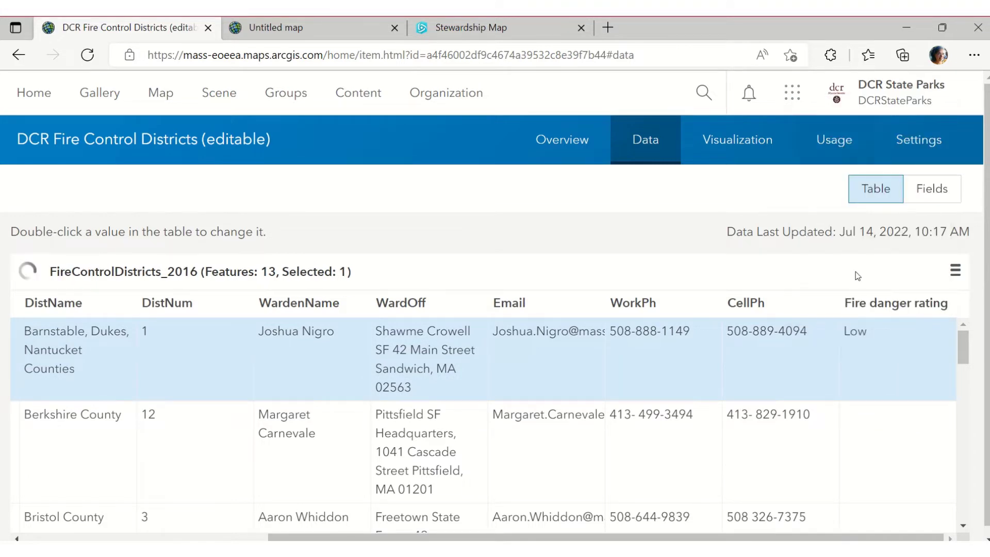
Rate Berkshire County Moderate and Bristol County High
{"action": "left_click", "coordinate": [886, 447]}
{"action": "double_click", "coordinate": [908, 443]}
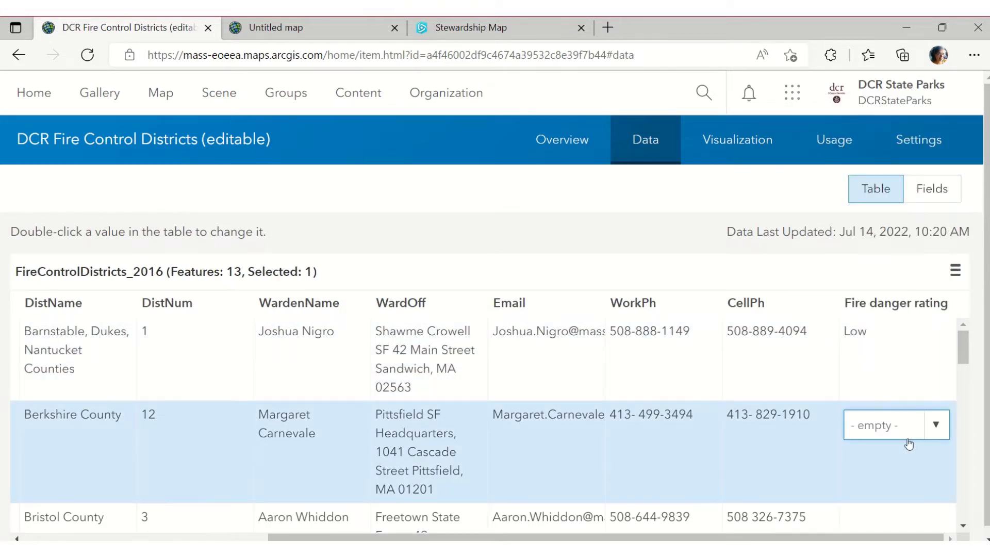
{"action": "left_click", "coordinate": [935, 425]}
{"action": "left_click", "coordinate": [871, 235]}
{"action": "scroll", "coordinate": [890, 464], "scroll_direction": "down", "scroll_amount": 1}
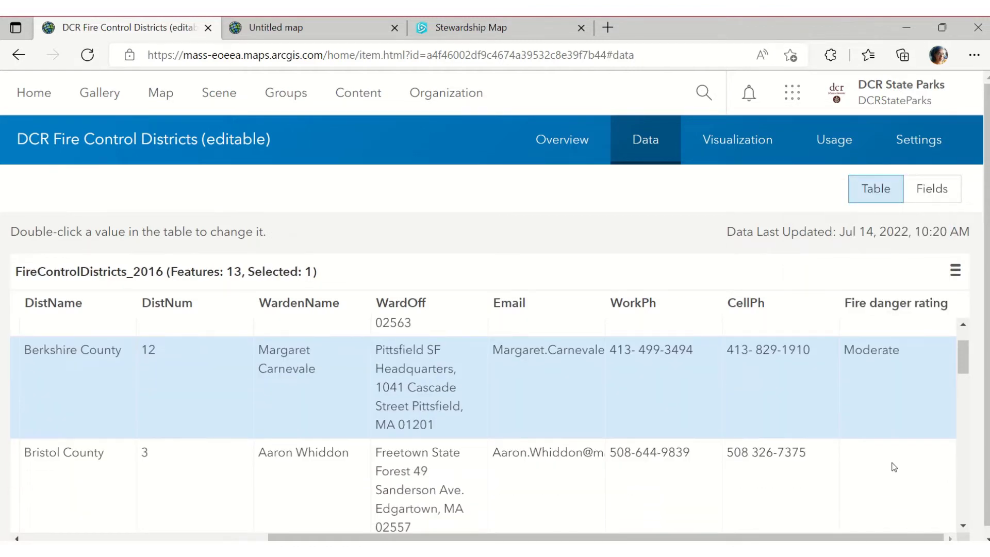
{"action": "left_click", "coordinate": [928, 456]}
{"action": "double_click", "coordinate": [930, 453]}
{"action": "left_click", "coordinate": [932, 454]}
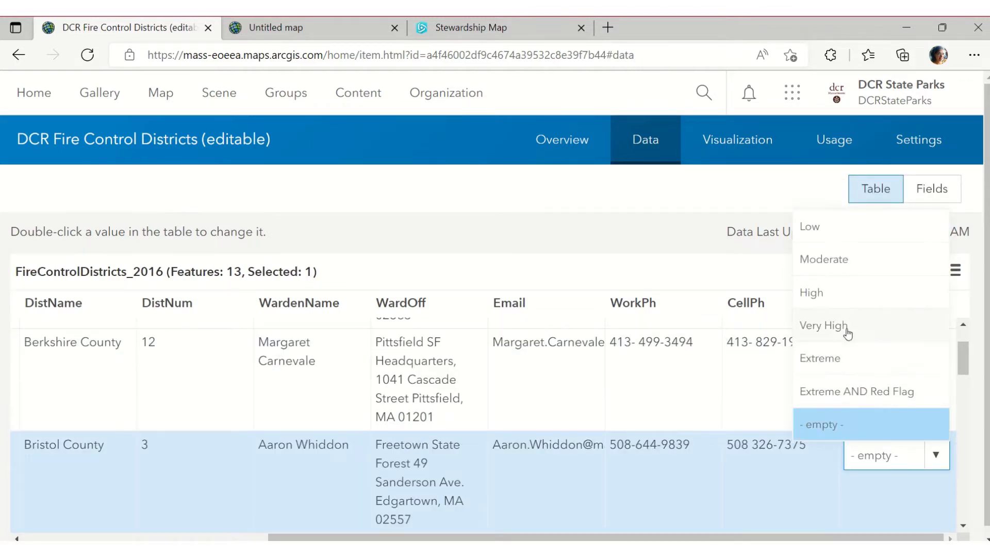
{"action": "left_click", "coordinate": [848, 298]}
Rate Essex Very High and Franklin Extreme
{"action": "scroll", "coordinate": [864, 490], "scroll_direction": "down", "scroll_amount": 1}
{"action": "double_click", "coordinate": [890, 470]}
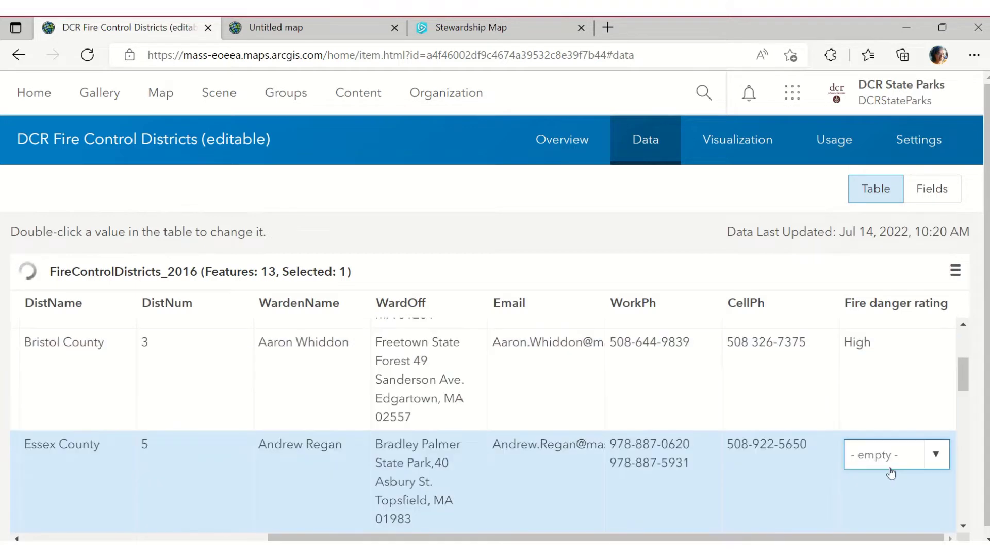
{"action": "left_click", "coordinate": [932, 459]}
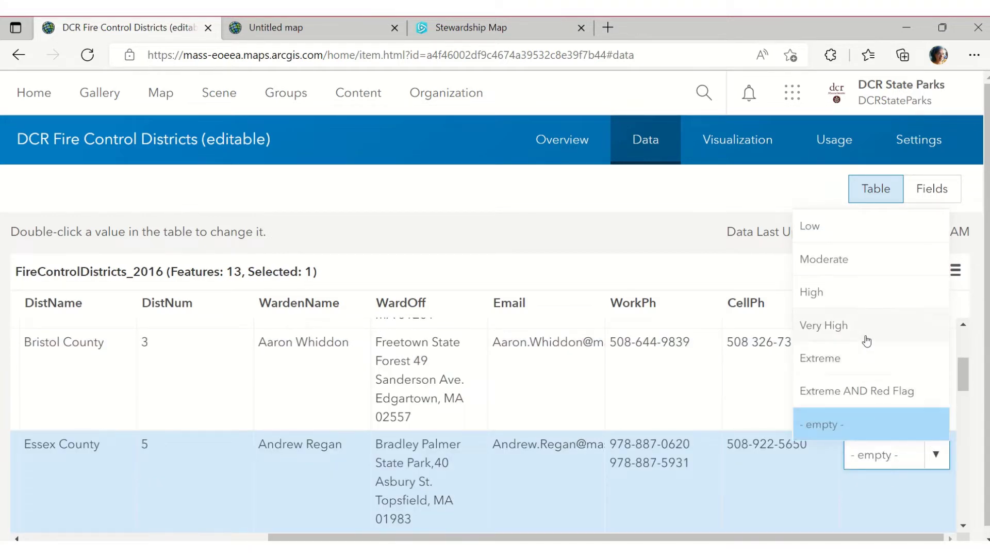
{"action": "left_click", "coordinate": [868, 328]}
{"action": "scroll", "coordinate": [871, 434], "scroll_direction": "down", "scroll_amount": 1}
{"action": "double_click", "coordinate": [875, 434]}
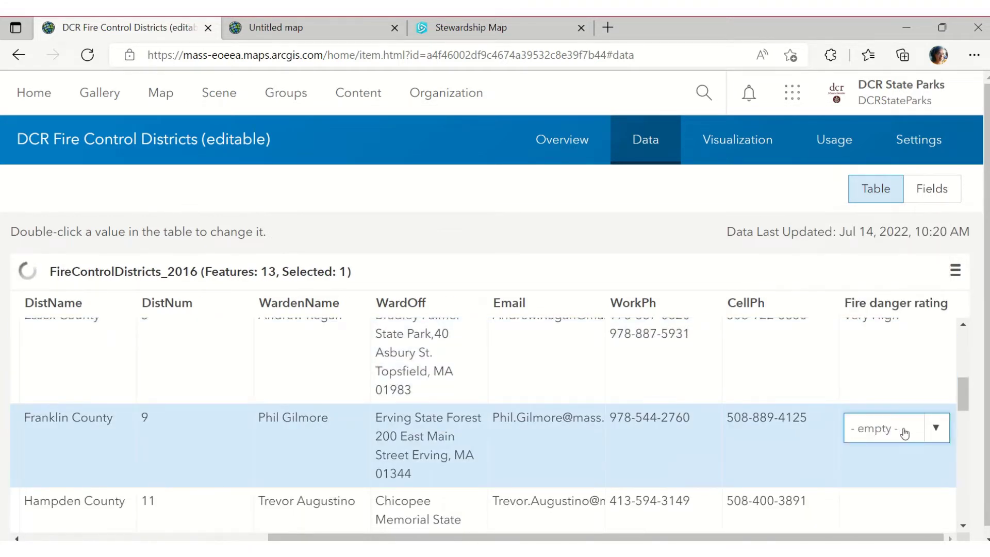
{"action": "left_click", "coordinate": [935, 428]}
{"action": "left_click", "coordinate": [887, 337]}
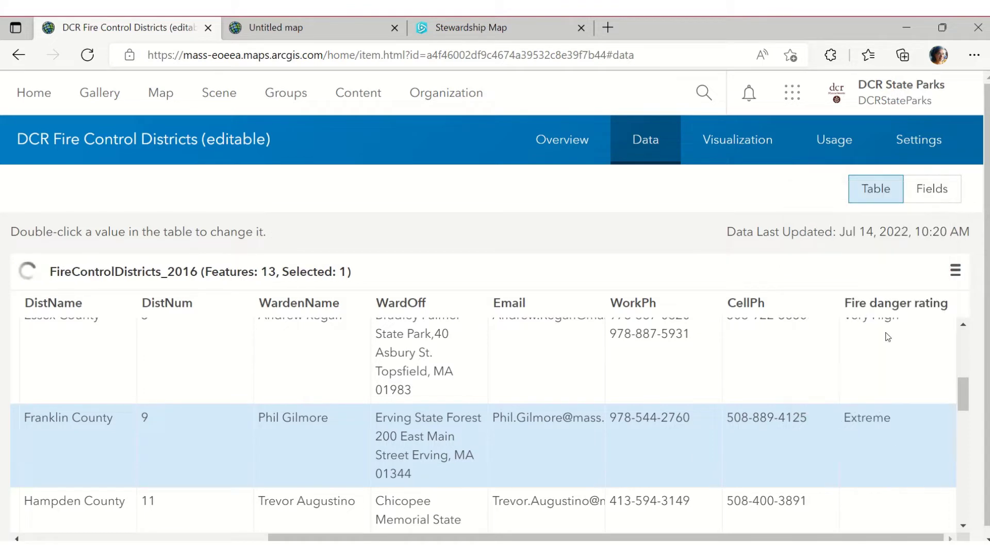
Rate Hampden Extreme AND Red Flag and Hampshire Low
{"action": "scroll", "coordinate": [886, 361], "scroll_direction": "down", "scroll_amount": 1}
{"action": "double_click", "coordinate": [892, 453]}
{"action": "left_click", "coordinate": [936, 415]}
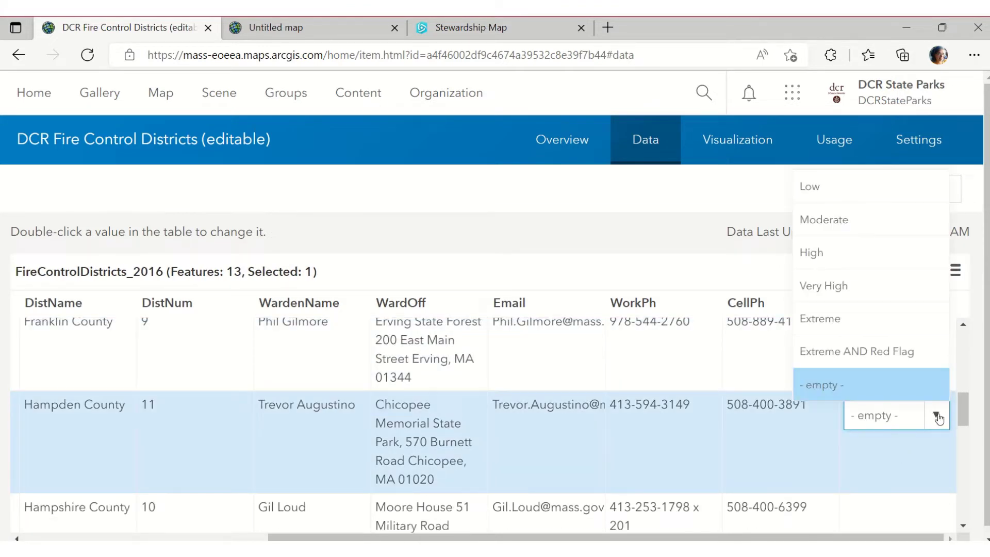
{"action": "left_click", "coordinate": [889, 356]}
{"action": "scroll", "coordinate": [899, 424], "scroll_direction": "down", "scroll_amount": 1}
{"action": "double_click", "coordinate": [899, 422]}
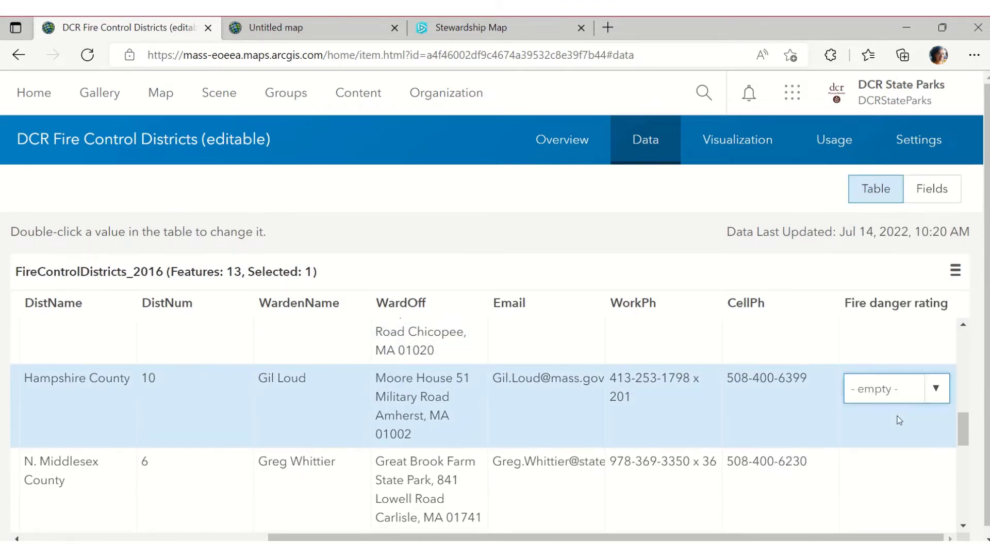
{"action": "left_click", "coordinate": [934, 401]}
{"action": "left_click", "coordinate": [847, 166]}
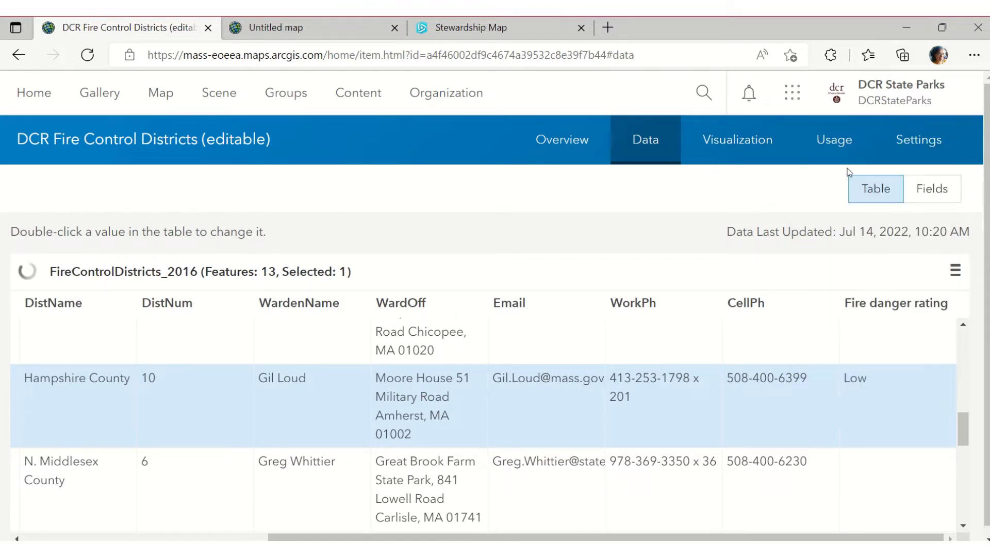
Rate N. Middlesex Moderate and Norfolk High
{"action": "scroll", "coordinate": [902, 496], "scroll_direction": "down", "scroll_amount": 1}
{"action": "double_click", "coordinate": [908, 415]}
{"action": "left_click", "coordinate": [935, 407]}
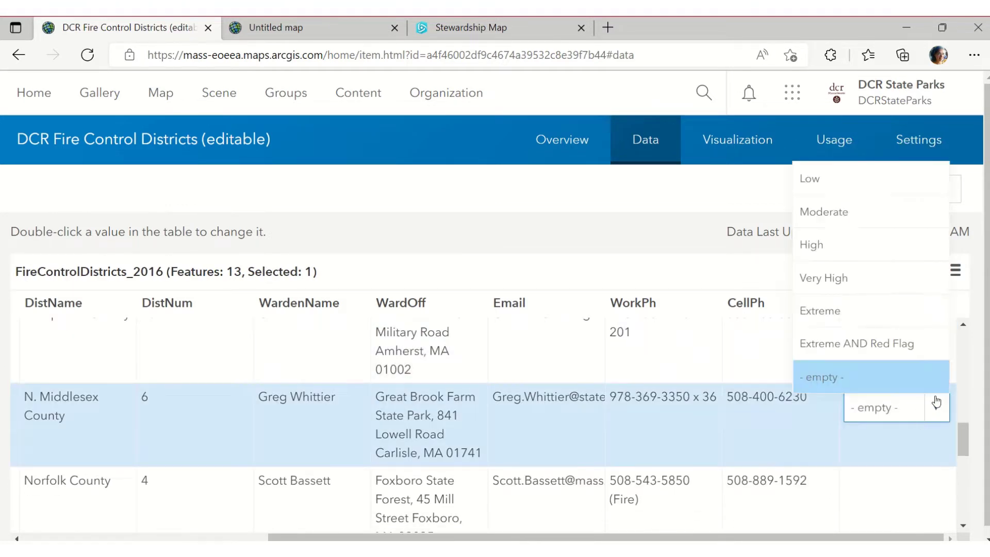
{"action": "left_click", "coordinate": [845, 209]}
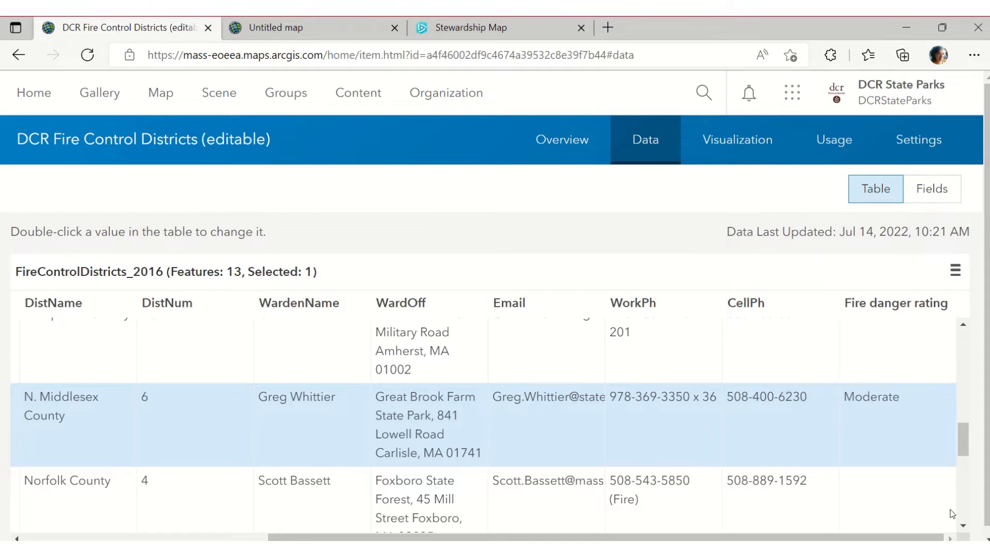
{"action": "double_click", "coordinate": [948, 507]}
{"action": "left_click", "coordinate": [947, 474]}
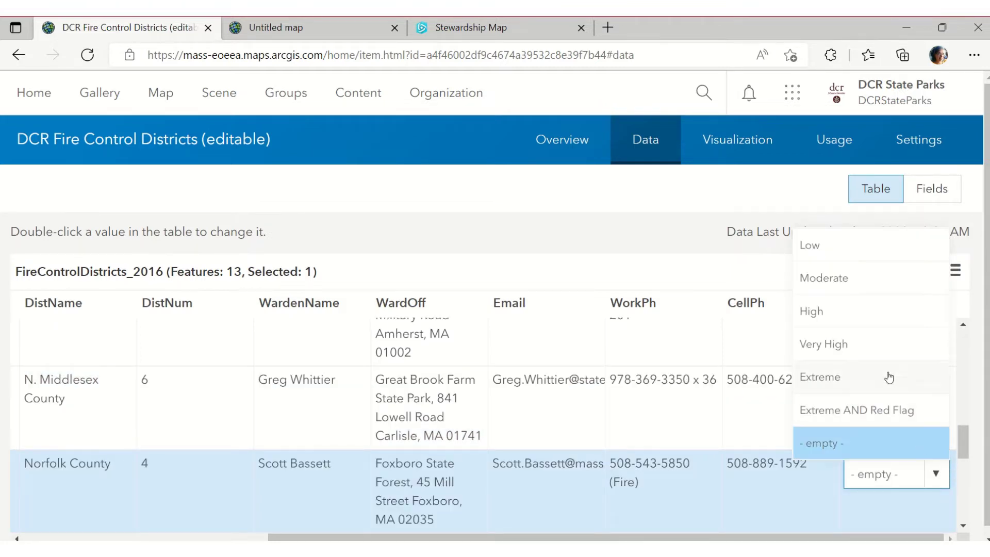
{"action": "left_click", "coordinate": [877, 315]}
Rate Plymouth Very High and N. Worcester Extreme
{"action": "scroll", "coordinate": [932, 488], "scroll_direction": "down", "scroll_amount": 1}
{"action": "double_click", "coordinate": [931, 485]}
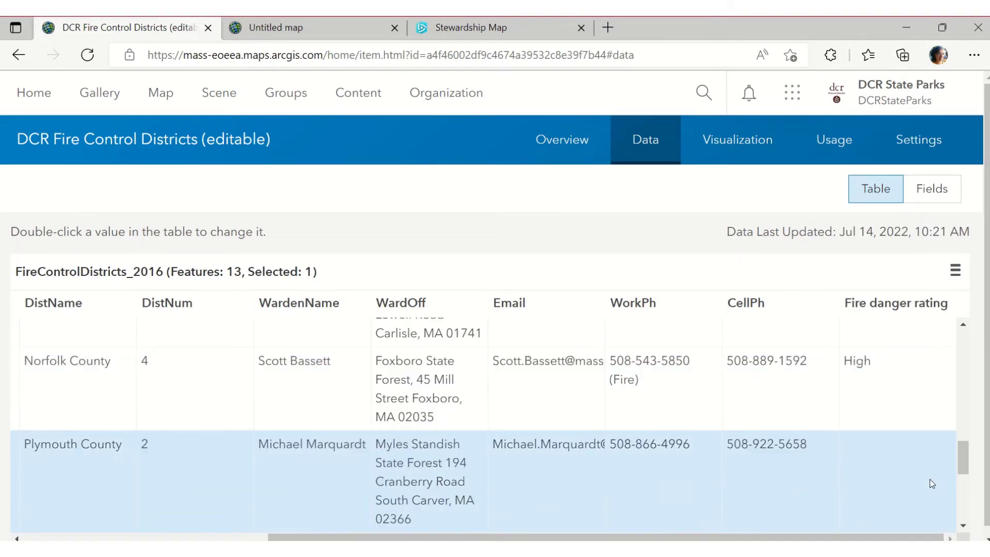
{"action": "left_click", "coordinate": [935, 454]}
{"action": "left_click", "coordinate": [855, 333]}
{"action": "scroll", "coordinate": [871, 420], "scroll_direction": "down", "scroll_amount": 2}
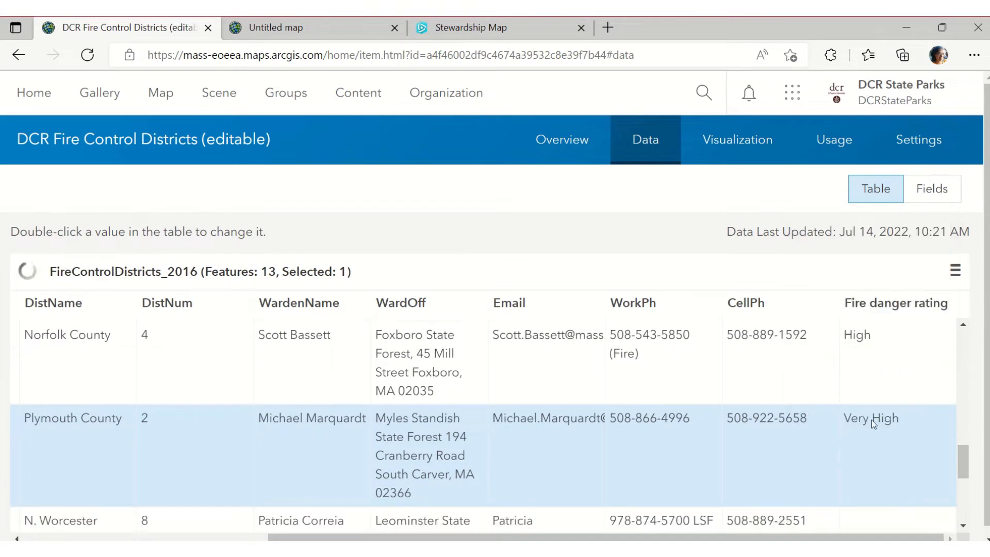
{"action": "double_click", "coordinate": [910, 463]}
{"action": "left_click", "coordinate": [931, 452]}
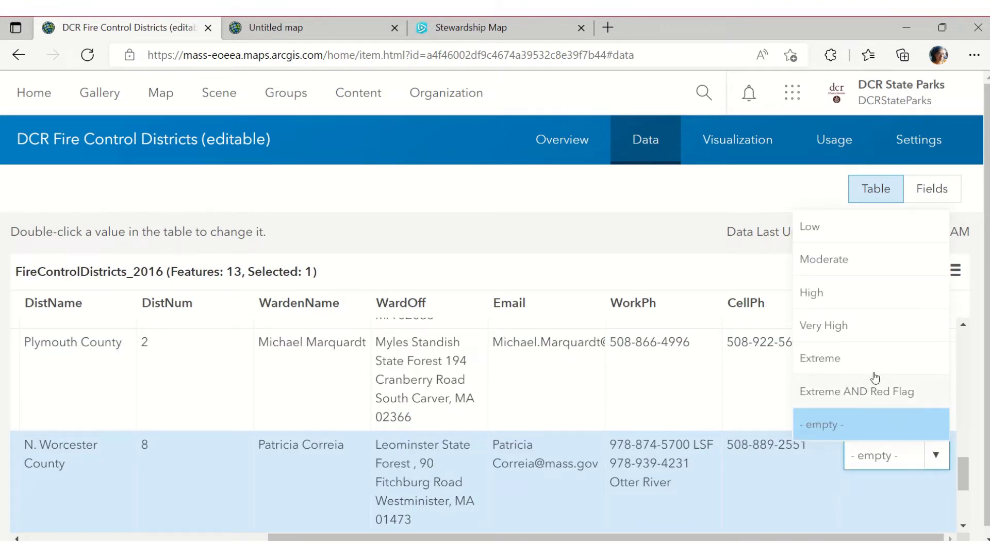
{"action": "left_click", "coordinate": [871, 365]}
Rate S. Worcester Extreme AND Red Flag and leave S. Middlesex's rating empty
{"action": "scroll", "coordinate": [908, 471], "scroll_direction": "down", "scroll_amount": 2}
{"action": "double_click", "coordinate": [918, 443]}
{"action": "left_click", "coordinate": [936, 429]}
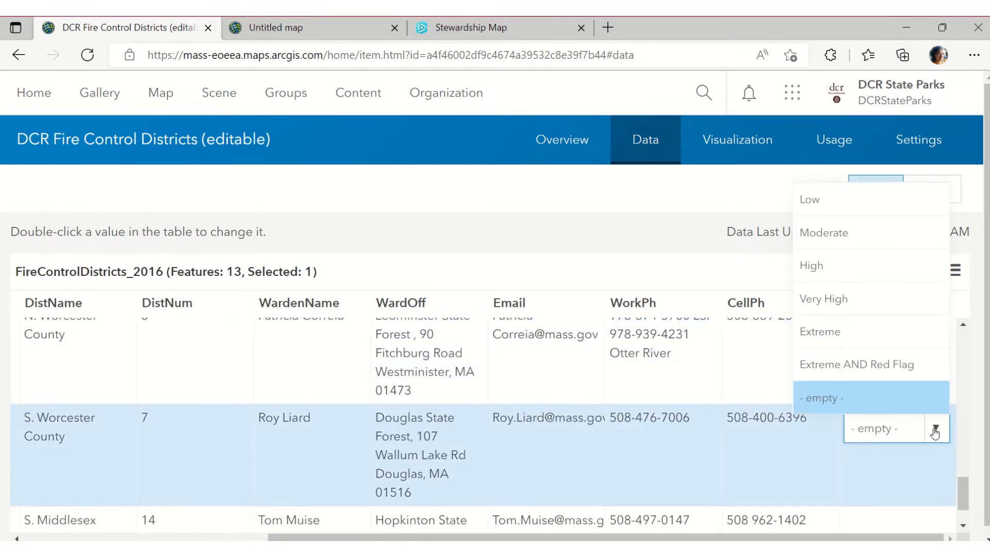
{"action": "left_click", "coordinate": [888, 367]}
{"action": "scroll", "coordinate": [886, 416], "scroll_direction": "down", "scroll_amount": 1}
{"action": "left_click", "coordinate": [954, 506]}
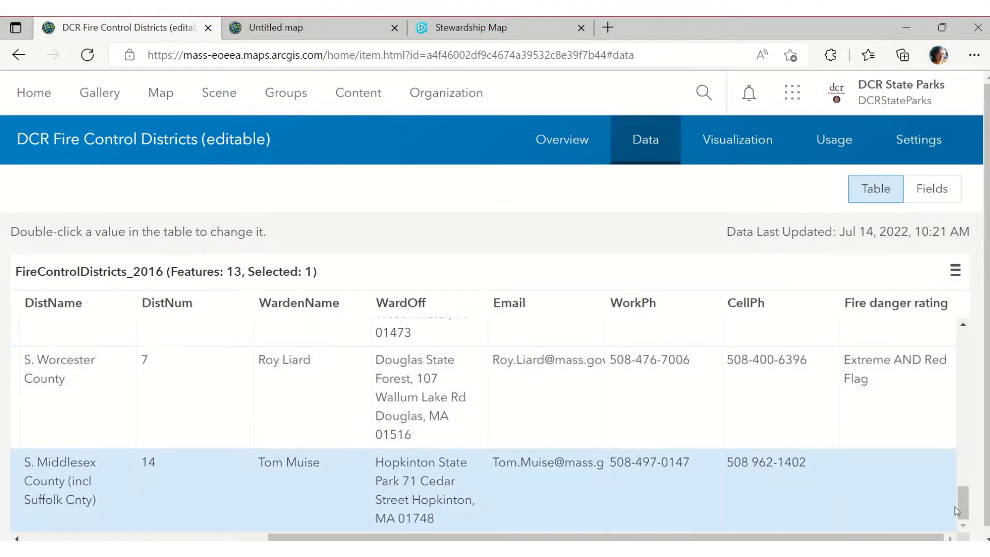
{"action": "double_click", "coordinate": [915, 490]}
{"action": "left_click", "coordinate": [936, 472]}
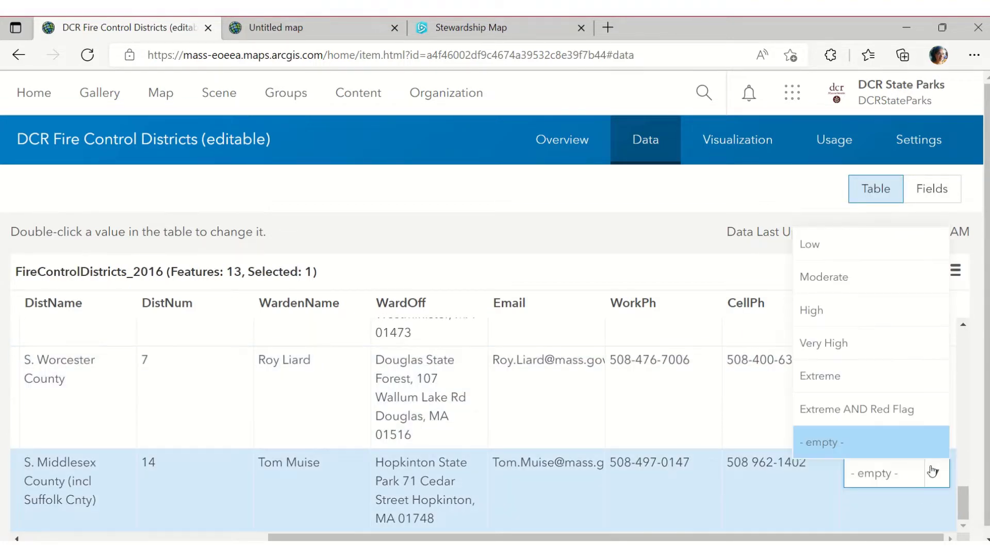
{"action": "left_click", "coordinate": [889, 442]}
Scroll back through the rated table and return to the layer's Overview page
{"action": "scroll", "coordinate": [888, 418], "scroll_direction": "up", "scroll_amount": 5}
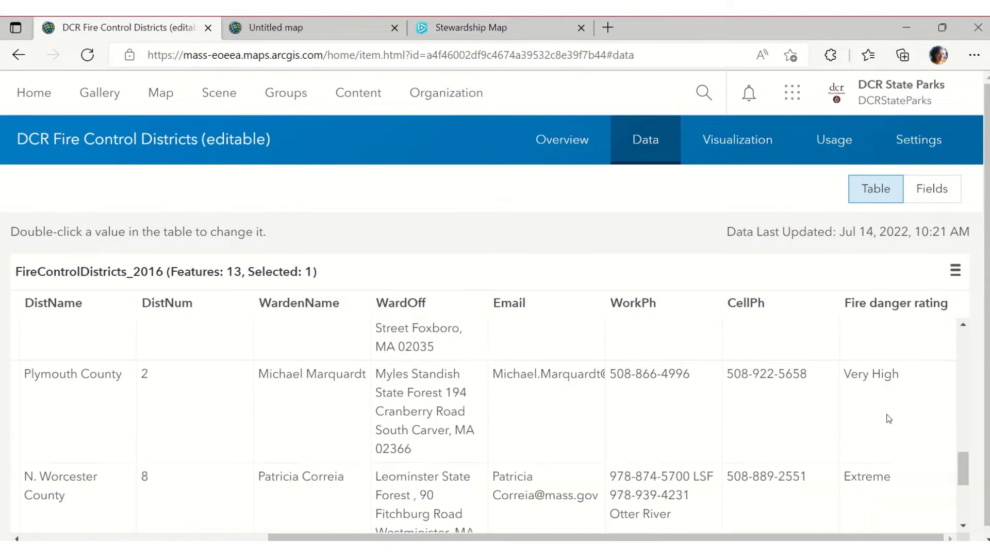
{"action": "scroll", "coordinate": [887, 417], "scroll_direction": "up", "scroll_amount": 3}
{"action": "scroll", "coordinate": [507, 272], "scroll_direction": "down", "scroll_amount": 1}
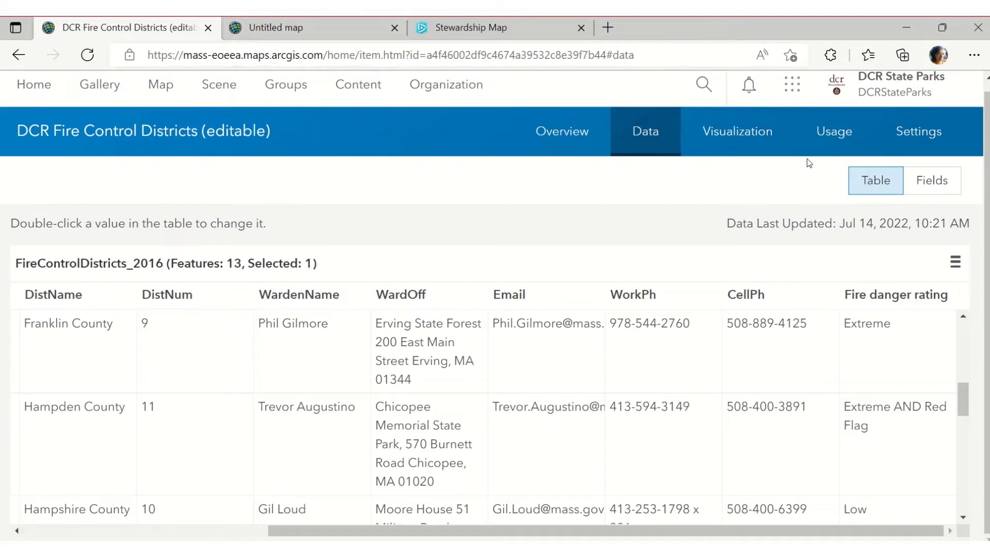
{"action": "left_click", "coordinate": [553, 128]}
Recheck the saved fire danger ratings in the layer's data table
{"action": "left_click", "coordinate": [652, 146]}
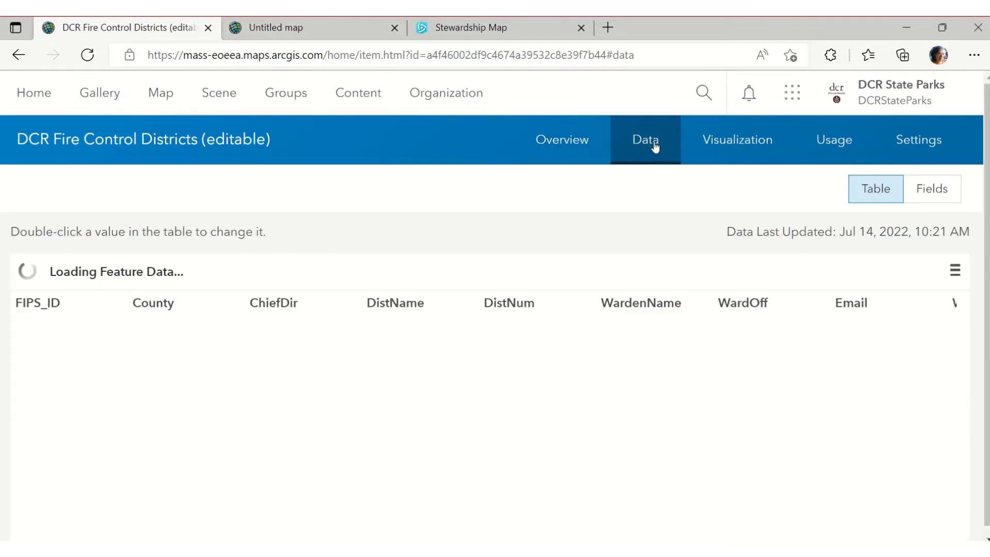
{"action": "left_click_drag", "start_coordinate": [669, 538], "coordinate": [913, 538]}
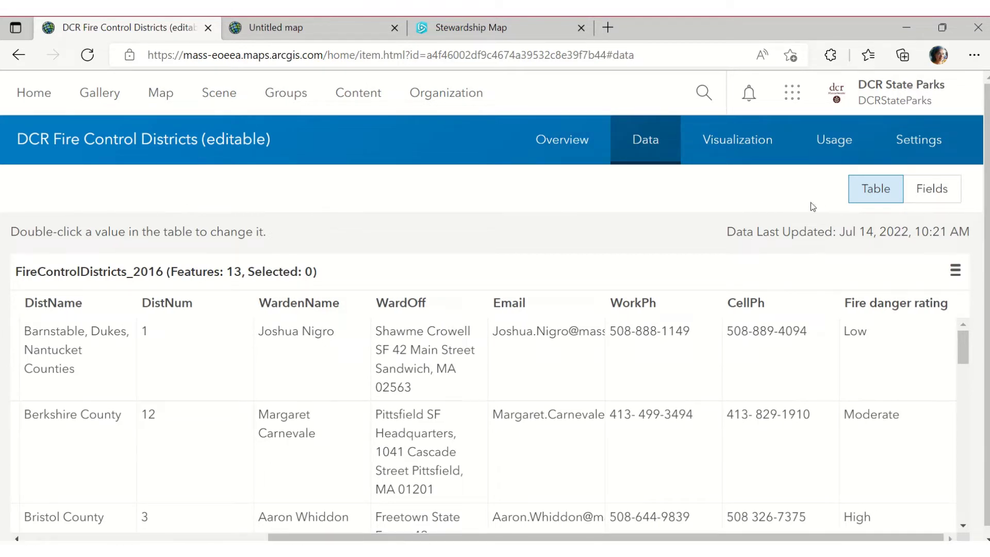
{"action": "left_click", "coordinate": [564, 140]}
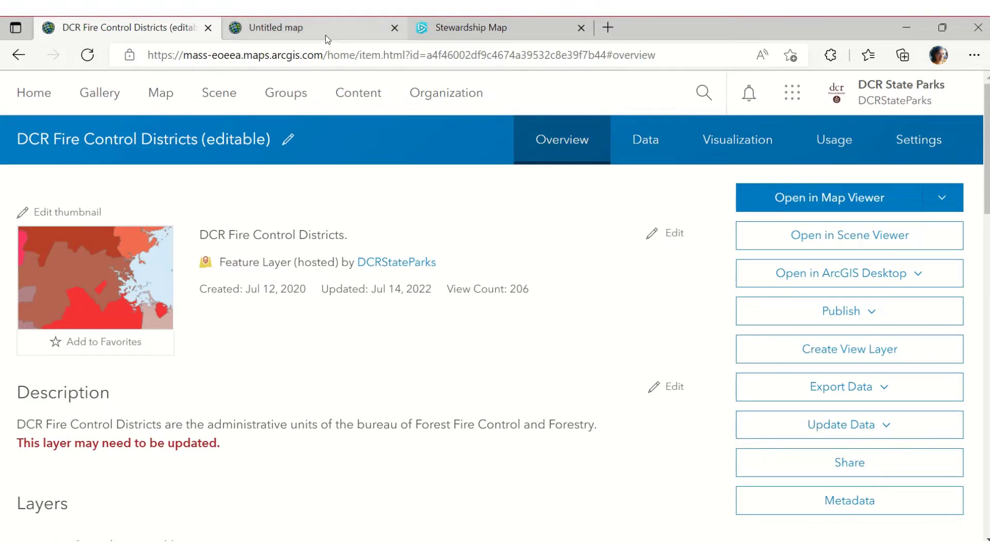
Reload the Untitled map in Map Viewer, confirming the Reload prompt
{"action": "left_click", "coordinate": [320, 36]}
{"action": "left_click", "coordinate": [87, 55]}
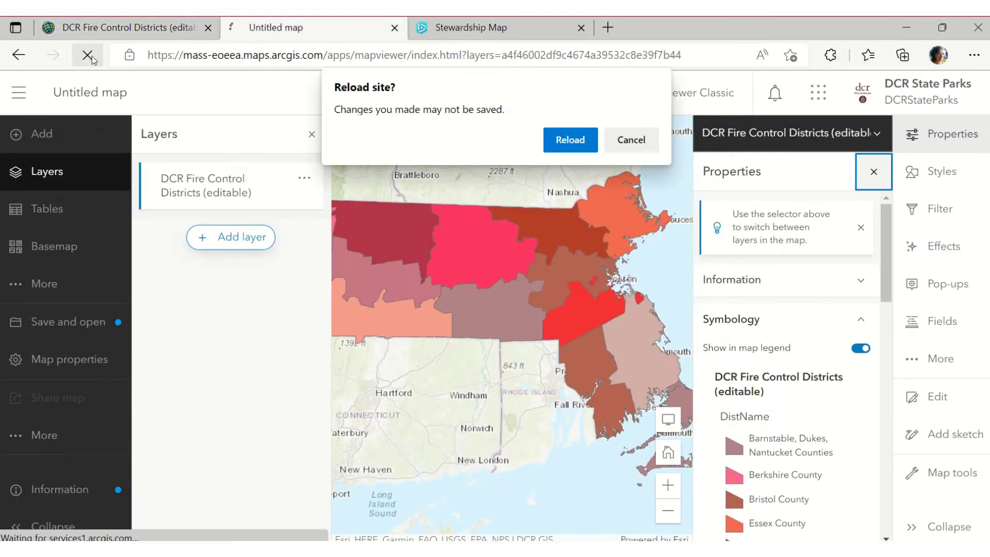
{"action": "left_click", "coordinate": [566, 144]}
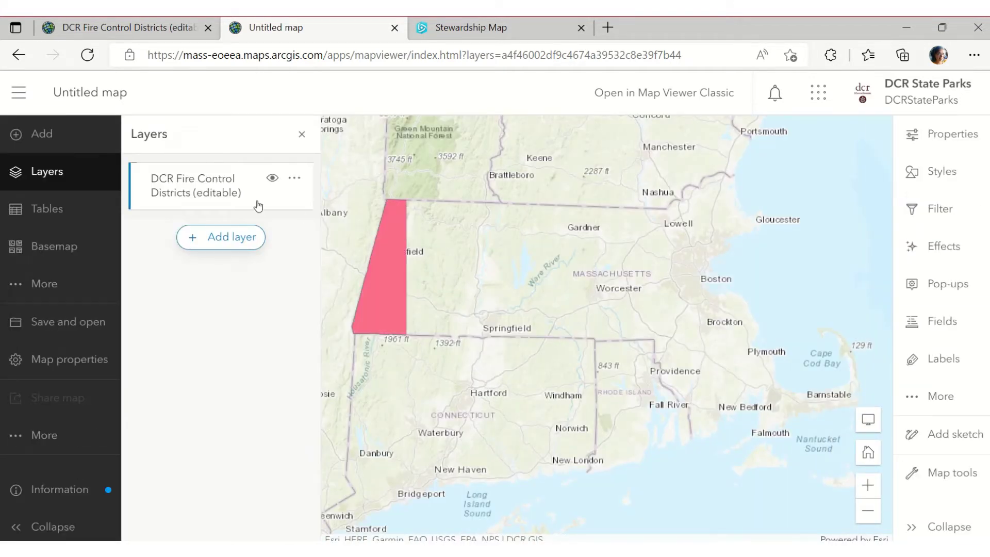
Replace DistName with the Fire danger rating field and style it as unique-symbol Types
{"action": "left_click", "coordinate": [942, 176]}
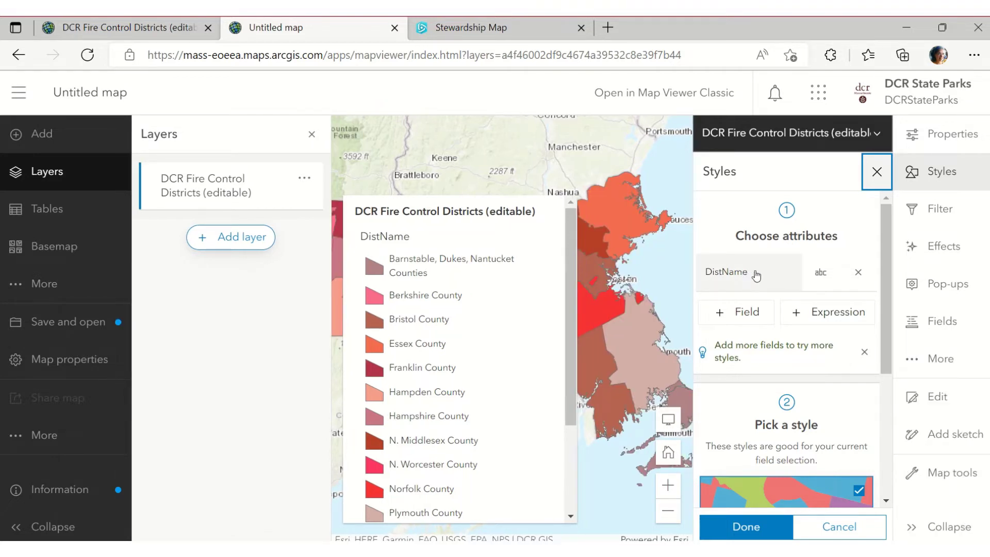
{"action": "left_click", "coordinate": [754, 274]}
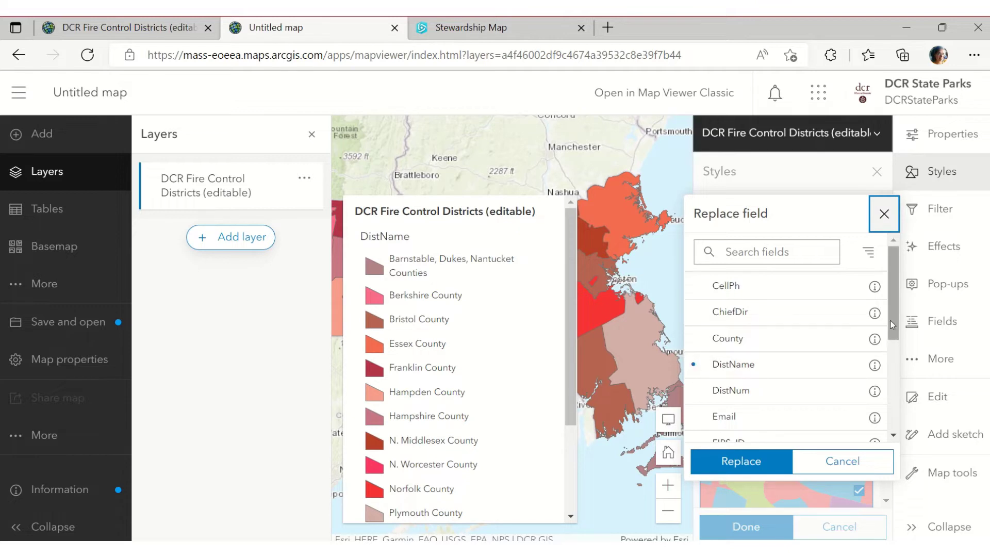
{"action": "left_click_drag", "start_coordinate": [894, 325], "coordinate": [894, 399]}
{"action": "left_click", "coordinate": [747, 308]}
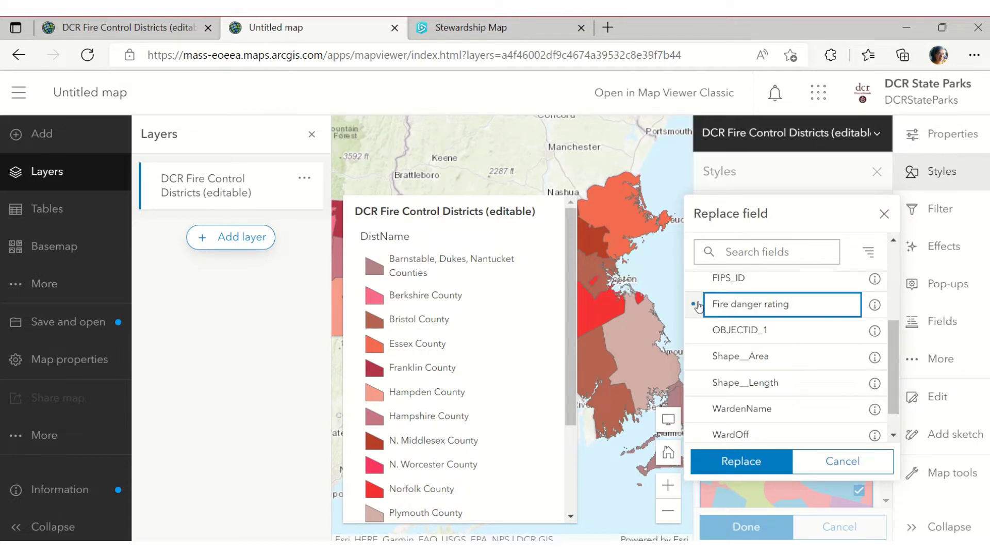
{"action": "scroll", "coordinate": [776, 333], "scroll_direction": "up", "scroll_amount": 4}
{"action": "scroll", "coordinate": [777, 371], "scroll_direction": "down", "scroll_amount": 3}
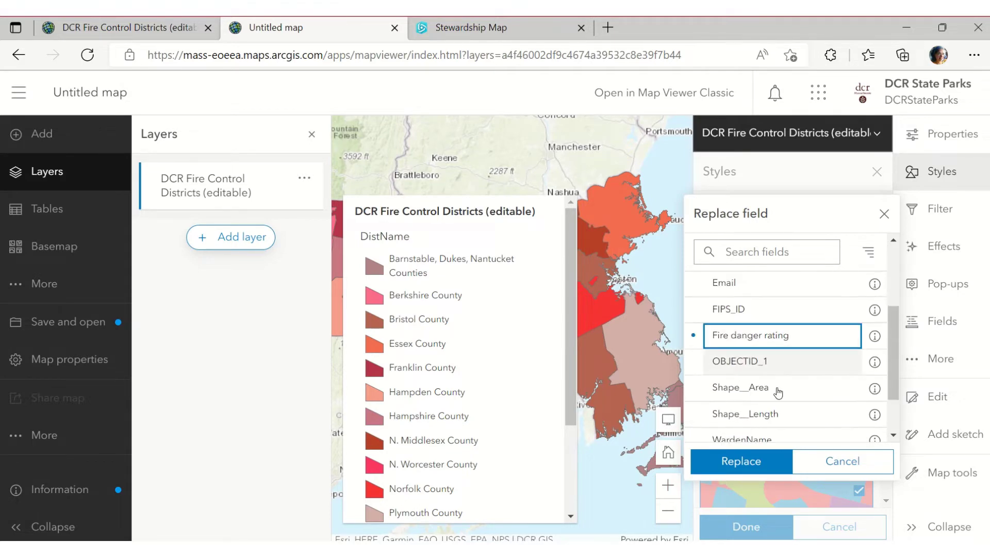
{"action": "left_click", "coordinate": [757, 460]}
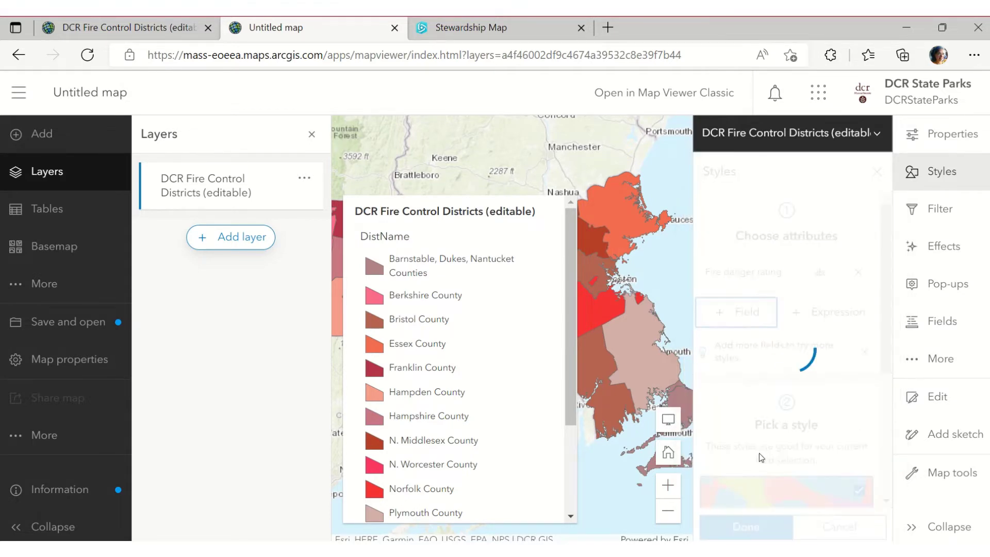
{"action": "scroll", "coordinate": [761, 447], "scroll_direction": "down", "scroll_amount": 2}
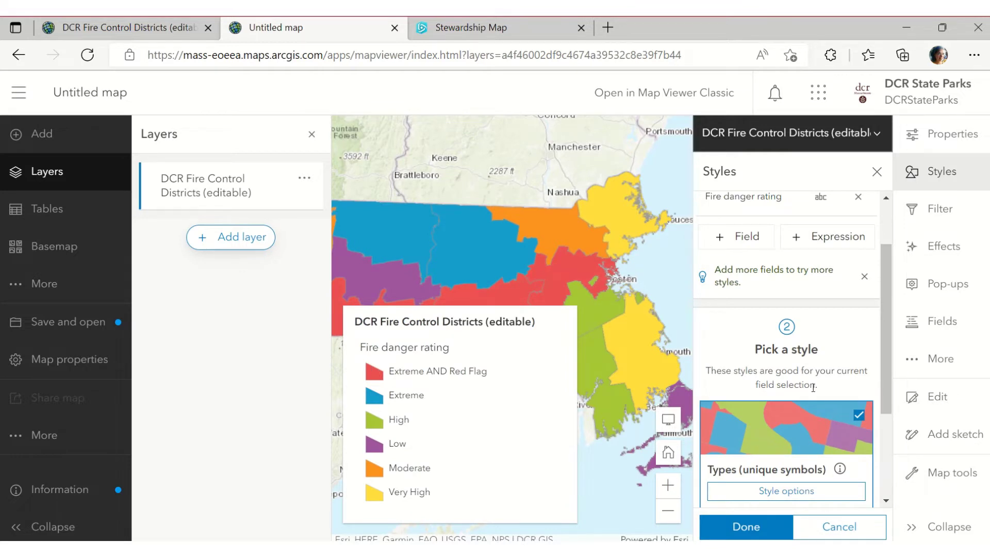
{"action": "scroll", "coordinate": [813, 387], "scroll_direction": "down", "scroll_amount": 1}
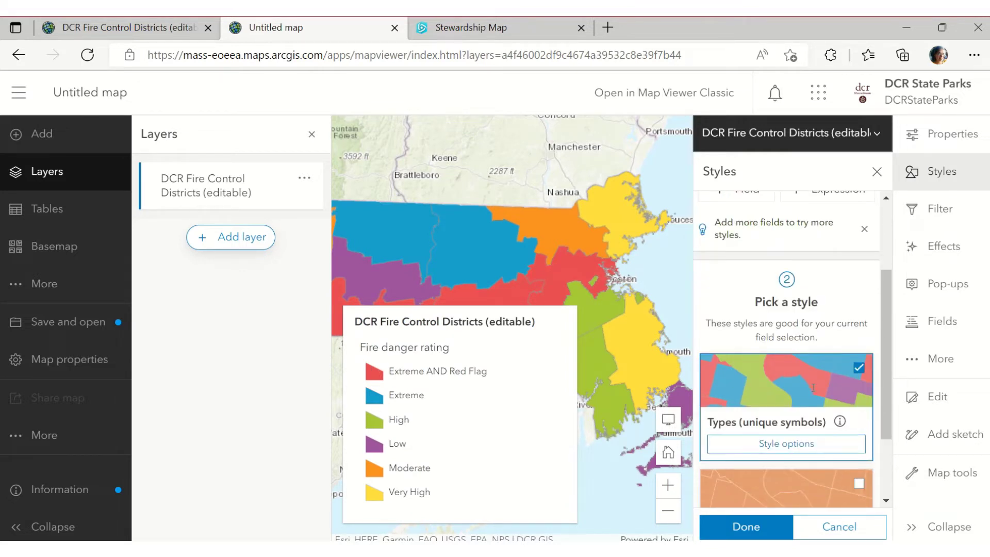
{"action": "left_click", "coordinate": [785, 443]}
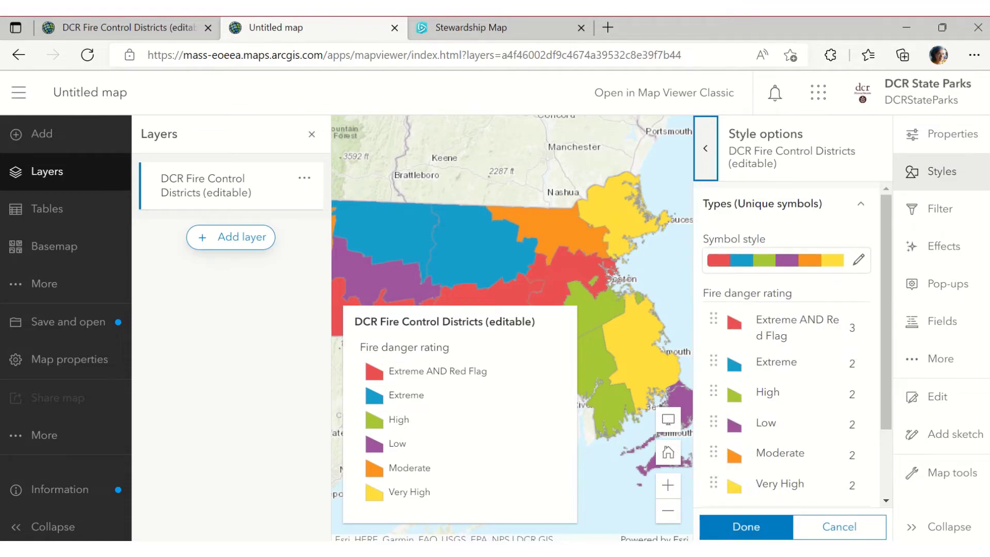
Check the New York reference image and drag Low above Extreme AND Red Flag to the top
{"action": "key", "text": "alt+Tab"}
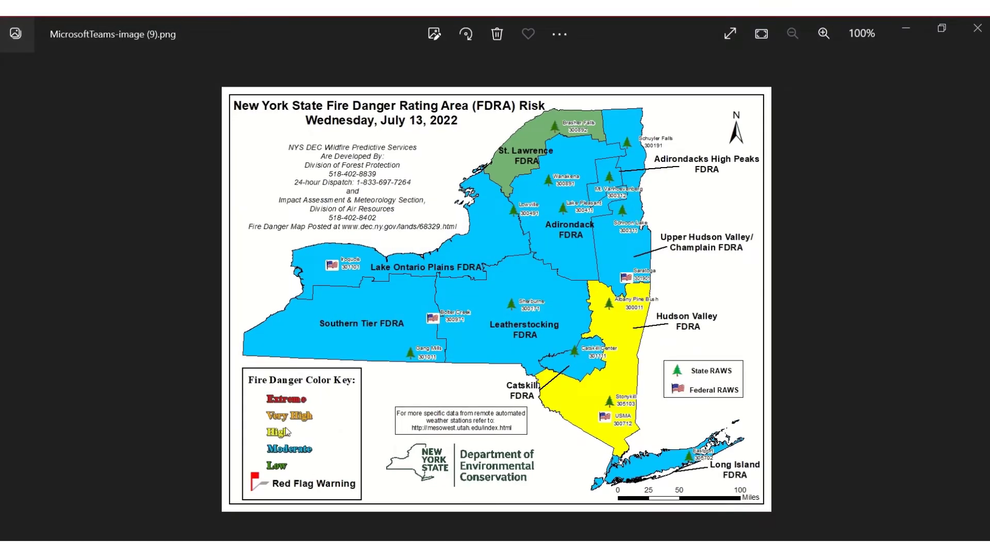
{"action": "left_click", "coordinate": [916, 28]}
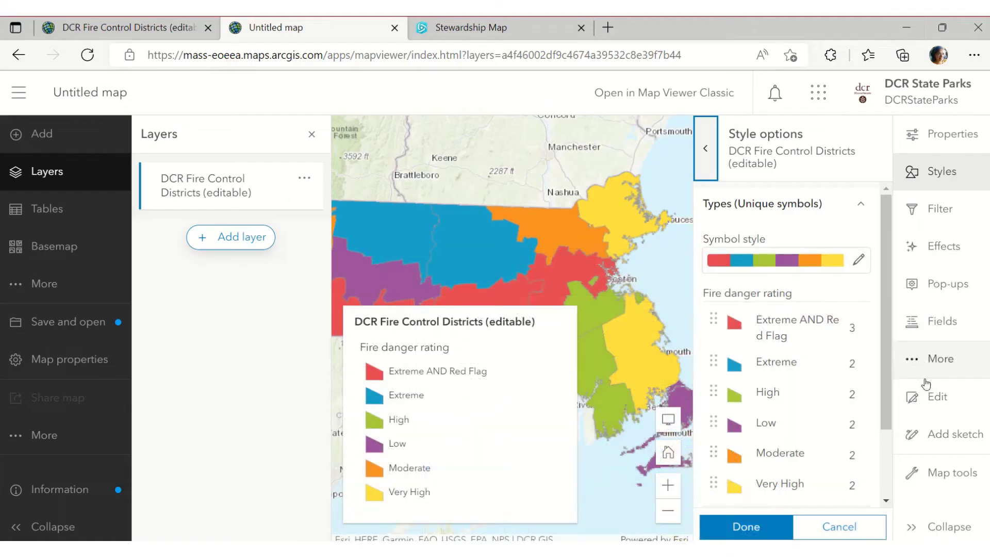
{"action": "left_click_drag", "start_coordinate": [885, 326], "coordinate": [881, 361]}
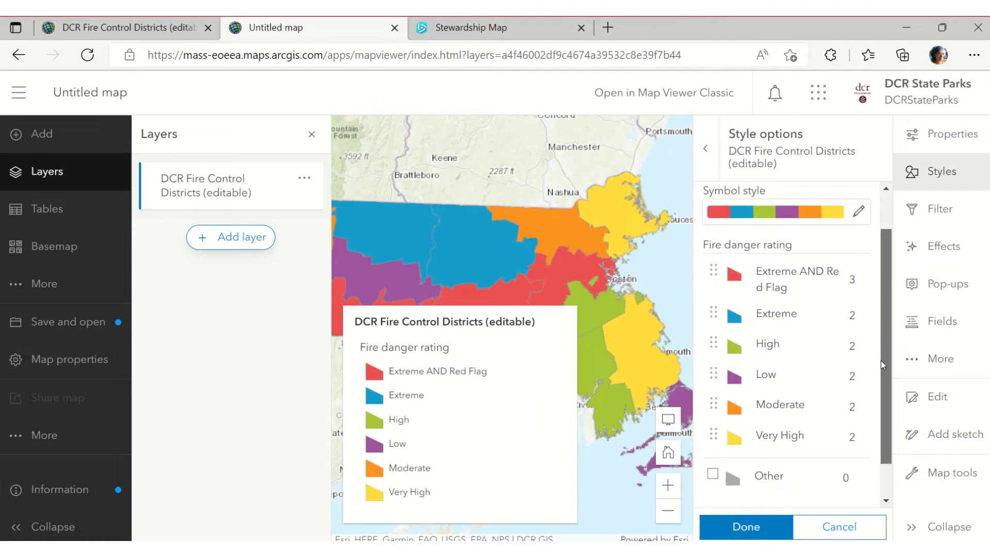
{"action": "left_click", "coordinate": [856, 211]}
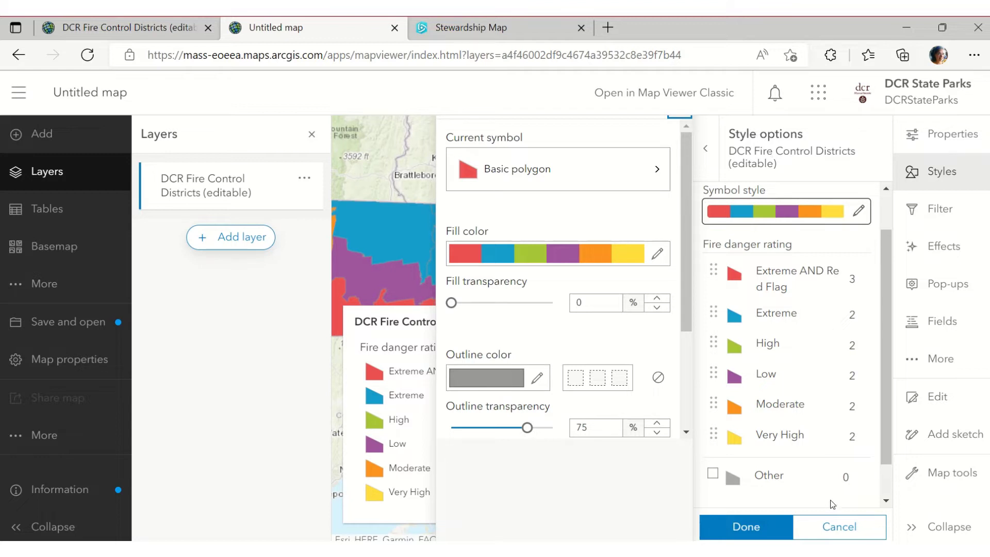
{"action": "left_click", "coordinate": [736, 379]}
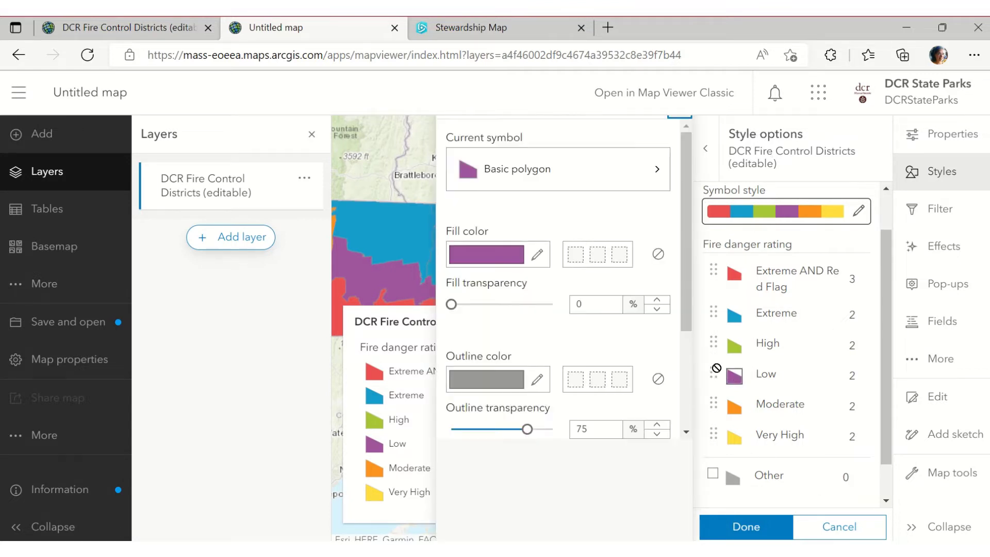
{"action": "left_click_drag", "start_coordinate": [713, 372], "coordinate": [724, 271]}
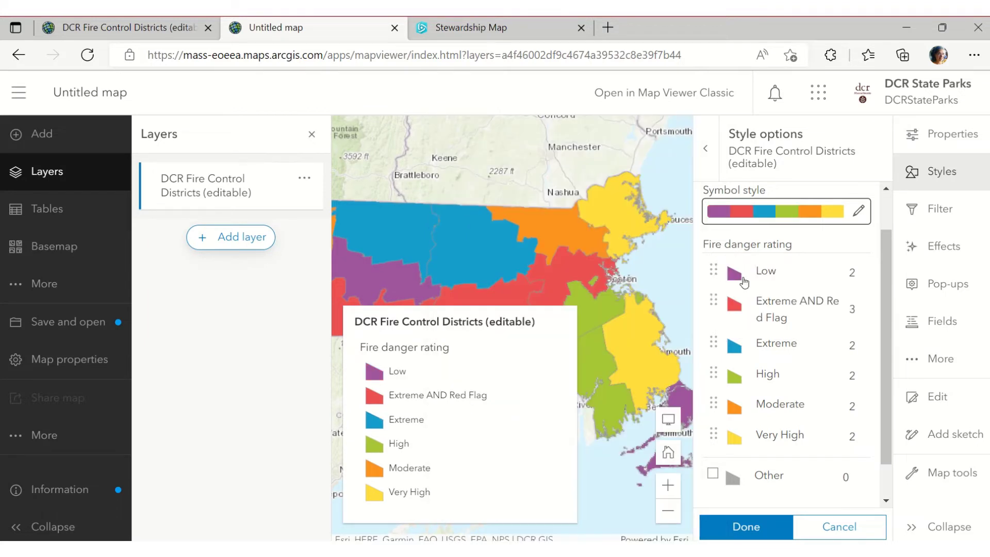
{"action": "left_click", "coordinate": [738, 279]}
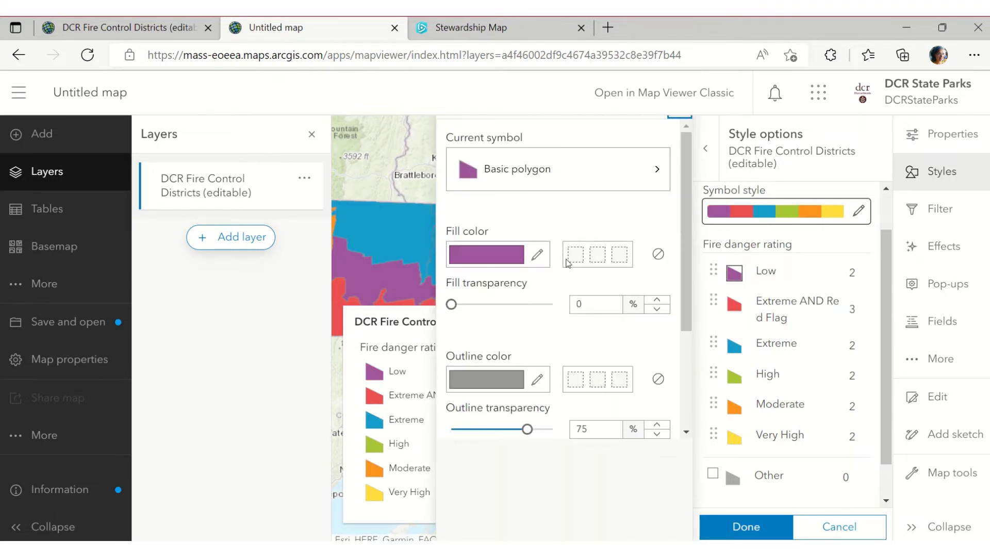
Set Low's fill to green #17b042, matching the reference image, and apply it
{"action": "left_click", "coordinate": [530, 257]}
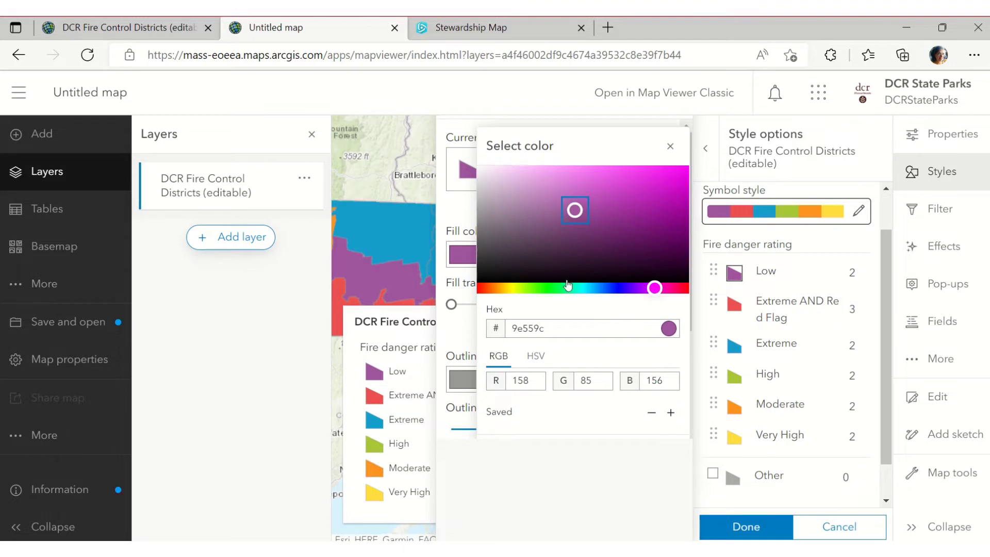
{"action": "left_click", "coordinate": [567, 289]}
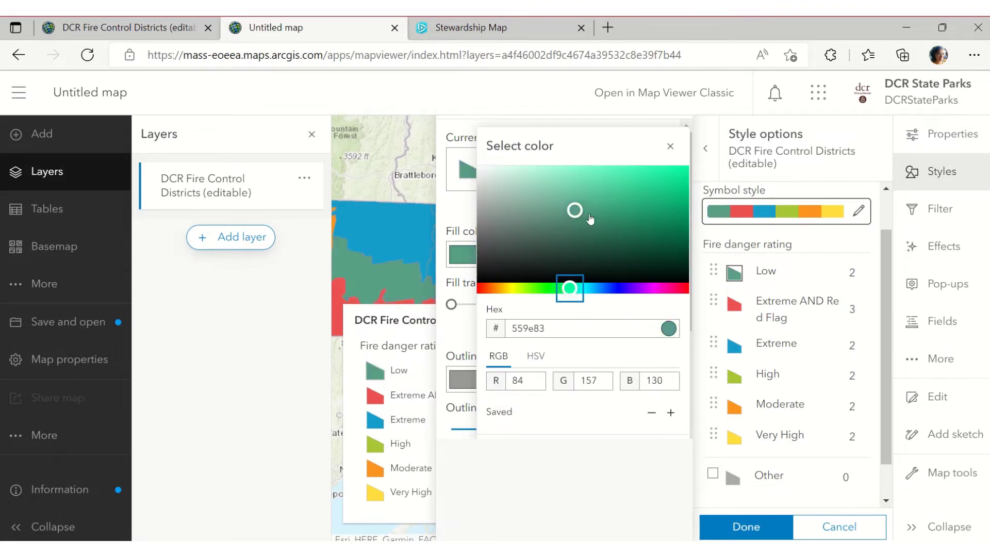
{"action": "key", "text": "Left"}
{"action": "key", "text": "Left"}
{"action": "key", "text": "Left"}
{"action": "key", "text": "Left"}
{"action": "key", "text": "Left"}
{"action": "key", "text": "Left"}
{"action": "key", "text": "Left"}
{"action": "key", "text": "Left"}
{"action": "key", "text": "Left"}
{"action": "key", "text": "Left"}
{"action": "key", "text": "Left"}
{"action": "key", "text": "Left"}
{"action": "key", "text": "Left"}
{"action": "key", "text": "Left"}
{"action": "key", "text": "Left"}
{"action": "key", "text": "Left"}
{"action": "key", "text": "Left"}
{"action": "key", "text": "Left"}
{"action": "key", "text": "Left"}
{"action": "key", "text": "Left"}
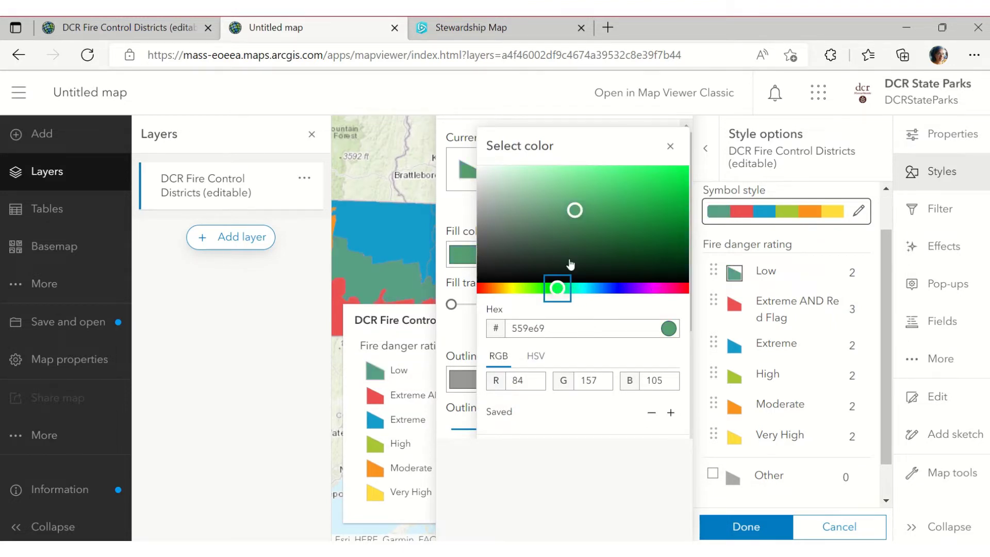
{"action": "left_click_drag", "start_coordinate": [575, 211], "coordinate": [663, 207]}
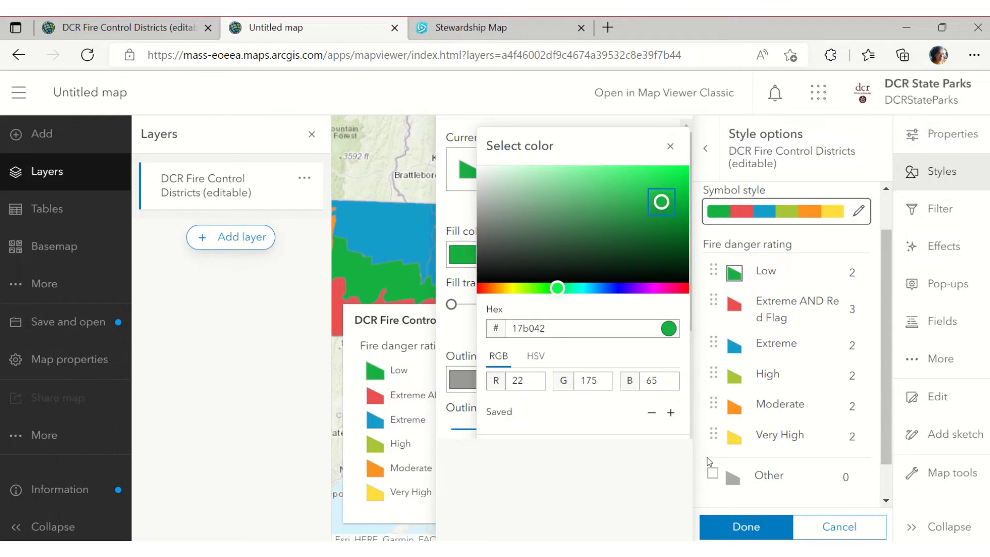
{"action": "key", "text": "alt+Tab"}
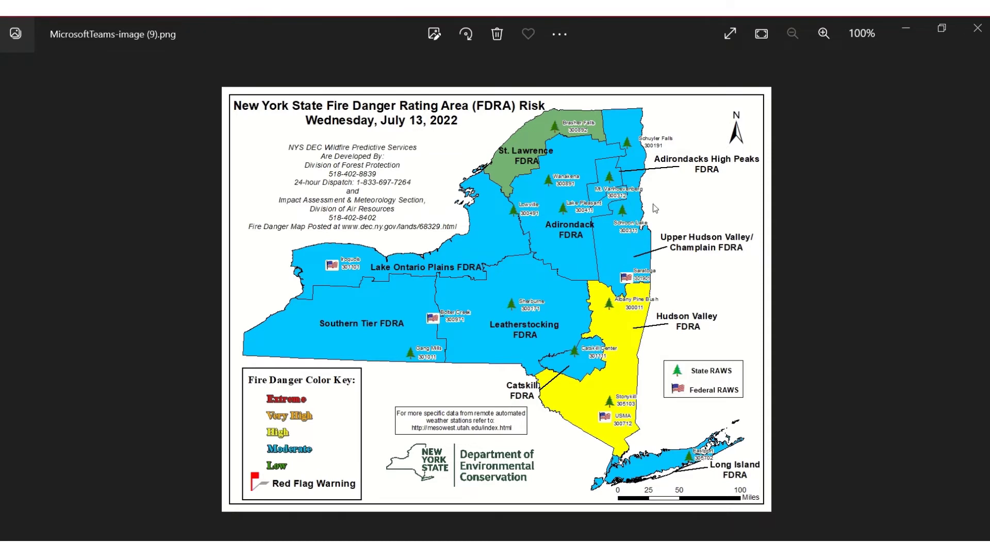
{"action": "left_click", "coordinate": [907, 31]}
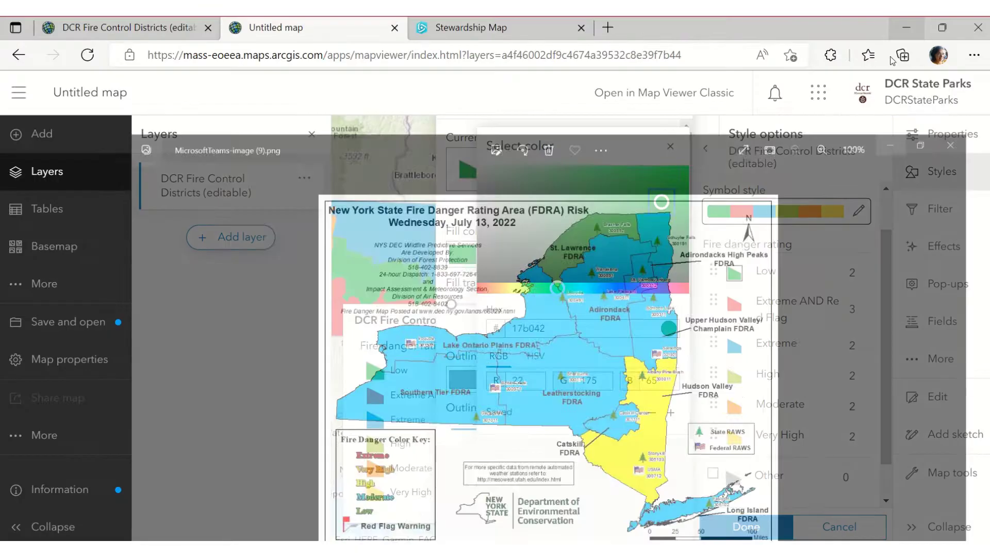
{"action": "left_click", "coordinate": [746, 526]}
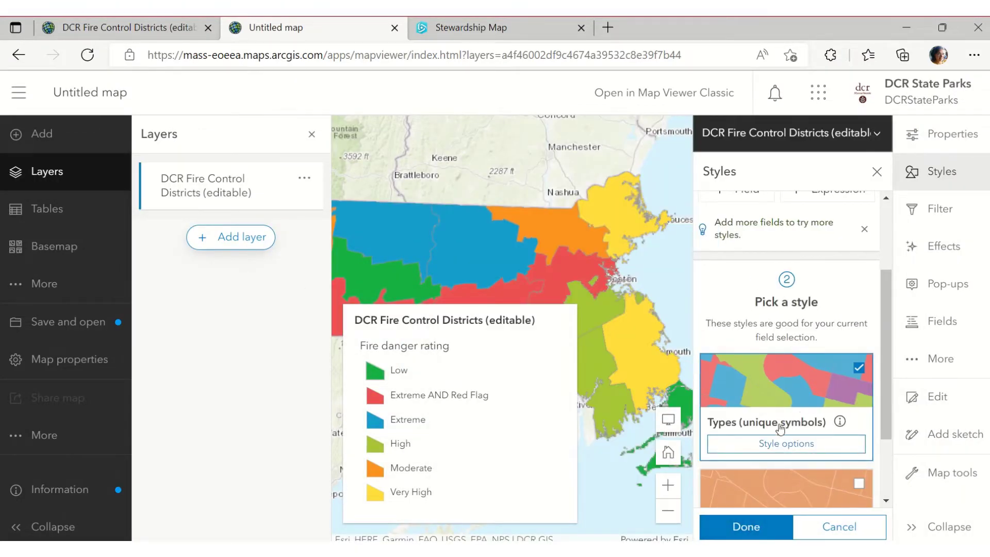
Move Moderate just below Low and change its fill to light blue 1fbdf0
{"action": "left_click", "coordinate": [762, 448]}
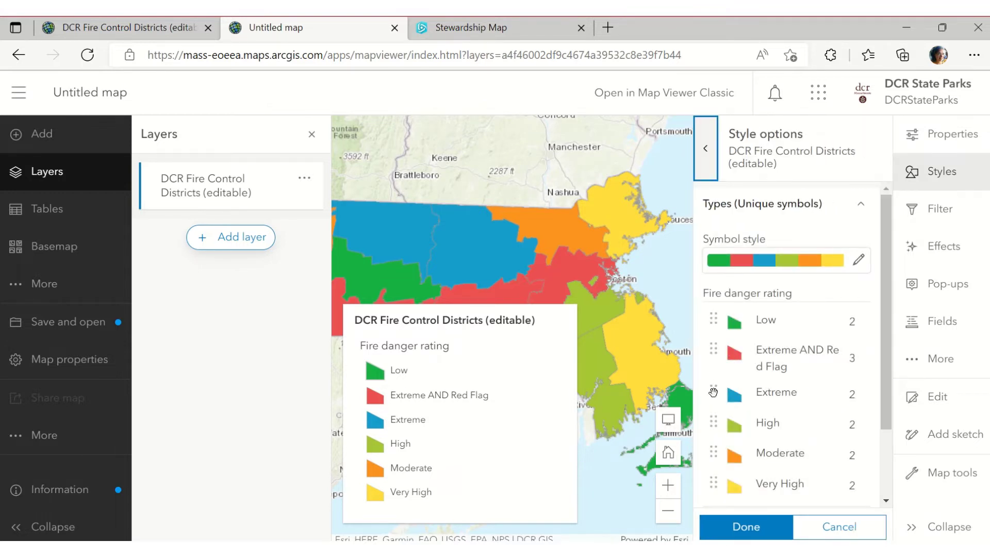
{"action": "key", "text": "alt+Tab"}
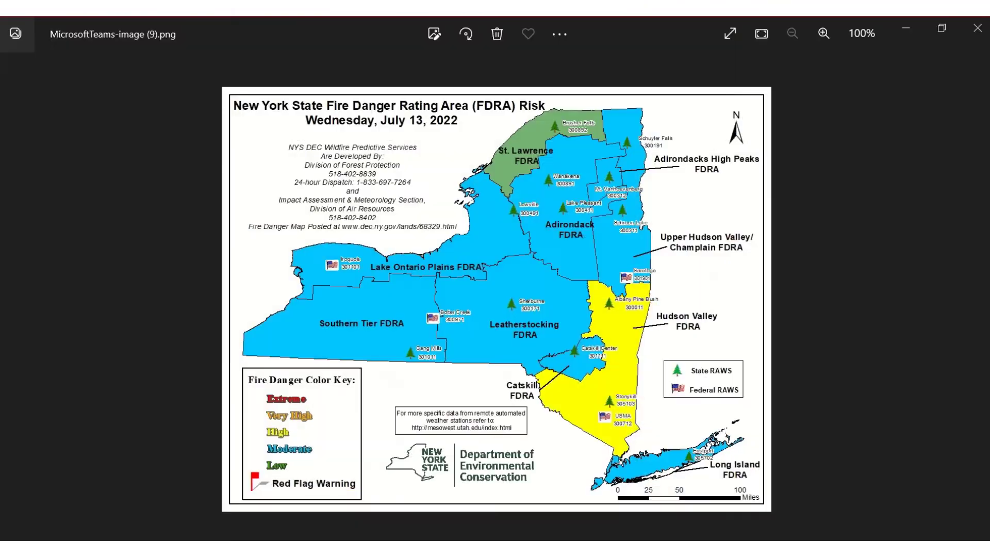
{"action": "left_click", "coordinate": [903, 38]}
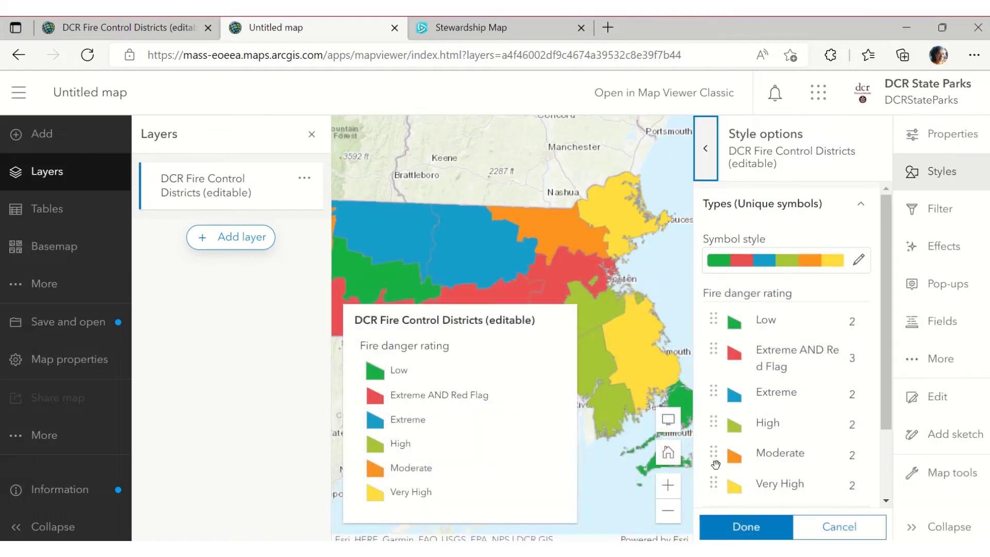
{"action": "left_click_drag", "start_coordinate": [714, 453], "coordinate": [718, 344]}
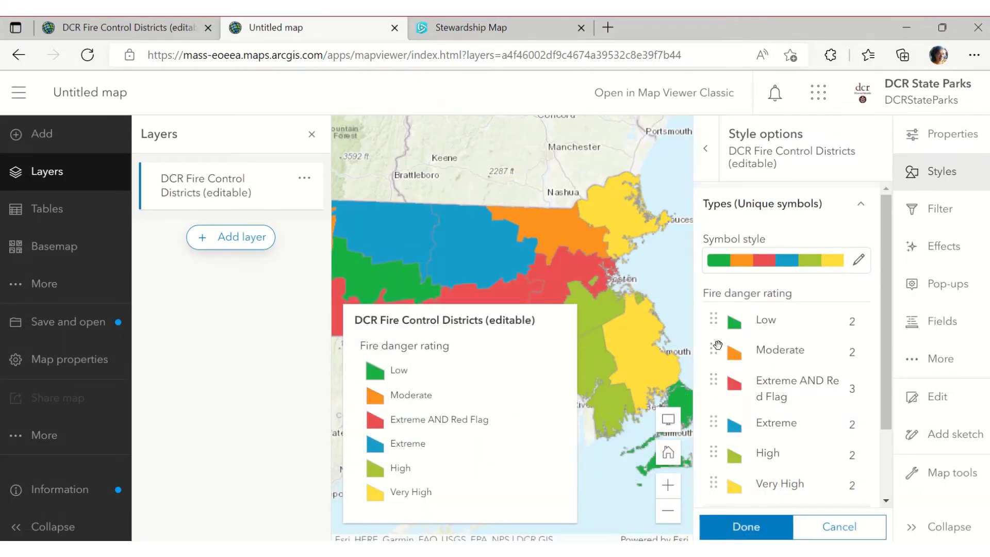
{"action": "left_click", "coordinate": [735, 355]}
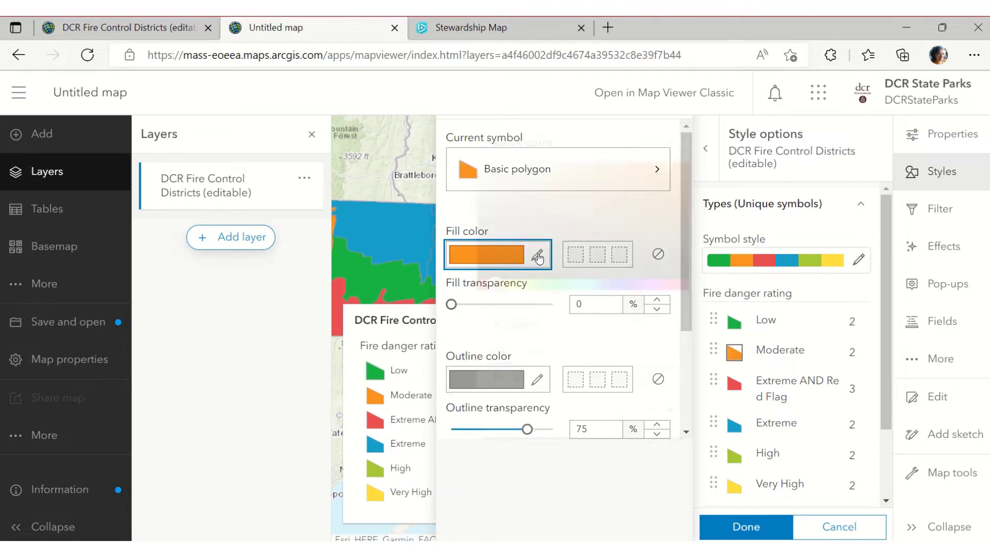
{"action": "left_click", "coordinate": [539, 257]}
{"action": "left_click", "coordinate": [592, 288]}
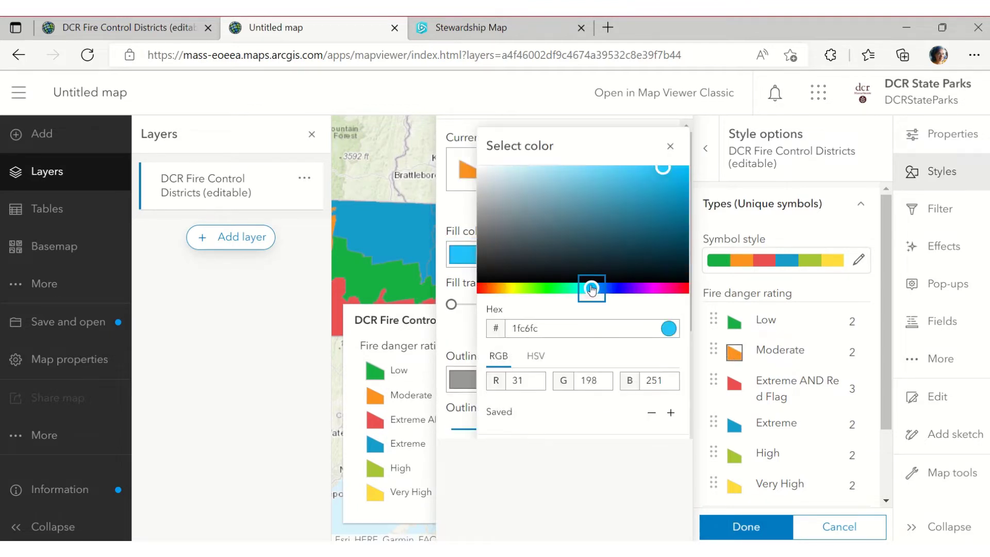
{"action": "mouse_move", "coordinate": [662, 176]}
{"action": "left_mouse_down"}
{"action": "mouse_move", "coordinate": [668, 183]}
{"action": "mouse_move", "coordinate": [662, 175]}
{"action": "left_mouse_up"}
{"action": "left_click", "coordinate": [753, 528]}
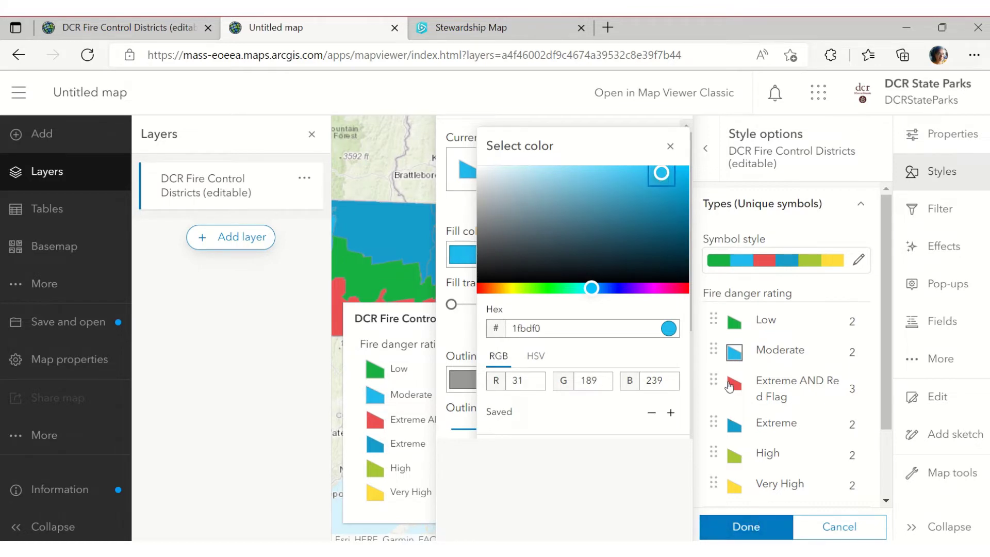
{"action": "left_click", "coordinate": [734, 384]}
Drag Extreme AND Red Flag to the bottom and High up just below Low
{"action": "left_click_drag", "start_coordinate": [713, 384], "coordinate": [717, 485]}
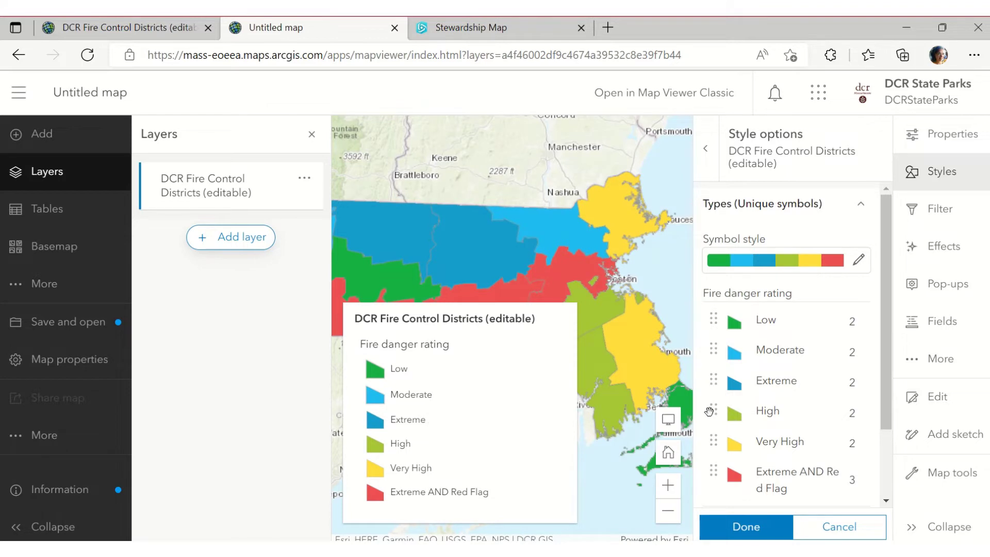
{"action": "left_click_drag", "start_coordinate": [713, 411], "coordinate": [712, 355]}
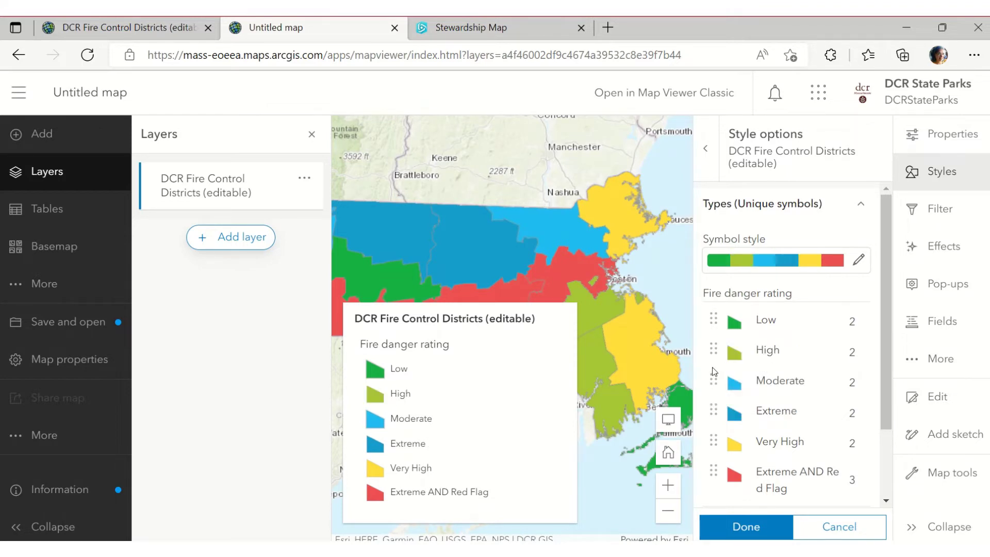
{"action": "key", "text": "alt+Tab"}
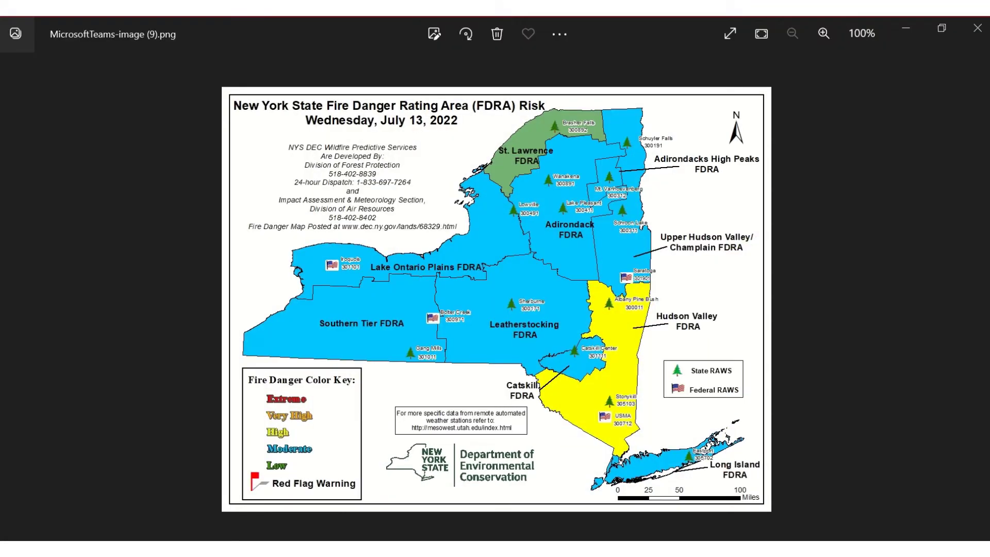
Recolour High bright yellow f6ff29 and drag Moderate back above it
{"action": "left_click", "coordinate": [903, 23]}
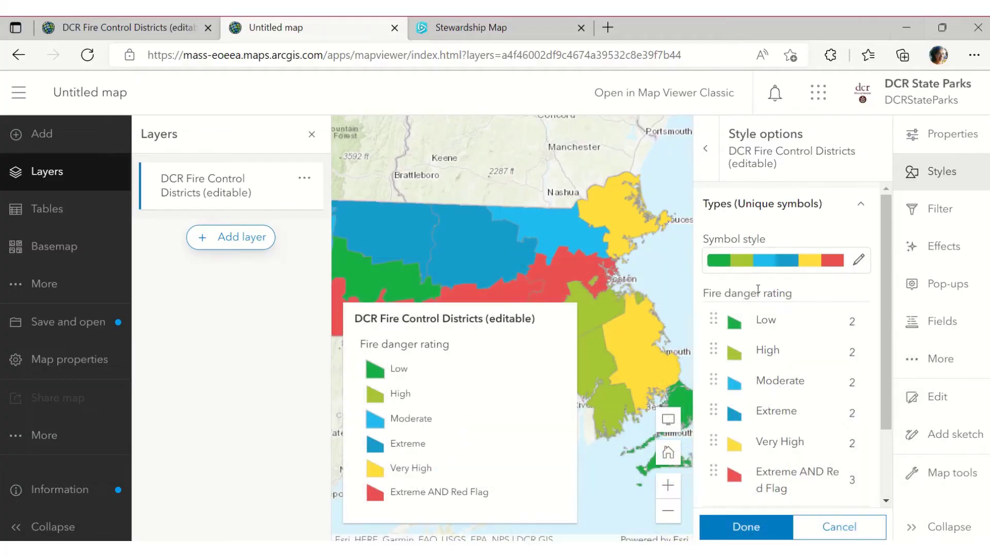
{"action": "left_click", "coordinate": [732, 354]}
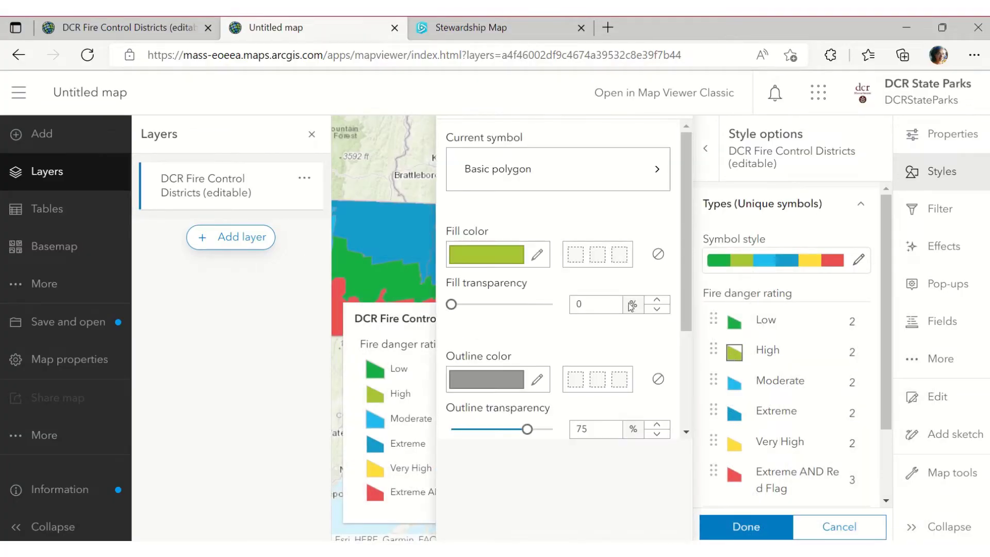
{"action": "left_click", "coordinate": [536, 255]}
{"action": "left_click_drag", "start_coordinate": [520, 288], "coordinate": [515, 289]}
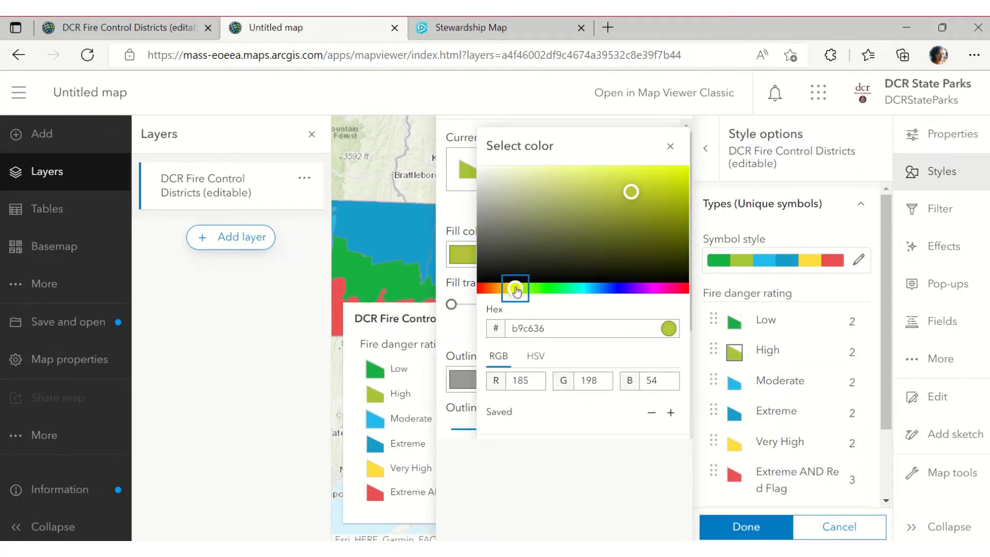
{"action": "left_click_drag", "start_coordinate": [630, 191], "coordinate": [655, 166]}
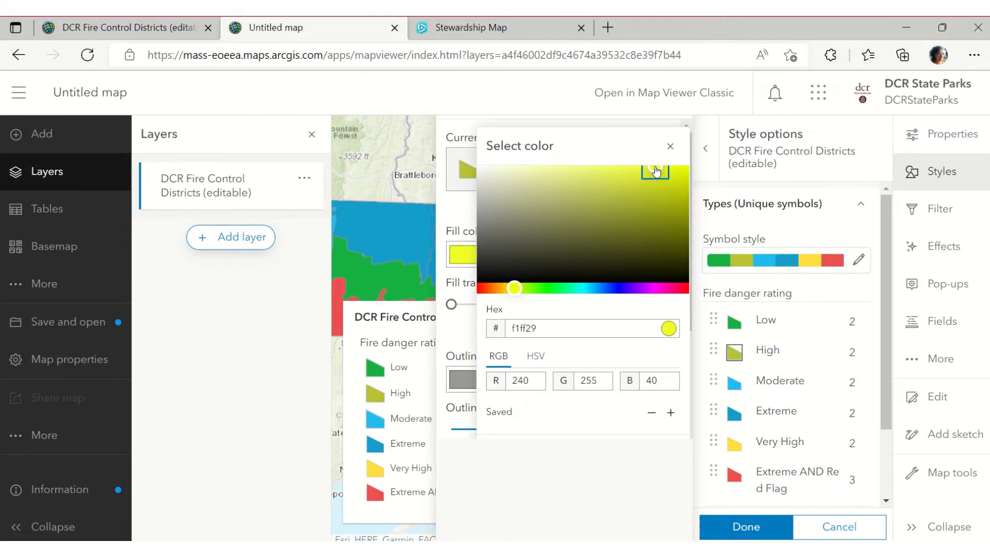
{"action": "left_click_drag", "start_coordinate": [513, 290], "coordinate": [512, 289]}
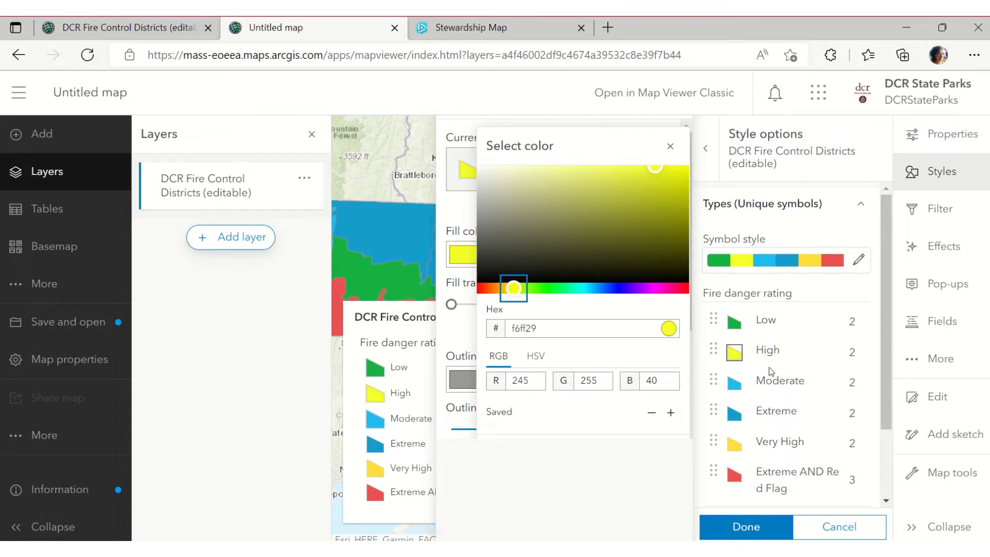
{"action": "left_click", "coordinate": [728, 380]}
{"action": "left_click", "coordinate": [735, 353]}
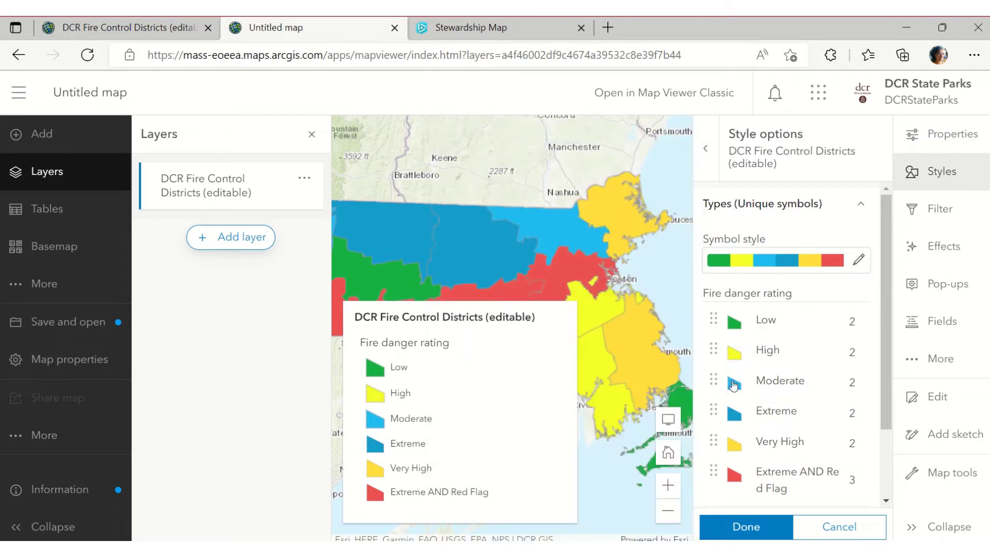
{"action": "left_click_drag", "start_coordinate": [717, 383], "coordinate": [733, 336]}
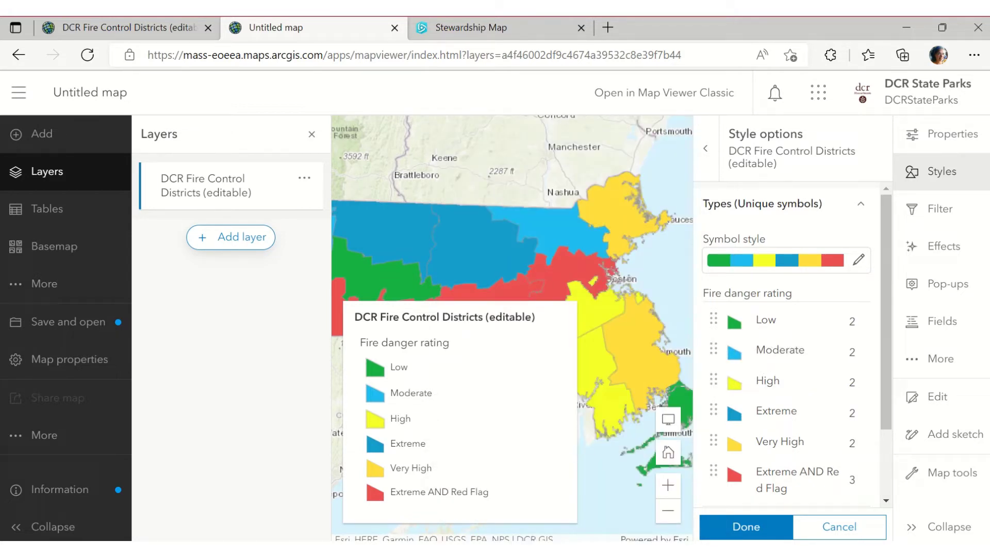
{"action": "key", "text": "alt+Tab"}
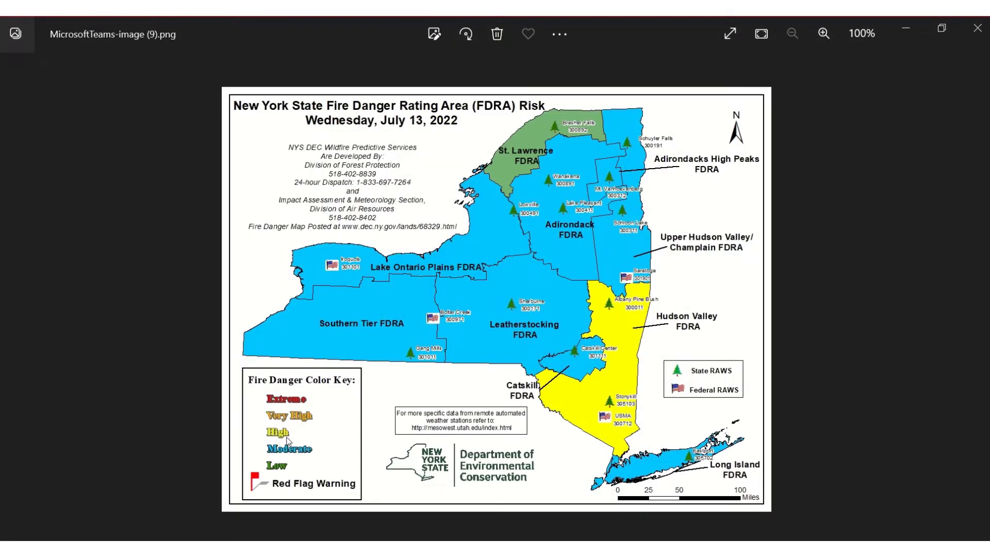
Move Very High above Extreme and recolour it golden orange
{"action": "left_click", "coordinate": [906, 29]}
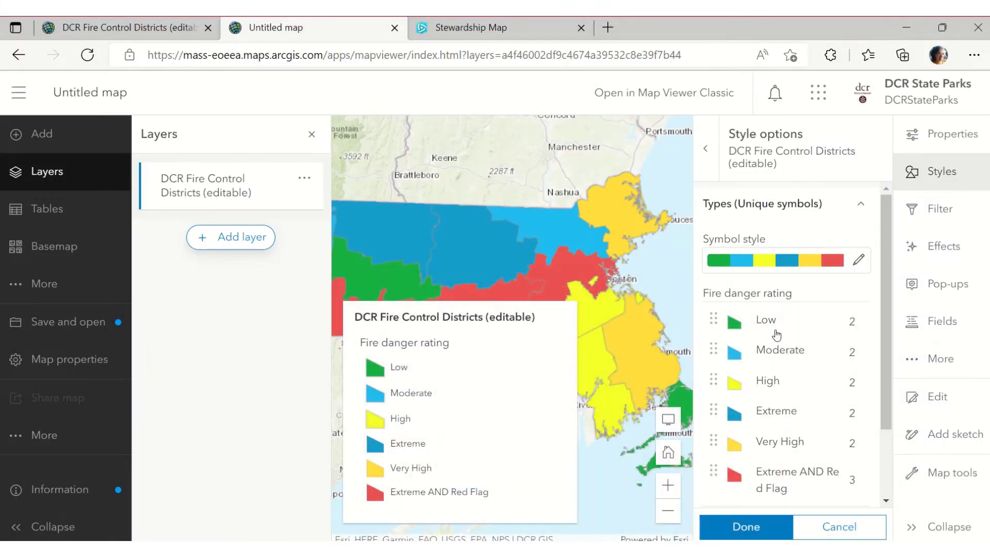
{"action": "left_click_drag", "start_coordinate": [717, 430], "coordinate": [719, 405]}
{"action": "left_click", "coordinate": [733, 416]}
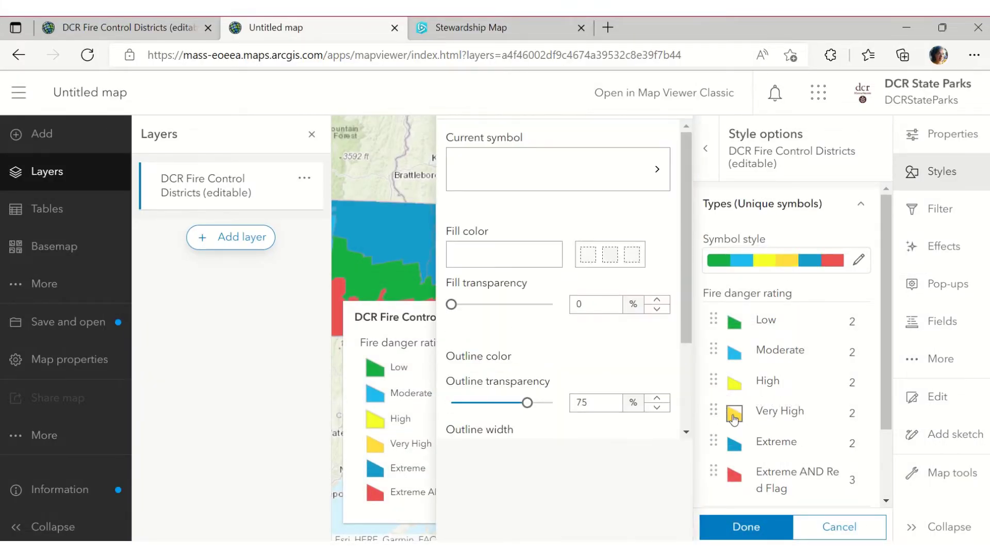
{"action": "left_click", "coordinate": [537, 257]}
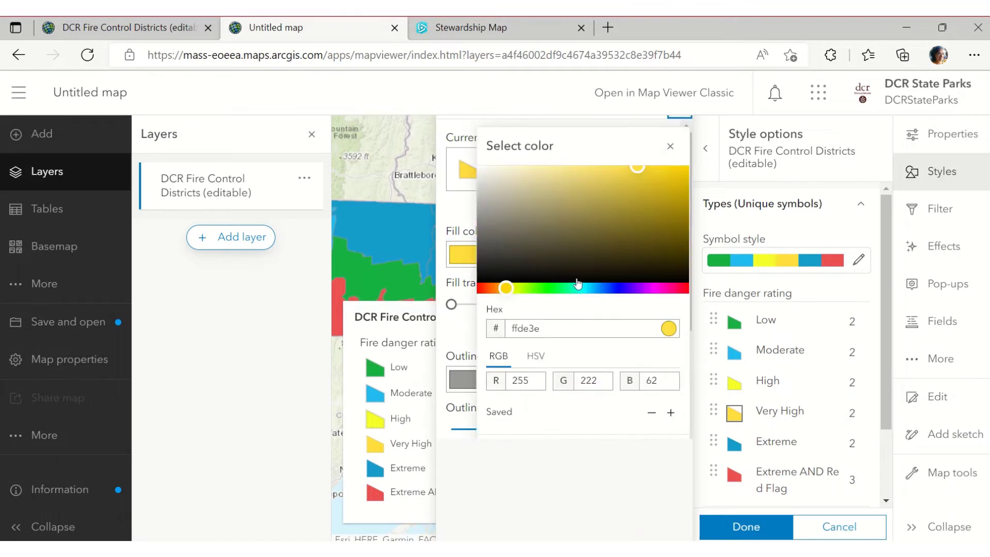
{"action": "left_click", "coordinate": [504, 290]}
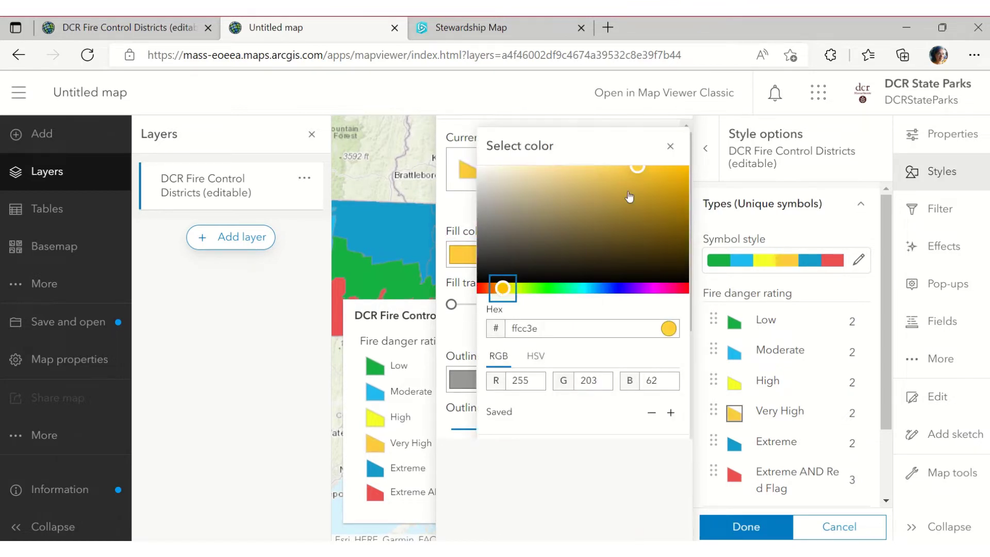
{"action": "mouse_move", "coordinate": [637, 168]}
{"action": "left_mouse_down"}
{"action": "mouse_move", "coordinate": [657, 183]}
{"action": "mouse_move", "coordinate": [629, 177]}
{"action": "left_mouse_up"}
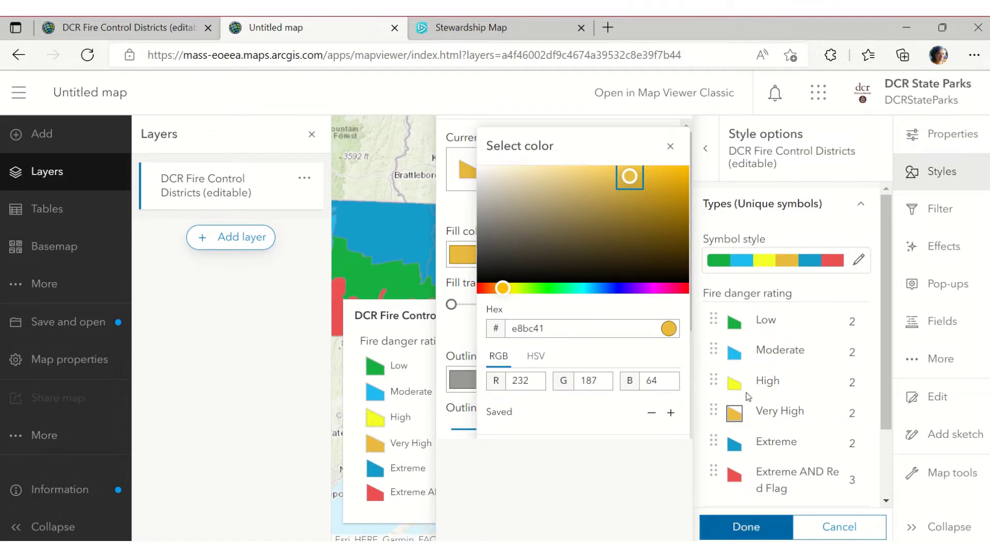
{"action": "left_click", "coordinate": [748, 394]}
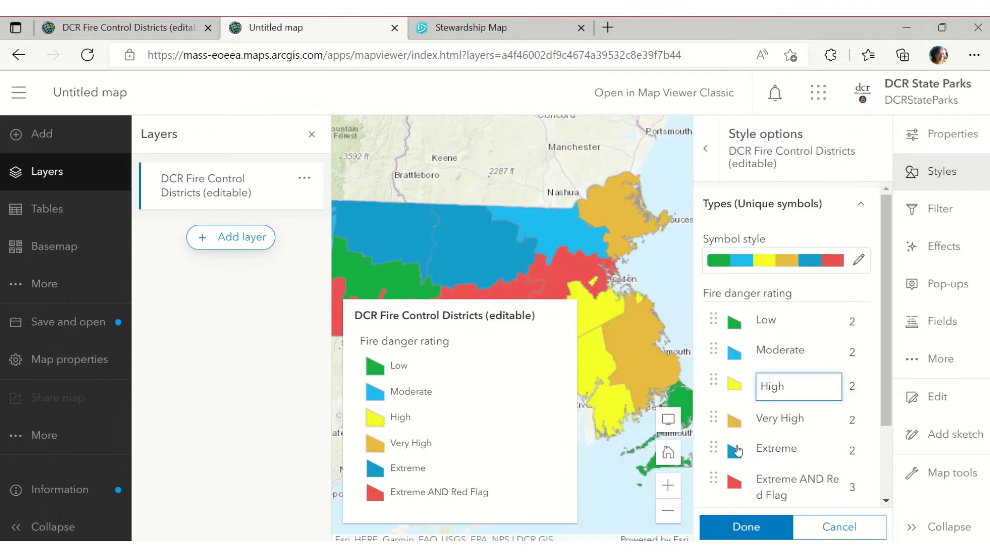
{"action": "key", "text": "alt+Tab"}
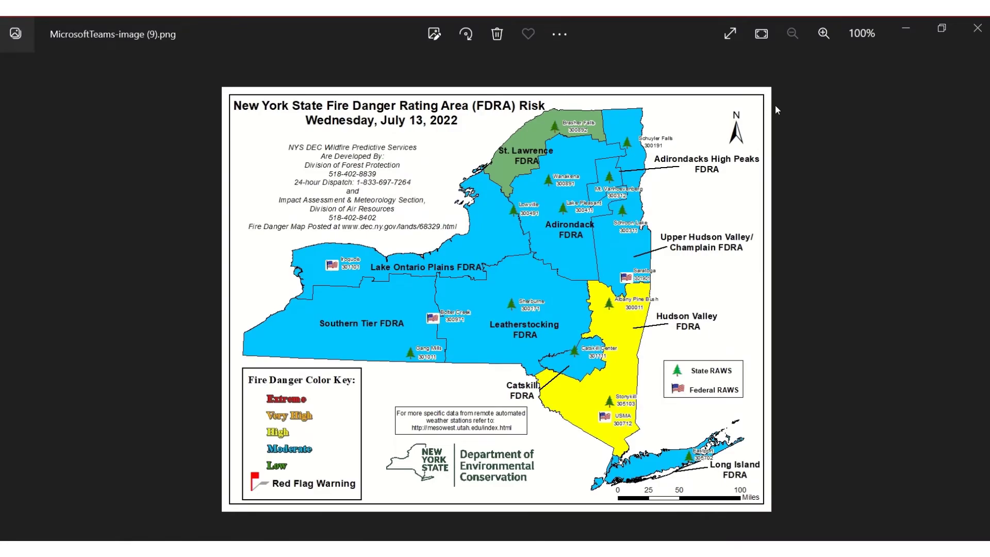
{"action": "key", "text": "alt+Tab"}
Make Extreme a brick red and Extreme AND Red Flag a deep red c91818
{"action": "left_click", "coordinate": [734, 443]}
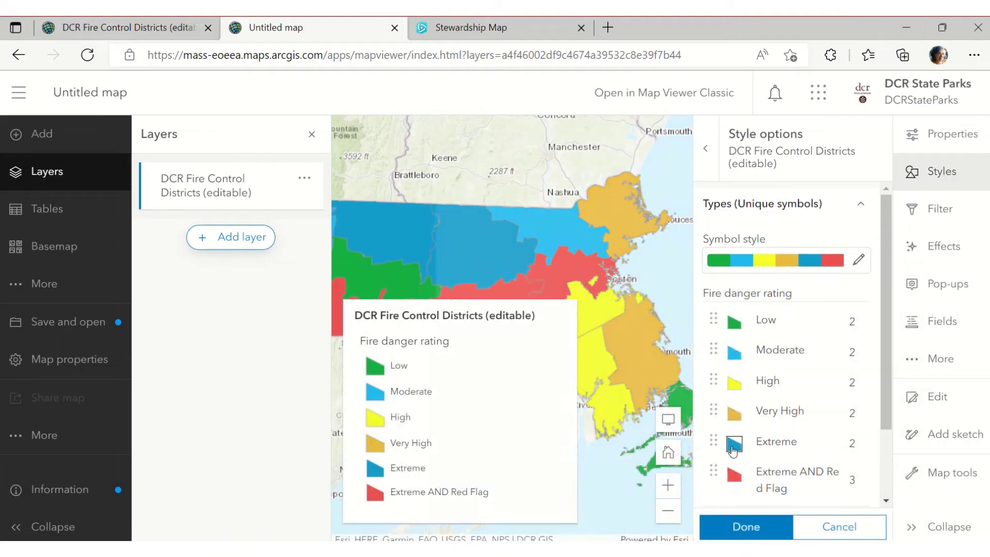
{"action": "left_click", "coordinate": [537, 252]}
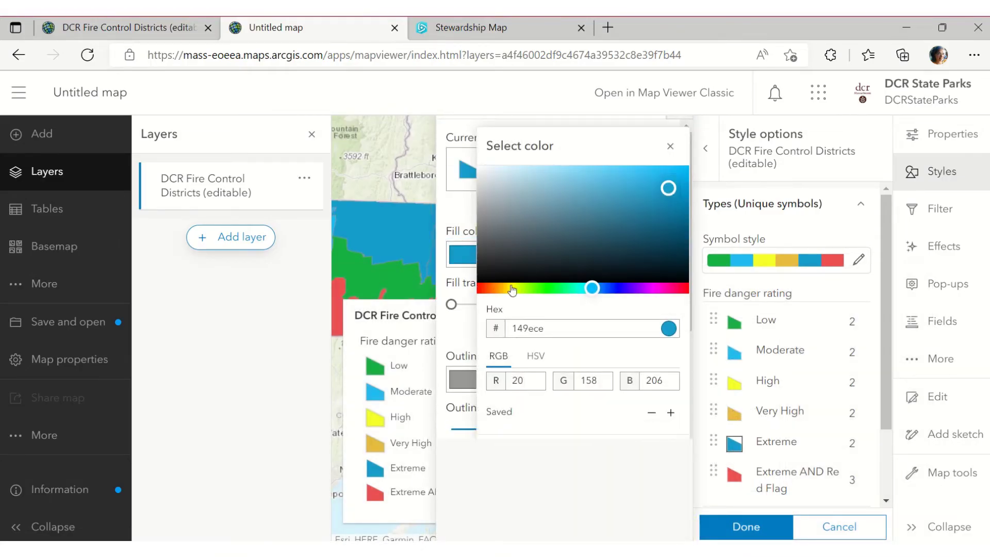
{"action": "left_click", "coordinate": [485, 291]}
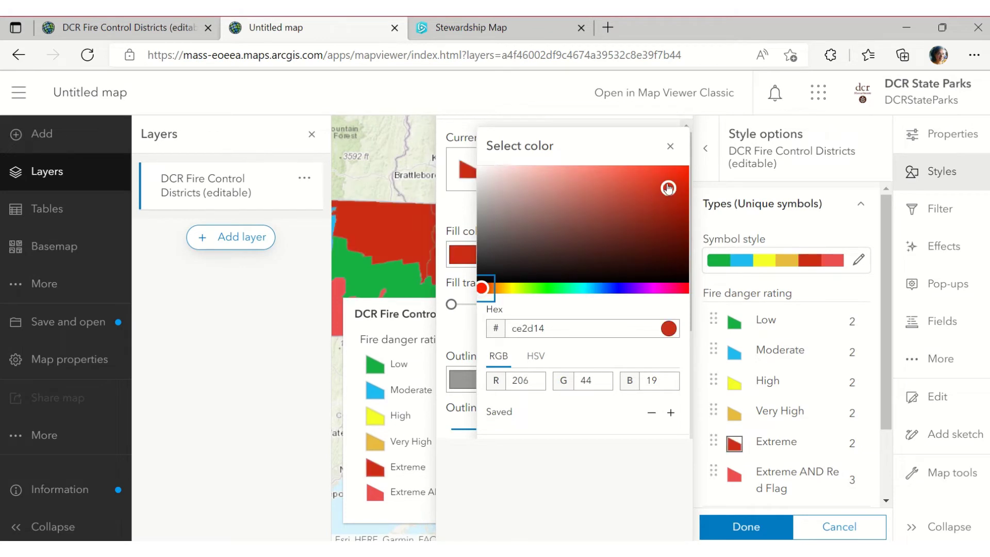
{"action": "left_click_drag", "start_coordinate": [668, 188], "coordinate": [619, 193]}
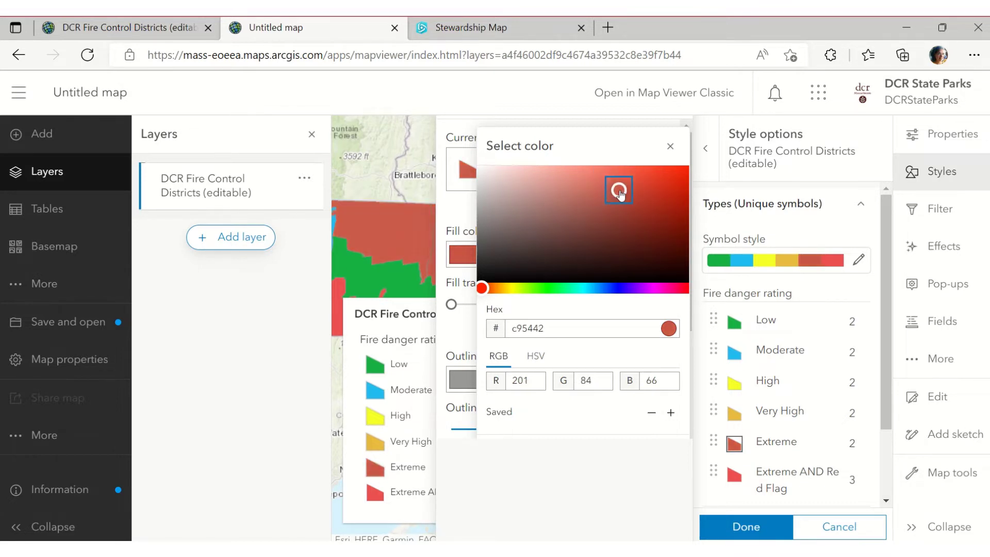
{"action": "left_click", "coordinate": [734, 475]}
{"action": "left_click", "coordinate": [544, 259]}
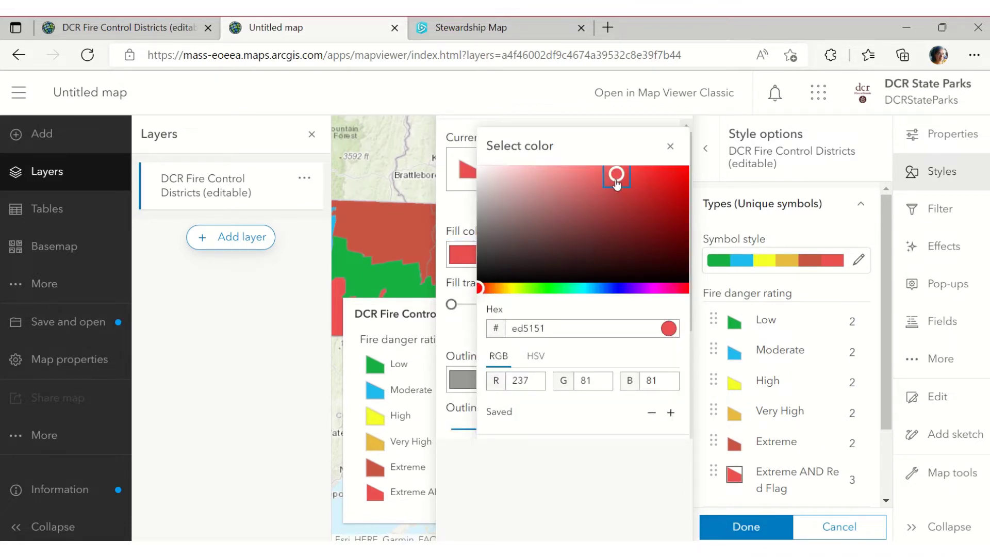
{"action": "left_click_drag", "start_coordinate": [616, 175], "coordinate": [665, 195]}
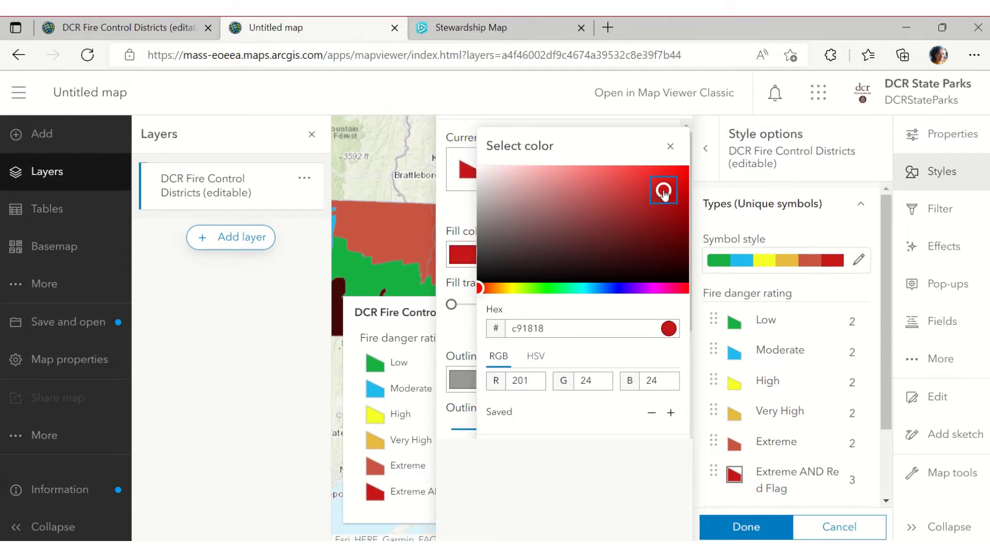
{"action": "left_click", "coordinate": [680, 471]}
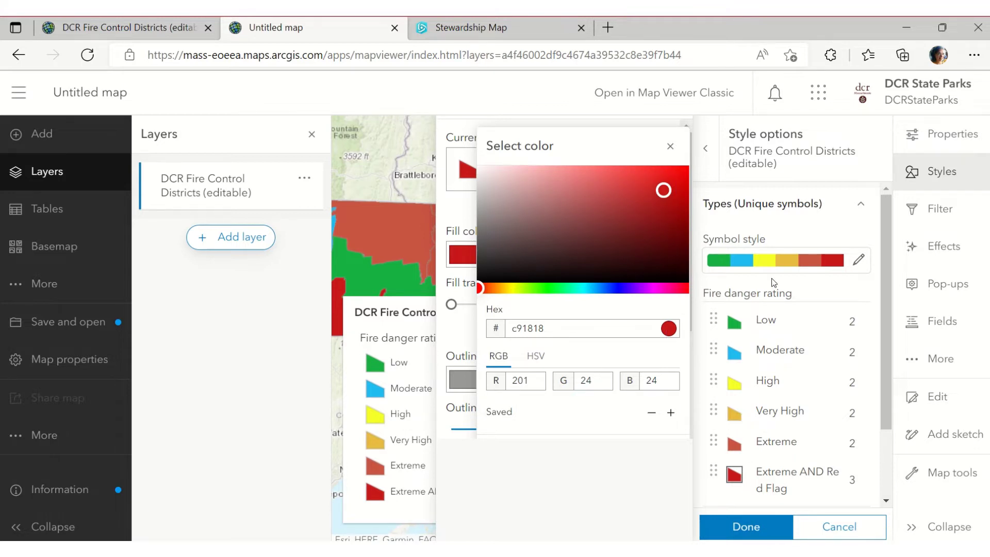
{"action": "left_click", "coordinate": [777, 446]}
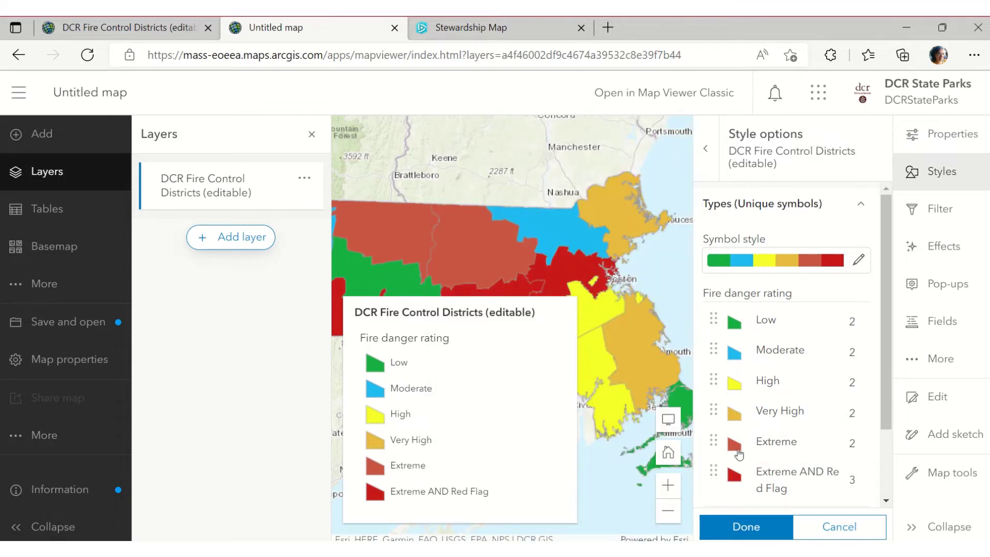
Set Extreme to bright red f22f11 and Extreme AND Red Flag to maroon 9e2828, then close Styles
{"action": "left_click", "coordinate": [737, 453]}
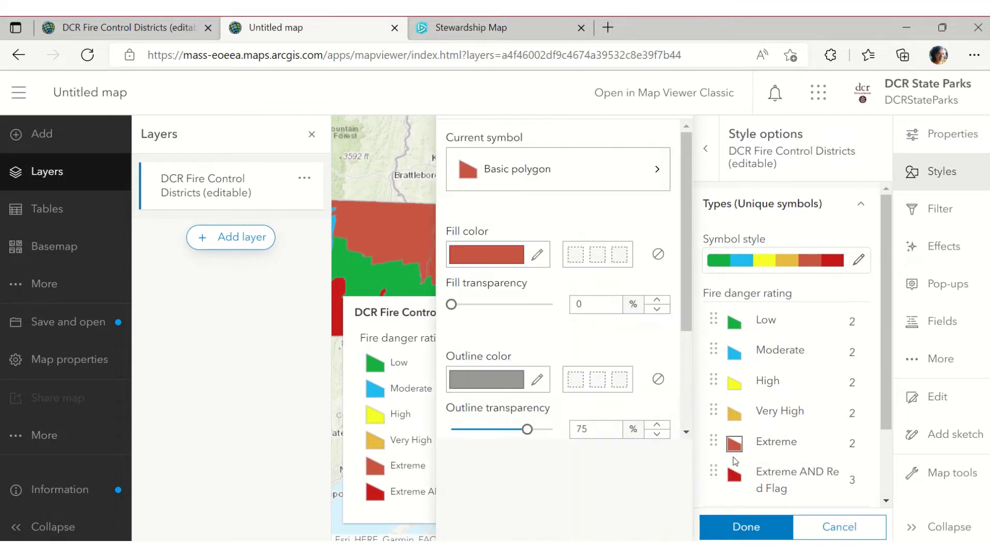
{"action": "left_click", "coordinate": [536, 254]}
{"action": "mouse_move", "coordinate": [620, 191]}
{"action": "left_mouse_down"}
{"action": "mouse_move", "coordinate": [600, 205]}
{"action": "mouse_move", "coordinate": [606, 192]}
{"action": "mouse_move", "coordinate": [657, 192]}
{"action": "mouse_move", "coordinate": [675, 177]}
{"action": "left_mouse_up"}
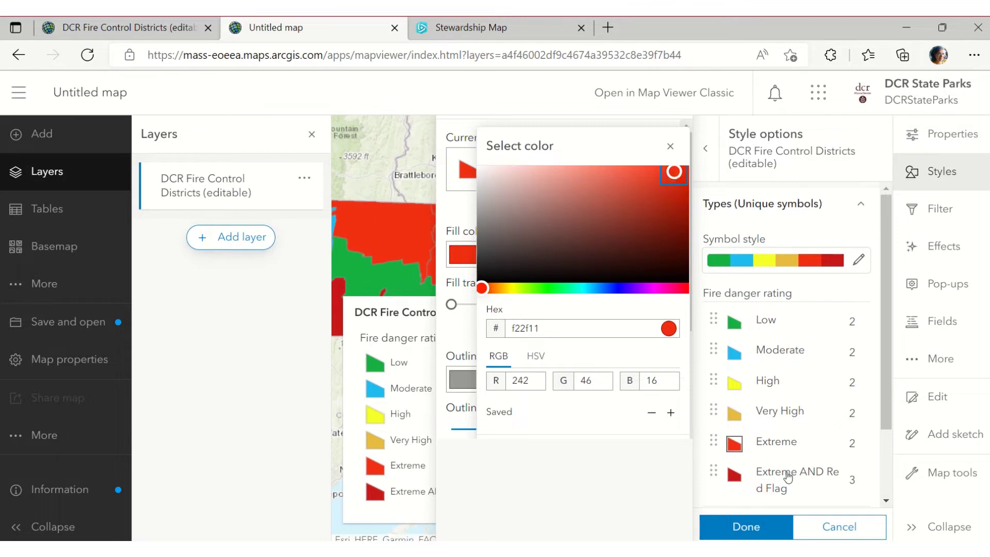
{"action": "left_click", "coordinate": [732, 479]}
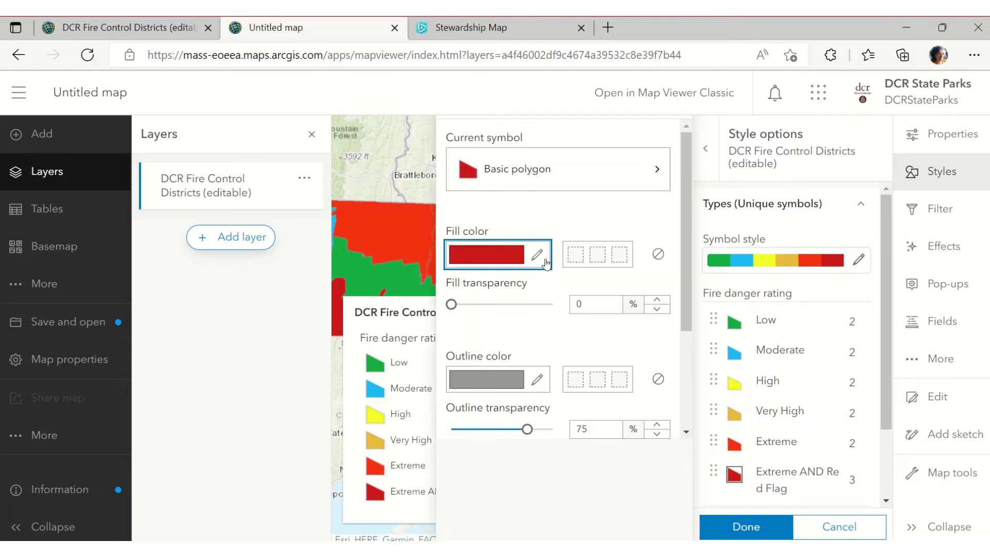
{"action": "left_click", "coordinate": [537, 254]}
{"action": "mouse_move", "coordinate": [660, 194]}
{"action": "left_mouse_down"}
{"action": "mouse_move", "coordinate": [656, 212]}
{"action": "mouse_move", "coordinate": [632, 214]}
{"action": "mouse_move", "coordinate": [633, 202]}
{"action": "mouse_move", "coordinate": [636, 210]}
{"action": "left_mouse_up"}
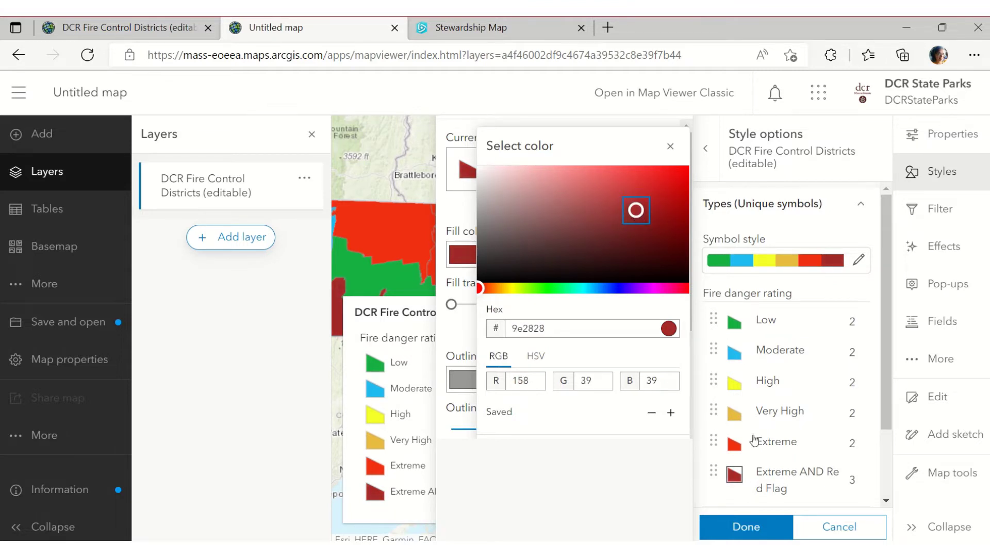
{"action": "left_click", "coordinate": [738, 472]}
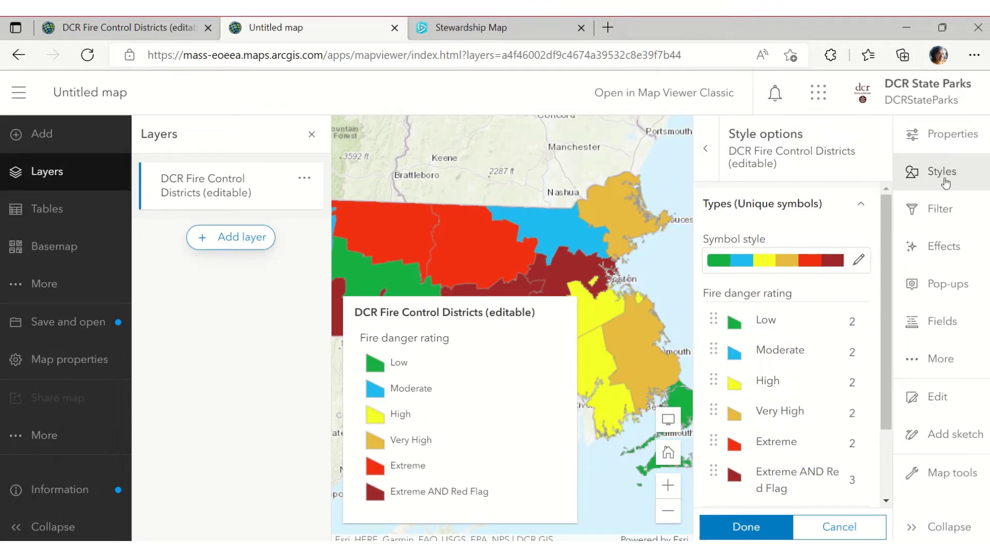
{"action": "left_click", "coordinate": [961, 181]}
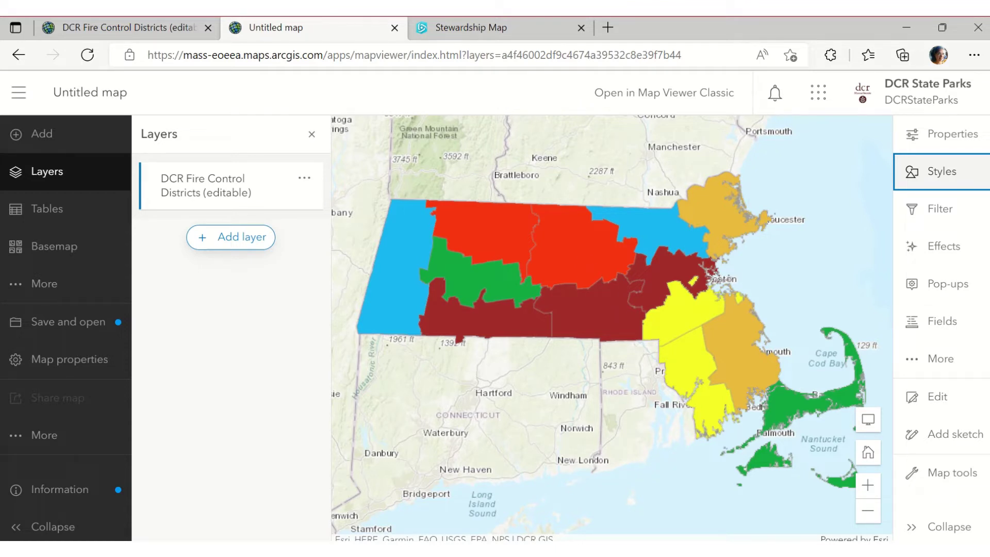
{"action": "mouse_move", "coordinate": [600, 550]}
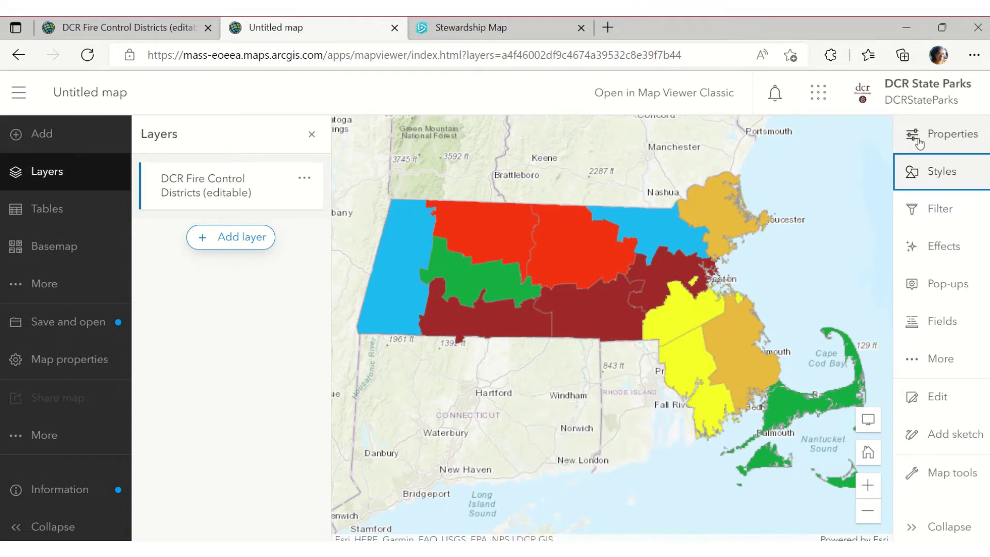
{"action": "left_click", "coordinate": [943, 135]}
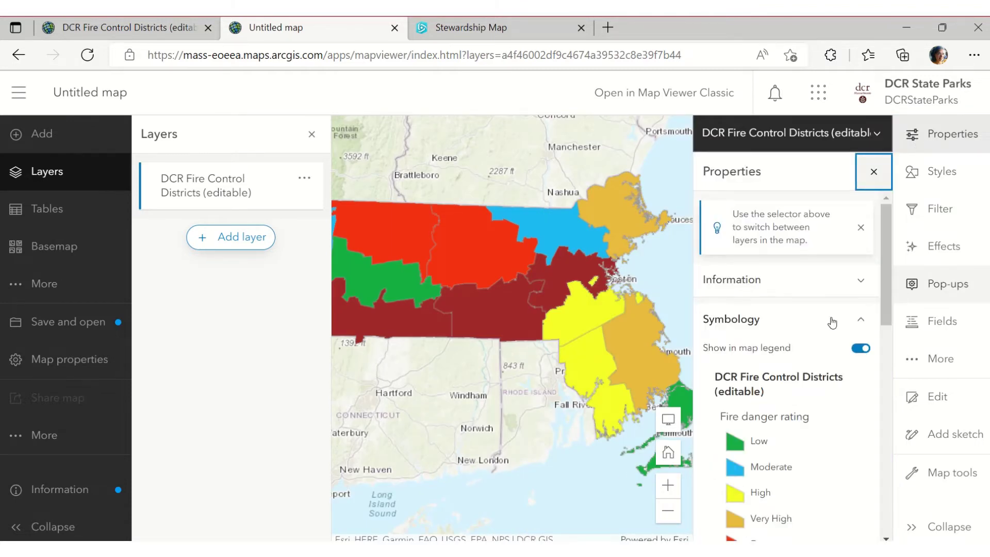
{"action": "left_click_drag", "start_coordinate": [887, 274], "coordinate": [882, 321]}
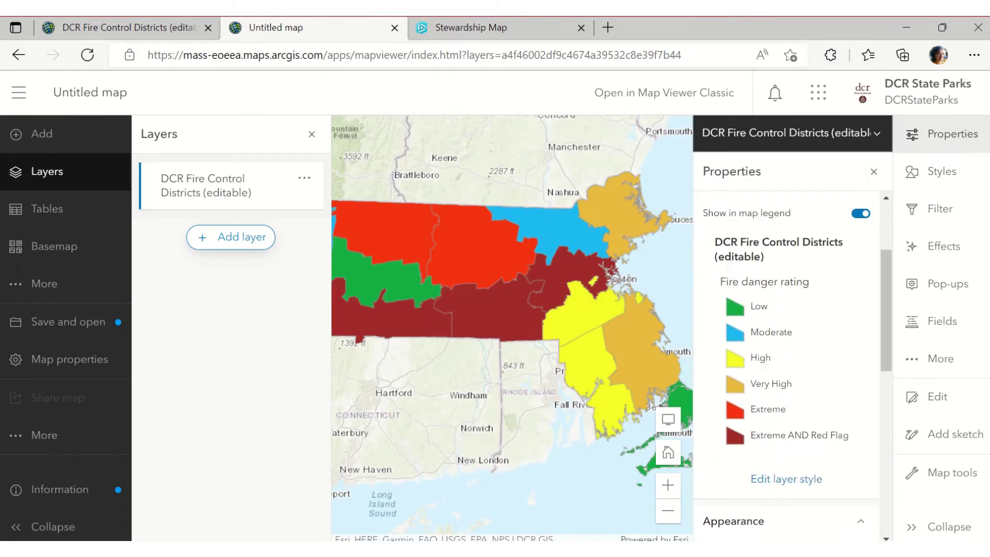
{"action": "key", "text": "alt+Tab"}
{"action": "left_click", "coordinate": [930, 30]}
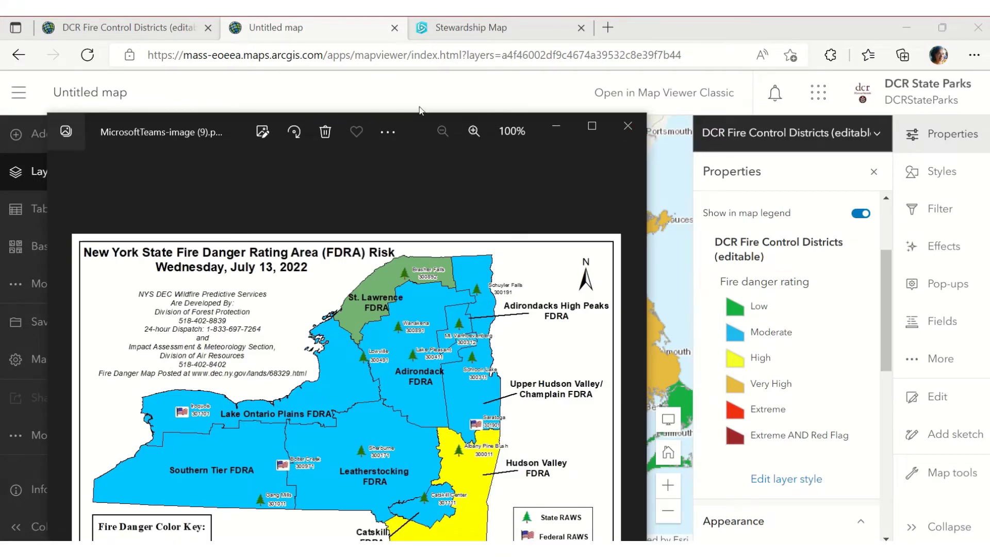
{"action": "left_click_drag", "start_coordinate": [127, 114], "coordinate": [144, 21]}
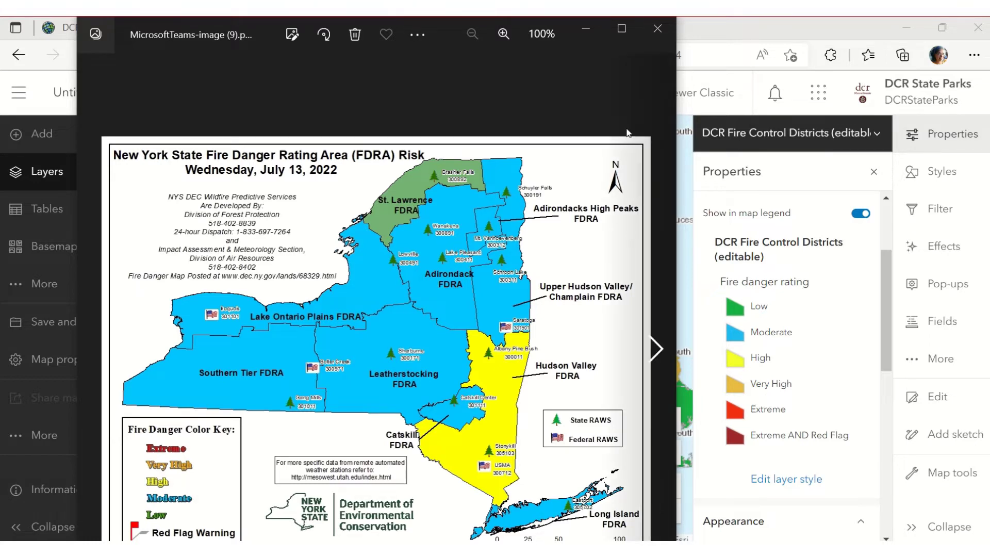
{"action": "left_click", "coordinate": [594, 33]}
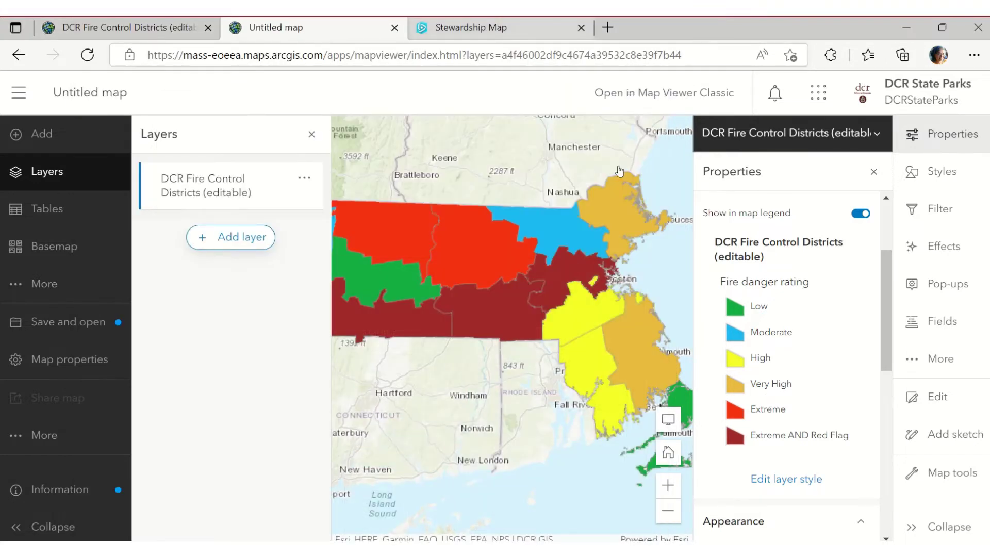
{"action": "left_click", "coordinate": [874, 170]}
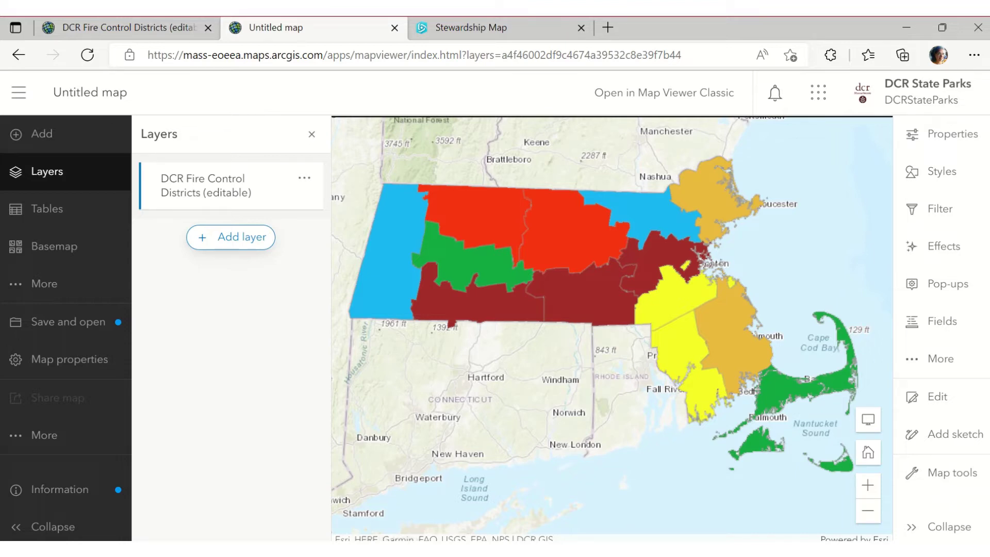
{"action": "key", "text": "alt+Tab"}
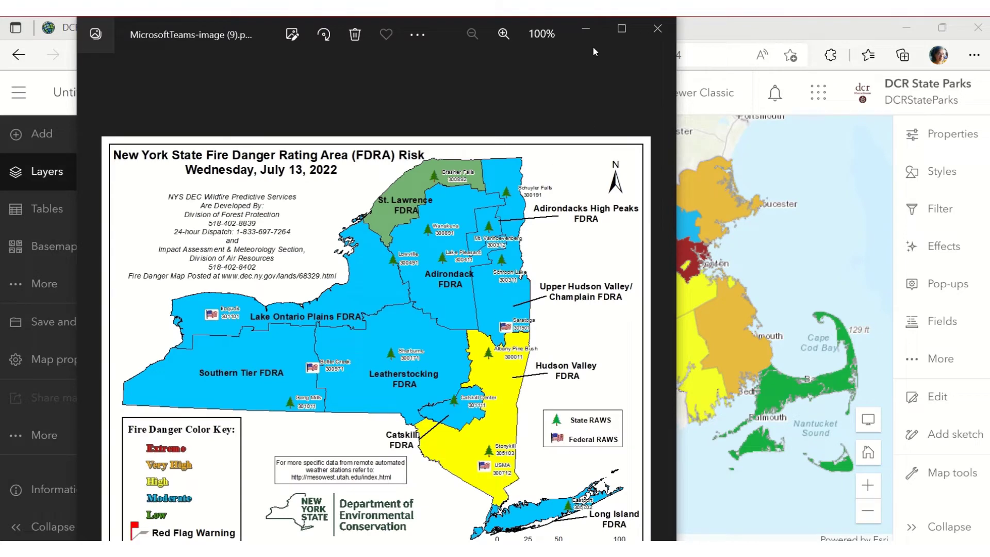
{"action": "left_click", "coordinate": [585, 30]}
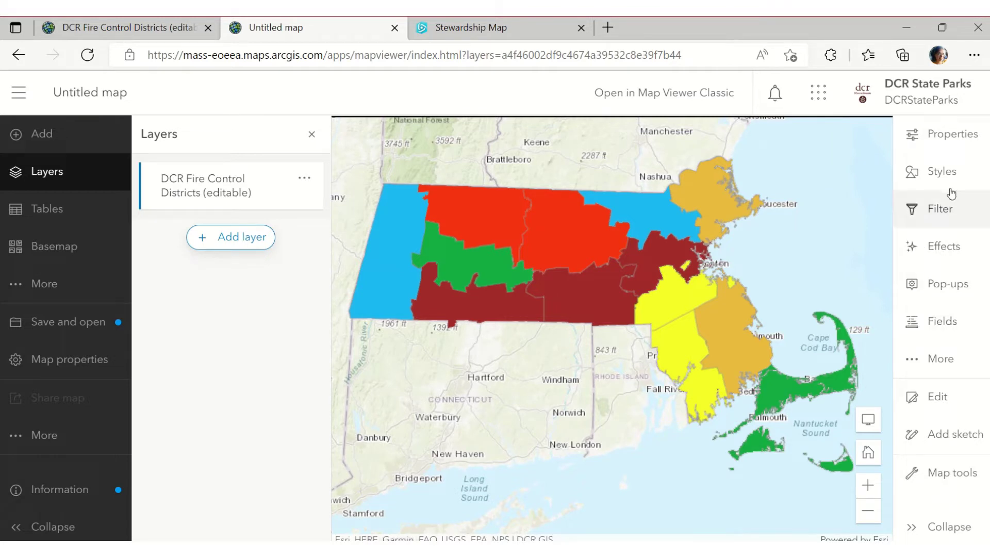
Add a DistName label class to the fire control districts and shrink the label text to size 7
{"action": "left_click", "coordinate": [913, 362]}
{"action": "left_click", "coordinate": [811, 362]}
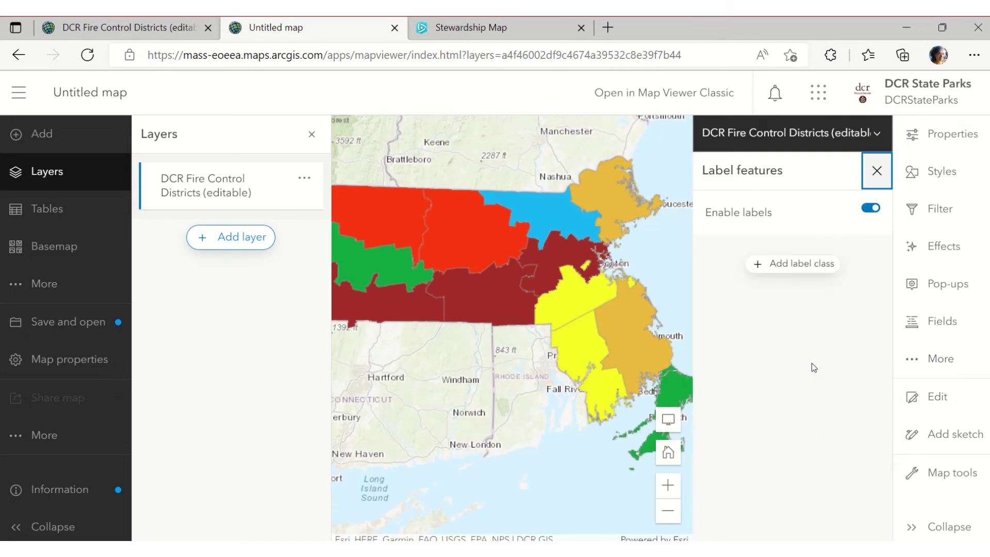
{"action": "left_click", "coordinate": [807, 265]}
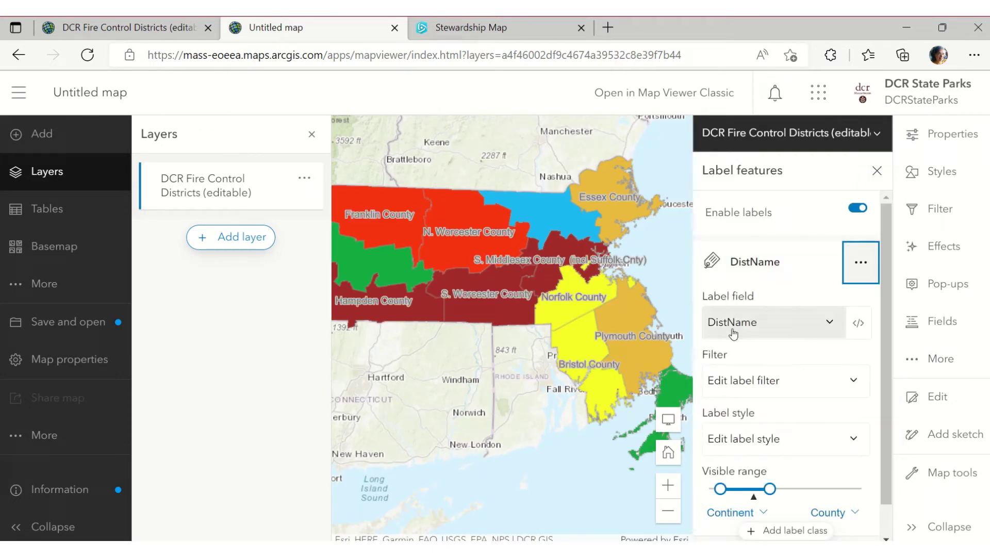
{"action": "scroll", "coordinate": [768, 335], "scroll_direction": "down", "scroll_amount": 1}
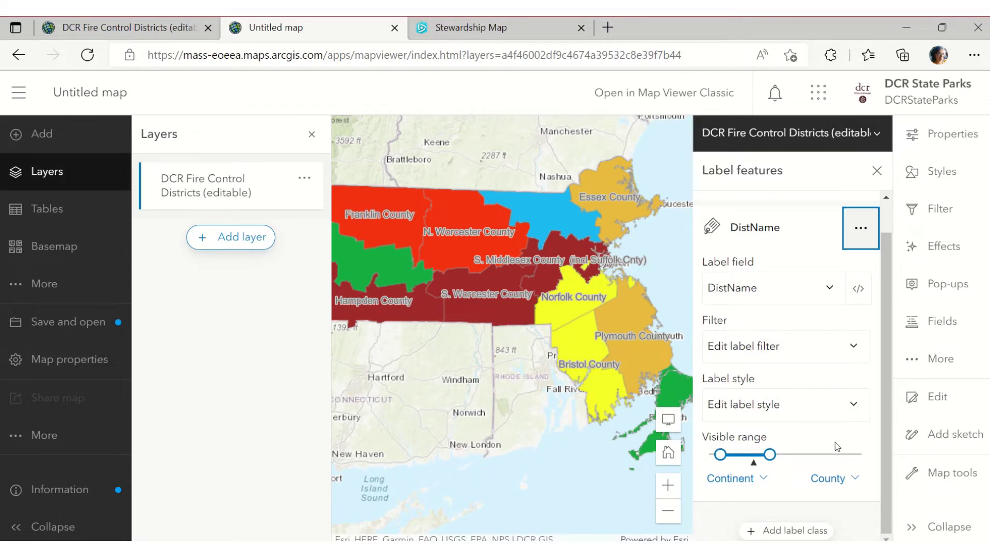
{"action": "left_click", "coordinate": [825, 416]}
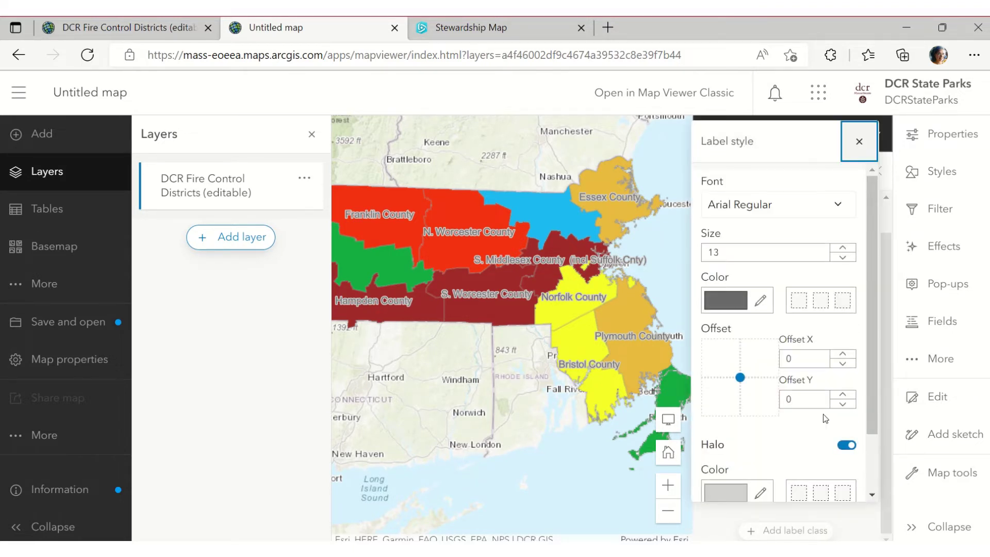
{"action": "left_click", "coordinate": [842, 256]}
{"action": "left_click", "coordinate": [842, 257]}
{"action": "left_click", "coordinate": [842, 257]}
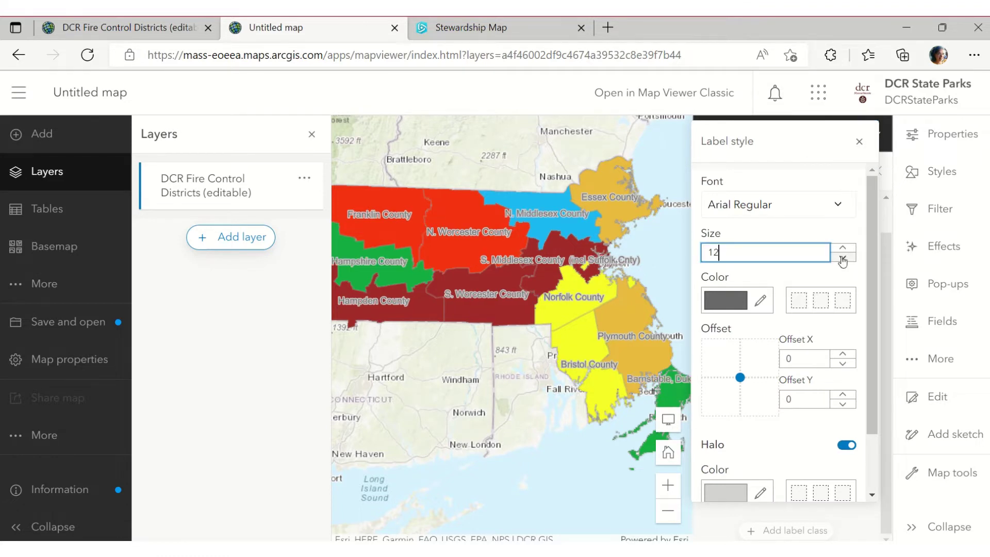
{"action": "left_click", "coordinate": [842, 256]}
{"action": "left_click", "coordinate": [842, 257]}
{"action": "left_click", "coordinate": [842, 256]}
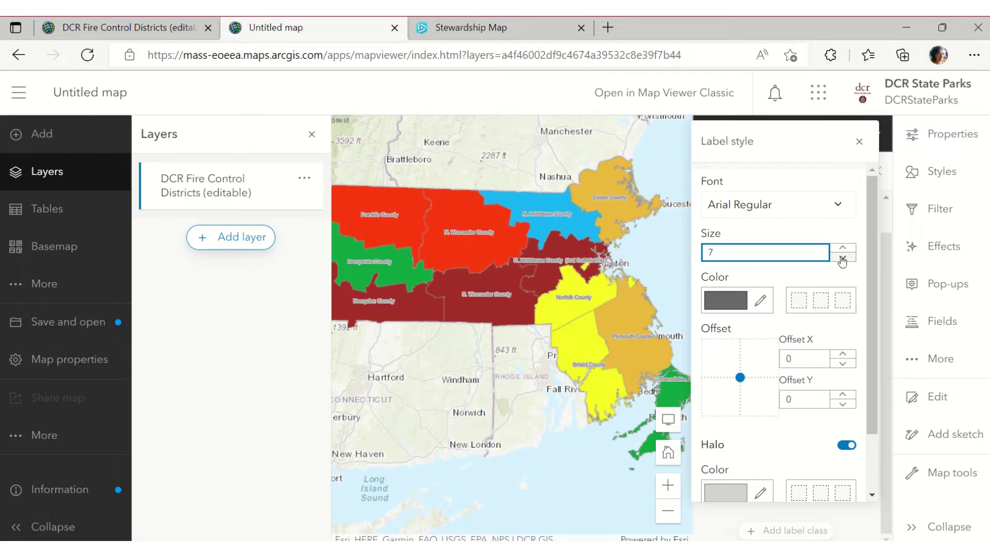
{"action": "left_click", "coordinate": [859, 143]}
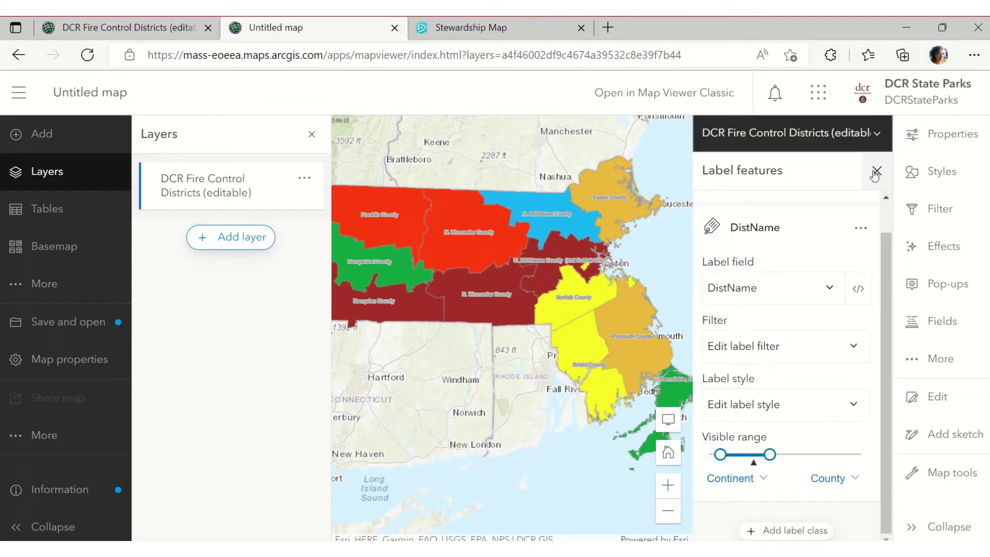
{"action": "left_click", "coordinate": [875, 171]}
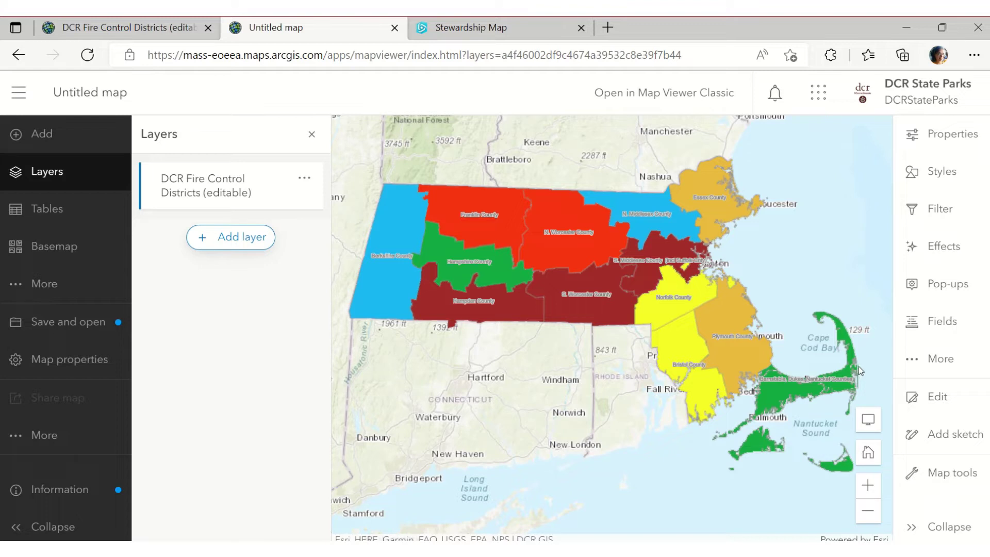
Start saving the map as a new item titled 'Fire Danger ratings EDITABLE'
{"action": "left_click", "coordinate": [97, 329]}
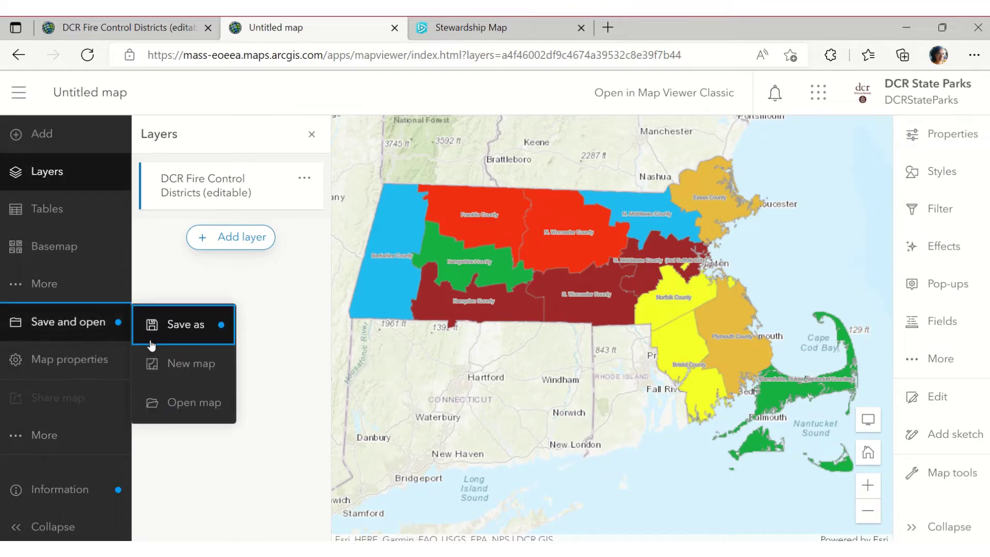
{"action": "left_click", "coordinate": [209, 333]}
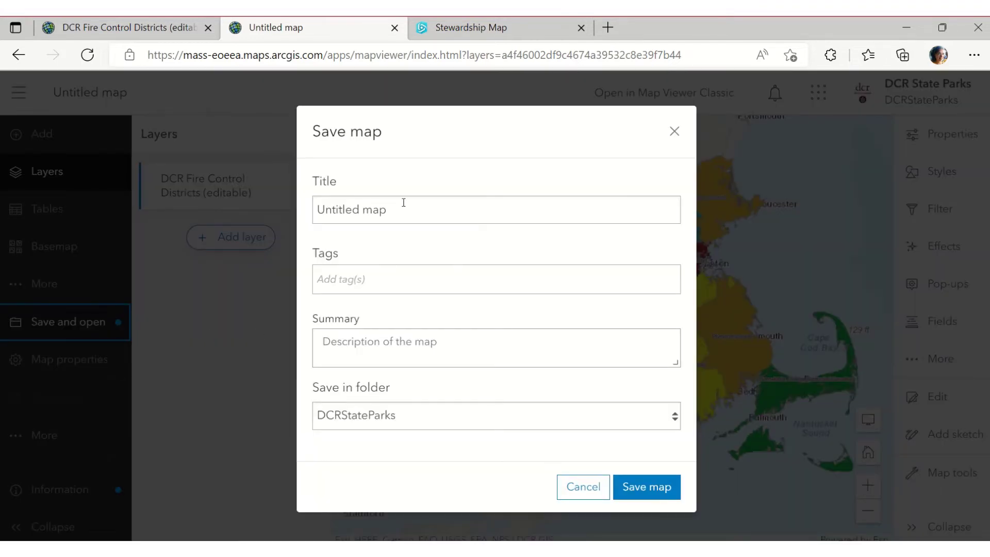
{"action": "left_click_drag", "start_coordinate": [402, 207], "coordinate": [297, 219]}
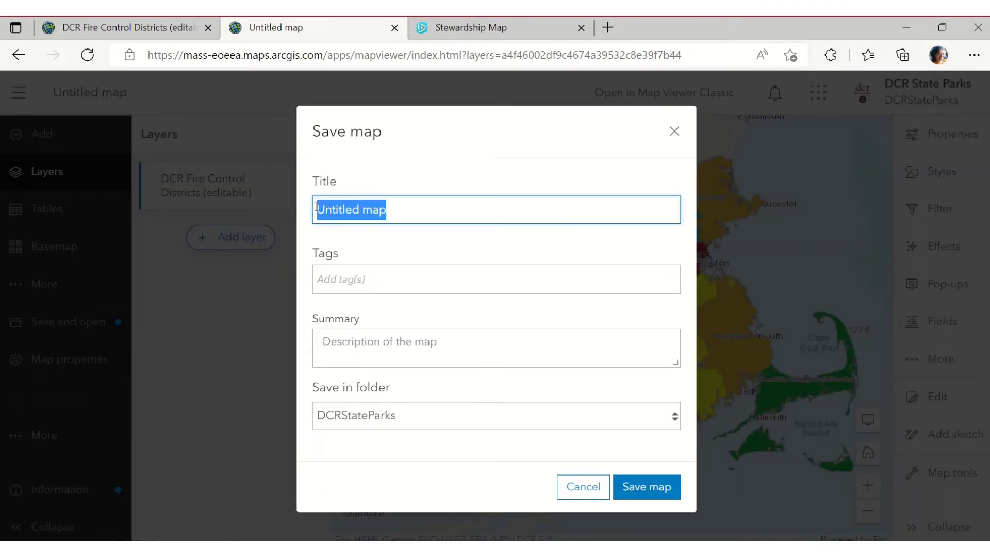
{"action": "type", "text": "FireDanger"}
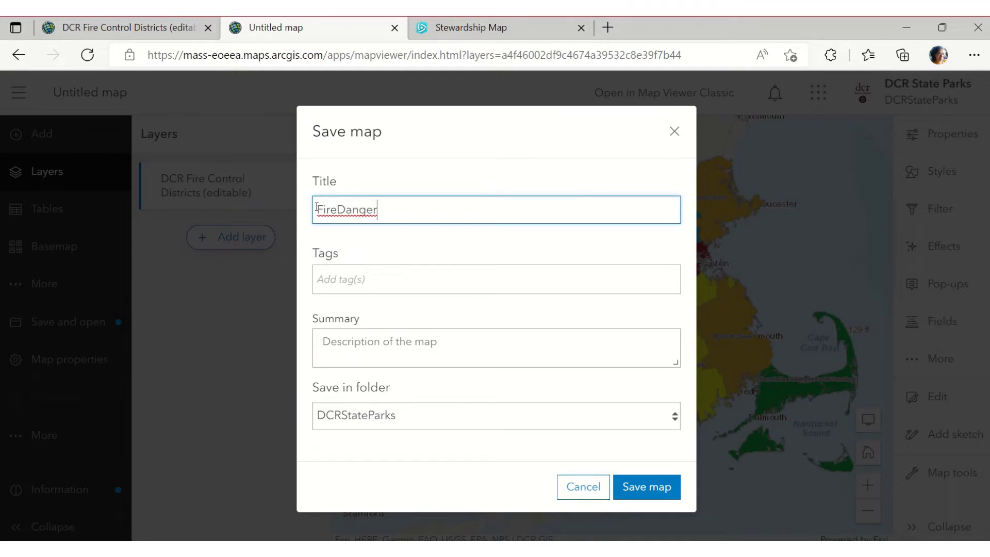
{"action": "left_click", "coordinate": [316, 207]}
{"action": "key", "text": "Right"}
{"action": "key", "text": "Right"}
{"action": "key", "text": "Right"}
{"action": "key", "text": "Right"}
{"action": "type", "text": "ratings "}
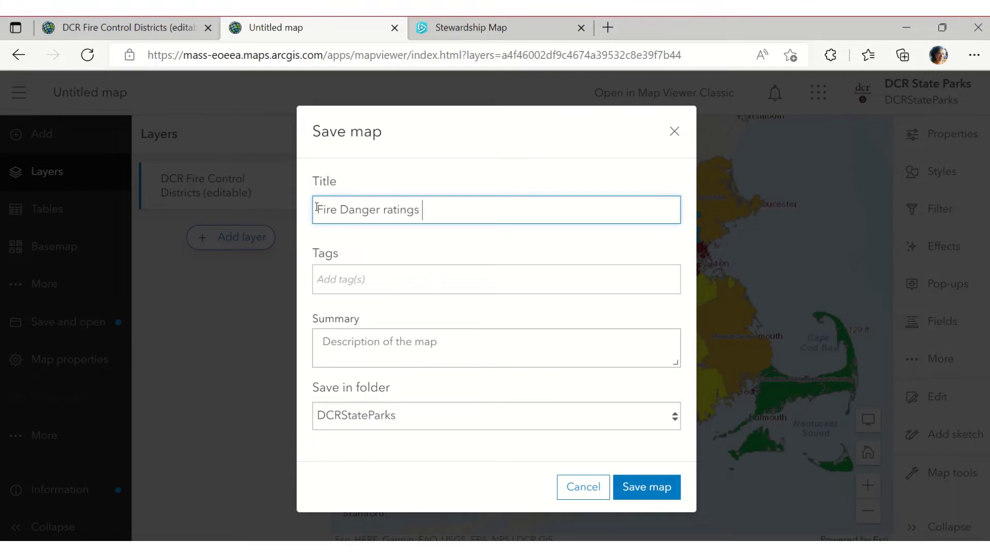
{"action": "type", "text": "EDITA"}
{"action": "key", "text": "BackSpace"}
{"action": "type", "text": "S"}
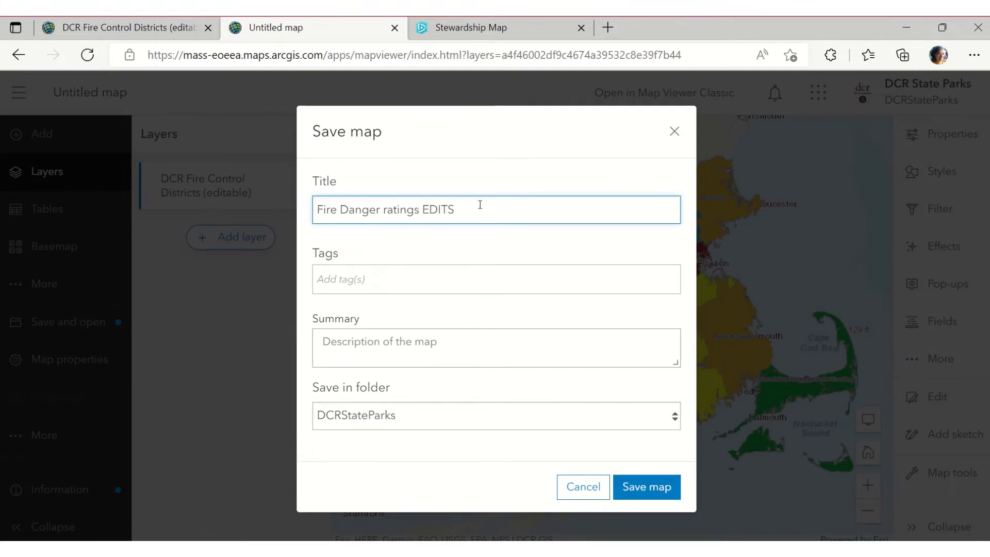
{"action": "left_click_drag", "start_coordinate": [481, 205], "coordinate": [305, 204]}
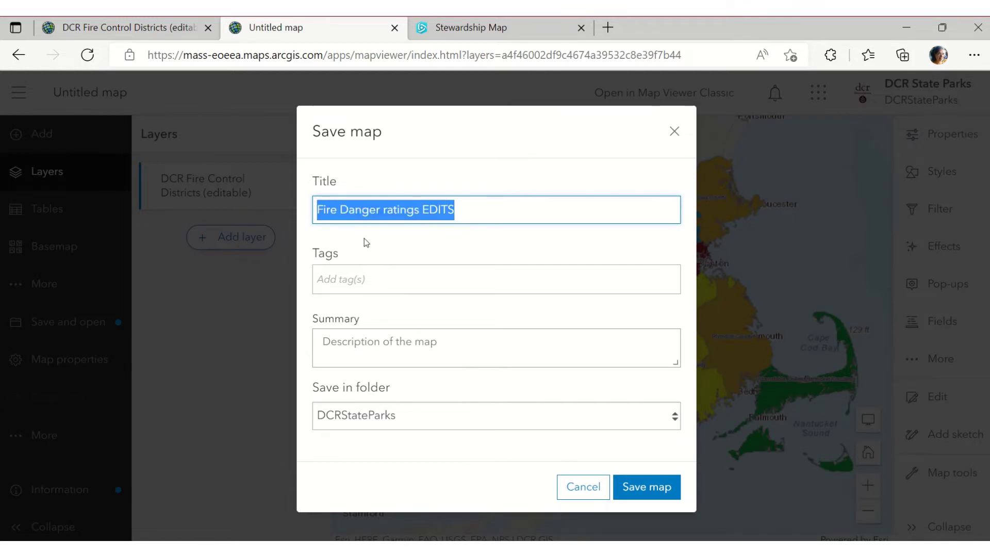
{"action": "left_click", "coordinate": [341, 277]}
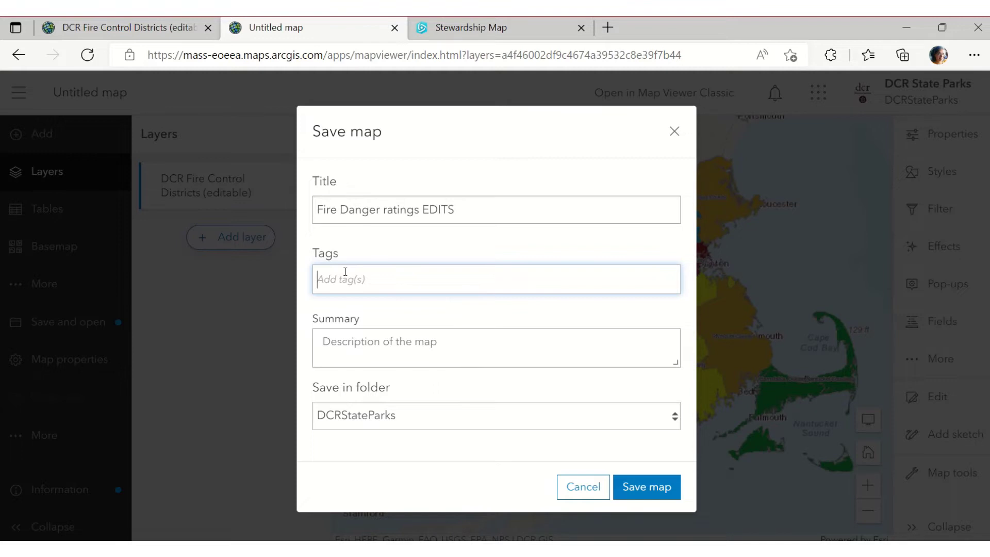
{"action": "left_click", "coordinate": [488, 213]}
{"action": "key", "text": "BackSpace"}
{"action": "type", "text": "ABLE"}
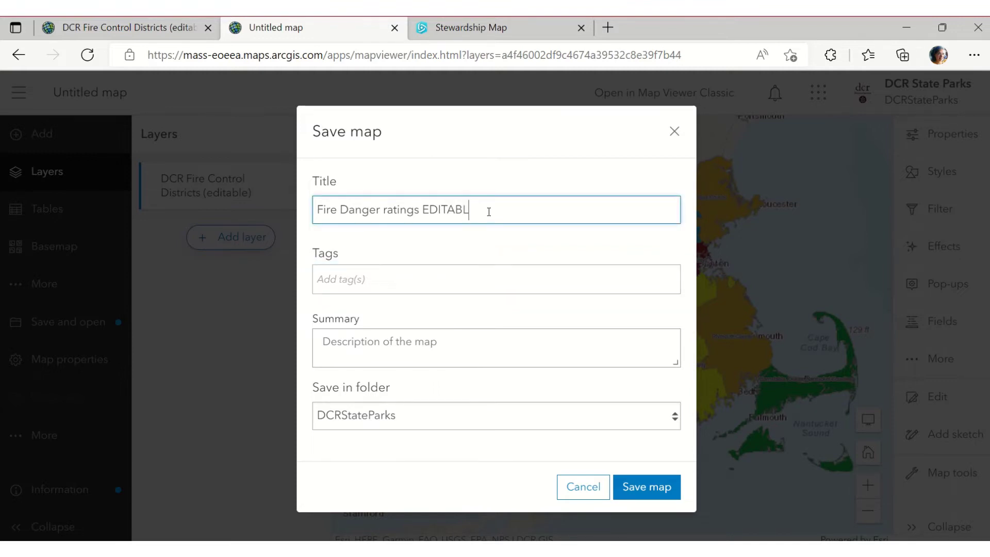
{"action": "key", "text": "ctrl+shift+Left"}
{"action": "key", "text": "ctrl+shift+Left"}
{"action": "key", "text": "ctrl+shift+Left"}
{"action": "key", "text": "ctrl+shift+Left"}
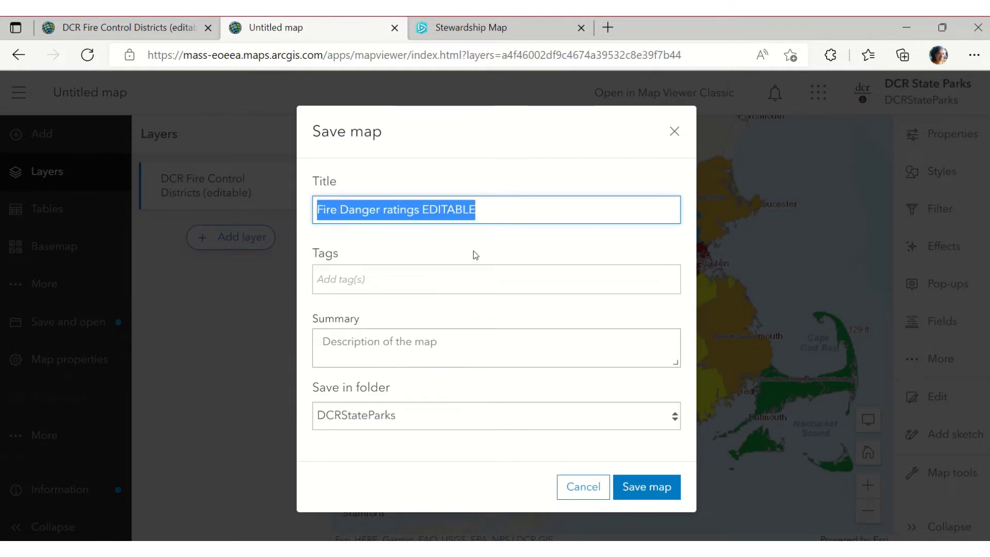
Tag the map with DCR and DCRS
{"action": "left_click", "coordinate": [472, 278]}
{"action": "type", "text": "DCR"}
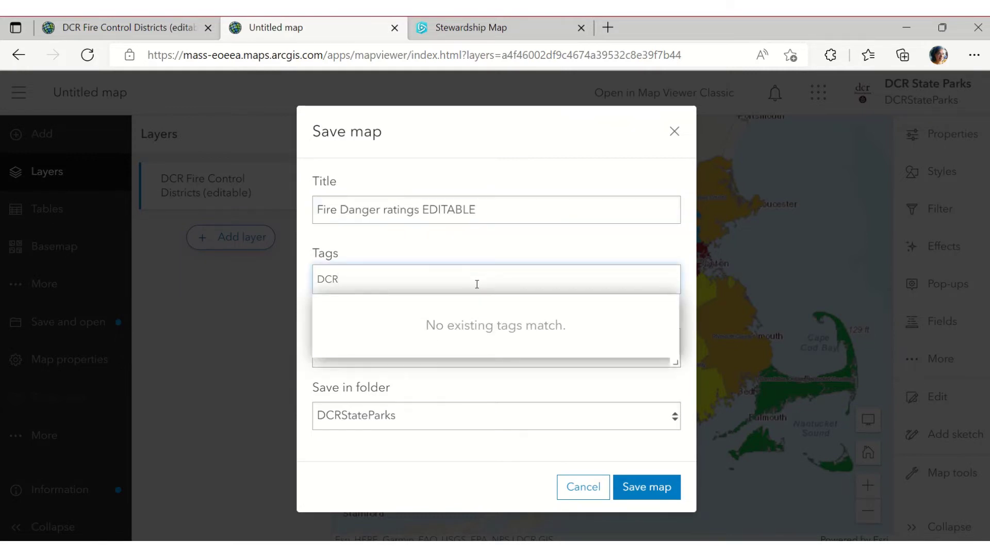
{"action": "key", "text": "Return"}
{"action": "type", "text": "DCRS"}
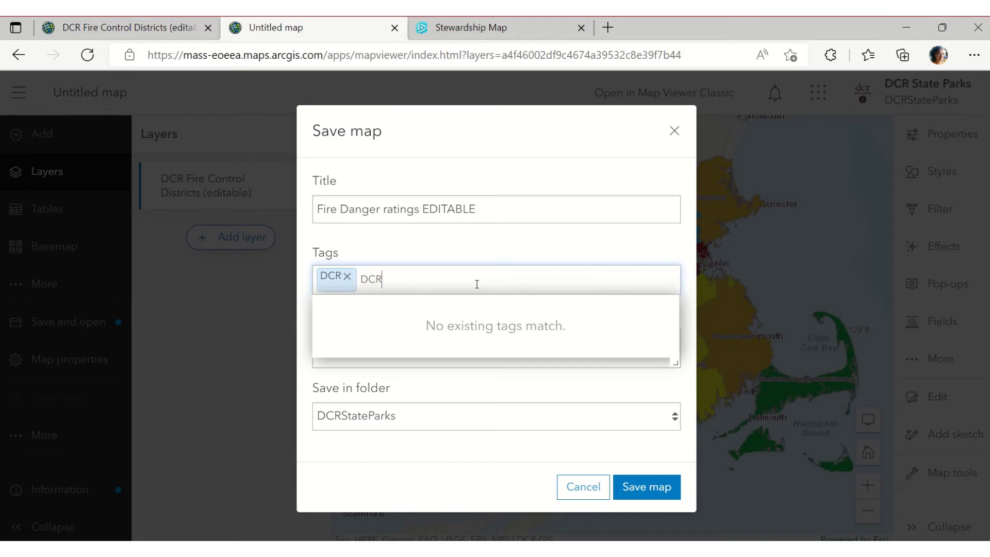
{"action": "key", "text": "Return"}
Write a summary saying the map lets the Fire Control point person enter daily fire danger ratings
{"action": "left_click", "coordinate": [470, 348]}
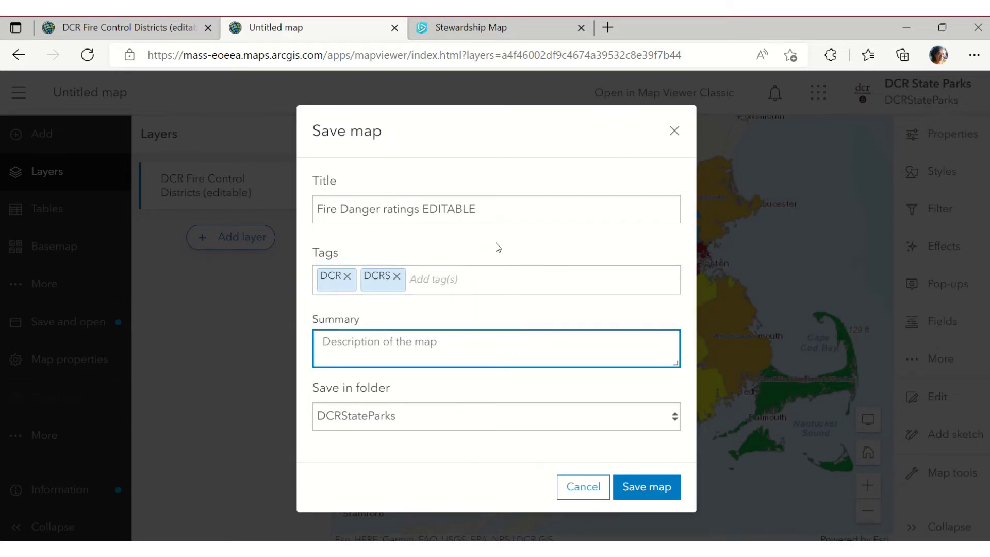
{"action": "left_click_drag", "start_coordinate": [482, 208], "coordinate": [258, 194]}
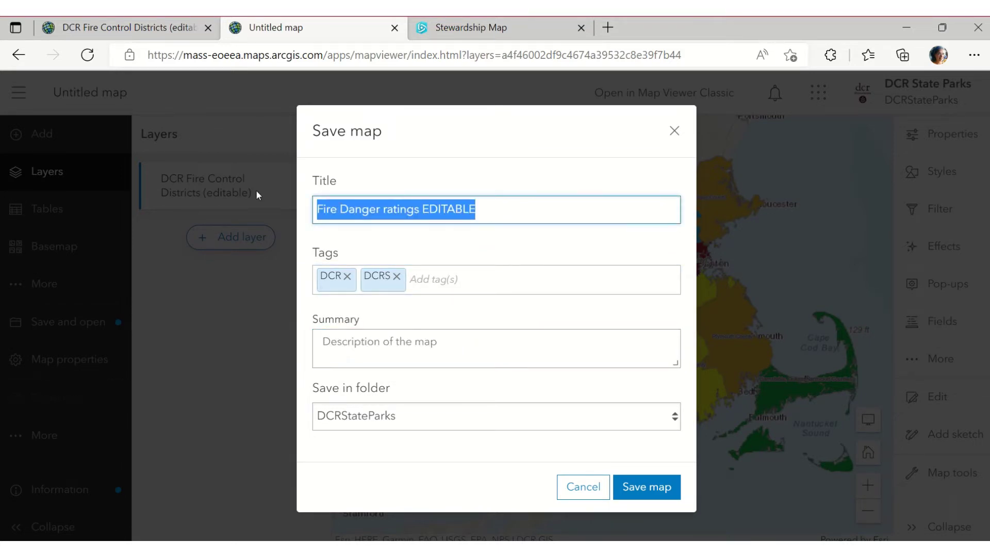
{"action": "left_click", "coordinate": [388, 349]}
{"action": "type", "text": "Map for F"}
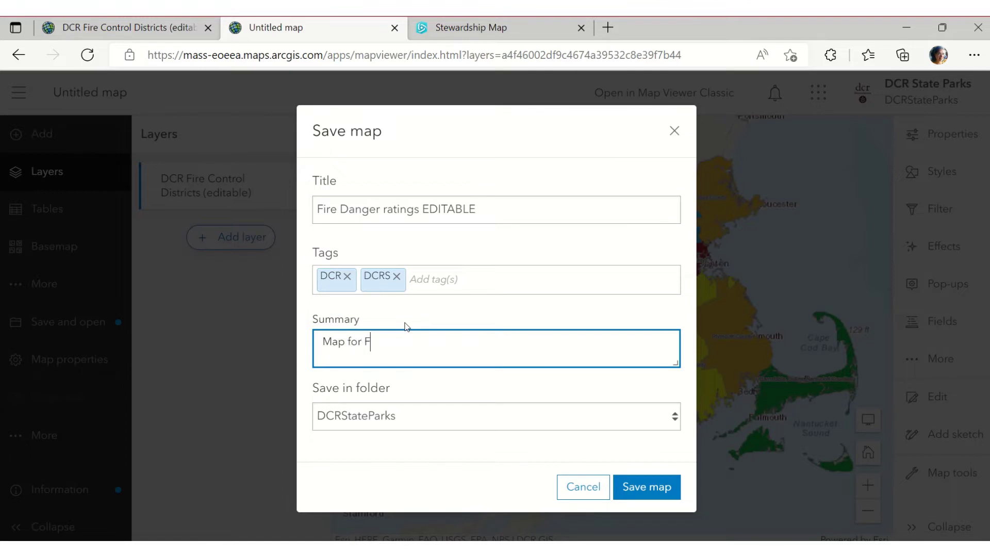
{"action": "type", "text": "ire Control point person (K"}
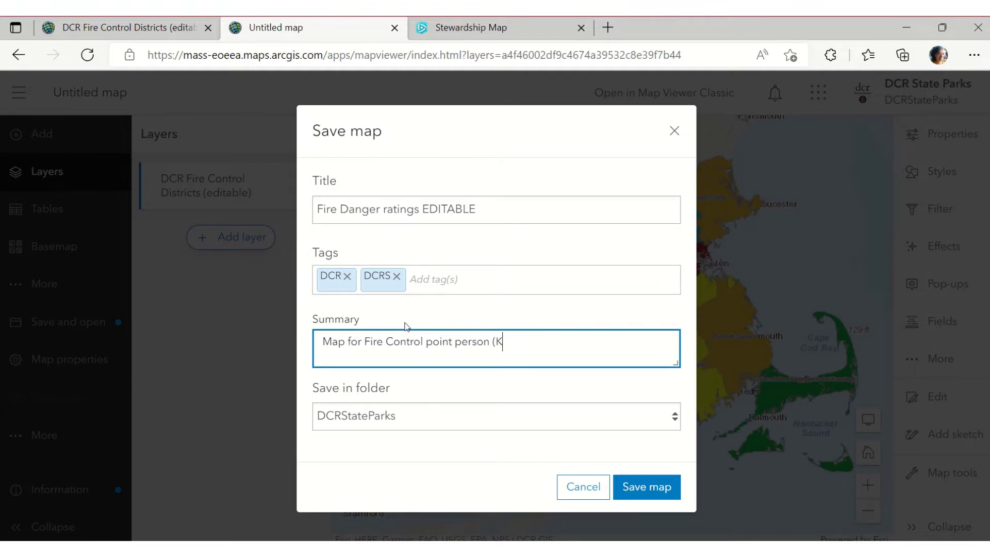
{"action": "type", "text": "aren) to enter daily fire "}
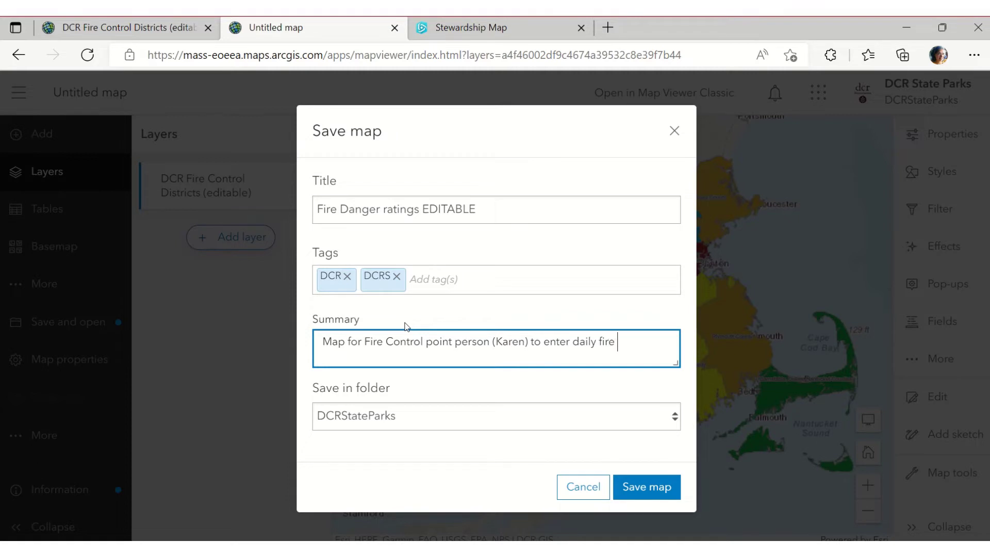
{"action": "type", "text": "danger ratings."}
Choose the Fire Control folder and save the map
{"action": "left_click", "coordinate": [674, 418]}
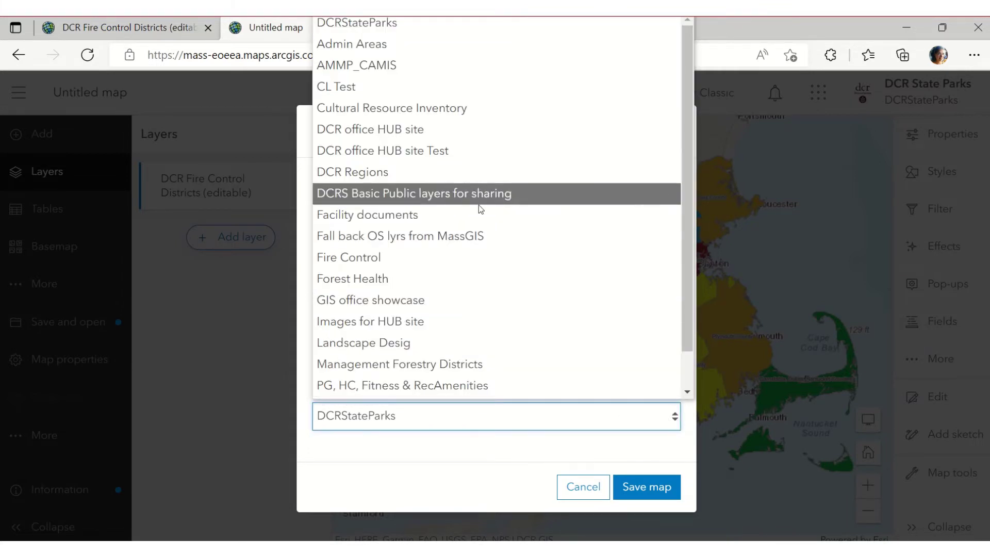
{"action": "scroll", "coordinate": [478, 205], "scroll_direction": "down", "scroll_amount": 1}
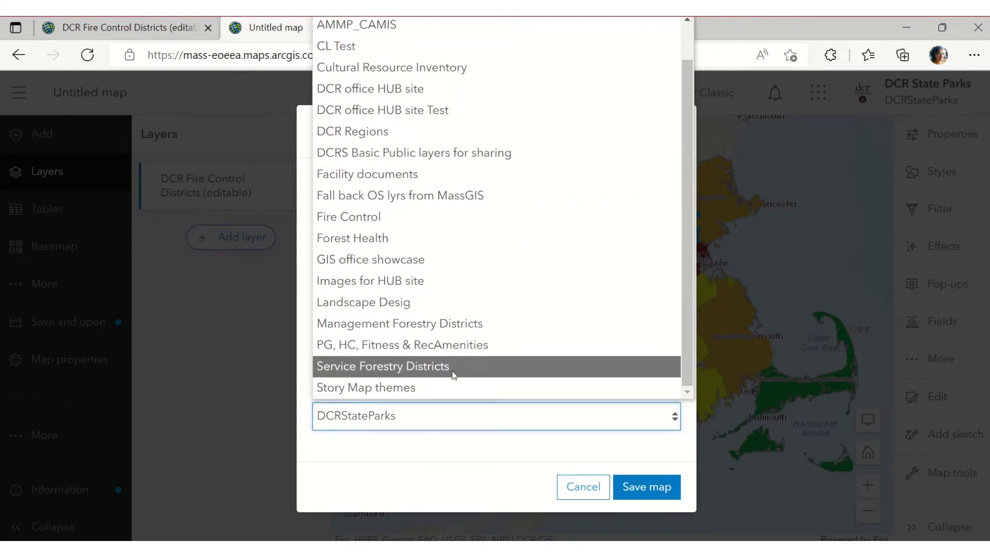
{"action": "left_click", "coordinate": [426, 220]}
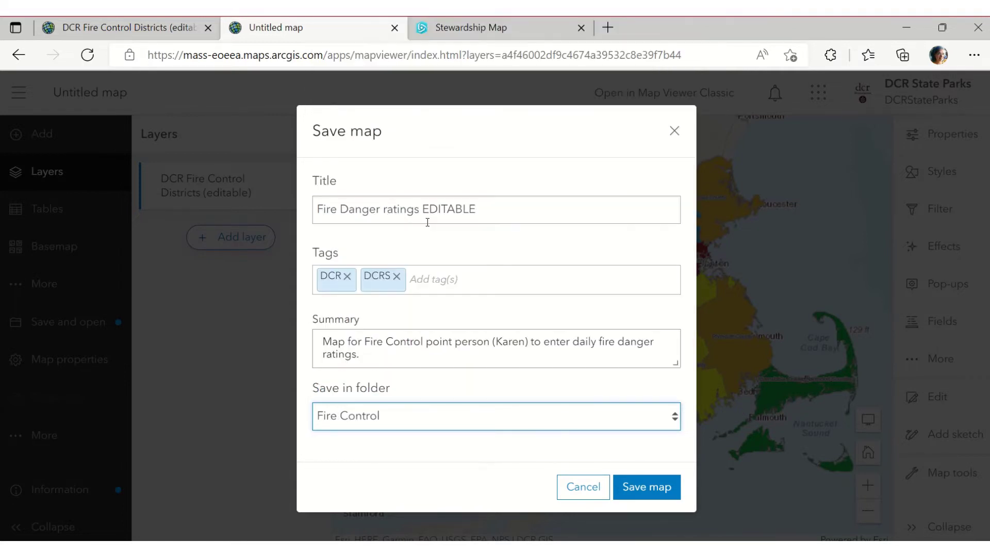
{"action": "left_click", "coordinate": [655, 487]}
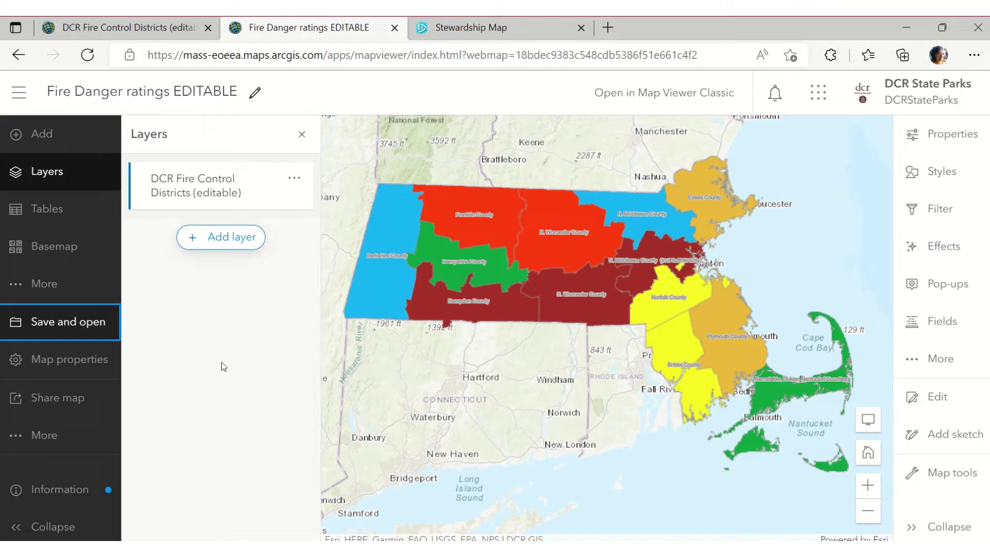
Check the map's Create app options, then go back to the DCR Fire Control Districts (editable) item tab
{"action": "left_click", "coordinate": [72, 437]}
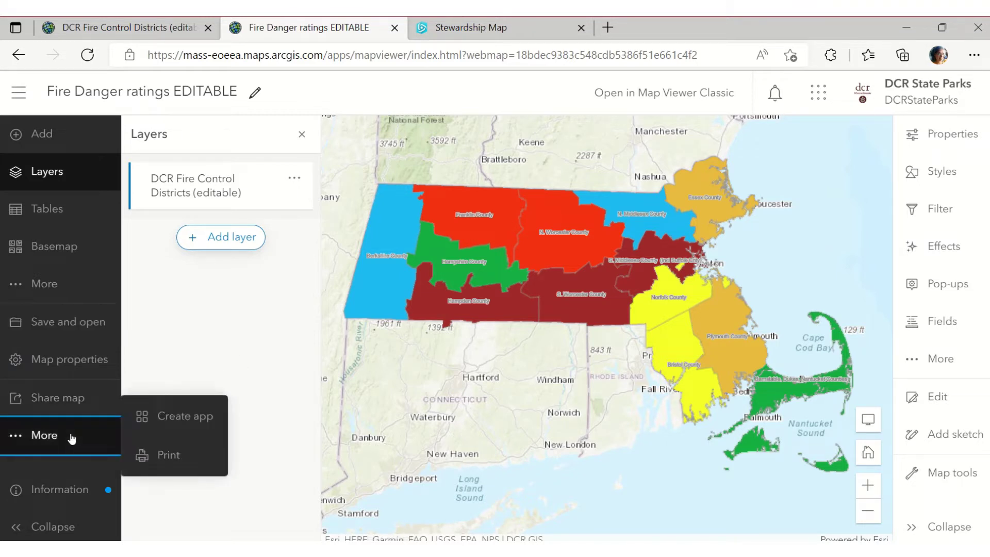
{"action": "left_click", "coordinate": [162, 423]}
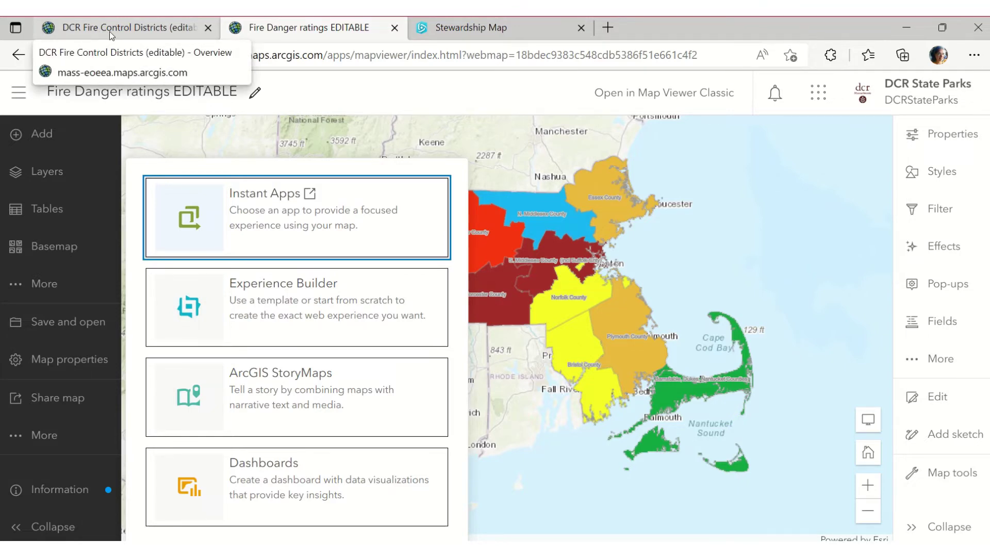
{"action": "left_click", "coordinate": [110, 32]}
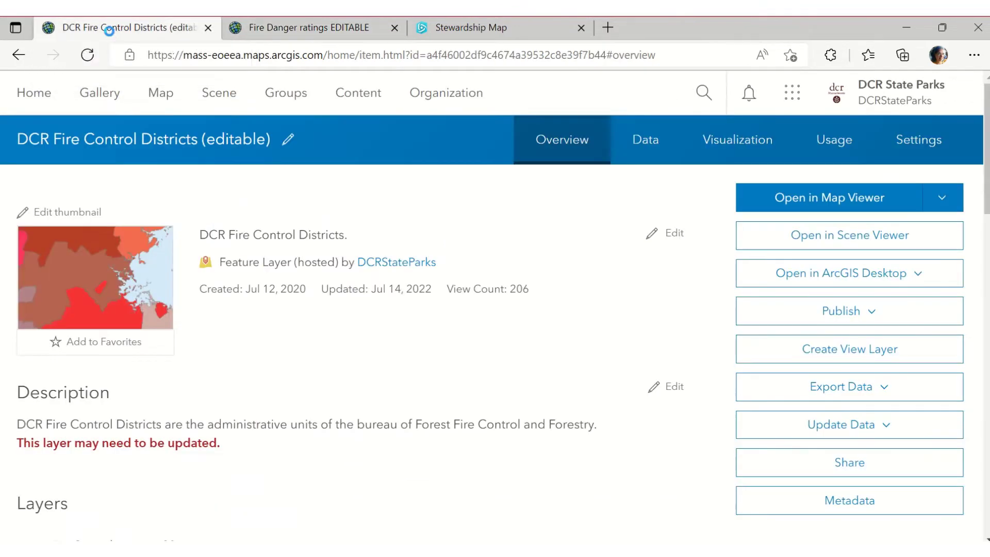
Browse My Content to the DCRS WAB template folder and open the copied DCRS Template (WAB) item
{"action": "left_click", "coordinate": [355, 94]}
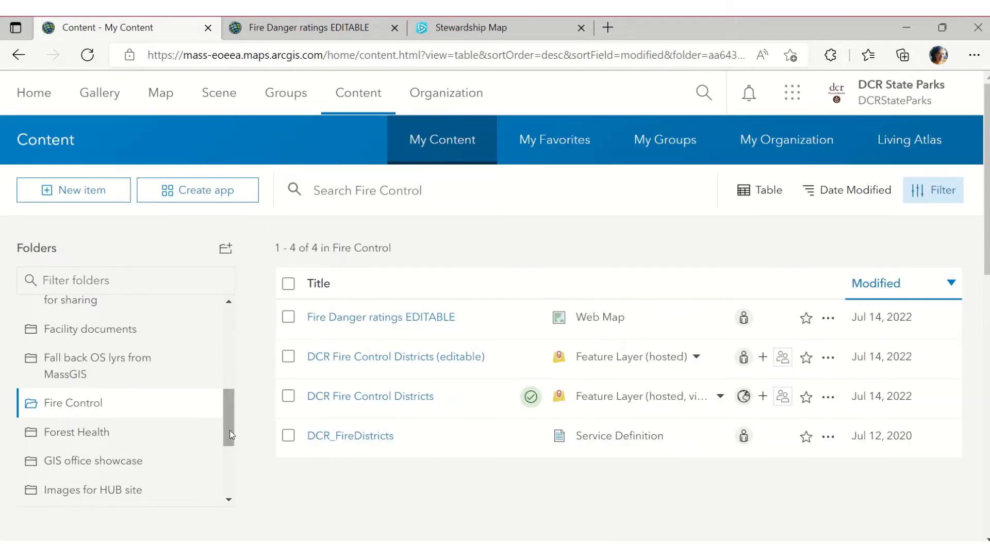
{"action": "left_click_drag", "start_coordinate": [230, 431], "coordinate": [221, 315]}
{"action": "left_click", "coordinate": [151, 313]}
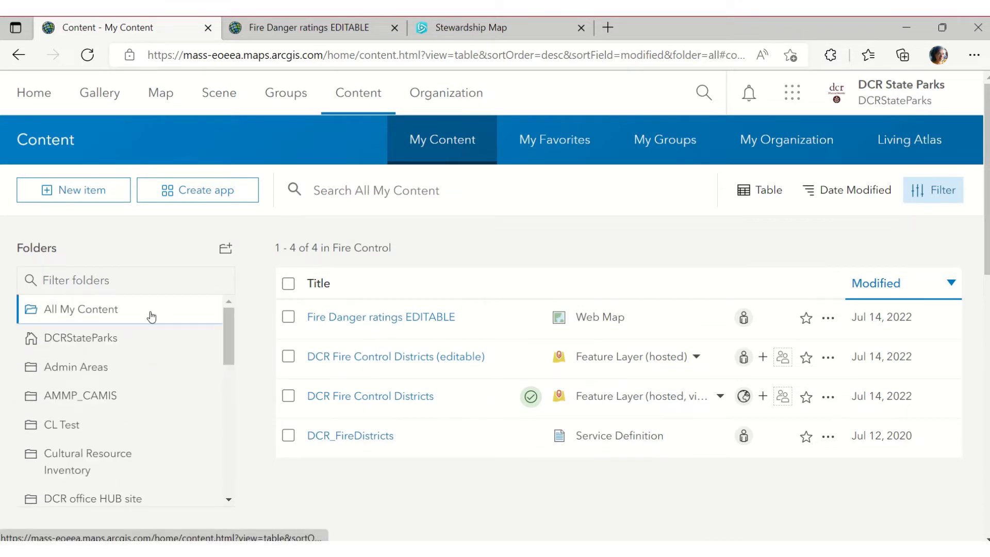
{"action": "left_click", "coordinate": [138, 341]}
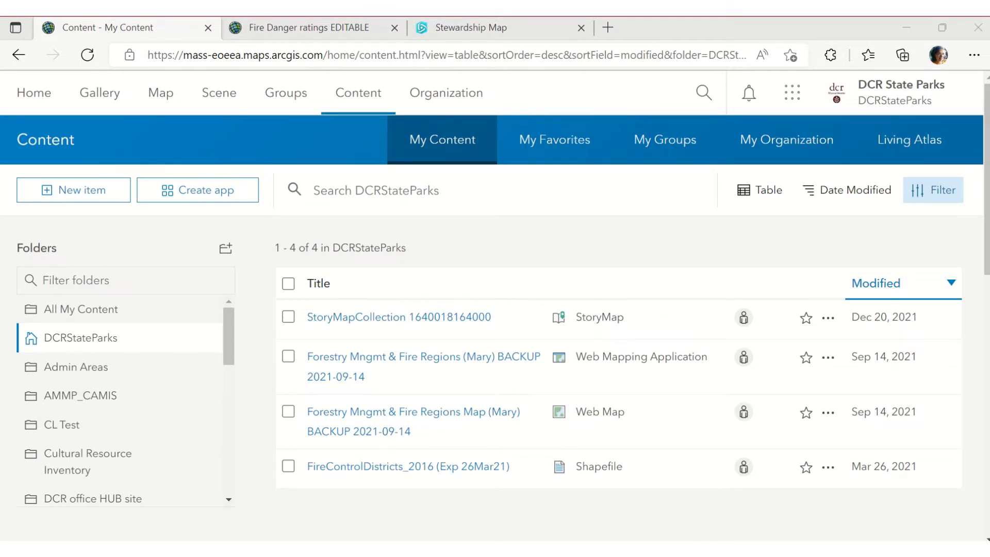
{"action": "scroll", "coordinate": [124, 397], "scroll_direction": "down", "scroll_amount": 4}
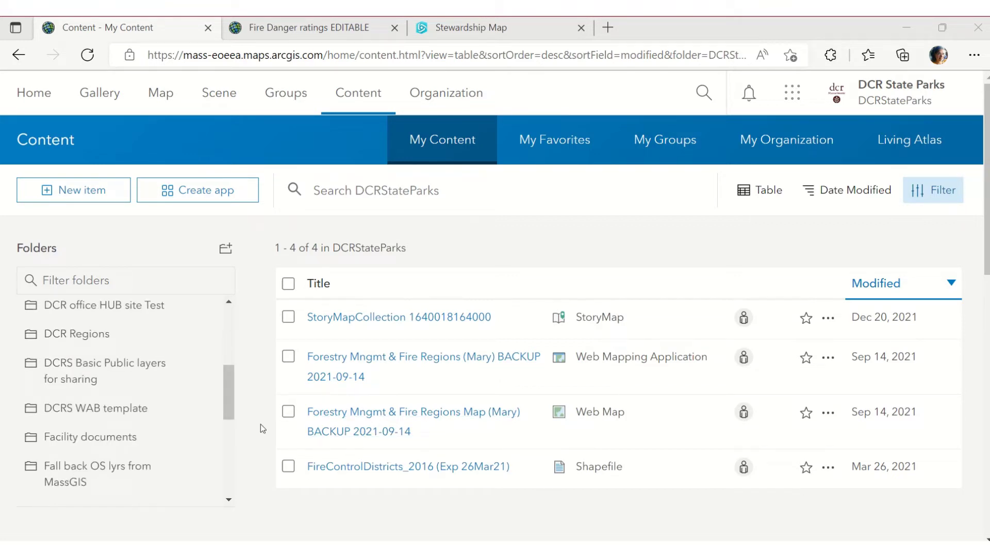
{"action": "left_click", "coordinate": [112, 411]}
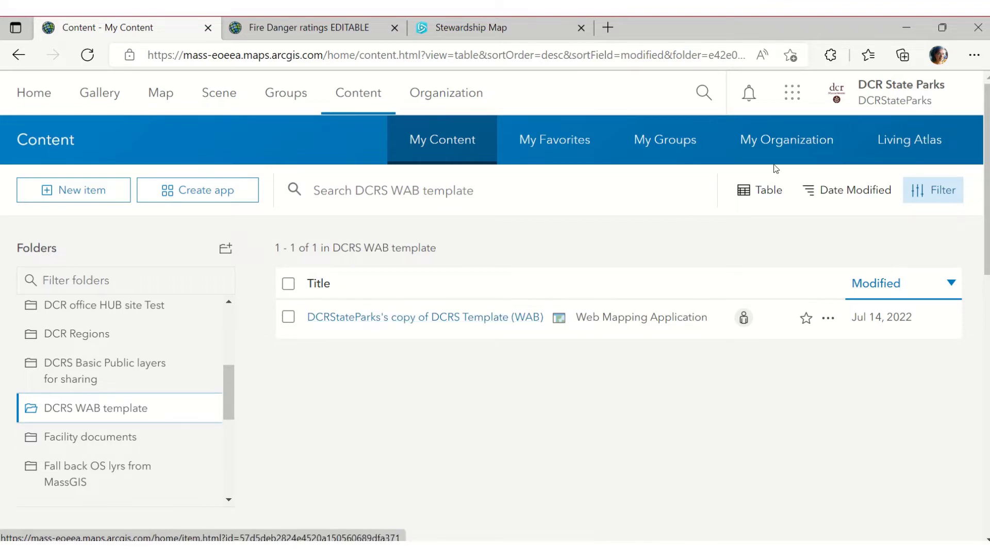
{"action": "left_click", "coordinate": [445, 318]}
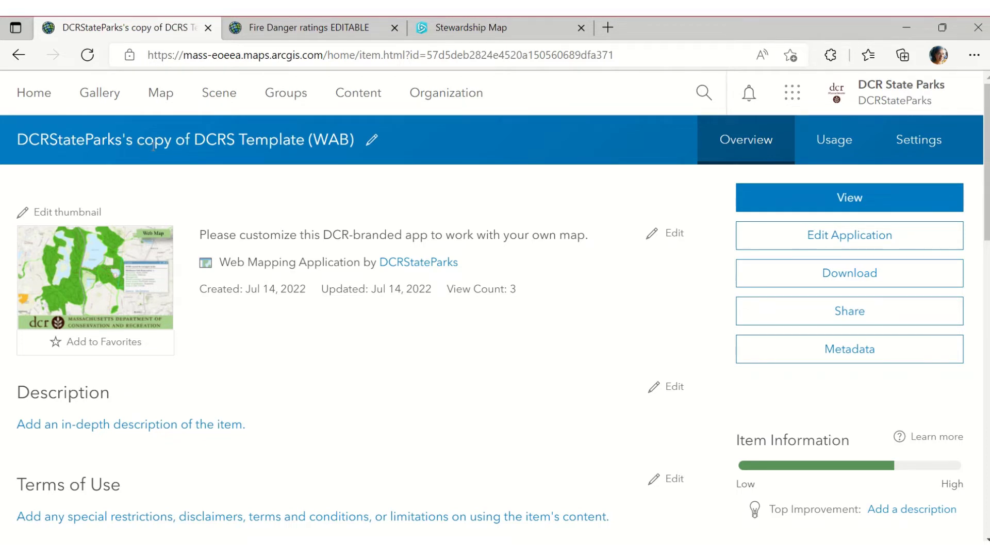
Open the copied app in Web AppBuilder, choose Save As, and title the copy 'Fire Danger Rating EDITABLE'
{"action": "left_click", "coordinate": [838, 241]}
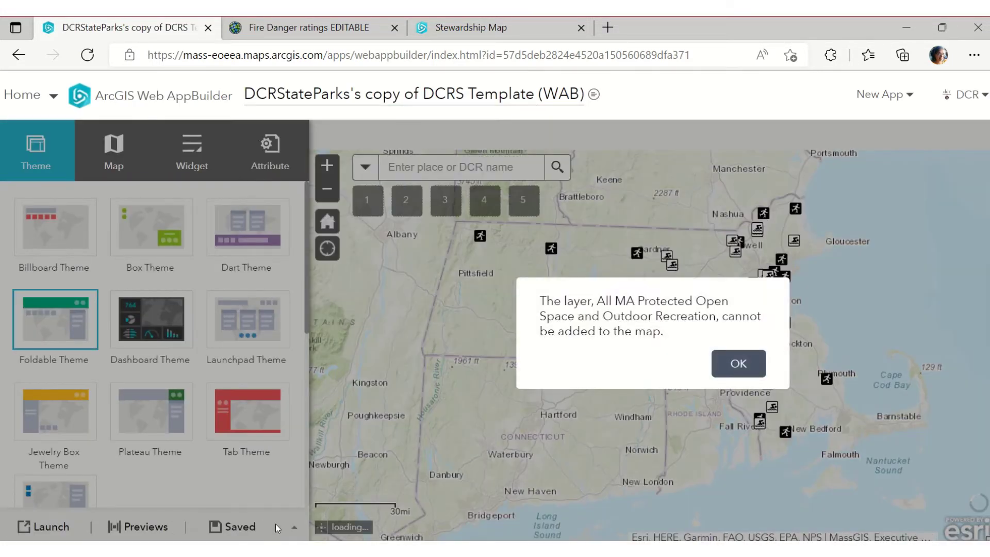
{"action": "left_click", "coordinate": [293, 526]}
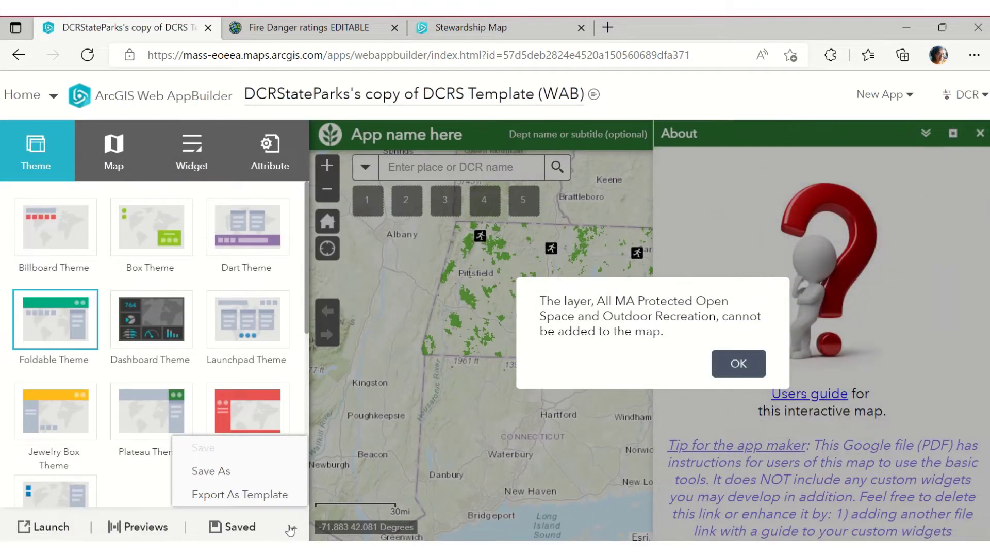
{"action": "left_click", "coordinate": [203, 471]}
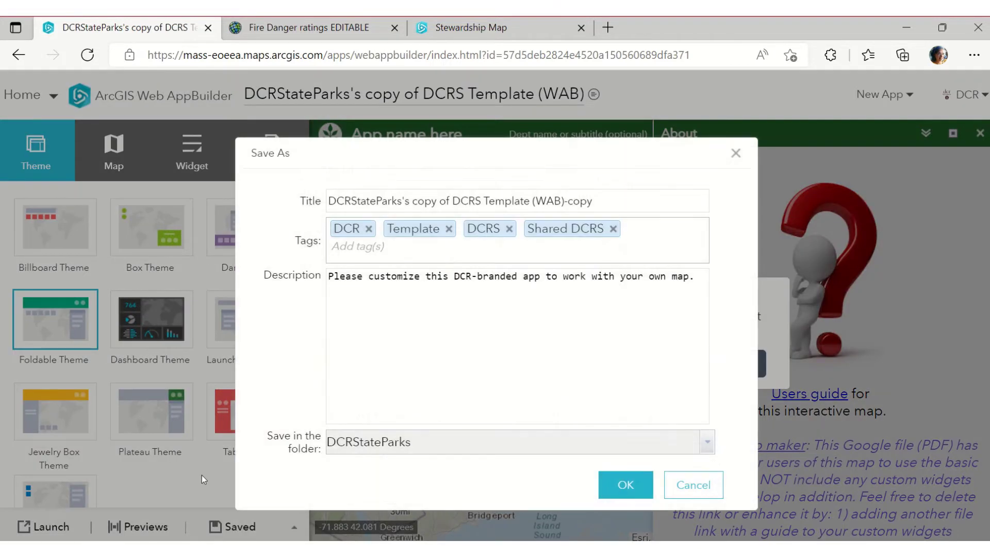
{"action": "left_click", "coordinate": [621, 201]}
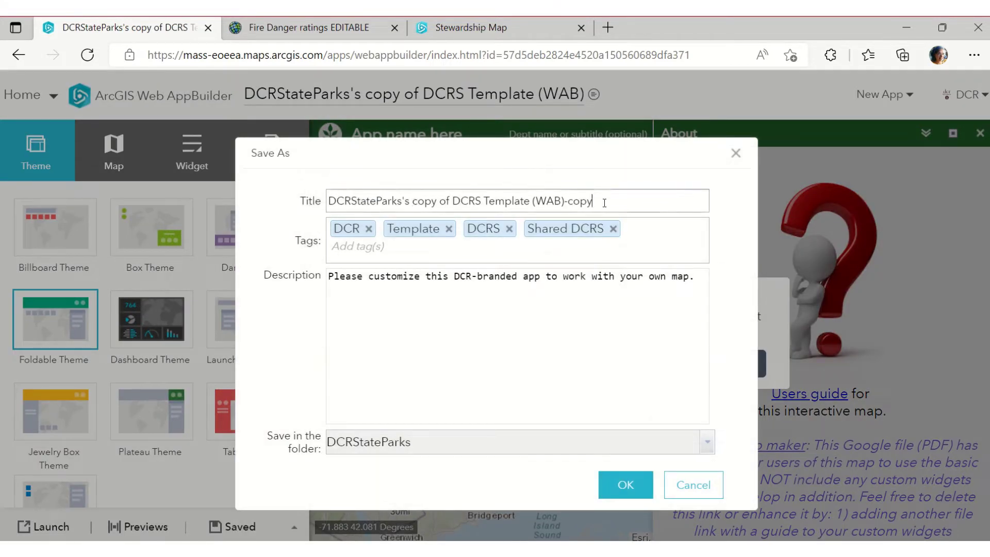
{"action": "triple_click", "coordinate": [603, 201]}
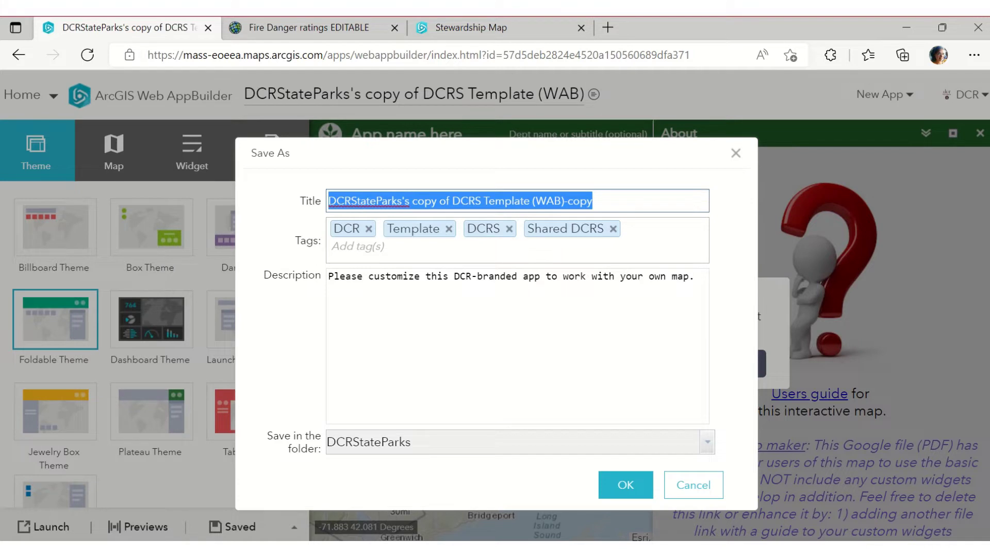
{"action": "type", "text": "Fire"}
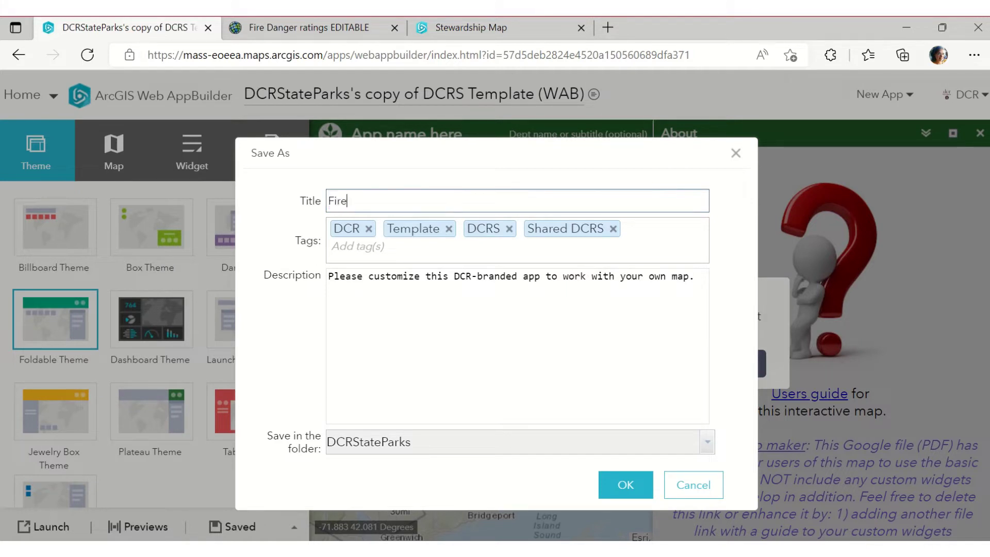
{"action": "type", "text": " Control"}
{"action": "key", "text": "ctrl+shift+Left"}
{"action": "type", "text": "Danger Rating EDITABLE"}
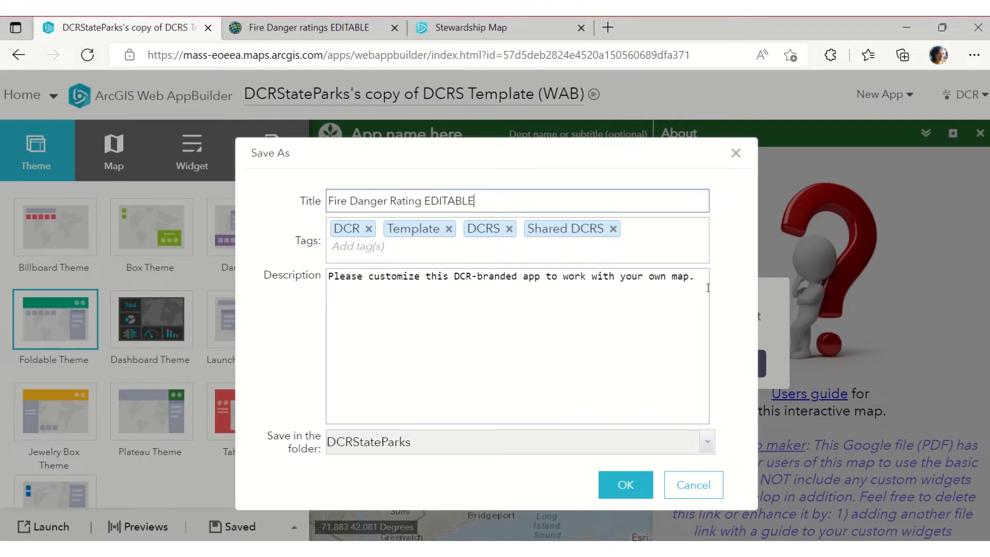
{"action": "left_click_drag", "start_coordinate": [651, 316], "coordinate": [137, 278]}
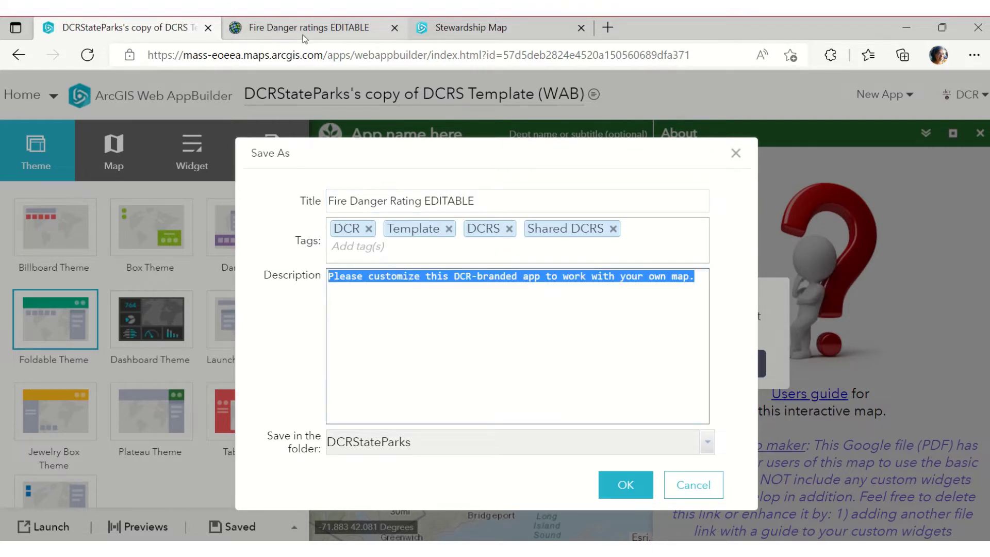
Open the Fire Danger ratings EDITABLE web map item from the Fire Control folder in a new tab
{"action": "left_click", "coordinate": [302, 31]}
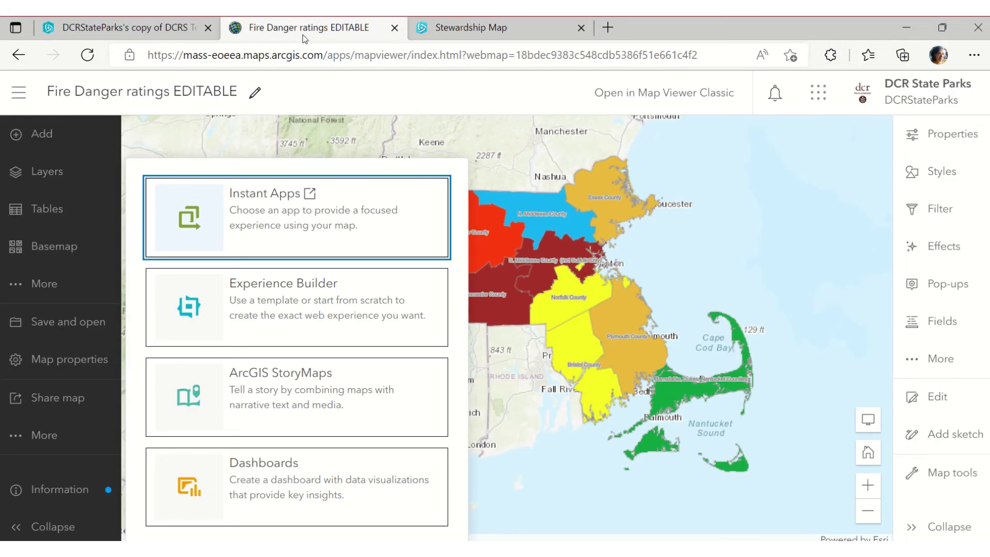
{"action": "left_click", "coordinate": [13, 61]}
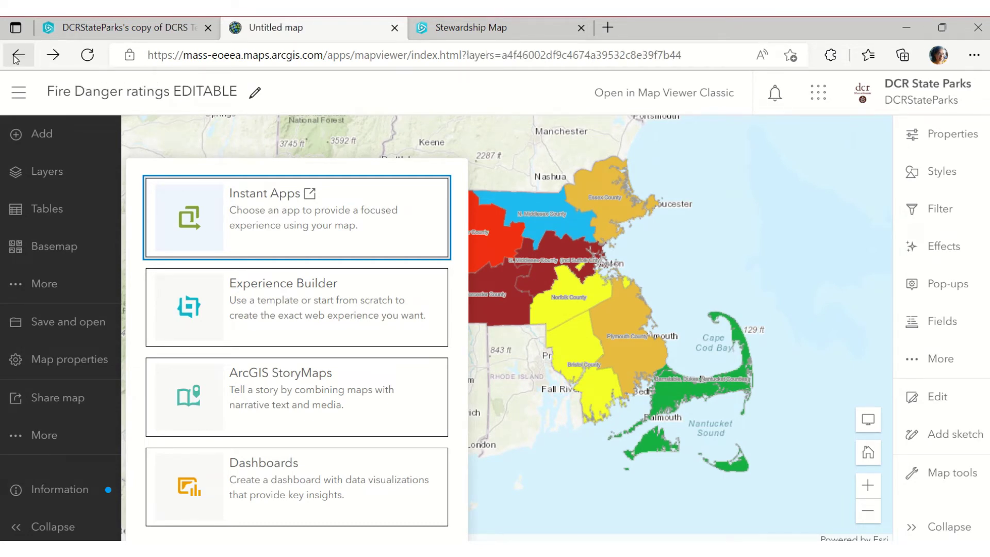
{"action": "left_click", "coordinate": [17, 57]}
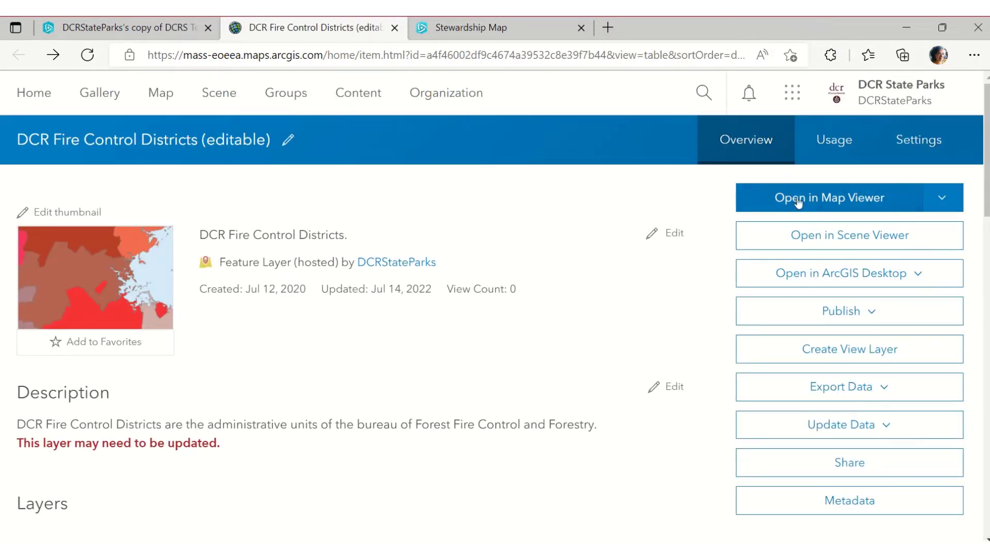
{"action": "left_click", "coordinate": [335, 98]}
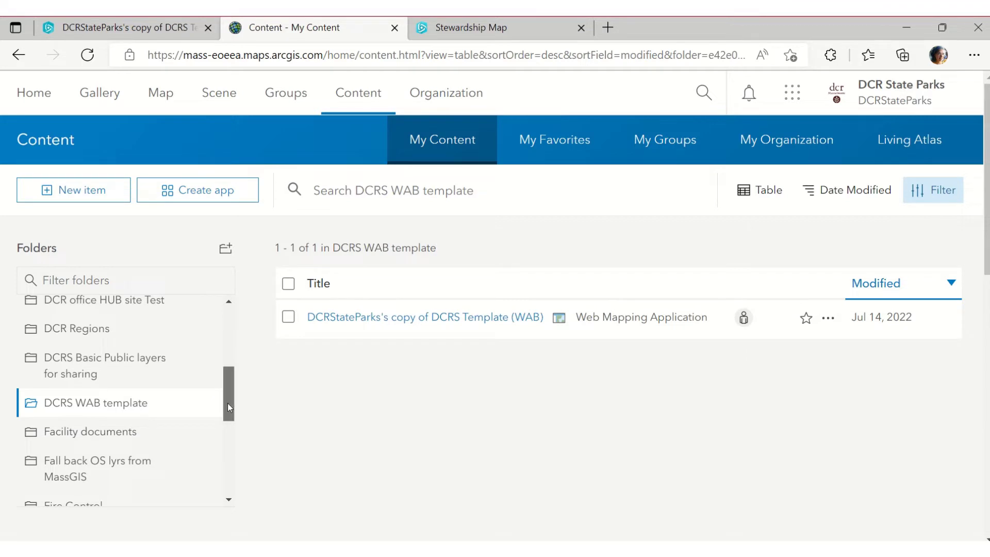
{"action": "left_click_drag", "start_coordinate": [228, 403], "coordinate": [229, 442]}
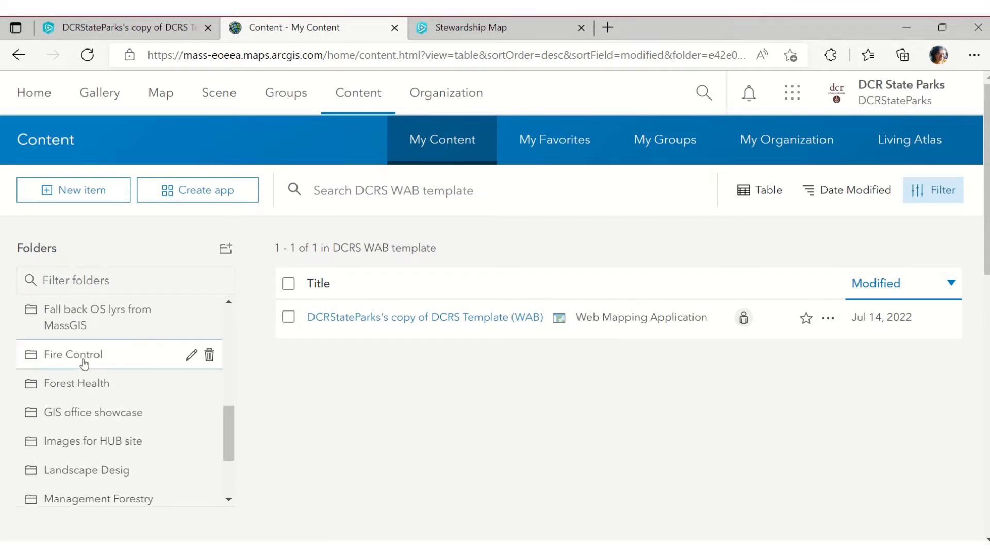
{"action": "left_click", "coordinate": [87, 354]}
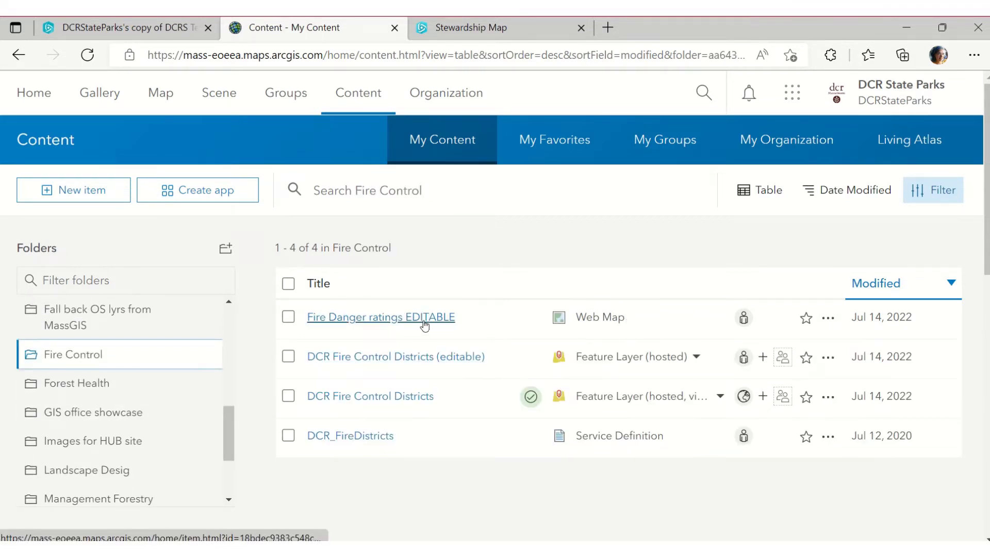
{"action": "right_click", "coordinate": [422, 330]}
{"action": "left_click", "coordinate": [462, 227]}
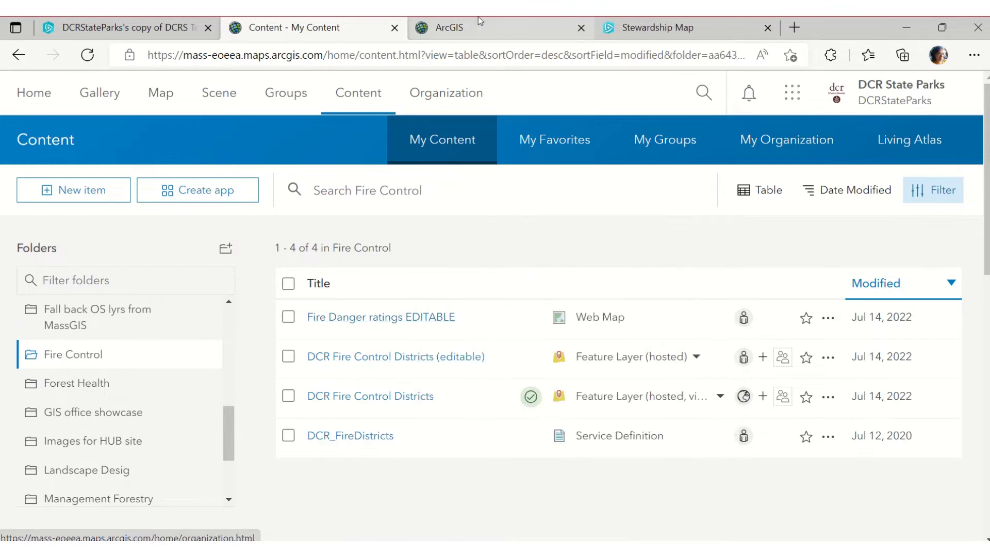
Copy the web map's summary sentence and return to the app's save form
{"action": "left_click", "coordinate": [478, 16]}
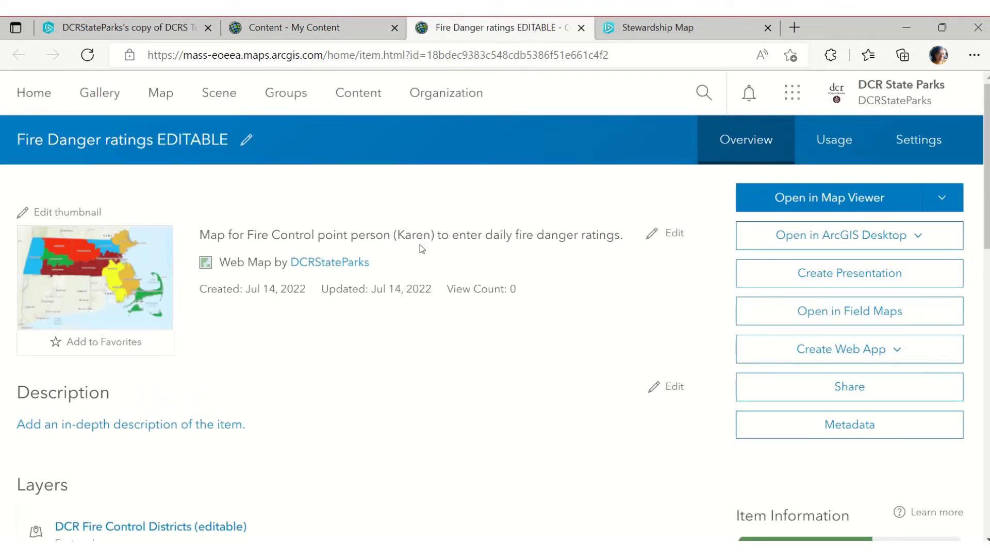
{"action": "scroll", "coordinate": [355, 371], "scroll_direction": "down", "scroll_amount": 1}
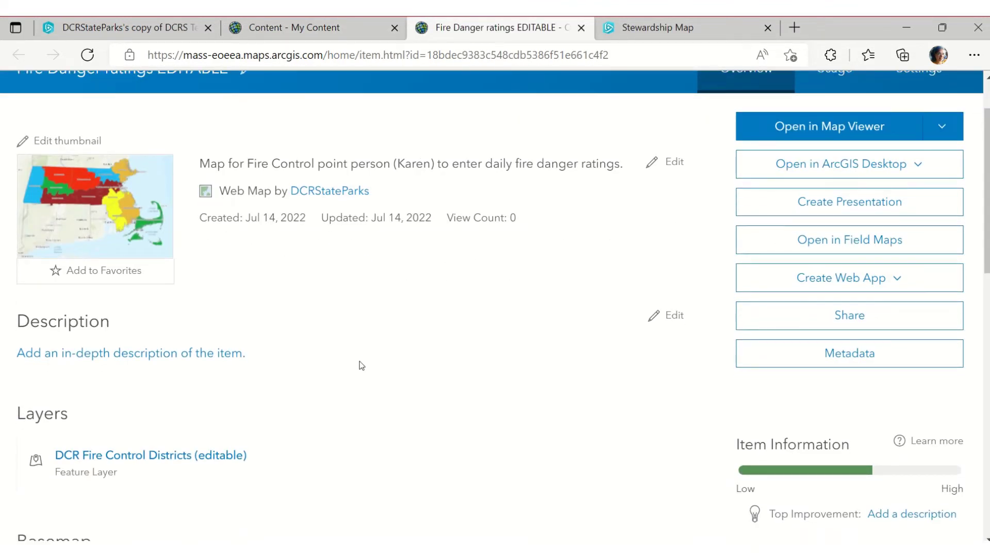
{"action": "left_click_drag", "start_coordinate": [626, 165], "coordinate": [199, 162]}
{"action": "key", "text": "ctrl+c"}
{"action": "left_click", "coordinate": [124, 27]}
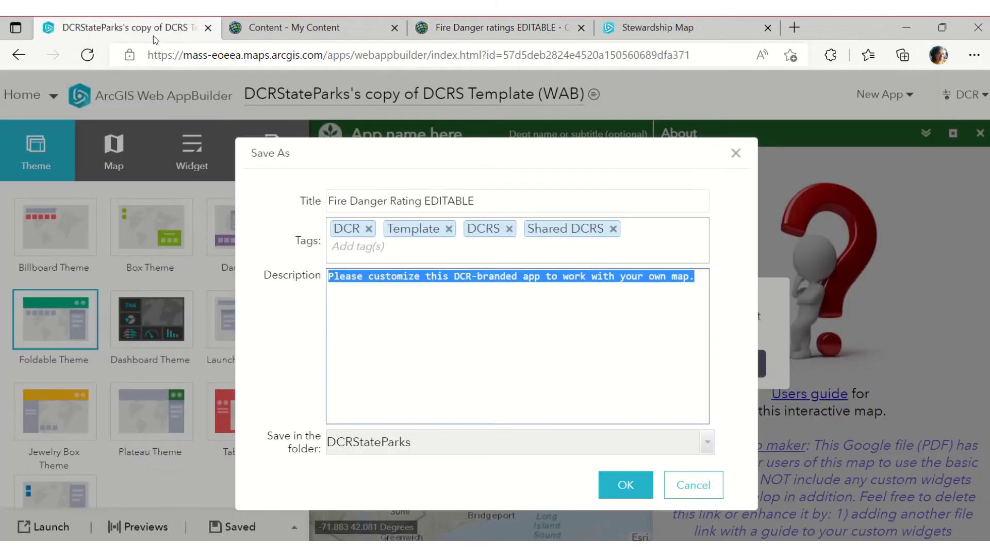
Paste the map summary as the description, replacing the leading 'Map' with 'Web app'
{"action": "key", "text": "ctrl+v"}
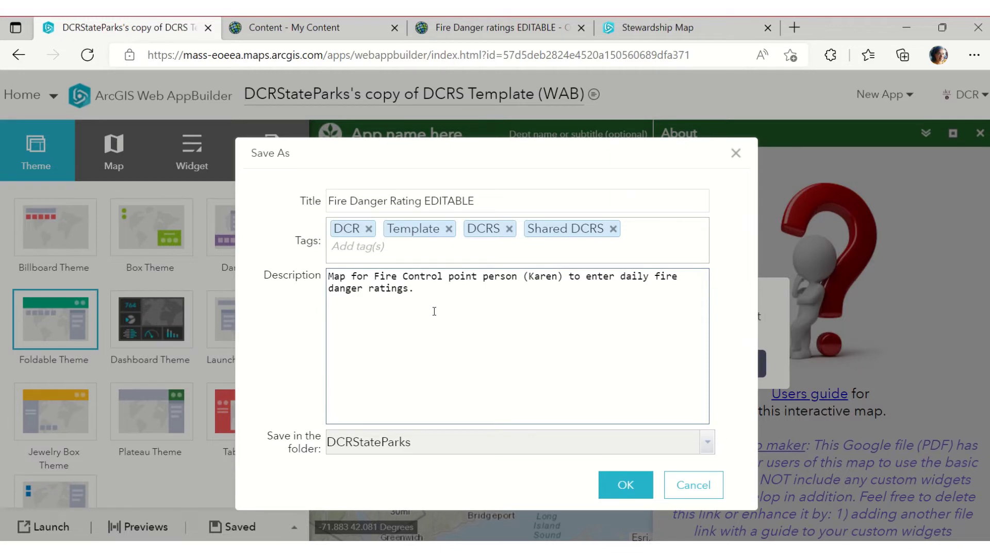
{"action": "left_click_drag", "start_coordinate": [345, 281], "coordinate": [340, 281]}
{"action": "key", "text": "Right"}
{"action": "type", "text": "Web app"}
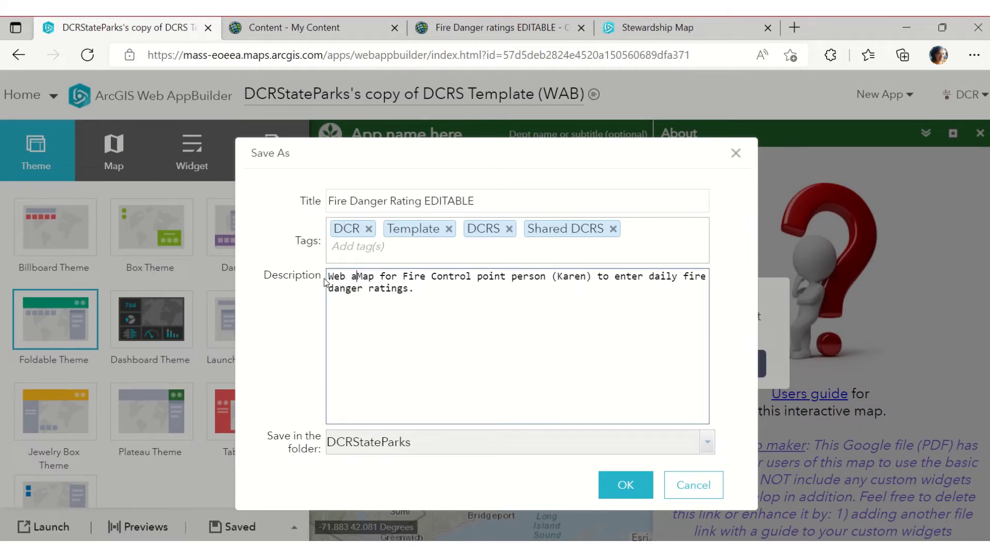
{"action": "key", "text": "ctrl+shift+Right"}
{"action": "key", "text": "Delete"}
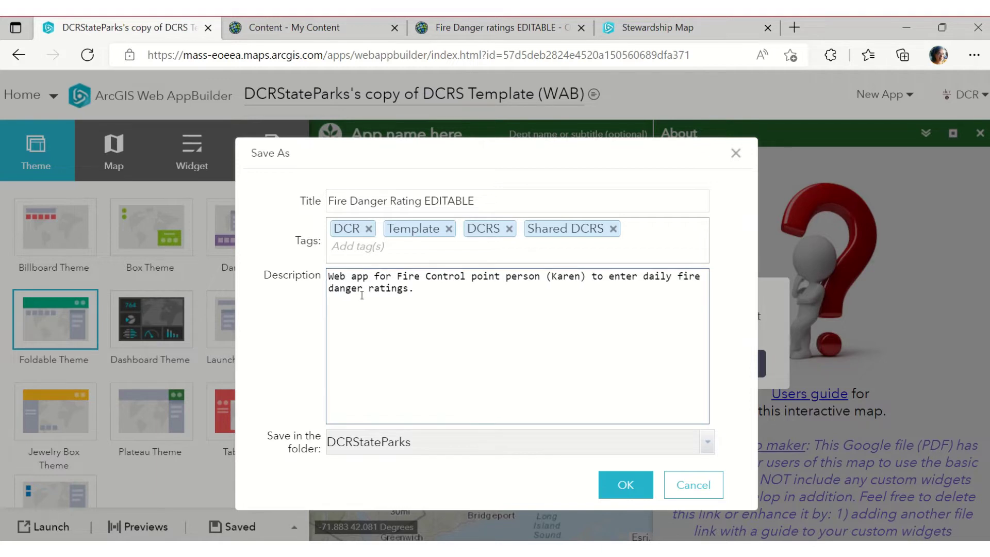
Save the app copy into the Fire Control folder
{"action": "left_click", "coordinate": [709, 444]}
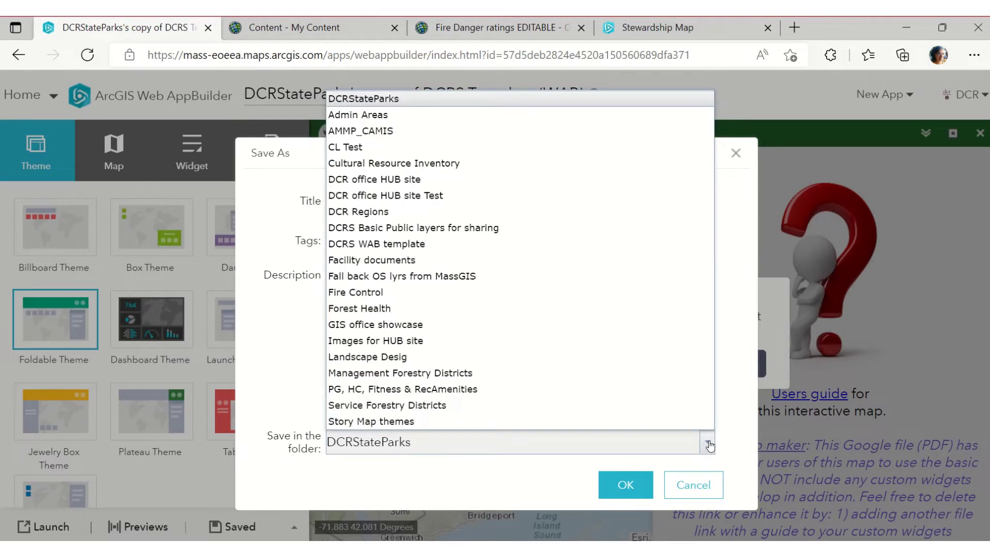
{"action": "left_click", "coordinate": [376, 293]}
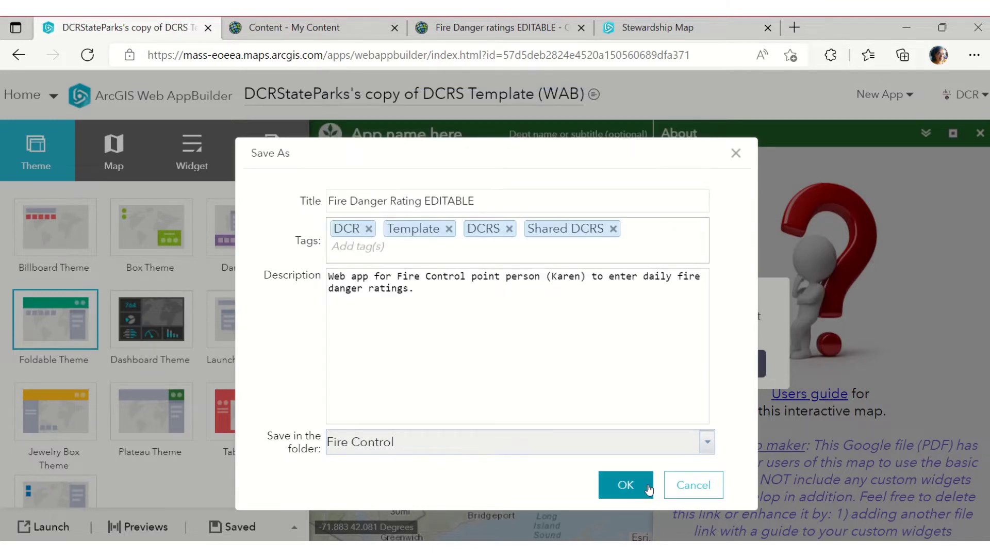
{"action": "left_click", "coordinate": [621, 484]}
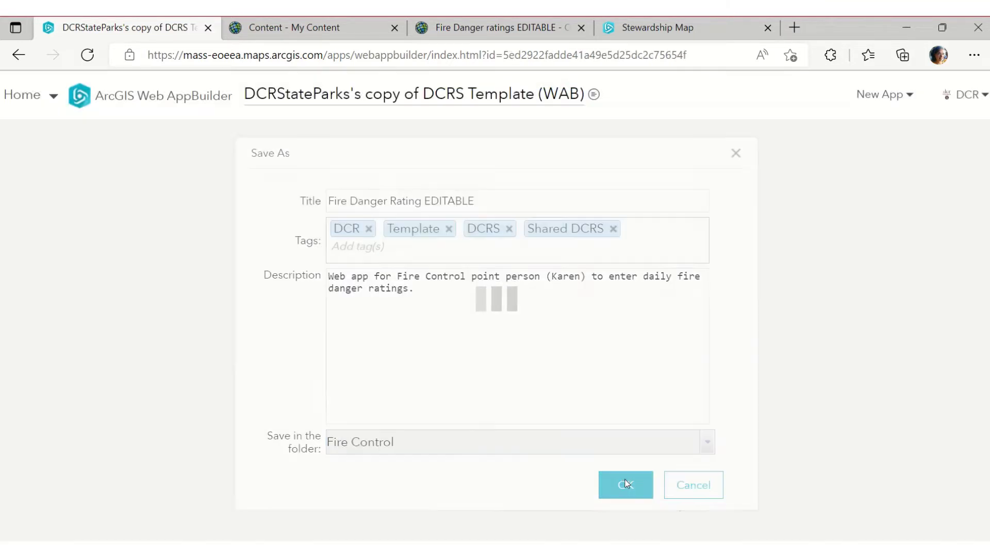
{"action": "left_click", "coordinate": [44, 98]}
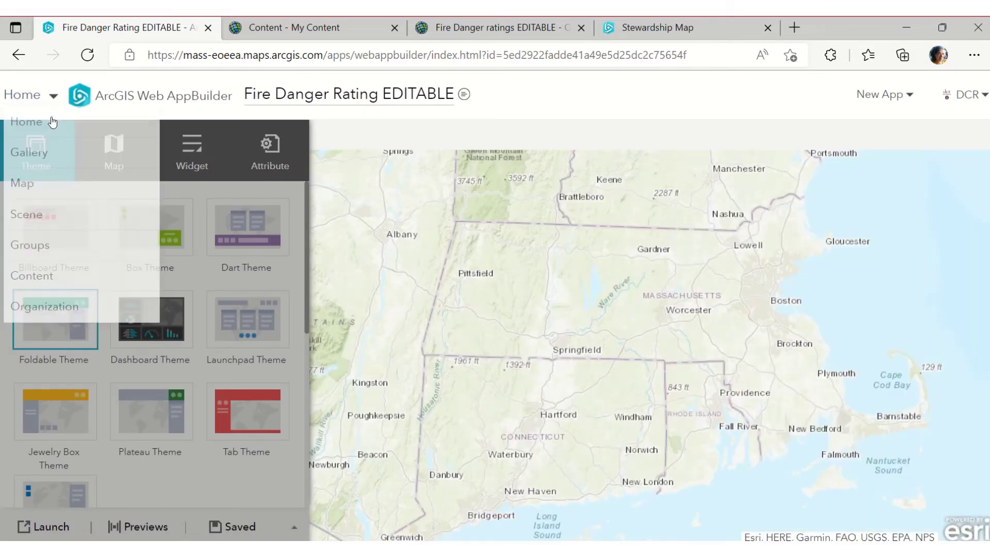
Show the Fire Control folder in Content, now listing the Fire Danger Rating EDITABLE app
{"action": "left_click", "coordinate": [48, 272]}
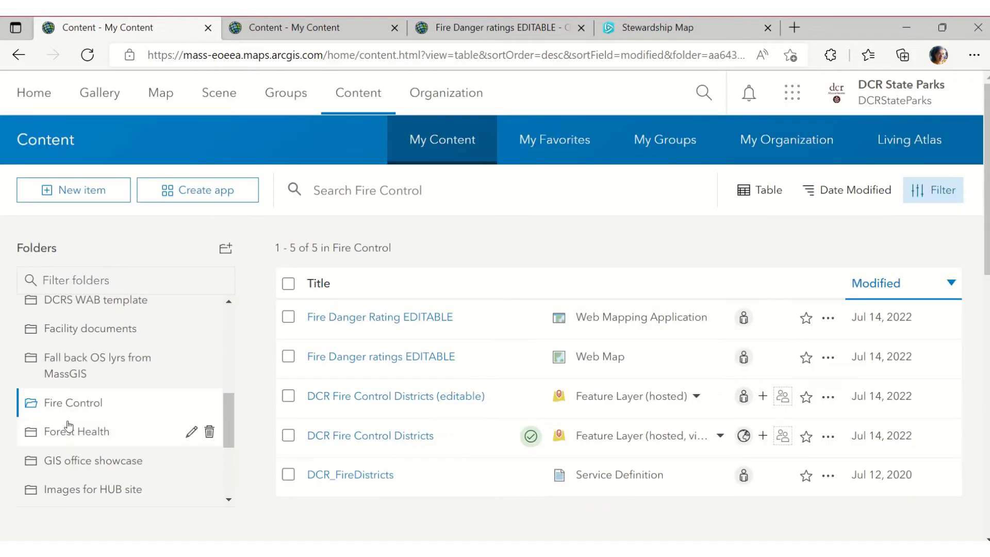
{"action": "left_click", "coordinate": [79, 410]}
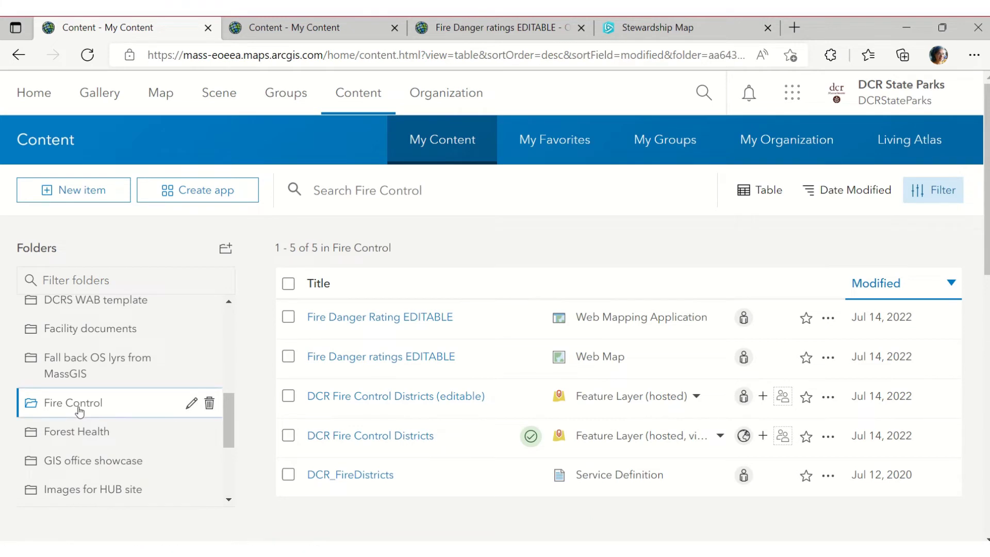
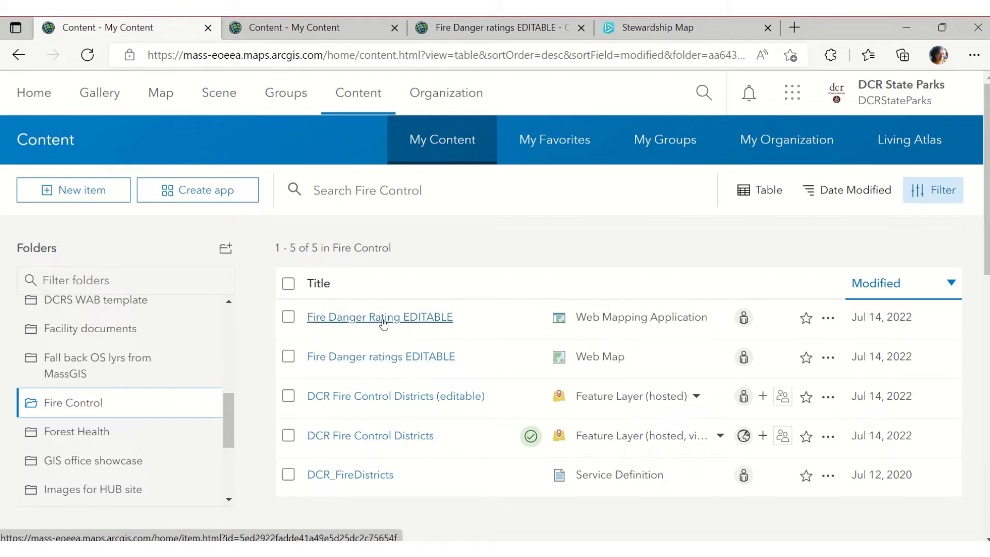
From the Fire Danger Rating EDITABLE item page, close the extra web map tab and launch Edit Application
{"action": "left_click", "coordinate": [383, 323]}
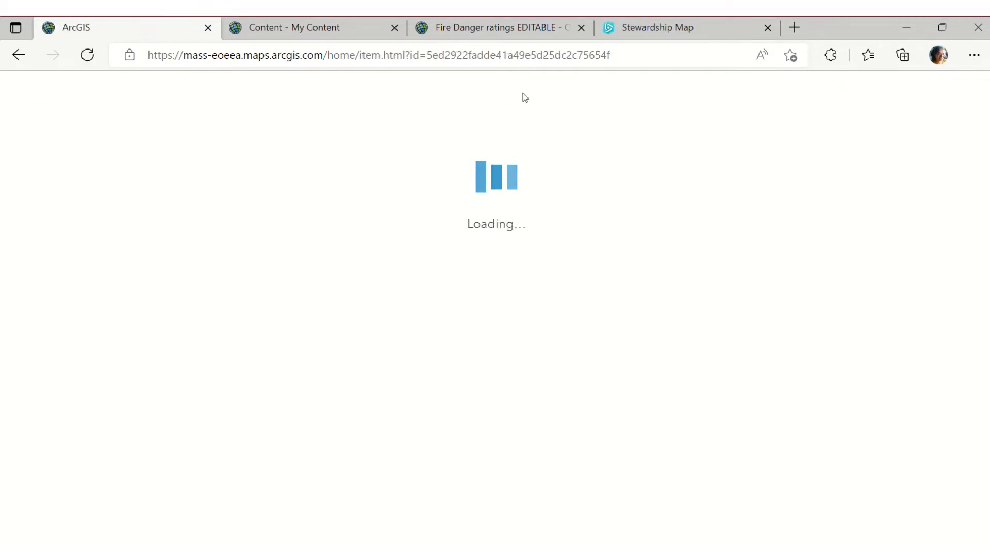
{"action": "left_click", "coordinate": [581, 27]}
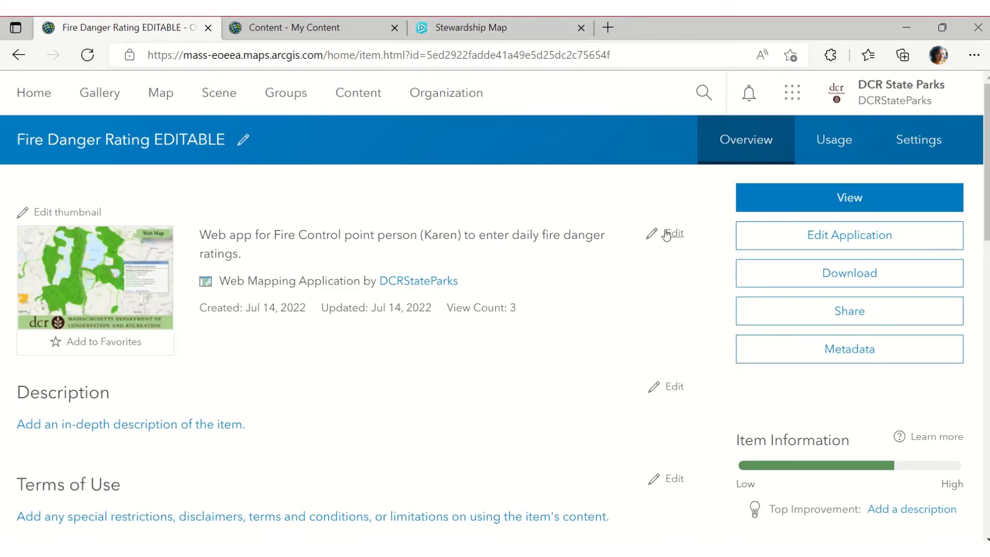
{"action": "left_click", "coordinate": [778, 232]}
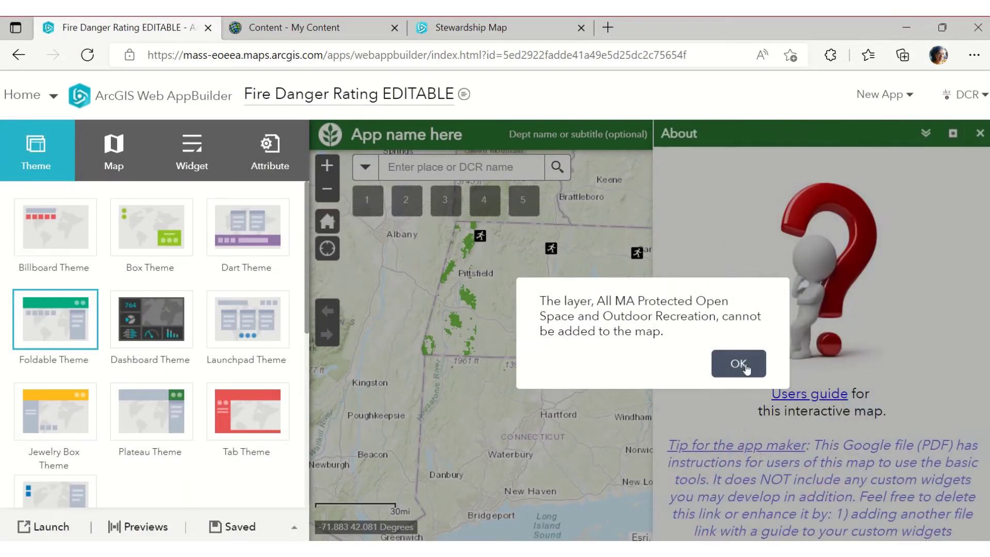
Dismiss the protected-open-space layer warning, preview the Dashboard theme, then return to Foldable
{"action": "left_click", "coordinate": [738, 364]}
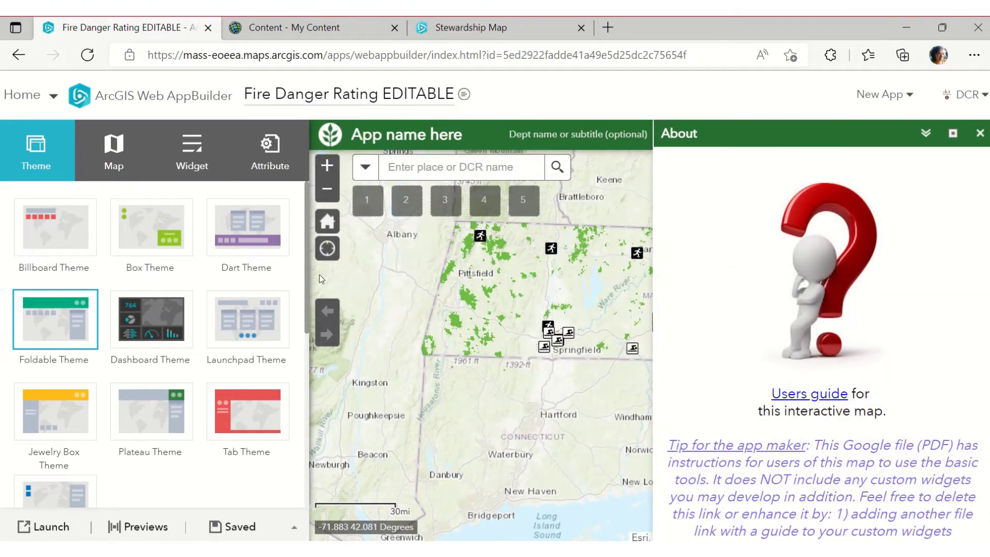
{"action": "left_click", "coordinate": [980, 135]}
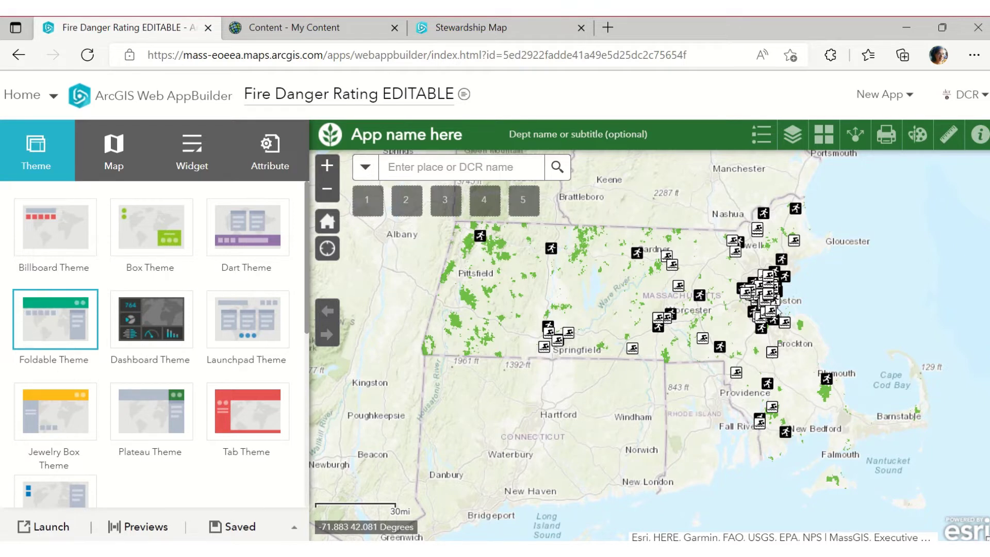
{"action": "left_click", "coordinate": [161, 331]}
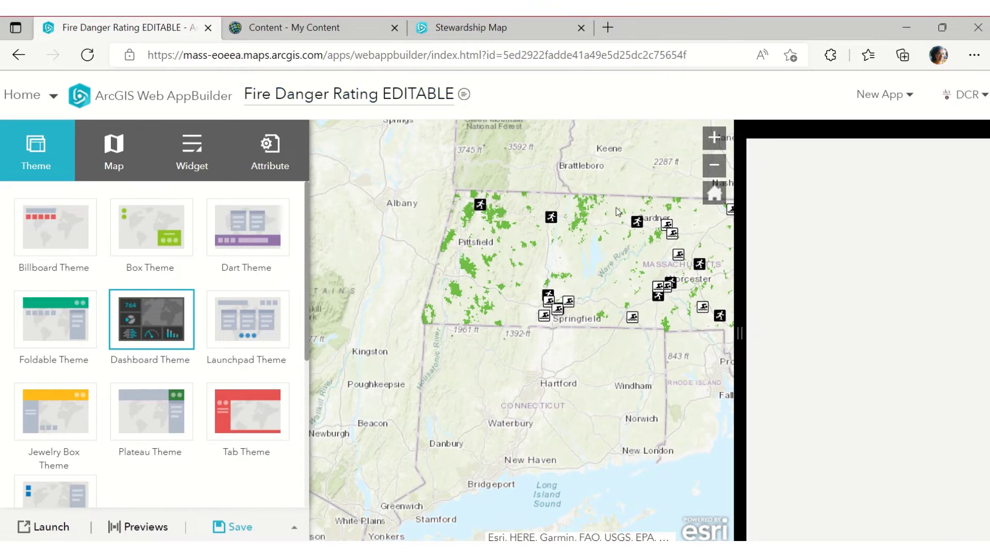
{"action": "left_click", "coordinate": [69, 315]}
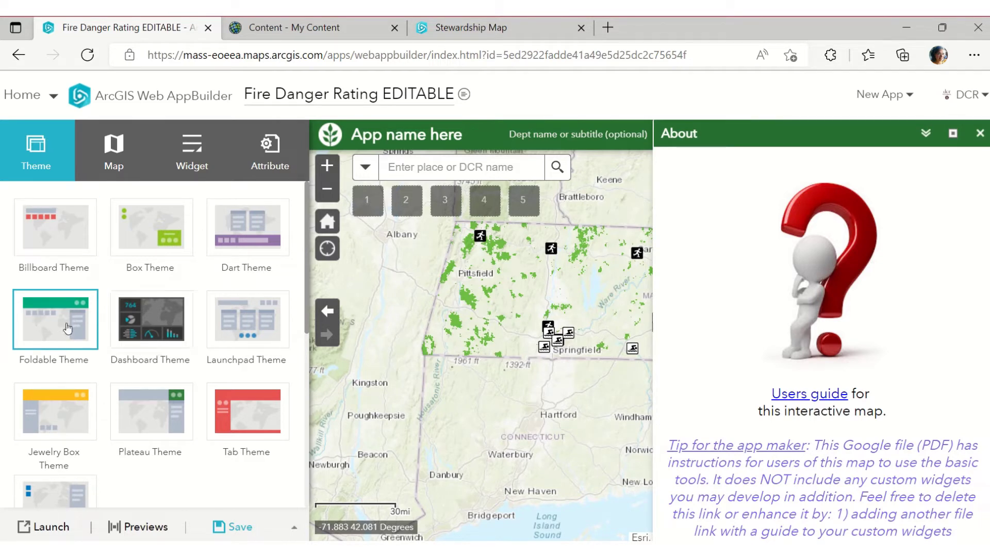
{"action": "left_click", "coordinate": [980, 135]}
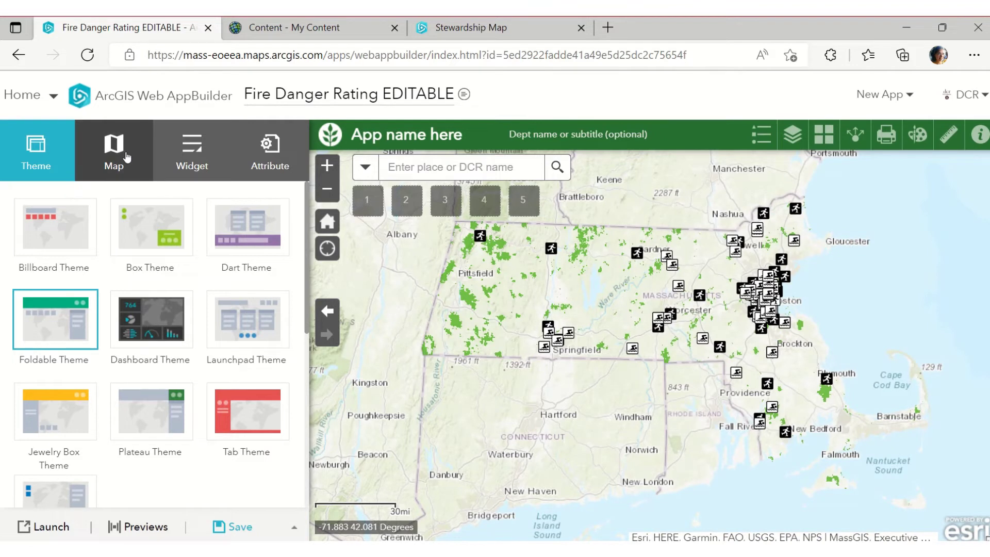
Check the app's map (TEMPLATE DCRS), refresh My Content, and bring up Choose web map
{"action": "left_click", "coordinate": [126, 156]}
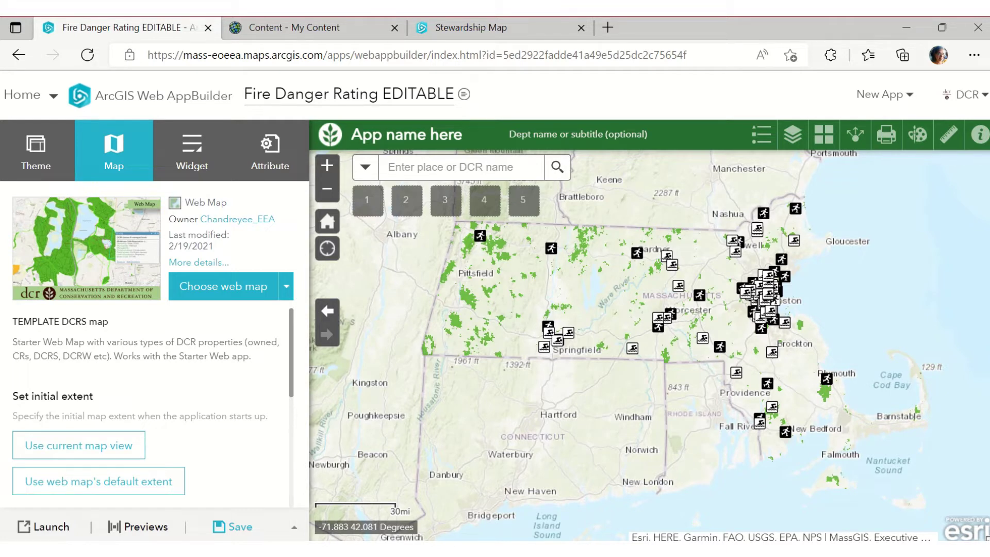
{"action": "left_click", "coordinate": [299, 30]}
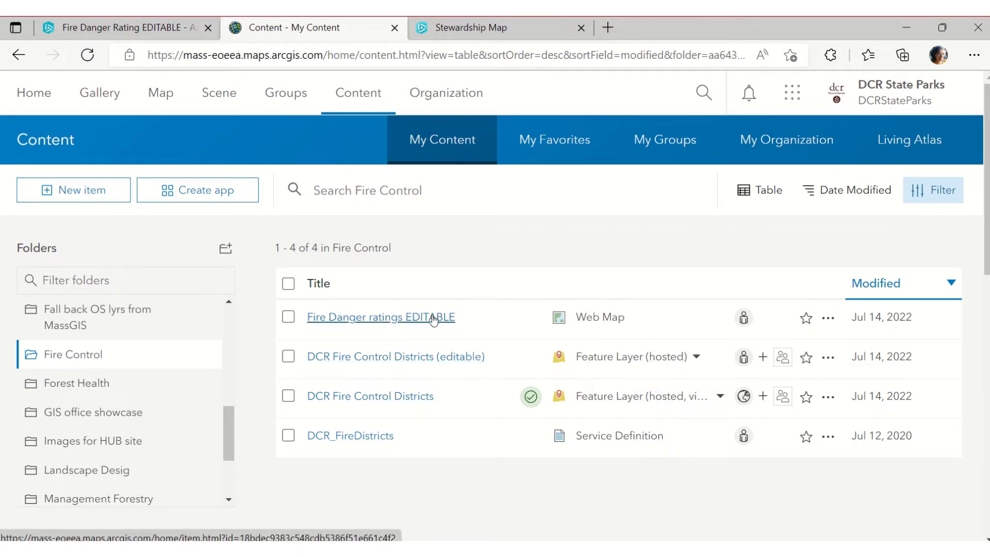
{"action": "left_click", "coordinate": [86, 54]}
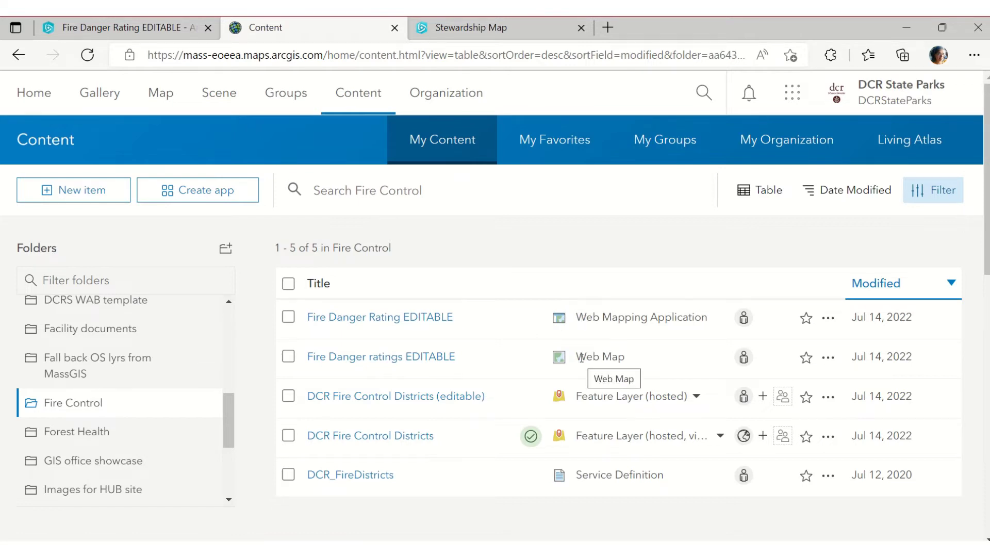
{"action": "left_click", "coordinate": [131, 38]}
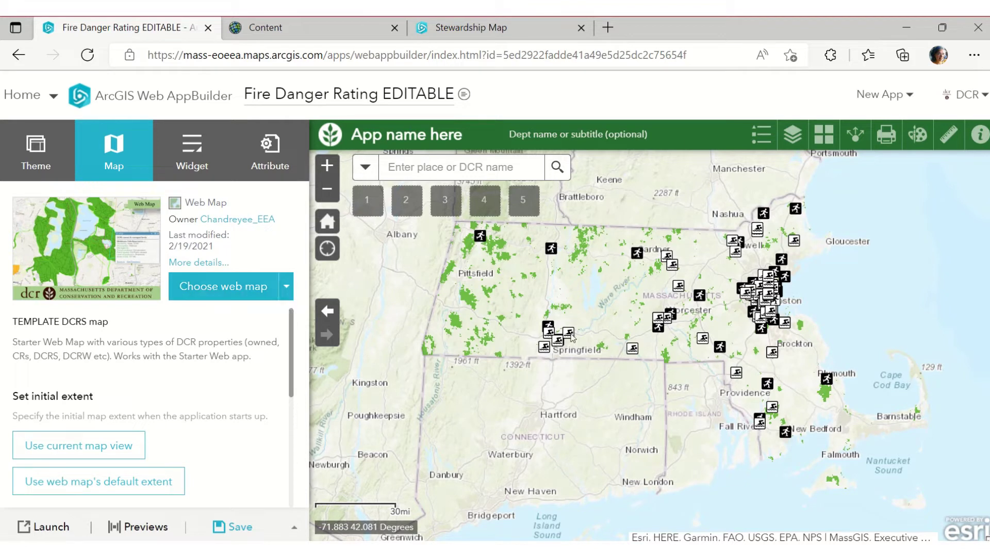
{"action": "left_click", "coordinate": [211, 288]}
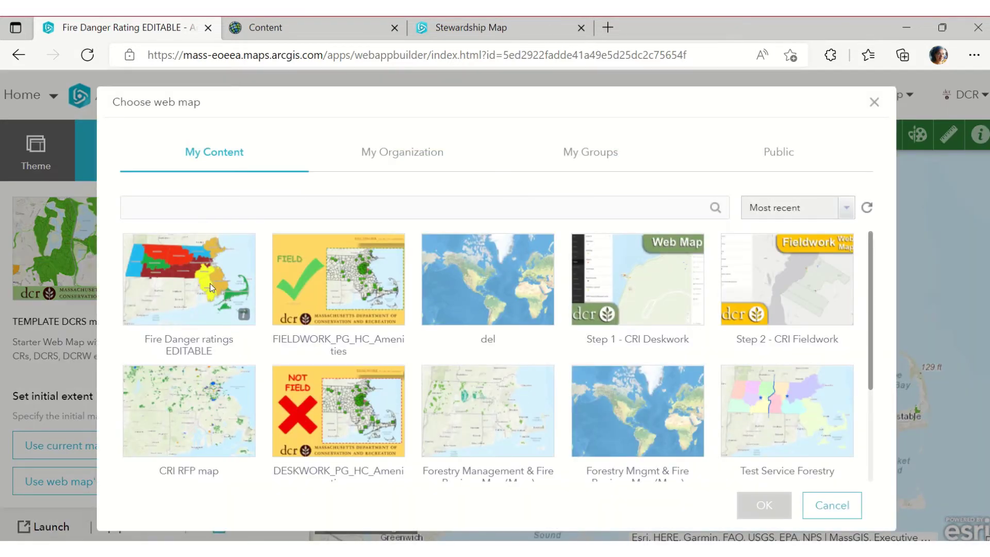
Replace the app's web map with Fire Danger ratings EDITABLE and confirm the map switch
{"action": "left_click", "coordinate": [830, 505]}
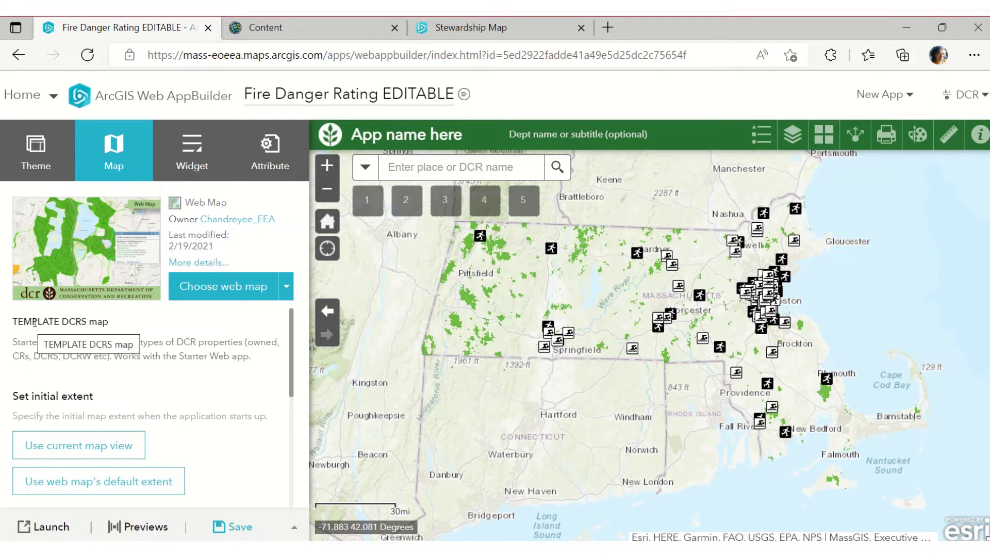
{"action": "left_click", "coordinate": [230, 299]}
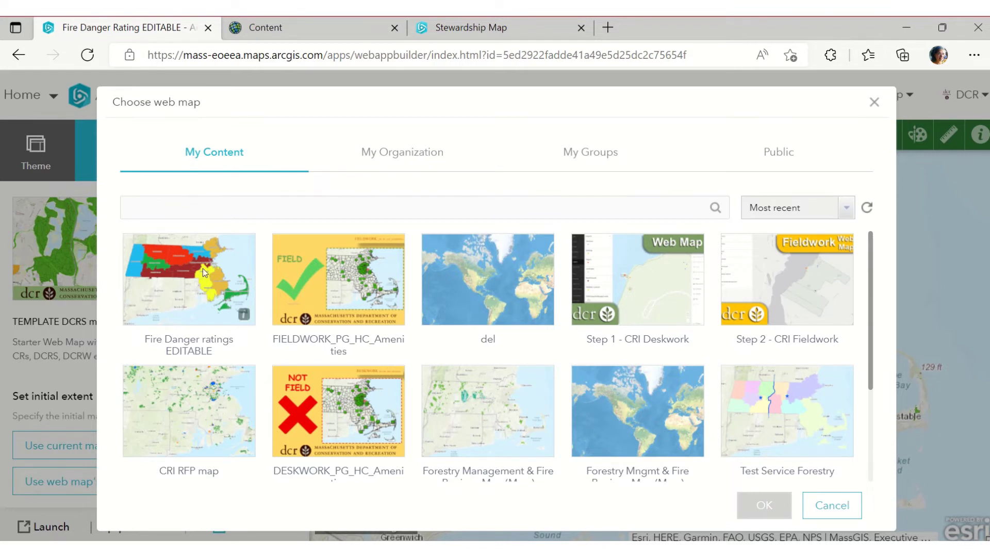
{"action": "left_click", "coordinate": [189, 320]}
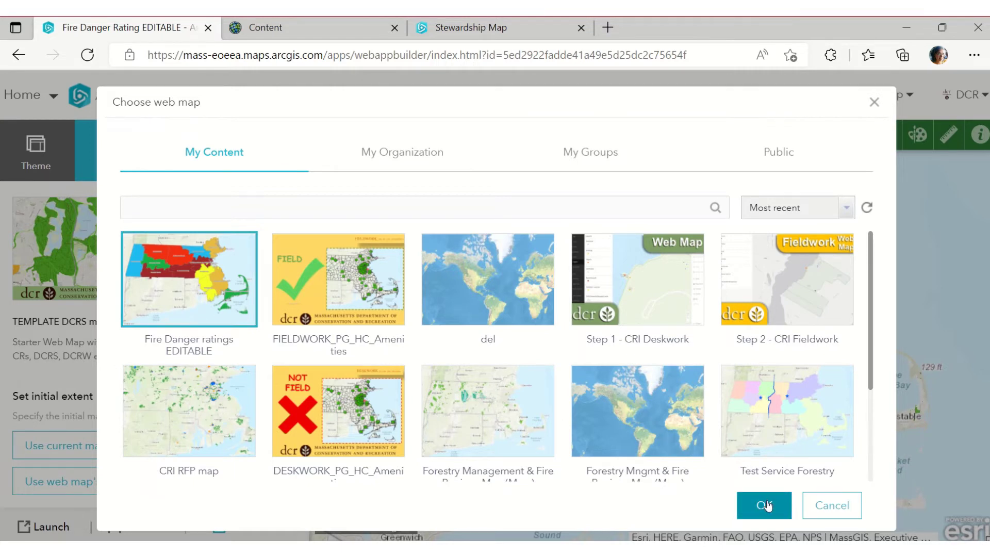
{"action": "left_click", "coordinate": [765, 505]}
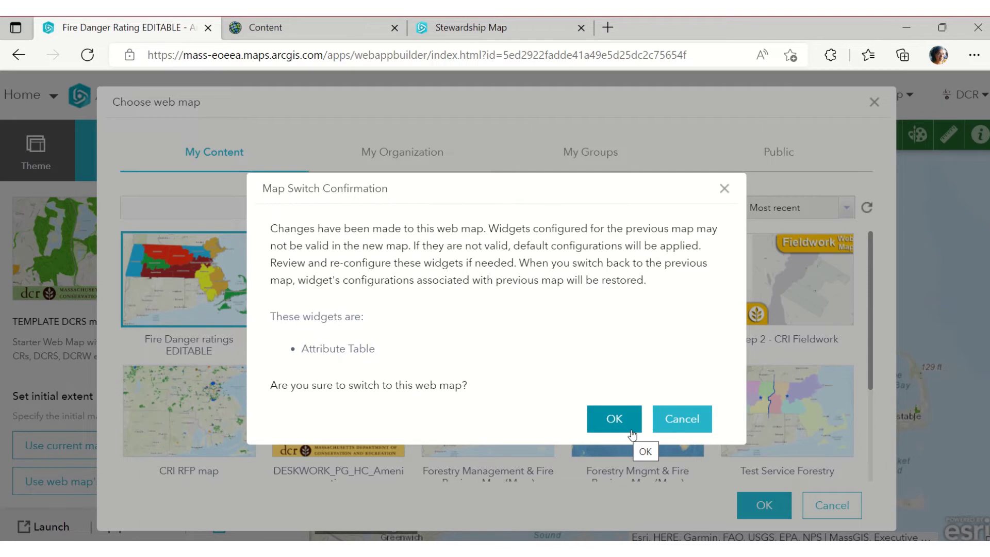
{"action": "left_click", "coordinate": [614, 419]}
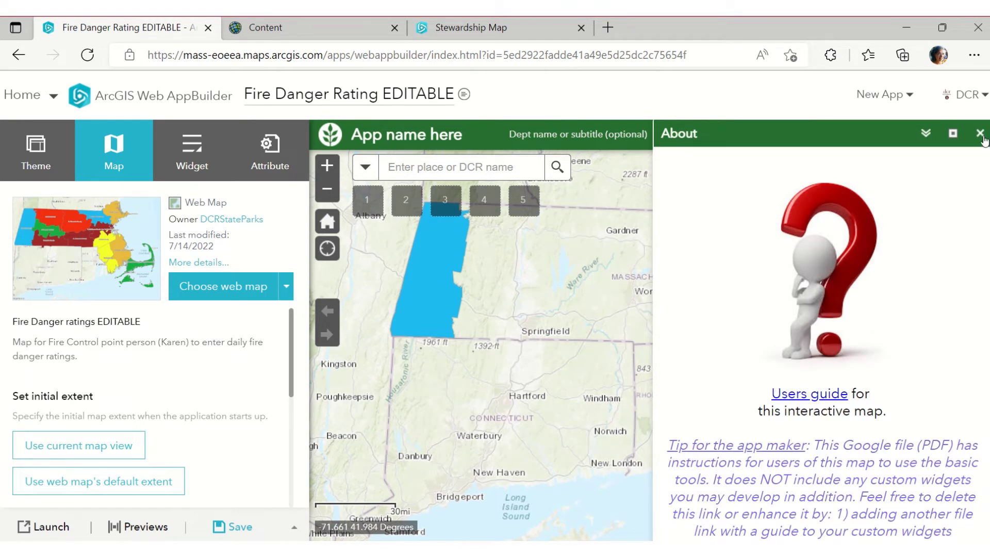
Save the app with the coloured fire control districts map and show the Widget tab
{"action": "left_click", "coordinate": [979, 134]}
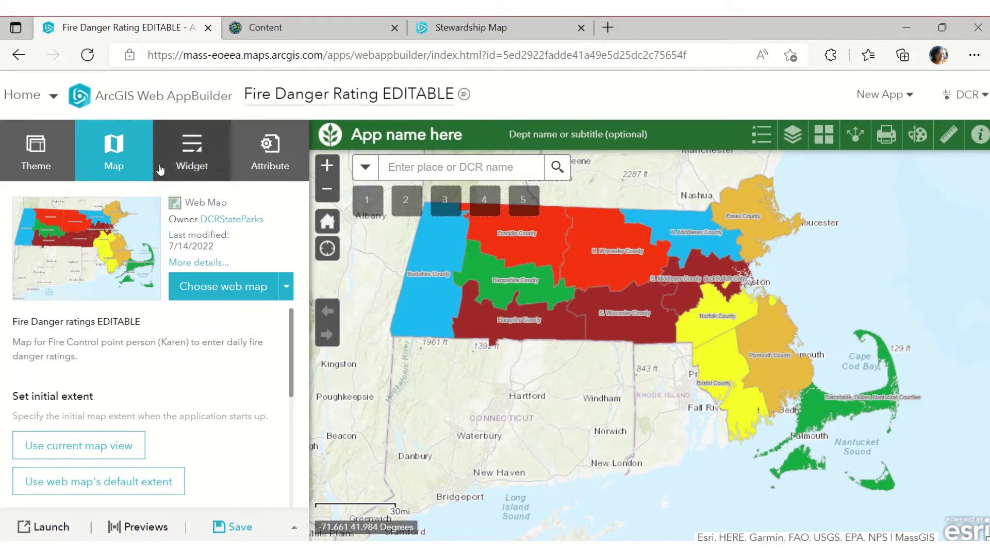
{"action": "left_click", "coordinate": [36, 155]}
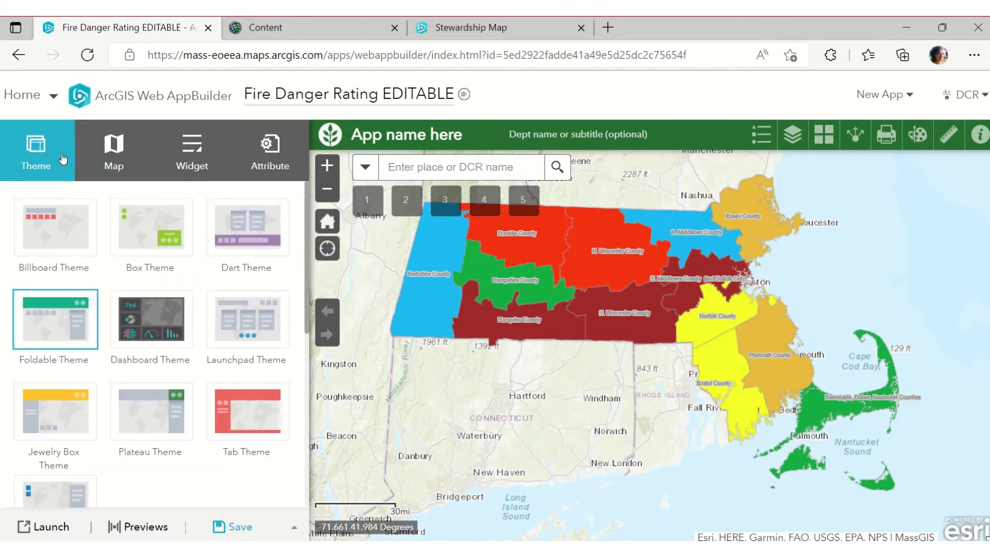
{"action": "left_click", "coordinate": [113, 150]}
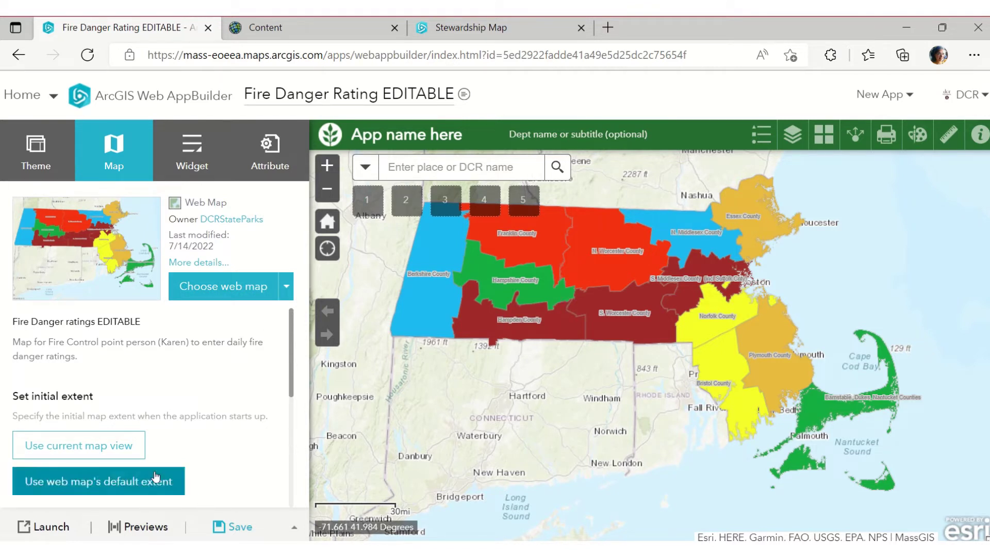
{"action": "left_click", "coordinate": [223, 531]}
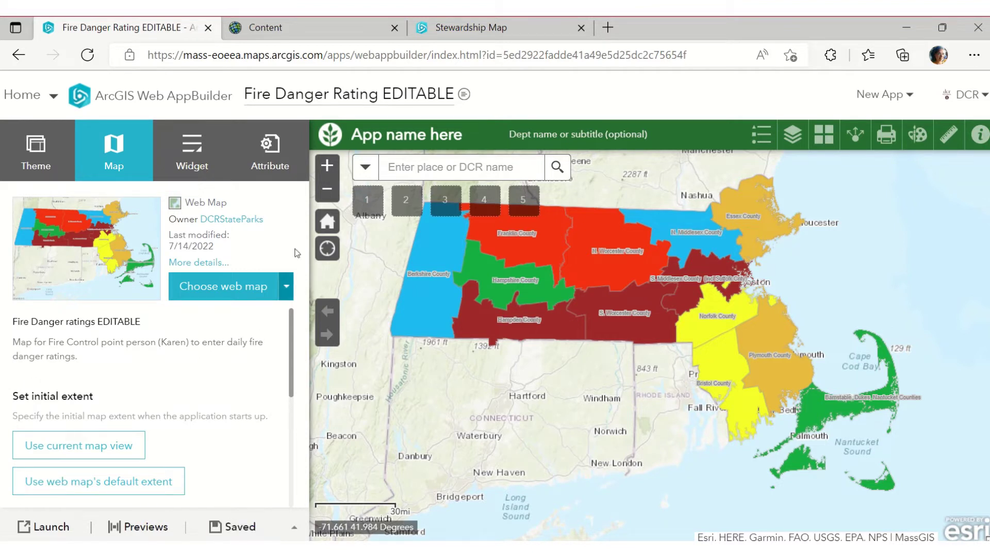
{"action": "left_click", "coordinate": [201, 146]}
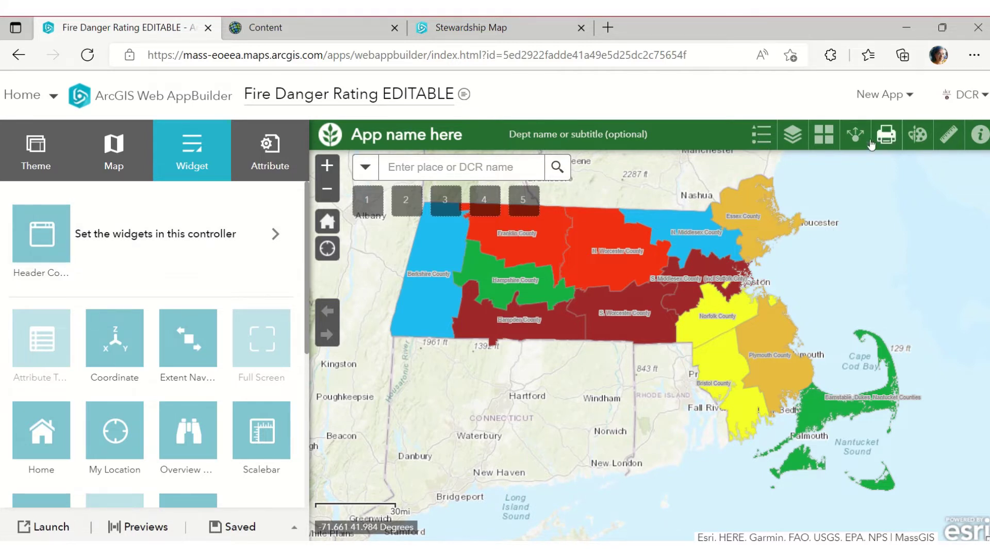
Expand the header controller's widgets: Legend, Layer List, Basemap, Share, Print, Draw, Measurement, About
{"action": "left_click", "coordinate": [53, 164]}
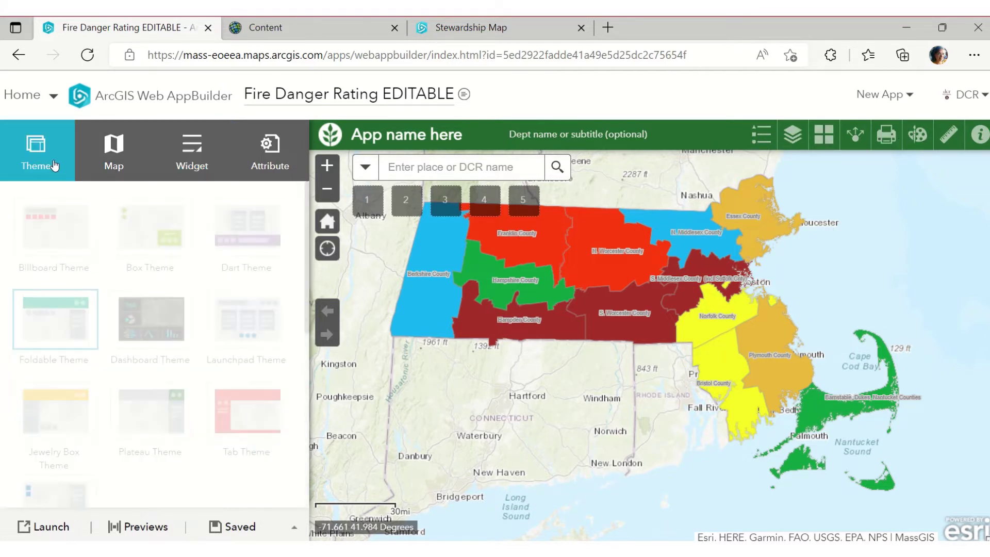
{"action": "left_click", "coordinate": [195, 158]}
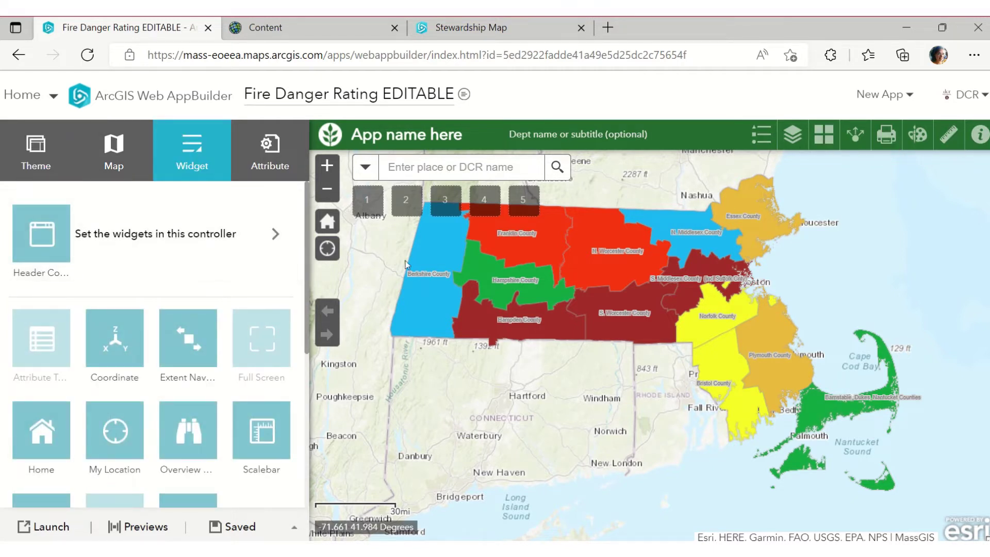
{"action": "left_click", "coordinate": [280, 245]}
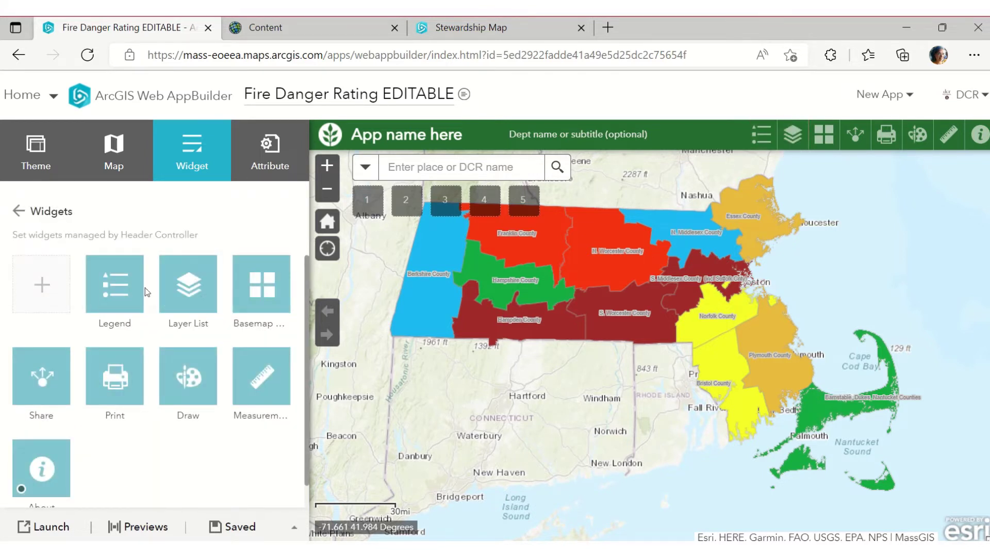
{"action": "mouse_move", "coordinate": [109, 291]}
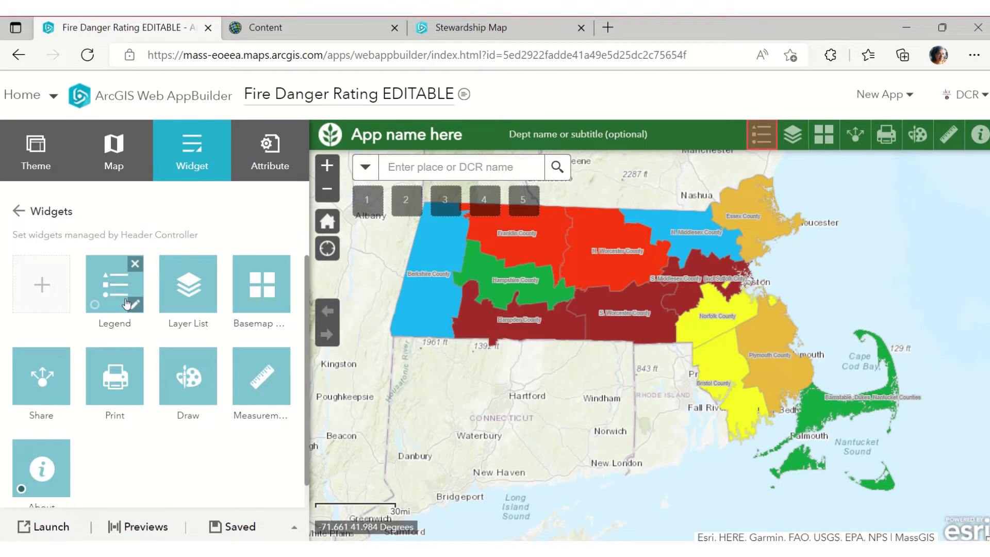
{"action": "mouse_move", "coordinate": [195, 295]}
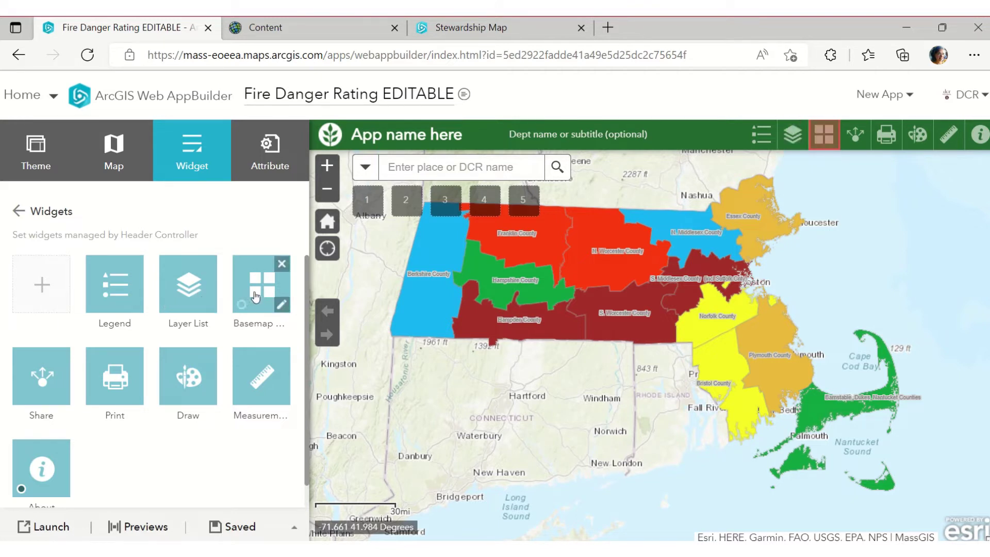
{"action": "mouse_move", "coordinate": [40, 385]}
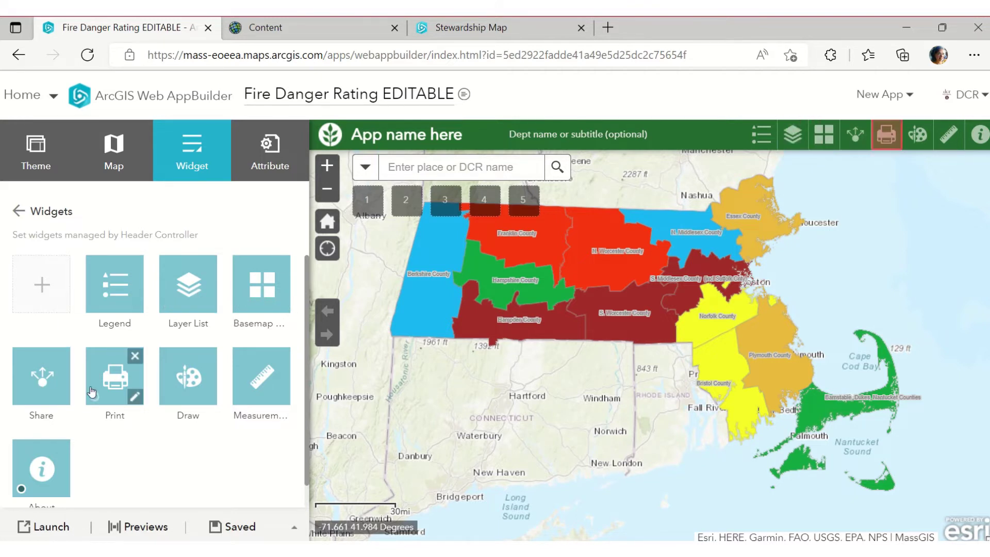
Add an Infographic widget to the header controller
{"action": "left_click", "coordinate": [48, 287]}
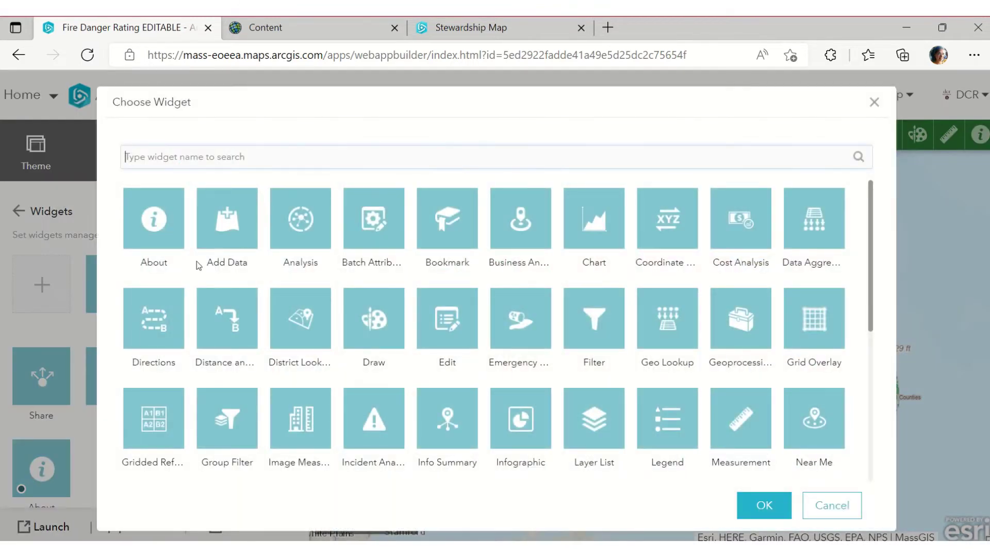
{"action": "scroll", "coordinate": [871, 241], "scroll_direction": "down", "scroll_amount": 2}
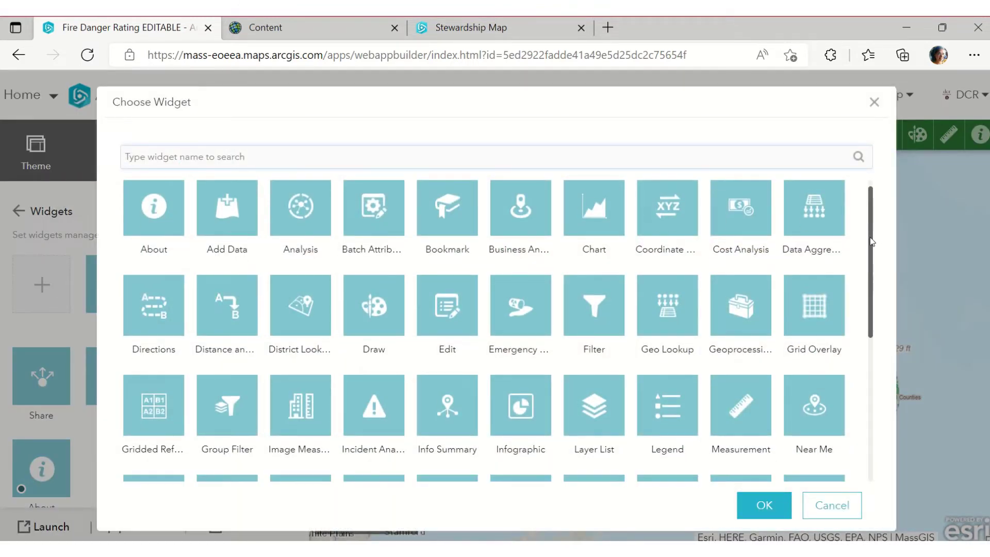
{"action": "mouse_move", "coordinate": [871, 241]}
{"action": "left_mouse_down"}
{"action": "mouse_move", "coordinate": [871, 407]}
{"action": "mouse_move", "coordinate": [876, 245]}
{"action": "left_mouse_up"}
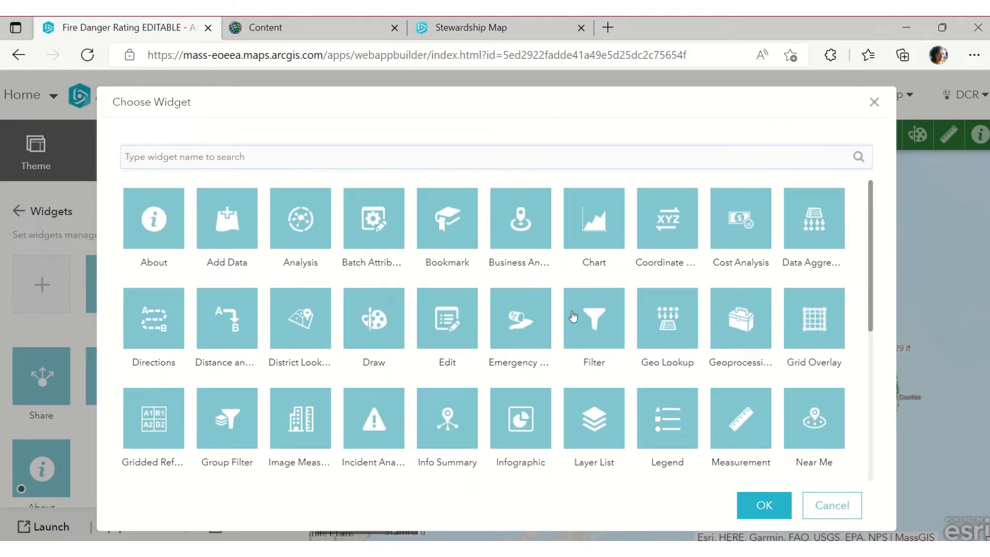
{"action": "scroll", "coordinate": [572, 315], "scroll_direction": "down", "scroll_amount": 1}
{"action": "mouse_move", "coordinate": [657, 111]}
{"action": "left_mouse_down"}
{"action": "mouse_move", "coordinate": [647, 120]}
{"action": "mouse_move", "coordinate": [466, 127]}
{"action": "mouse_move", "coordinate": [579, 125]}
{"action": "mouse_move", "coordinate": [746, 95]}
{"action": "mouse_move", "coordinate": [640, 117]}
{"action": "left_mouse_up"}
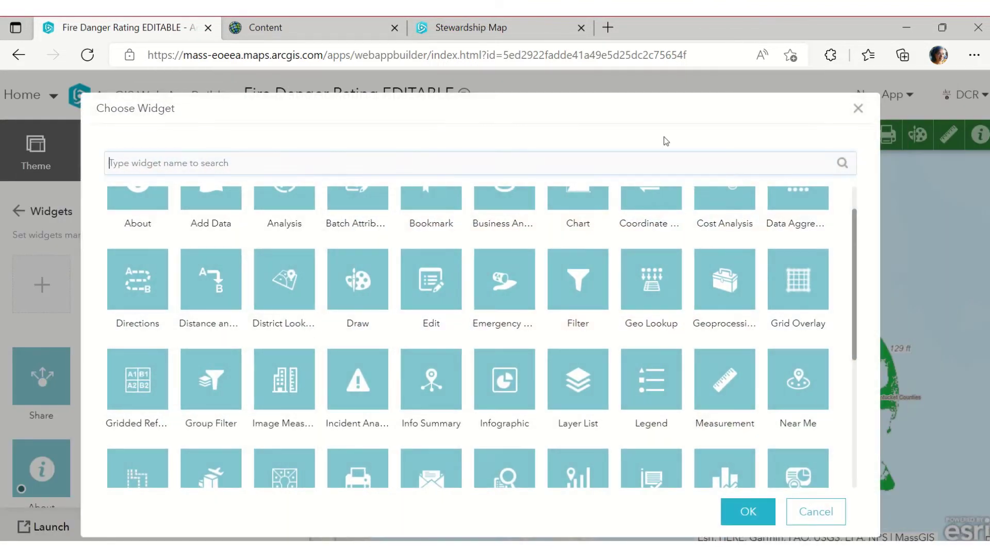
{"action": "left_click", "coordinate": [482, 356]}
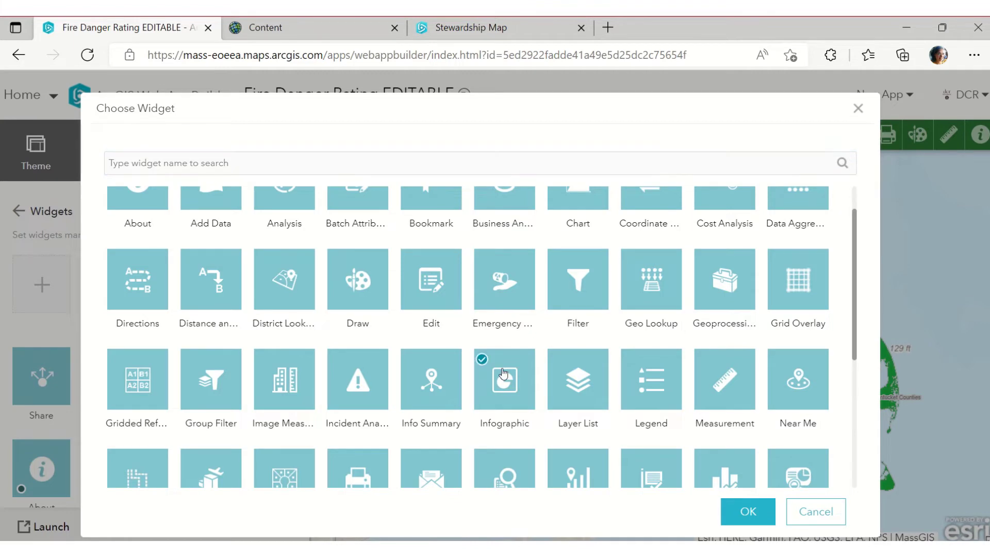
{"action": "left_click", "coordinate": [734, 505]}
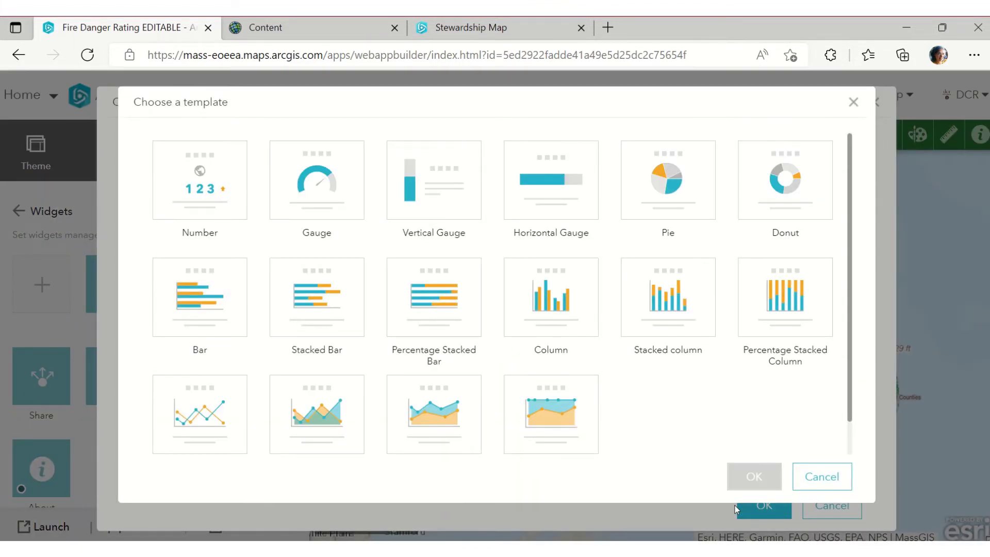
Use the Pie chart template with DCR Fire Control Districts as the data source
{"action": "left_click", "coordinate": [331, 179]}
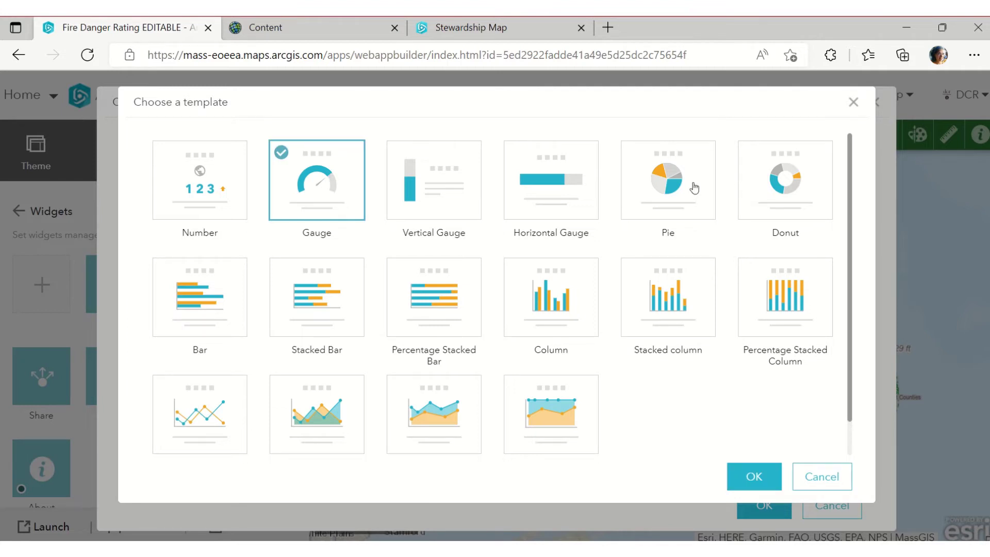
{"action": "left_click", "coordinate": [652, 182]}
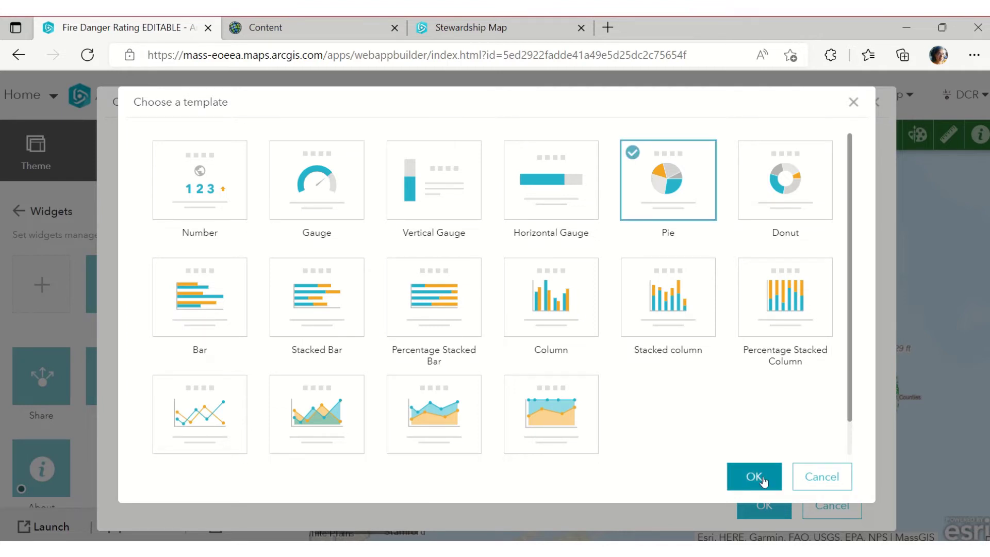
{"action": "left_click", "coordinate": [753, 476]}
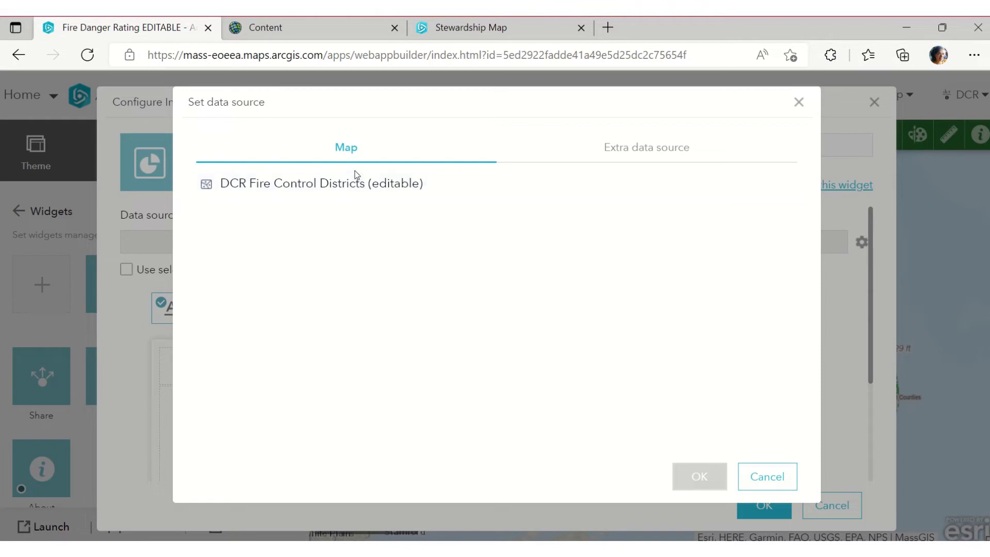
{"action": "left_click", "coordinate": [355, 183]}
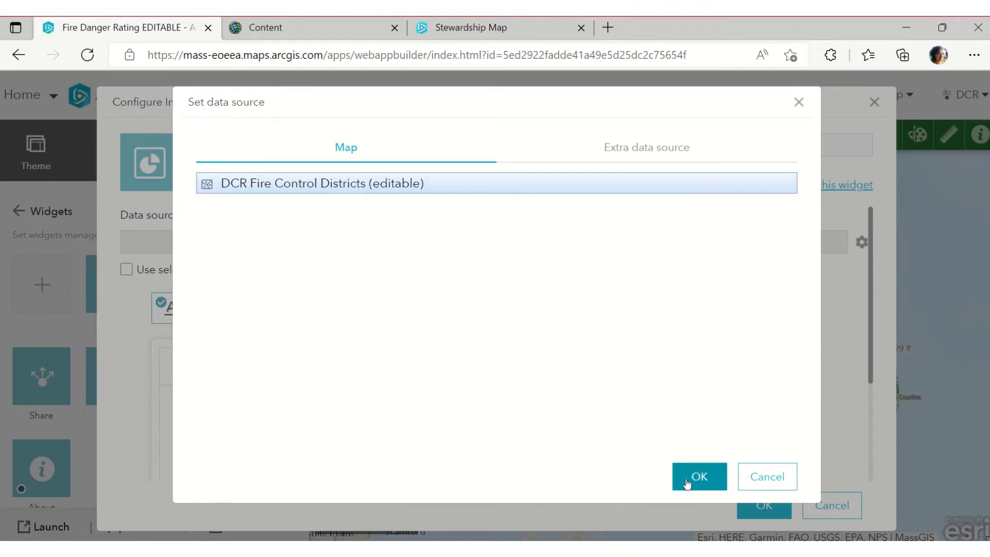
{"action": "left_click", "coordinate": [686, 482]}
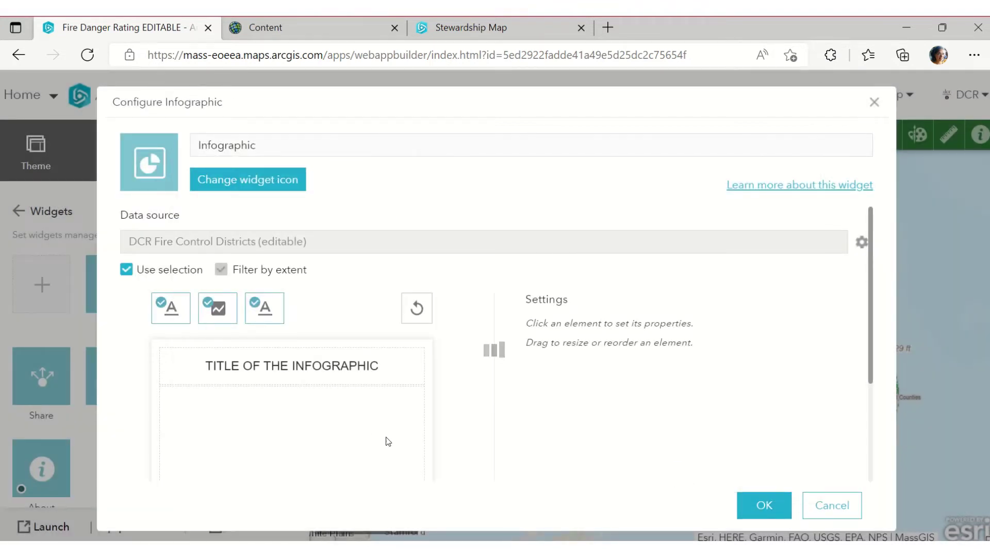
Configure the pie to display values by Fire danger rating, summing the DistNum field
{"action": "scroll", "coordinate": [483, 360], "scroll_direction": "down", "scroll_amount": 1}
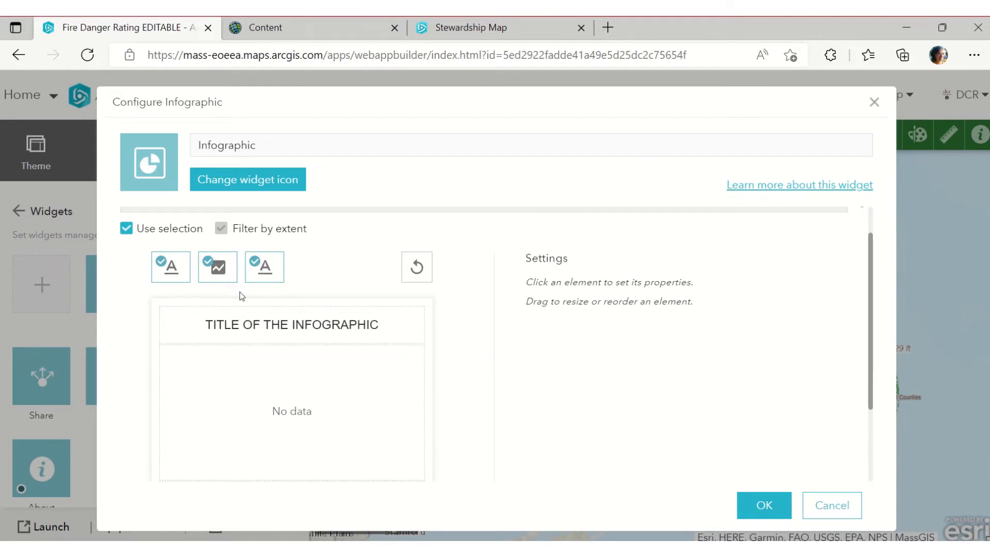
{"action": "left_click", "coordinate": [348, 405]}
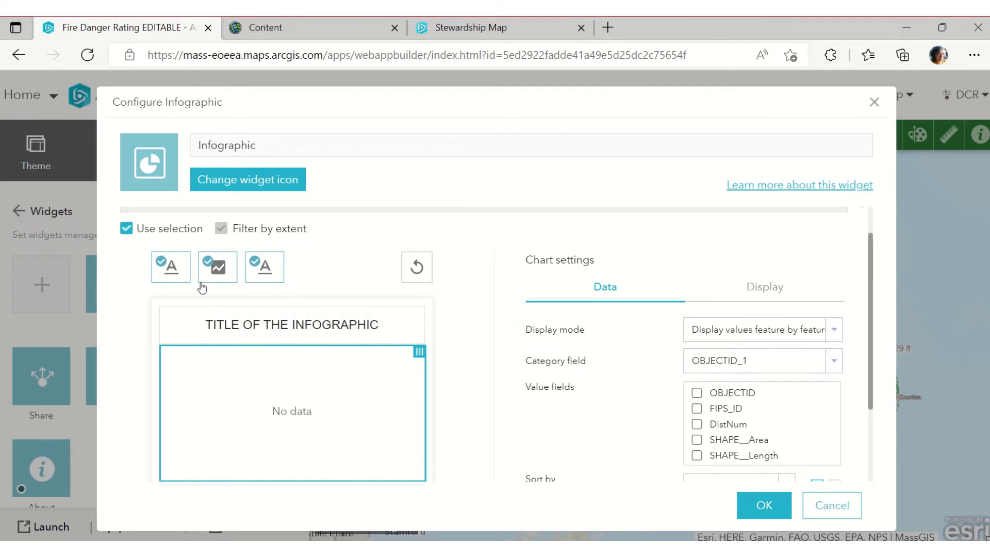
{"action": "left_click", "coordinate": [833, 330]}
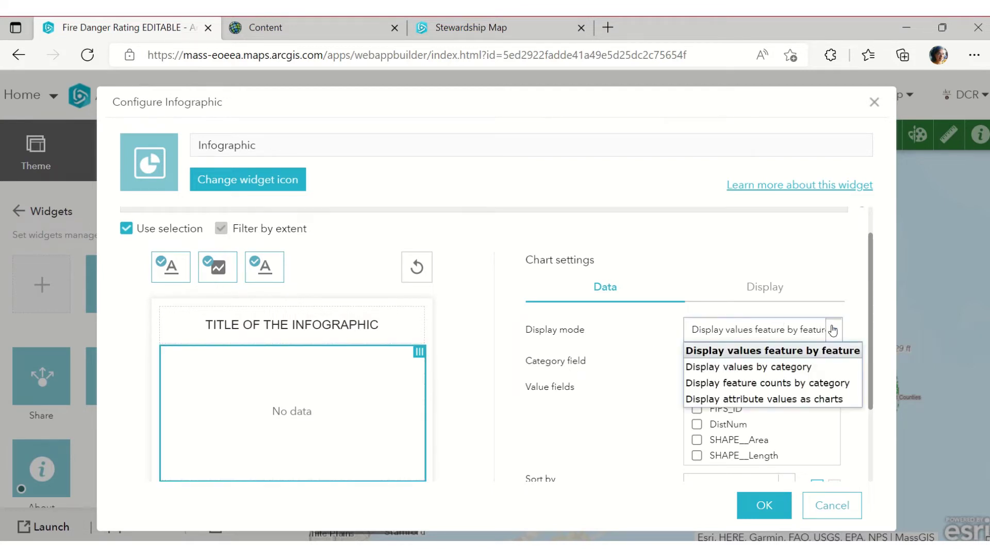
{"action": "left_click", "coordinate": [818, 365]}
{"action": "left_click", "coordinate": [831, 364]}
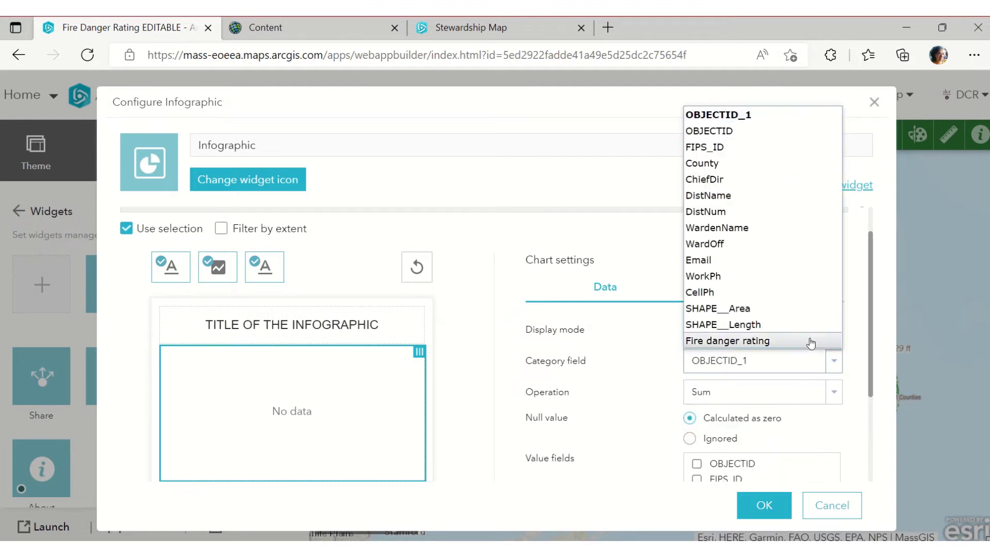
{"action": "left_click", "coordinate": [778, 342]}
{"action": "left_click", "coordinate": [833, 392]}
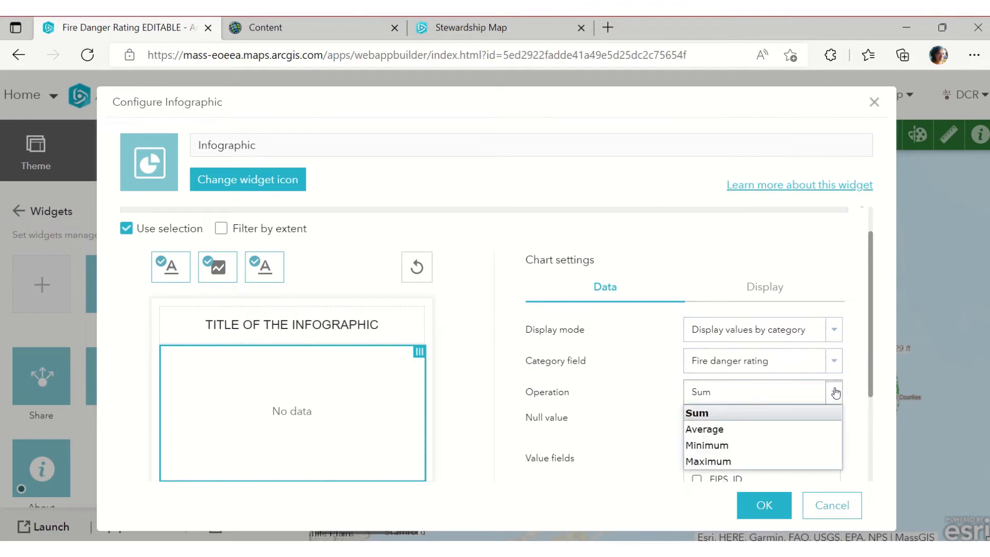
{"action": "left_click", "coordinate": [818, 377]}
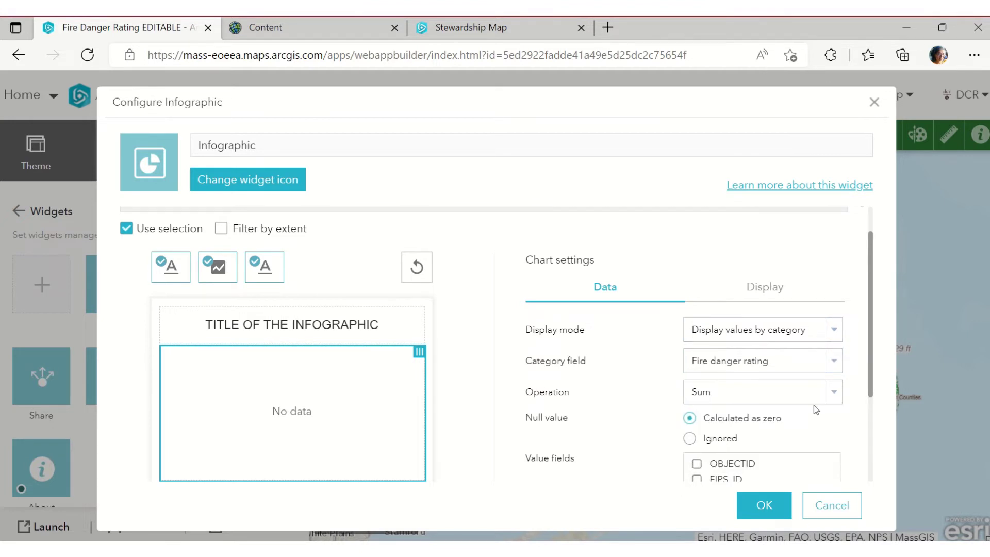
{"action": "scroll", "coordinate": [814, 405], "scroll_direction": "down", "scroll_amount": 3}
{"action": "scroll", "coordinate": [814, 409], "scroll_direction": "down", "scroll_amount": 1}
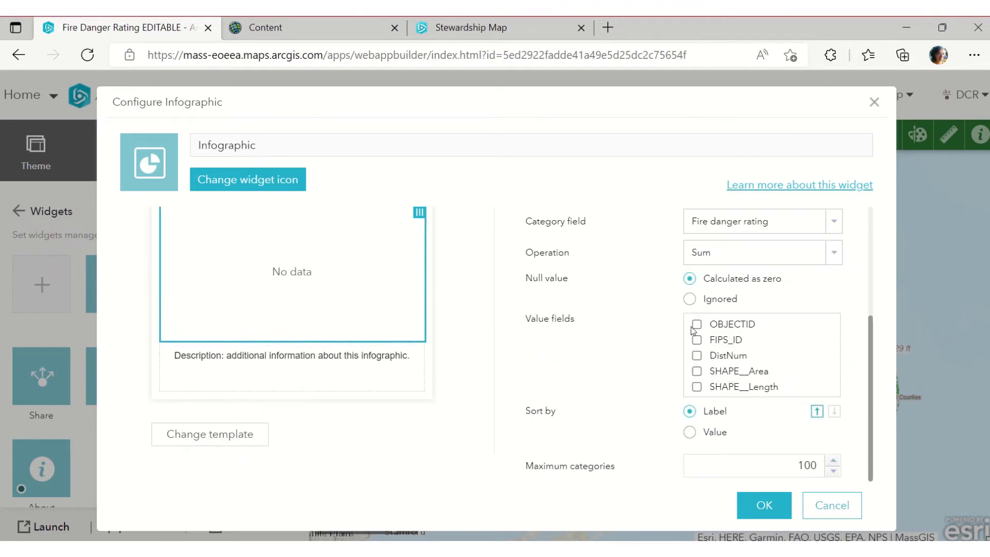
{"action": "left_click", "coordinate": [696, 355]}
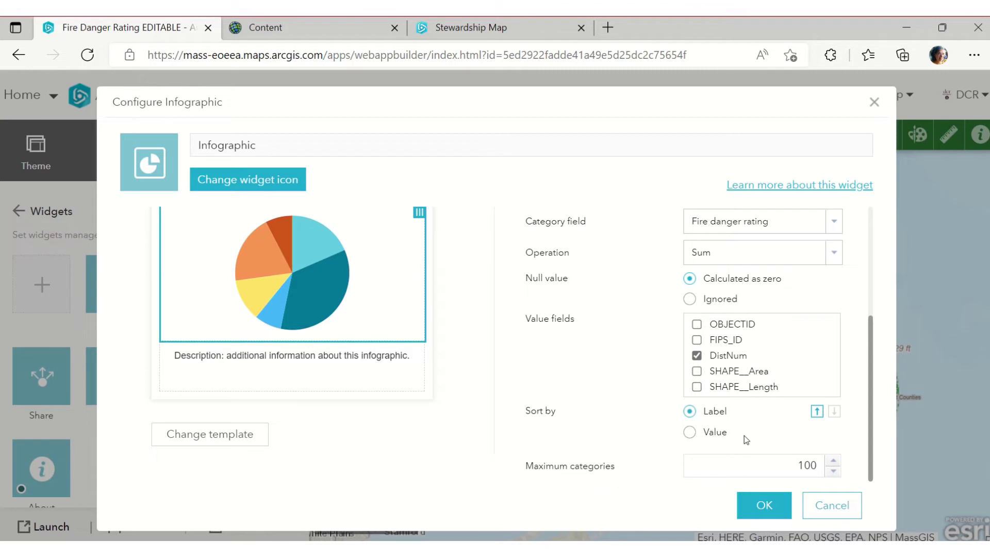
{"action": "scroll", "coordinate": [756, 344], "scroll_direction": "up", "scroll_amount": 1}
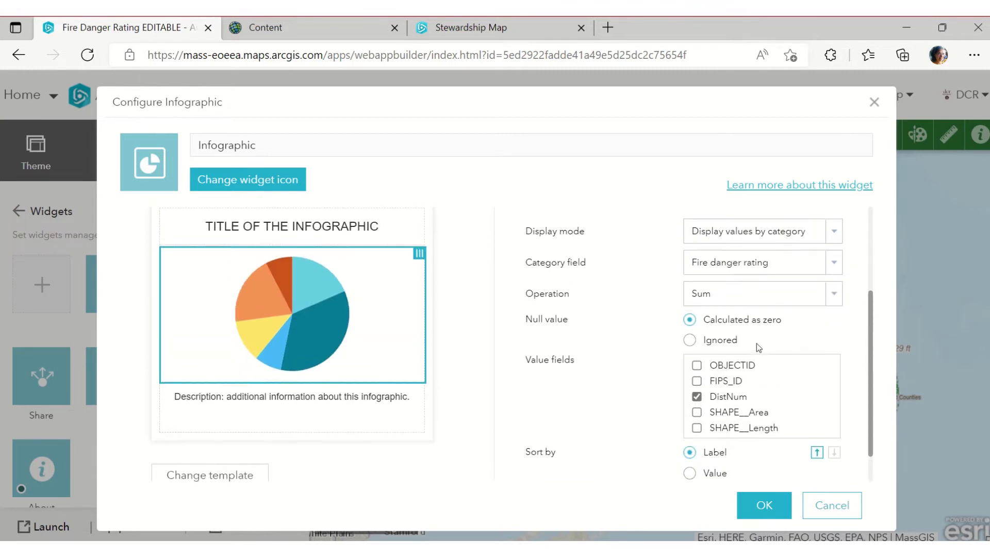
{"action": "left_click", "coordinate": [834, 295]}
{"action": "left_click", "coordinate": [834, 296]}
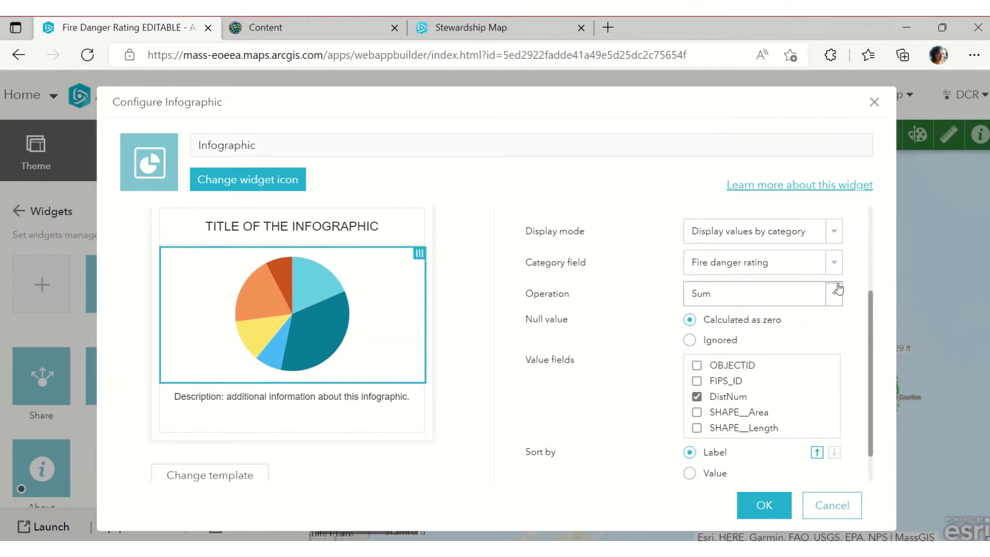
{"action": "left_click", "coordinate": [833, 231]}
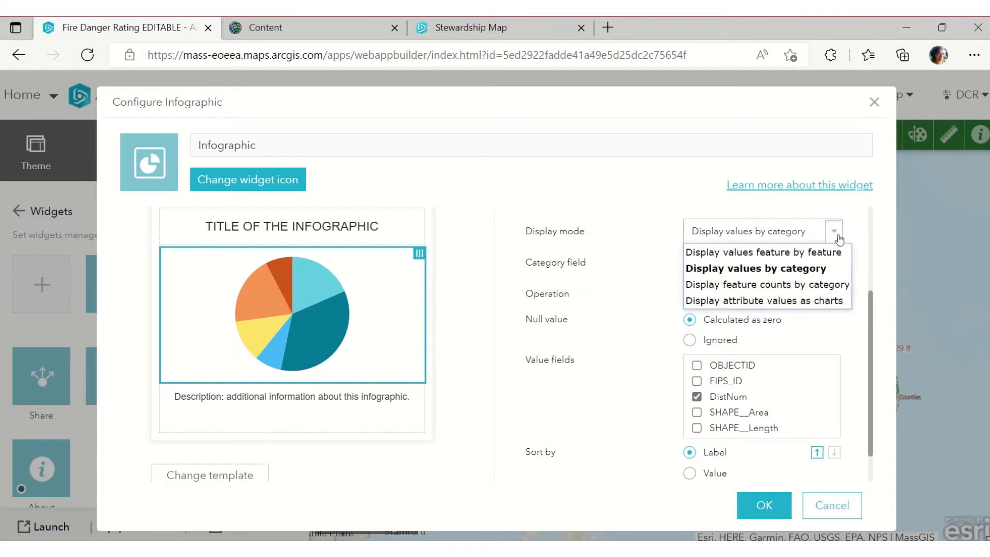
Switch the pie to feature counts by category, trying DistNum before Fire danger rating
{"action": "left_click", "coordinate": [813, 288]}
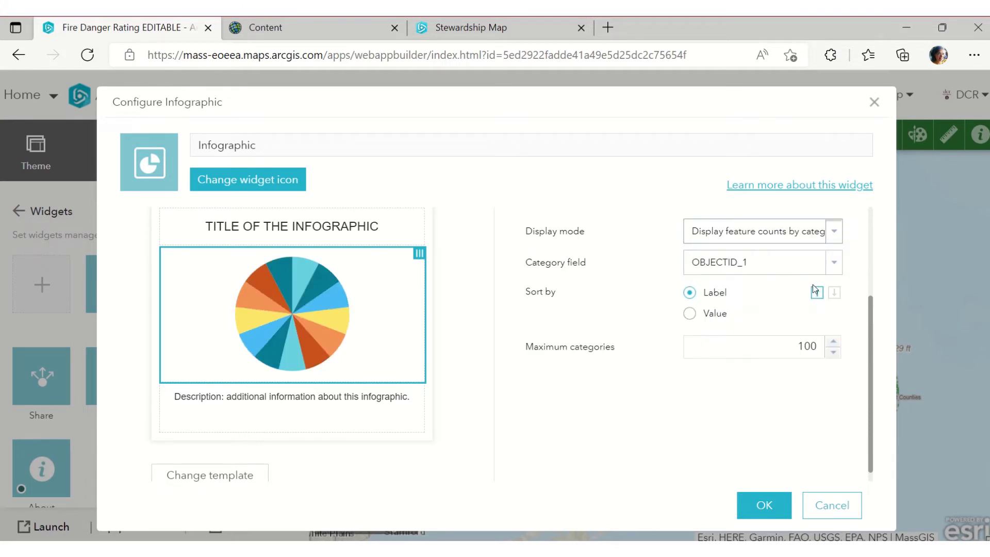
{"action": "left_click", "coordinate": [831, 263]}
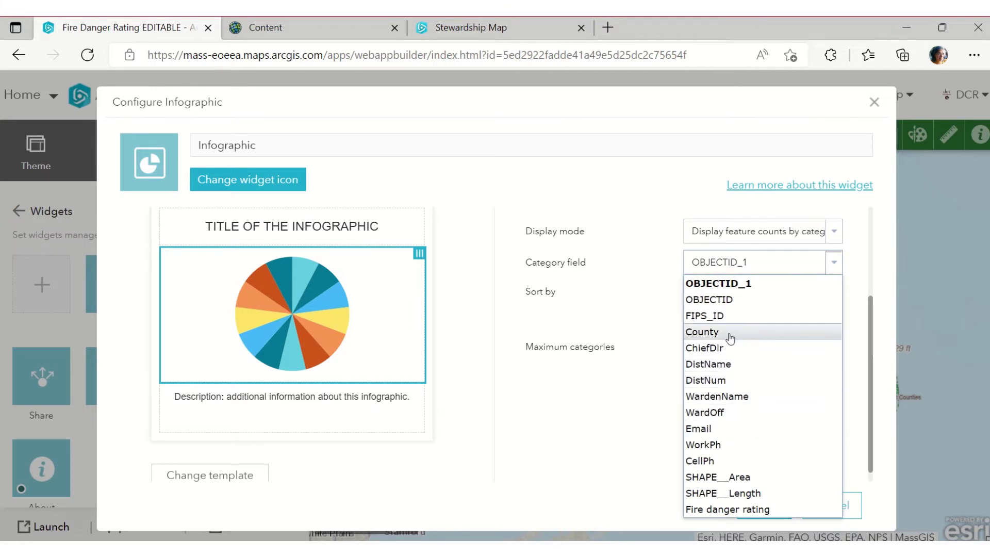
{"action": "left_click", "coordinate": [727, 381]}
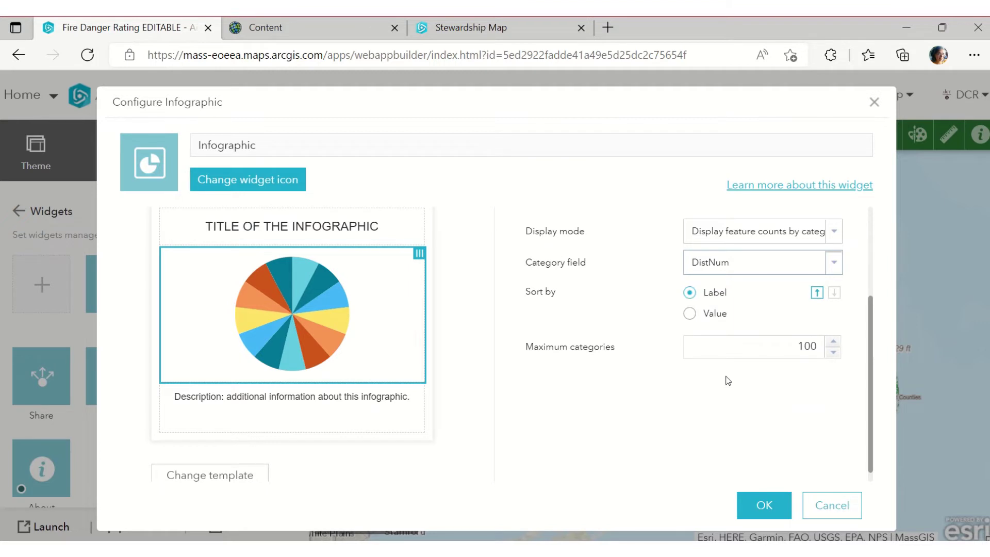
{"action": "left_click", "coordinate": [835, 261]}
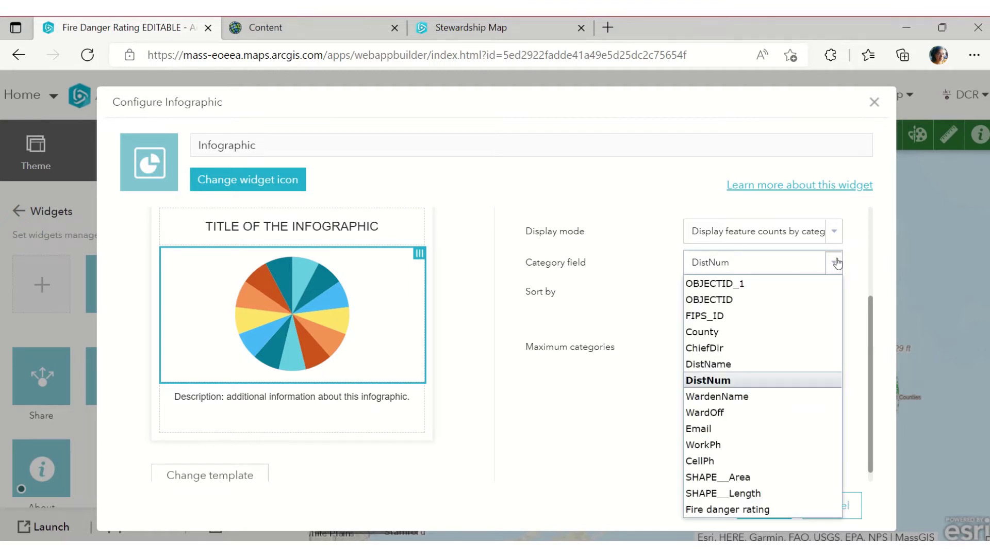
{"action": "left_click", "coordinate": [767, 509]}
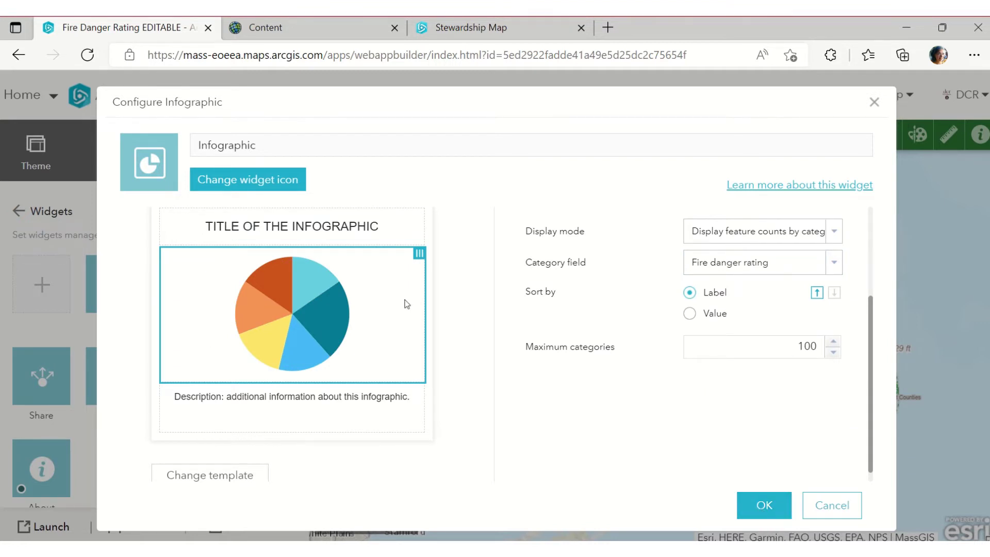
{"action": "scroll", "coordinate": [330, 343], "scroll_direction": "down", "scroll_amount": 1}
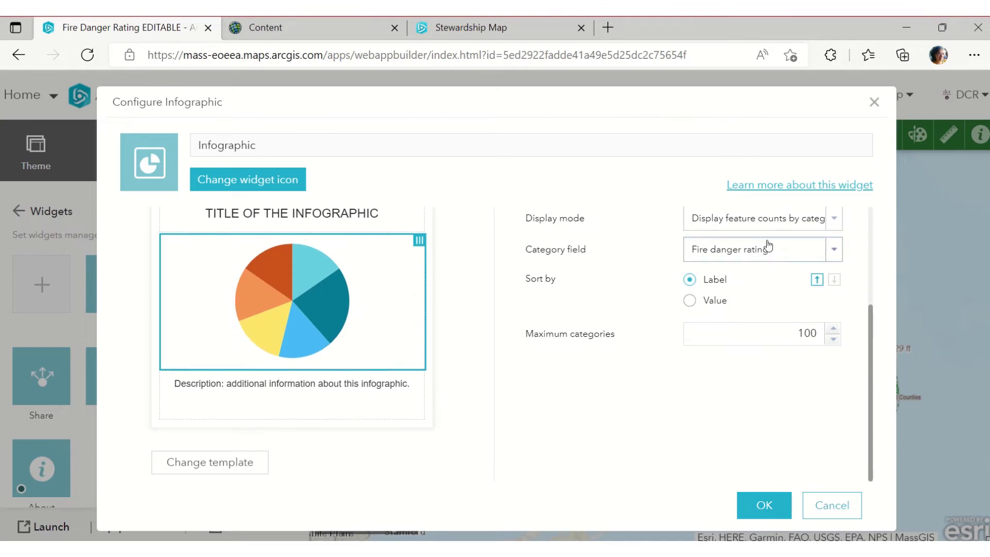
{"action": "left_click", "coordinate": [839, 251]}
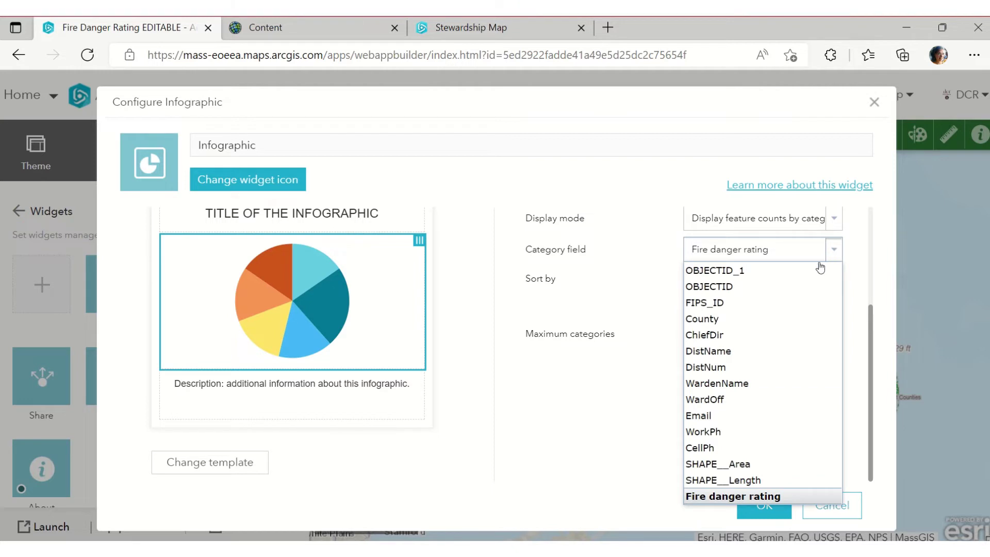
{"action": "left_click", "coordinate": [756, 496]}
Settle on feature counts grouped by Fire danger rating and confirm the infographic settings
{"action": "scroll", "coordinate": [819, 253], "scroll_direction": "up", "scroll_amount": 1}
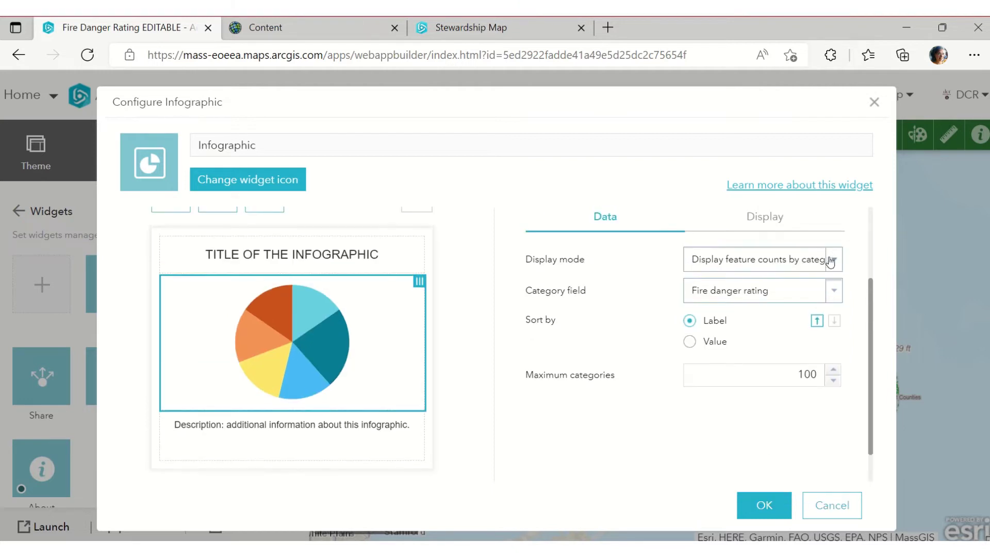
{"action": "left_click", "coordinate": [831, 261]}
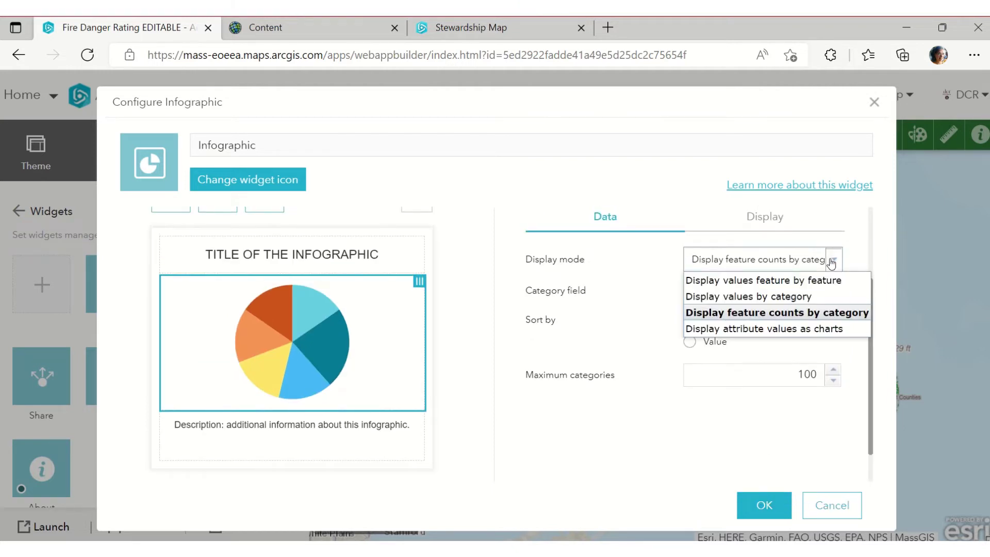
{"action": "left_click", "coordinate": [818, 296]}
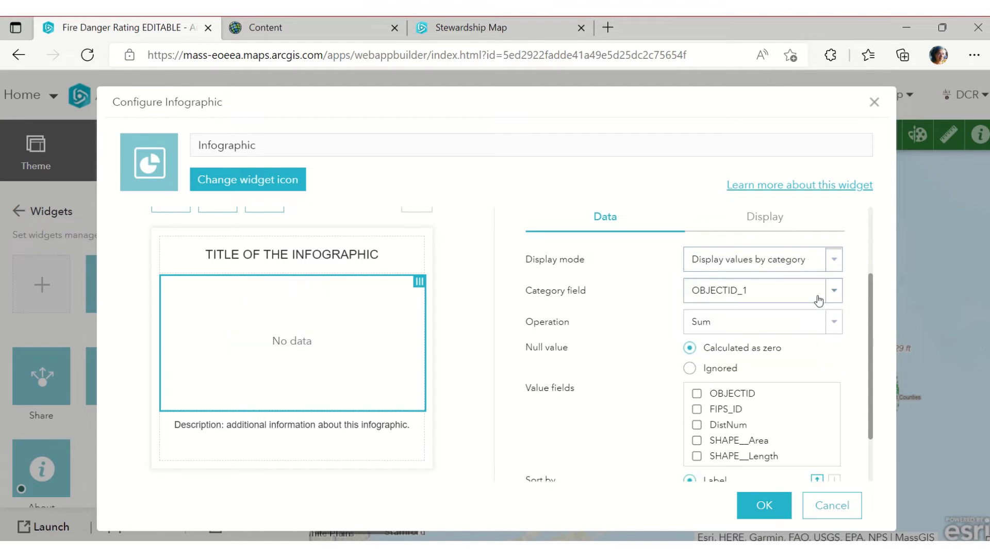
{"action": "left_click", "coordinate": [833, 296]}
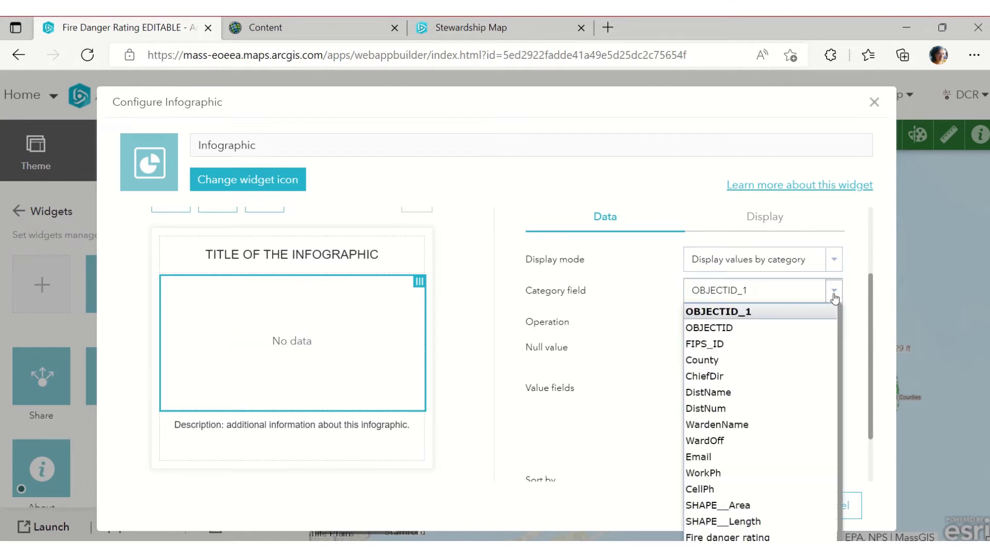
{"action": "left_click", "coordinate": [753, 537]}
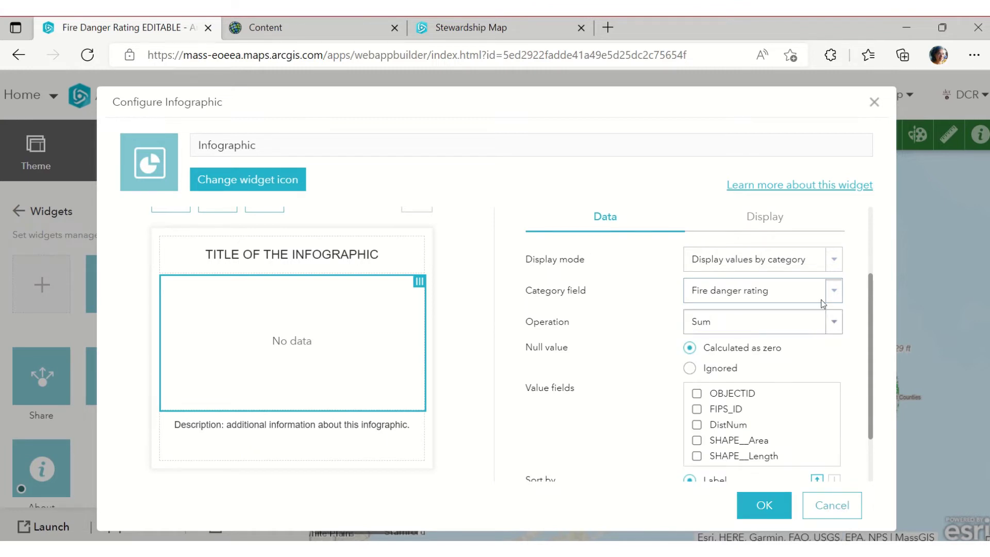
{"action": "left_click", "coordinate": [835, 260]}
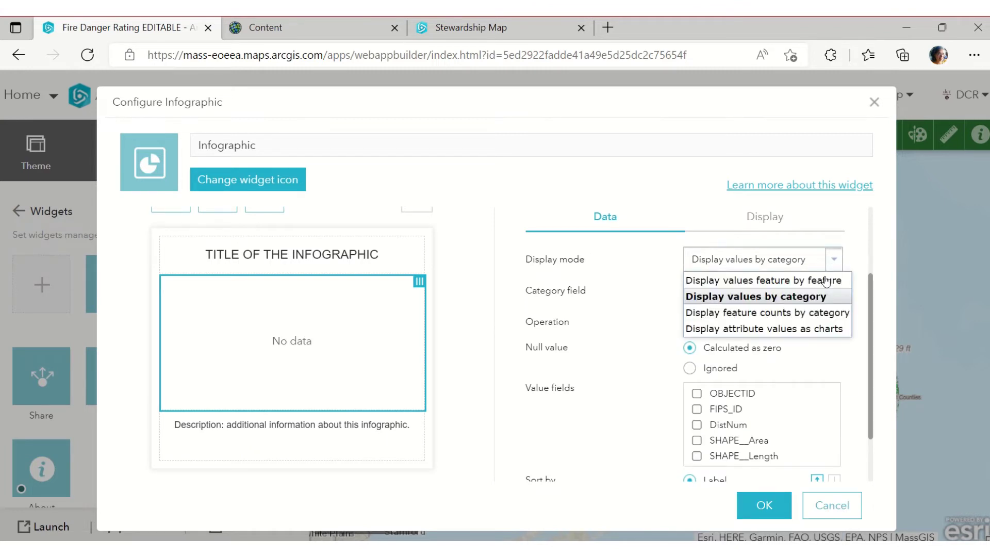
{"action": "left_click", "coordinate": [820, 315]}
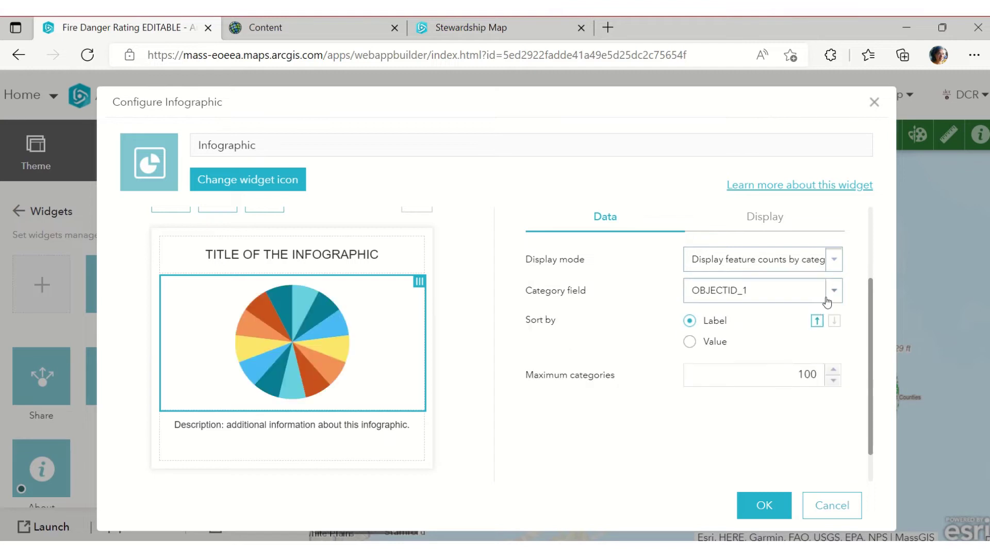
{"action": "left_click", "coordinate": [827, 291]}
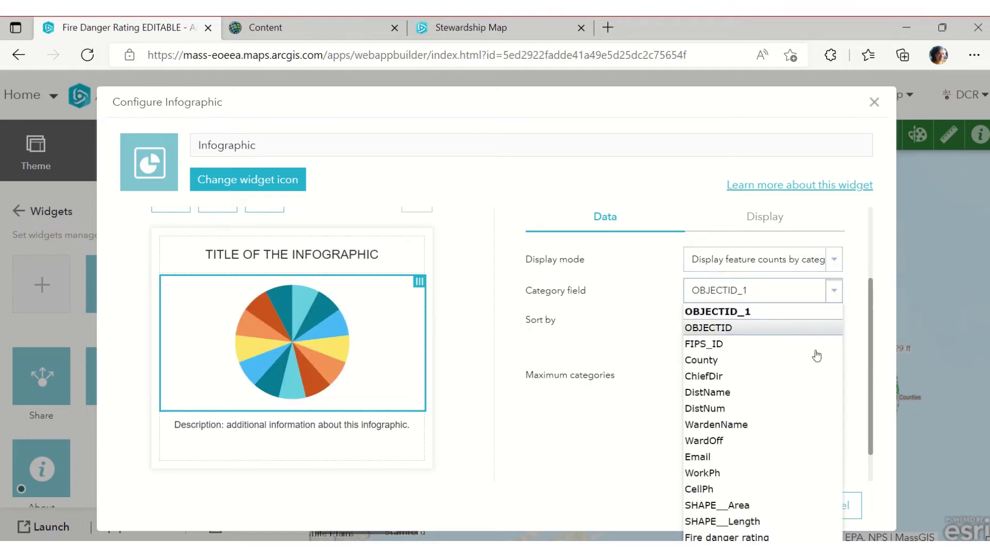
{"action": "left_click", "coordinate": [760, 536]}
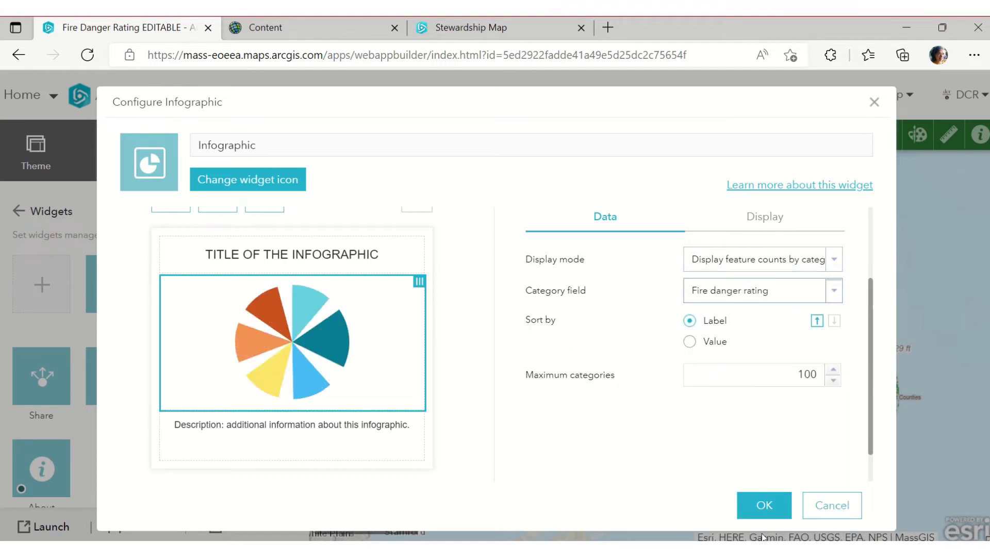
{"action": "left_click", "coordinate": [759, 507]}
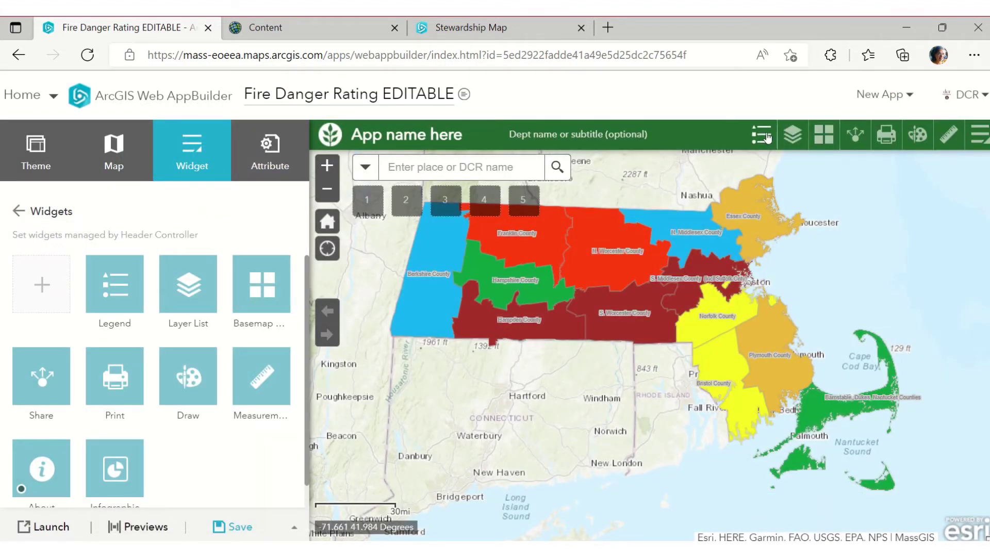
Drag the Infographic widget ahead of Legend into the first header slot
{"action": "scroll", "coordinate": [113, 453], "scroll_direction": "down", "scroll_amount": 1}
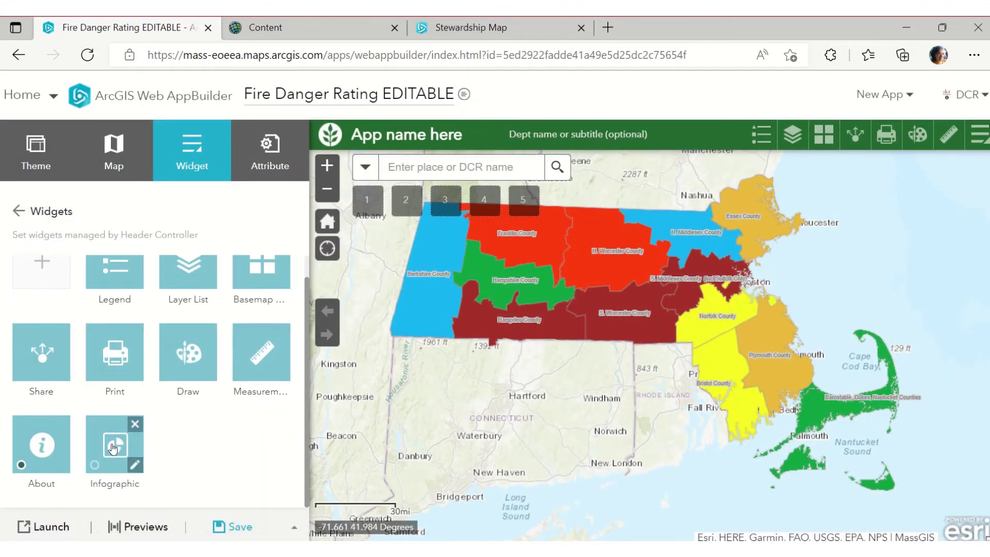
{"action": "mouse_move", "coordinate": [114, 447]}
{"action": "left_mouse_down"}
{"action": "mouse_move", "coordinate": [77, 273]}
{"action": "mouse_move", "coordinate": [154, 341]}
{"action": "mouse_move", "coordinate": [188, 343]}
{"action": "mouse_move", "coordinate": [106, 338]}
{"action": "mouse_move", "coordinate": [152, 340]}
{"action": "mouse_move", "coordinate": [140, 287]}
{"action": "mouse_move", "coordinate": [152, 282]}
{"action": "left_mouse_up"}
{"action": "scroll", "coordinate": [165, 457], "scroll_direction": "up", "scroll_amount": 1}
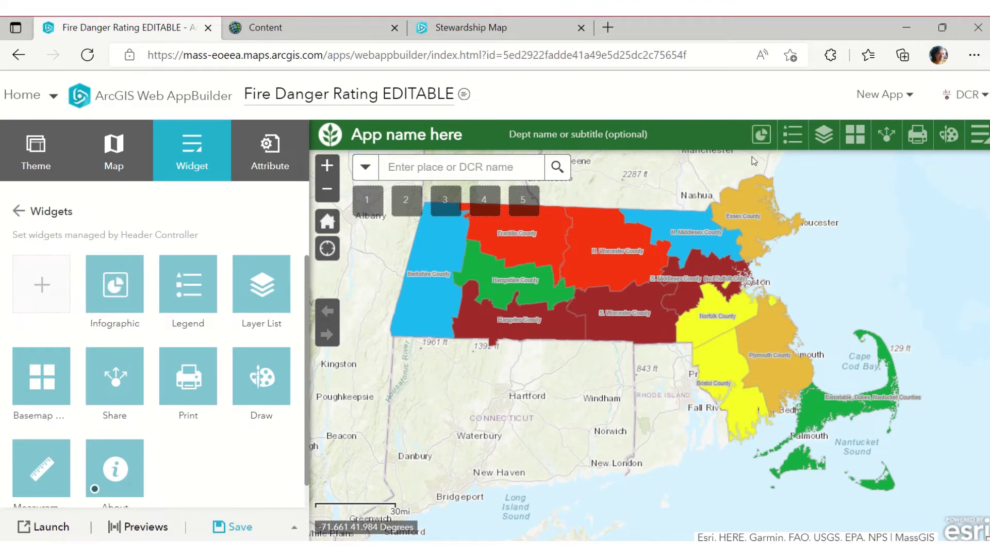
Preview the Infographic pie chart, checking district counts for each fire danger rating slice
{"action": "left_click", "coordinate": [765, 143]}
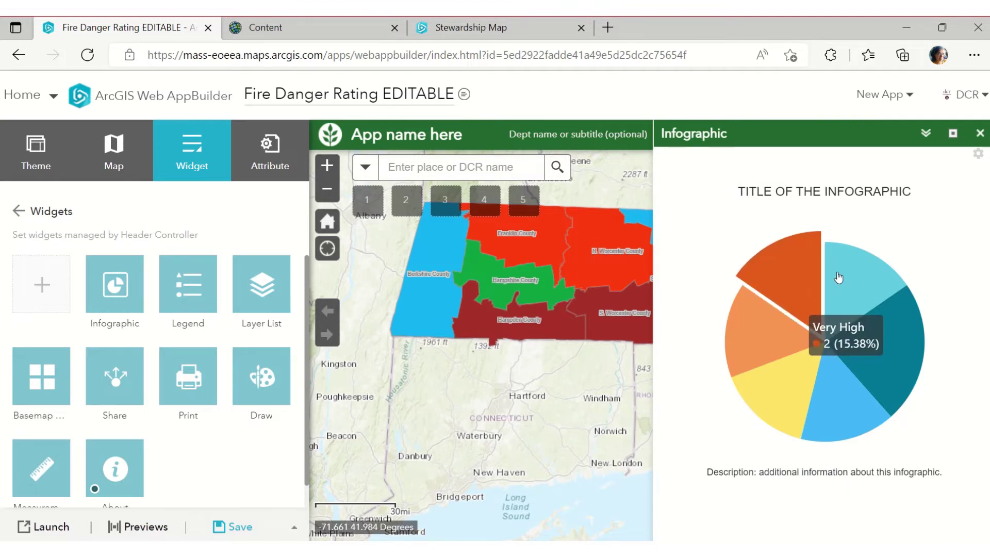
{"action": "mouse_move", "coordinate": [807, 298]}
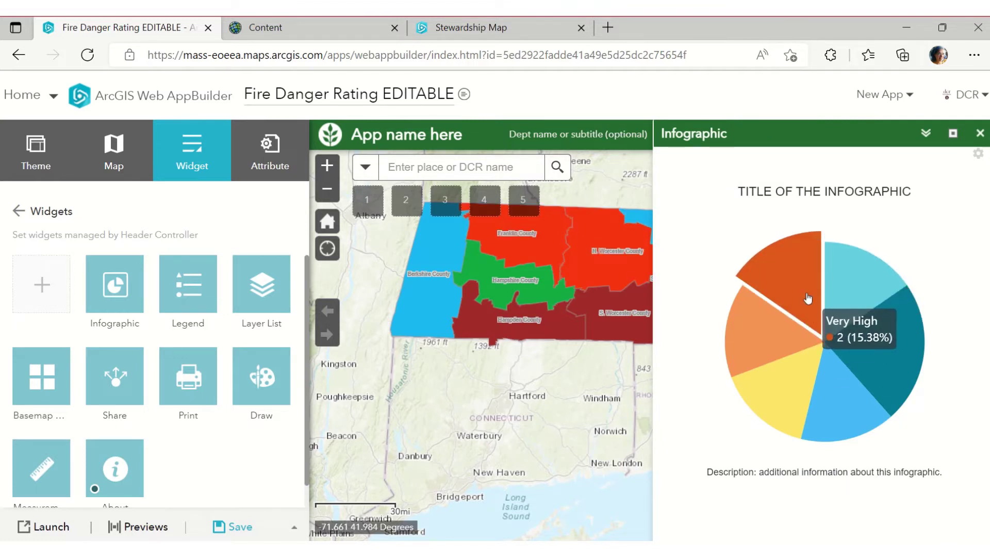
{"action": "mouse_move", "coordinate": [845, 285]}
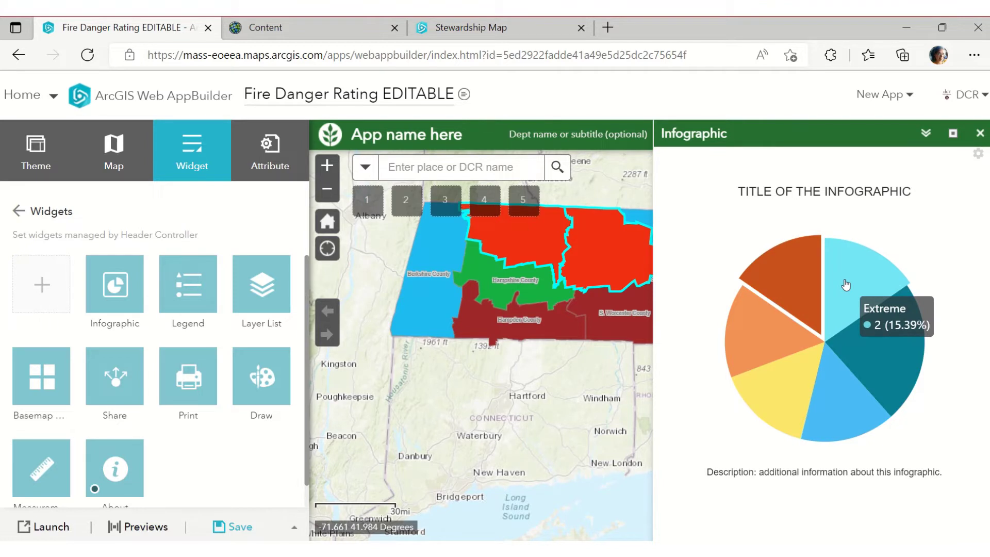
{"action": "left_click", "coordinate": [845, 285]}
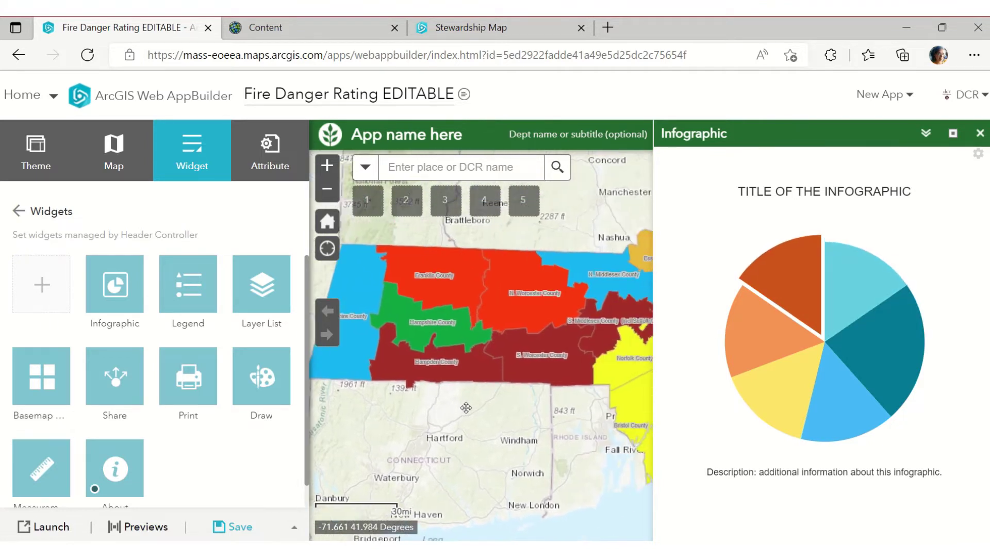
{"action": "mouse_move", "coordinate": [807, 291]}
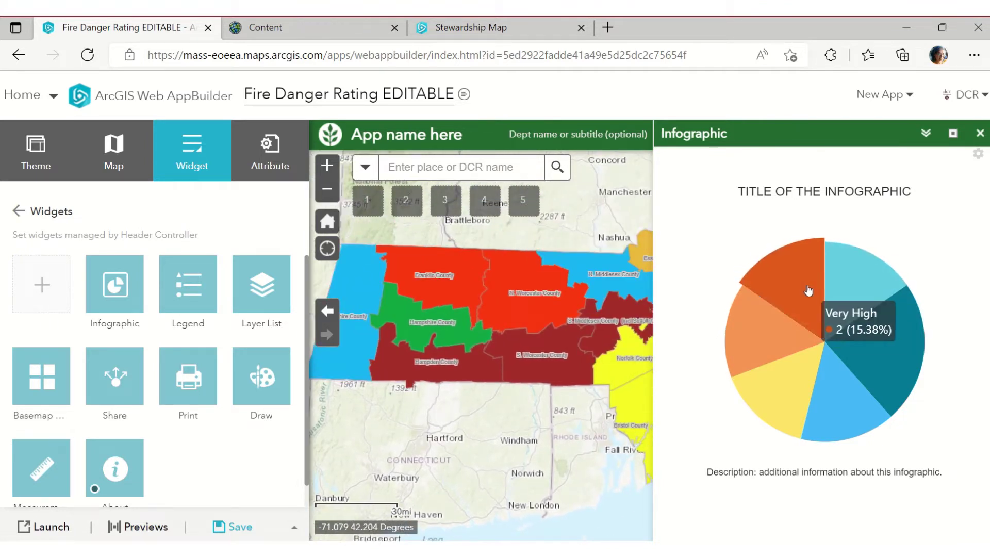
{"action": "mouse_move", "coordinate": [879, 288]}
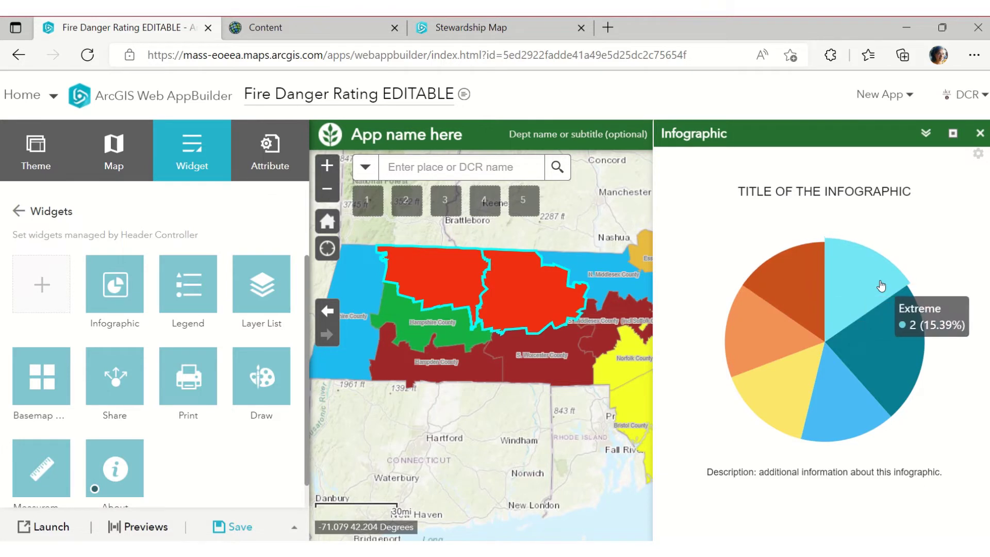
{"action": "mouse_move", "coordinate": [920, 366]}
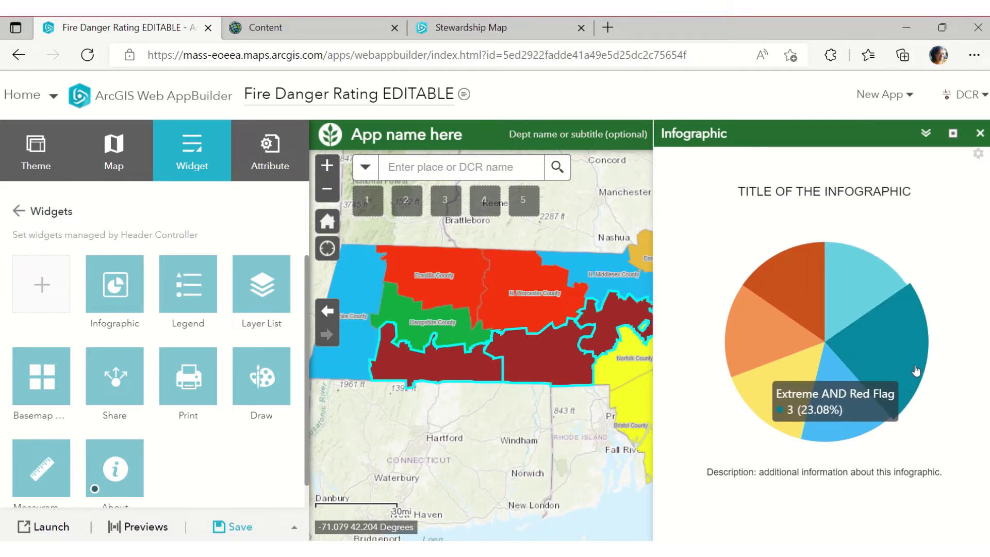
{"action": "mouse_move", "coordinate": [865, 425]}
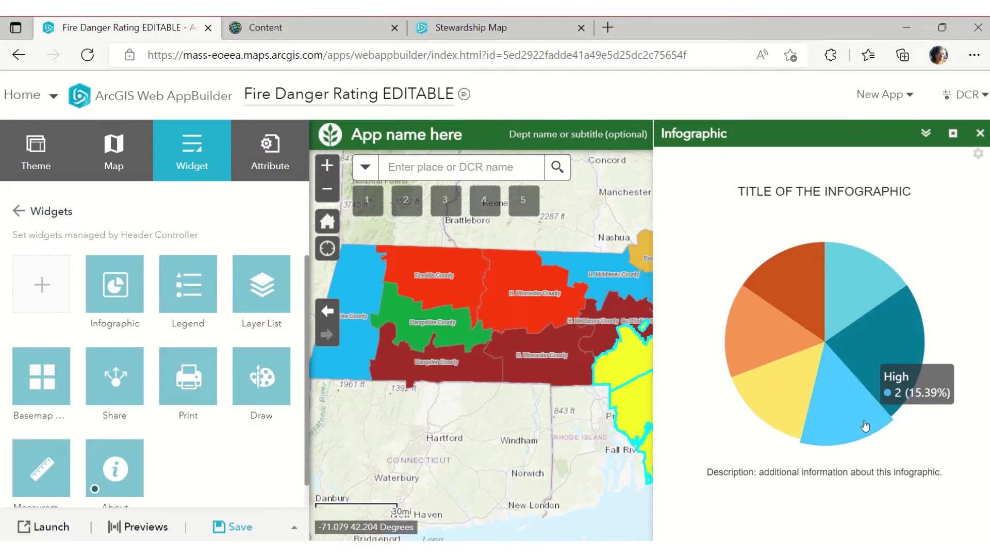
{"action": "mouse_move", "coordinate": [779, 413]}
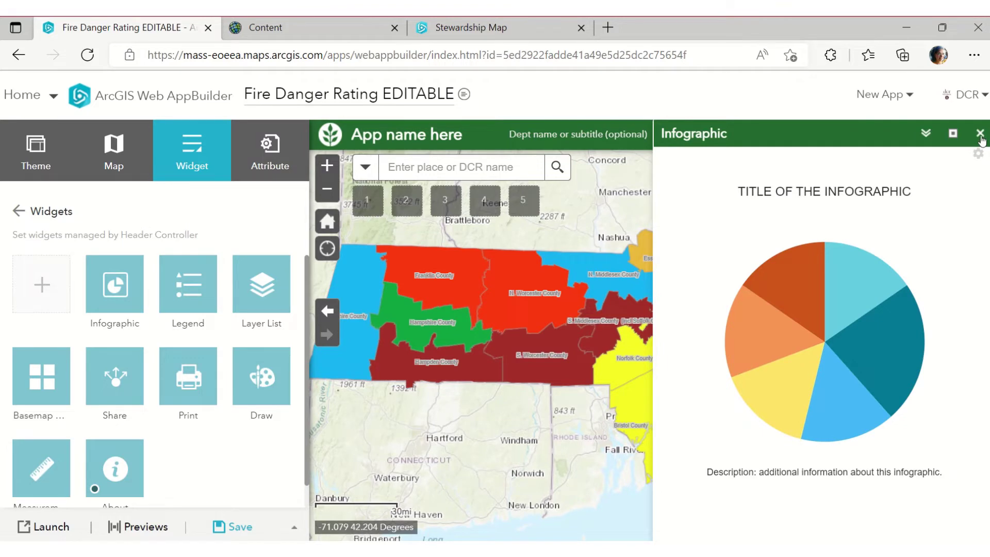
{"action": "mouse_move", "coordinate": [869, 348]}
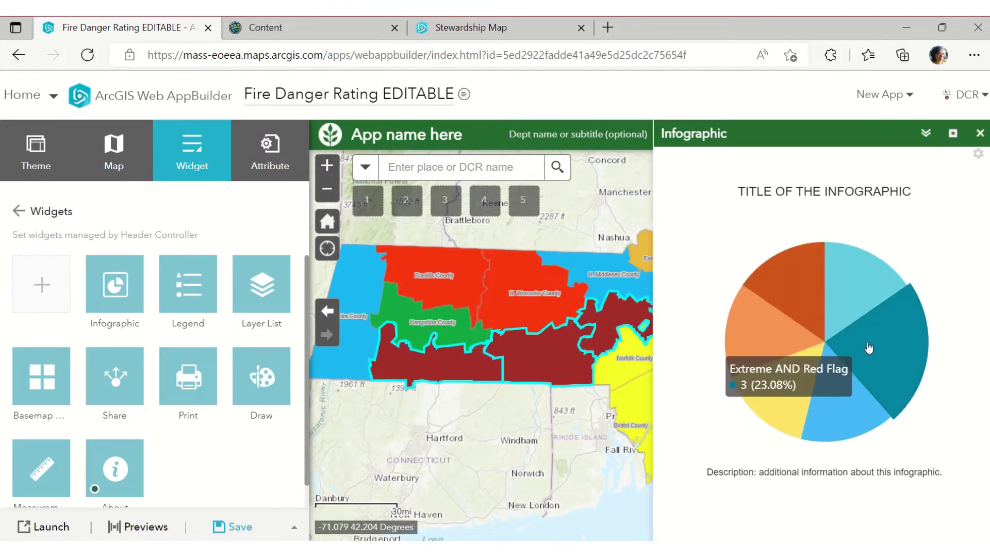
Close the Infographic panel and glance at its settings without making changes
{"action": "left_click", "coordinate": [981, 133]}
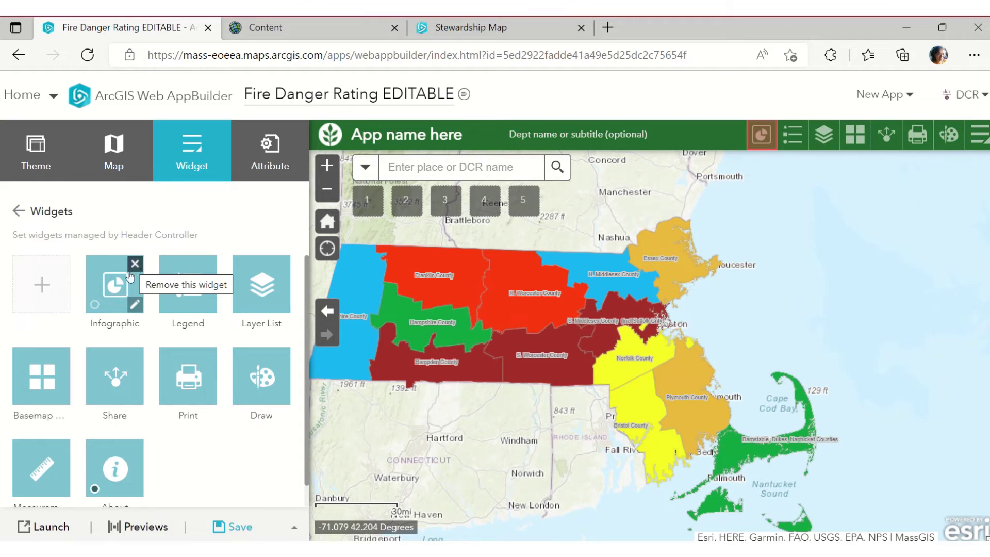
{"action": "left_click", "coordinate": [139, 306]}
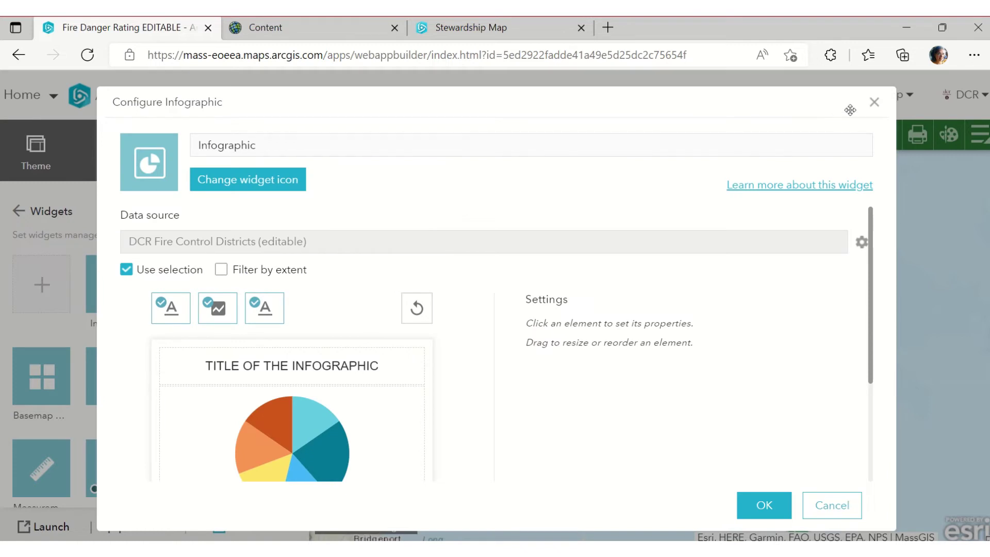
{"action": "left_click", "coordinate": [873, 102]}
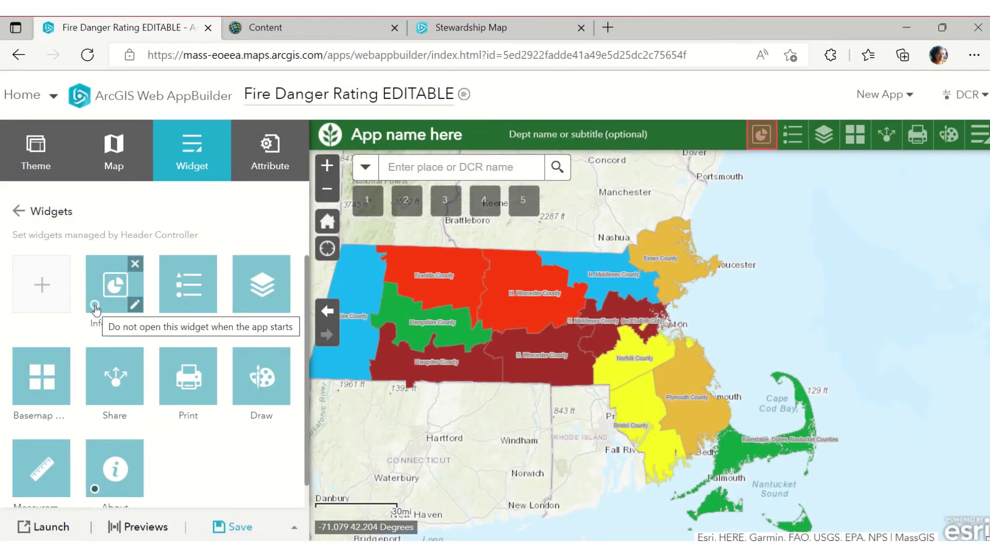
Make the Infographic widget open at app start instead of About
{"action": "left_click", "coordinate": [95, 305]}
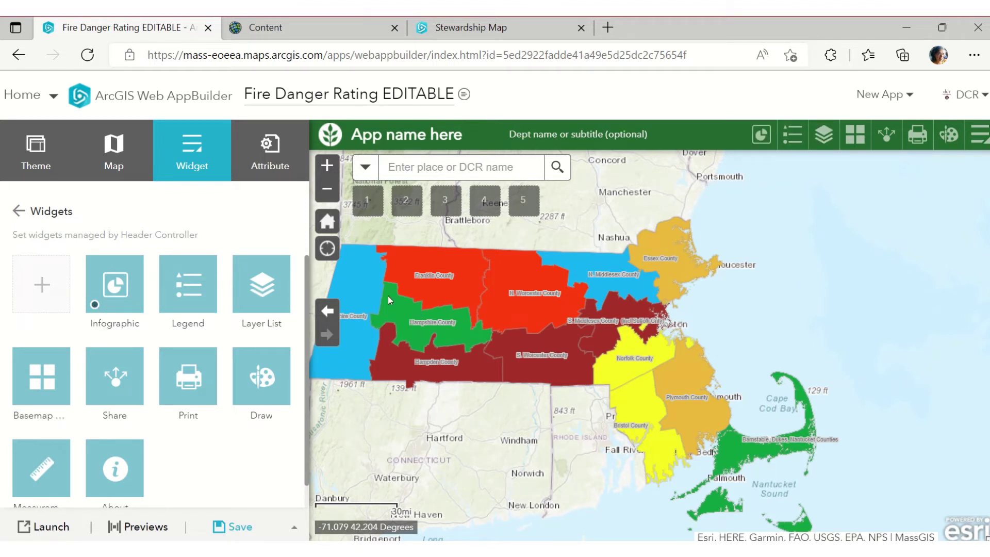
{"action": "scroll", "coordinate": [206, 397], "scroll_direction": "down", "scroll_amount": 1}
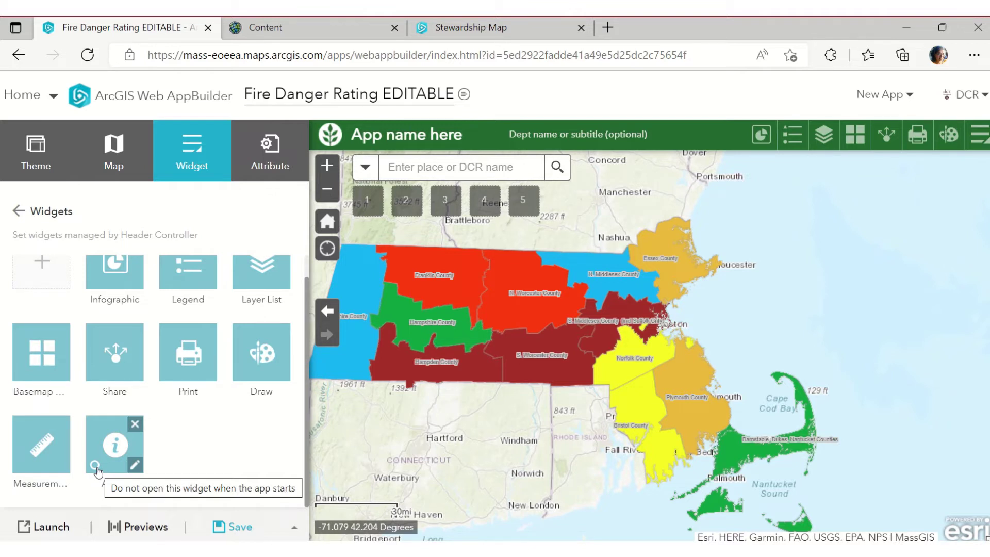
{"action": "left_click", "coordinate": [94, 282]}
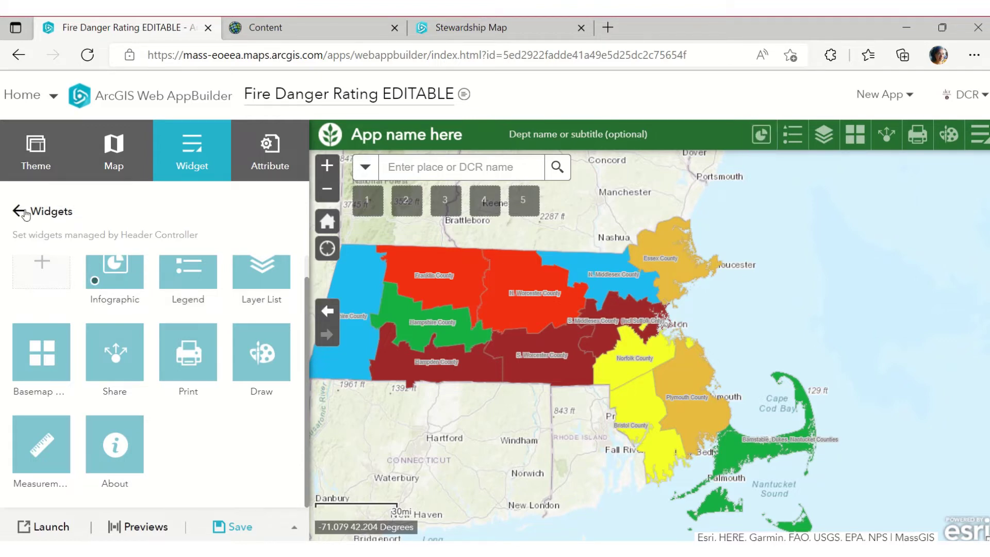
{"action": "left_click", "coordinate": [132, 281]}
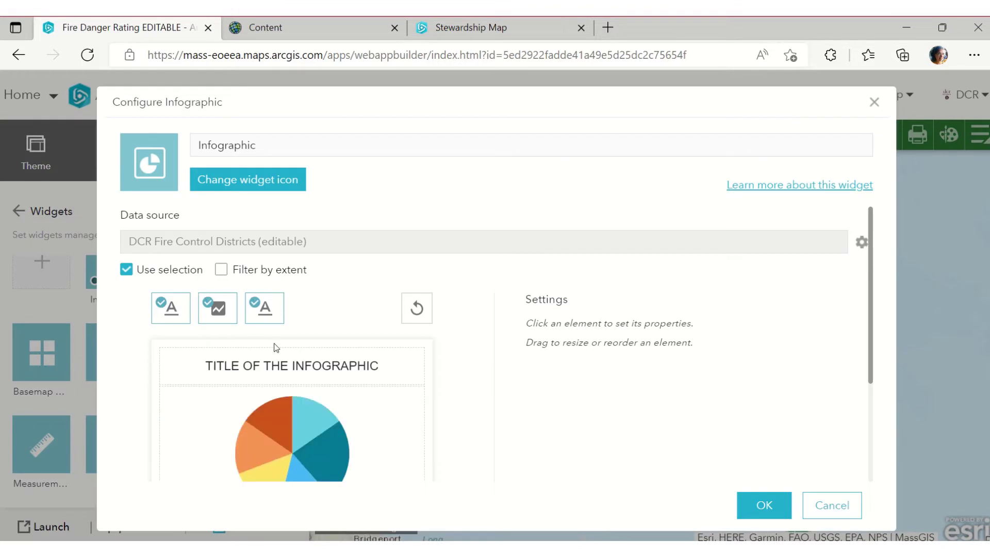
Retitle the infographic '# of districts in each Fire Danger Rating'
{"action": "left_click", "coordinate": [321, 367]}
{"action": "left_click_drag", "start_coordinate": [803, 330], "coordinate": [508, 331]}
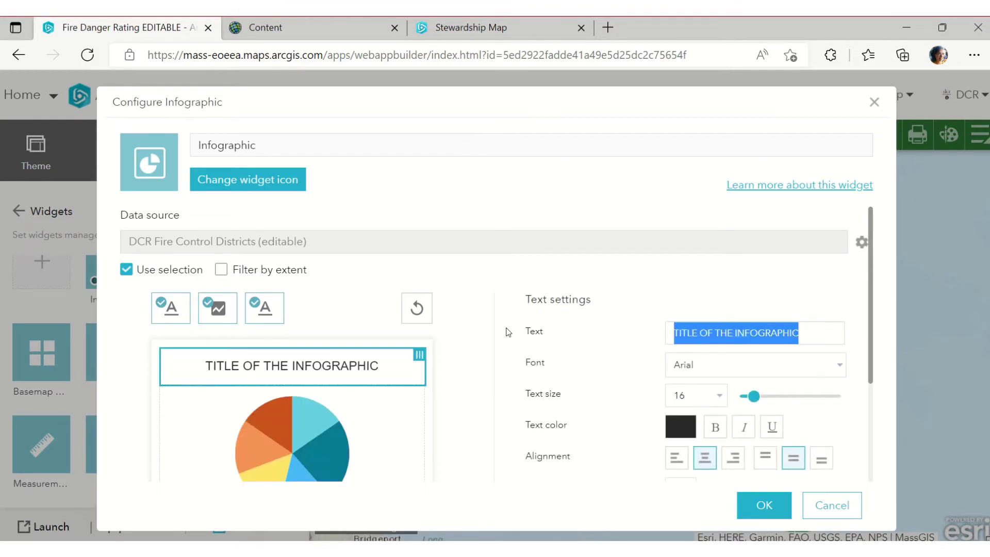
{"action": "type", "text": "NUm"}
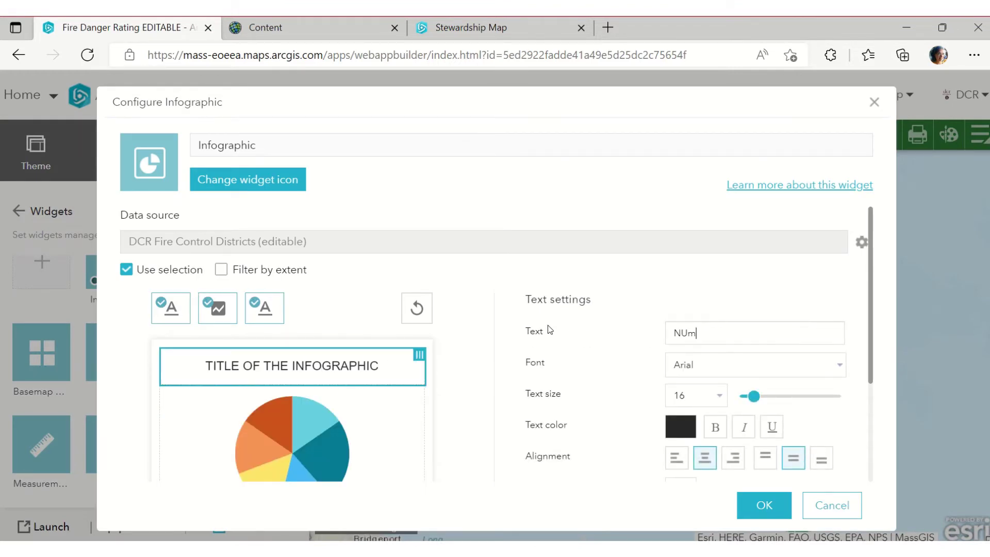
{"action": "type", "text": "ber of"}
{"action": "key", "text": "ctrl+shift+Left"}
{"action": "key", "text": "ctrl+shift+Left"}
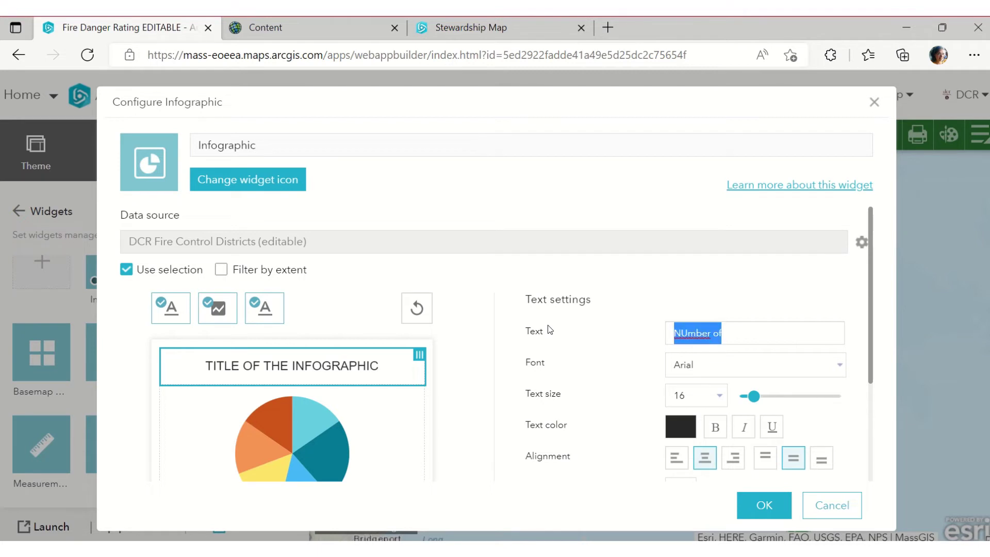
{"action": "type", "text": "# o"}
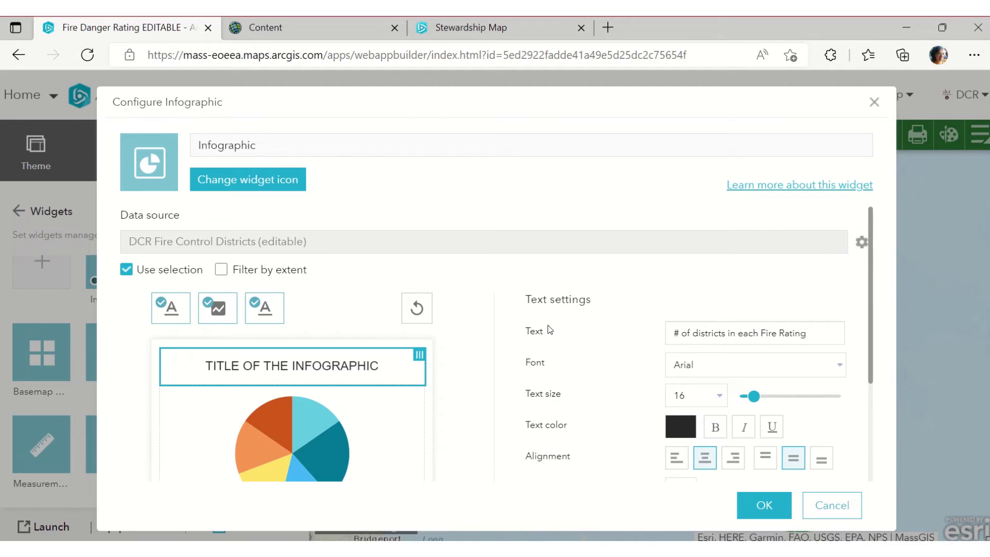
{"action": "type", "text": "Danger"}
{"action": "key", "text": "ctrl+shift+Left"}
{"action": "scroll", "coordinate": [470, 380], "scroll_direction": "down", "scroll_amount": 2}
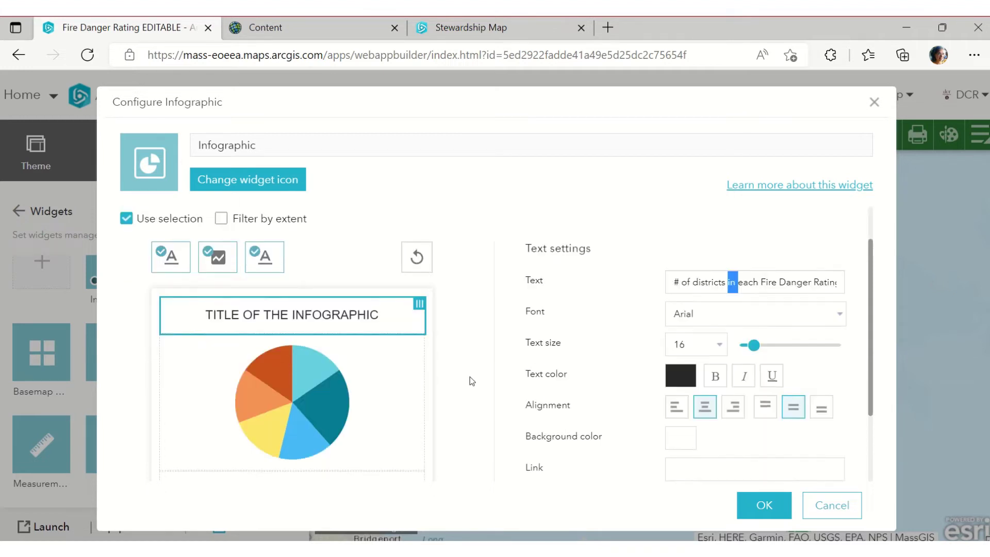
{"action": "left_click", "coordinate": [270, 371]}
Keep the current chart template, rename the widget to 'Pie', and save
{"action": "scroll", "coordinate": [270, 371], "scroll_direction": "down", "scroll_amount": 1}
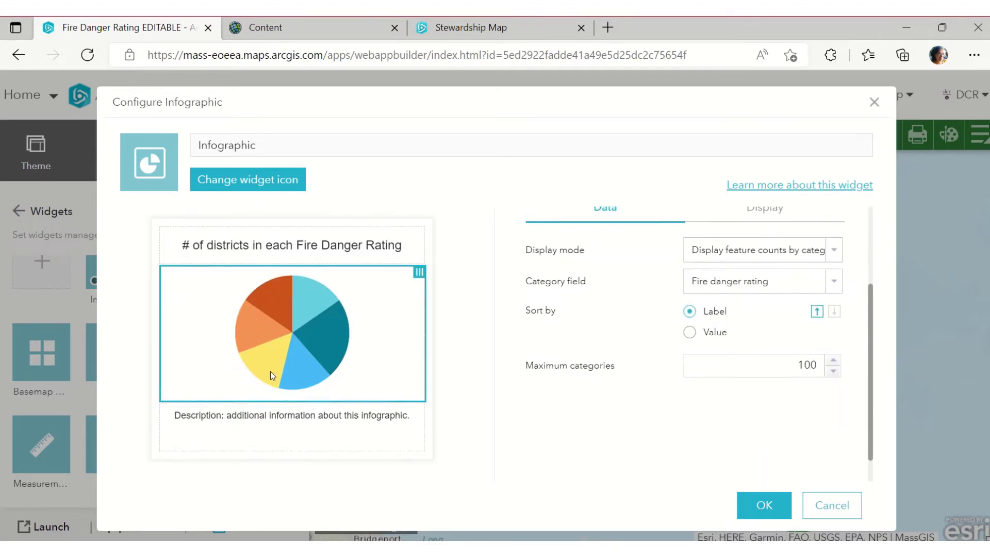
{"action": "left_click", "coordinate": [230, 462]}
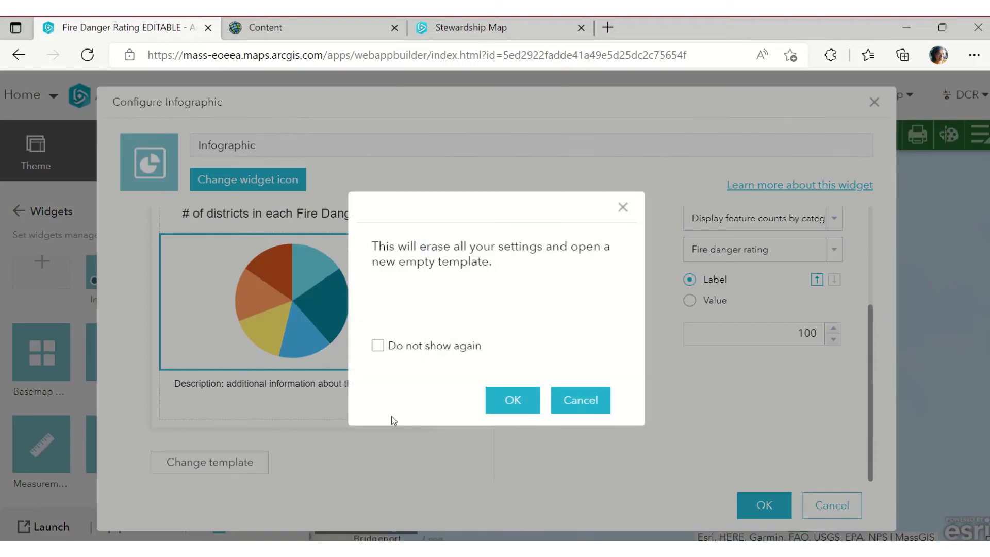
{"action": "left_click", "coordinate": [599, 401]}
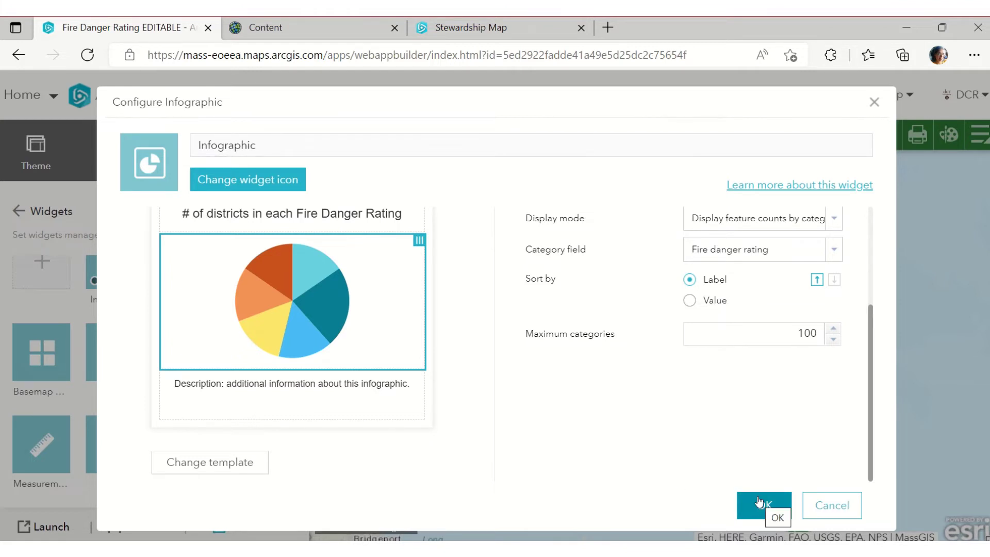
{"action": "left_click_drag", "start_coordinate": [256, 145], "coordinate": [198, 145]}
{"action": "type", "text": "Pie"}
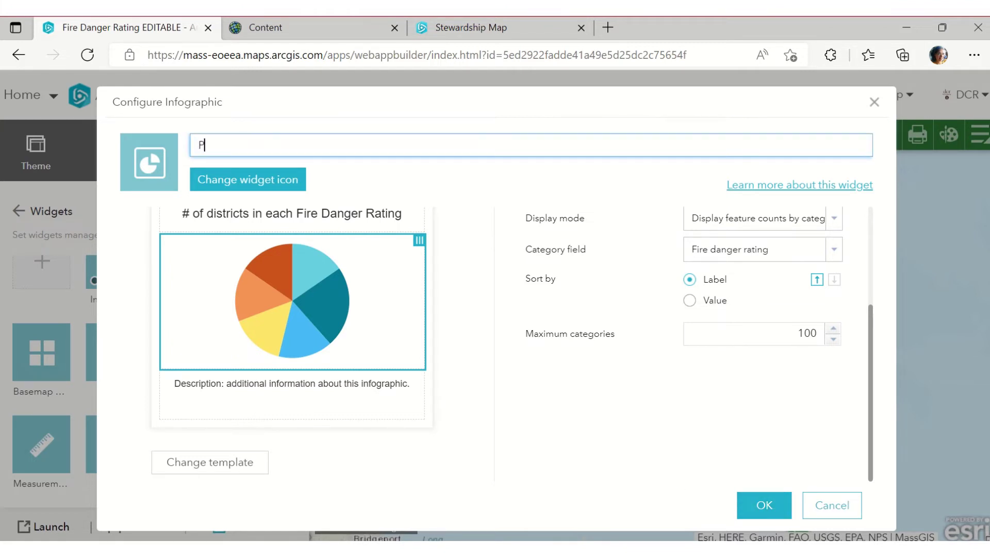
{"action": "left_click", "coordinate": [768, 505]}
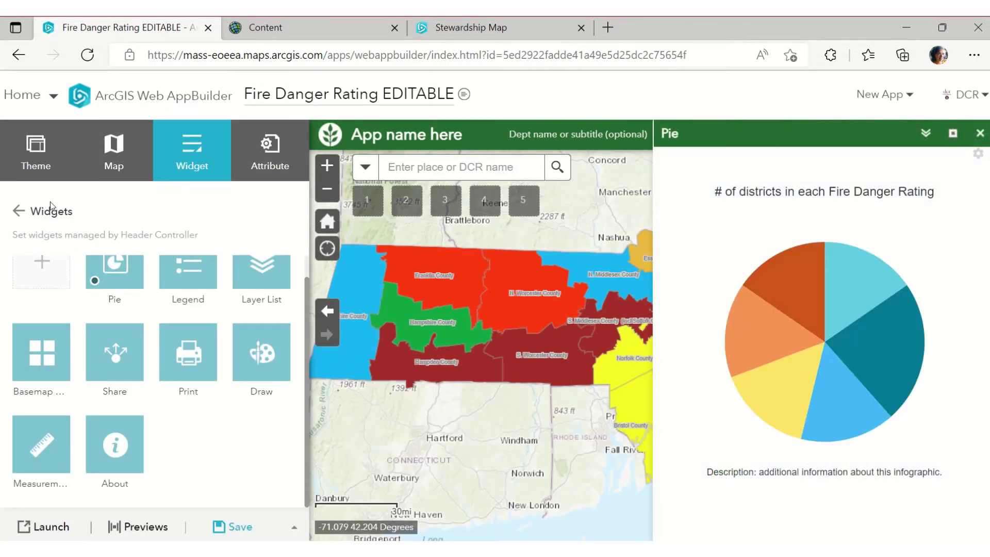
Go back to the full widget list, close the Pie panel, and browse the widgets
{"action": "left_click", "coordinate": [19, 211]}
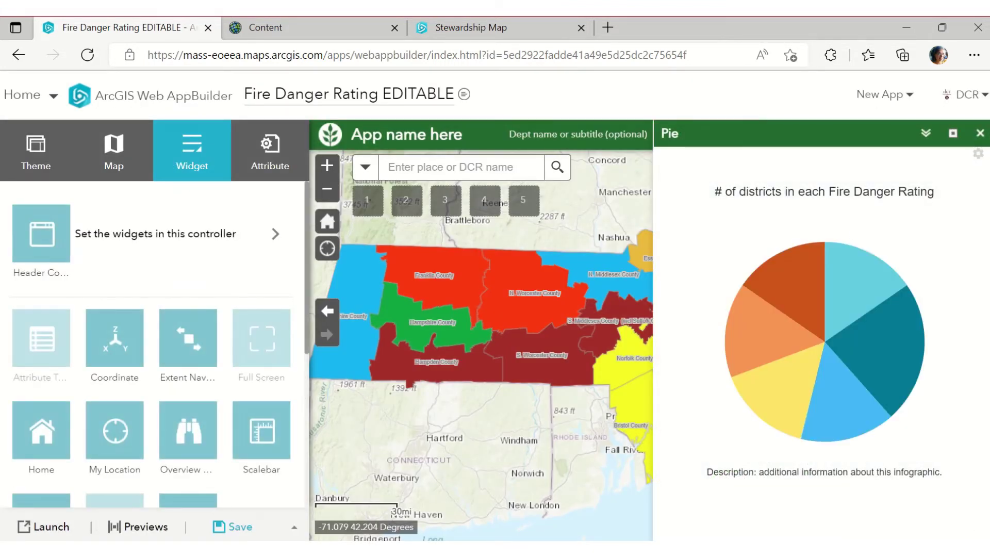
{"action": "left_click", "coordinate": [979, 133]}
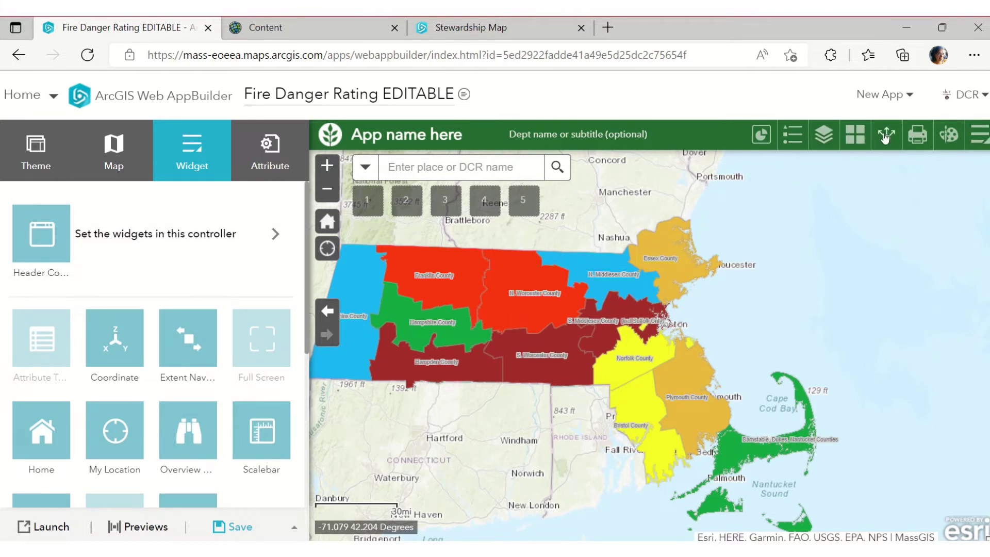
{"action": "scroll", "coordinate": [206, 355], "scroll_direction": "down", "scroll_amount": 1}
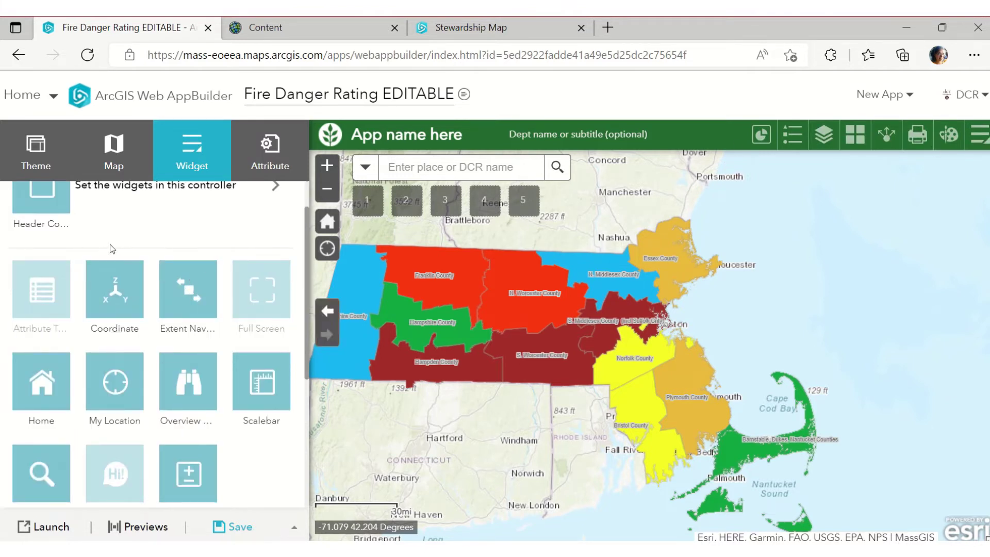
{"action": "scroll", "coordinate": [116, 251], "scroll_direction": "down", "scroll_amount": 2}
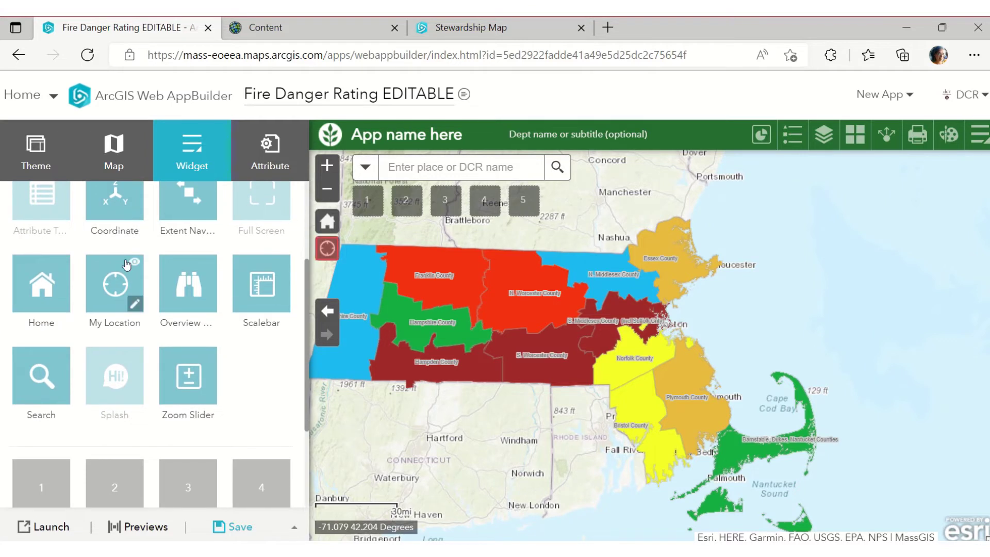
{"action": "scroll", "coordinate": [153, 419], "scroll_direction": "up", "scroll_amount": 3}
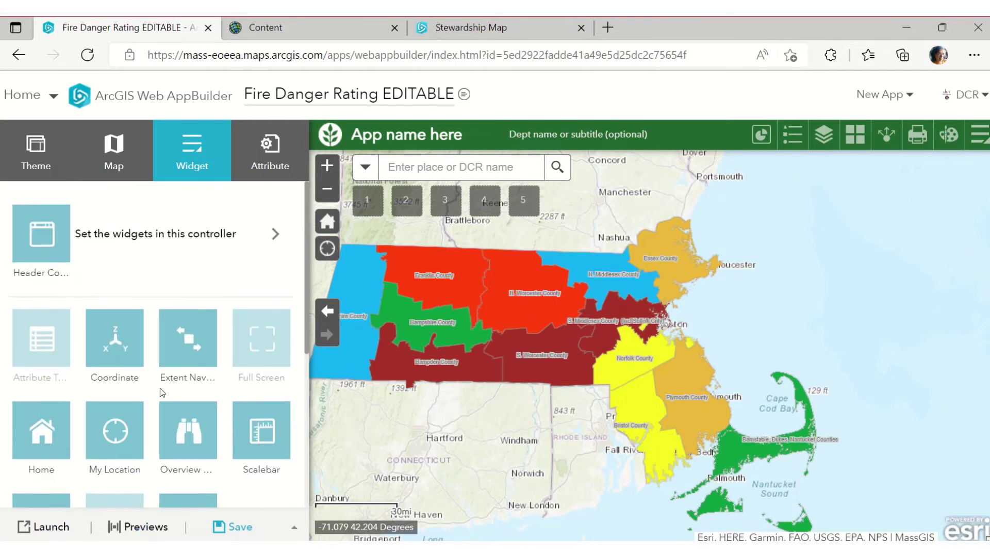
{"action": "scroll", "coordinate": [151, 395], "scroll_direction": "down", "scroll_amount": 2}
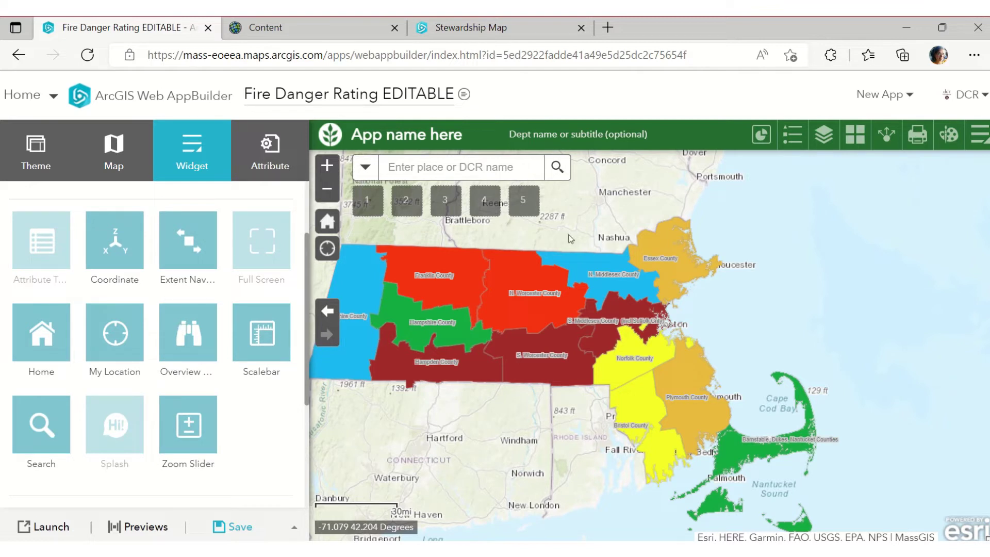
{"action": "scroll", "coordinate": [211, 407], "scroll_direction": "down", "scroll_amount": 4}
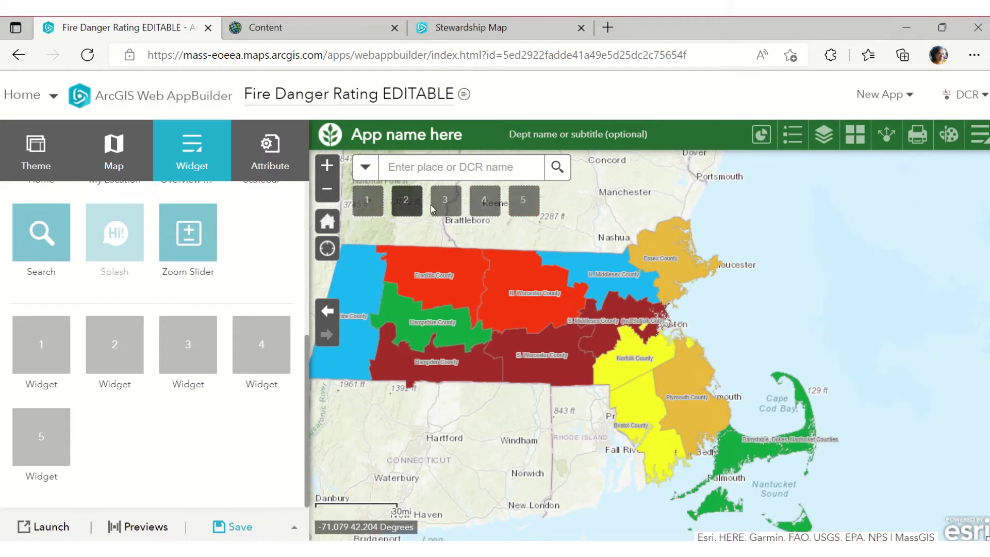
{"action": "scroll", "coordinate": [216, 330], "scroll_direction": "up", "scroll_amount": 3}
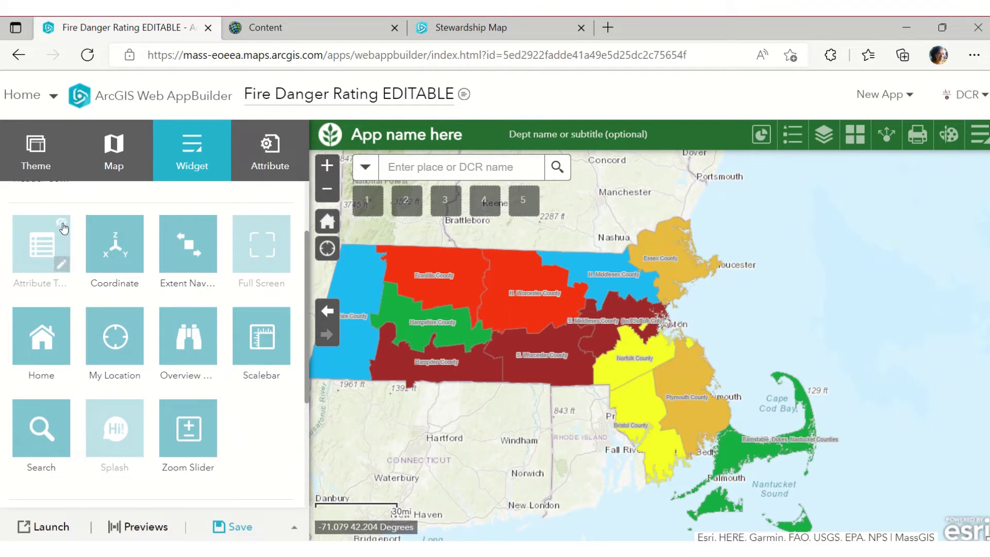
Make the Attribute Table widget visible and widen the browser window across the screen
{"action": "mouse_move", "coordinate": [62, 227]}
{"action": "left_click", "coordinate": [62, 227]}
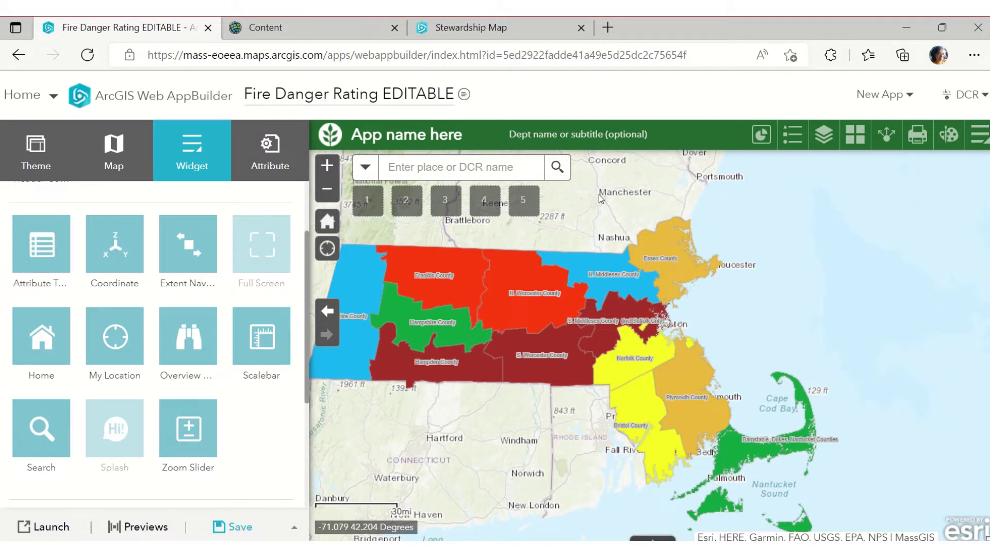
{"action": "left_click_drag", "start_coordinate": [660, 17], "coordinate": [537, 38]}
{"action": "left_click_drag", "start_coordinate": [885, 99], "coordinate": [985, 99]}
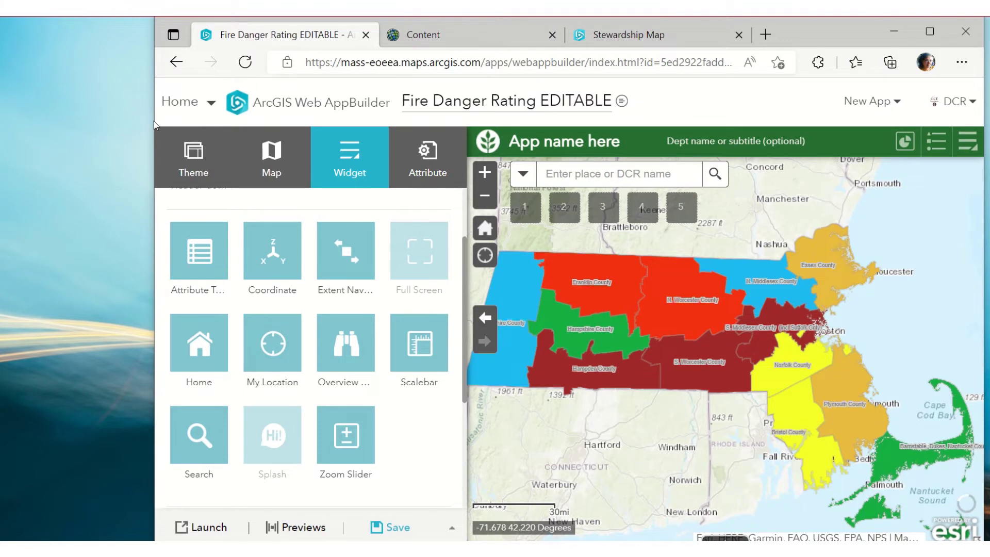
{"action": "left_click_drag", "start_coordinate": [153, 121], "coordinate": [0, 120]}
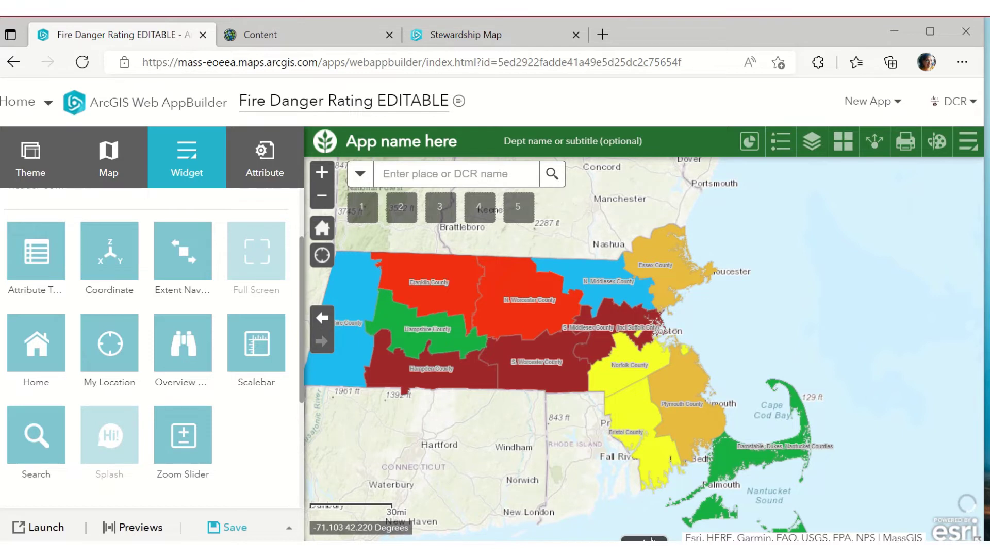
Open the DCR Fire Control Districts table below the map, listing 10 features
{"action": "left_click", "coordinate": [647, 538]}
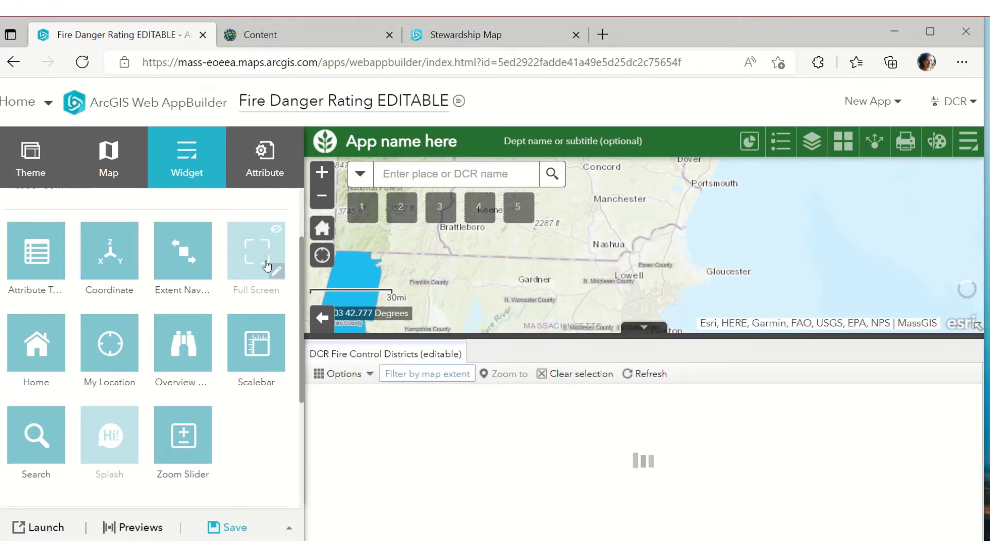
{"action": "mouse_move", "coordinate": [23, 251]}
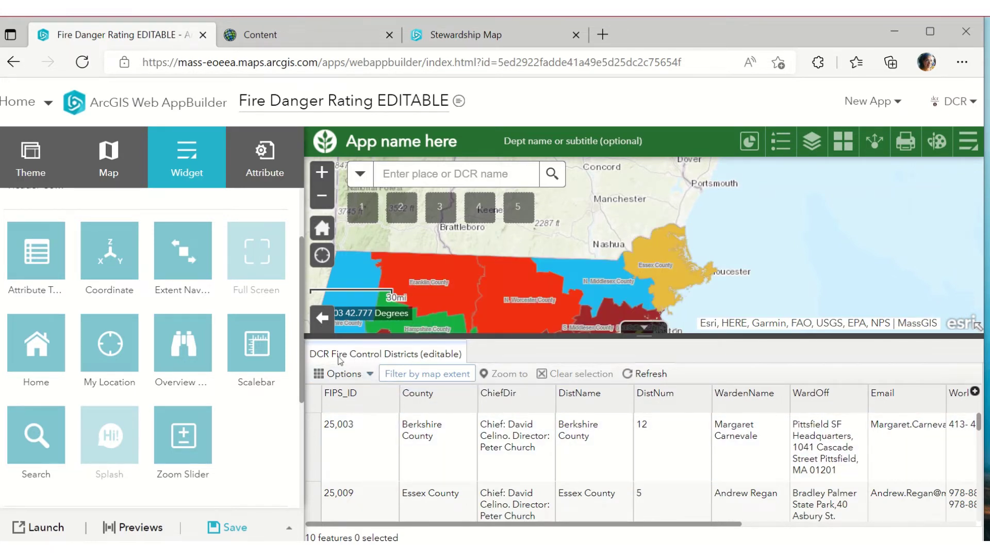
{"action": "mouse_move", "coordinate": [61, 282]}
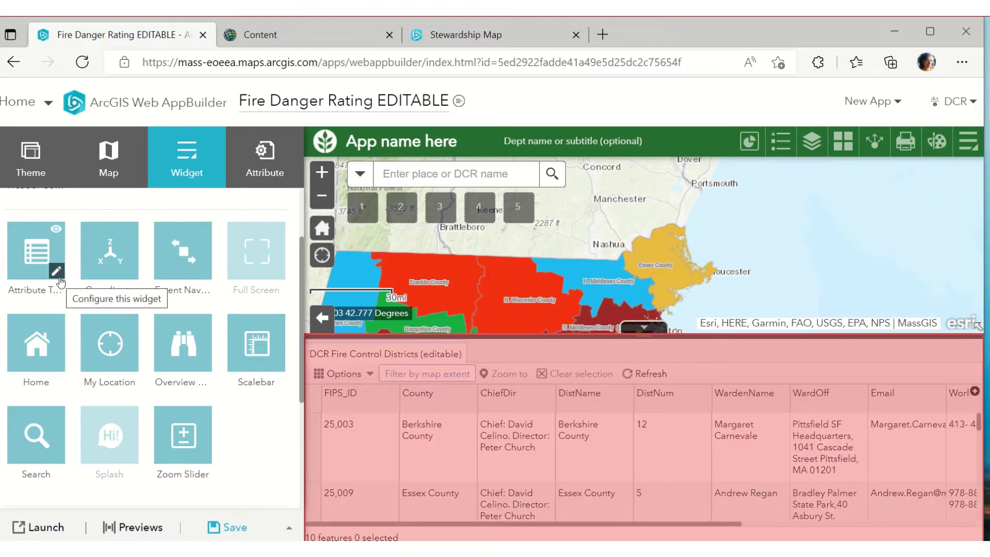
Allow CSV export and turn off default filtering by map extent for the Attribute Table
{"action": "left_click", "coordinate": [56, 271]}
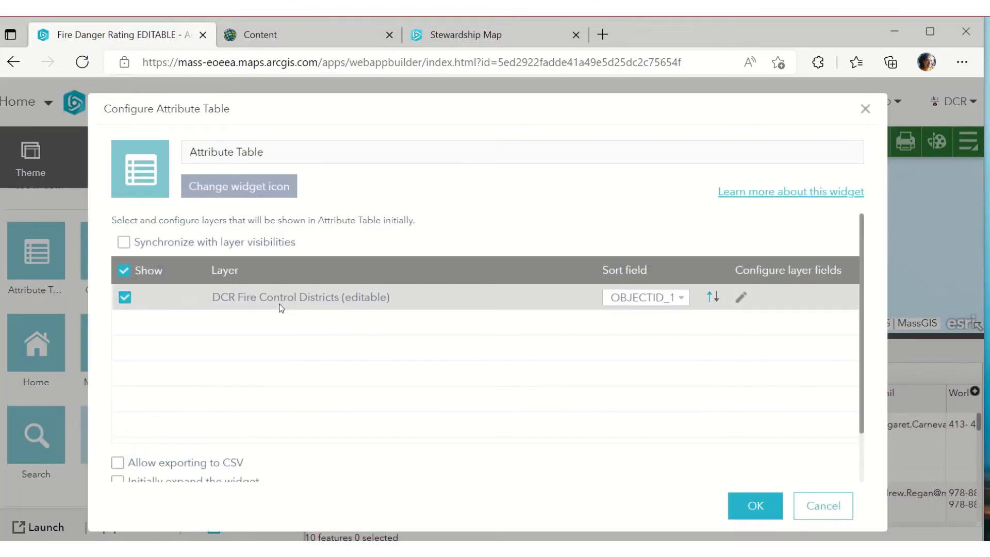
{"action": "scroll", "coordinate": [310, 350], "scroll_direction": "down", "scroll_amount": 1}
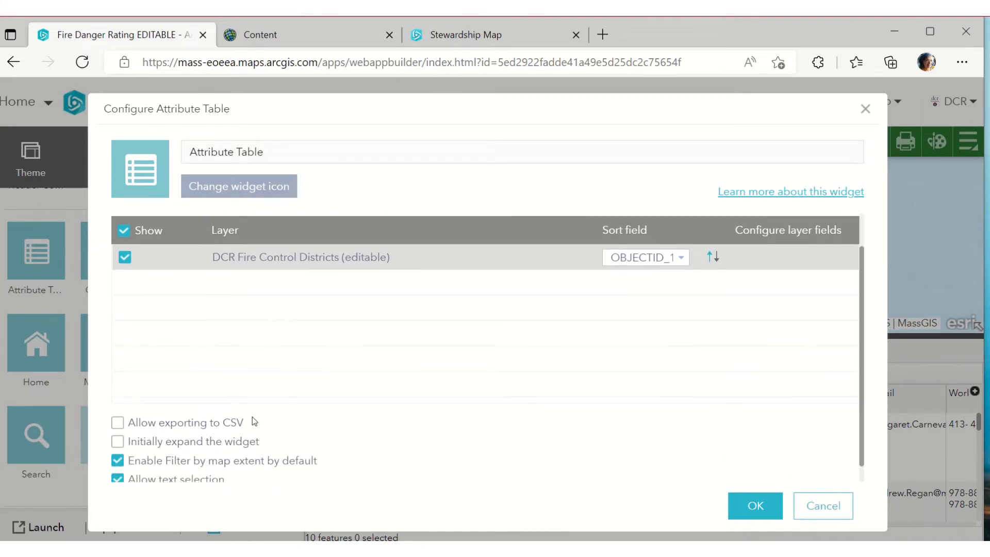
{"action": "left_click", "coordinate": [122, 426]}
{"action": "scroll", "coordinate": [283, 453], "scroll_direction": "down", "scroll_amount": 1}
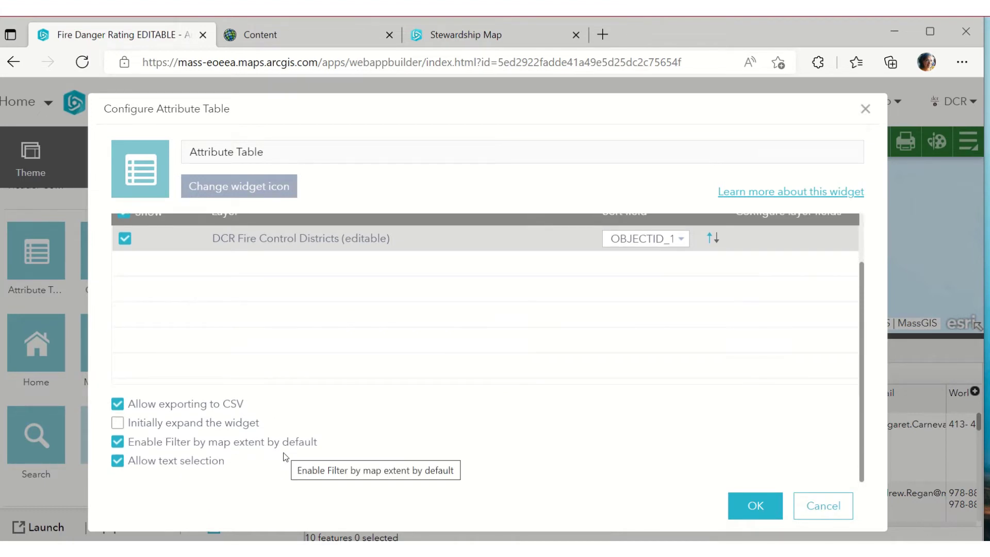
{"action": "left_click", "coordinate": [119, 442]}
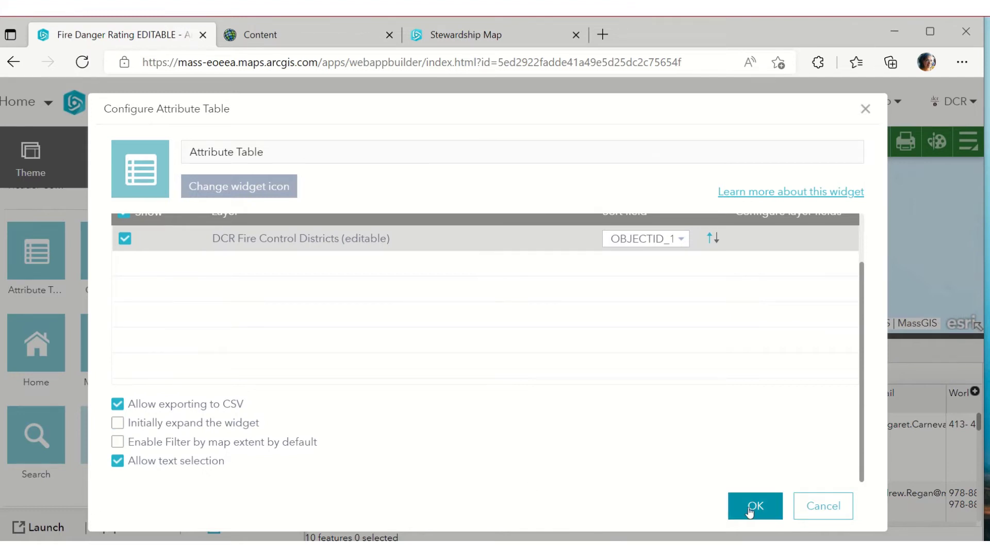
{"action": "left_click", "coordinate": [749, 510]}
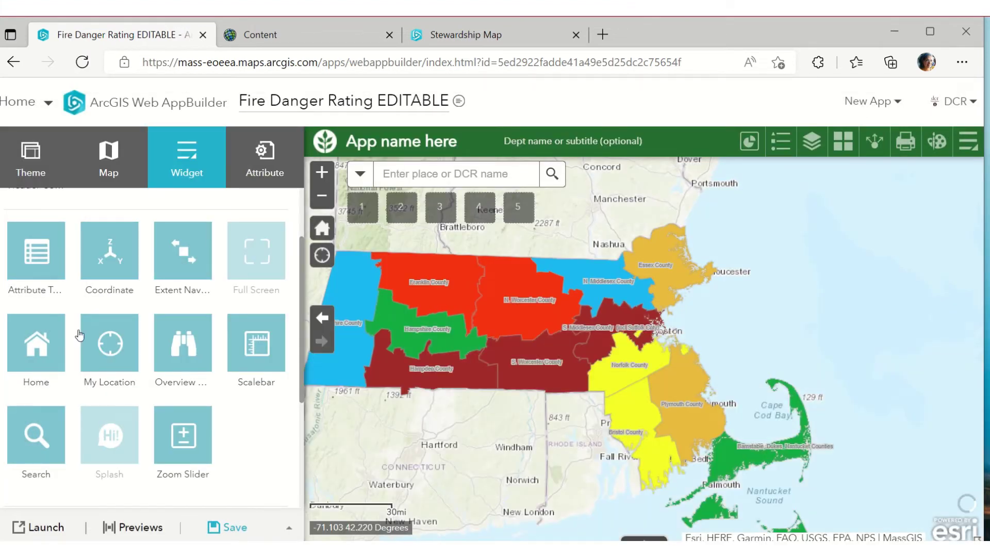
Open the districts table showing all 13 features, then review and cancel the Attribute Table settings
{"action": "left_click", "coordinate": [658, 536]}
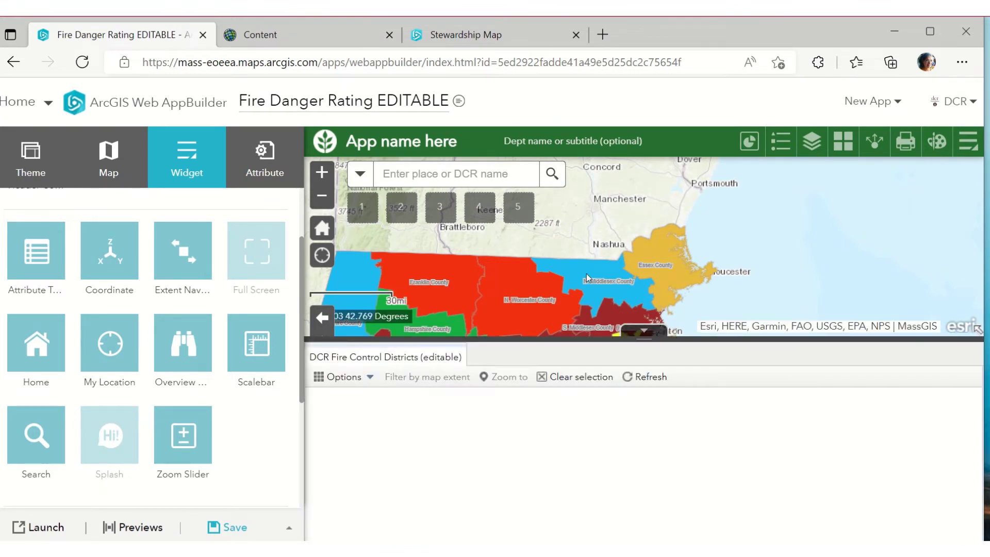
{"action": "left_click", "coordinate": [55, 274]}
{"action": "scroll", "coordinate": [162, 474], "scroll_direction": "down", "scroll_amount": 1}
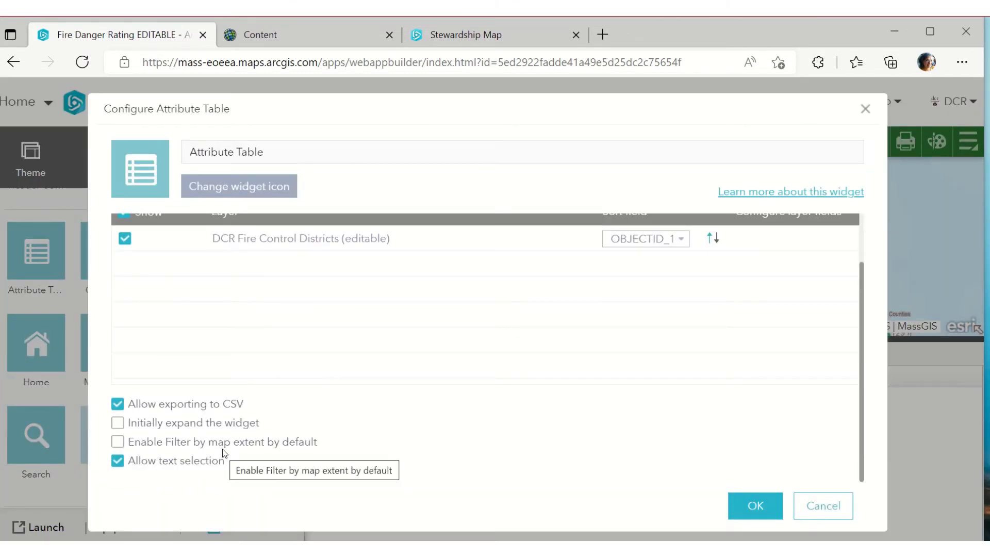
{"action": "left_click", "coordinate": [804, 506]}
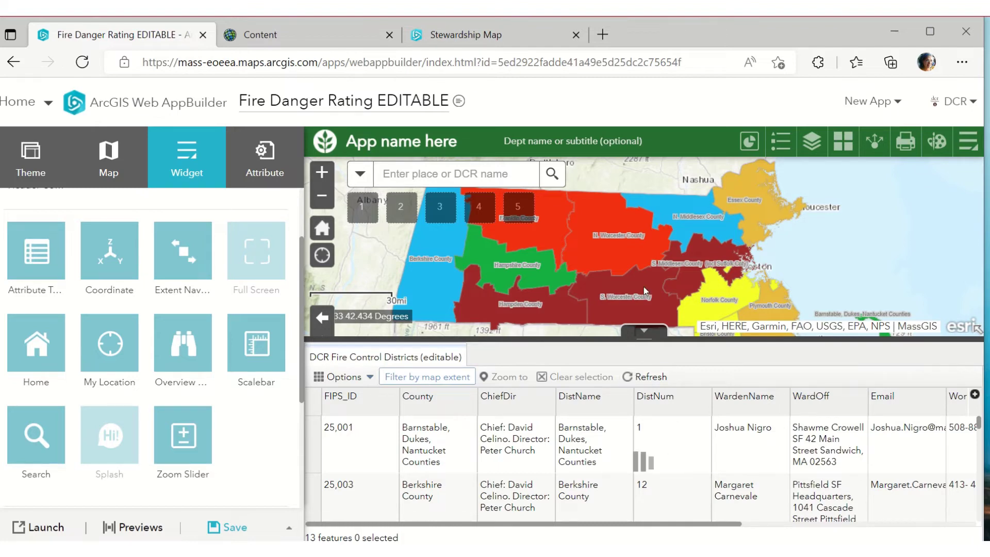
Toggle Filter by map extent on the districts table and pan the map over Cape Cod
{"action": "scroll", "coordinate": [650, 242], "scroll_direction": "down", "scroll_amount": 1}
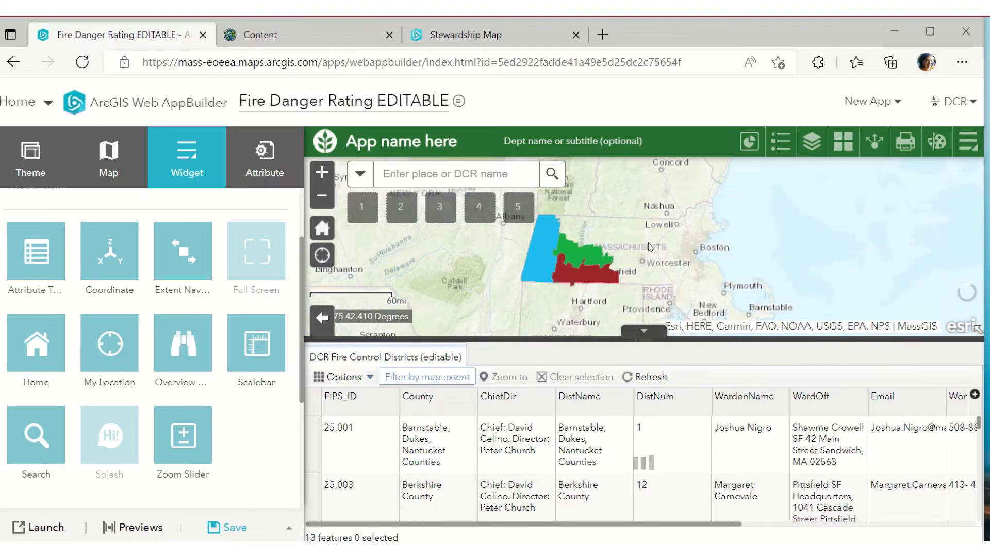
{"action": "scroll", "coordinate": [648, 243], "scroll_direction": "down", "scroll_amount": 1}
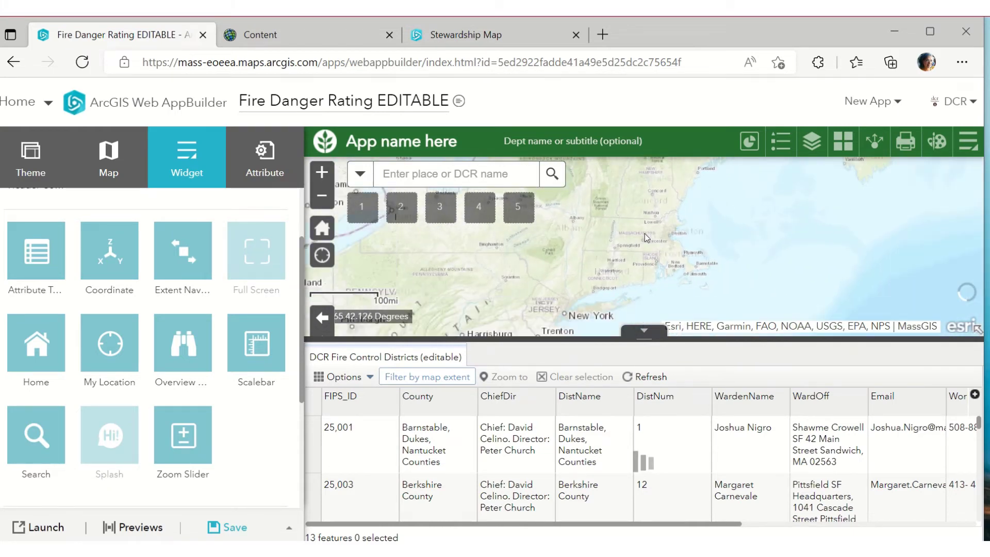
{"action": "scroll", "coordinate": [645, 236], "scroll_direction": "up", "scroll_amount": 1}
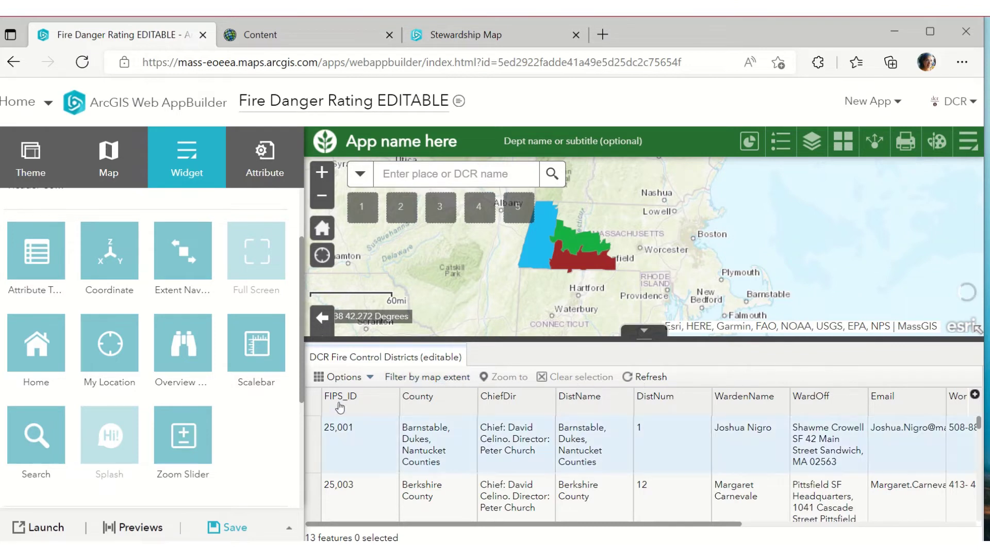
{"action": "left_click", "coordinate": [410, 377]}
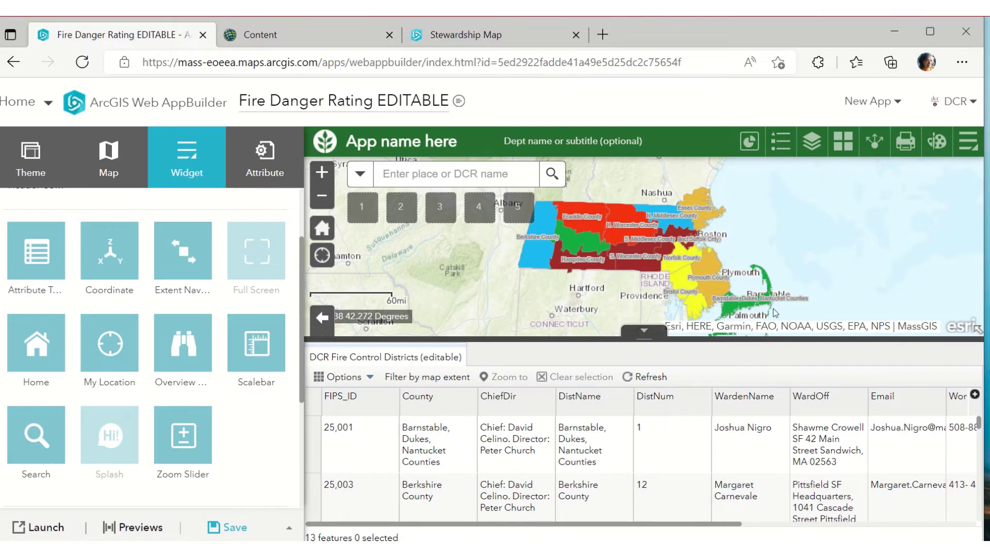
{"action": "scroll", "coordinate": [703, 296], "scroll_direction": "up", "scroll_amount": 3}
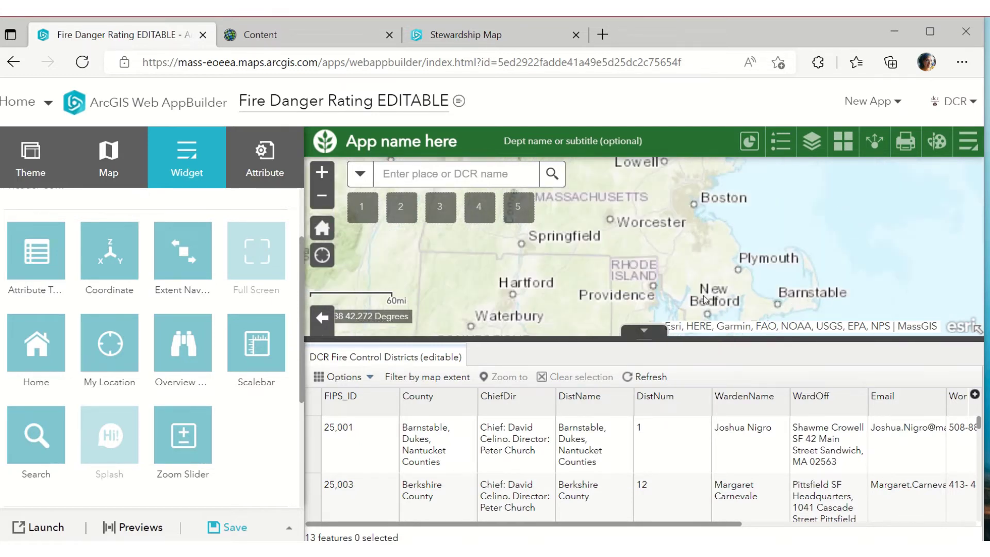
{"action": "left_click_drag", "start_coordinate": [711, 292], "coordinate": [524, 257]}
{"action": "left_click_drag", "start_coordinate": [697, 279], "coordinate": [564, 253]}
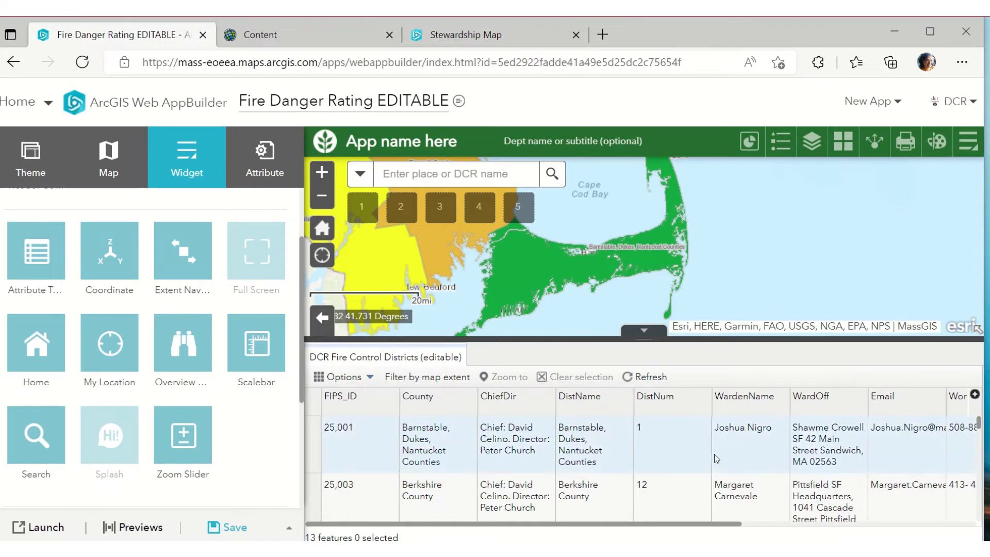
Filter the districts table to only the Cape Cod districts in the current view
{"action": "scroll", "coordinate": [716, 458], "scroll_direction": "down", "scroll_amount": 10}
{"action": "scroll", "coordinate": [846, 431], "scroll_direction": "up", "scroll_amount": 2}
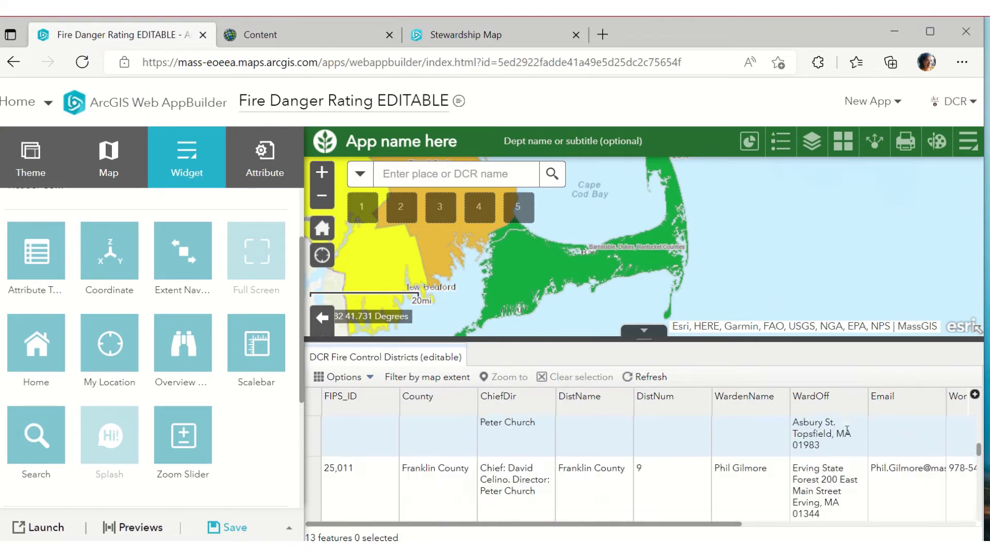
{"action": "scroll", "coordinate": [846, 431], "scroll_direction": "up", "scroll_amount": 3}
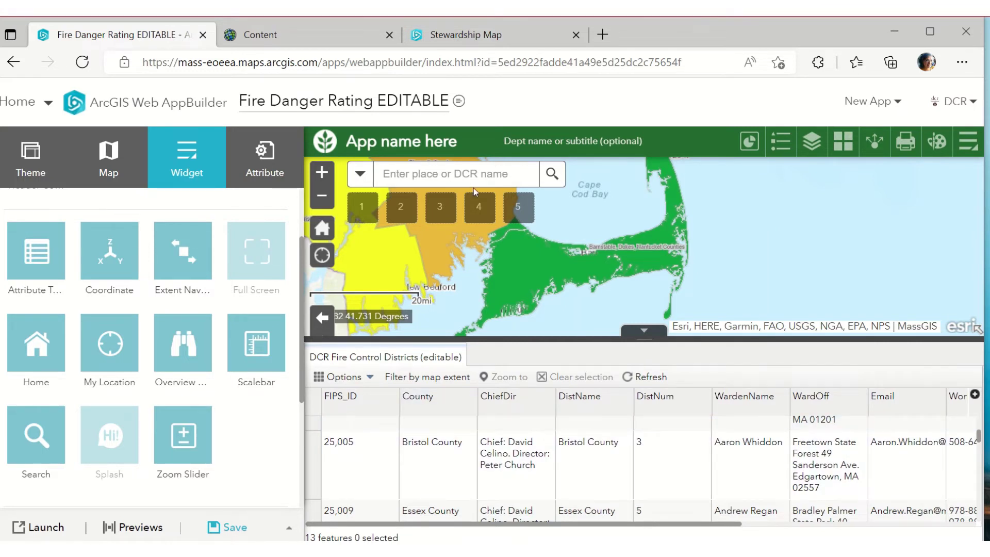
{"action": "left_click", "coordinate": [433, 378]}
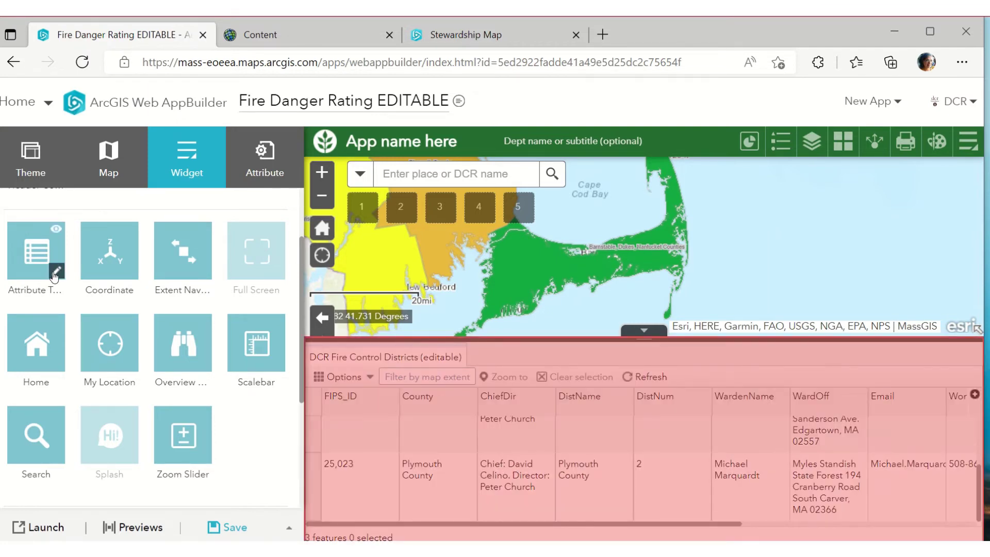
List all 13 districts again, hide the attribute table, and return to the statewide extent
{"action": "left_click", "coordinate": [55, 272]}
{"action": "scroll", "coordinate": [249, 346], "scroll_direction": "down", "scroll_amount": 1}
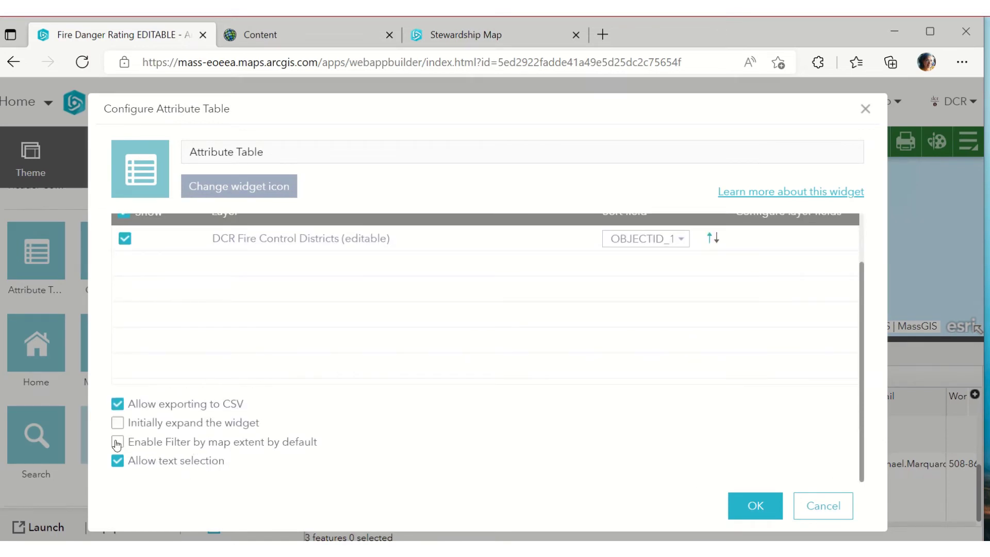
{"action": "left_click", "coordinate": [837, 506]}
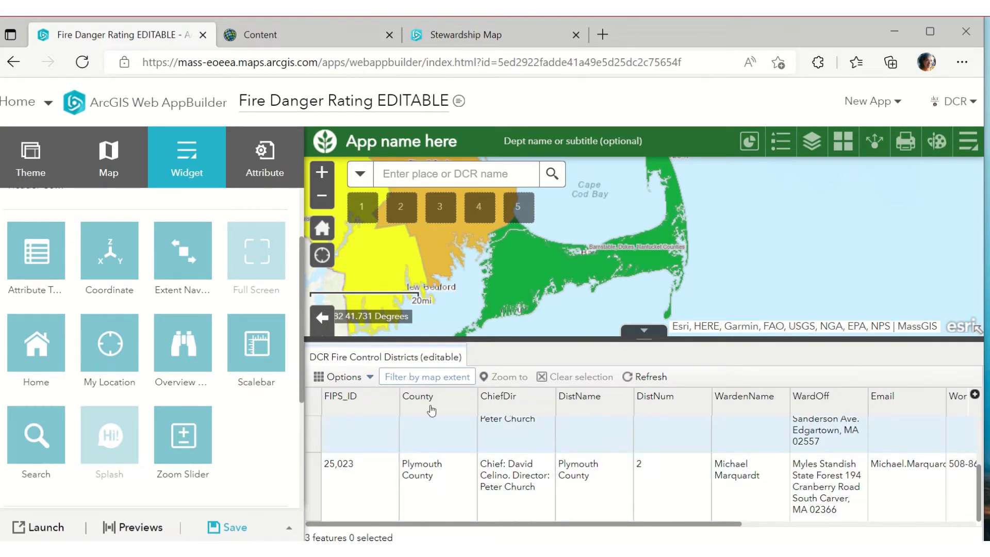
{"action": "left_click", "coordinate": [423, 379]}
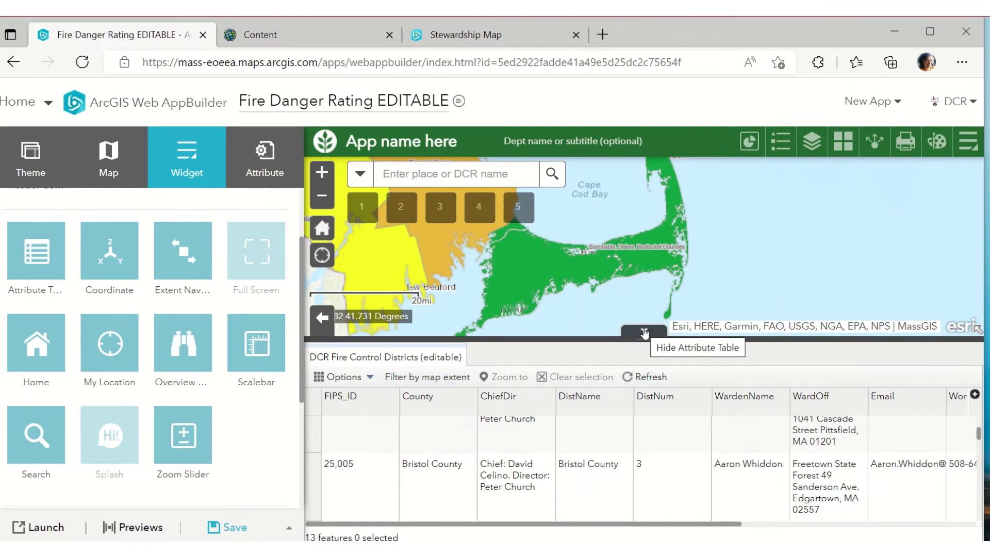
{"action": "left_click", "coordinate": [643, 332]}
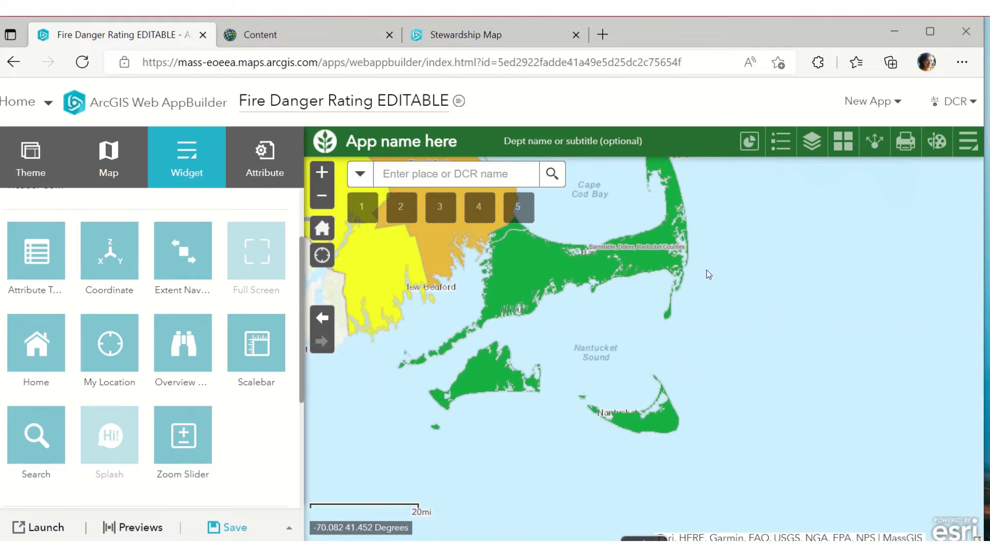
{"action": "left_click", "coordinate": [322, 228]}
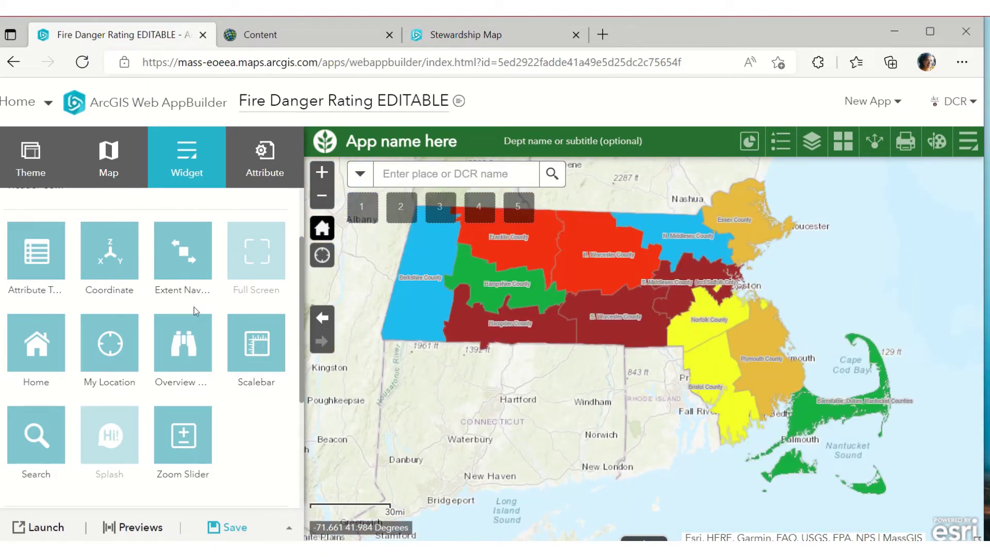
Reopen the Attribute Table settings twice and dismiss them without saving changes
{"action": "left_click", "coordinate": [60, 274]}
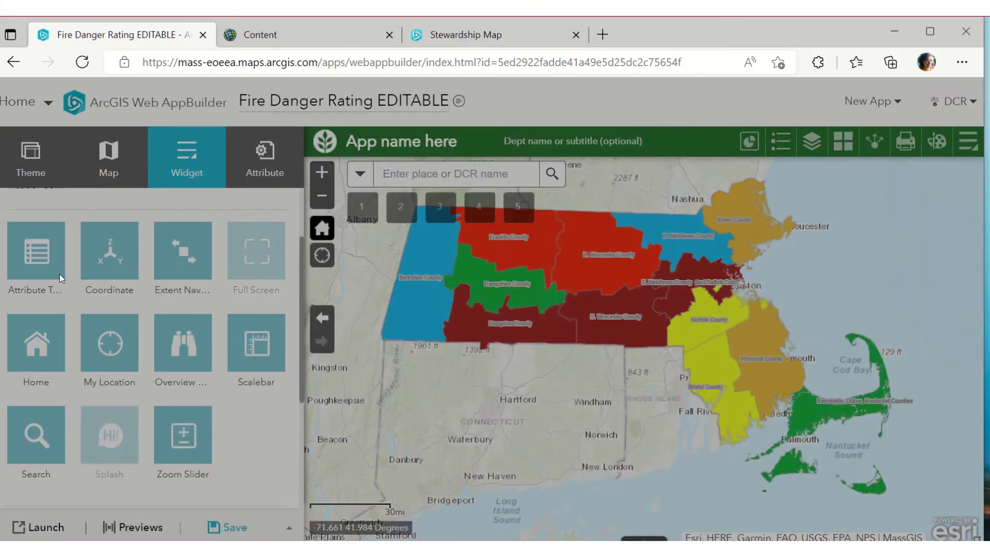
{"action": "scroll", "coordinate": [540, 368], "scroll_direction": "down", "scroll_amount": 1}
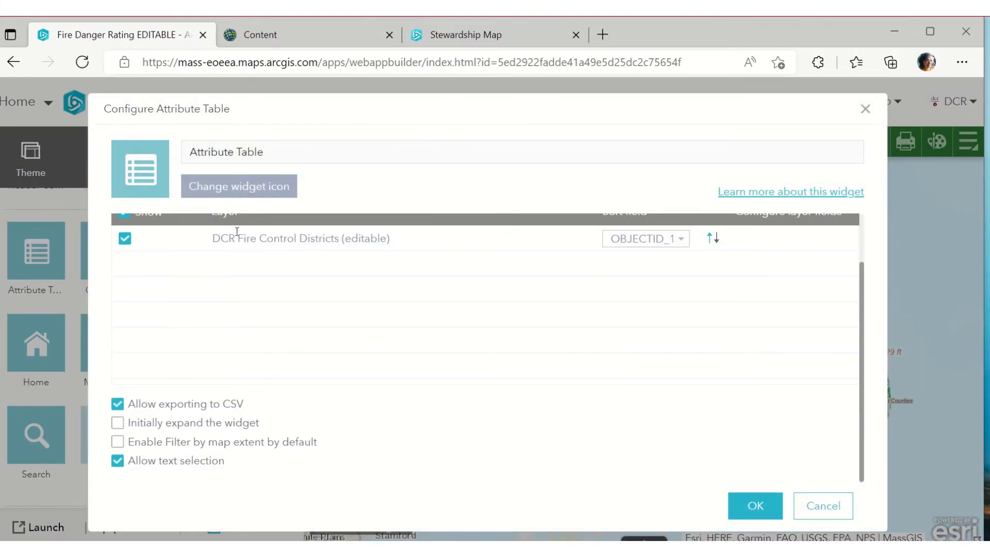
{"action": "left_click_drag", "start_coordinate": [273, 151], "coordinate": [135, 156]}
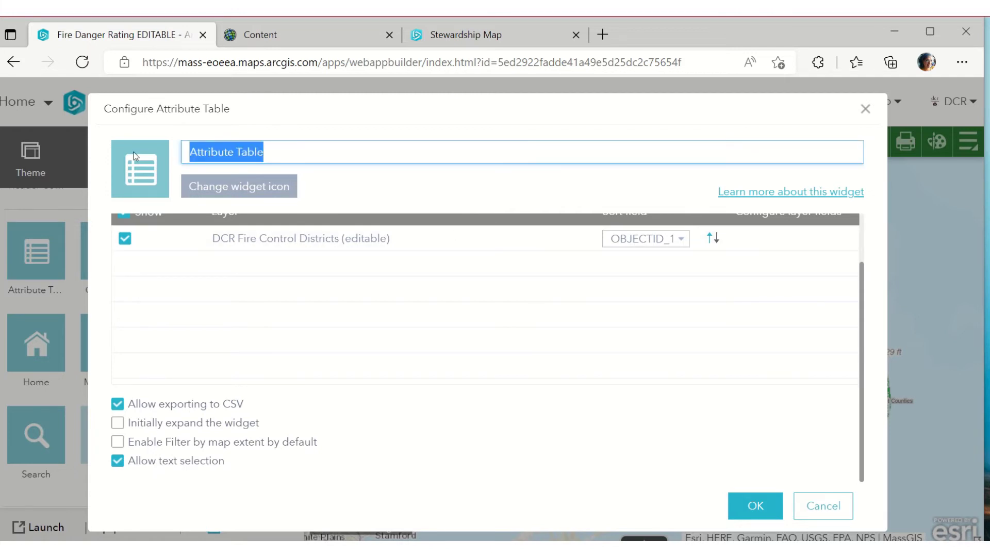
{"action": "left_click", "coordinate": [131, 178]}
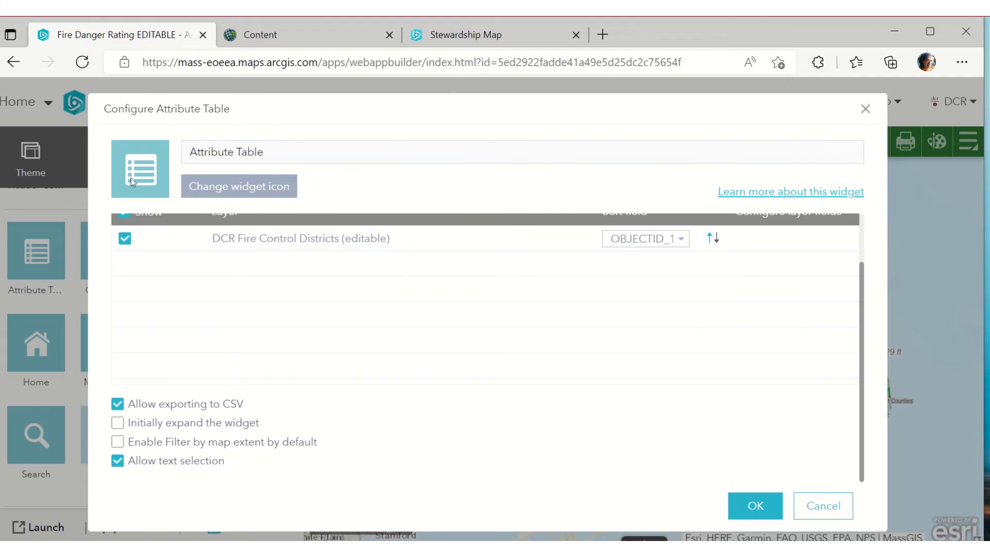
{"action": "left_click", "coordinate": [813, 507]}
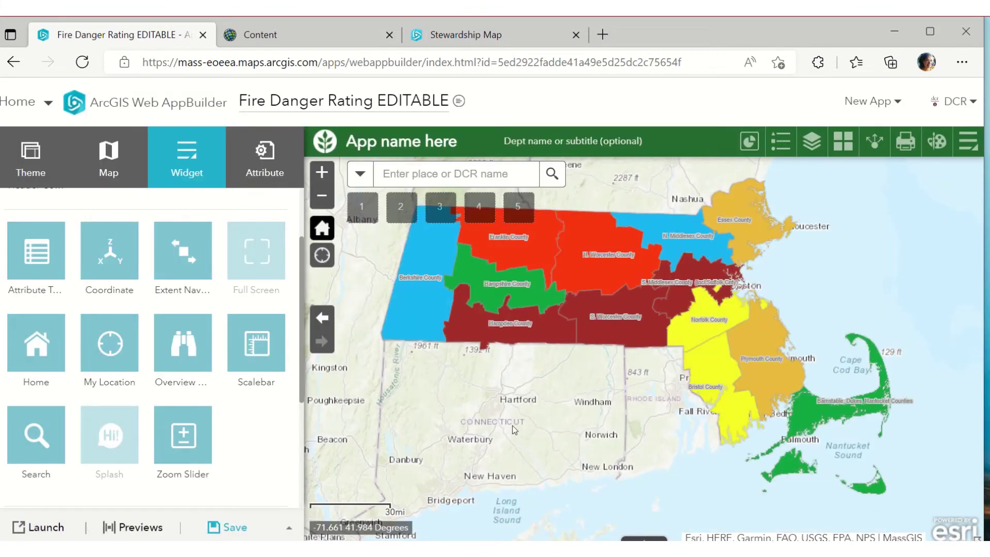
{"action": "left_click", "coordinate": [56, 271]}
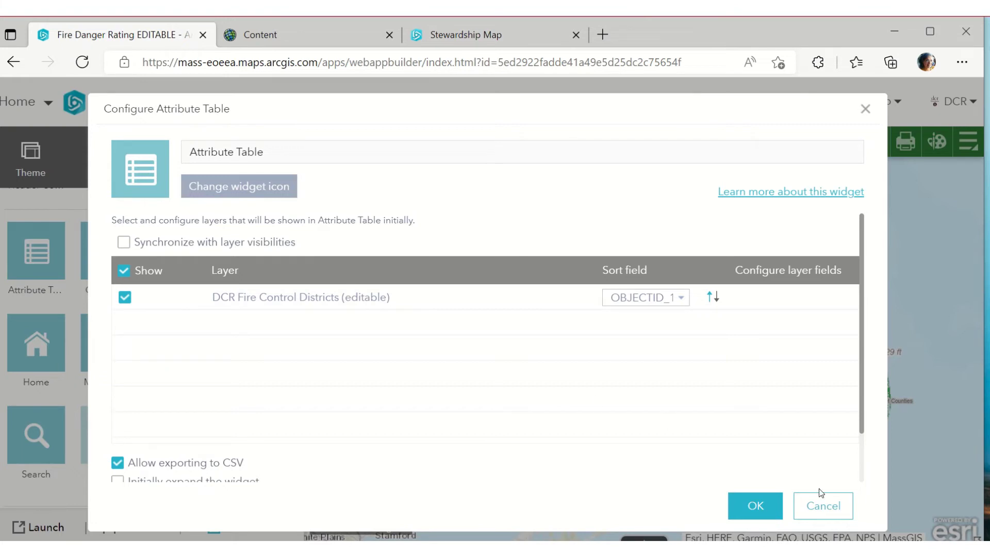
{"action": "left_click", "coordinate": [837, 506]}
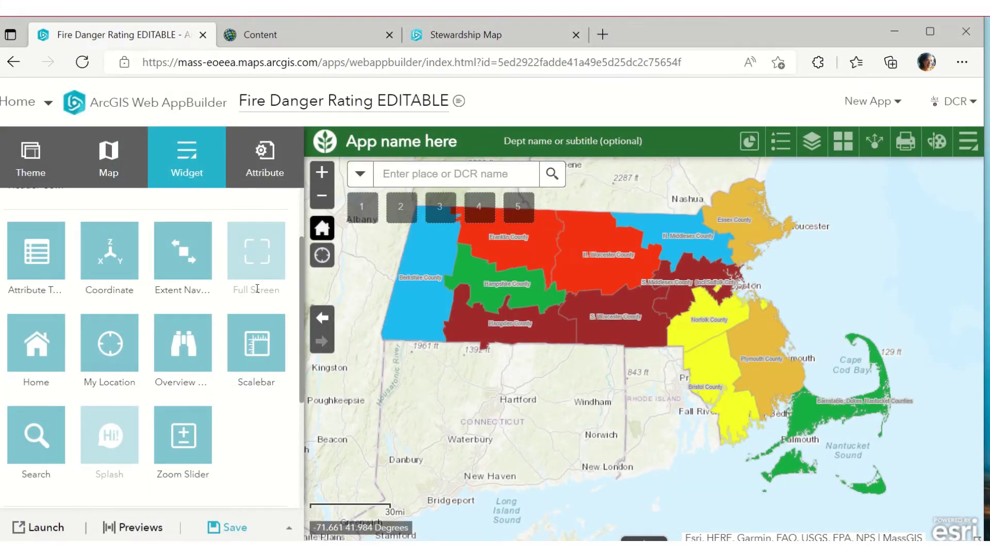
{"action": "mouse_move", "coordinate": [113, 266]}
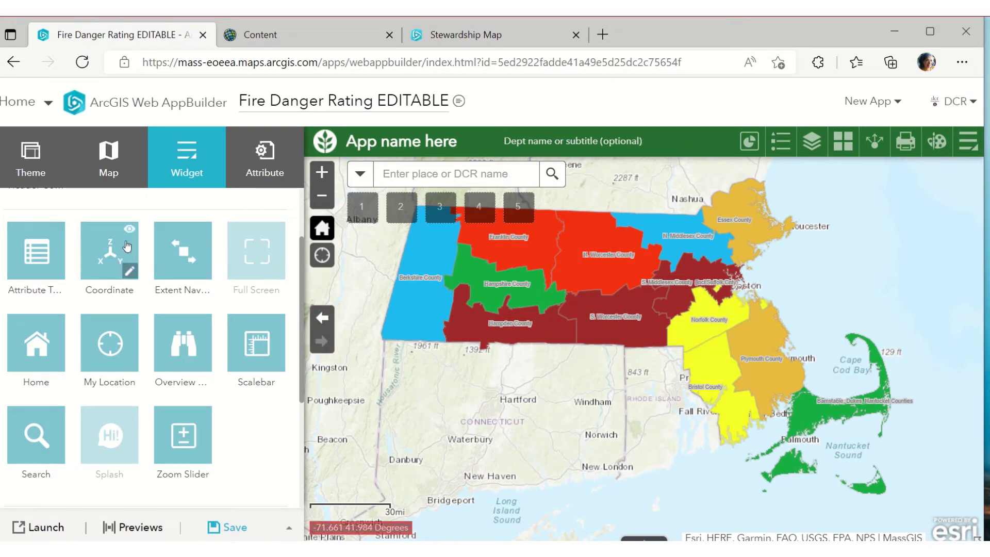
{"action": "mouse_move", "coordinate": [111, 241]}
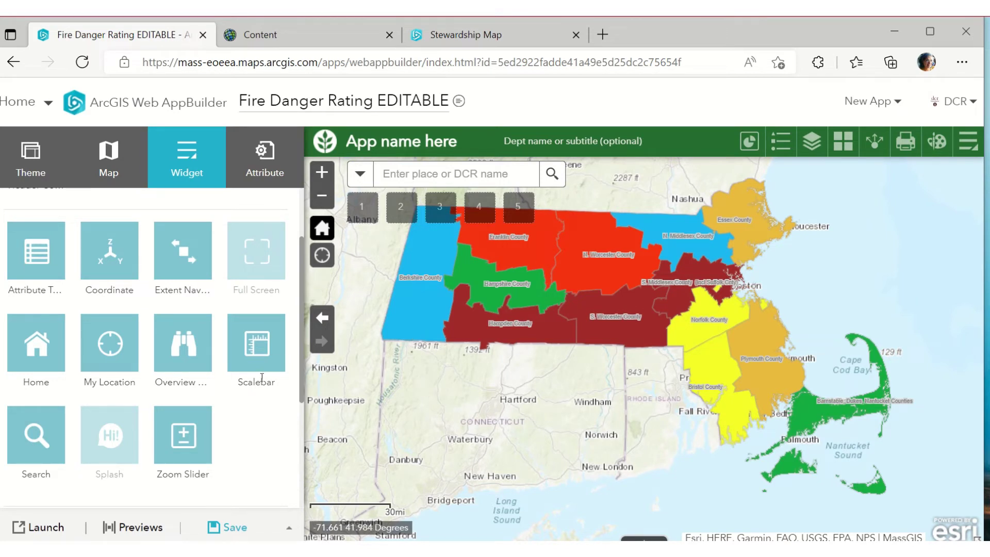
{"action": "mouse_move", "coordinate": [190, 273]}
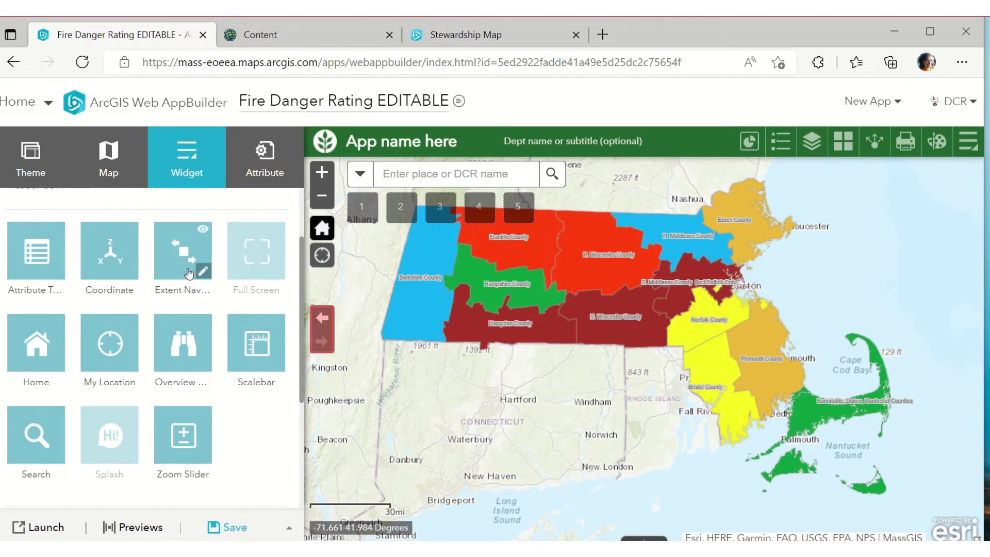
{"action": "left_click", "coordinate": [322, 319]}
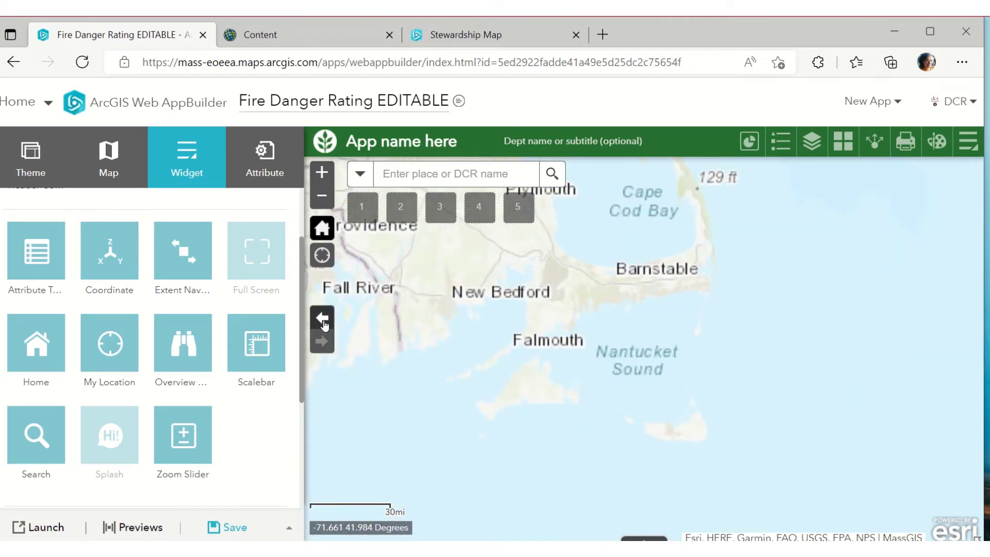
{"action": "left_click", "coordinate": [323, 341]}
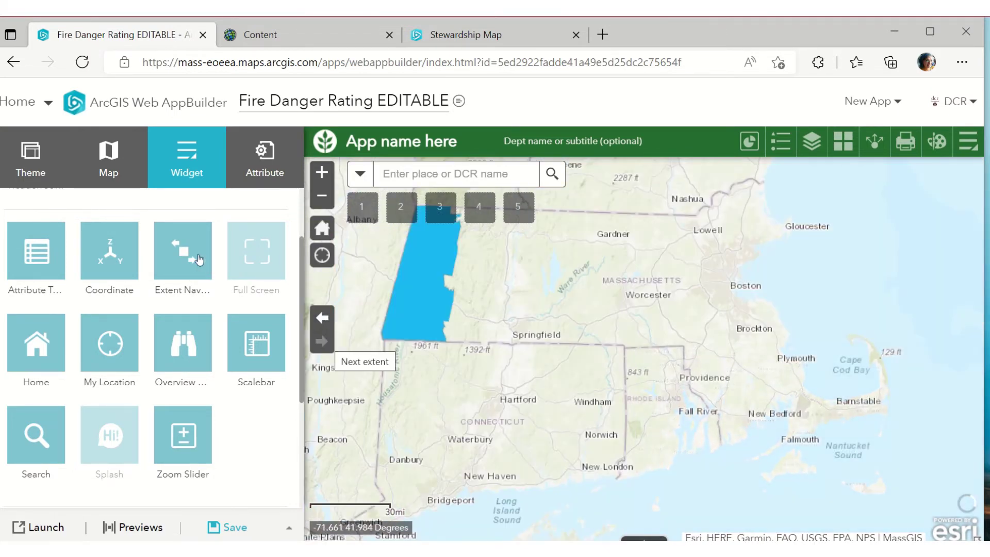
{"action": "mouse_move", "coordinate": [263, 257]}
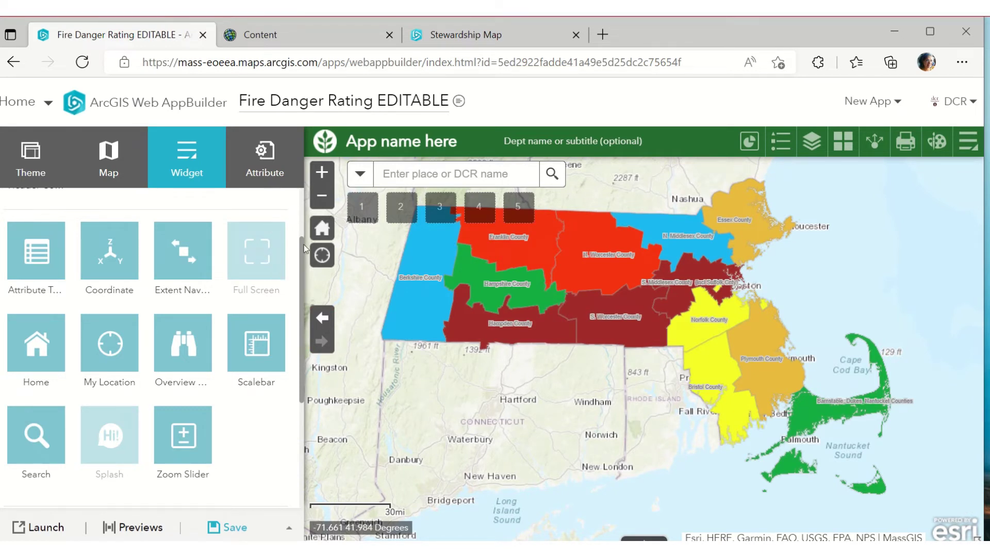
{"action": "mouse_move", "coordinate": [52, 358]}
{"action": "scroll", "coordinate": [687, 316], "scroll_direction": "up", "scroll_amount": 4}
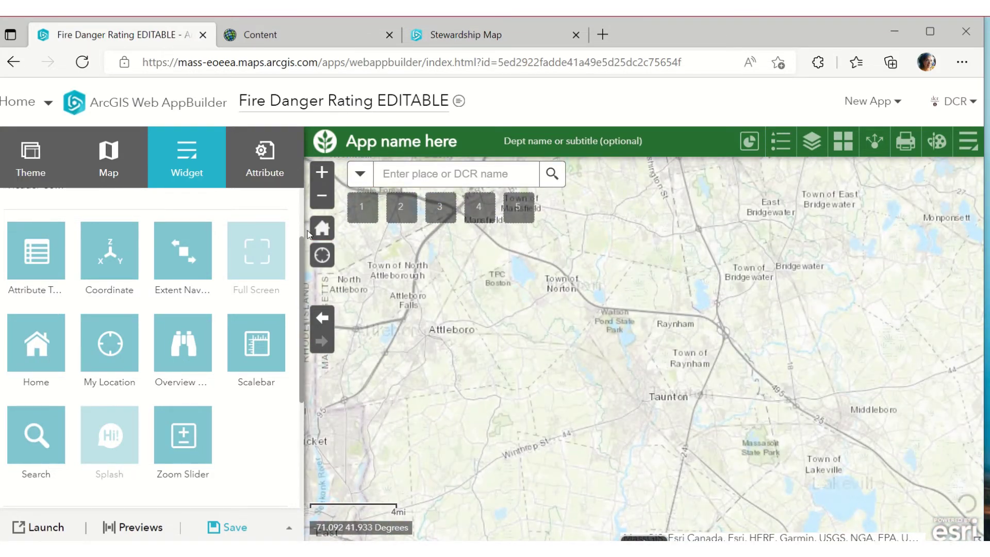
{"action": "left_click", "coordinate": [321, 230]}
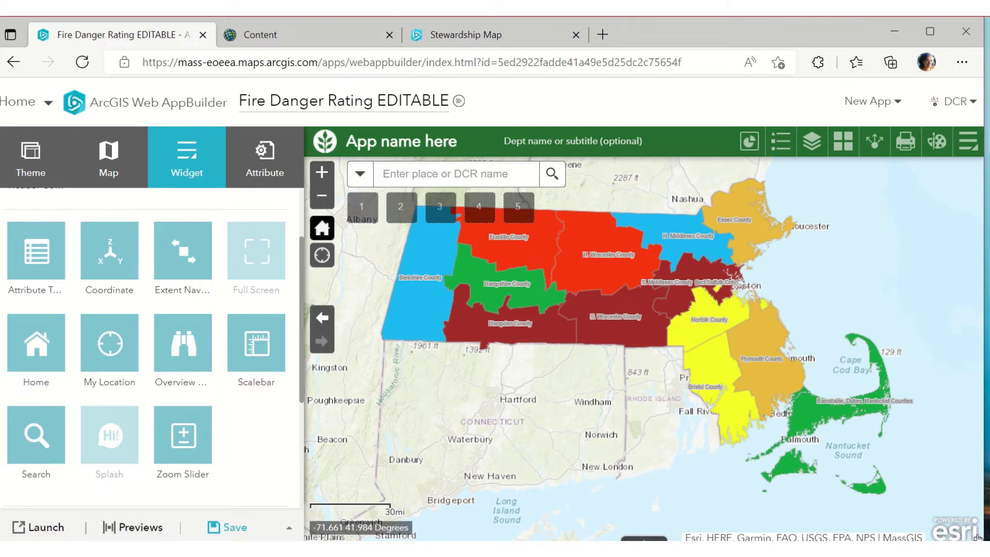
{"action": "left_click", "coordinate": [977, 538]}
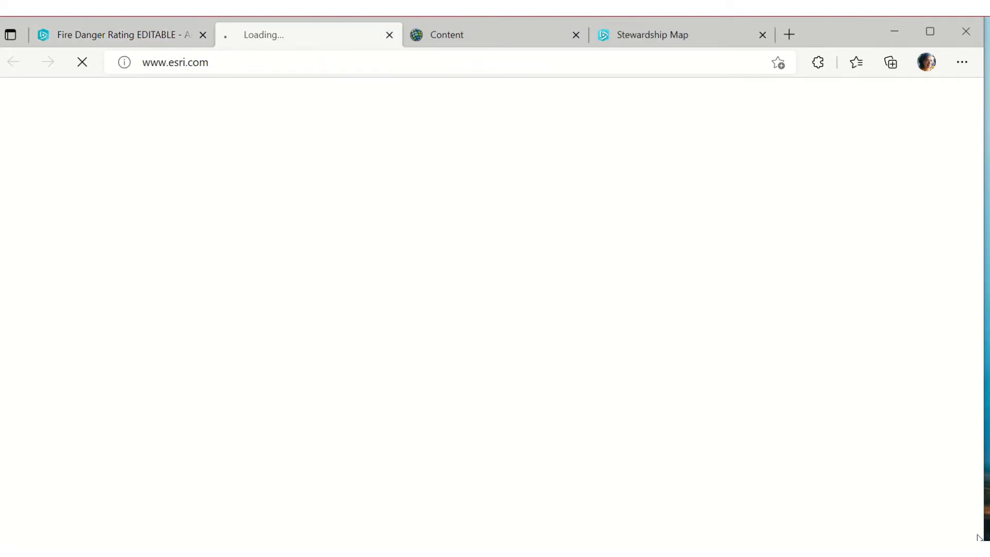
{"action": "left_click", "coordinate": [389, 35]}
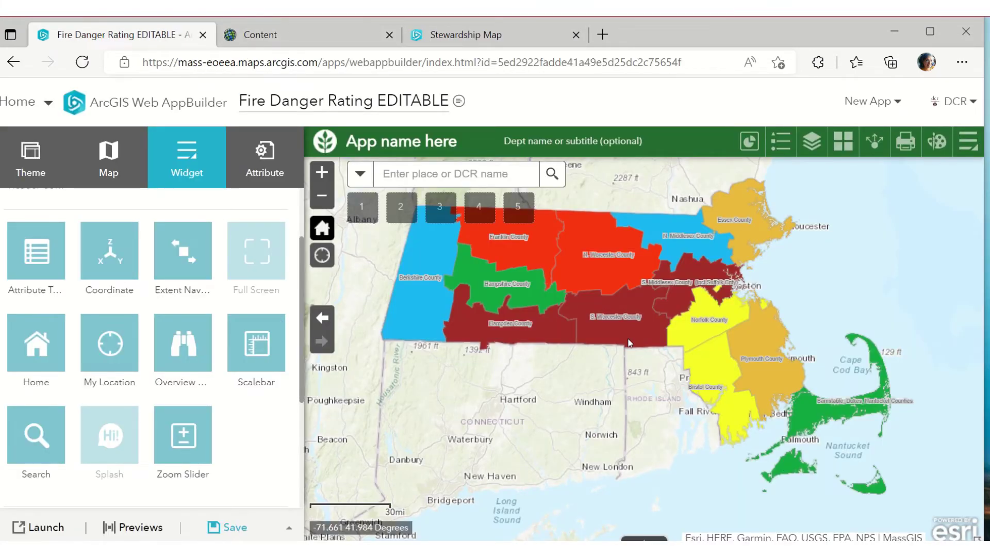
Pan and zoom to the Rhode Island border, showing red Worcester and yellow Norfolk districts
{"action": "left_click_drag", "start_coordinate": [724, 28], "coordinate": [779, 26]}
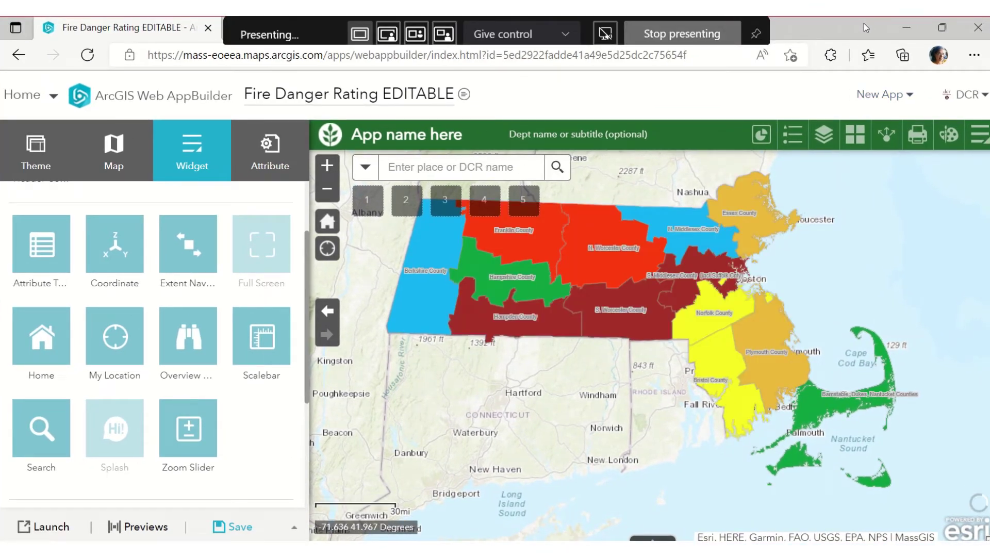
{"action": "left_click_drag", "start_coordinate": [863, 23], "coordinate": [757, 16]}
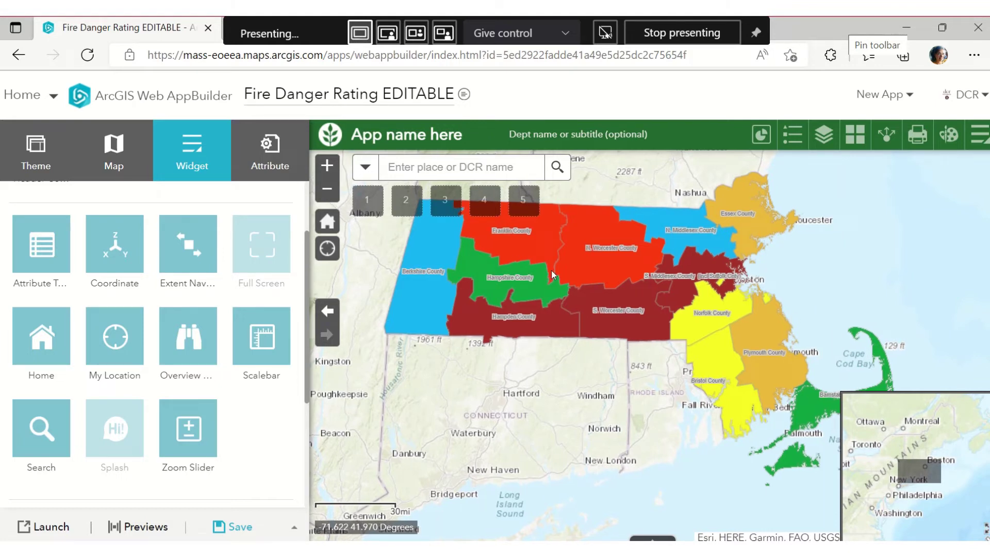
{"action": "scroll", "coordinate": [642, 332], "scroll_direction": "up", "scroll_amount": 3}
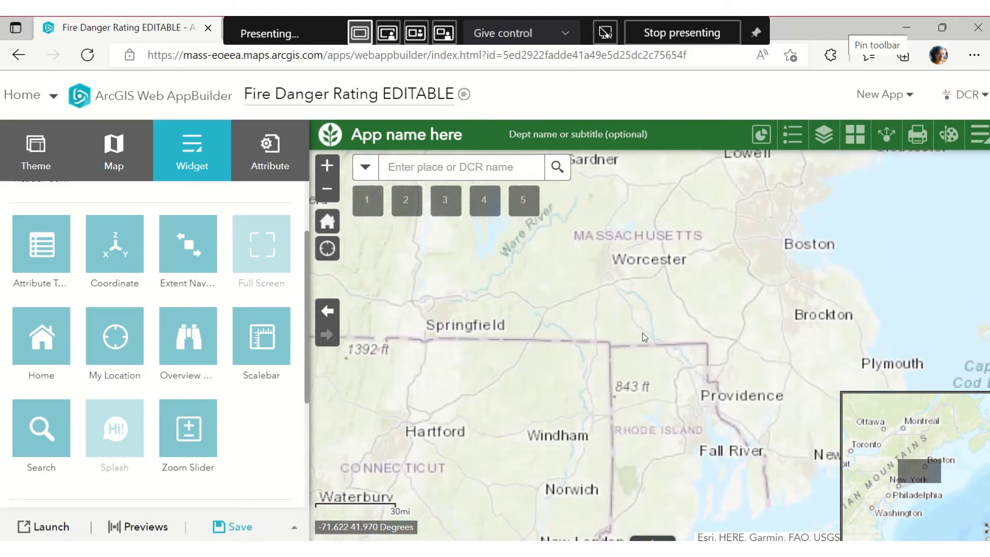
{"action": "left_click_drag", "start_coordinate": [635, 330], "coordinate": [487, 340]}
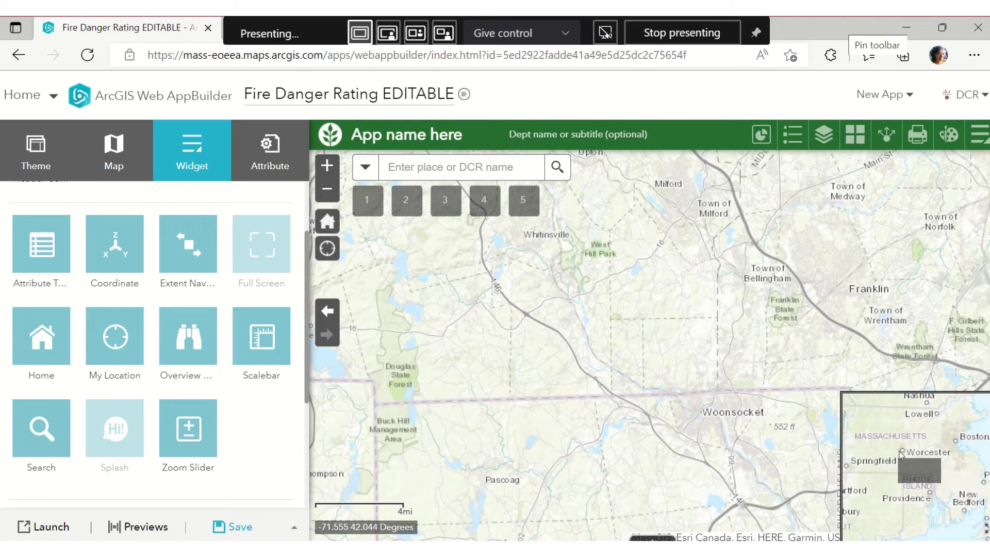
{"action": "left_click_drag", "start_coordinate": [910, 467], "coordinate": [917, 469]}
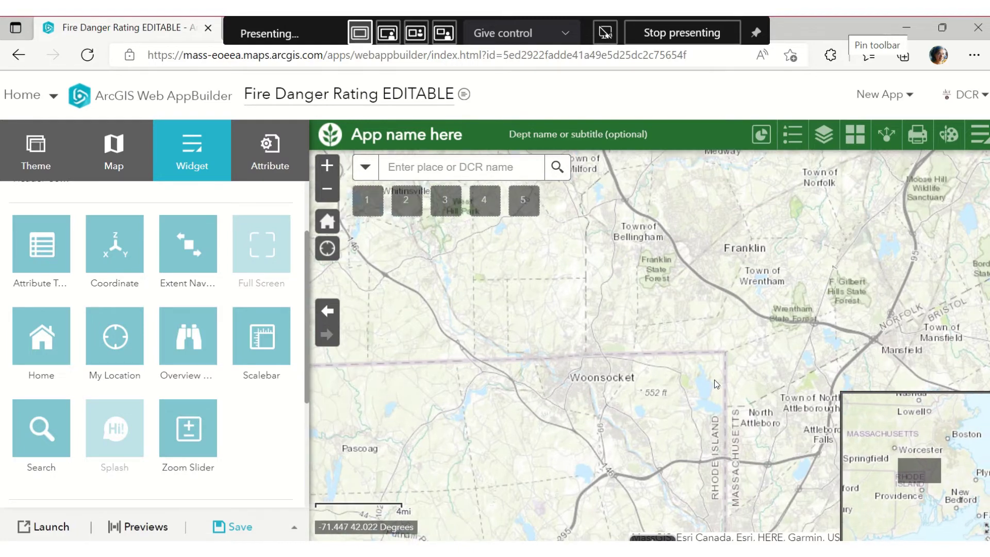
{"action": "scroll", "coordinate": [715, 384], "scroll_direction": "up", "scroll_amount": 3}
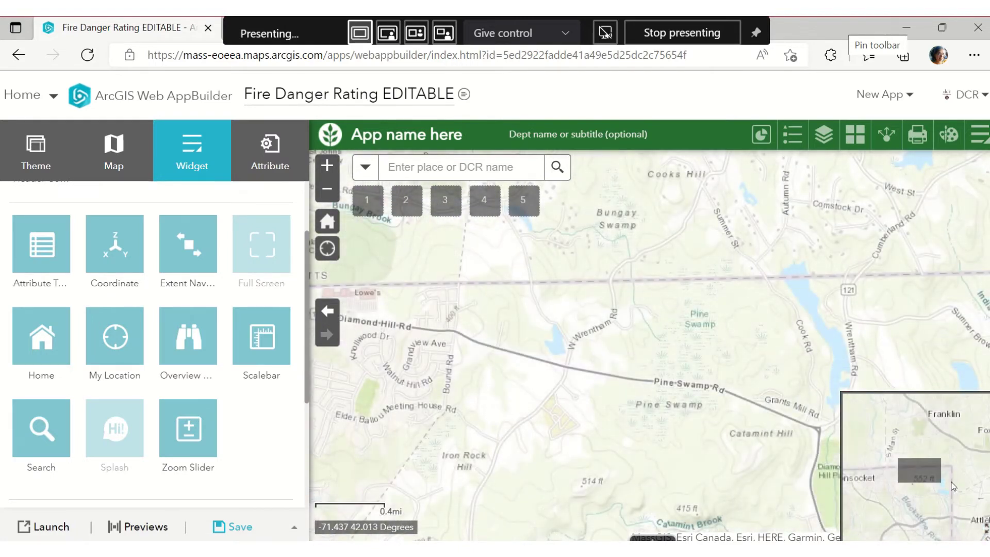
{"action": "left_click_drag", "start_coordinate": [714, 407], "coordinate": [399, 213]}
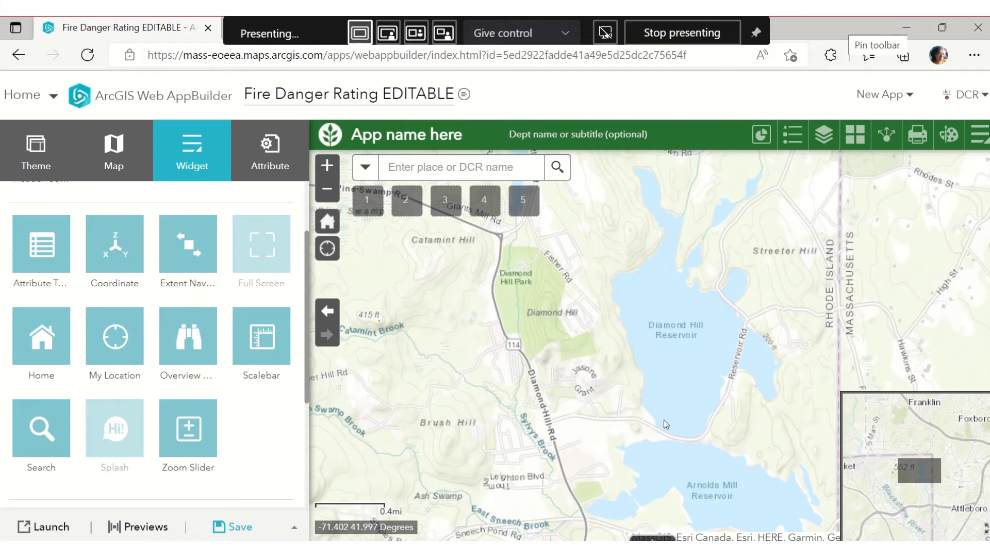
{"action": "left_click_drag", "start_coordinate": [914, 475], "coordinate": [866, 408]}
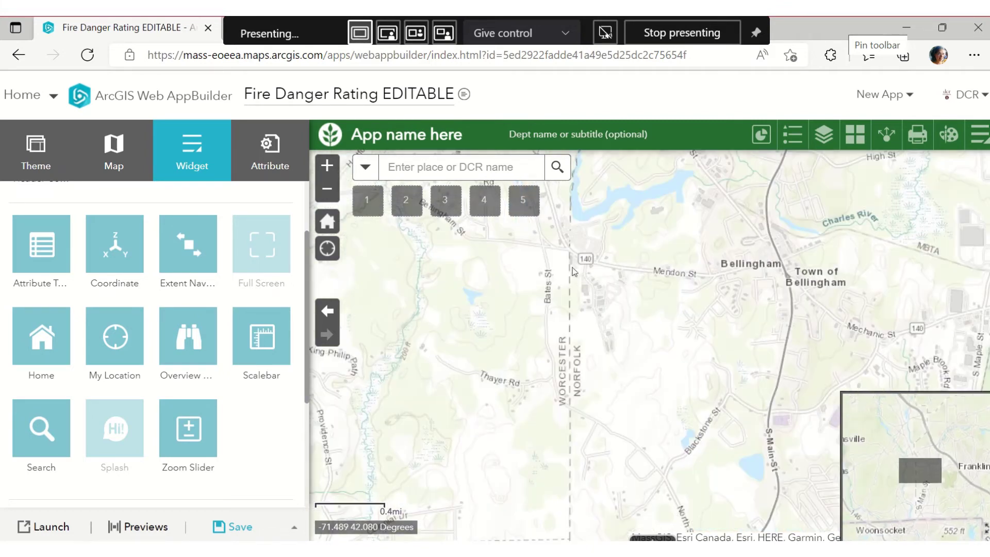
{"action": "scroll", "coordinate": [604, 294], "scroll_direction": "down", "scroll_amount": 3}
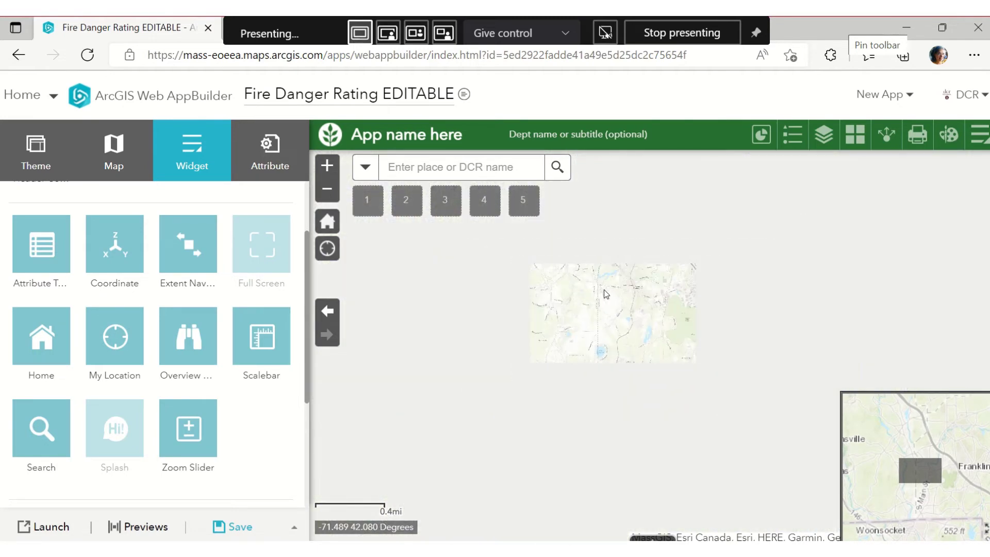
{"action": "scroll", "coordinate": [604, 291], "scroll_direction": "down", "scroll_amount": 1}
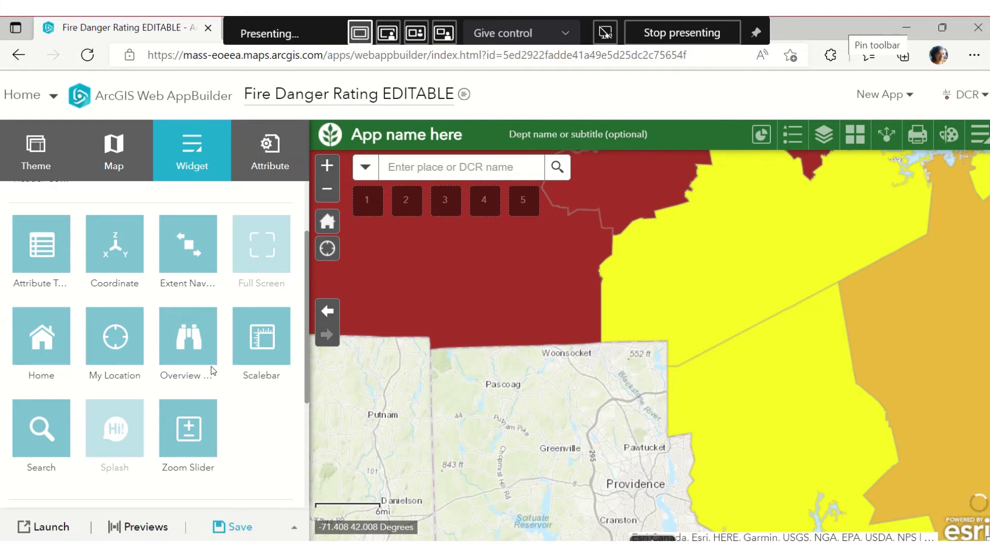
{"action": "mouse_move", "coordinate": [236, 358]}
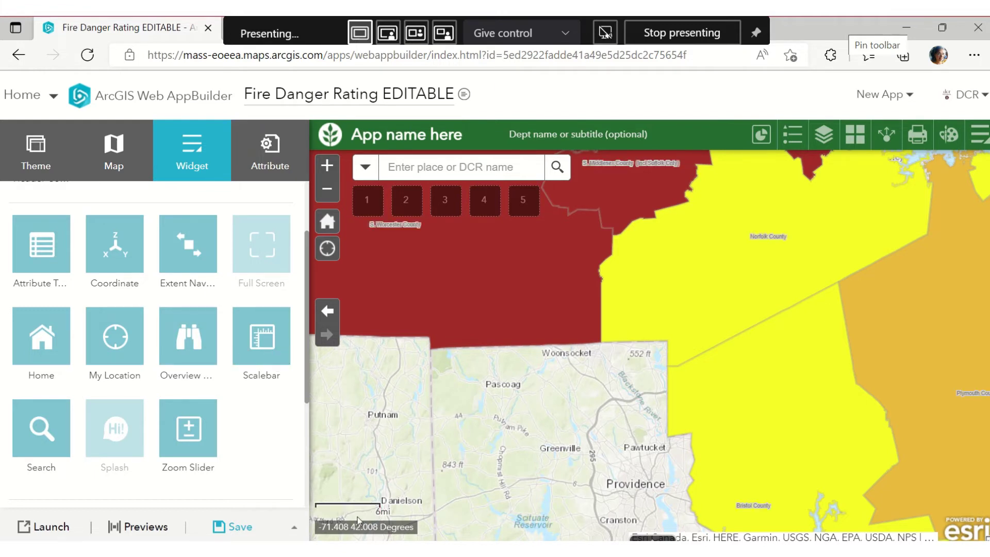
Locate Wompatuck State Park via its DCR property suggestion, then clear the result
{"action": "mouse_move", "coordinate": [32, 437]}
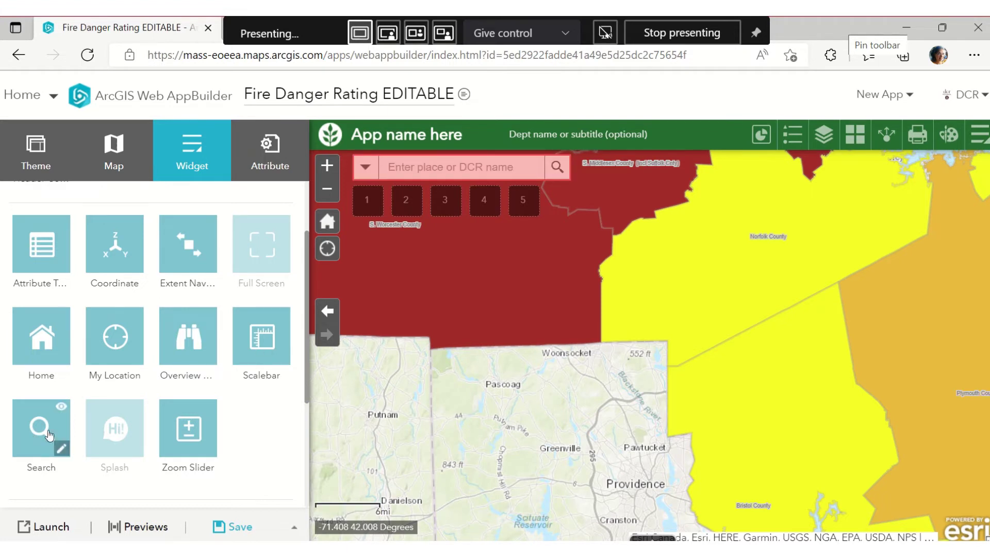
{"action": "left_click", "coordinate": [369, 166]}
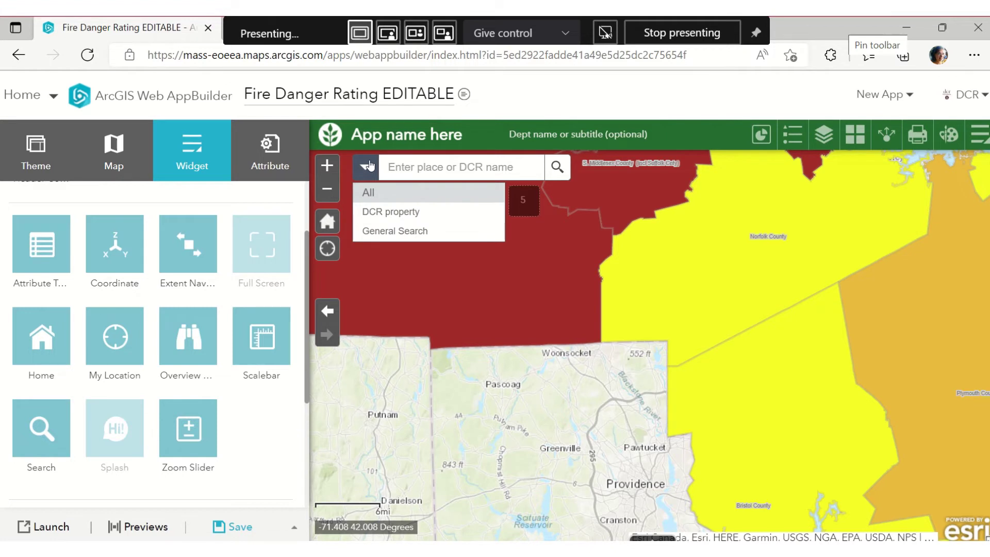
{"action": "left_click", "coordinate": [409, 166]}
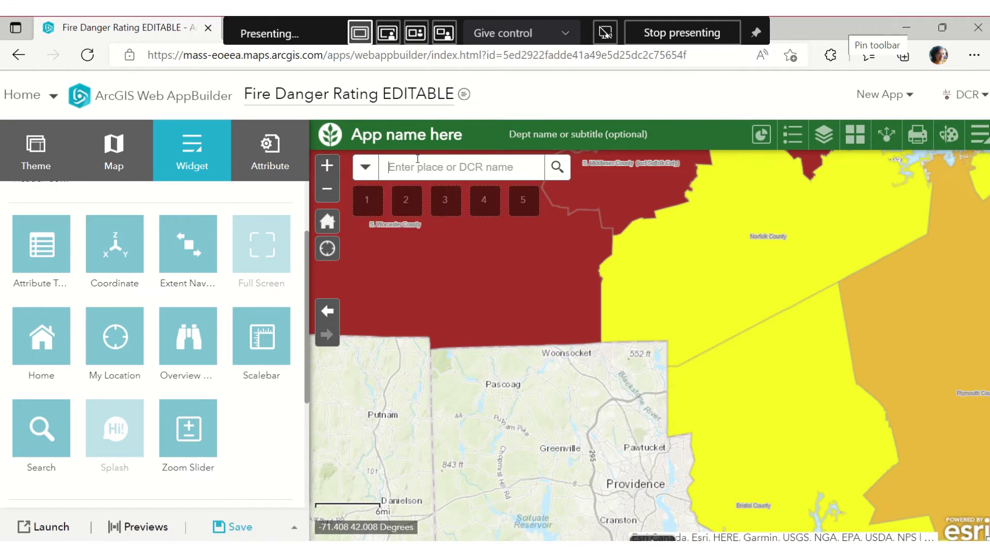
{"action": "type", "text": "Wompatuck"}
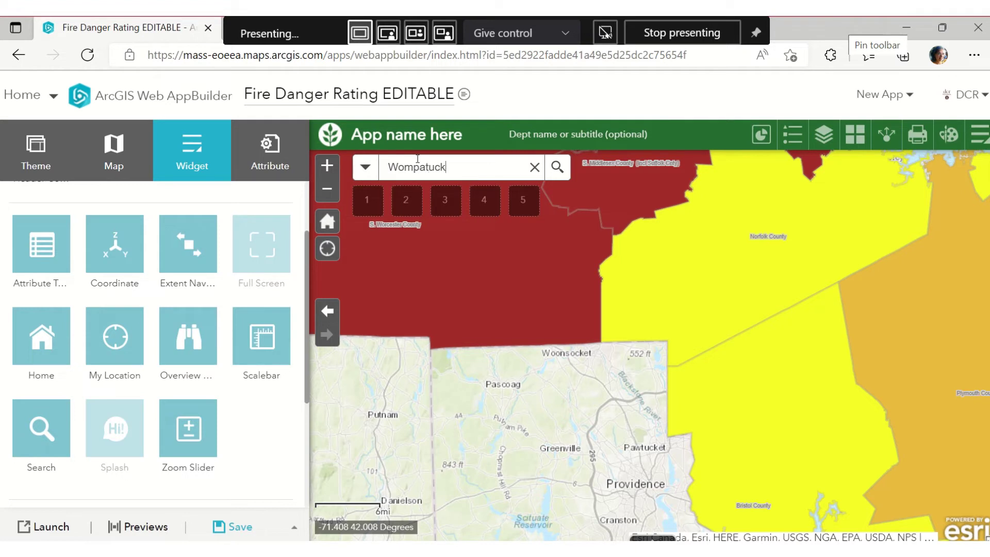
{"action": "type", "text": " S"}
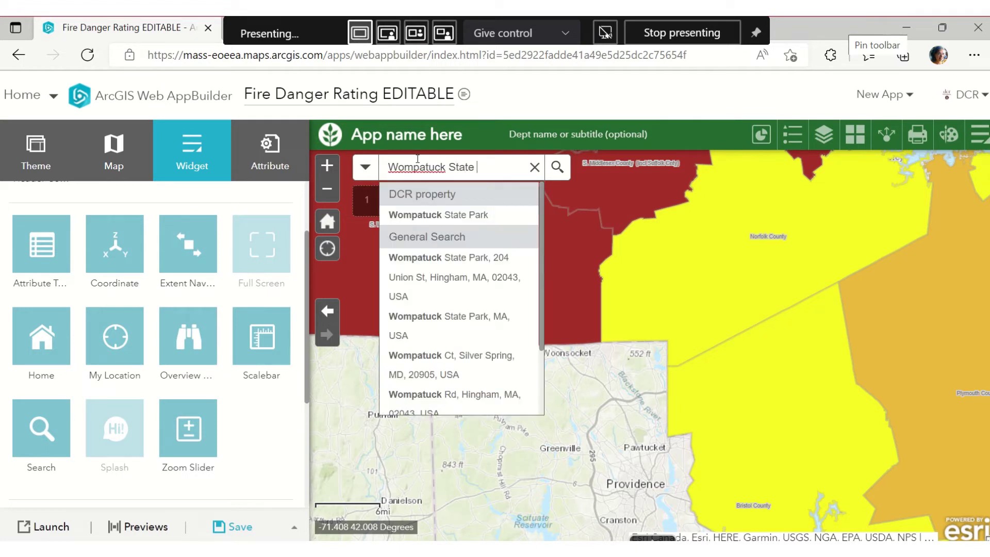
{"action": "type", "text": "tate"}
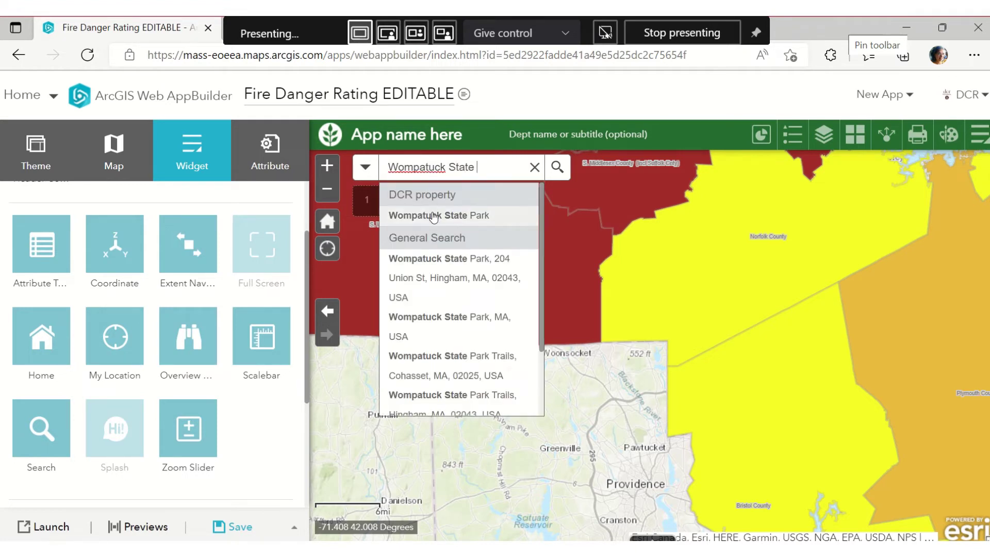
{"action": "left_click", "coordinate": [441, 216]}
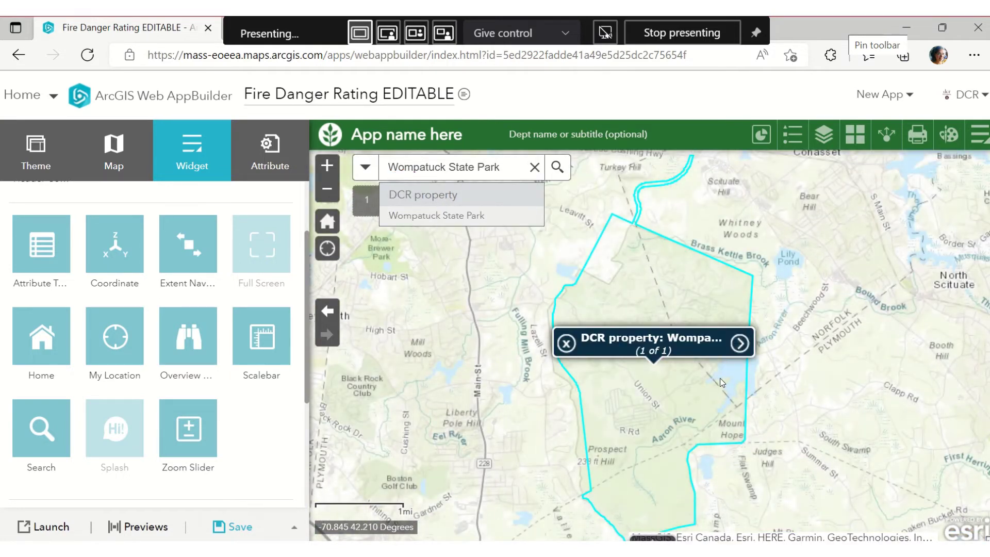
{"action": "scroll", "coordinate": [720, 378], "scroll_direction": "down", "scroll_amount": 1}
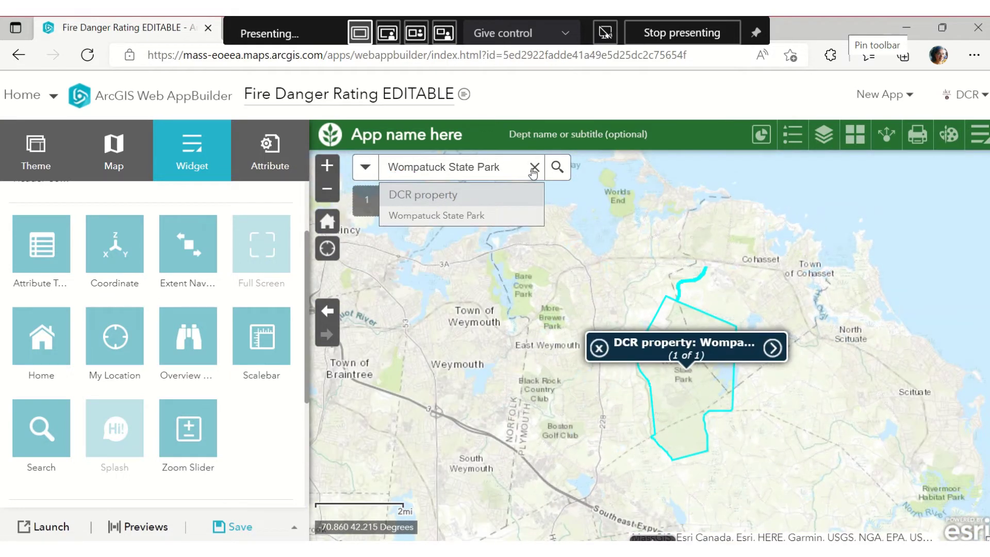
{"action": "left_click", "coordinate": [534, 167]}
Search 'Wompatuck State Park' with the General Search source, then clear the result
{"action": "left_click", "coordinate": [365, 168]}
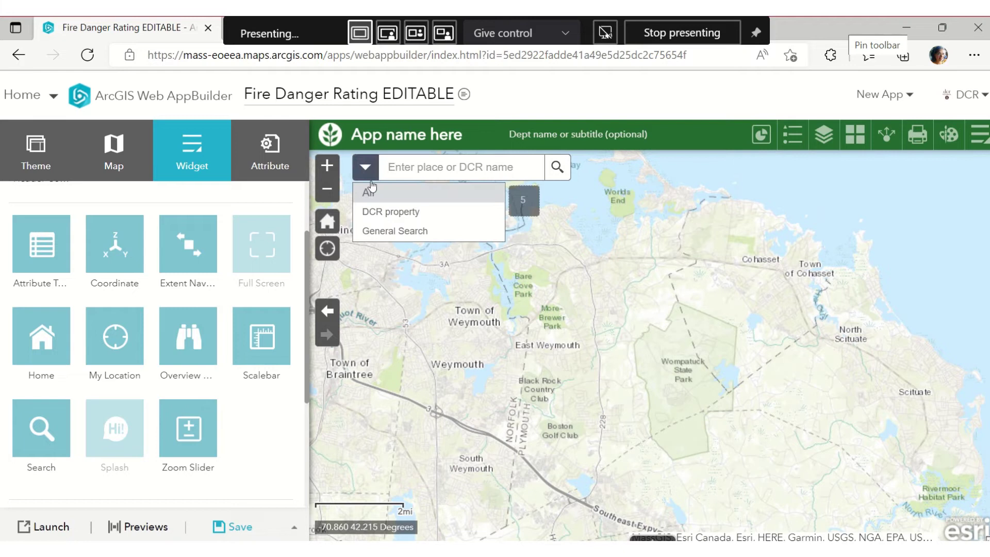
{"action": "left_click", "coordinate": [391, 230]}
{"action": "type", "text": "Wompa"}
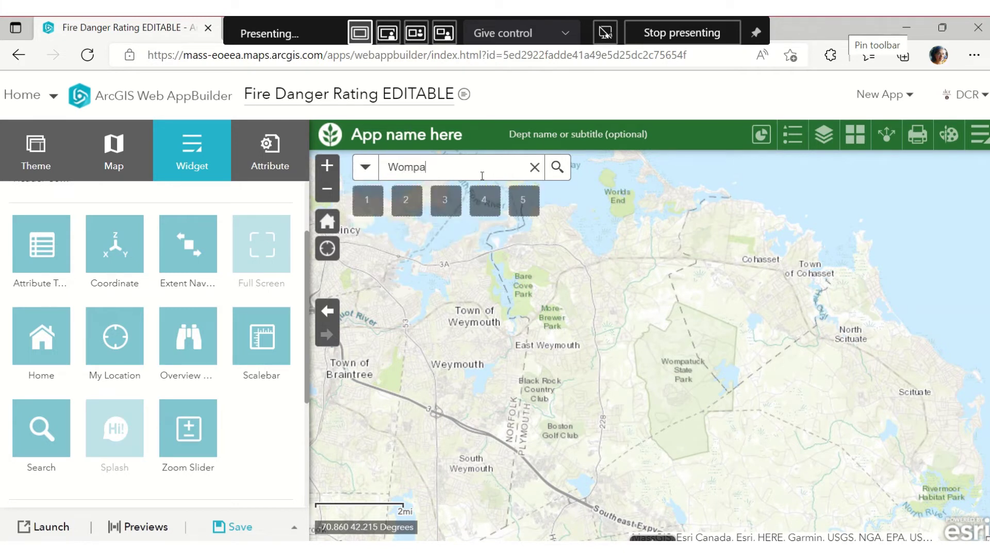
{"action": "type", "text": "tuck State Park"}
{"action": "key", "text": "Return"}
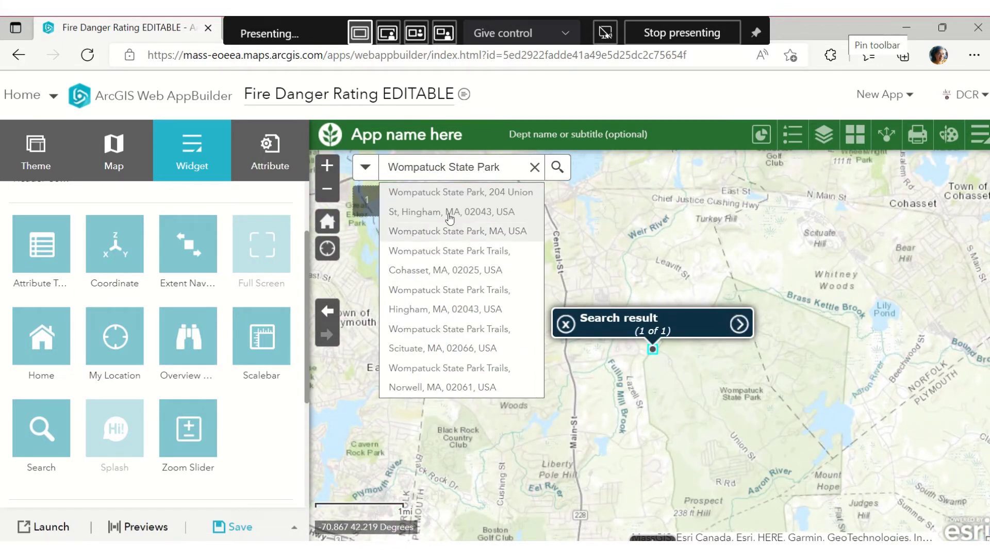
{"action": "left_click", "coordinate": [534, 170]}
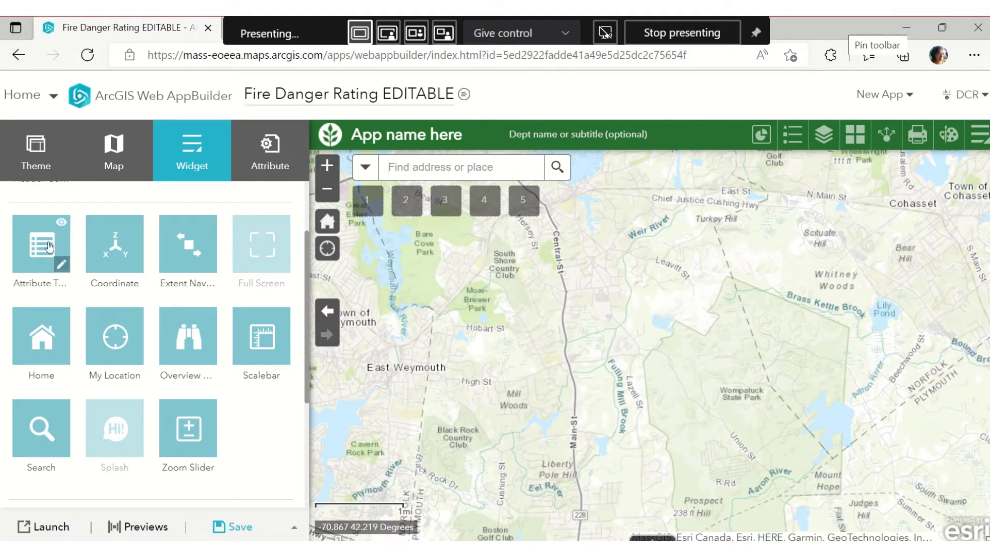
Add the Edit widget to on-map widget placeholder 1
{"action": "mouse_move", "coordinate": [211, 457]}
{"action": "scroll", "coordinate": [249, 394], "scroll_direction": "down", "scroll_amount": 2}
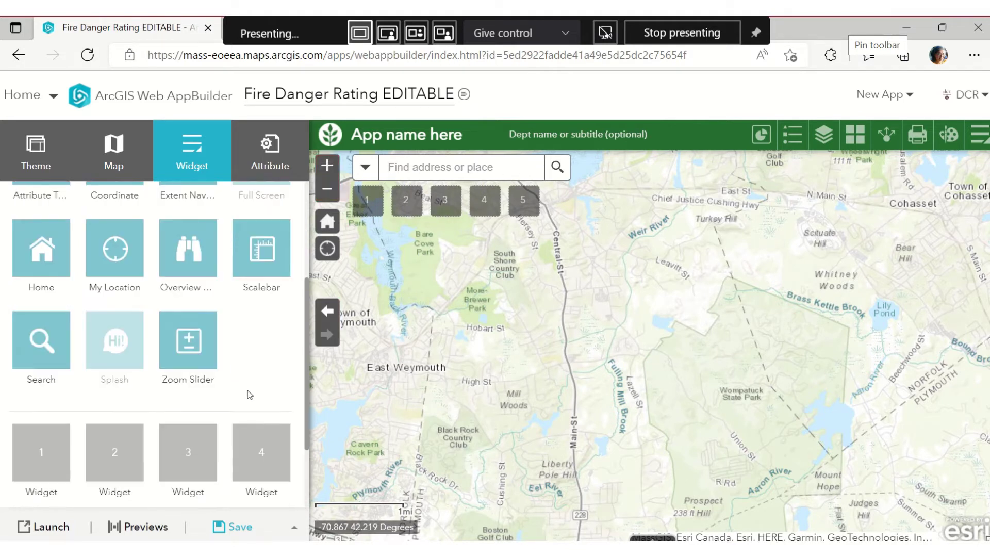
{"action": "scroll", "coordinate": [248, 394], "scroll_direction": "up", "scroll_amount": 1}
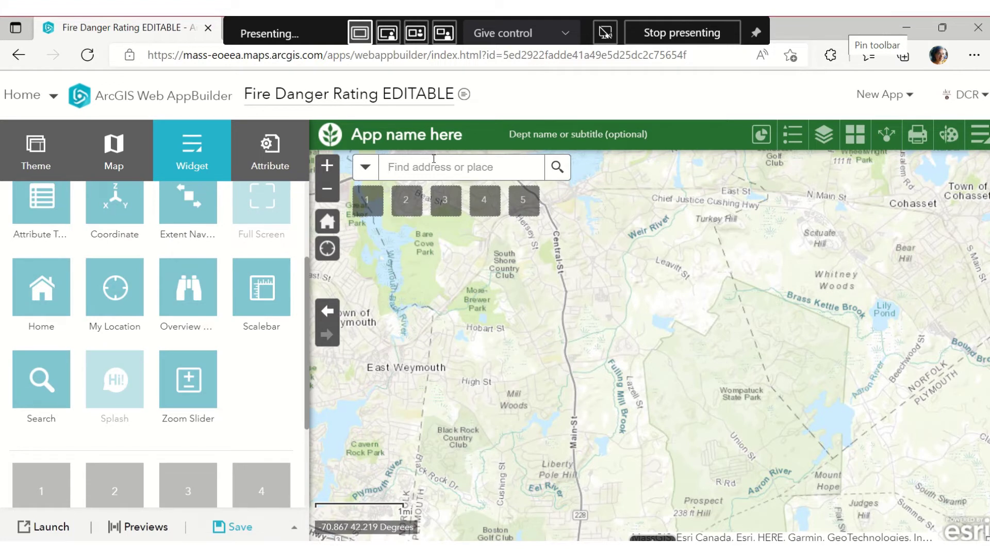
{"action": "scroll", "coordinate": [211, 320], "scroll_direction": "down", "scroll_amount": 3}
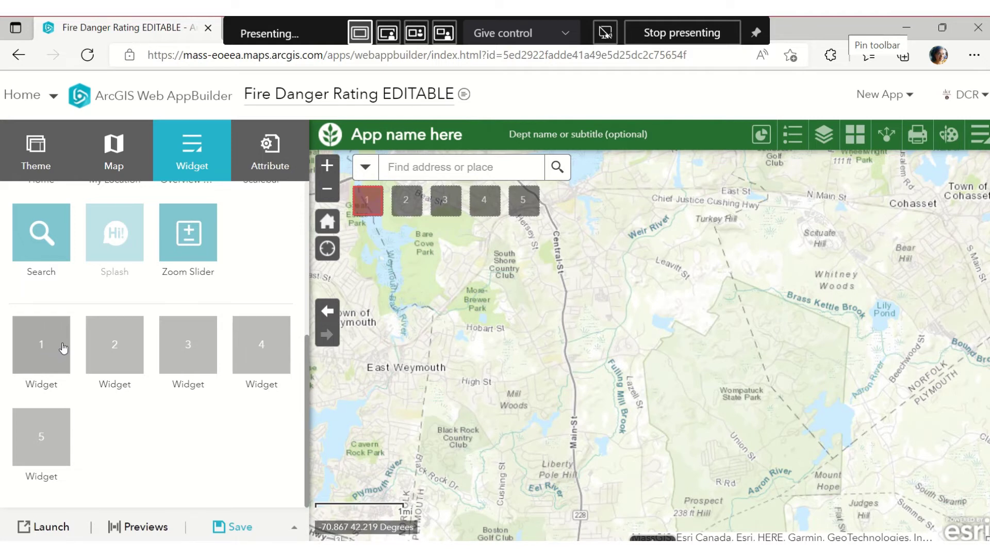
{"action": "left_click", "coordinate": [61, 352]}
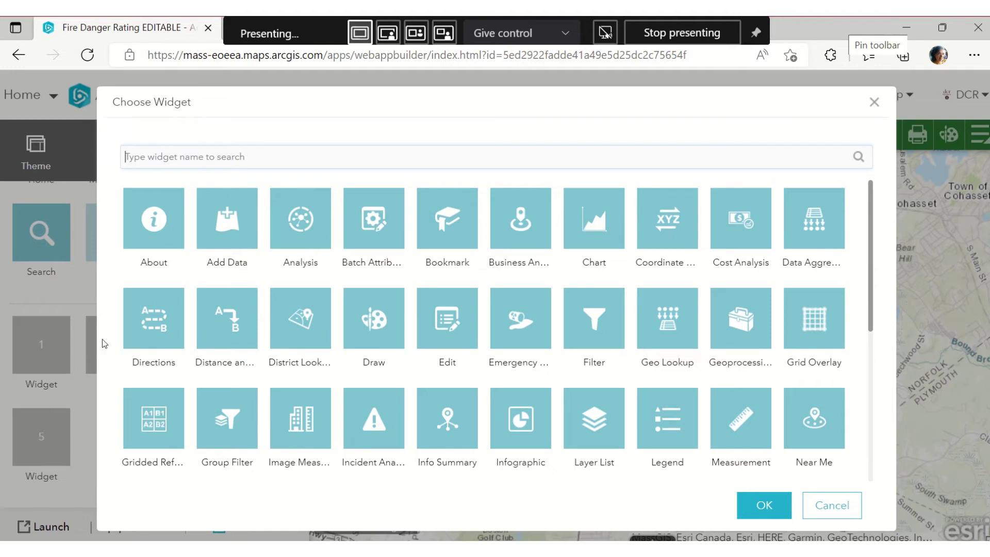
{"action": "left_click", "coordinate": [457, 328]}
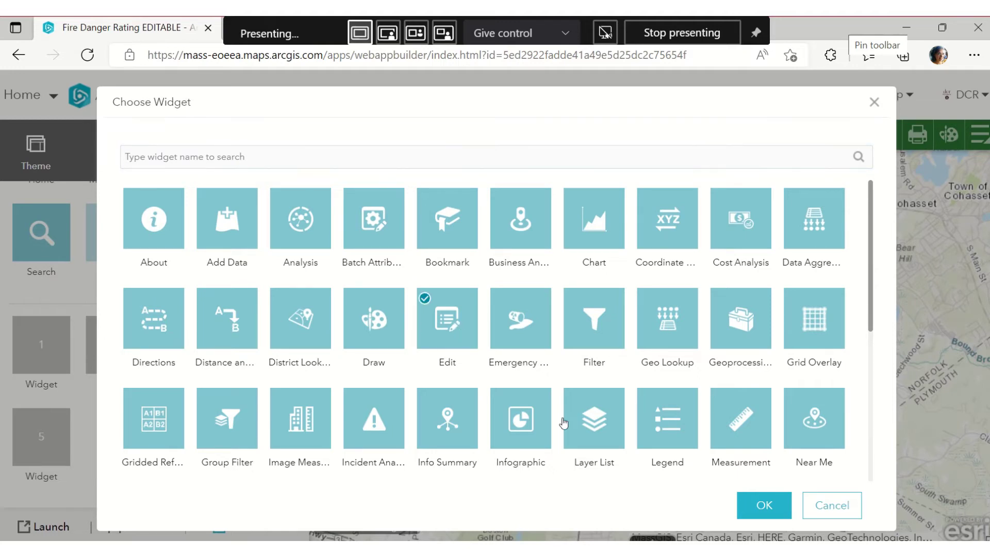
{"action": "left_click", "coordinate": [764, 512]}
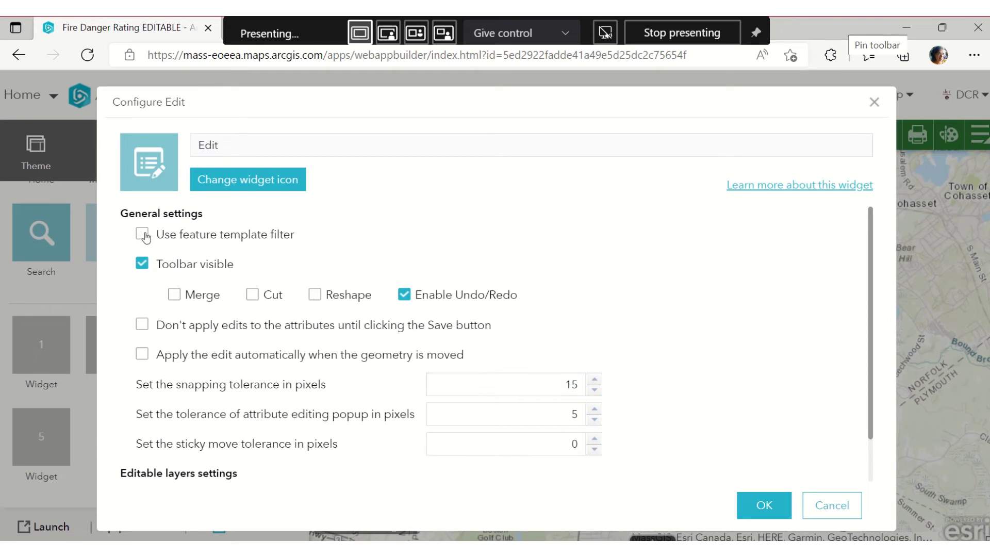
Rename the Edit widget to 'Rating - 1 by 1'
{"action": "double_click", "coordinate": [205, 153]}
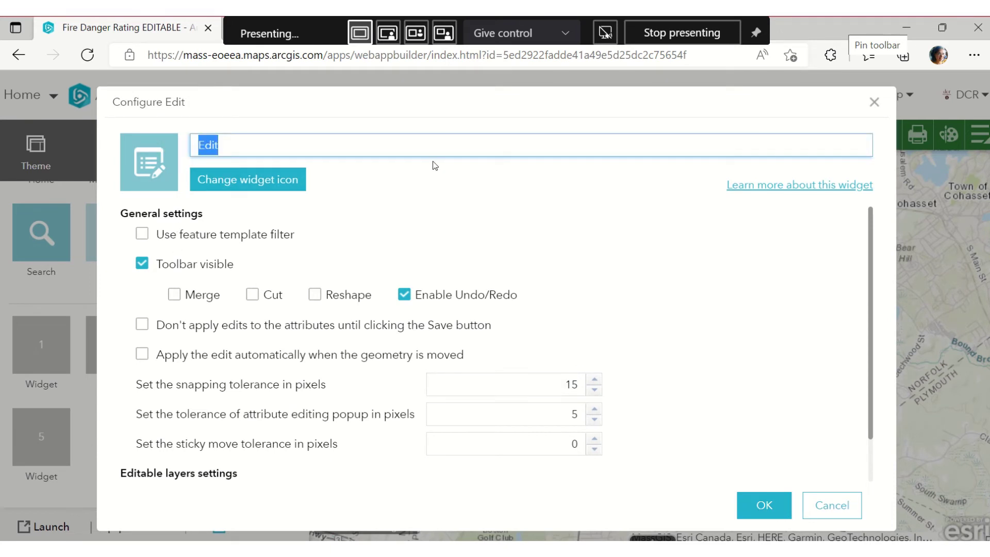
{"action": "type", "text": "Oen"}
{"action": "key", "text": "BackSpace"}
{"action": "key", "text": "BackSpace"}
{"action": "type", "text": "n"}
{"action": "key", "text": "ctrl+a"}
{"action": "type", "text": "Rating - 1 by 1"}
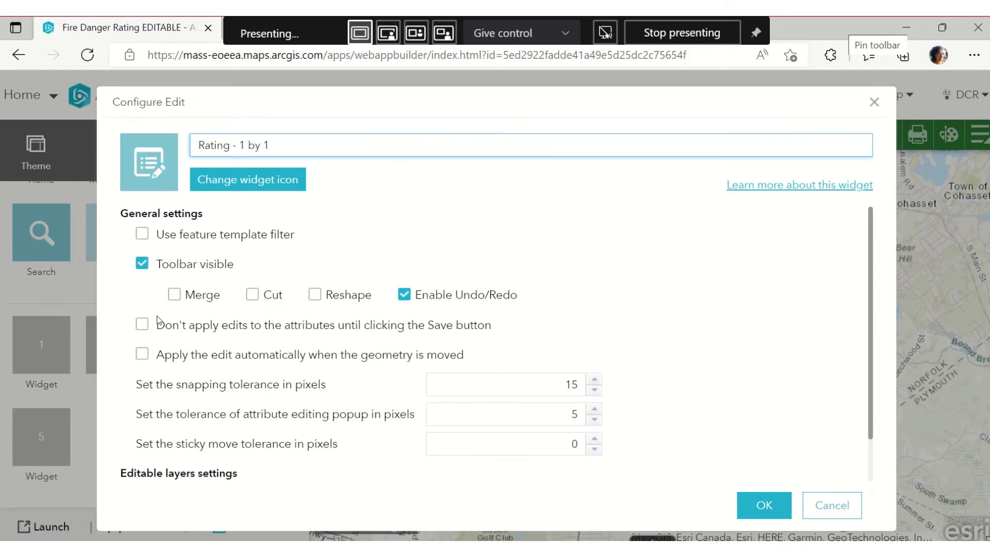
Use Custom editable-layer settings and open the DCR Fire Control Districts field settings
{"action": "scroll", "coordinate": [199, 419], "scroll_direction": "down", "scroll_amount": 1}
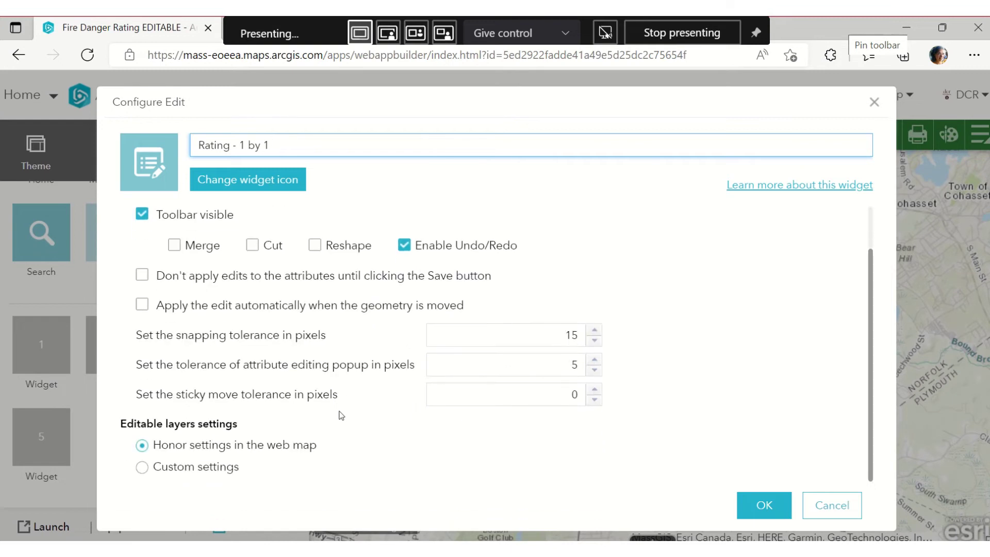
{"action": "left_click", "coordinate": [149, 466]}
{"action": "scroll", "coordinate": [330, 371], "scroll_direction": "down", "scroll_amount": 1}
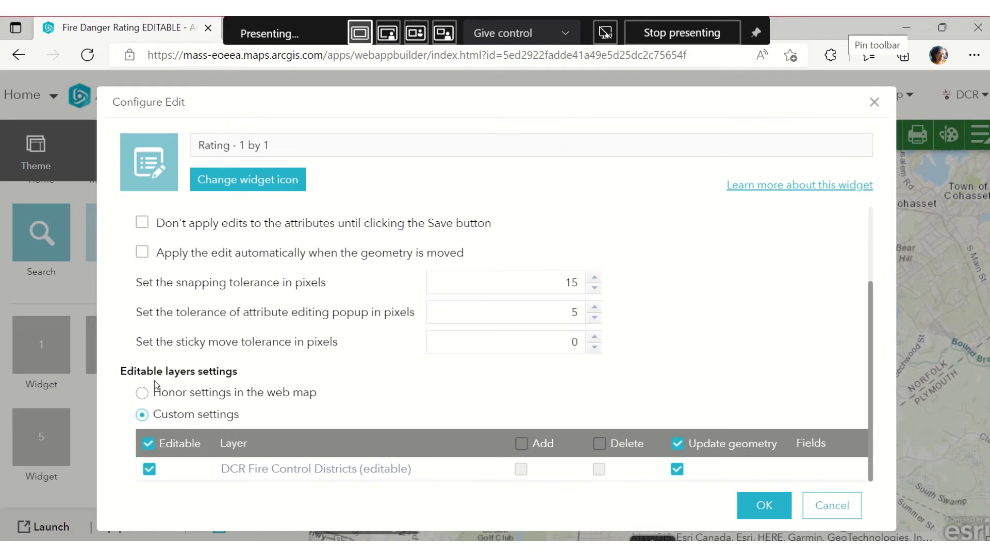
{"action": "left_click", "coordinate": [142, 393]}
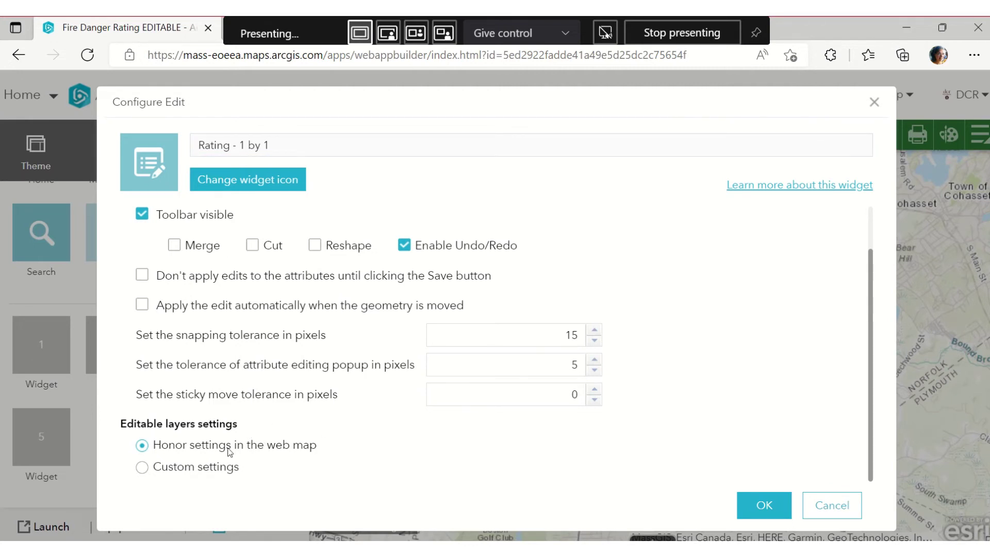
{"action": "left_click", "coordinate": [142, 467]}
{"action": "scroll", "coordinate": [239, 397], "scroll_direction": "down", "scroll_amount": 2}
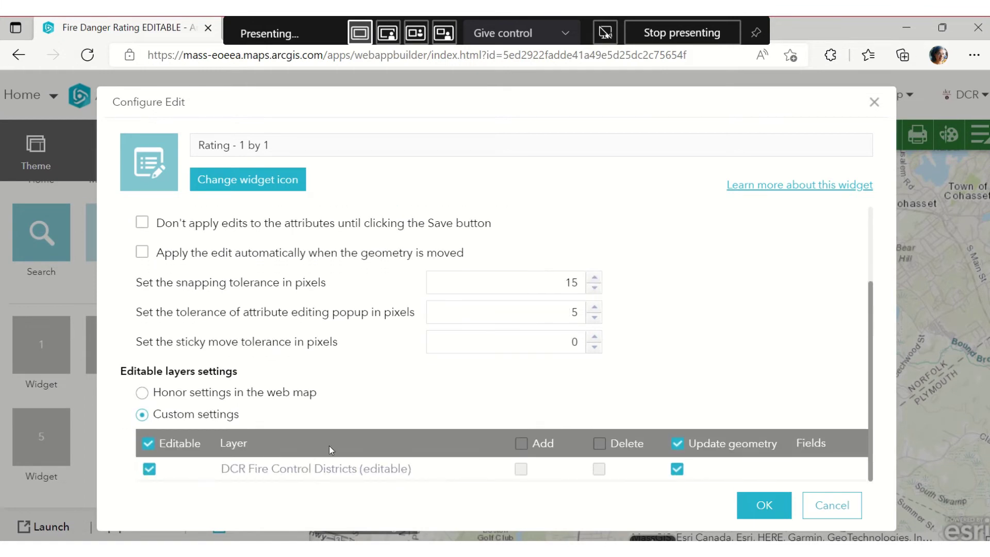
{"action": "left_click", "coordinate": [143, 393]}
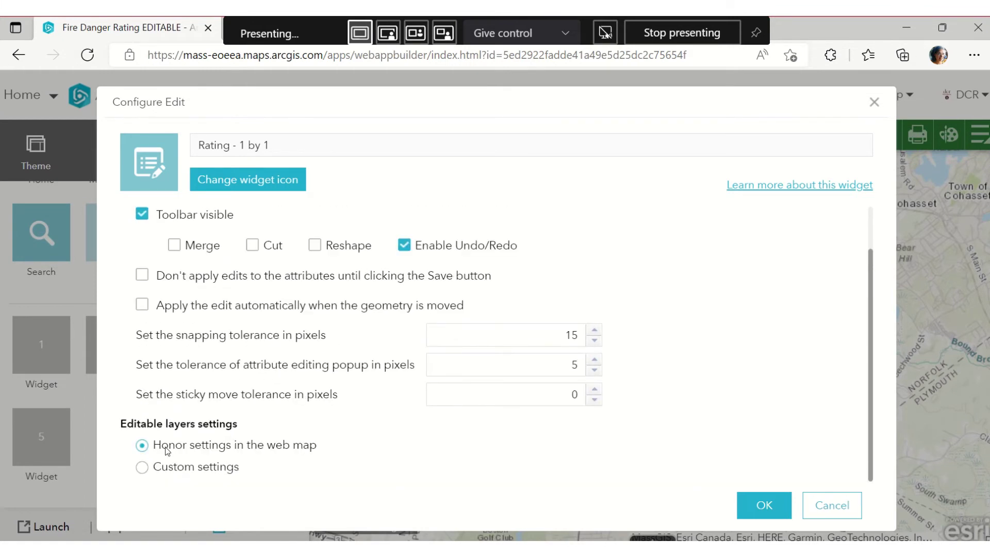
{"action": "left_click", "coordinate": [144, 468]}
{"action": "scroll", "coordinate": [402, 391], "scroll_direction": "down", "scroll_amount": 1}
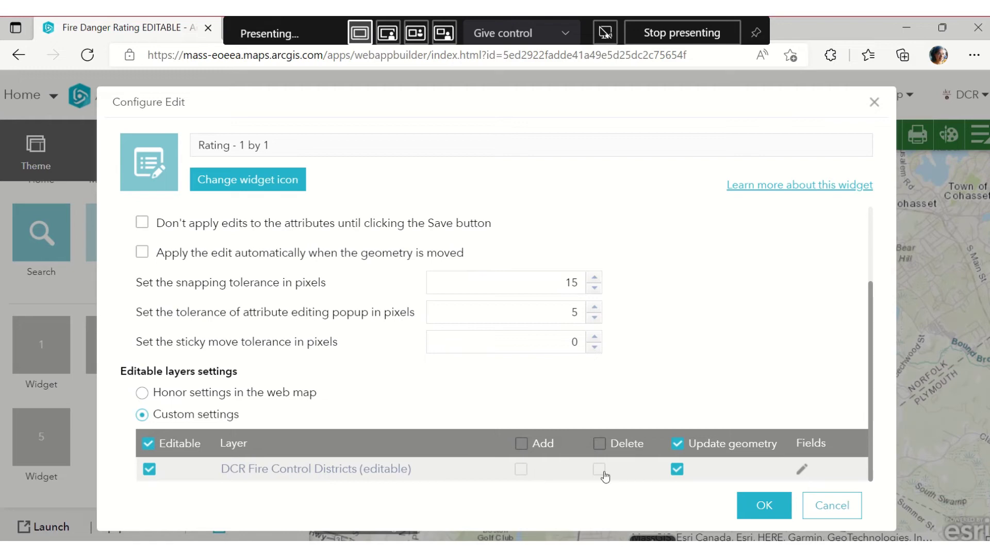
{"action": "left_click", "coordinate": [802, 469]}
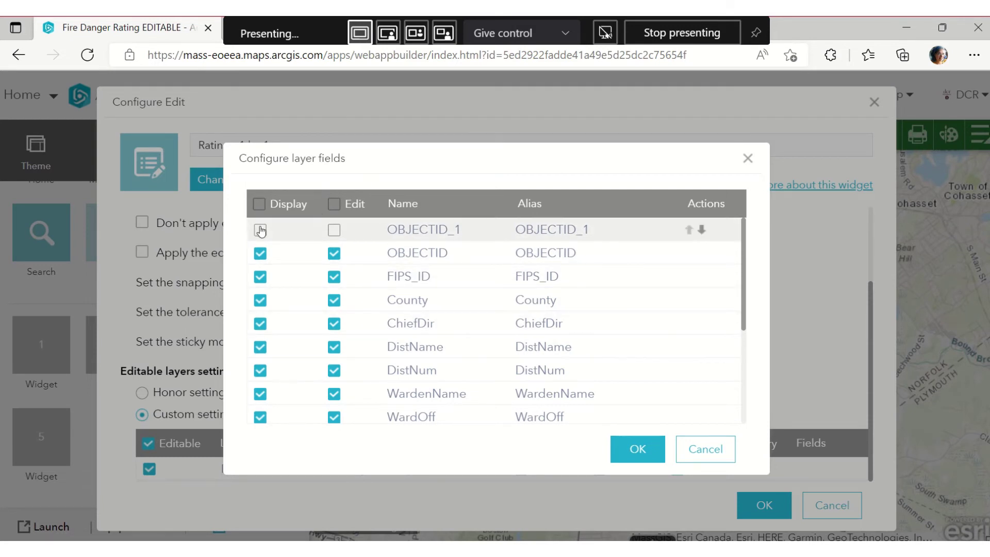
Clear all field settings and make only FireDangerRating editable
{"action": "left_click", "coordinate": [258, 205]}
{"action": "left_click", "coordinate": [258, 205]}
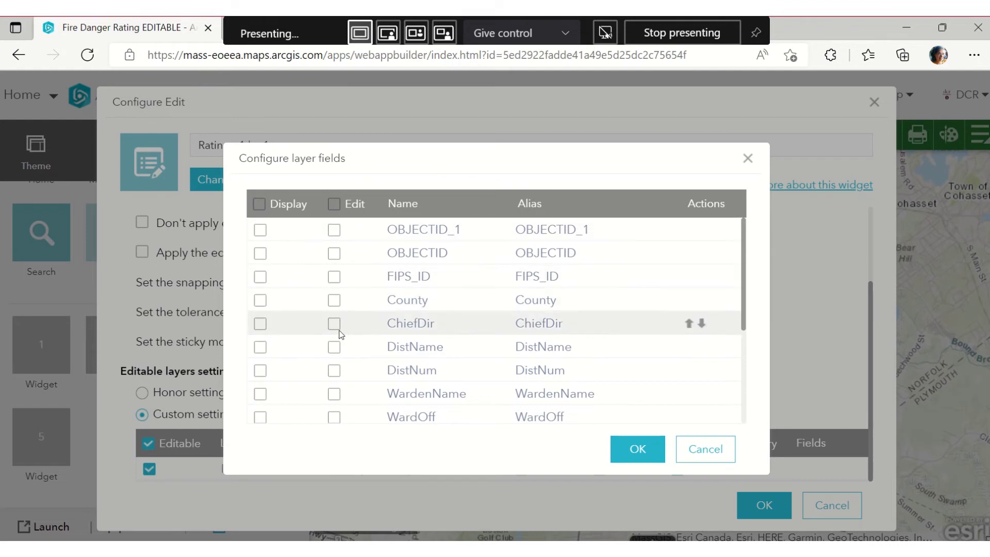
{"action": "scroll", "coordinate": [342, 349], "scroll_direction": "down", "scroll_amount": 1}
{"action": "scroll", "coordinate": [335, 348], "scroll_direction": "down", "scroll_amount": 3}
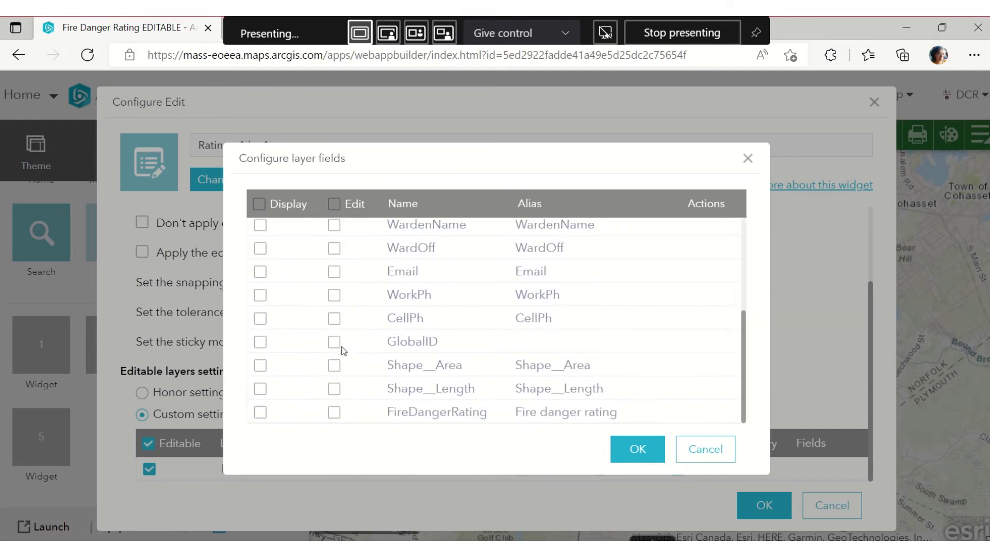
{"action": "left_click", "coordinate": [334, 413]}
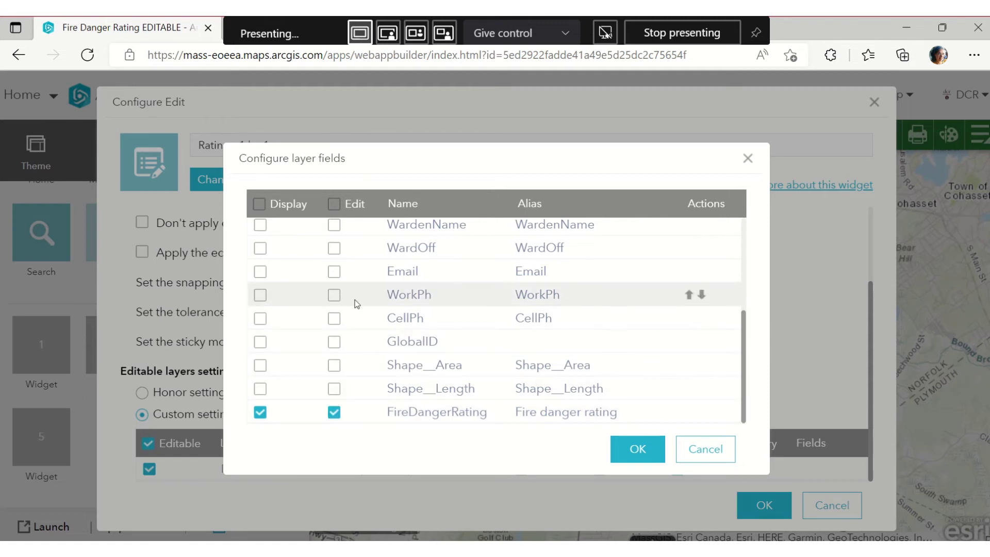
Display County, DistName, DistNum and WardenName read-only, then confirm the field settings
{"action": "scroll", "coordinate": [355, 301], "scroll_direction": "up", "scroll_amount": 2}
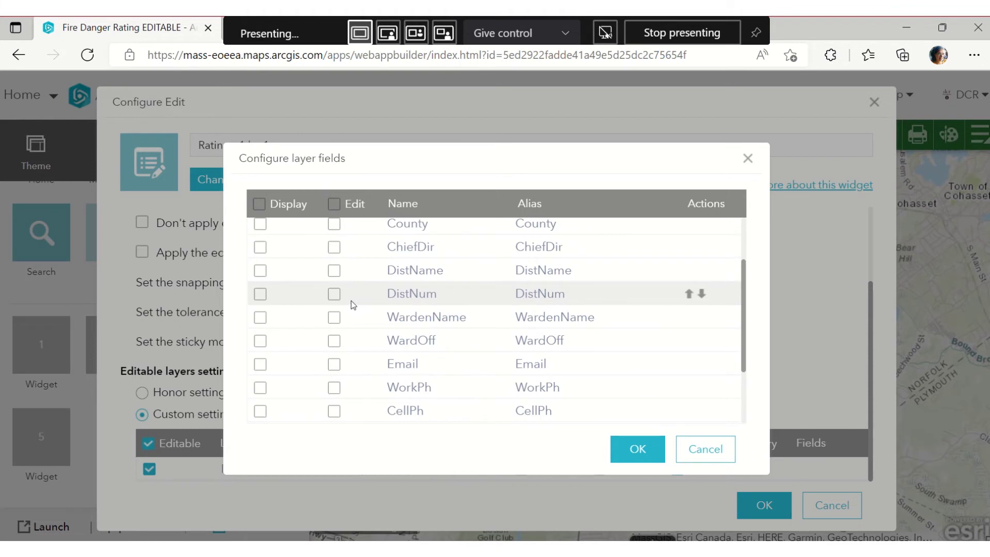
{"action": "left_click", "coordinate": [260, 293]}
{"action": "left_click", "coordinate": [260, 270]}
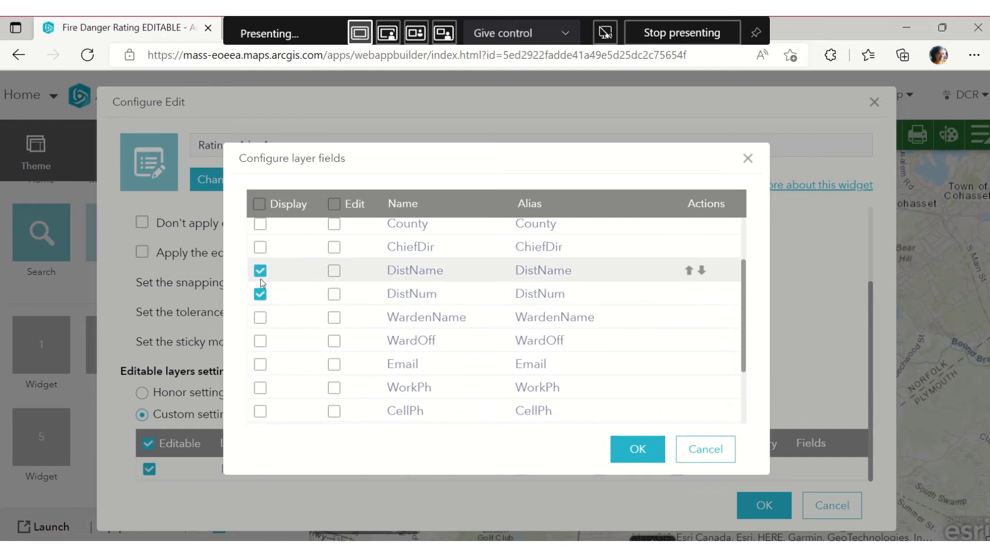
{"action": "left_click", "coordinate": [262, 226]}
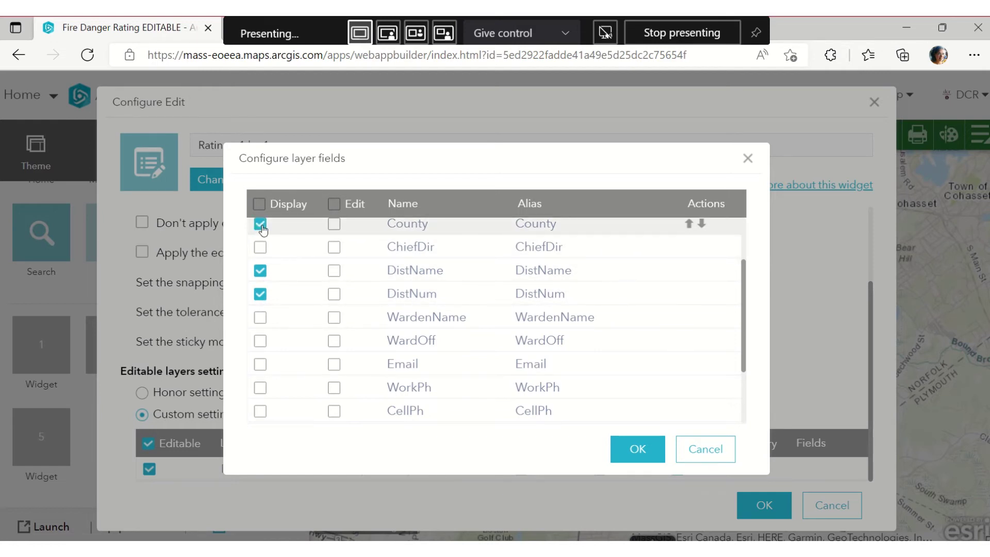
{"action": "left_click", "coordinate": [262, 324]}
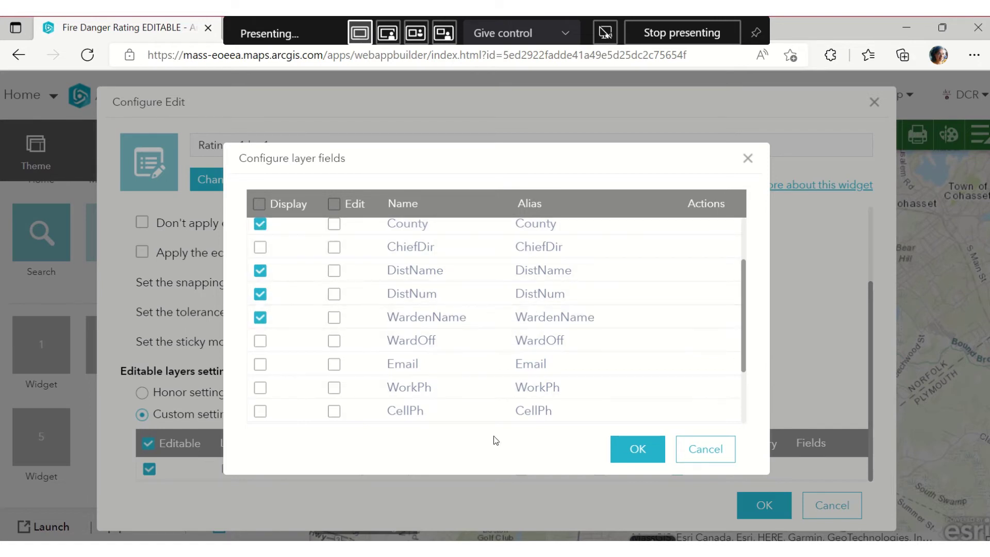
{"action": "left_click", "coordinate": [630, 456]}
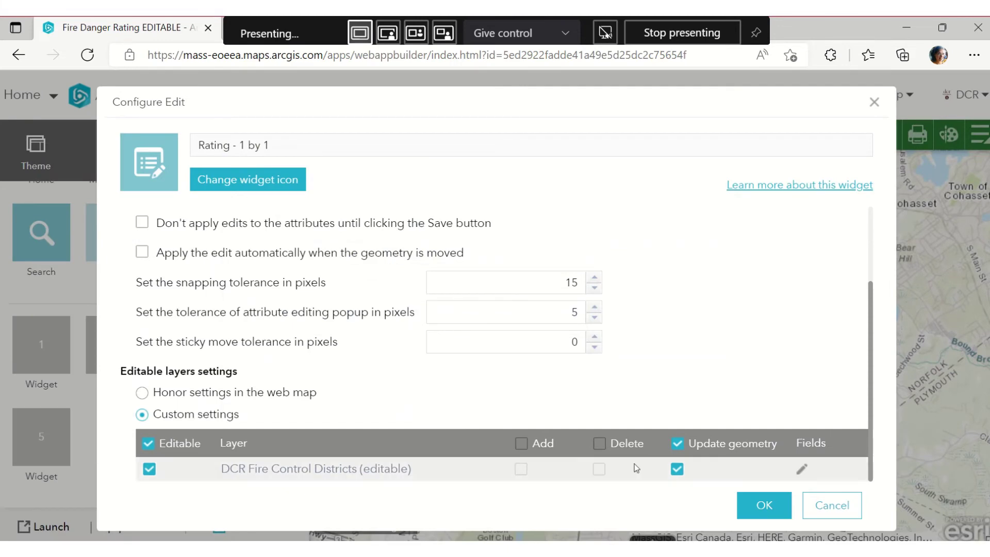
Save the widget, then reconfigure Rating - 1 by 1 to honor the web map's editing settings
{"action": "left_click", "coordinate": [753, 510]}
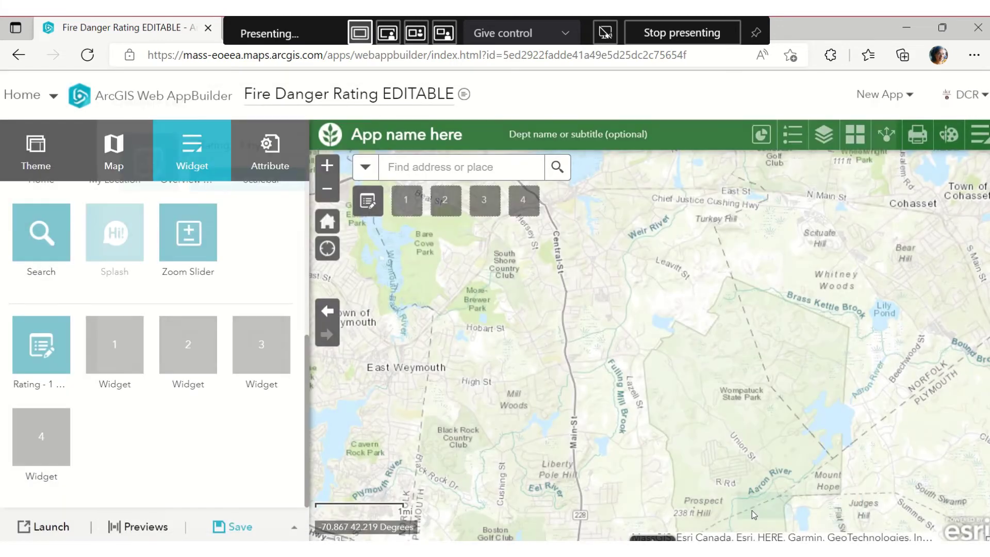
{"action": "left_click", "coordinate": [369, 201]}
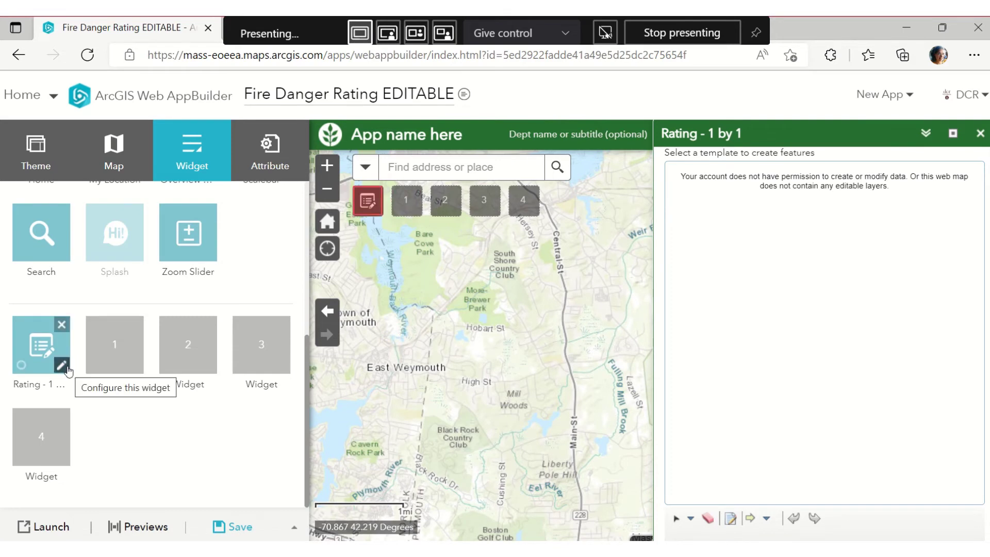
{"action": "left_click", "coordinate": [67, 369]}
{"action": "scroll", "coordinate": [361, 449], "scroll_direction": "down", "scroll_amount": 3}
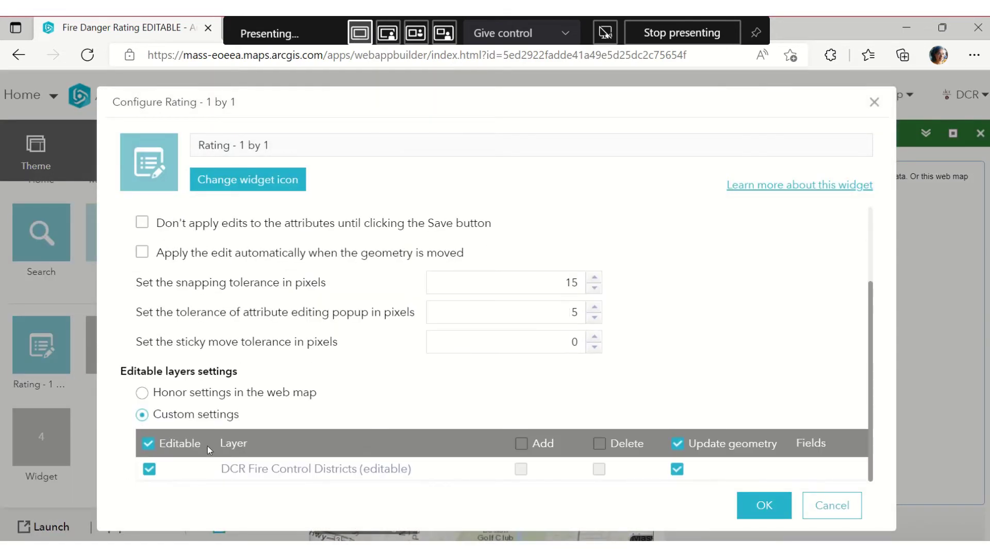
{"action": "left_click", "coordinate": [147, 393]}
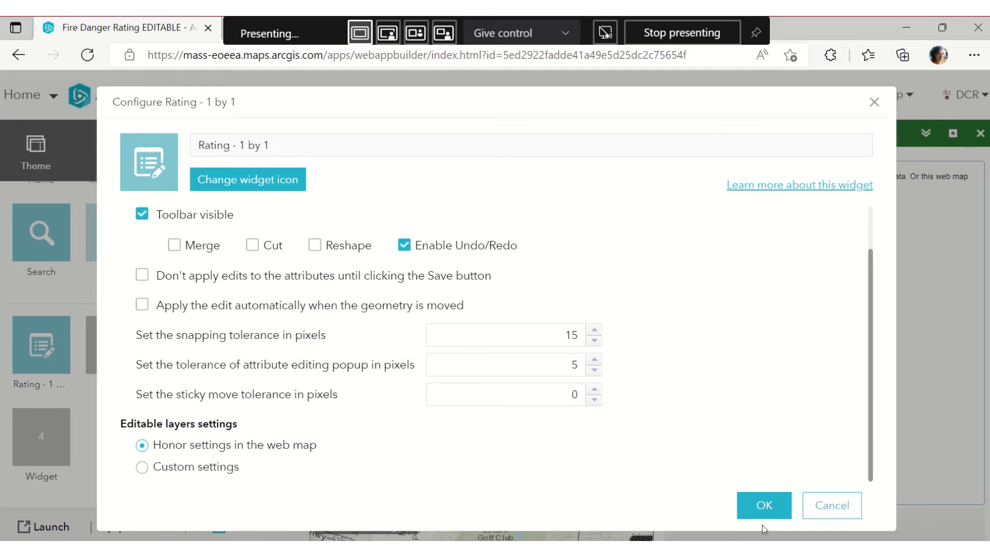
{"action": "left_click", "coordinate": [749, 509]}
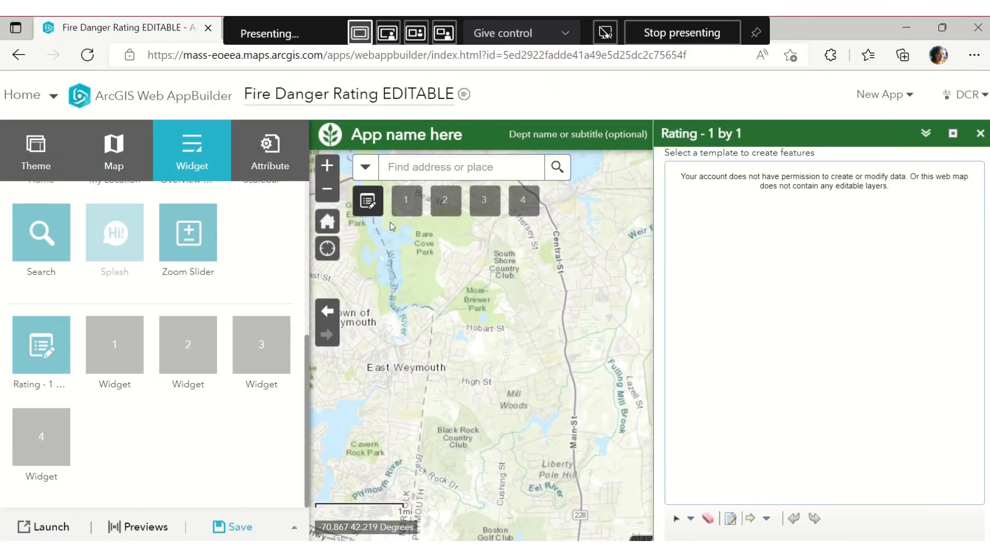
Reopen the Rating - 1 by 1 panel and restore the browser window to a smaller size
{"action": "left_click", "coordinate": [371, 206]}
{"action": "left_click", "coordinate": [372, 206]}
{"action": "left_click_drag", "start_coordinate": [837, 26], "coordinate": [822, 58]}
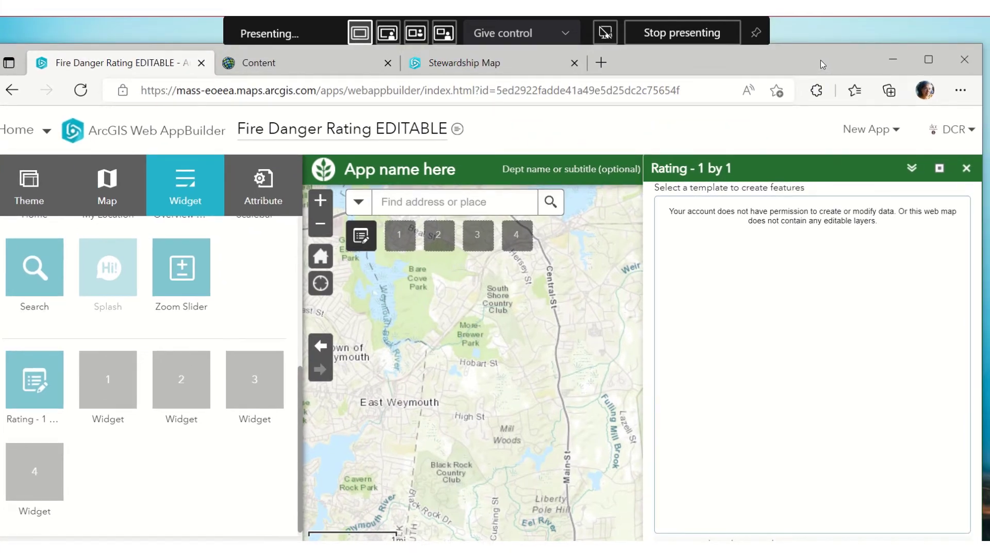
Open the Fire Danger ratings EDITABLE item in a new tab and launch it in Map Viewer
{"action": "left_click", "coordinate": [321, 63]}
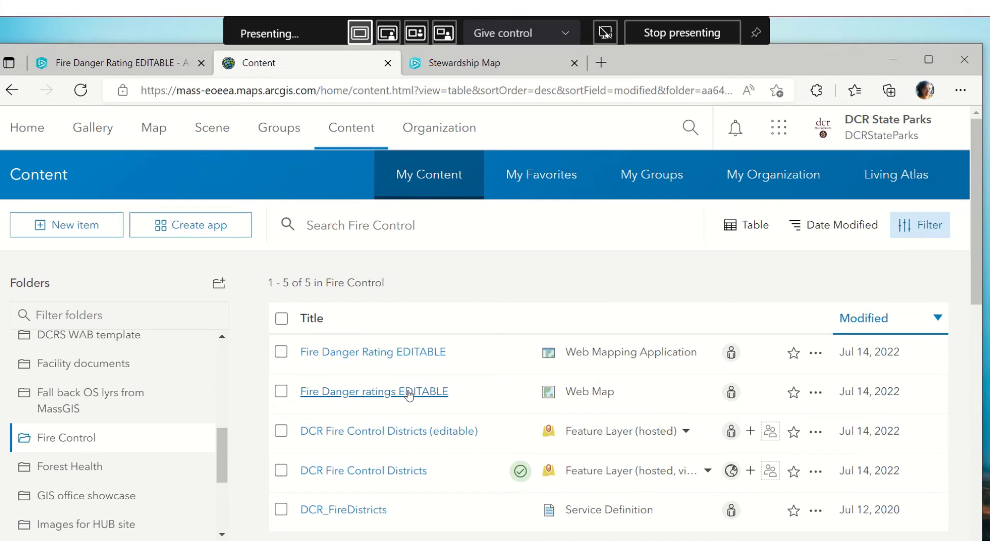
{"action": "right_click", "coordinate": [408, 394]}
{"action": "left_click", "coordinate": [457, 75]}
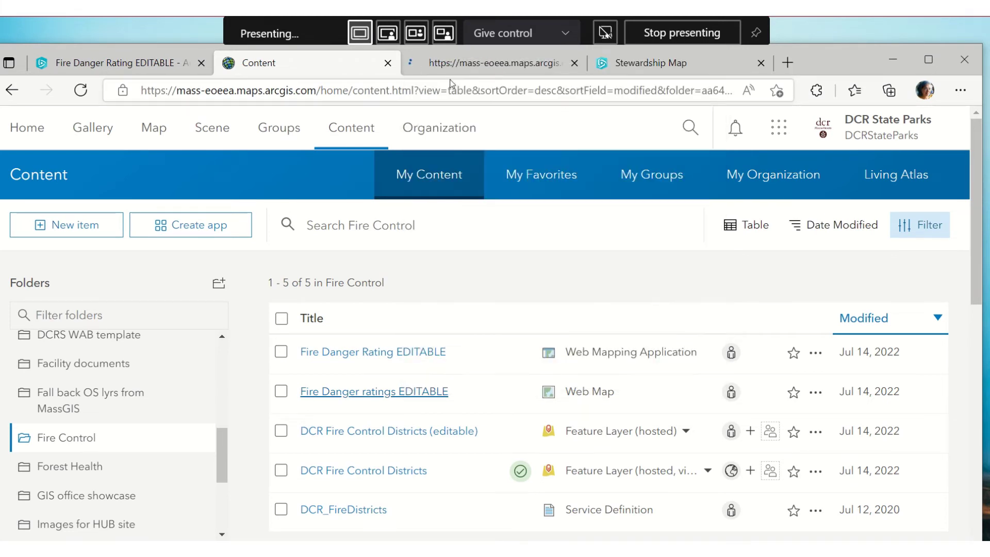
{"action": "left_click", "coordinate": [458, 64]}
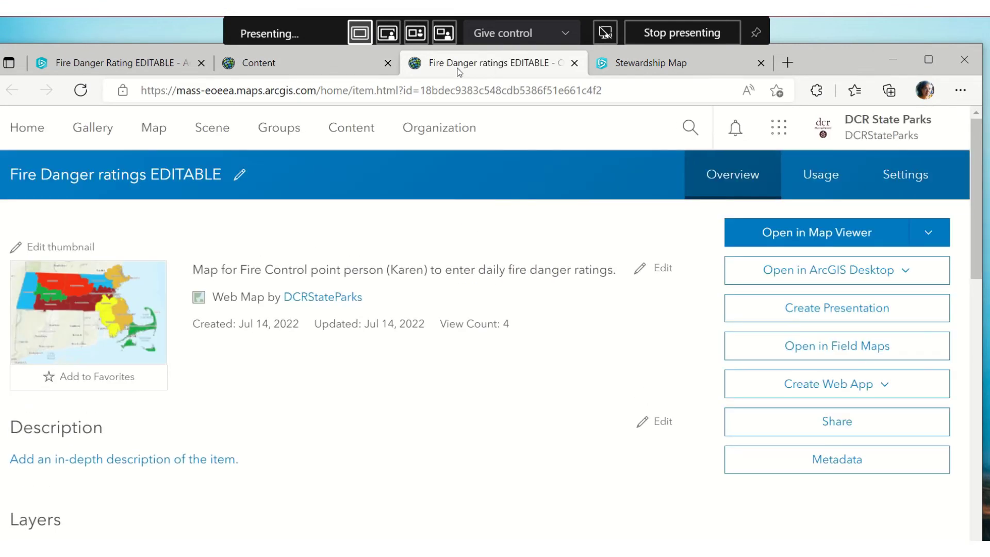
{"action": "left_click", "coordinate": [775, 232]}
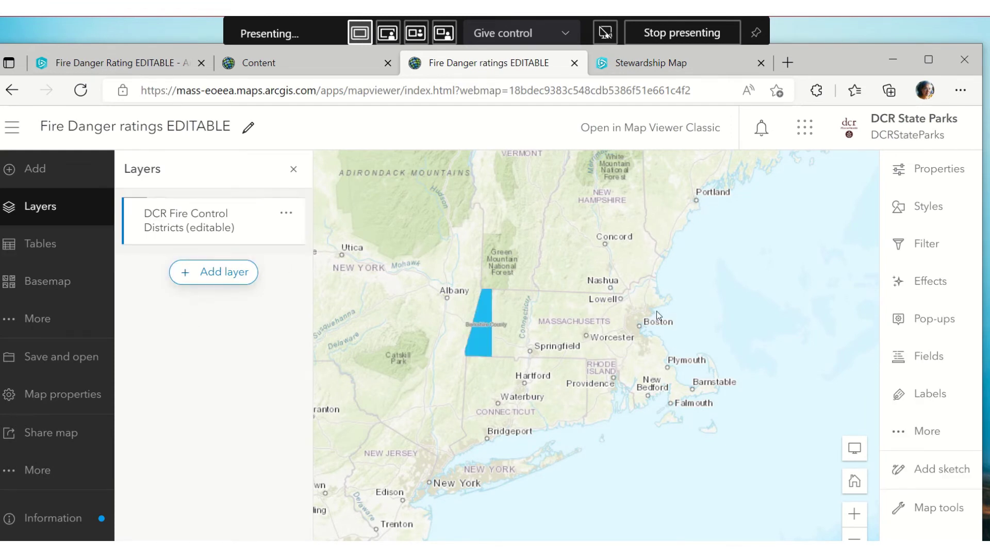
Show DCR Fire Control Districts (editable) properties, expand Information, and scroll to the Editing section
{"action": "left_click", "coordinate": [288, 215]}
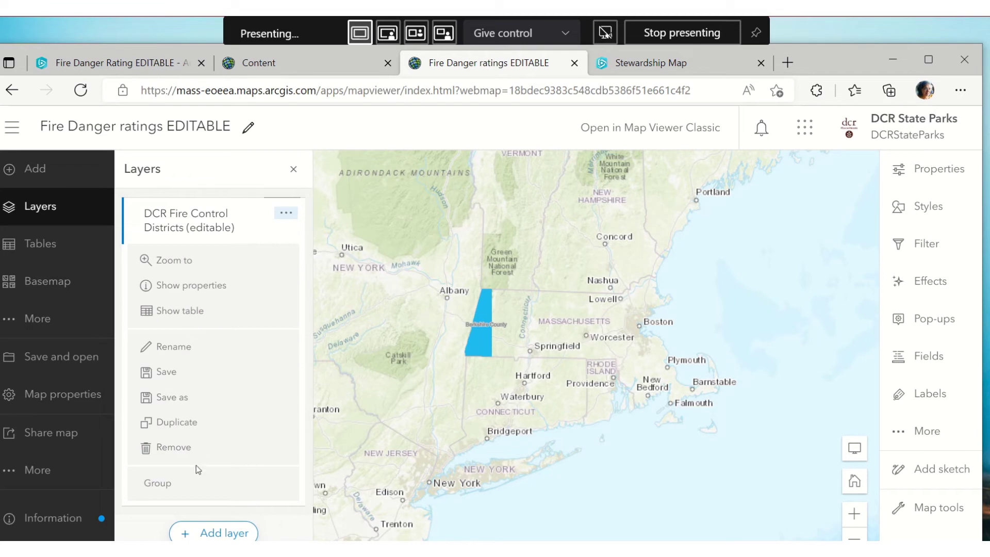
{"action": "left_click", "coordinate": [195, 292]}
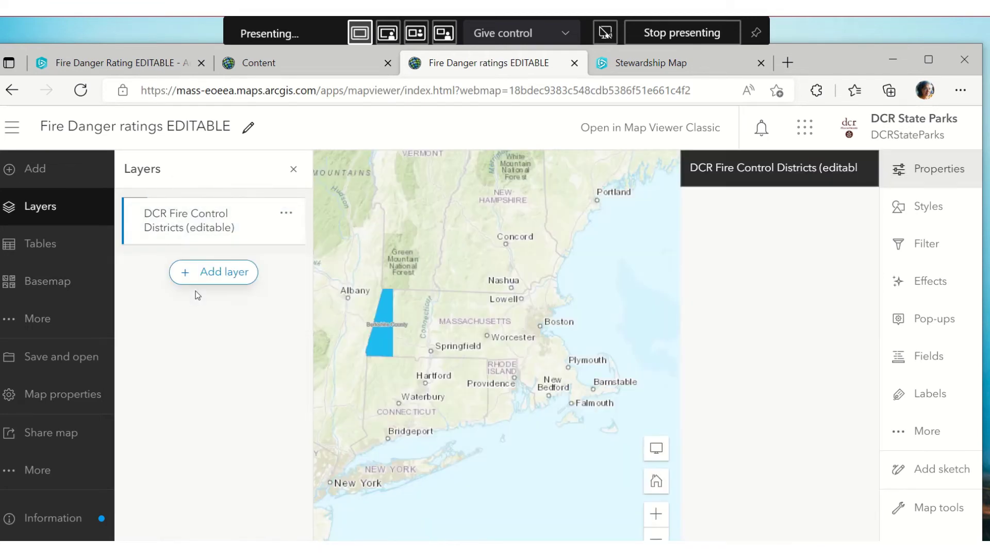
{"action": "scroll", "coordinate": [817, 313], "scroll_direction": "down", "scroll_amount": 2}
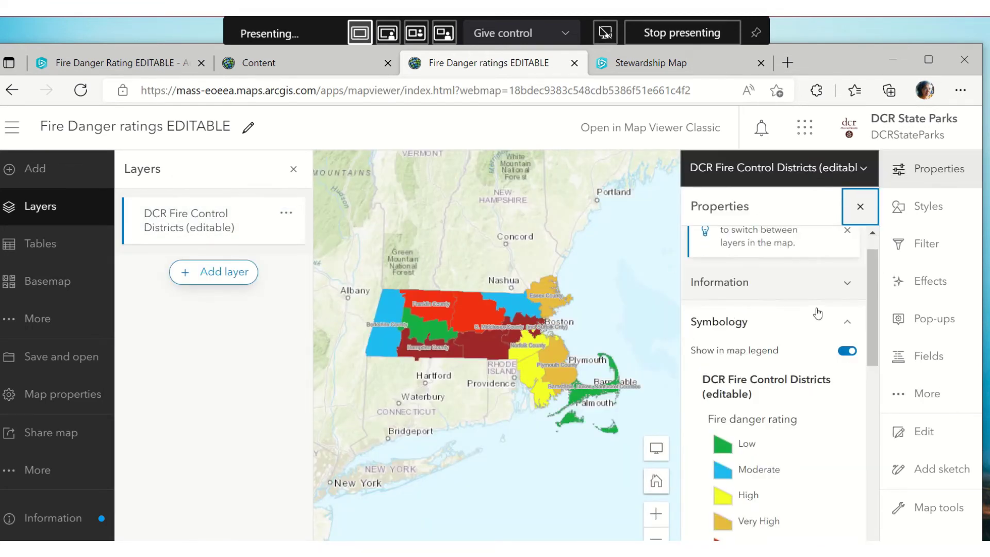
{"action": "scroll", "coordinate": [816, 313], "scroll_direction": "down", "scroll_amount": 2}
{"action": "scroll", "coordinate": [816, 312], "scroll_direction": "up", "scroll_amount": 3}
{"action": "left_click", "coordinate": [846, 321]}
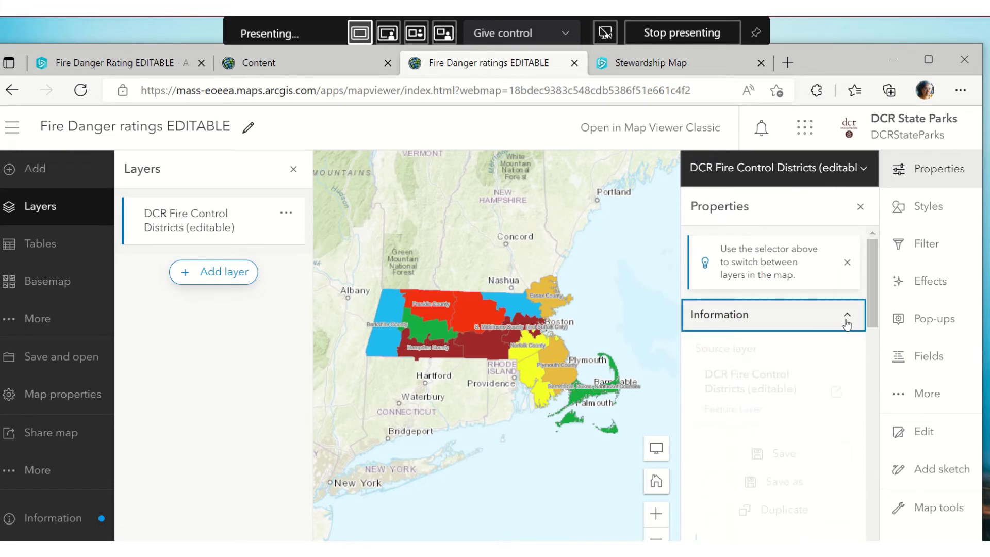
{"action": "scroll", "coordinate": [838, 327], "scroll_direction": "down", "scroll_amount": 3}
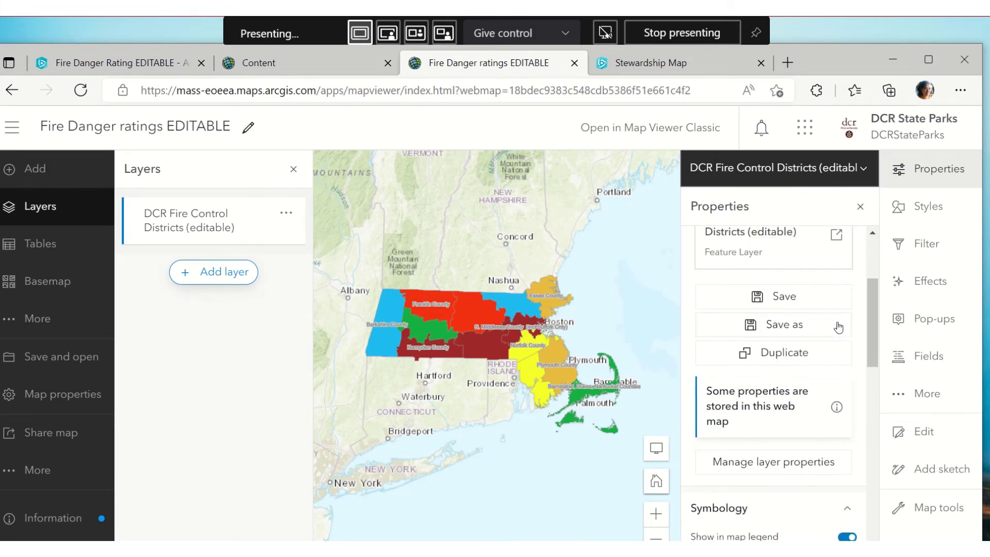
{"action": "scroll", "coordinate": [837, 327], "scroll_direction": "down", "scroll_amount": 6}
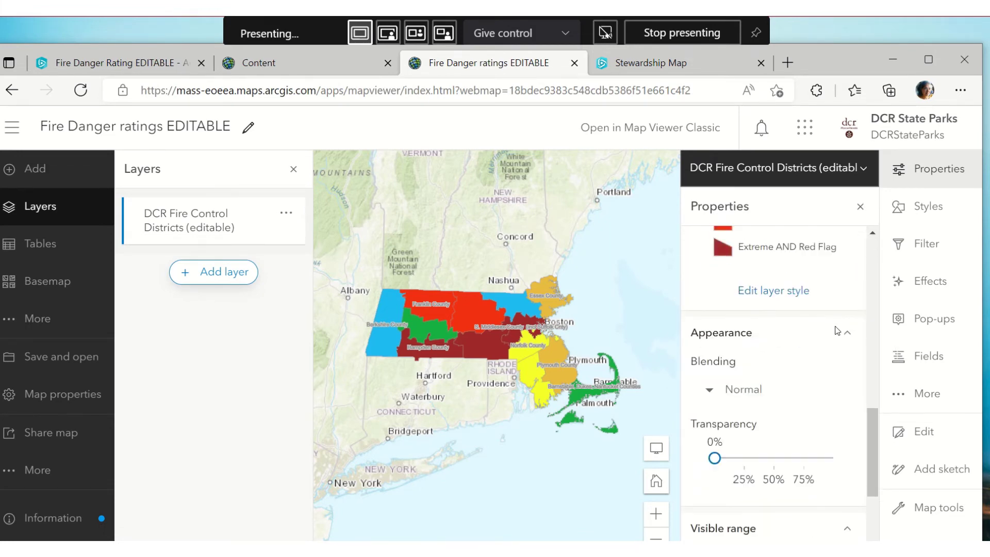
{"action": "scroll", "coordinate": [837, 328], "scroll_direction": "down", "scroll_amount": 4}
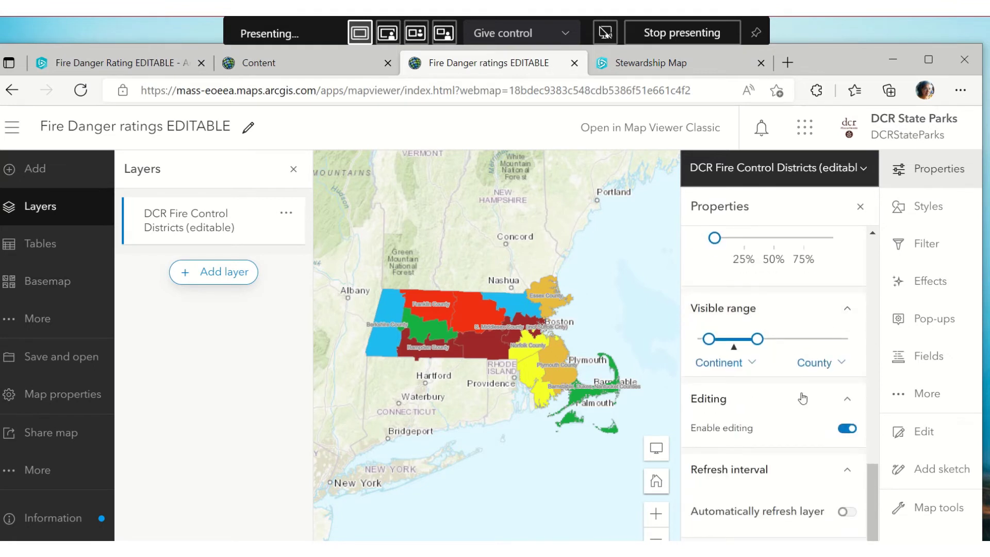
{"action": "scroll", "coordinate": [844, 413], "scroll_direction": "down", "scroll_amount": 1}
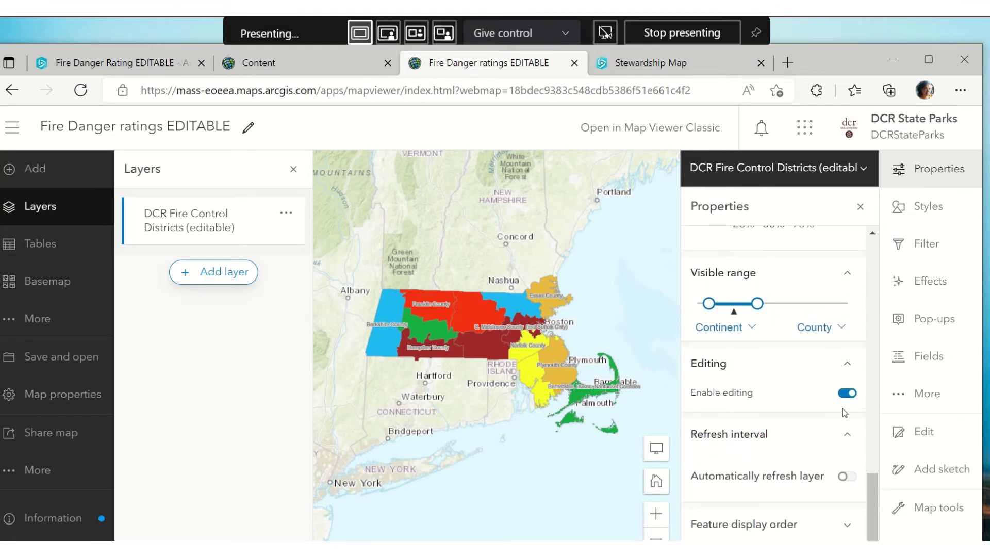
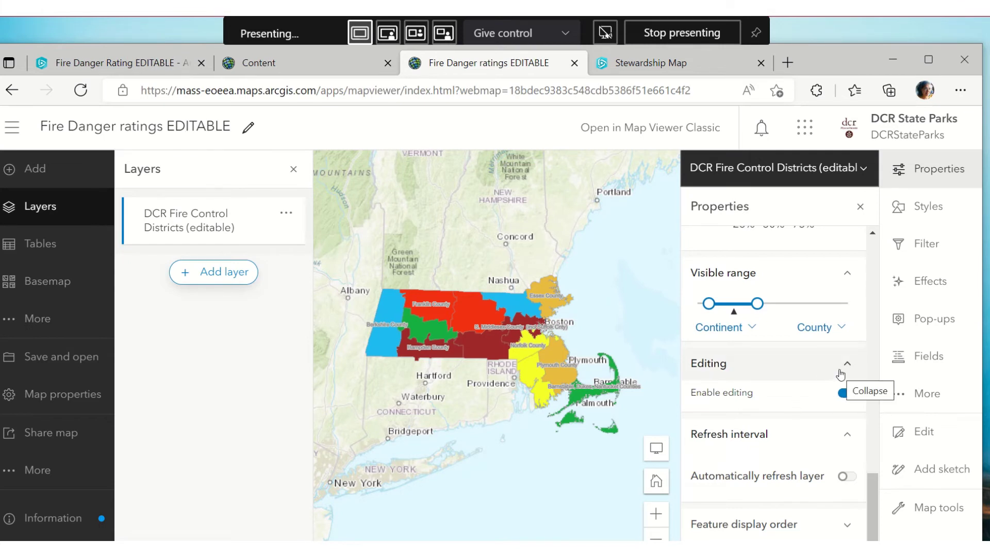
Check the Fire danger rating field's display name in the layer's Fields list
{"action": "left_click", "coordinate": [907, 356]}
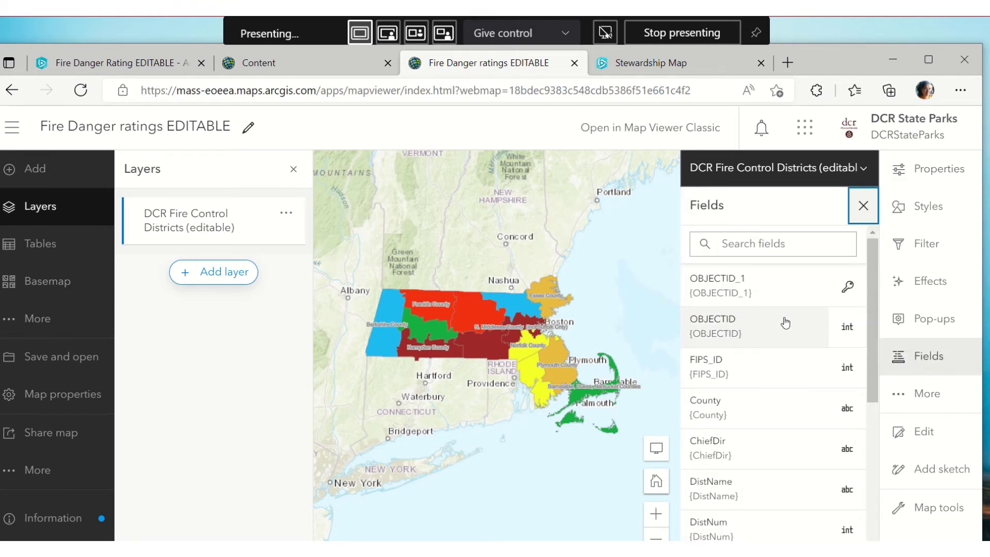
{"action": "scroll", "coordinate": [799, 347], "scroll_direction": "down", "scroll_amount": 5}
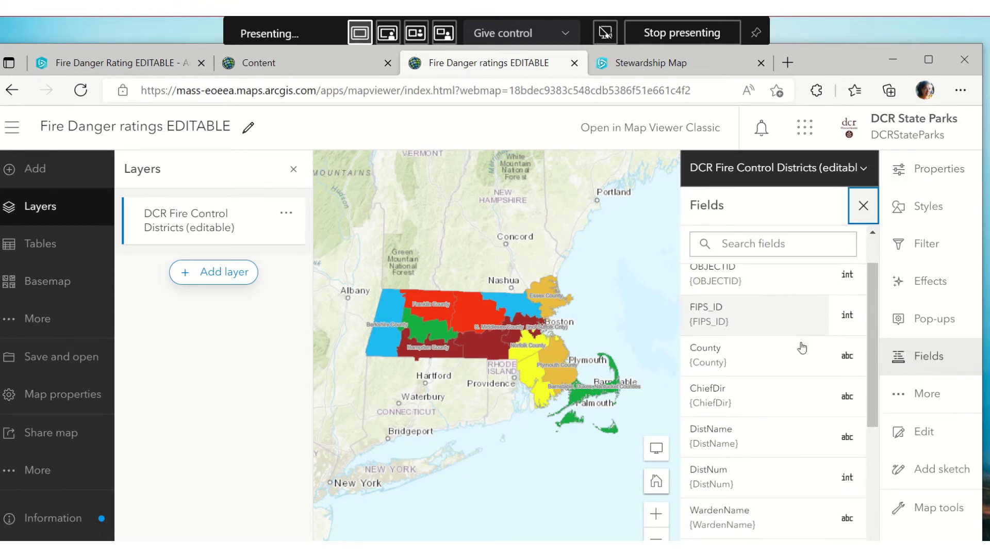
{"action": "scroll", "coordinate": [801, 348], "scroll_direction": "down", "scroll_amount": 1}
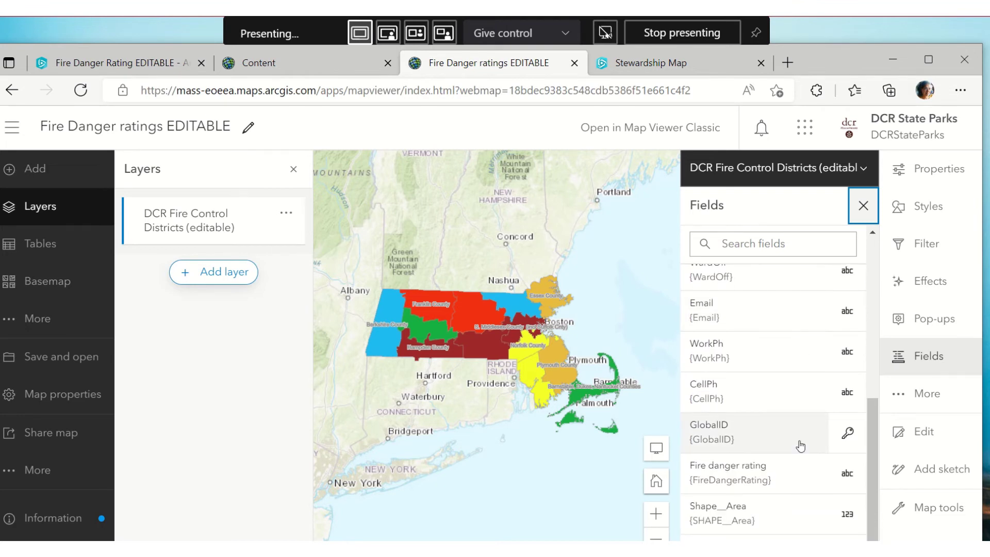
{"action": "left_click", "coordinate": [799, 472]}
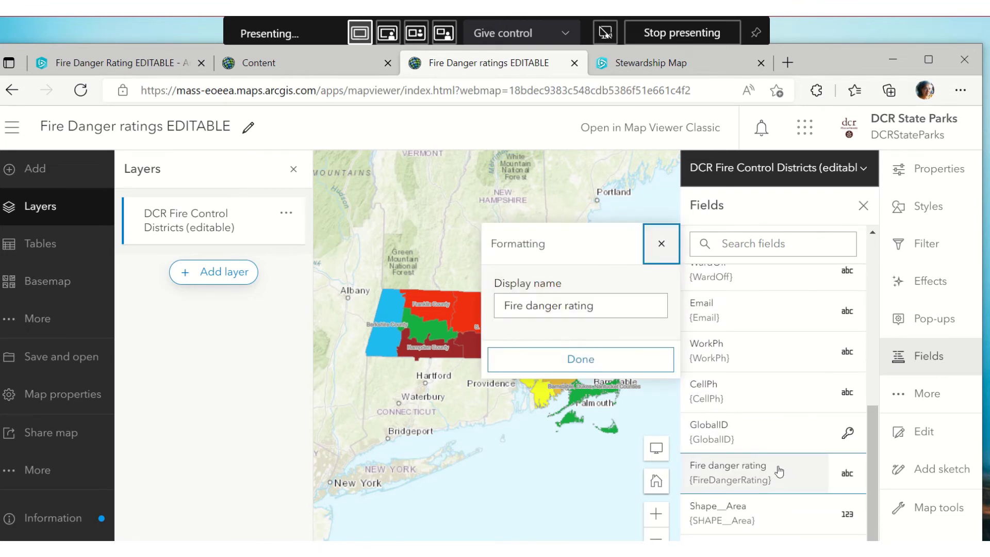
{"action": "left_click", "coordinate": [602, 359]}
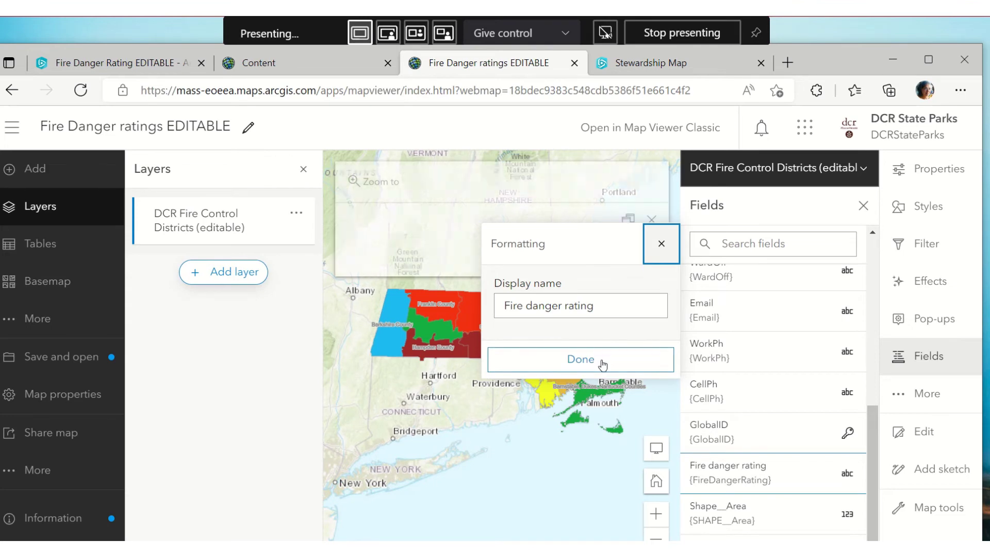
Return to the Fire Danger ratings map, close the popup and Fields panel, and start editing
{"action": "left_click", "coordinate": [272, 62]}
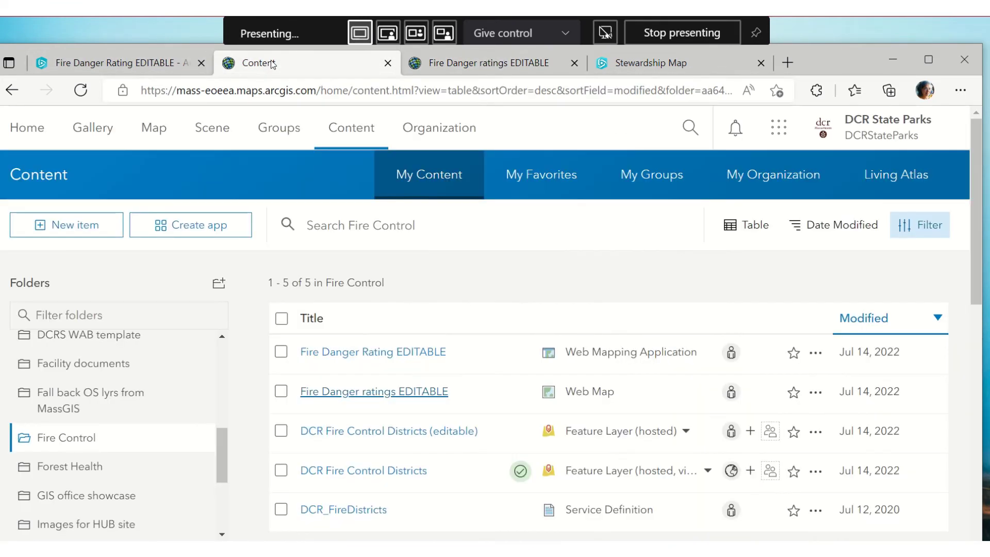
{"action": "left_click", "coordinate": [425, 65]}
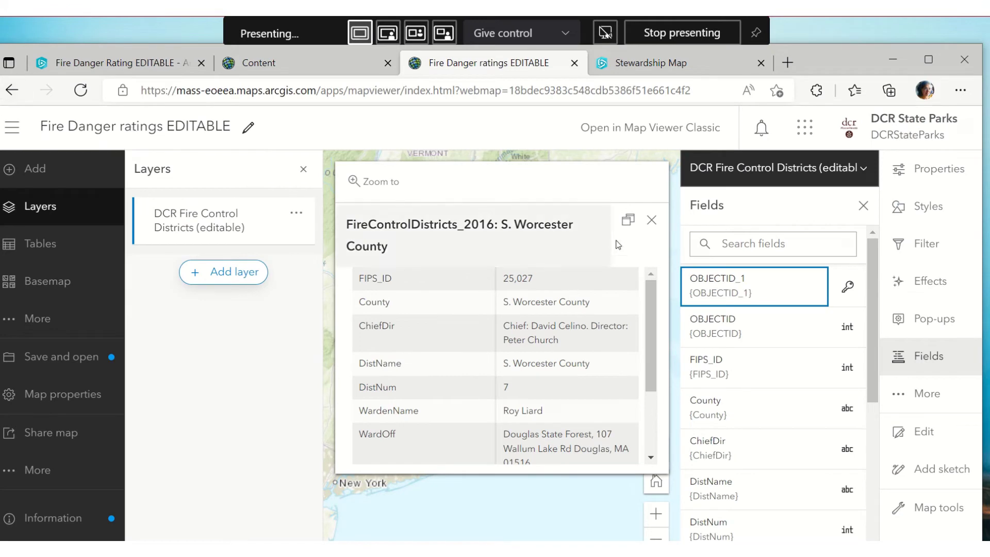
{"action": "left_click", "coordinate": [651, 219]}
{"action": "left_click", "coordinate": [863, 206]}
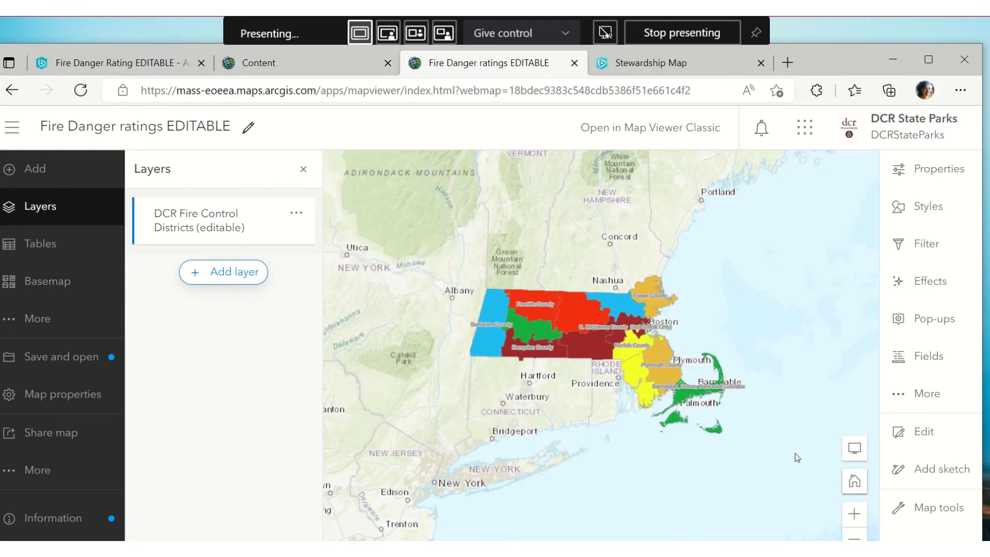
{"action": "left_click", "coordinate": [922, 433]}
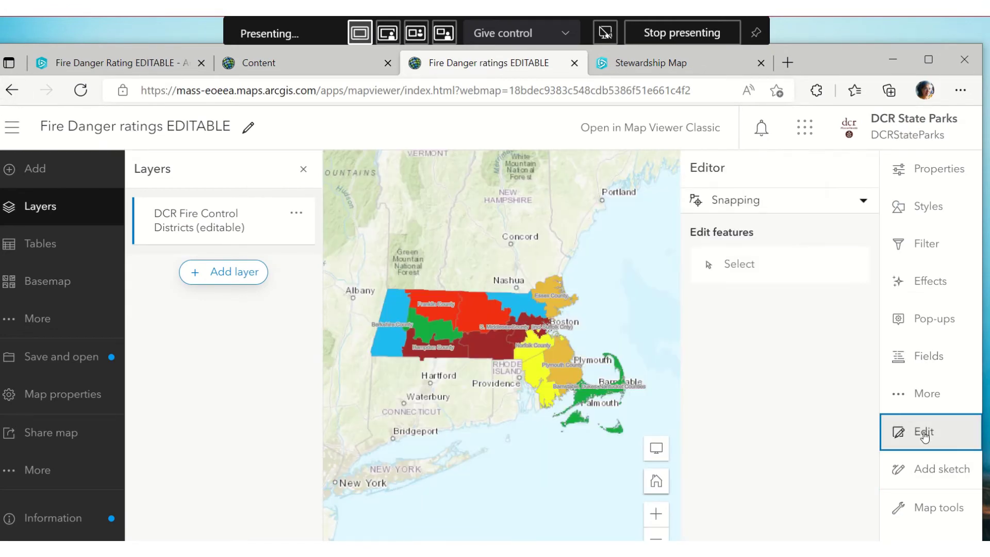
Change Plymouth County's fire danger rating to Extreme, save it, and go back to the Web AppBuilder app
{"action": "left_click", "coordinate": [721, 264]}
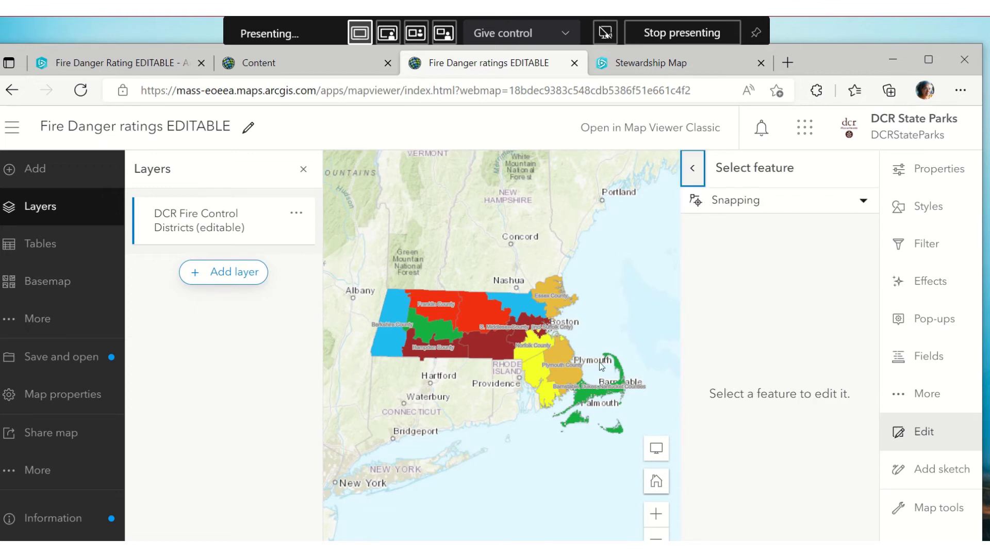
{"action": "left_click", "coordinate": [558, 357]}
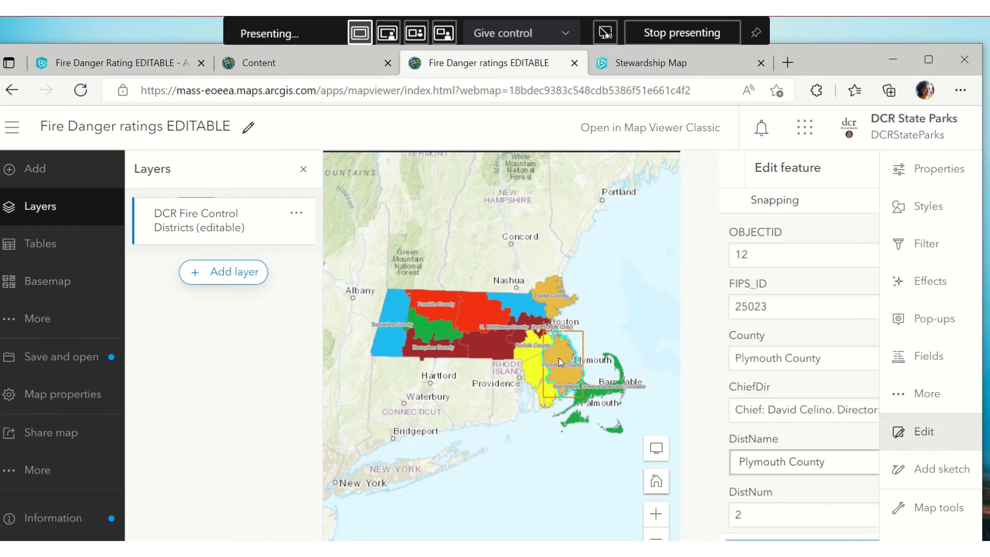
{"action": "scroll", "coordinate": [756, 377], "scroll_direction": "down", "scroll_amount": 6}
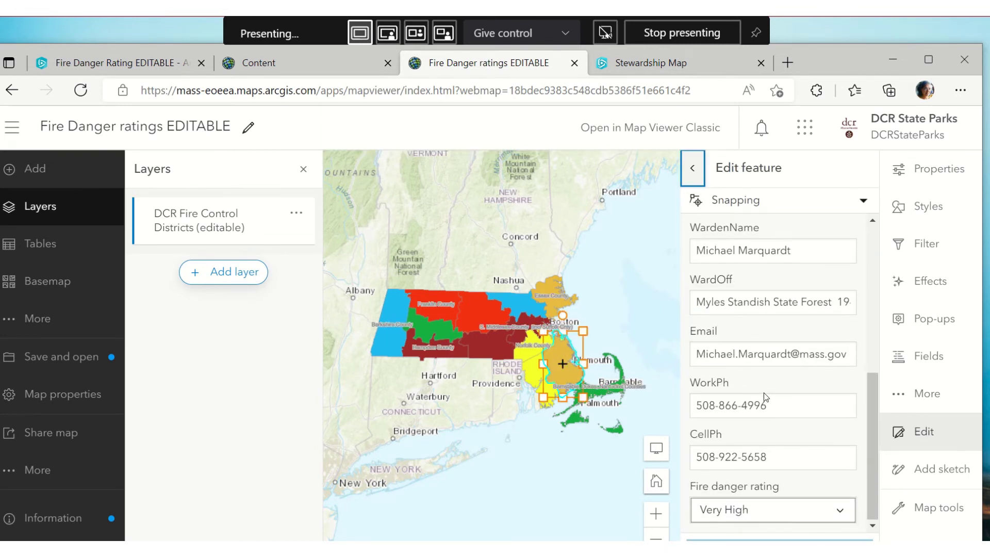
{"action": "left_click", "coordinate": [840, 517]}
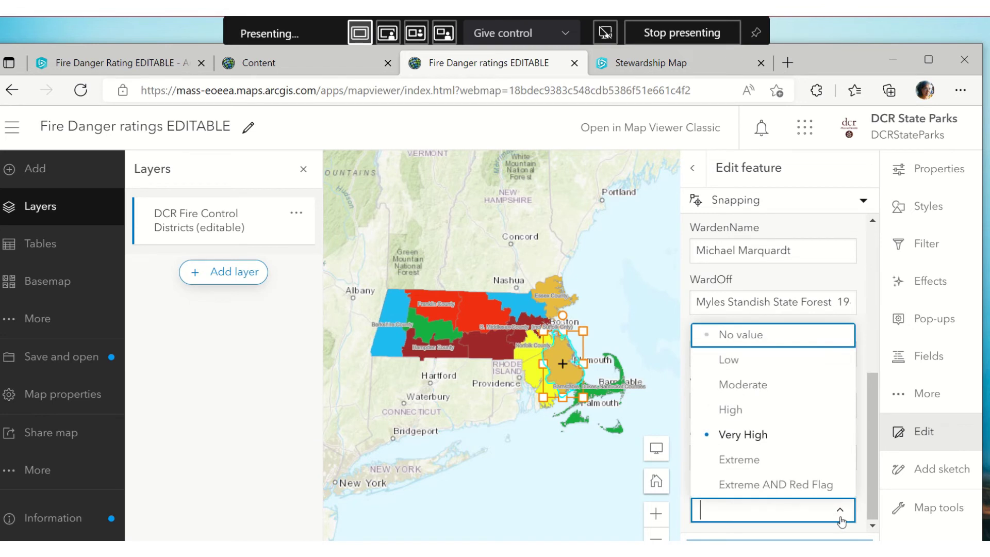
{"action": "left_click", "coordinate": [736, 459]}
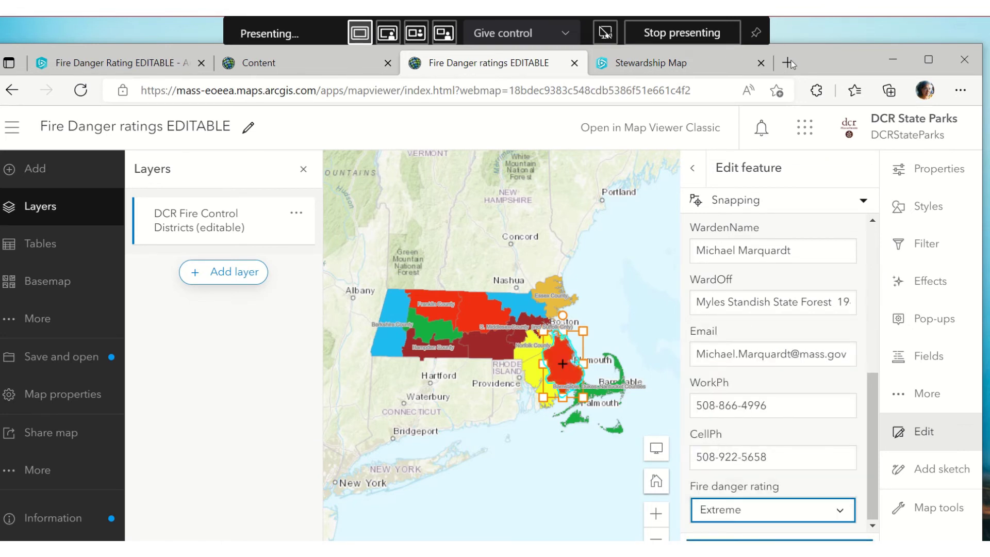
{"action": "left_click_drag", "start_coordinate": [819, 54], "coordinate": [809, 16]}
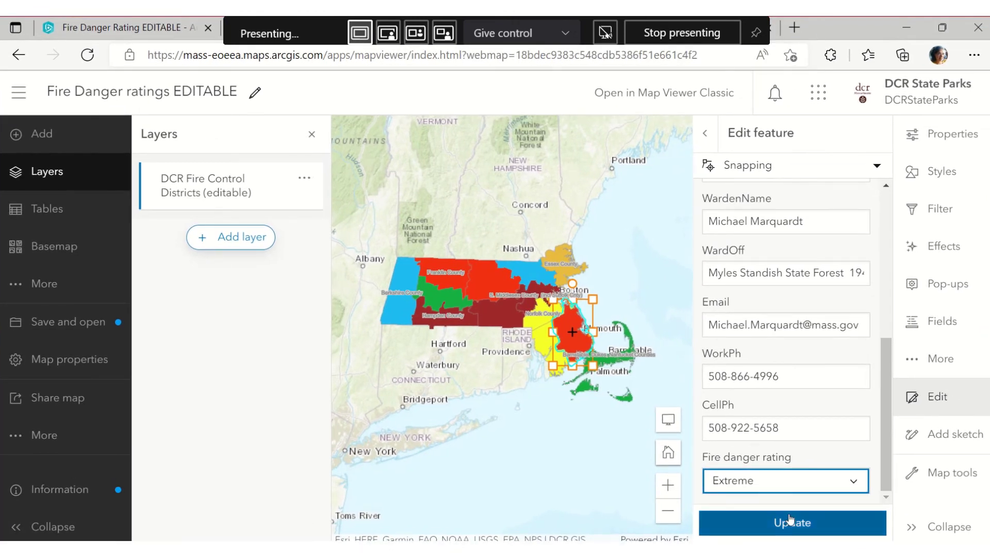
{"action": "left_click", "coordinate": [788, 520]}
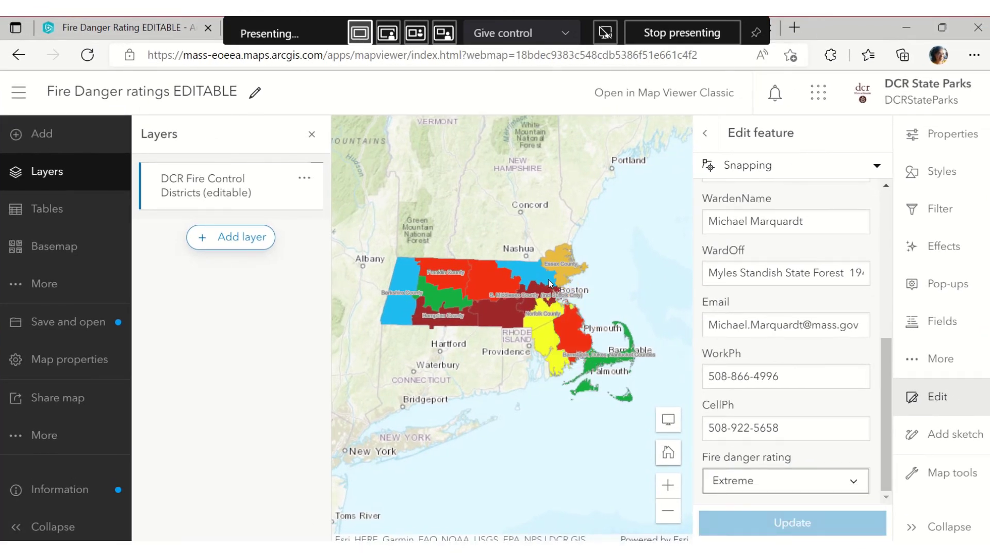
{"action": "left_click", "coordinate": [183, 29]}
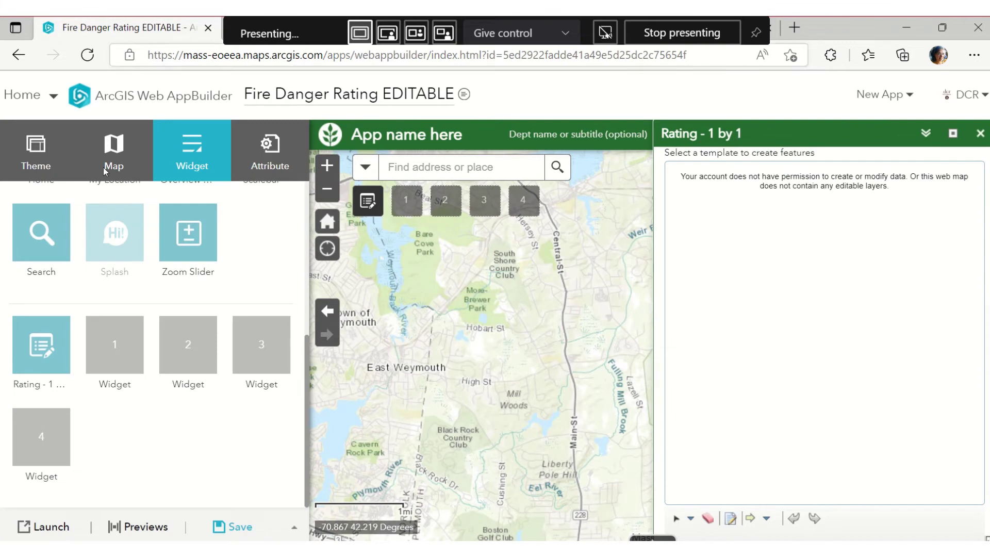
Turn off Toolbar visible in the Rating widget's settings
{"action": "left_click", "coordinate": [63, 366]}
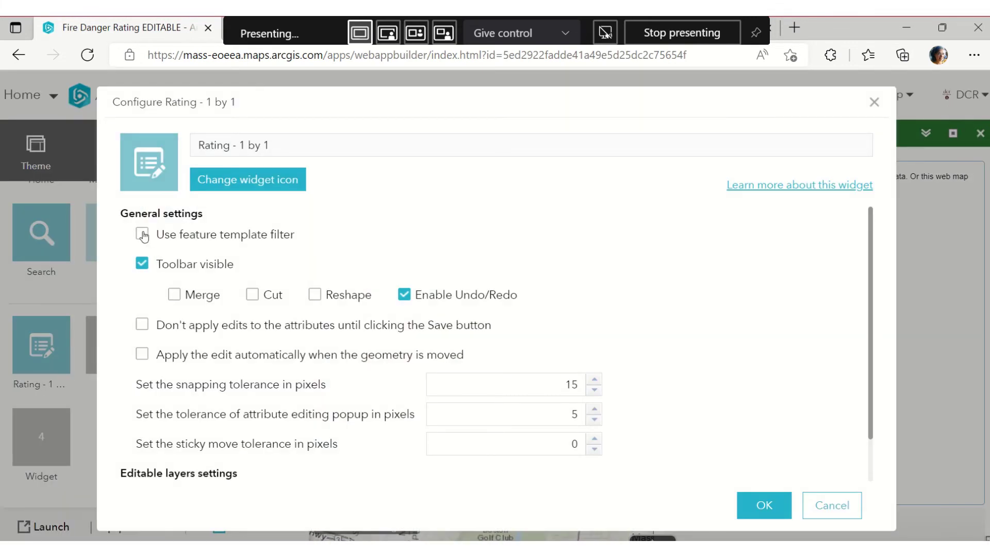
{"action": "left_click", "coordinate": [143, 263]}
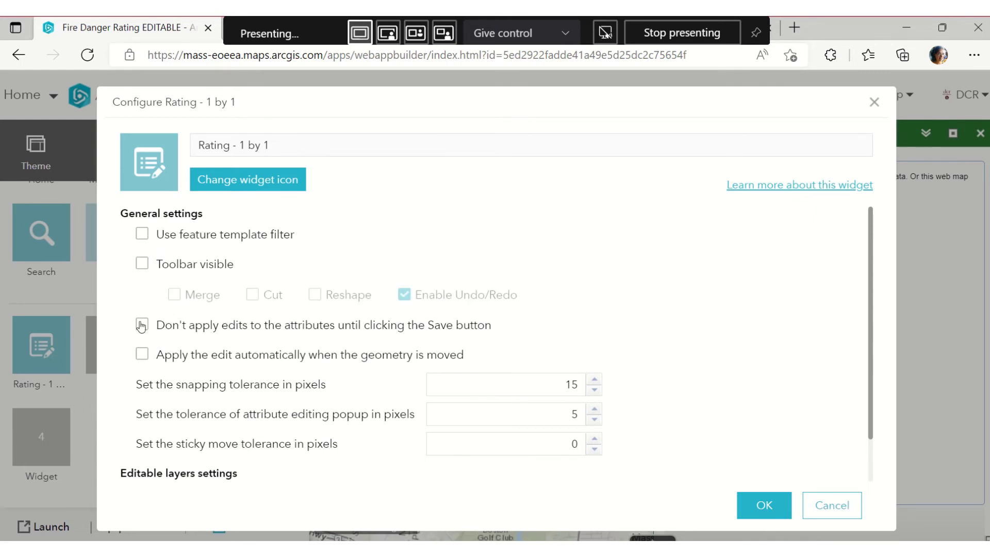
{"action": "scroll", "coordinate": [142, 357], "scroll_direction": "down", "scroll_amount": 1}
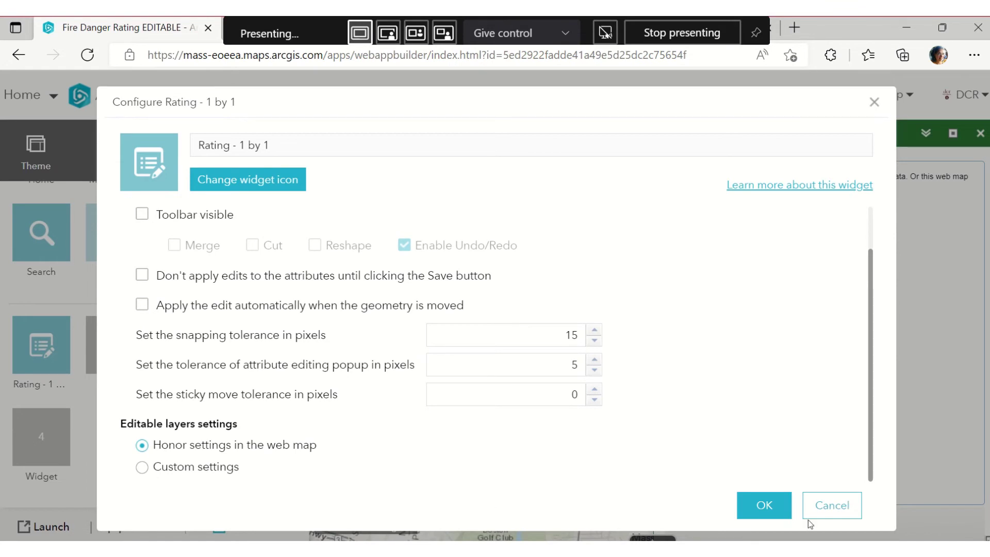
{"action": "left_click", "coordinate": [762, 503]}
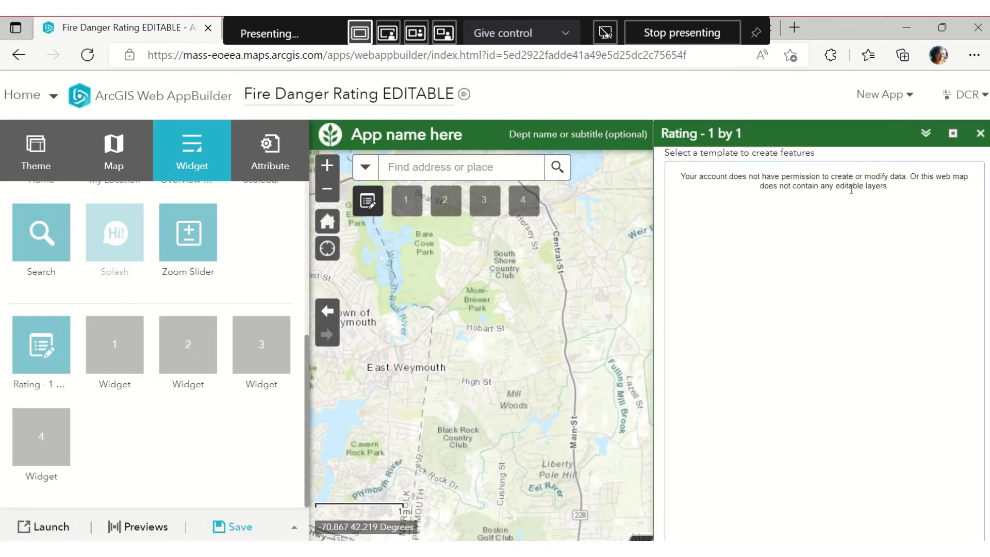
Recheck the Rating panel and save the Fire Danger Rating EDITABLE app
{"action": "left_click", "coordinate": [980, 135]}
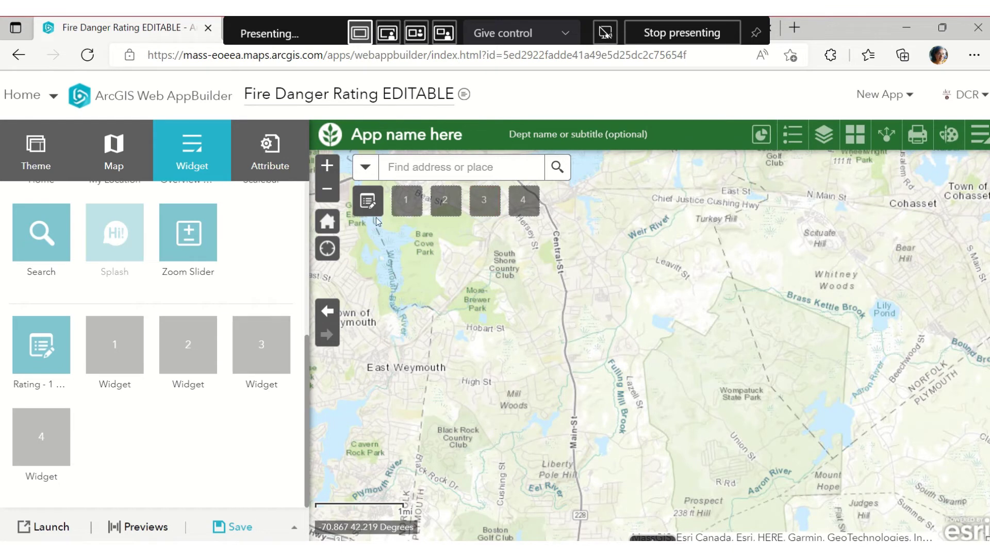
{"action": "left_click", "coordinate": [369, 202]}
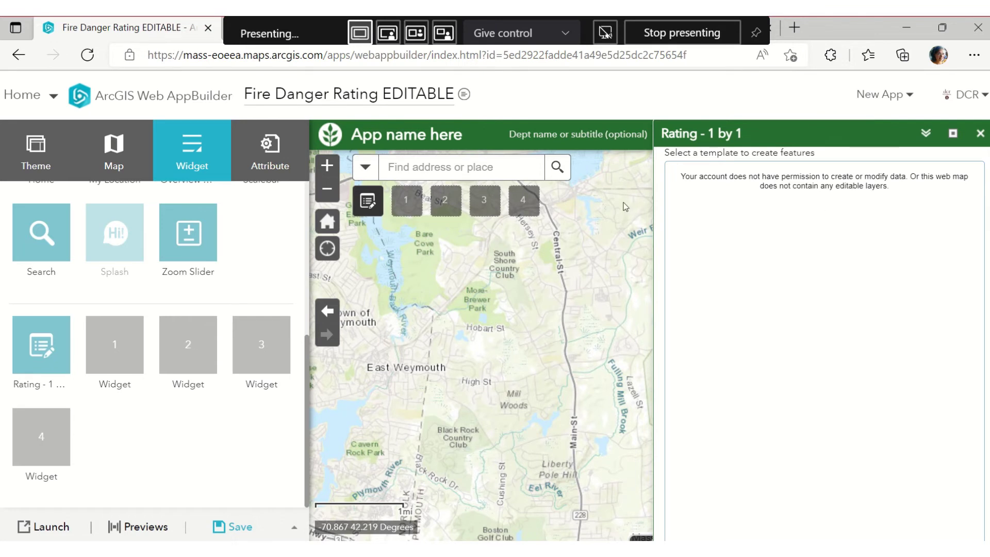
{"action": "left_click", "coordinate": [213, 529]}
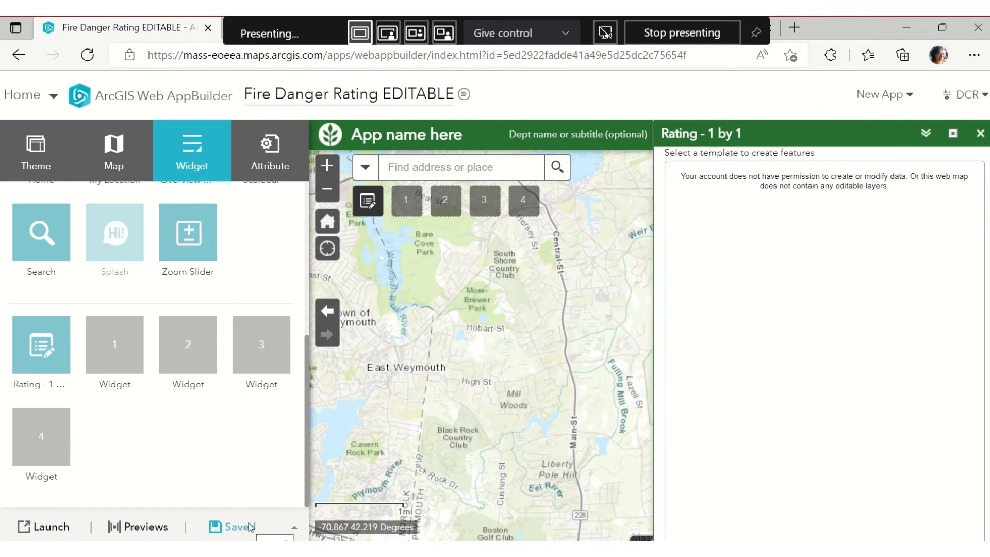
{"action": "mouse_move", "coordinate": [141, 221]}
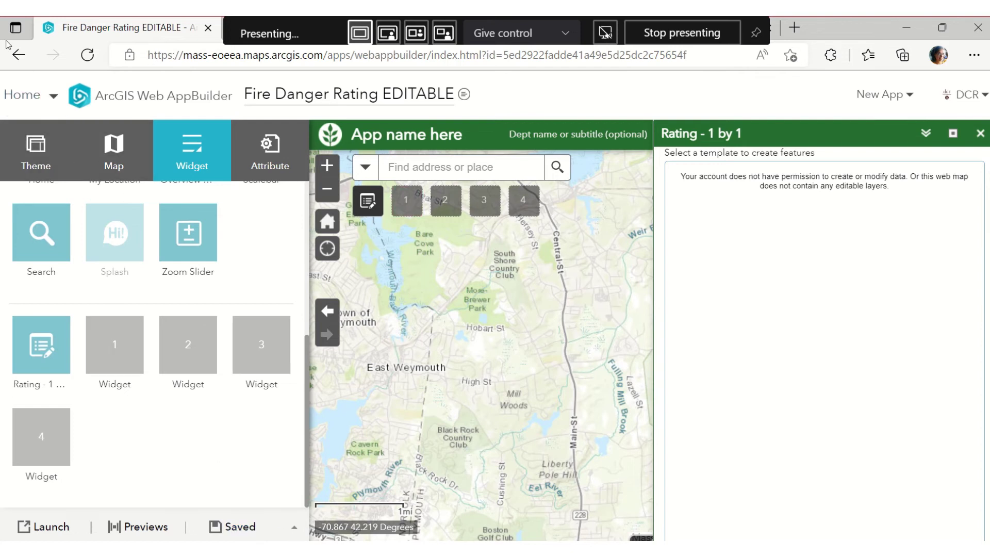
{"action": "left_click", "coordinate": [30, 56]}
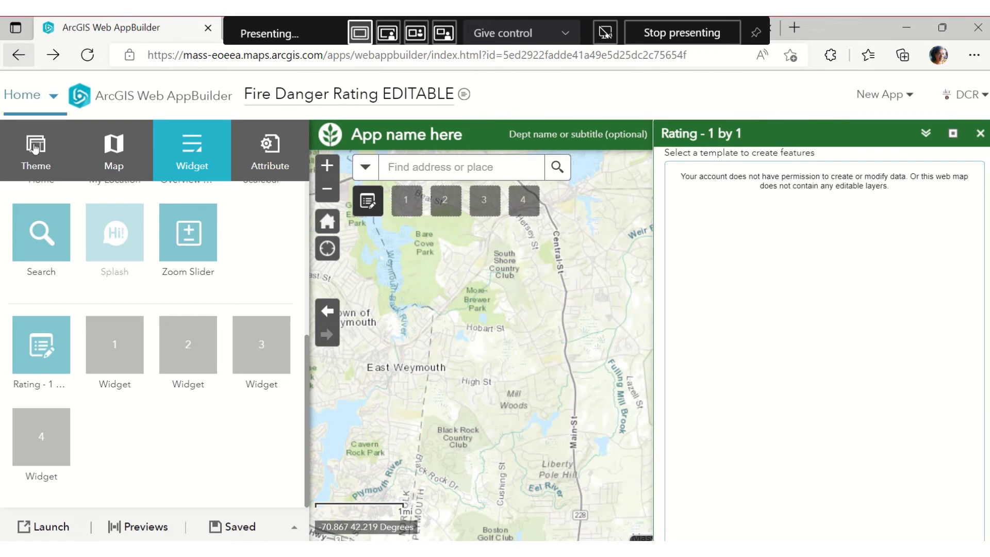
From Content, open the Fire Danger Rating EDITABLE item and choose Edit Application
{"action": "left_click", "coordinate": [28, 98]}
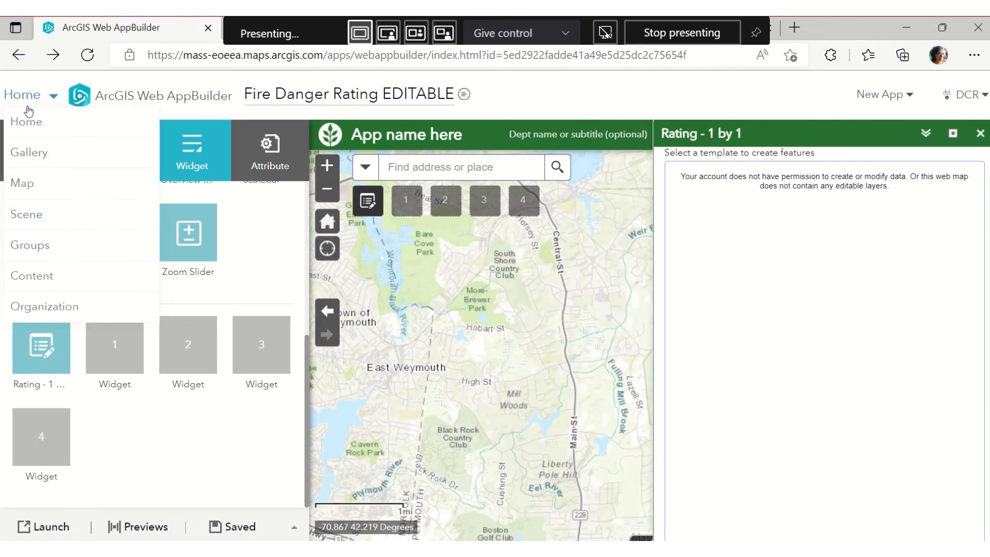
{"action": "left_click", "coordinate": [41, 276]}
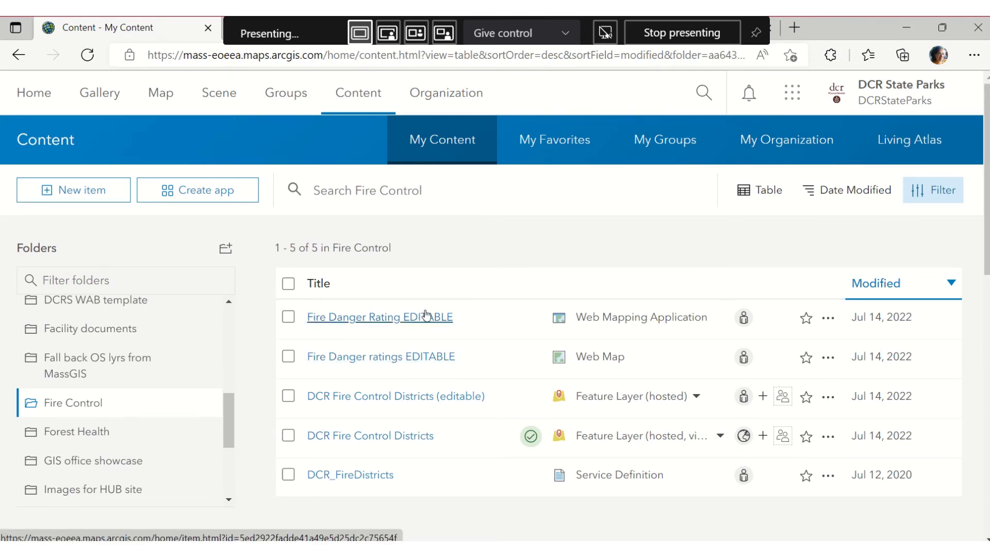
{"action": "left_click", "coordinate": [425, 316]}
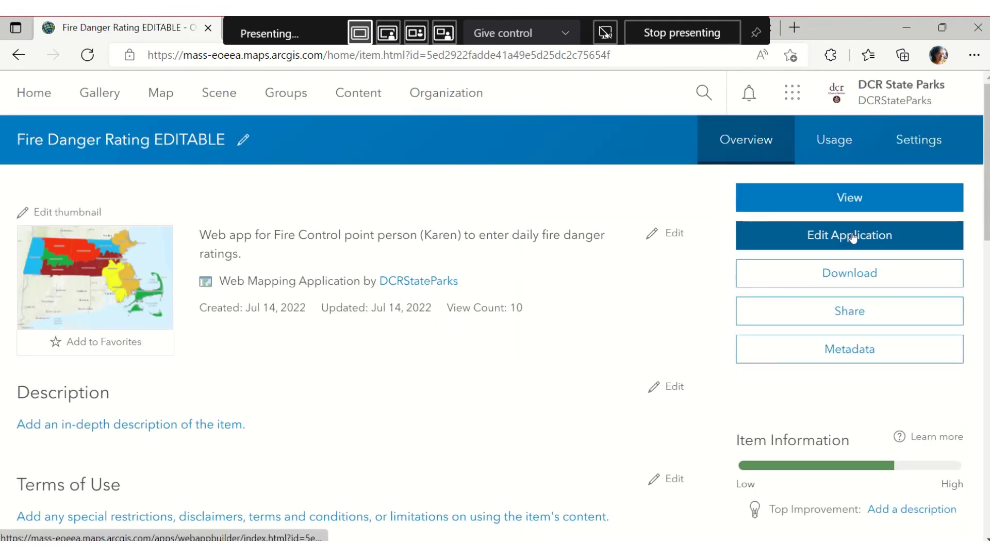
{"action": "left_click", "coordinate": [851, 236]}
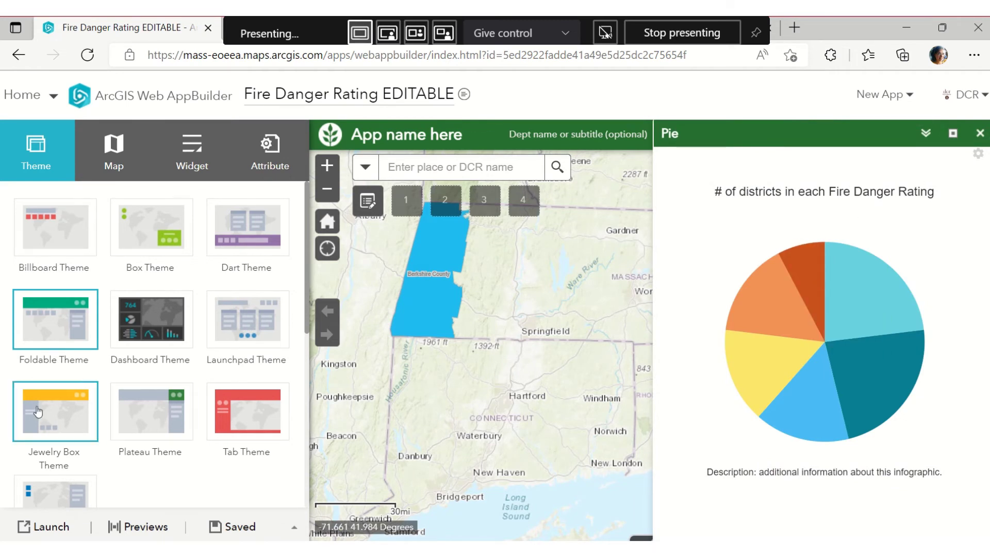
Open the Rating editing widget on the map from the app's widget list
{"action": "left_click", "coordinate": [197, 154]}
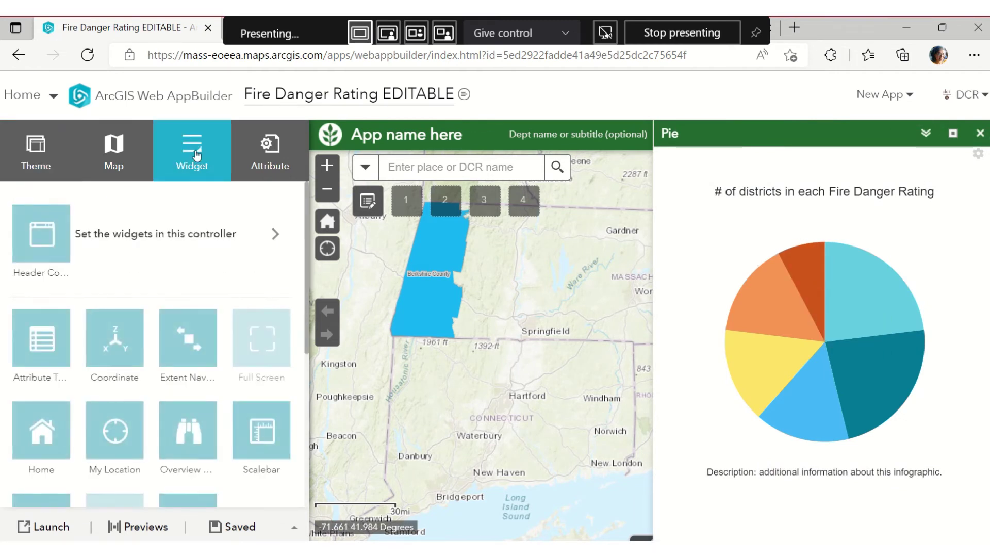
{"action": "scroll", "coordinate": [104, 351], "scroll_direction": "down", "scroll_amount": 5}
{"action": "mouse_move", "coordinate": [71, 375]}
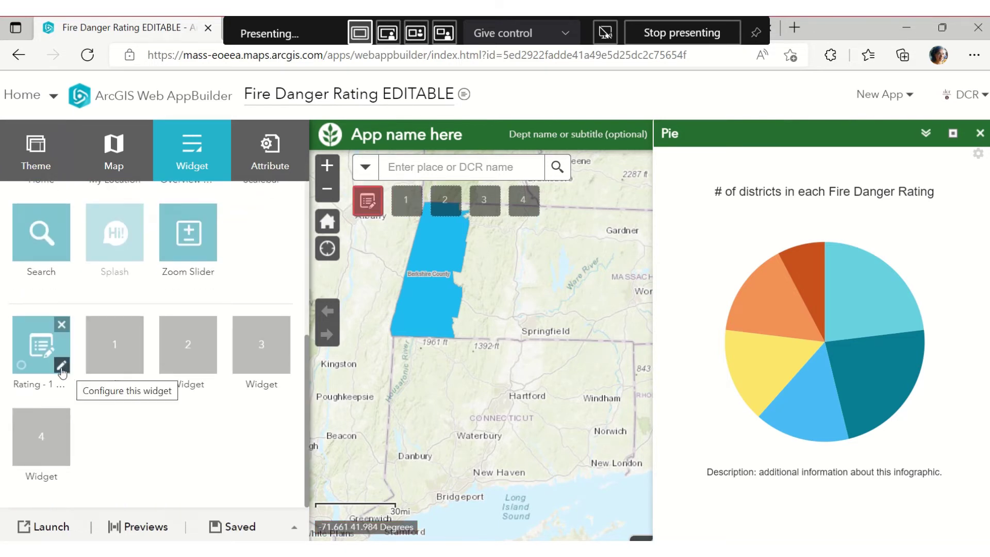
{"action": "left_click", "coordinate": [366, 201]}
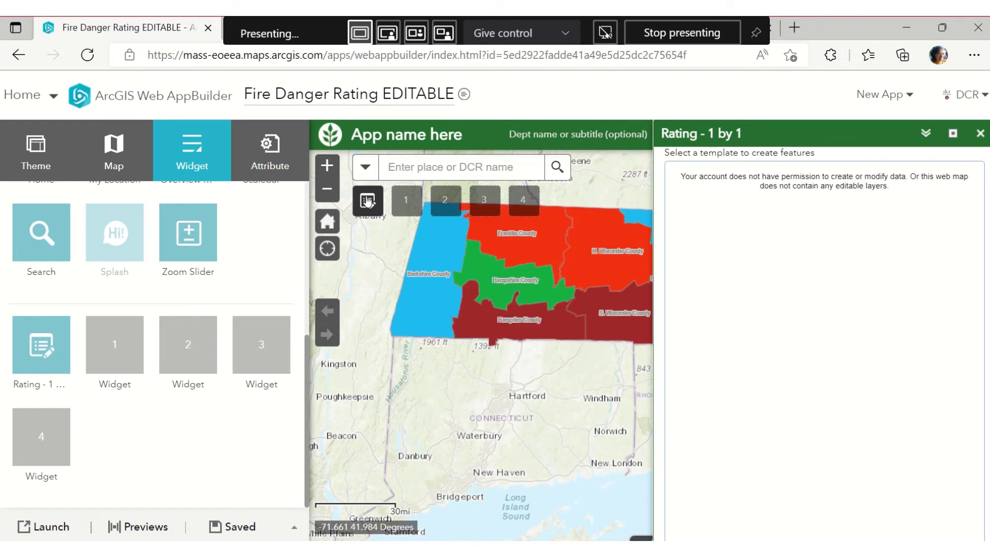
Review the Rating widget's Custom settings and layer fields, then cancel without changes
{"action": "left_click", "coordinate": [65, 369]}
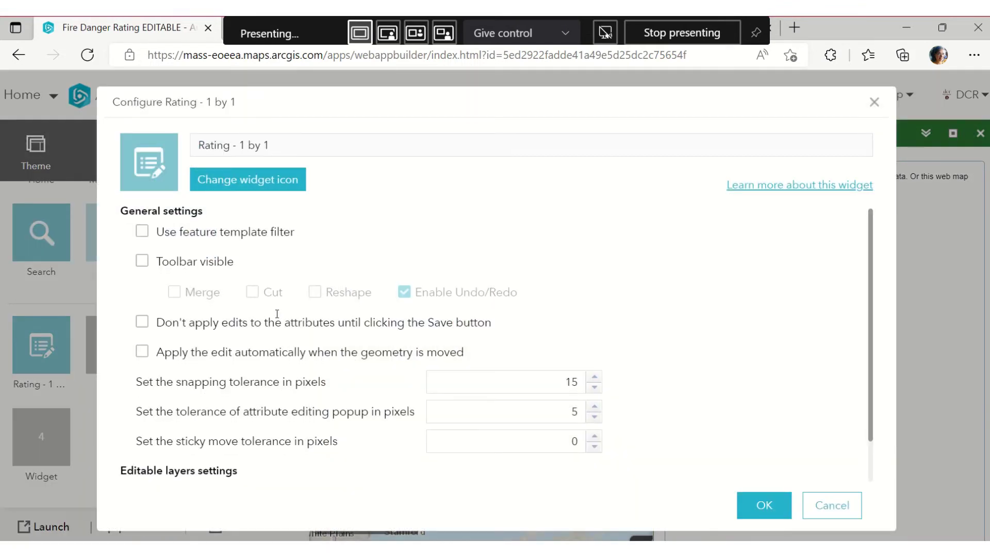
{"action": "scroll", "coordinate": [275, 315], "scroll_direction": "down", "scroll_amount": 1}
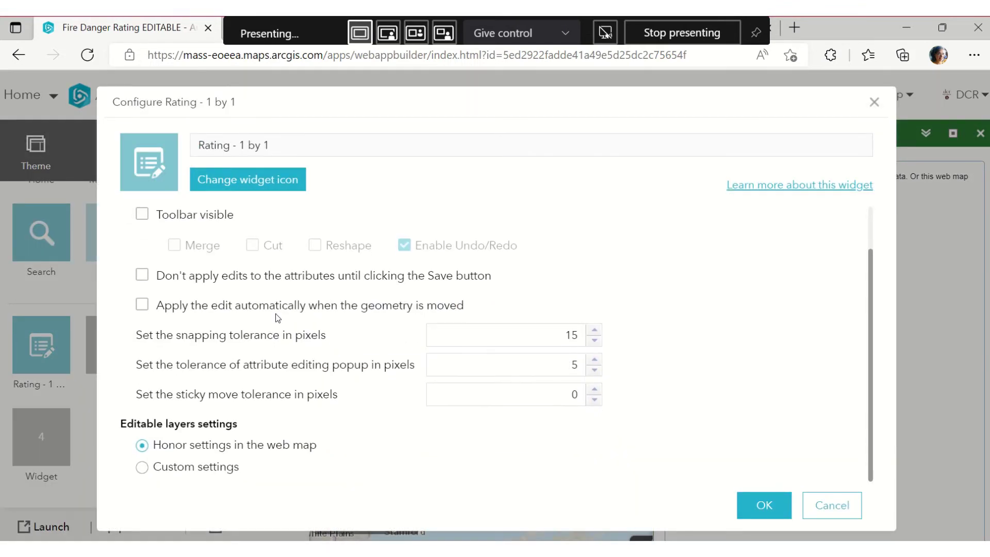
{"action": "left_click", "coordinate": [143, 467]}
{"action": "scroll", "coordinate": [206, 444], "scroll_direction": "down", "scroll_amount": 1}
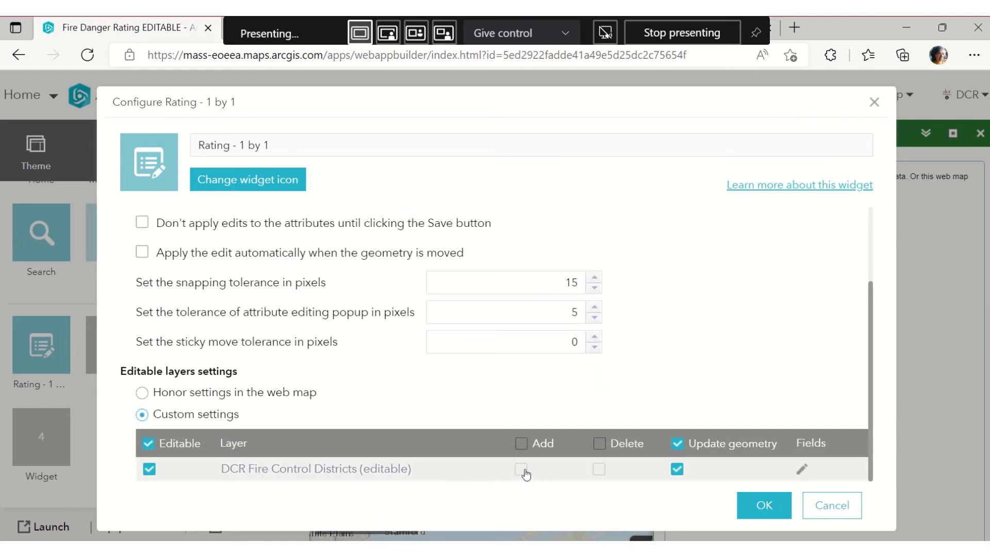
{"action": "left_click", "coordinate": [802, 469]}
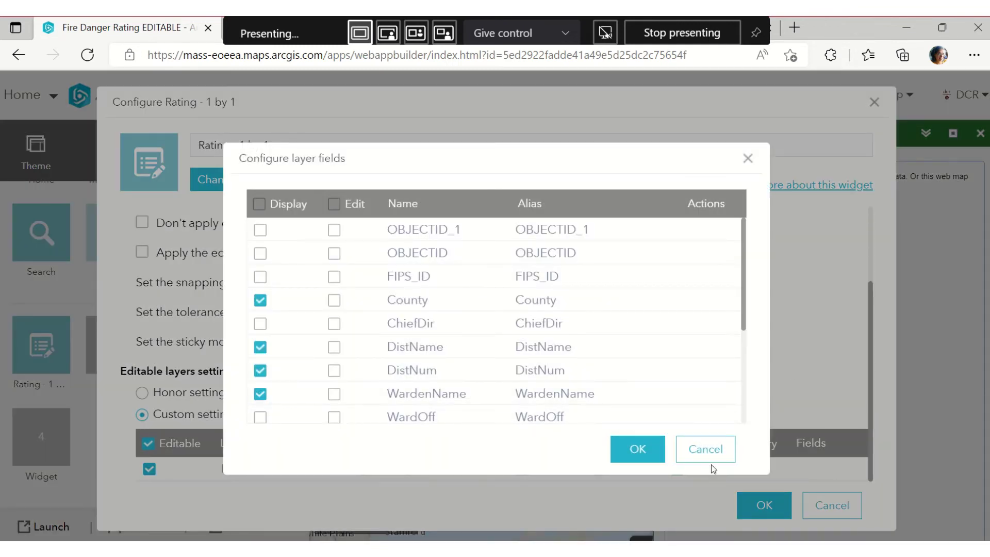
{"action": "left_click", "coordinate": [711, 463]}
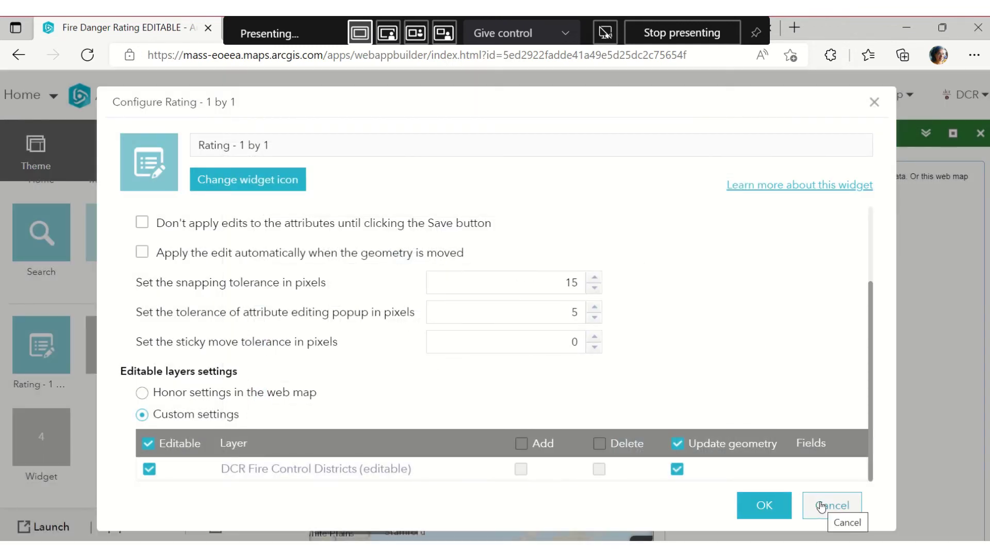
{"action": "left_click", "coordinate": [802, 470]}
{"action": "left_click", "coordinate": [709, 461]}
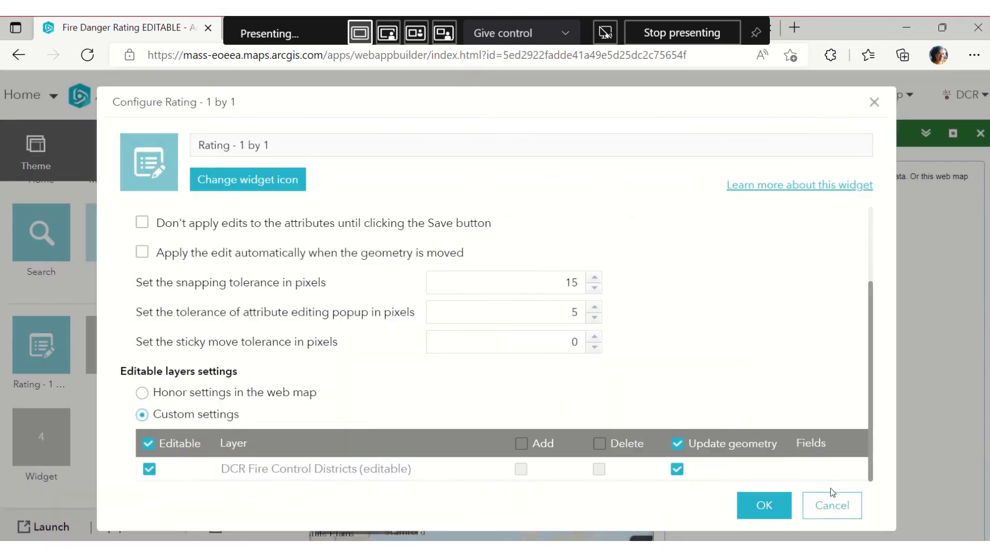
{"action": "left_click", "coordinate": [832, 495]}
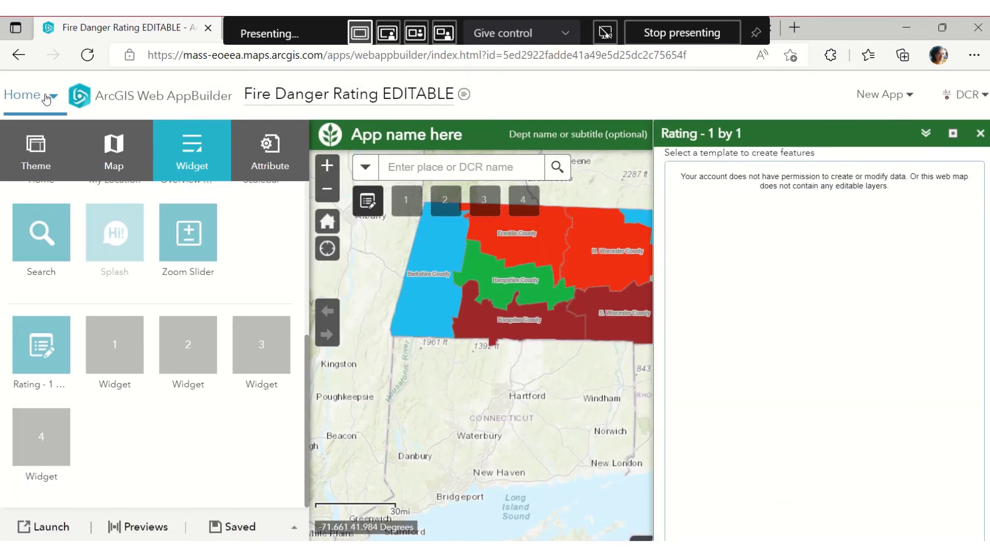
Open the Content page in a new browser tab and switch to it
{"action": "left_click", "coordinate": [46, 98]}
{"action": "right_click", "coordinate": [48, 268]}
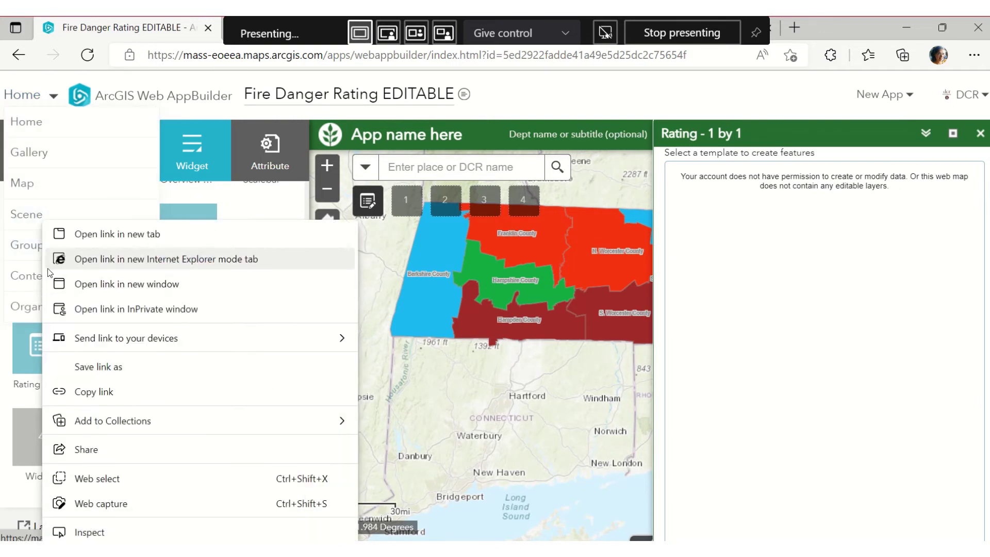
{"action": "left_click", "coordinate": [74, 242]}
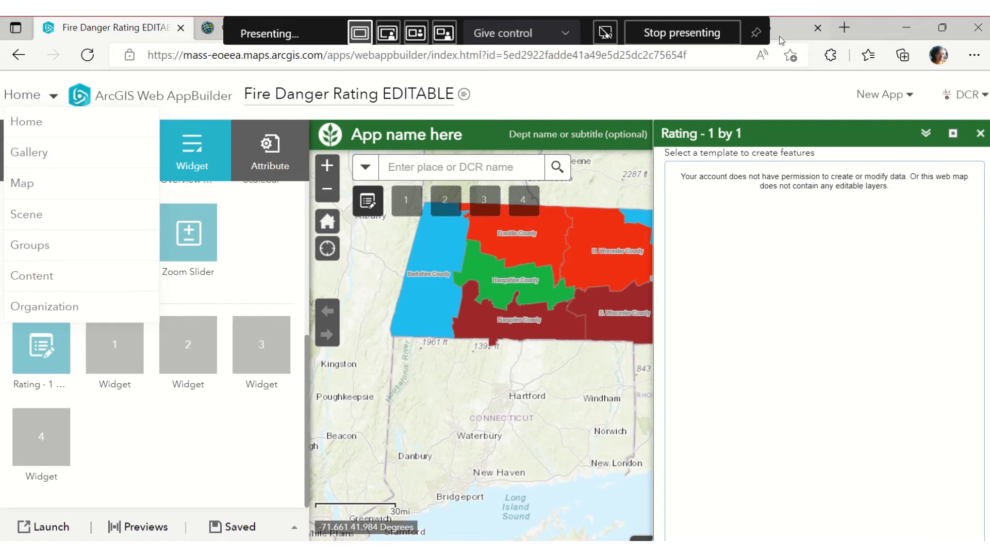
{"action": "left_click", "coordinate": [622, 23]}
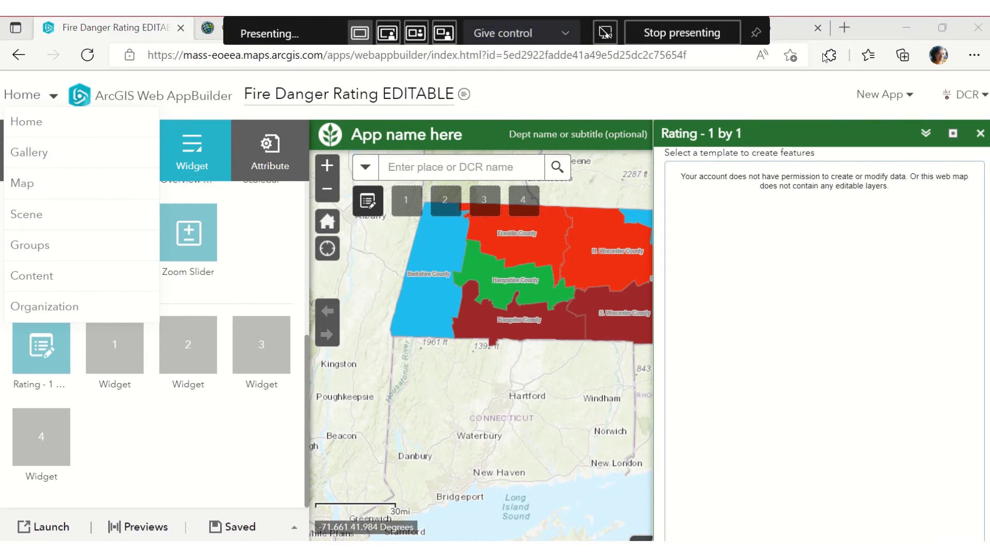
{"action": "left_click", "coordinate": [398, 27]}
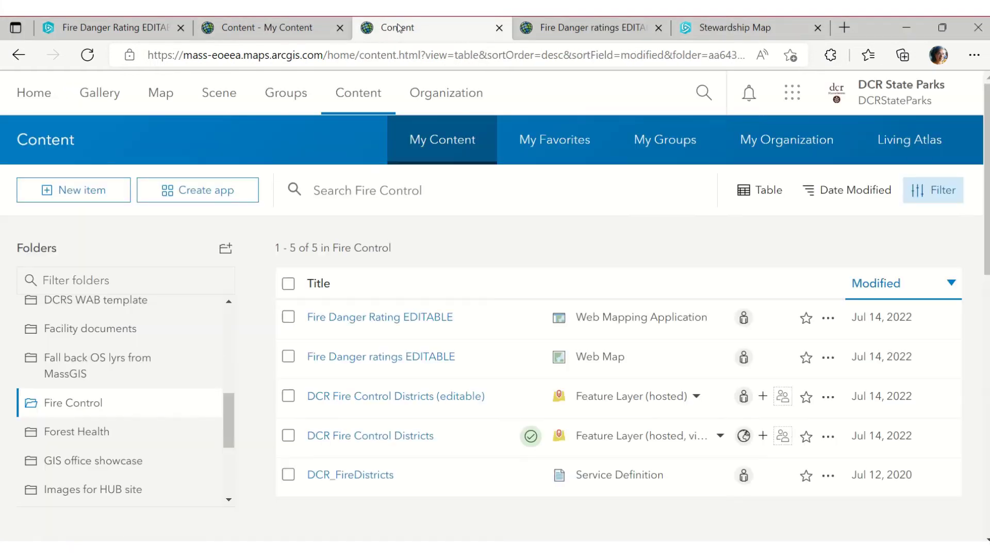
Open the DCR Fire Control Districts (editable) item in a new tab and view its settings
{"action": "right_click", "coordinate": [409, 396]}
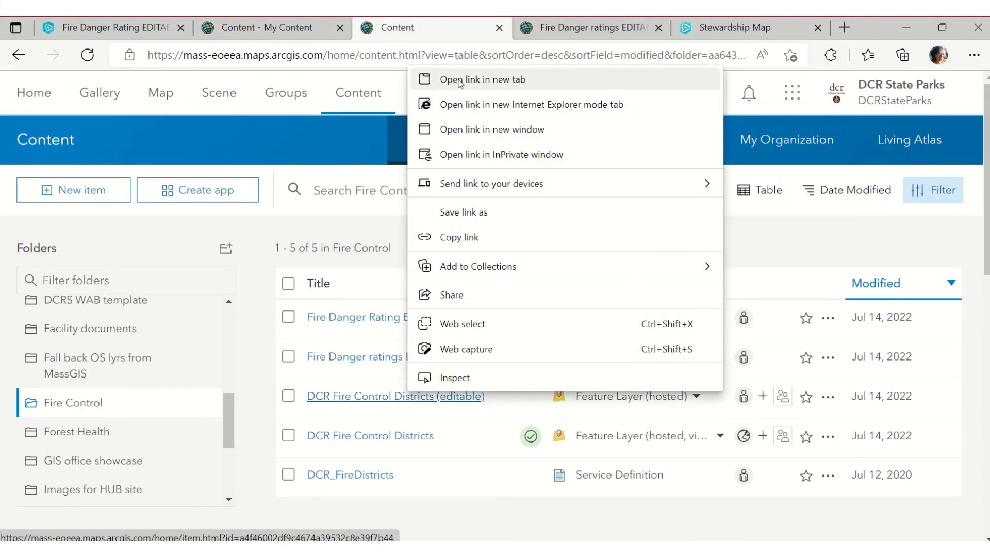
{"action": "left_click", "coordinate": [460, 82]}
{"action": "left_click", "coordinate": [486, 23]}
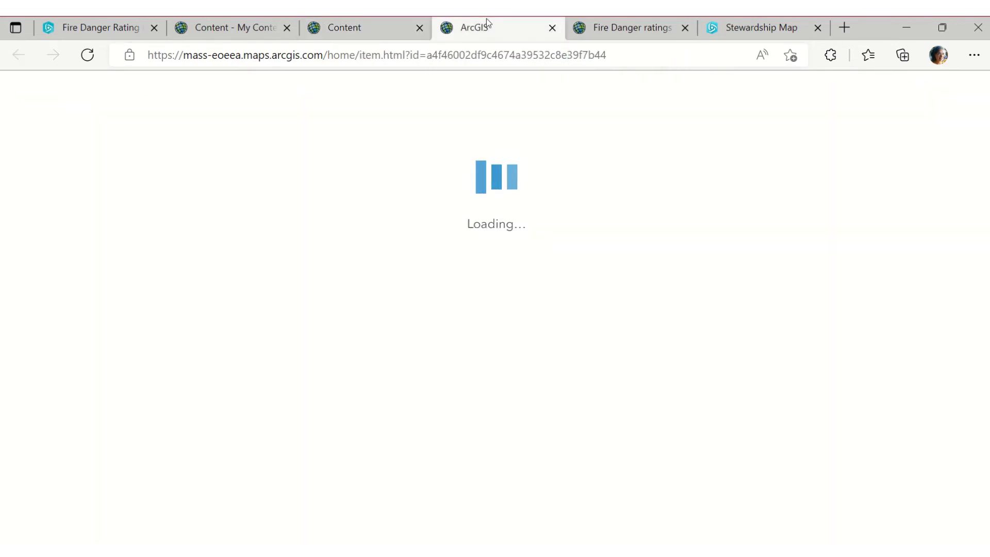
{"action": "left_click", "coordinate": [908, 145]}
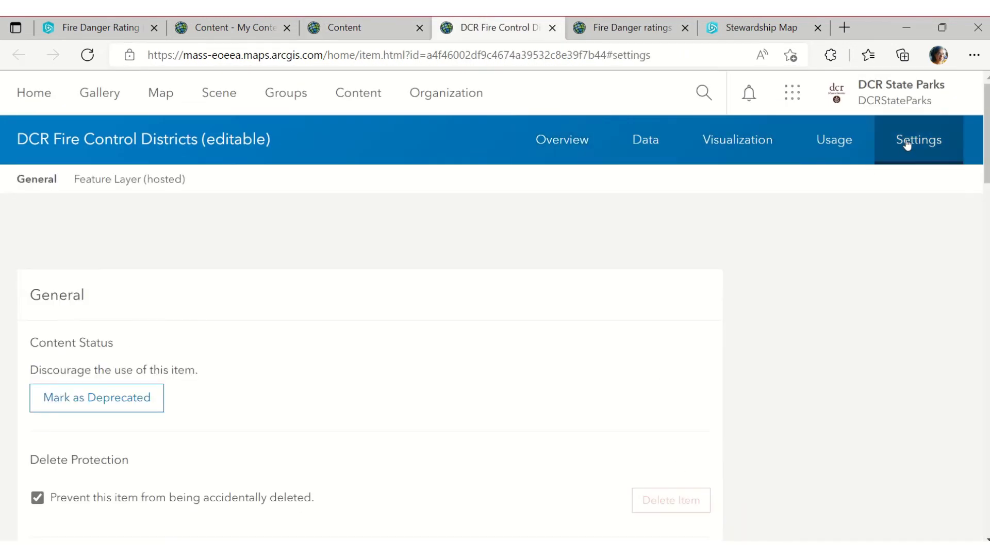
{"action": "scroll", "coordinate": [334, 348], "scroll_direction": "down", "scroll_amount": 7}
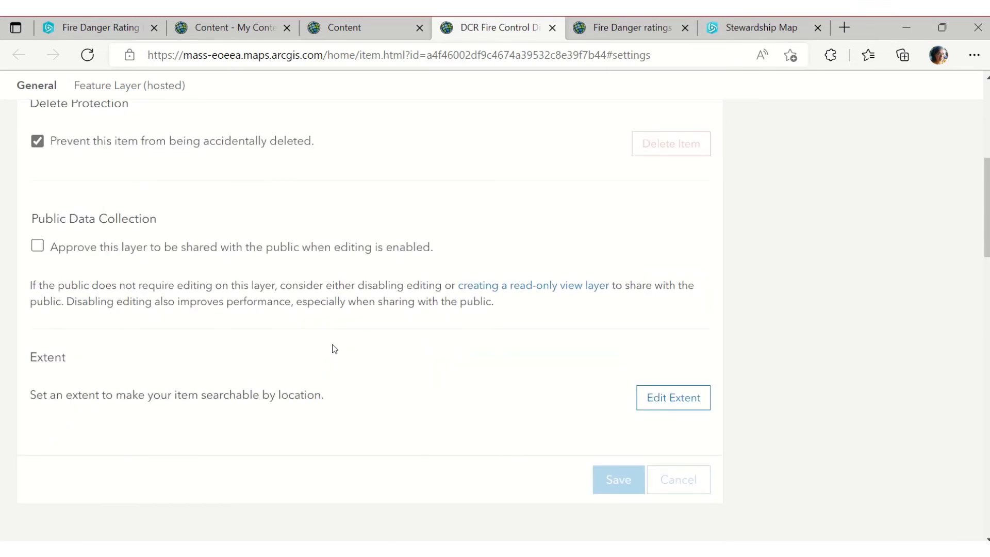
{"action": "scroll", "coordinate": [332, 347], "scroll_direction": "up", "scroll_amount": 6}
{"action": "scroll", "coordinate": [406, 304], "scroll_direction": "up", "scroll_amount": 1}
Look over the item's overview and the FireControlDistricts_2016 layer details
{"action": "left_click", "coordinate": [561, 151]}
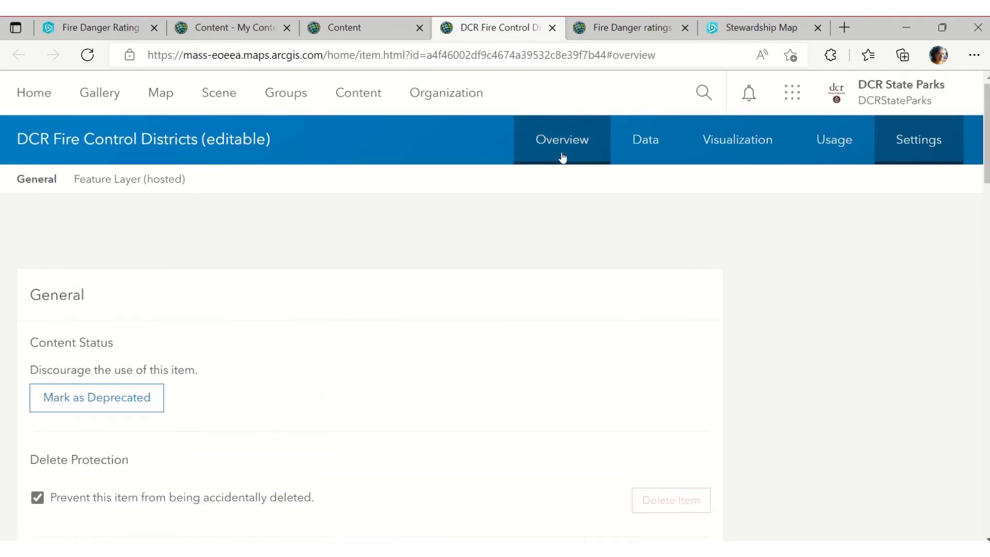
{"action": "scroll", "coordinate": [166, 368], "scroll_direction": "down", "scroll_amount": 5}
{"action": "scroll", "coordinate": [166, 368], "scroll_direction": "up", "scroll_amount": 2}
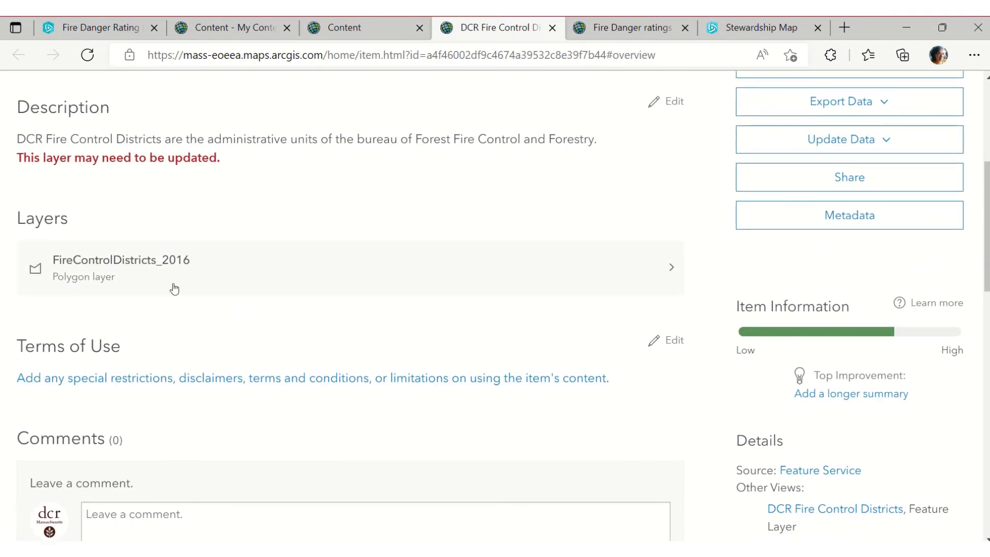
{"action": "left_click", "coordinate": [165, 259]}
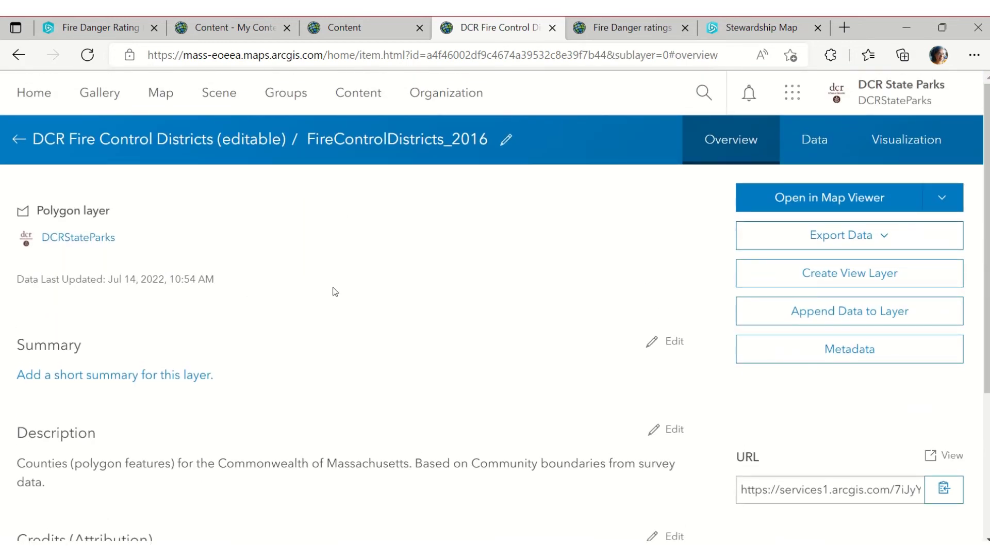
{"action": "scroll", "coordinate": [620, 312], "scroll_direction": "down", "scroll_amount": 4}
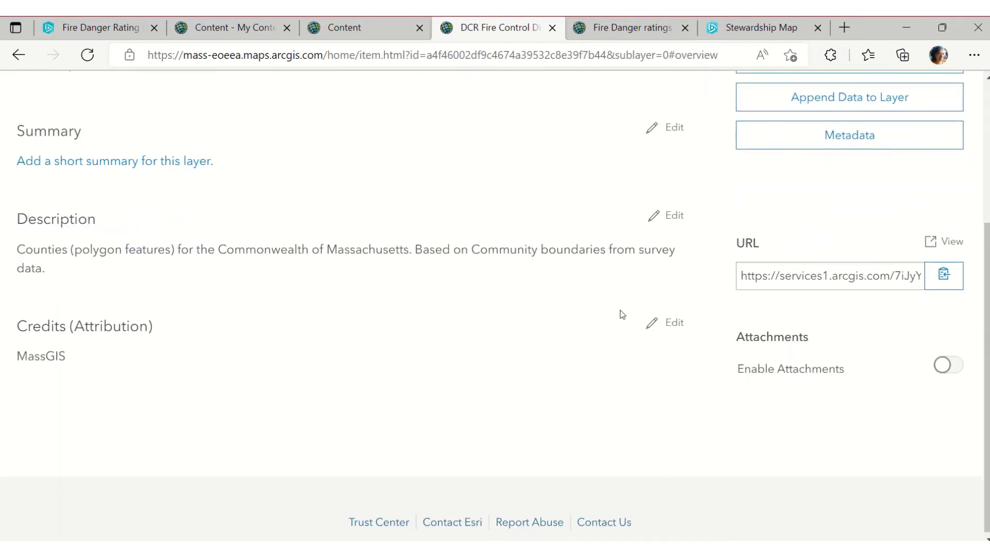
{"action": "scroll", "coordinate": [330, 332], "scroll_direction": "up", "scroll_amount": 4}
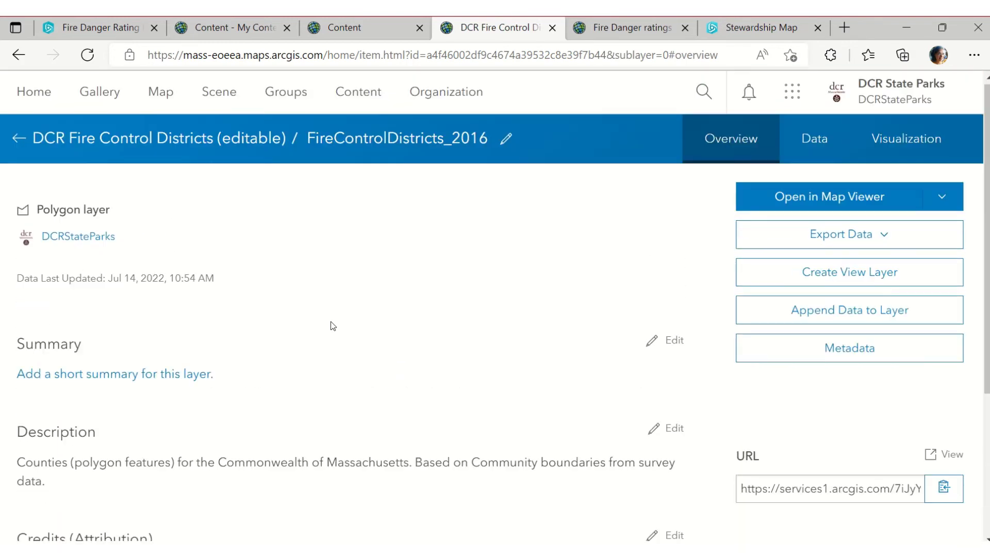
{"action": "left_click", "coordinate": [101, 142]}
Review the Feature Layer (hosted) editing options in the item's settings
{"action": "left_click", "coordinate": [917, 142]}
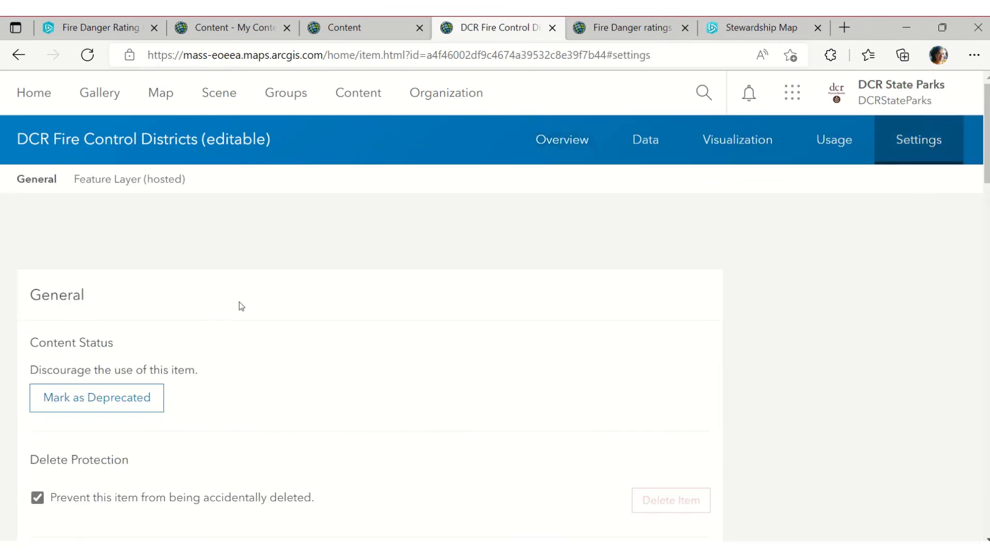
{"action": "left_click", "coordinate": [129, 179]}
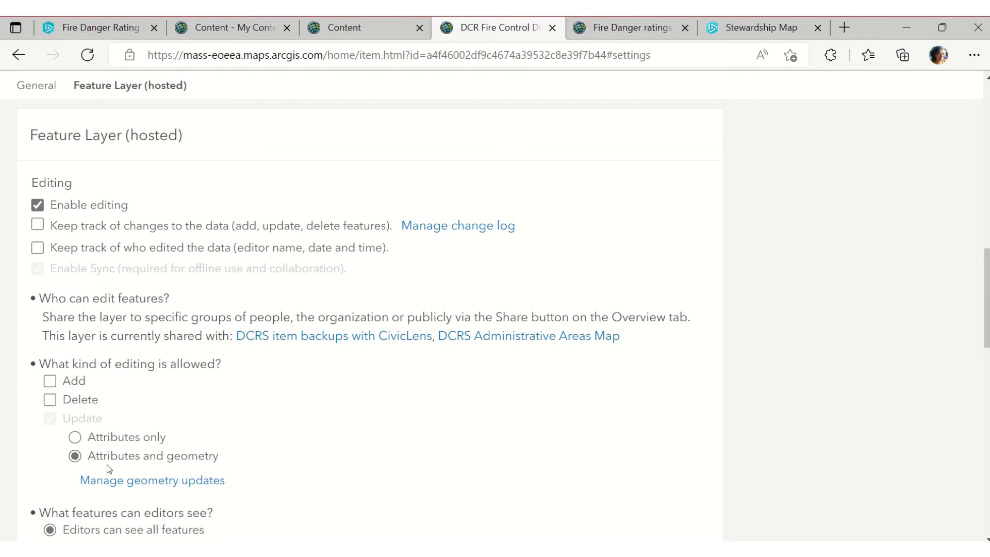
{"action": "scroll", "coordinate": [109, 468], "scroll_direction": "down", "scroll_amount": 4}
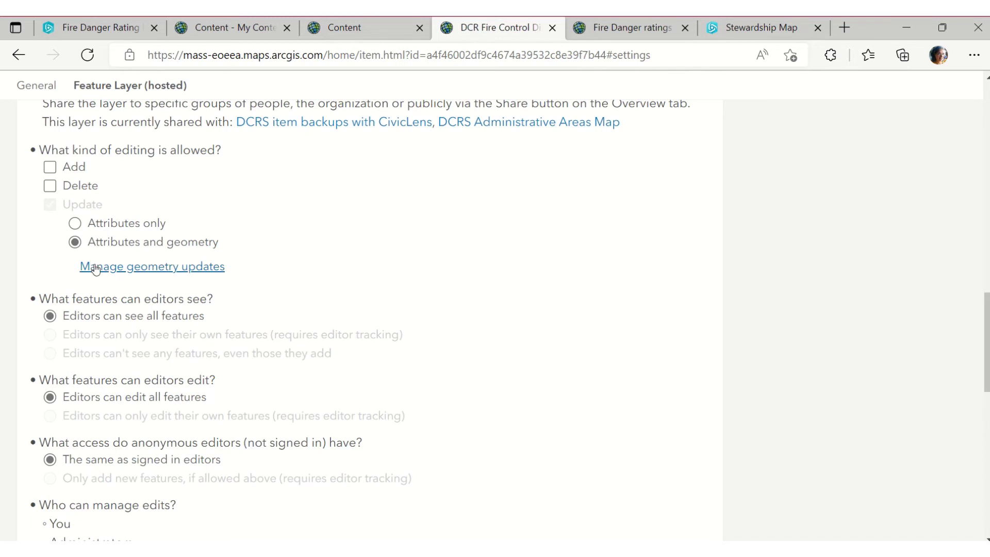
{"action": "scroll", "coordinate": [95, 268], "scroll_direction": "down", "scroll_amount": 3}
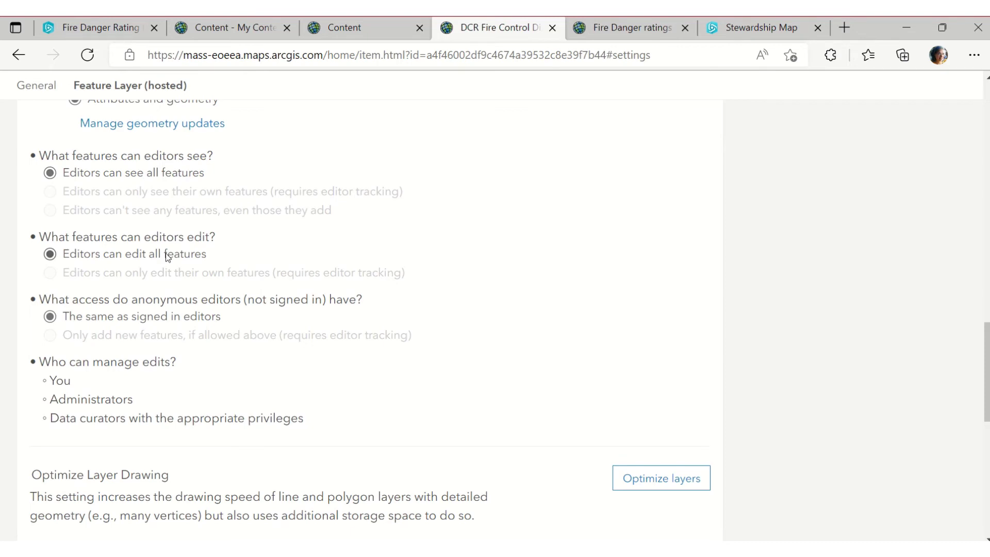
{"action": "scroll", "coordinate": [159, 296], "scroll_direction": "up", "scroll_amount": 10}
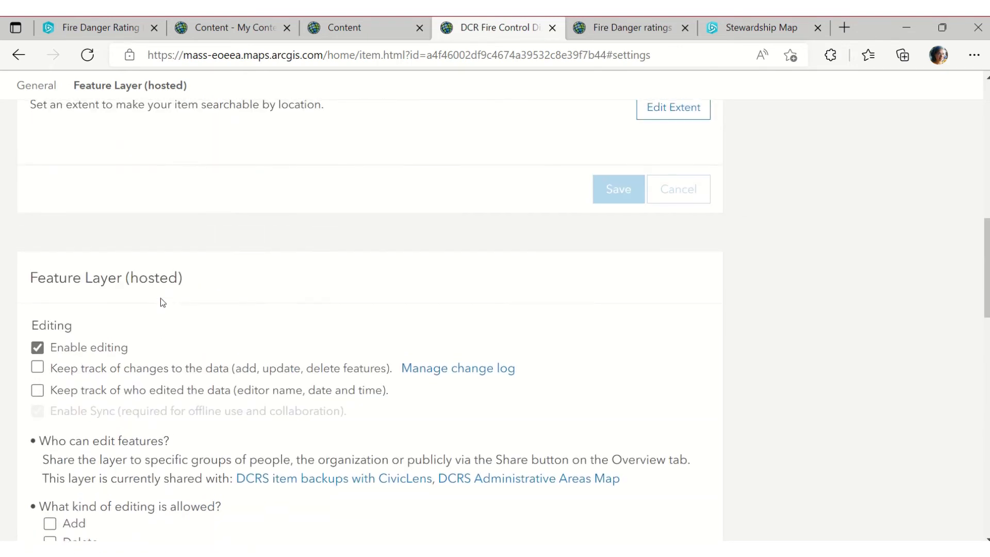
{"action": "scroll", "coordinate": [163, 302], "scroll_direction": "up", "scroll_amount": 12}
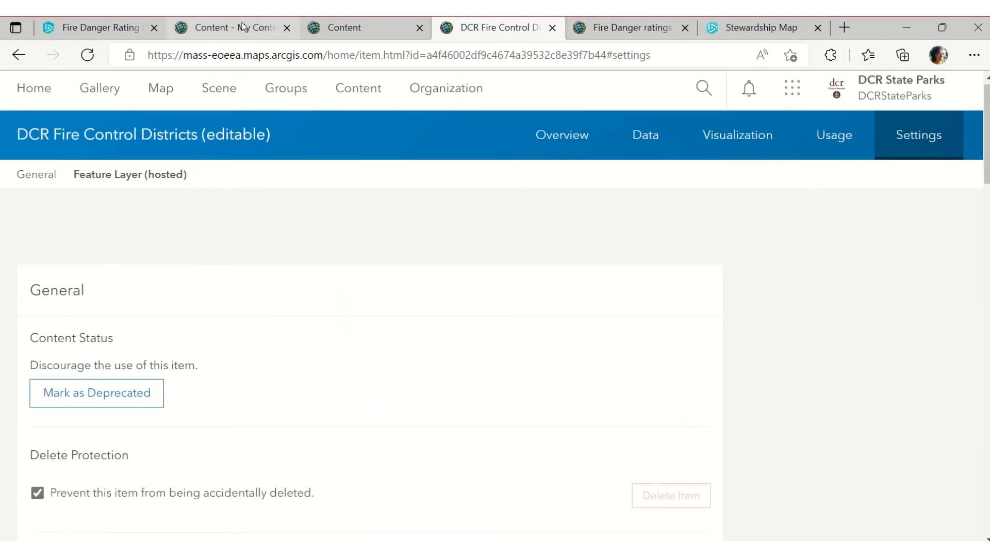
{"action": "left_click", "coordinate": [243, 26]}
Remove the Rating widget from the Fire Danger Rating app
{"action": "left_click", "coordinate": [100, 28]}
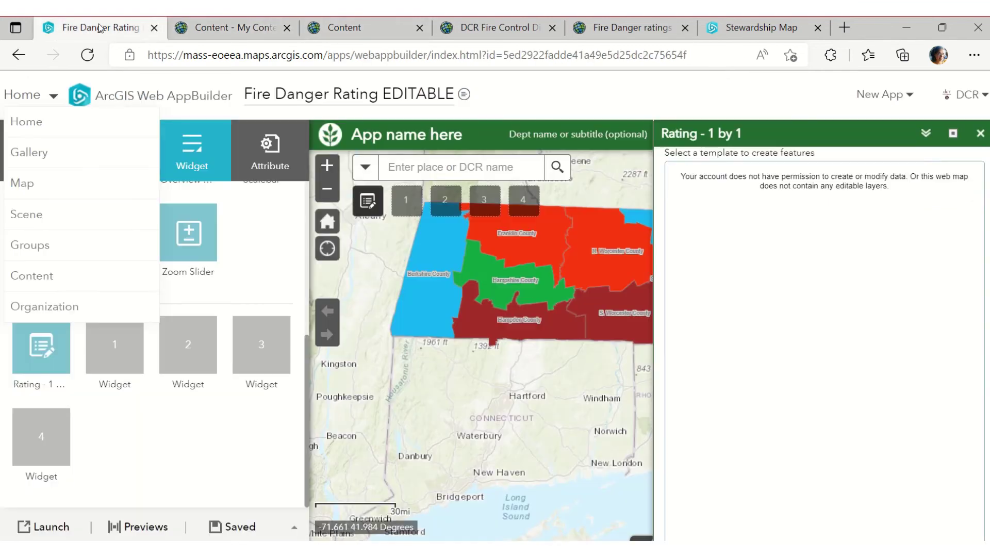
{"action": "left_click", "coordinate": [63, 325]}
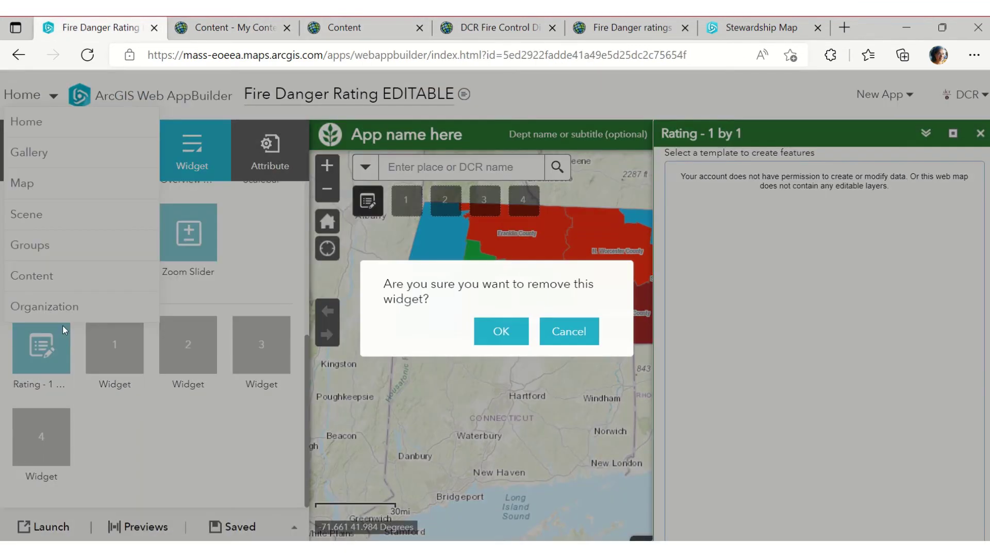
{"action": "left_click", "coordinate": [515, 331]}
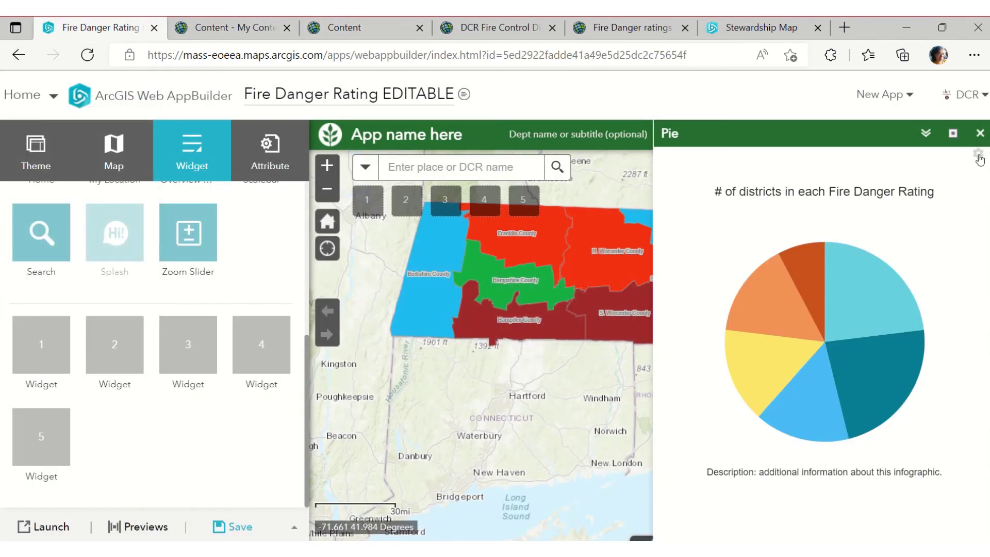
Close the pie chart and add the Batch Attribute Editor to widget slot 1
{"action": "left_click", "coordinate": [980, 133]}
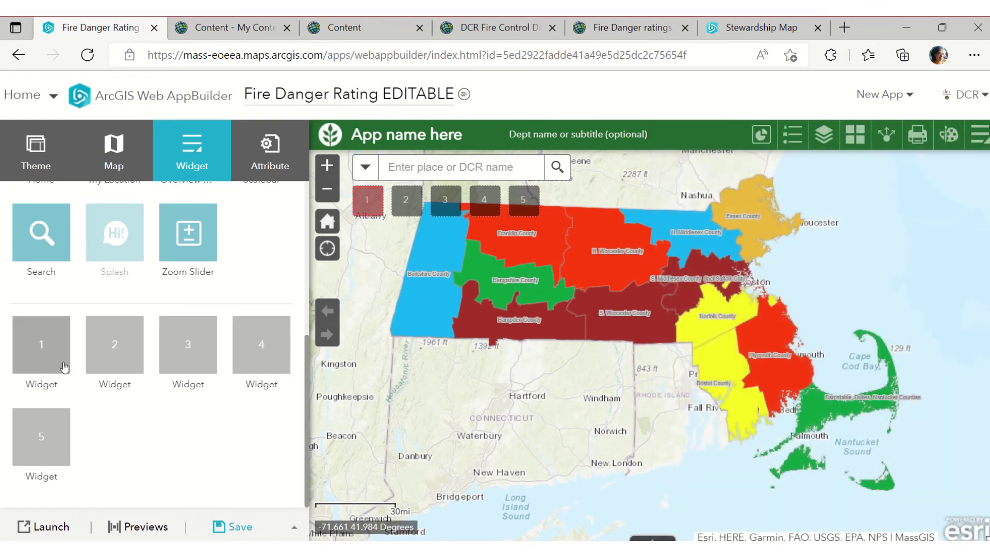
{"action": "left_click", "coordinate": [60, 367]}
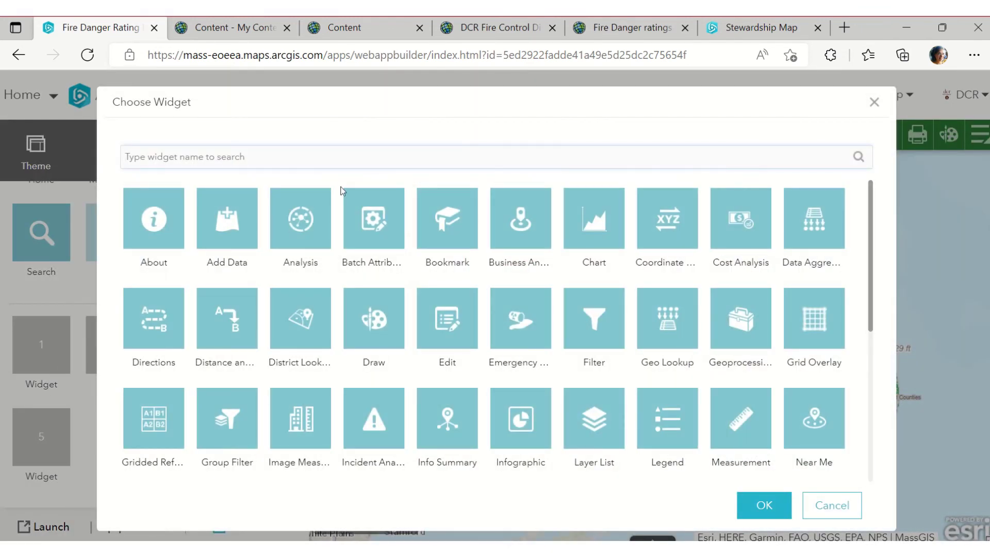
{"action": "left_click", "coordinate": [374, 230]}
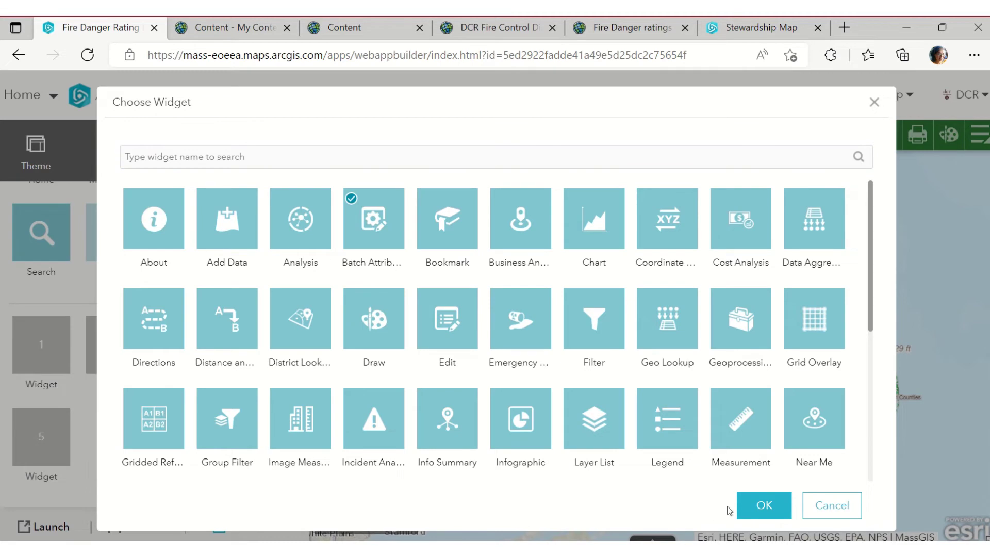
{"action": "left_click", "coordinate": [762, 508]}
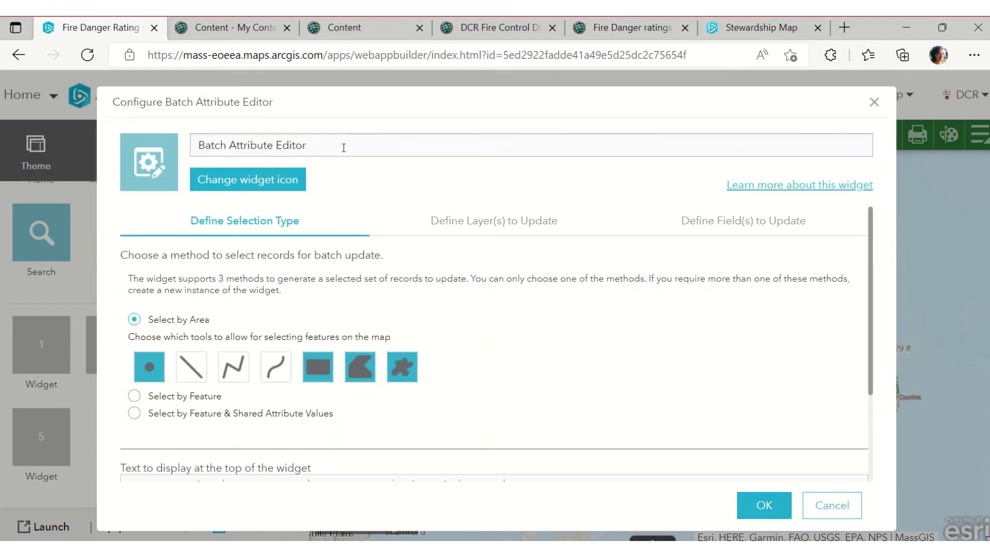
Name the widget 'Update Fire Danger Ratings'
{"action": "type", "text": "Up"}
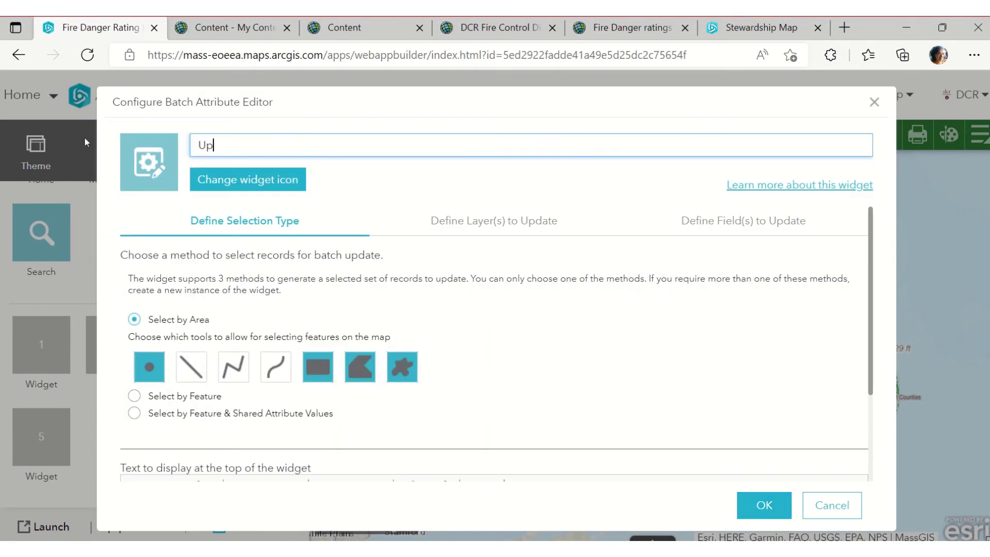
{"action": "type", "text": "date Fire Danger ratings"}
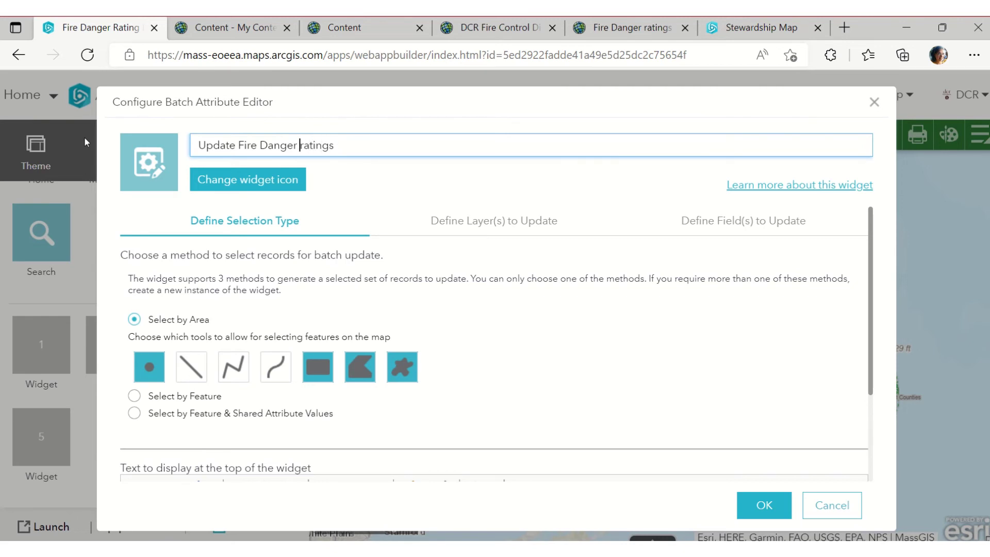
{"action": "key", "text": "Delete"}
{"action": "type", "text": "R"}
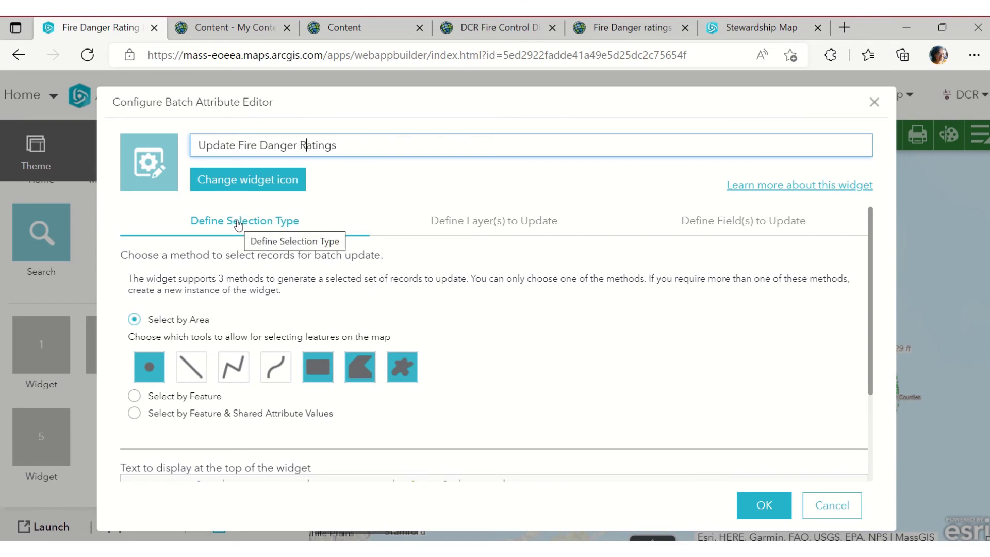
{"action": "scroll", "coordinate": [363, 361], "scroll_direction": "down", "scroll_amount": 2}
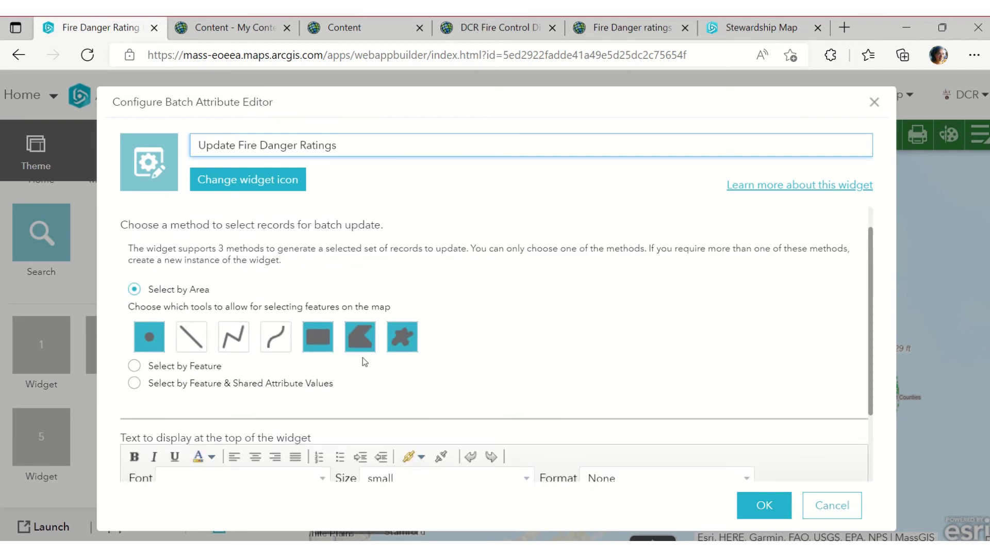
{"action": "scroll", "coordinate": [365, 361], "scroll_direction": "down", "scroll_amount": 1}
Replace the description with instructions for updating one or many FC districts and a cannot-be-undone warning
{"action": "key", "text": "ctrl+a"}
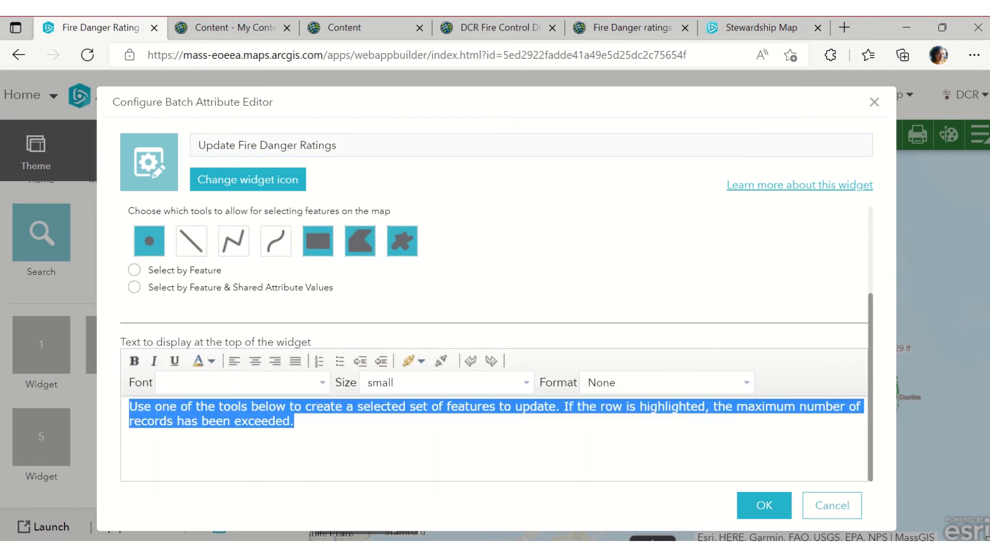
{"action": "type", "text": "Use this toll"}
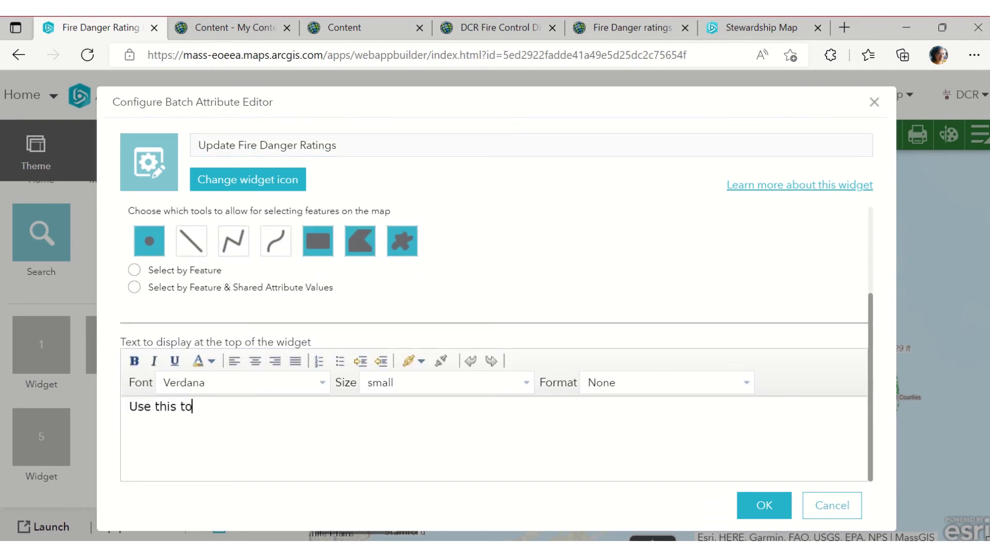
{"action": "key", "text": "BackSpace"}
{"action": "key", "text": "BackSpace"}
{"action": "key", "text": "BackSpace"}
{"action": "type", "text": "ol to update Fore"}
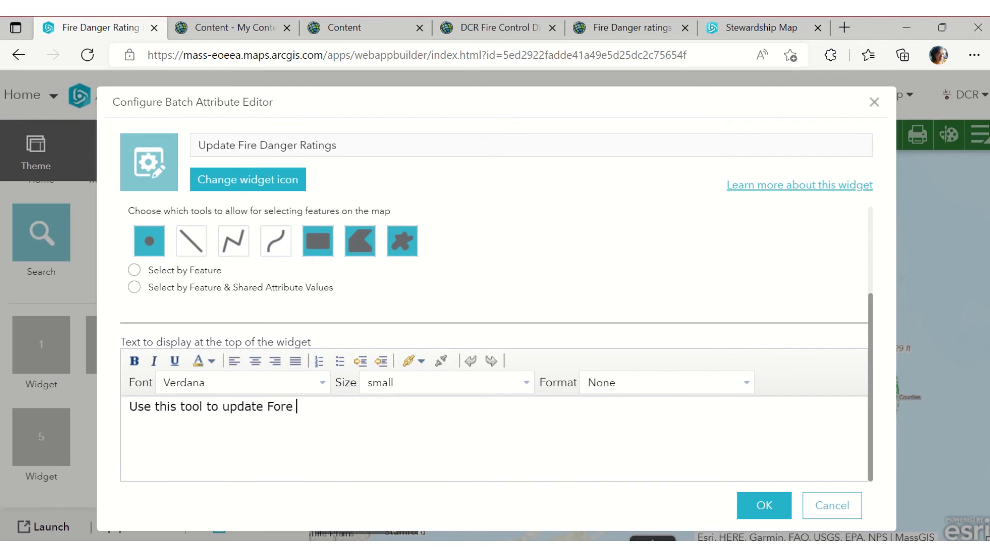
{"action": "type", "text": " Danger tratin"}
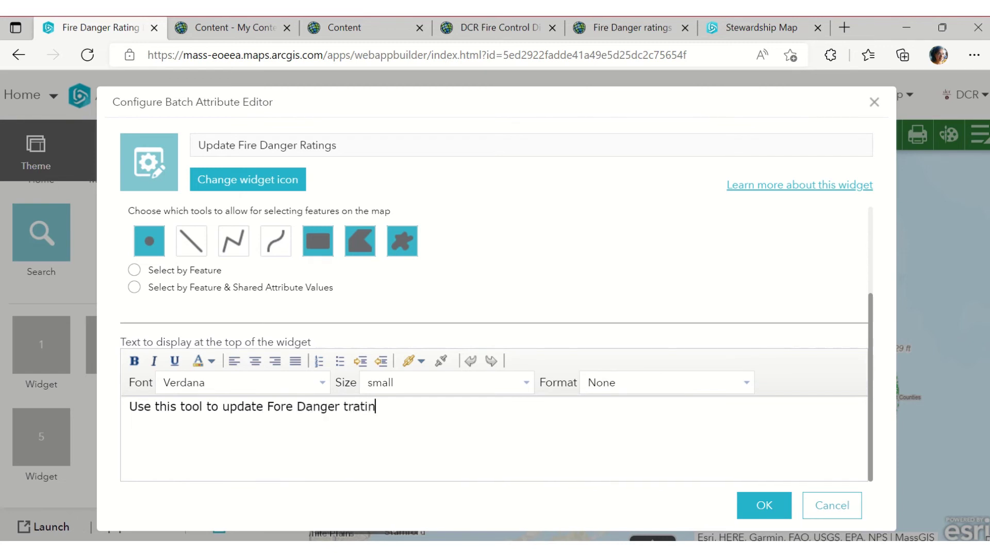
{"action": "key", "text": "BackSpace"}
{"action": "key", "text": "BackSpace"}
{"action": "key", "text": "BackSpace"}
{"action": "key", "text": "BackSpace"}
{"action": "type", "text": "rAings for"}
{"action": "key", "text": "ctrl+Left"}
{"action": "key", "text": "Right"}
{"action": "type", "text": "a"}
{"action": "key", "text": "End"}
{"action": "type", "text": "each F"}
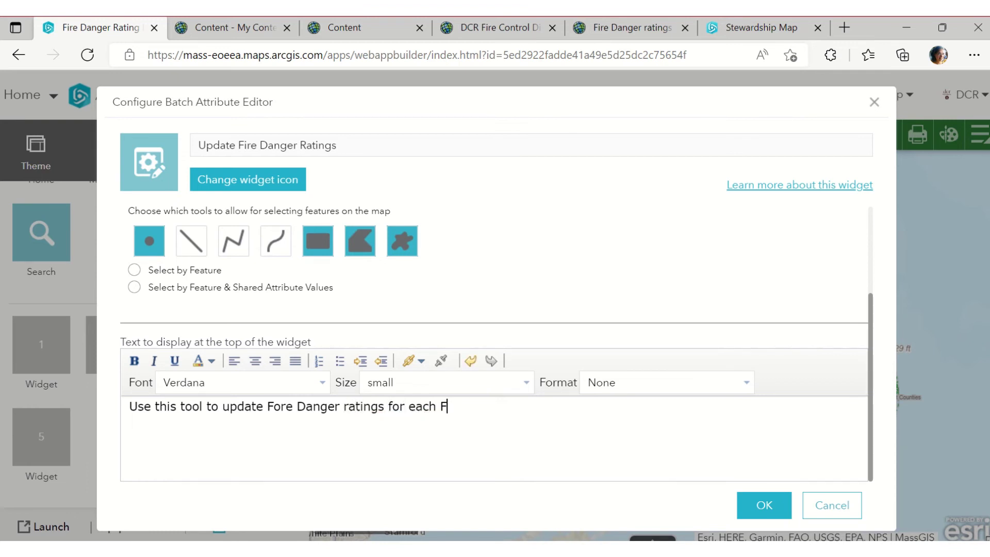
{"action": "type", "text": "C district o"}
{"action": "key", "text": "BackSpace"}
{"action": "type", "text": "OR for many"}
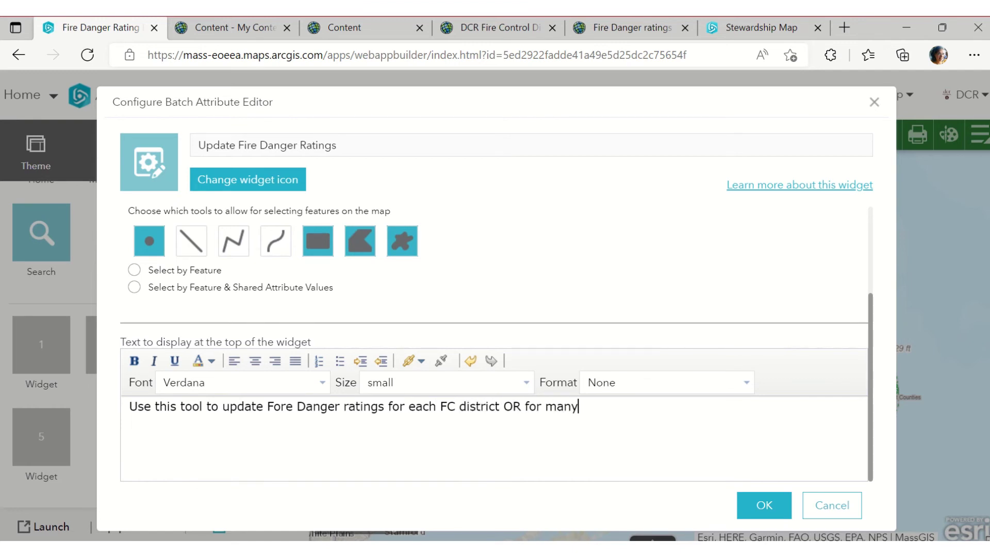
{"action": "type", "text": " at once. IMP: if you c"}
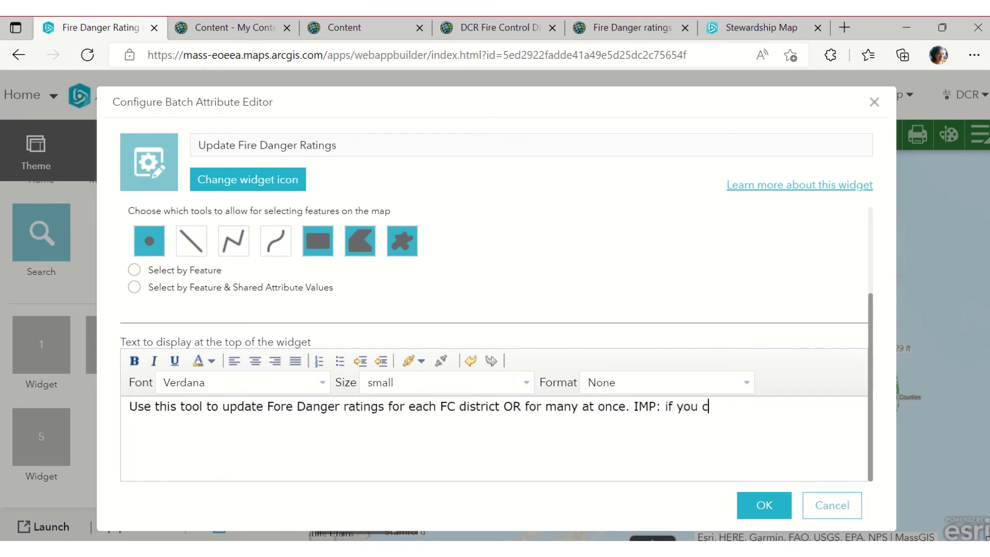
{"action": "type", "text": "hoose toedit "}
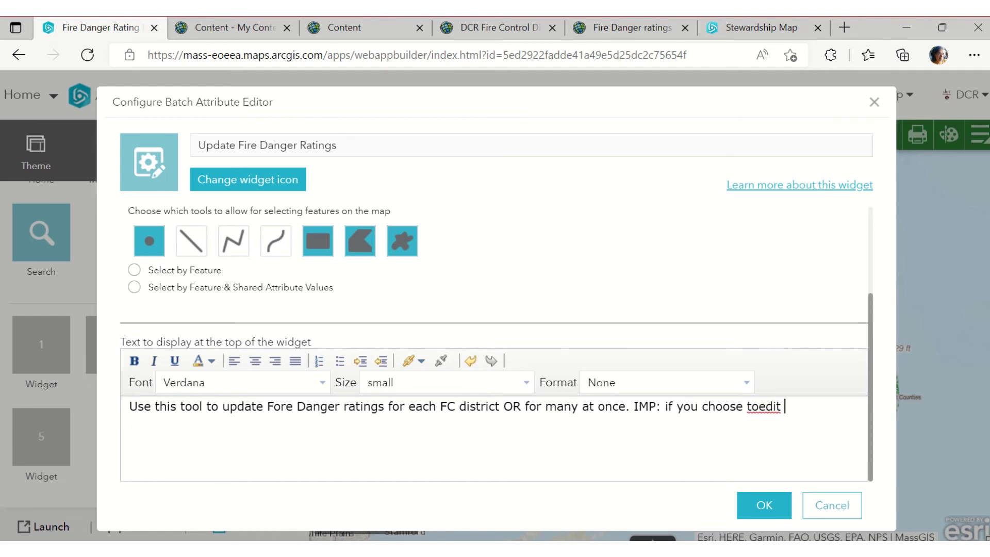
{"action": "type", "text": "many at once, values y"}
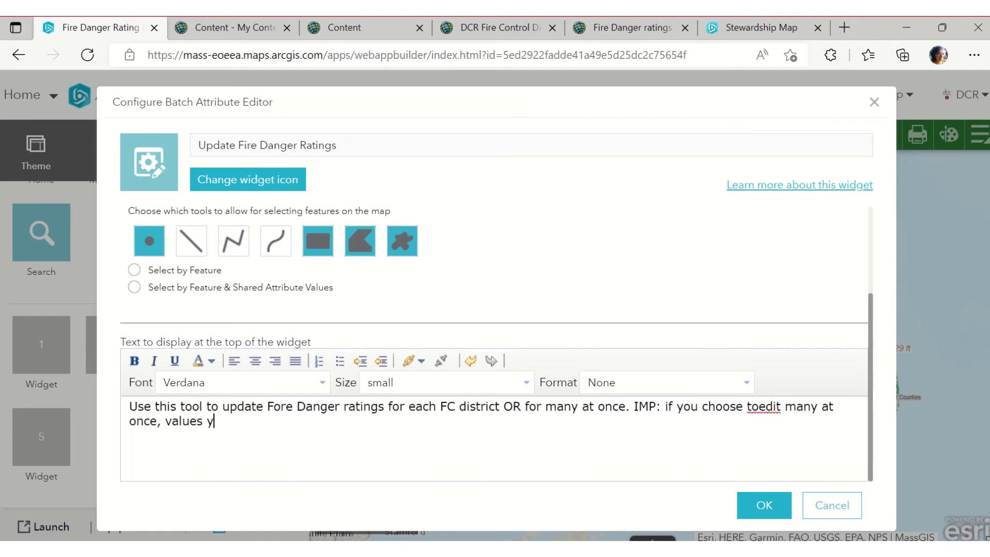
{"action": "type", "text": "ou enter will repla"}
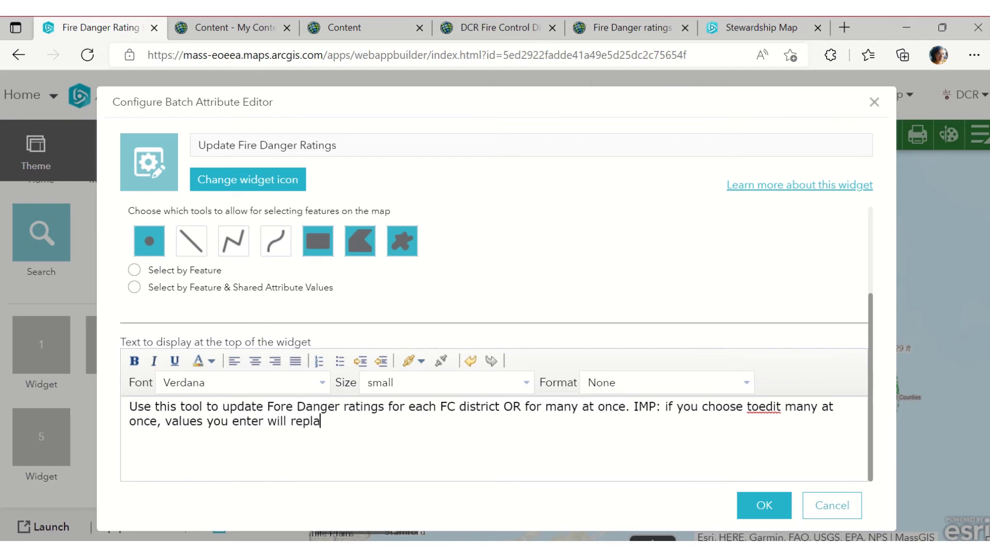
{"action": "type", "text": "ce existing values and"}
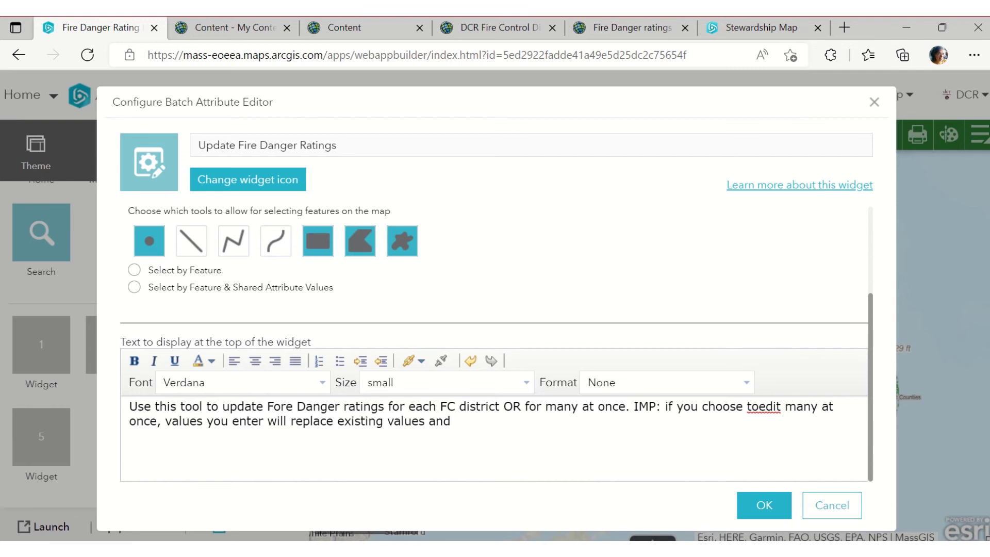
{"action": "type", "text": " CANNOT BE UNDONE"}
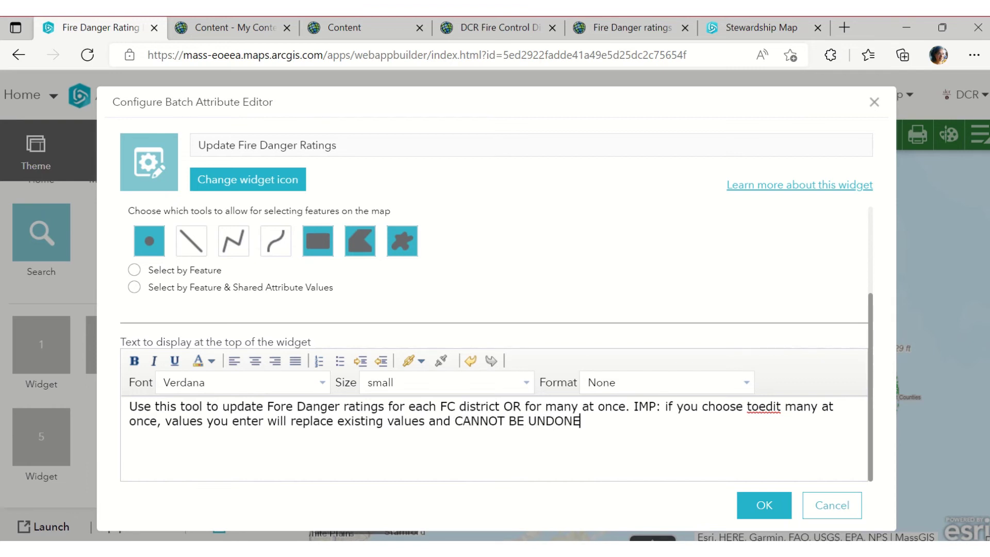
{"action": "type", "text": "the changer"}
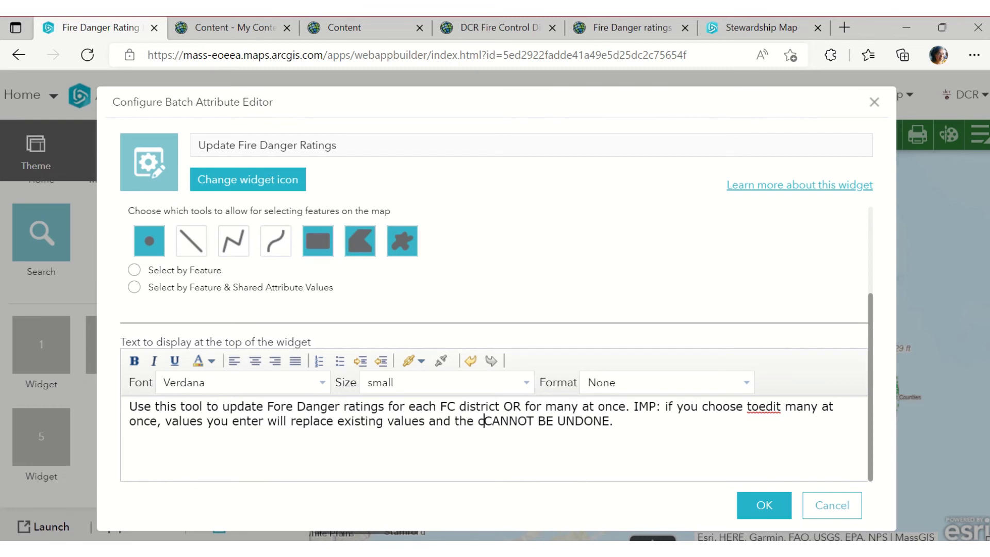
{"action": "key", "text": "BackSpace"}
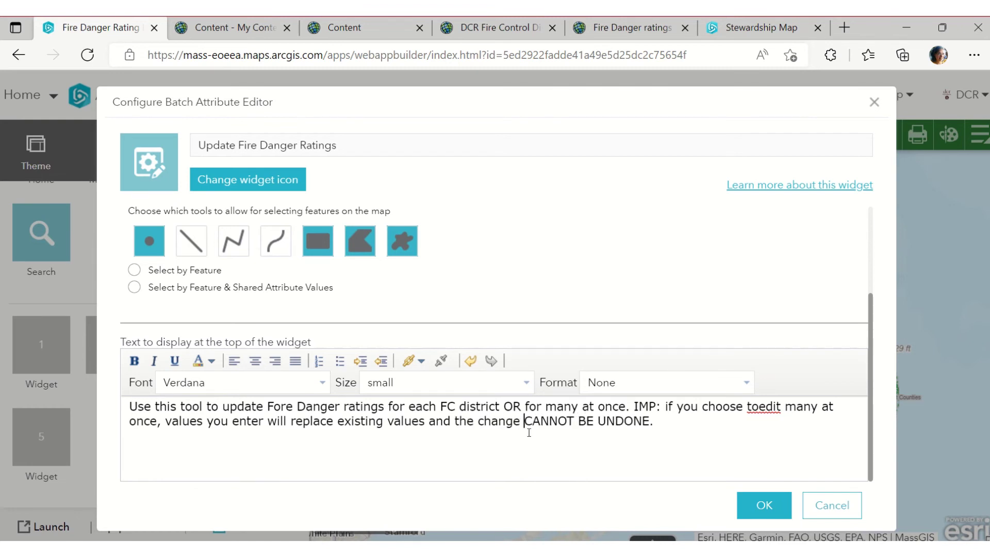
Disable extent selection, keeping point, polygon and freehand selection tools
{"action": "scroll", "coordinate": [543, 417], "scroll_direction": "up", "scroll_amount": 3}
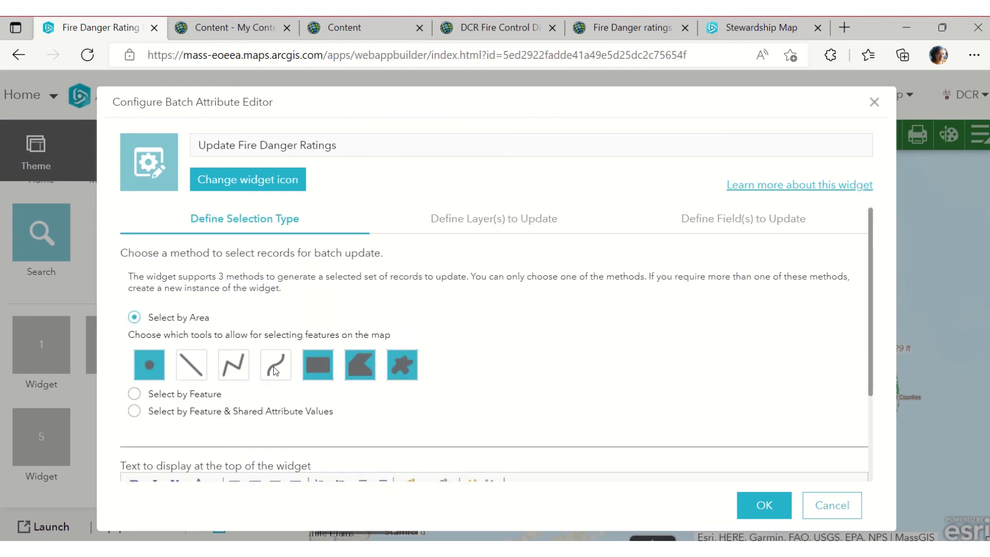
{"action": "left_click", "coordinate": [367, 369]}
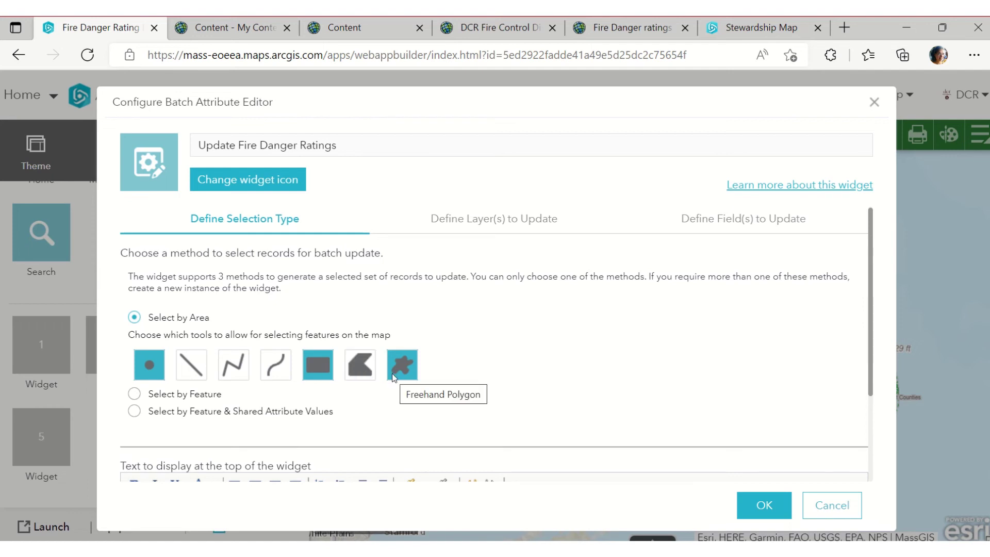
{"action": "left_click", "coordinate": [314, 366]}
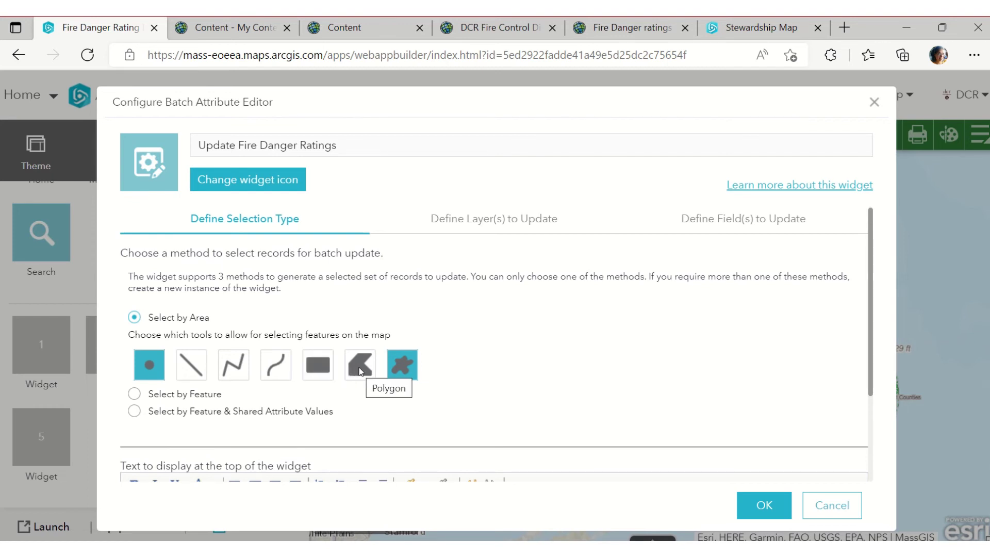
{"action": "left_click", "coordinate": [365, 372]}
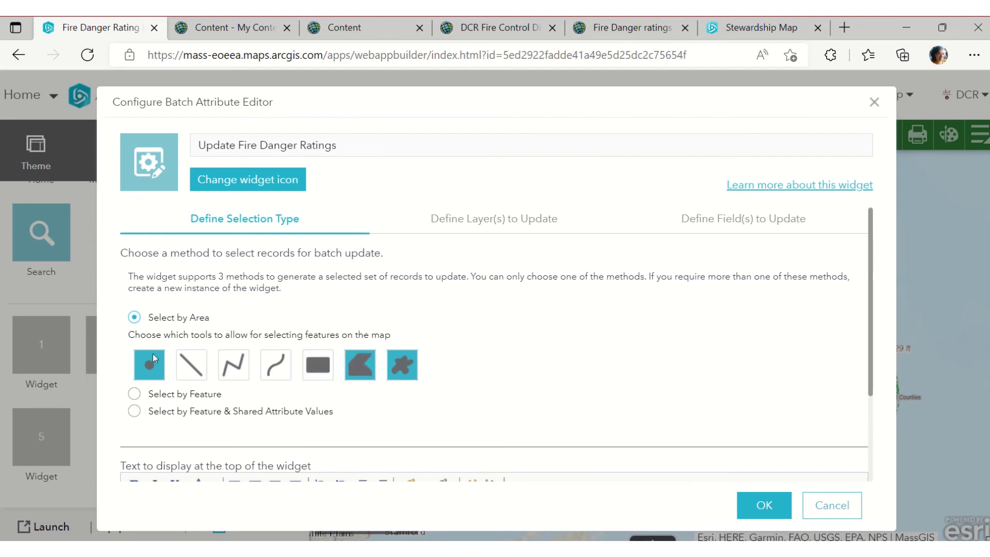
{"action": "left_click", "coordinate": [482, 230]}
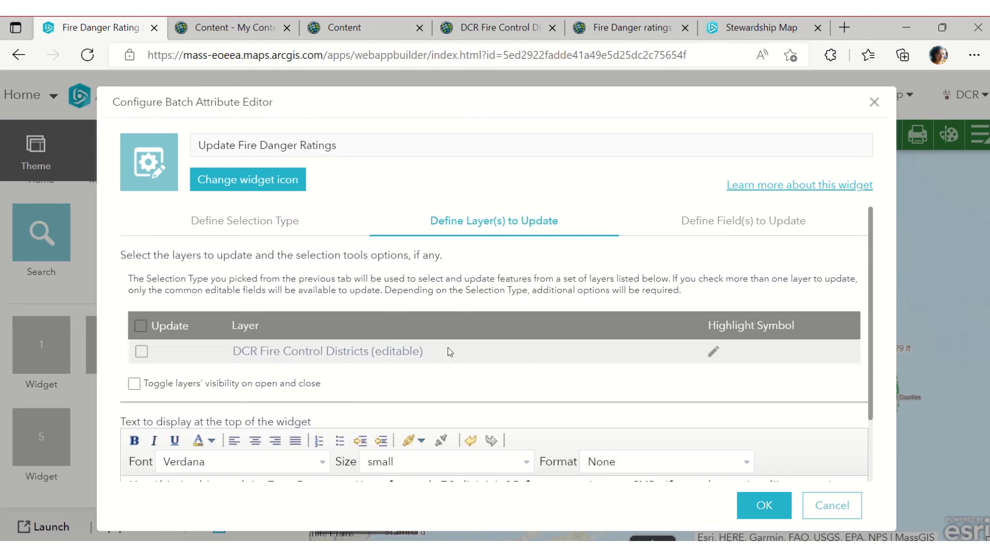
Set DCR Fire Control Districts as the layer to update with a solid black highlight
{"action": "left_click", "coordinate": [140, 352]}
{"action": "left_click", "coordinate": [714, 352]}
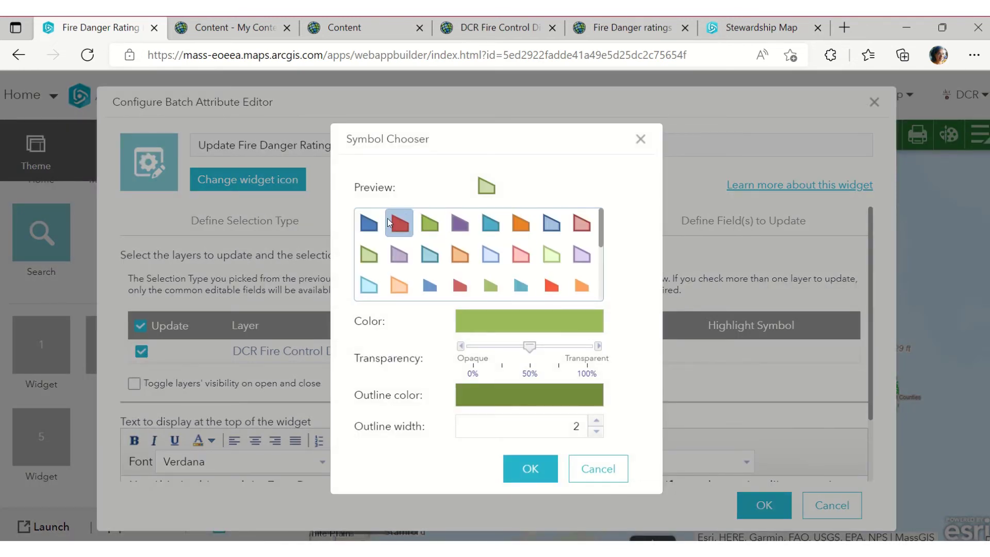
{"action": "left_click", "coordinate": [388, 219]}
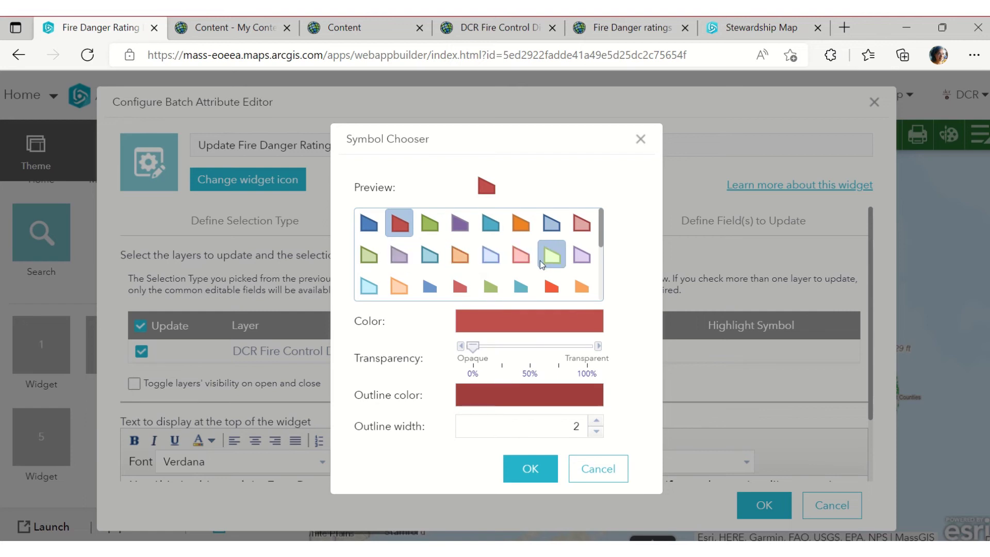
{"action": "scroll", "coordinate": [536, 263], "scroll_direction": "down", "scroll_amount": 2}
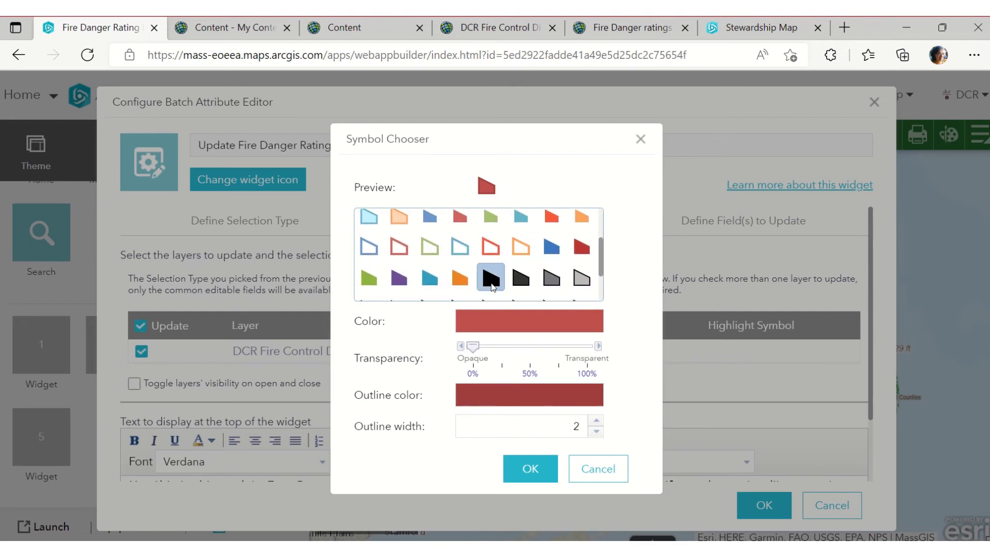
{"action": "left_click", "coordinate": [491, 279]}
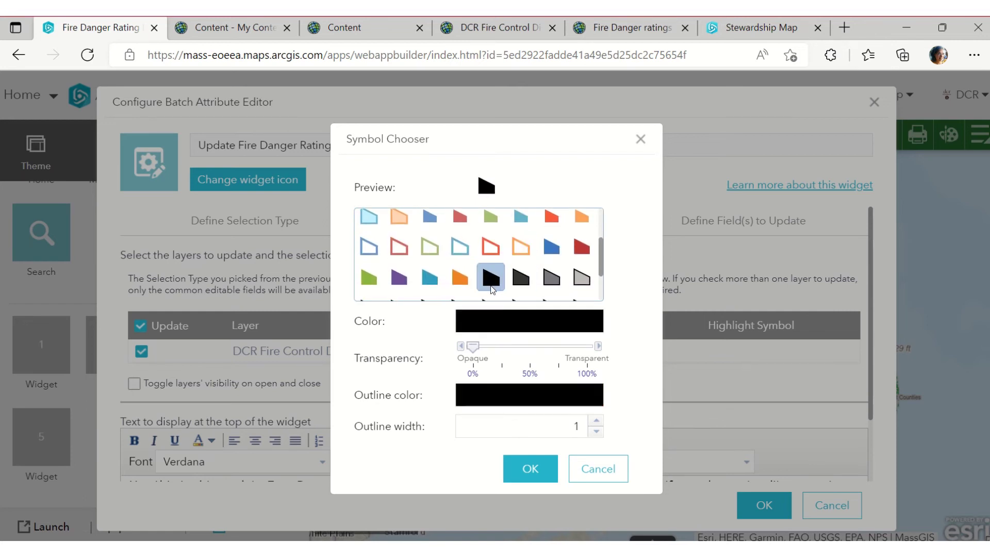
{"action": "left_click", "coordinate": [518, 466]}
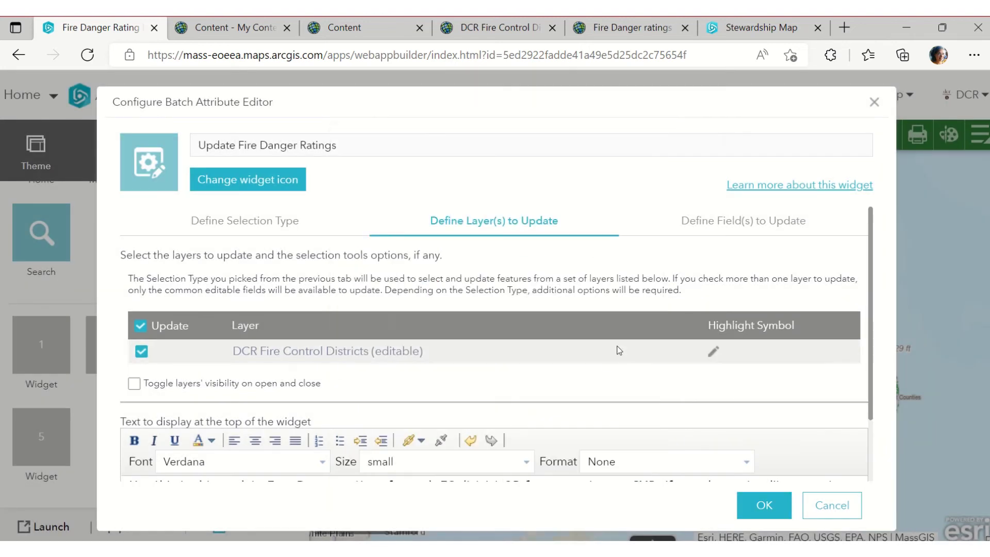
Make FireDangerRating the only editable field and save the widget configuration
{"action": "left_click", "coordinate": [699, 231]}
{"action": "scroll", "coordinate": [330, 389], "scroll_direction": "down", "scroll_amount": 4}
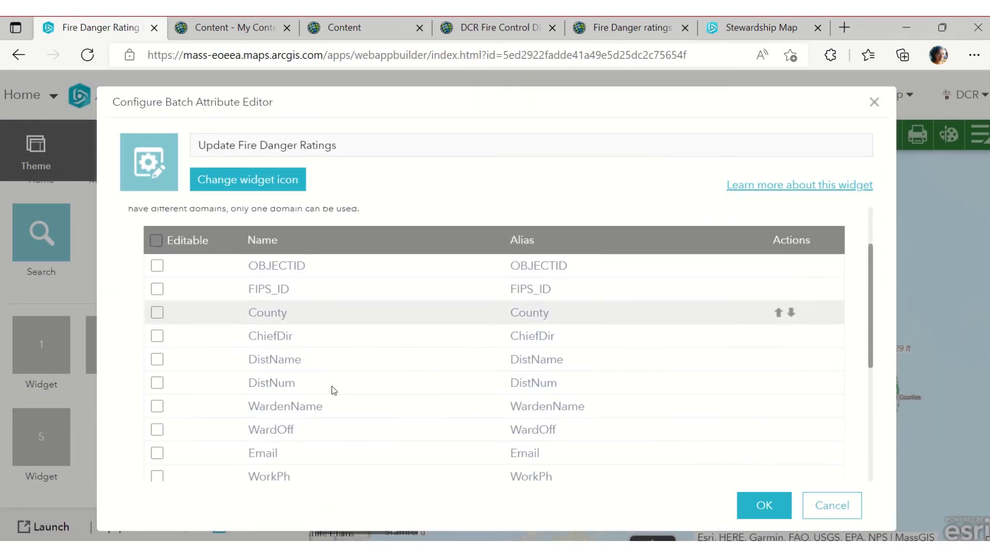
{"action": "scroll", "coordinate": [320, 390], "scroll_direction": "down", "scroll_amount": 1}
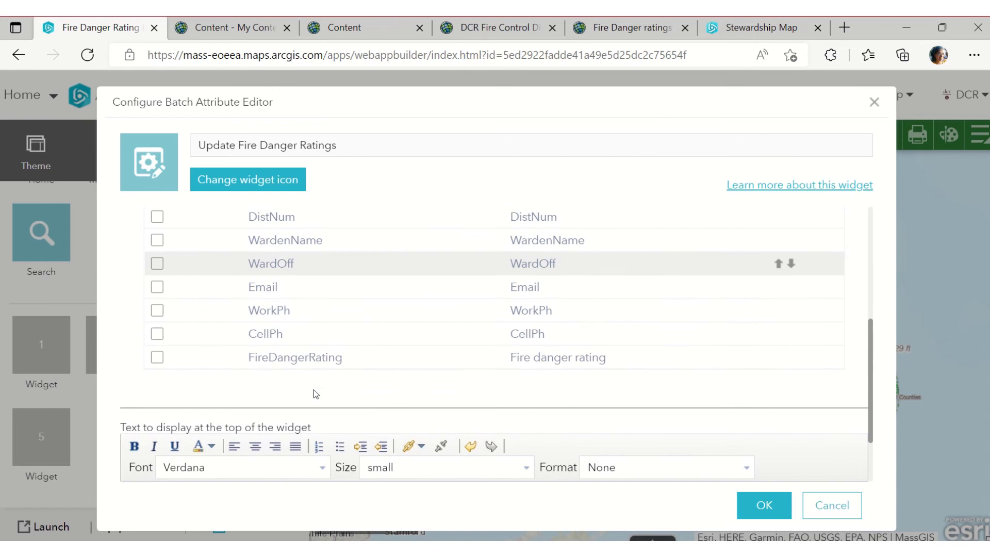
{"action": "left_click", "coordinate": [157, 357]}
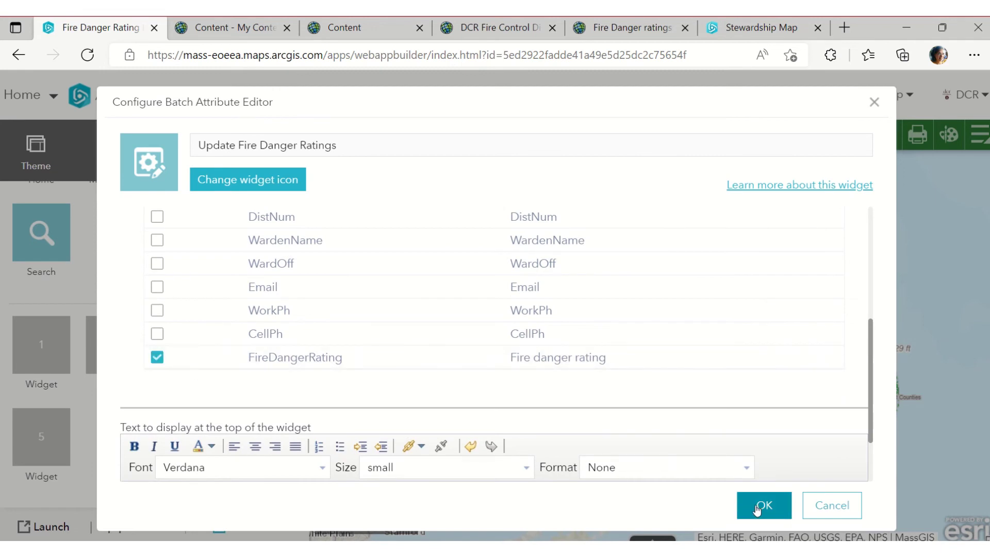
{"action": "left_click", "coordinate": [758, 507]}
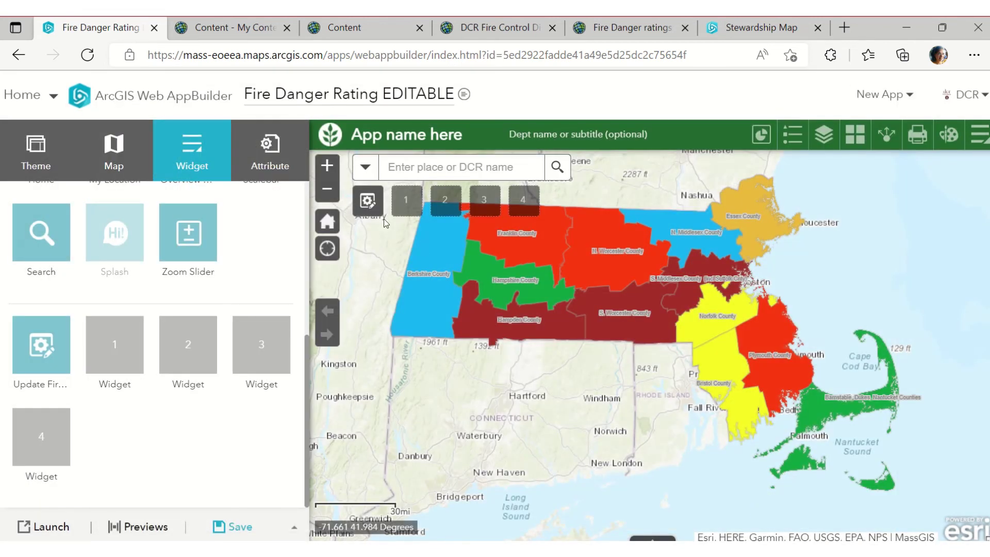
Open the Update Fire Danger Ratings tool and check its settings without changes
{"action": "left_click", "coordinate": [371, 204]}
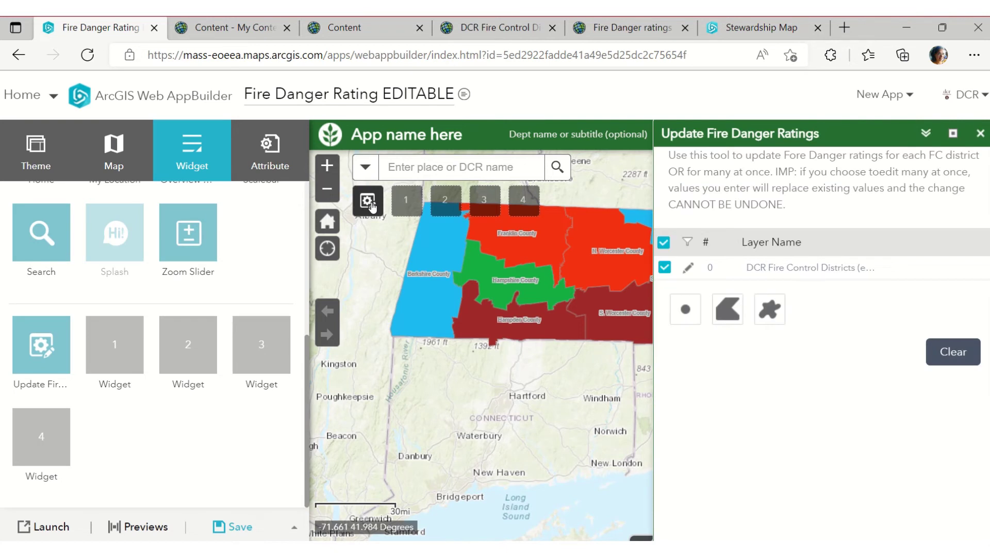
{"action": "left_click_drag", "start_coordinate": [520, 420], "coordinate": [446, 458]}
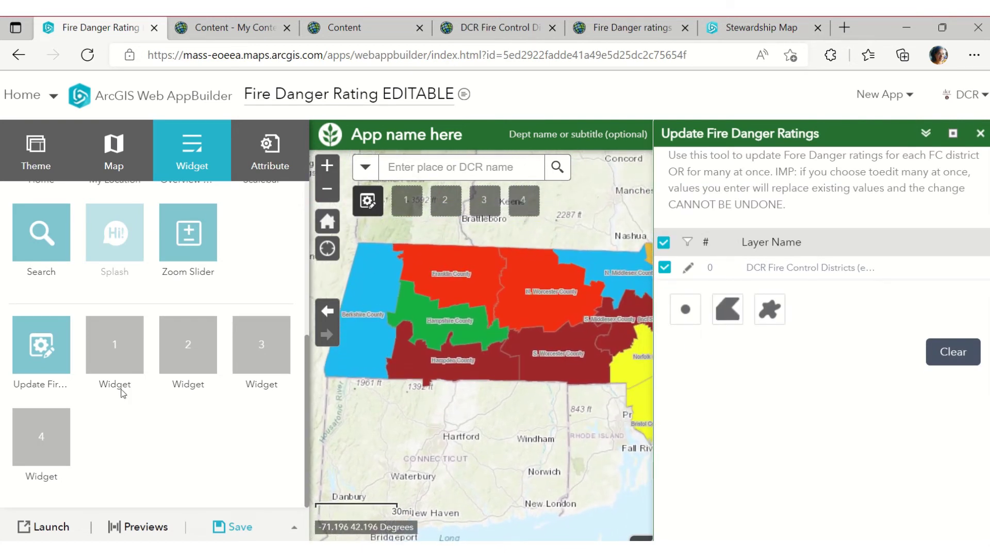
{"action": "left_click", "coordinate": [55, 366]}
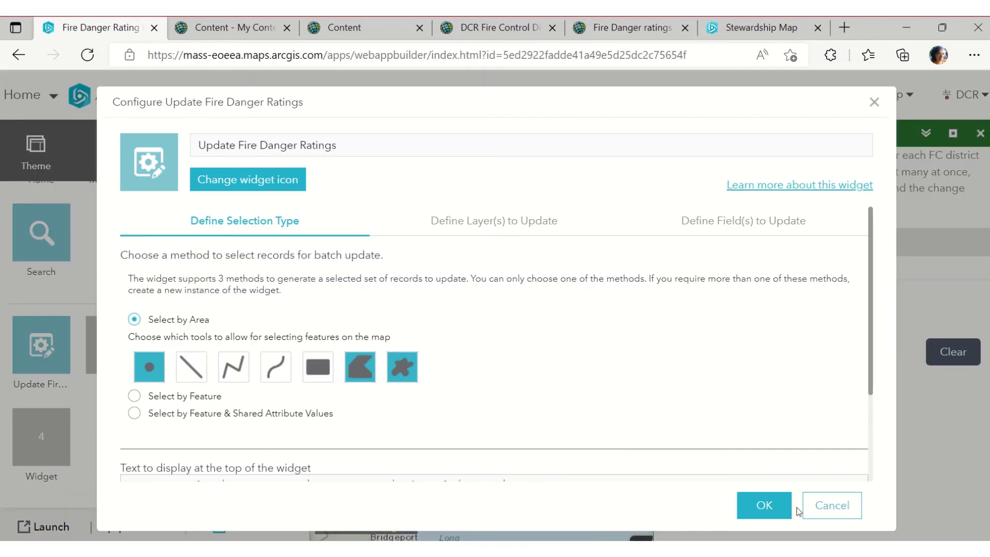
{"action": "left_click", "coordinate": [824, 505]}
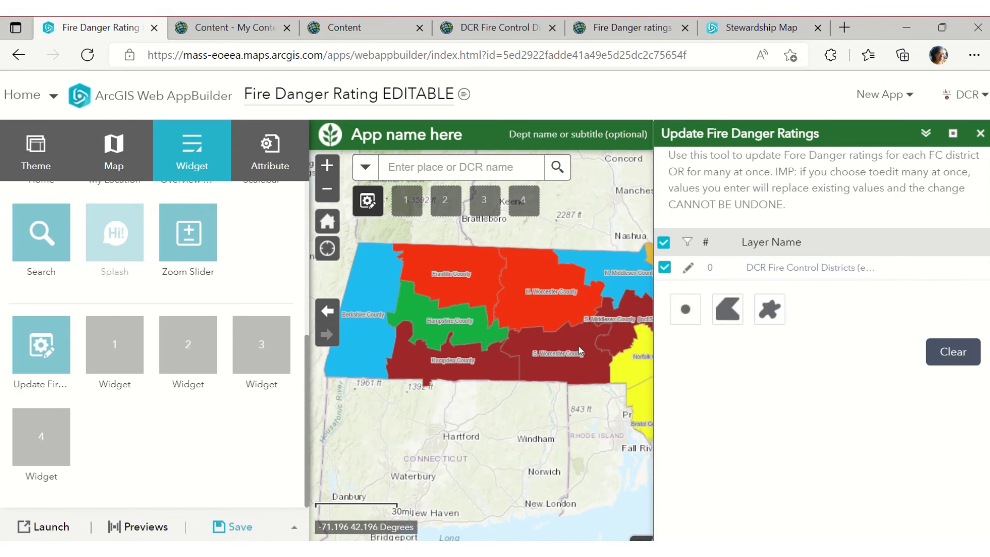
Select the S. Worcester district by point, close the editor, and reopen the widget settings
{"action": "left_click_drag", "start_coordinate": [541, 336], "coordinate": [498, 303]}
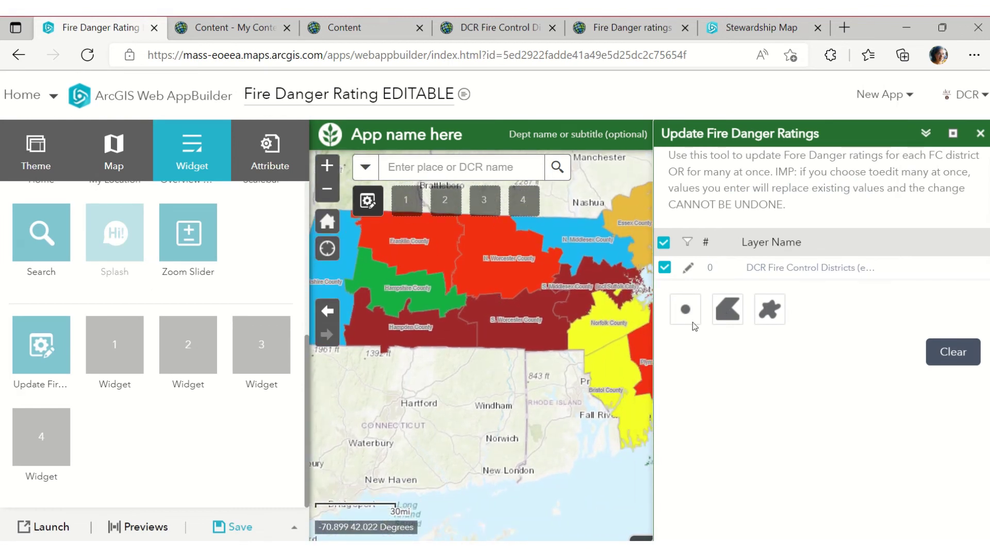
{"action": "left_click", "coordinate": [684, 309]}
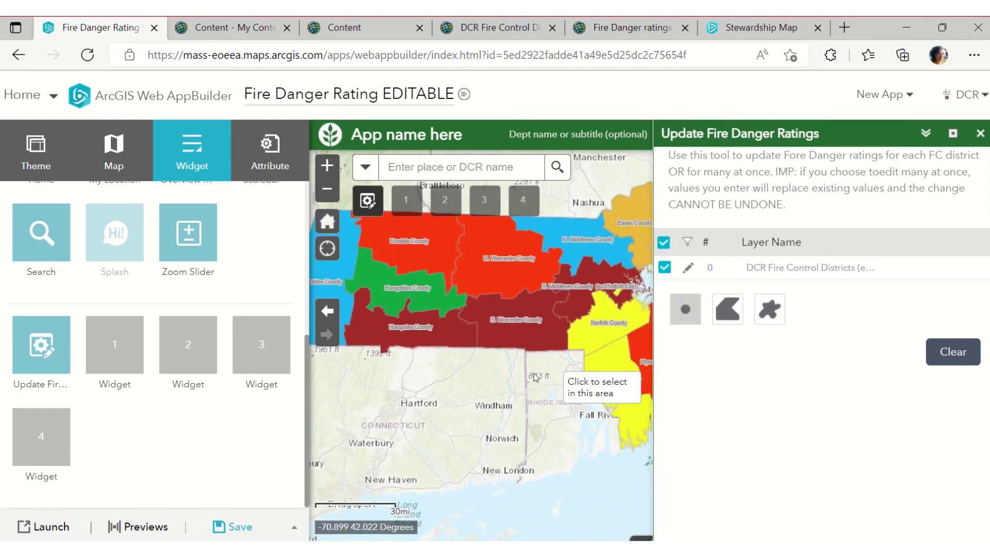
{"action": "left_click", "coordinate": [512, 341]}
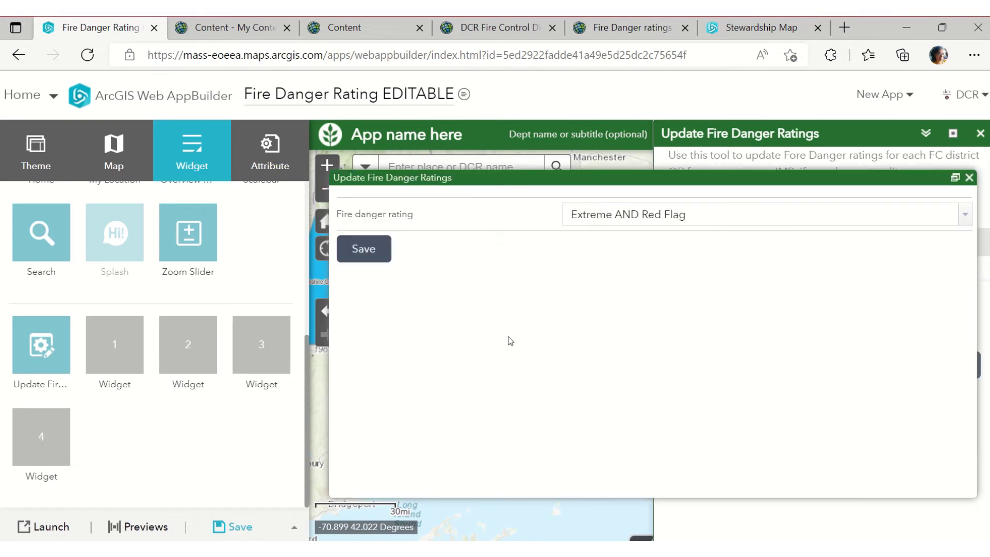
{"action": "left_click_drag", "start_coordinate": [545, 184], "coordinate": [537, 400]}
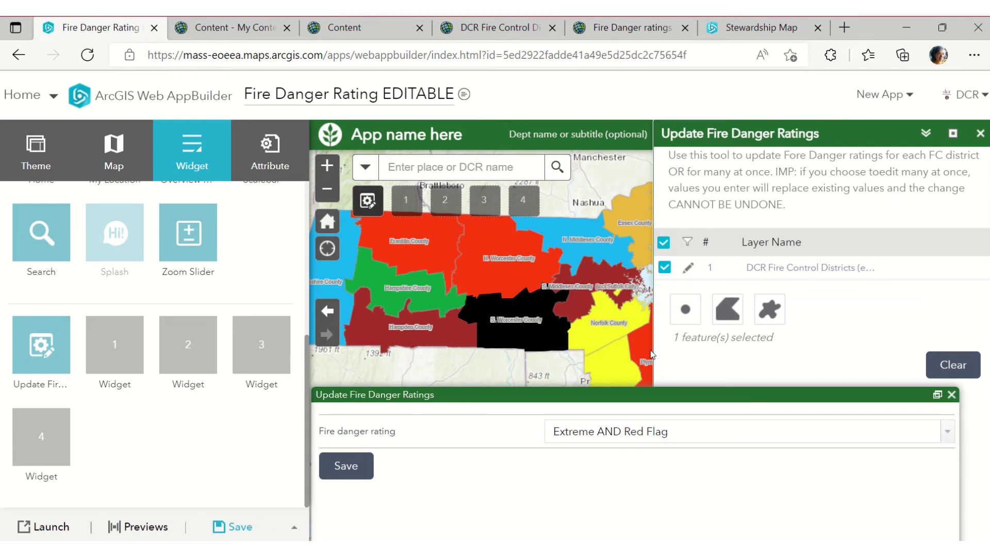
{"action": "left_click", "coordinate": [951, 395]}
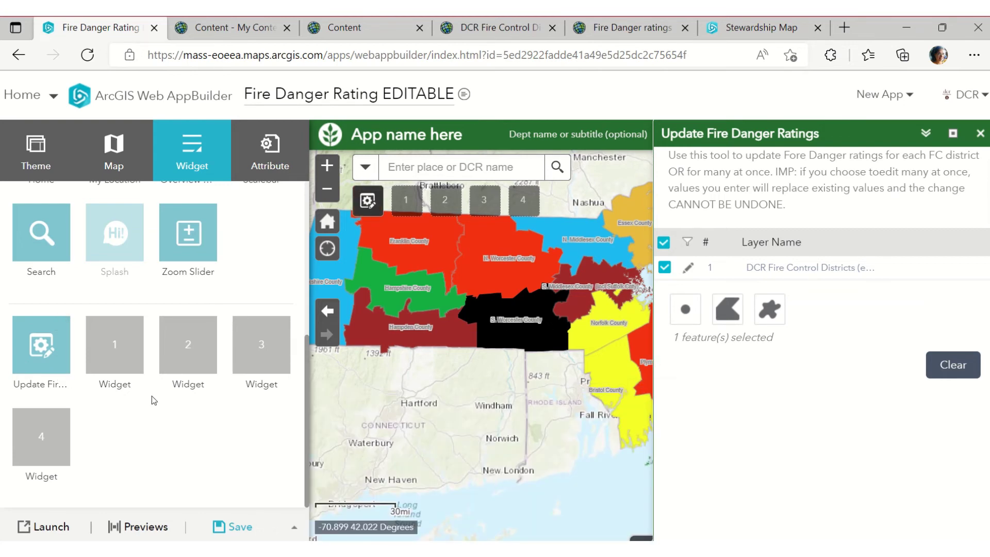
{"action": "left_click", "coordinate": [62, 366]}
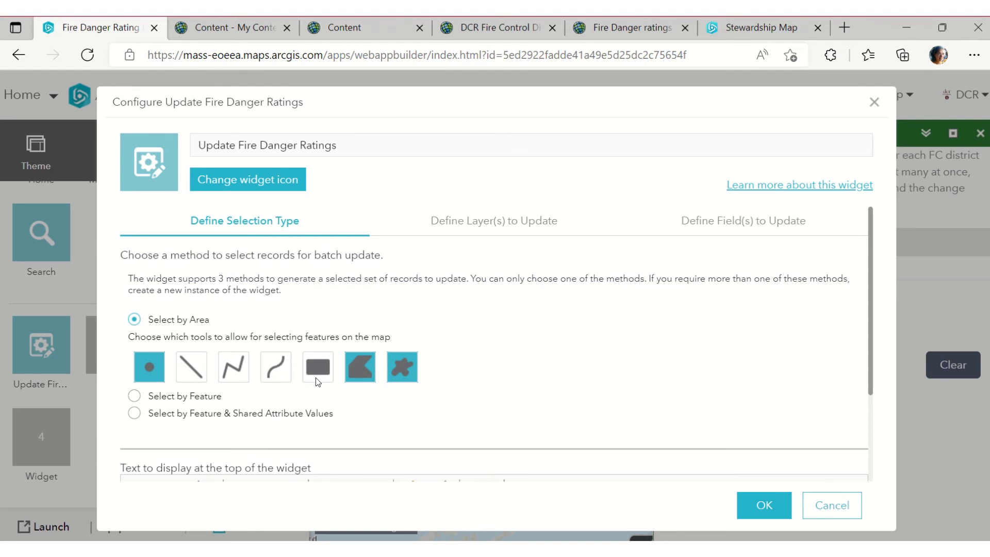
Check the Define Layer(s) to Update highlight symbol, then cancel both dialogs, leaving it unchanged
{"action": "scroll", "coordinate": [314, 378], "scroll_direction": "down", "scroll_amount": 2}
{"action": "scroll", "coordinate": [327, 354], "scroll_direction": "up", "scroll_amount": 2}
{"action": "left_click", "coordinate": [474, 224]}
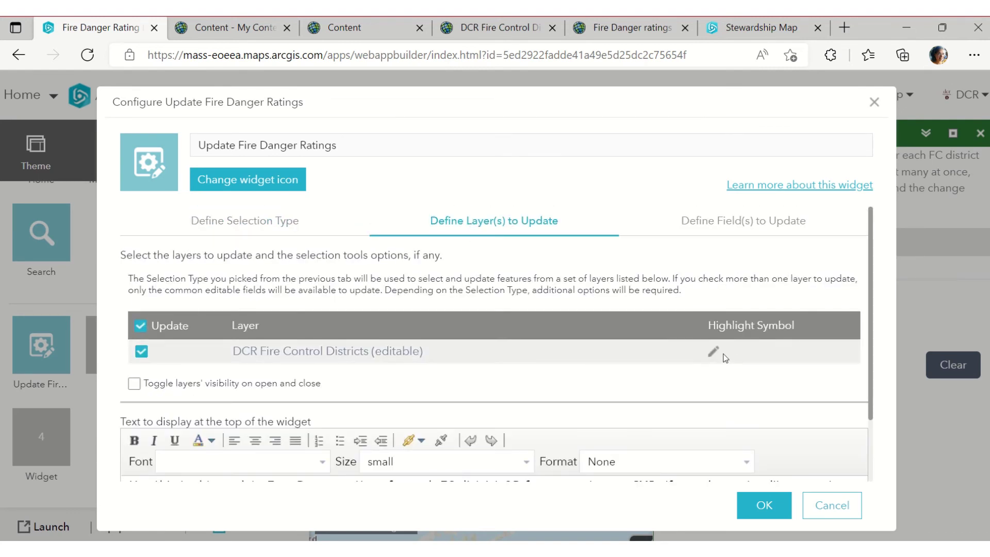
{"action": "left_click", "coordinate": [710, 353]}
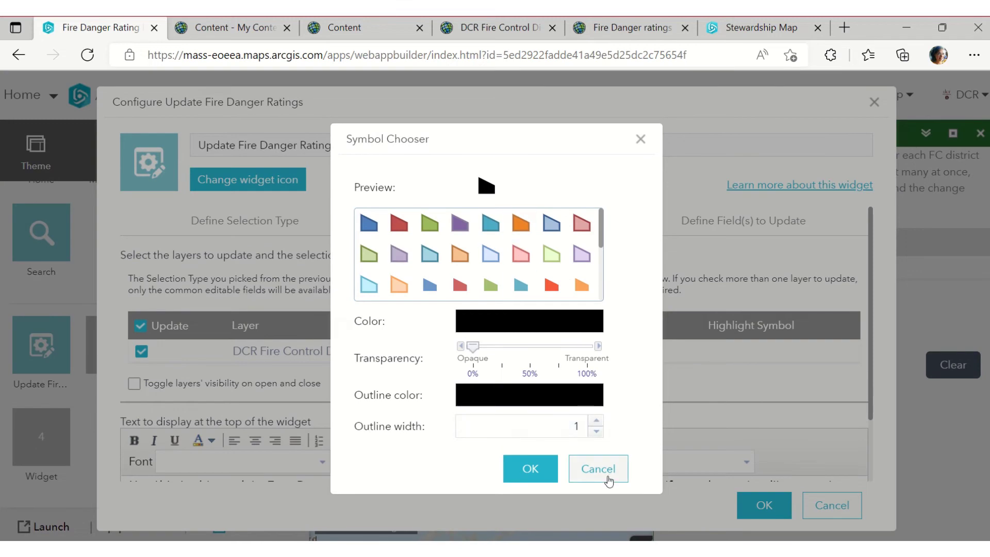
{"action": "left_click", "coordinate": [605, 471]}
{"action": "left_click", "coordinate": [829, 504]}
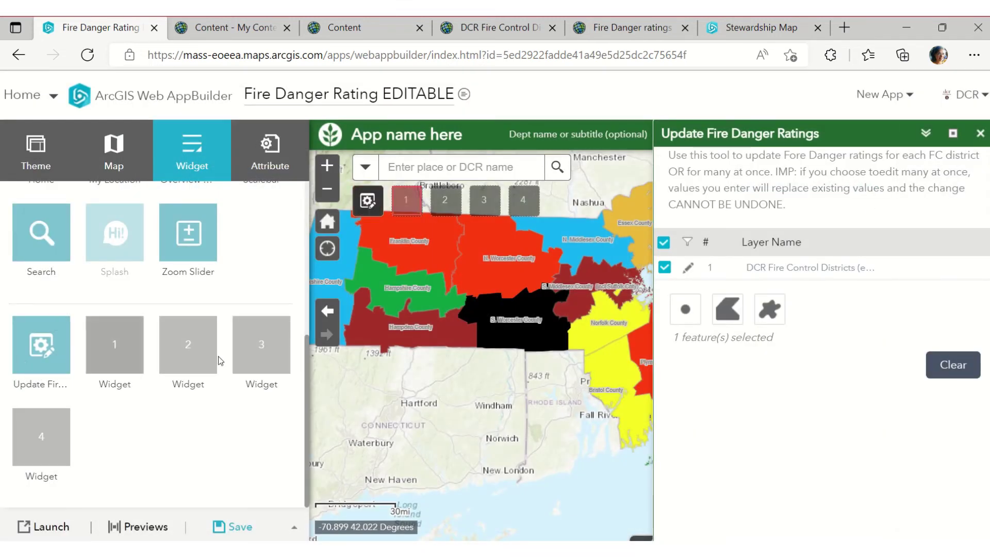
Clear the selection, point-select S. Worcester, and save its fire danger rating as Extreme
{"action": "left_click", "coordinate": [953, 364]}
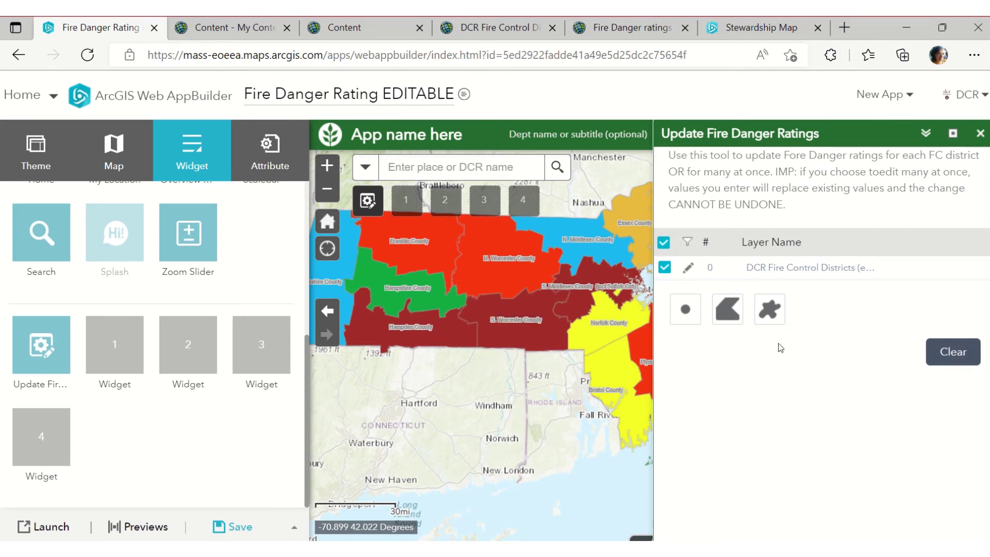
{"action": "left_click", "coordinate": [685, 309]}
{"action": "left_click", "coordinate": [515, 330]}
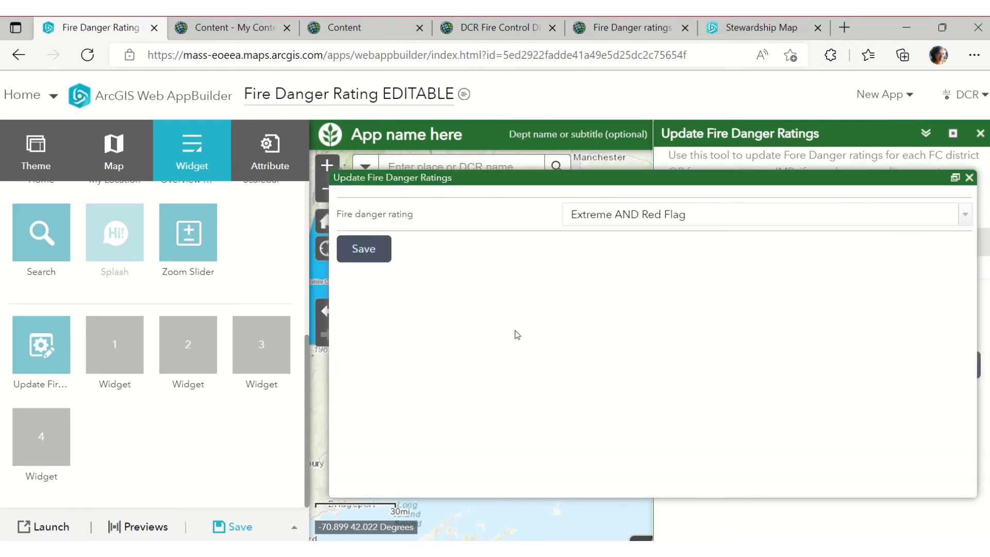
{"action": "left_click_drag", "start_coordinate": [572, 186], "coordinate": [569, 405]}
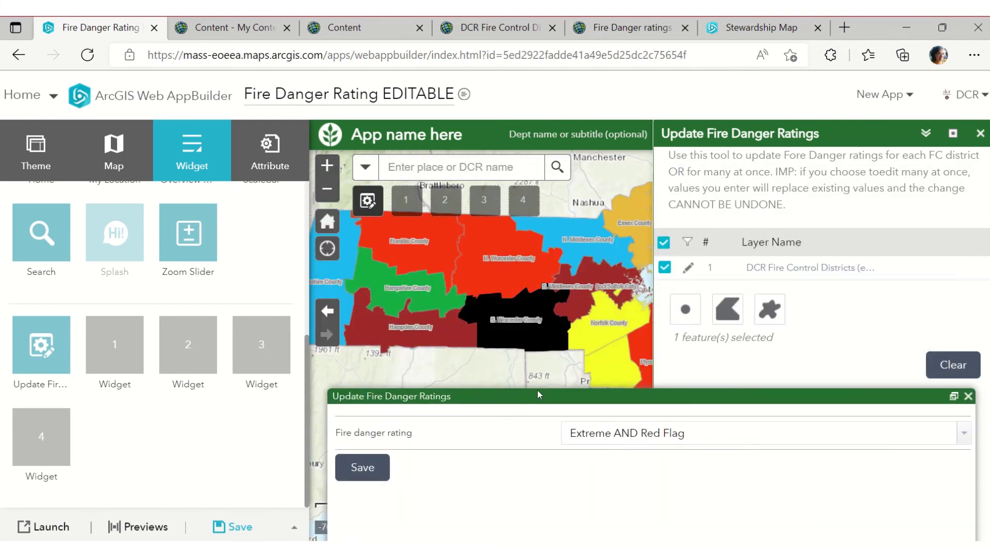
{"action": "left_click_drag", "start_coordinate": [544, 390], "coordinate": [538, 357]}
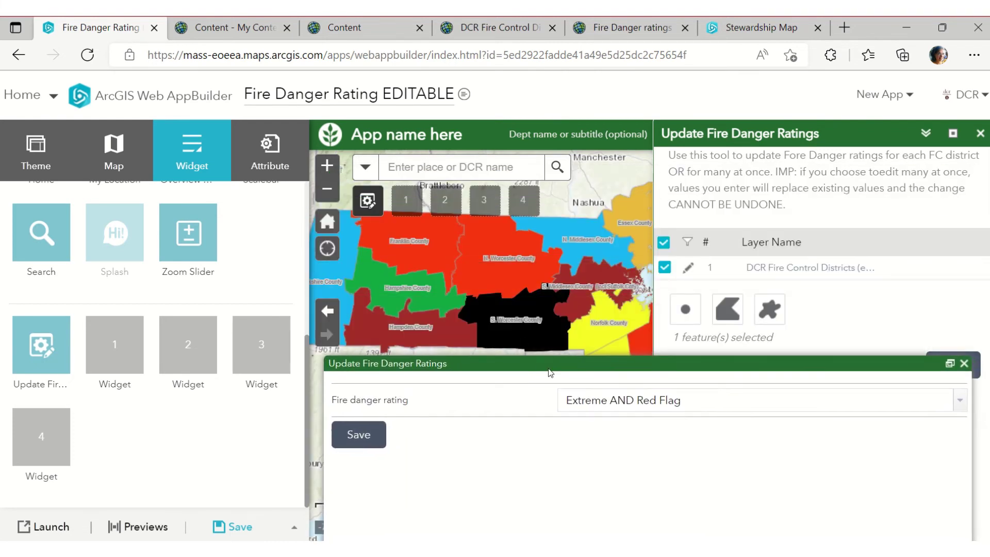
{"action": "left_click", "coordinate": [959, 409]}
{"action": "left_click", "coordinate": [673, 490]}
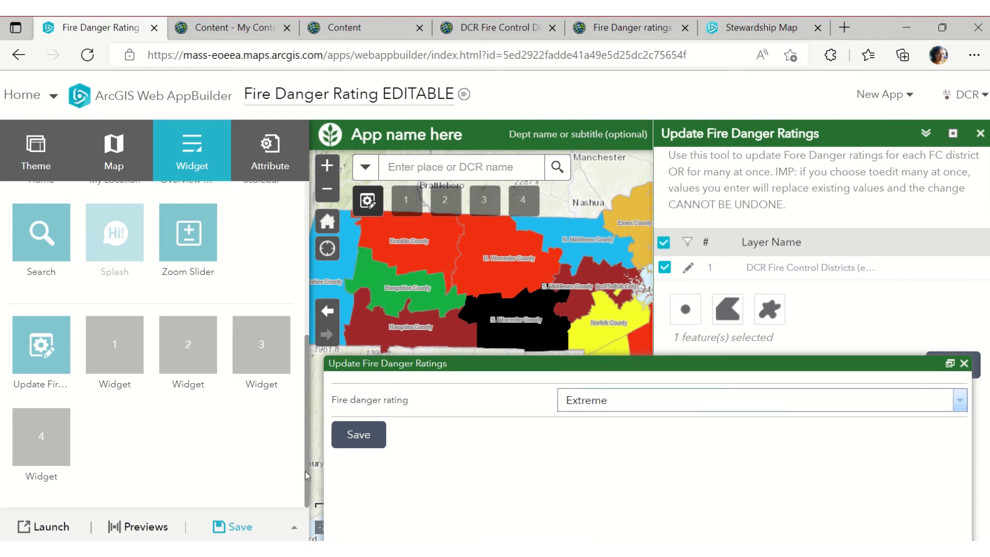
{"action": "left_click", "coordinate": [356, 433]}
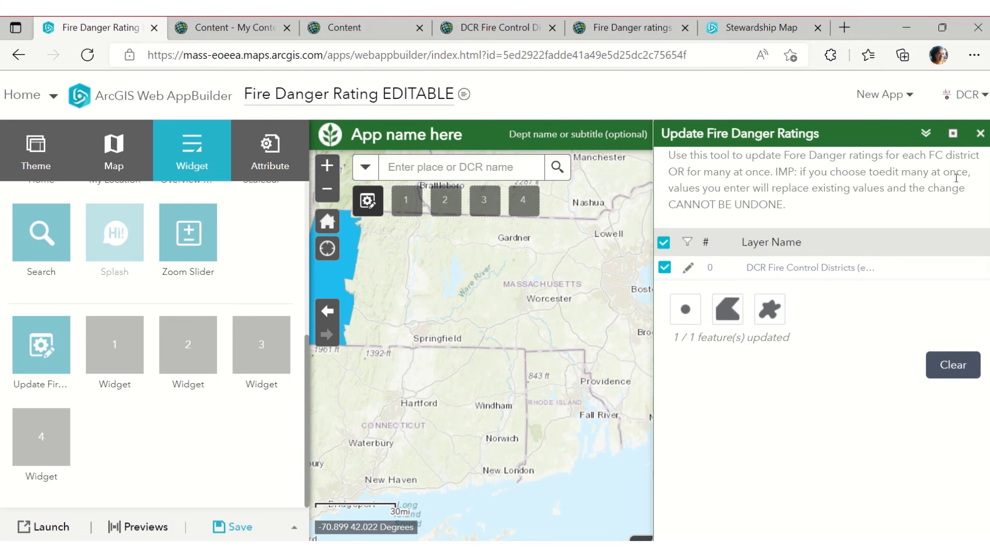
Close and reopen the Update Fire Danger Ratings tool
{"action": "left_click", "coordinate": [980, 133]}
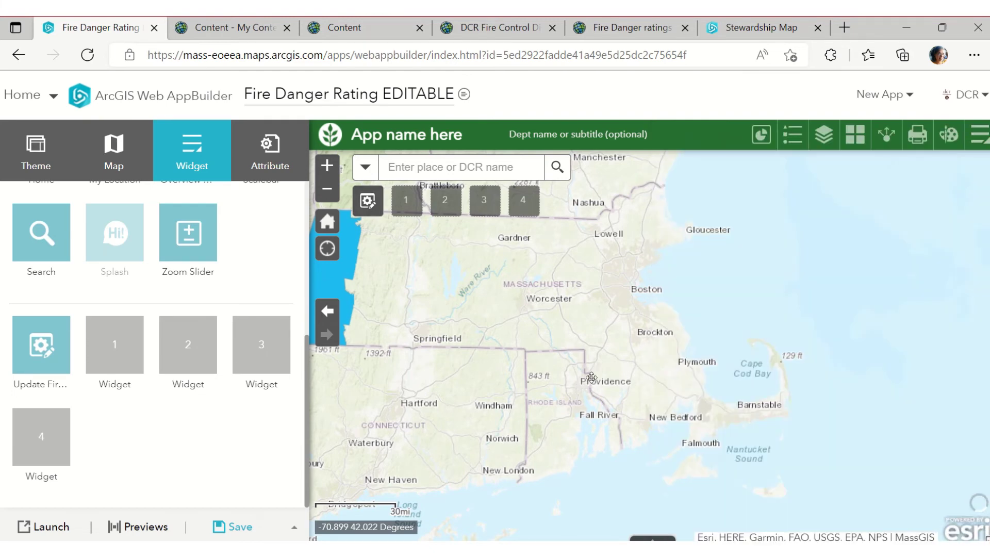
{"action": "scroll", "coordinate": [527, 356], "scroll_direction": "up", "scroll_amount": 1}
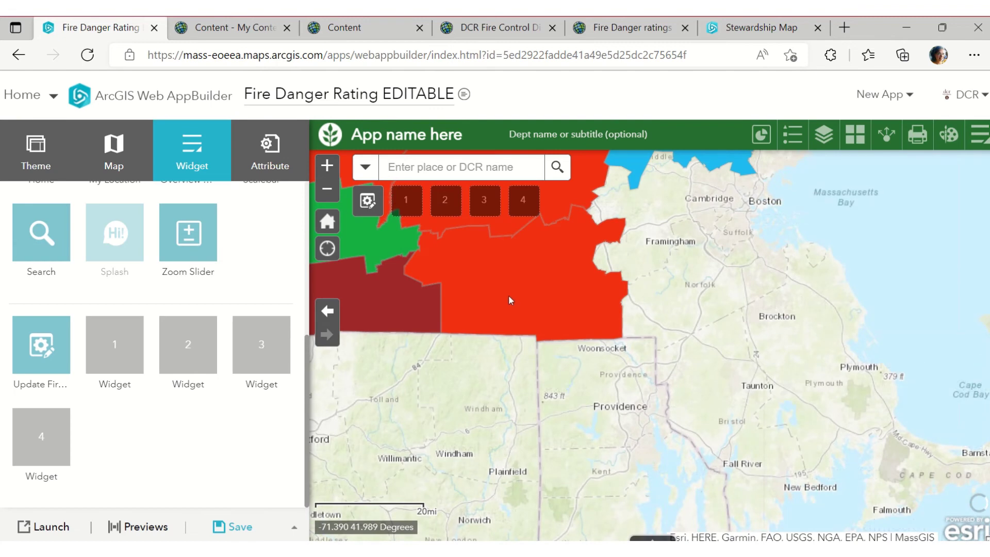
{"action": "scroll", "coordinate": [516, 341], "scroll_direction": "down", "scroll_amount": 1}
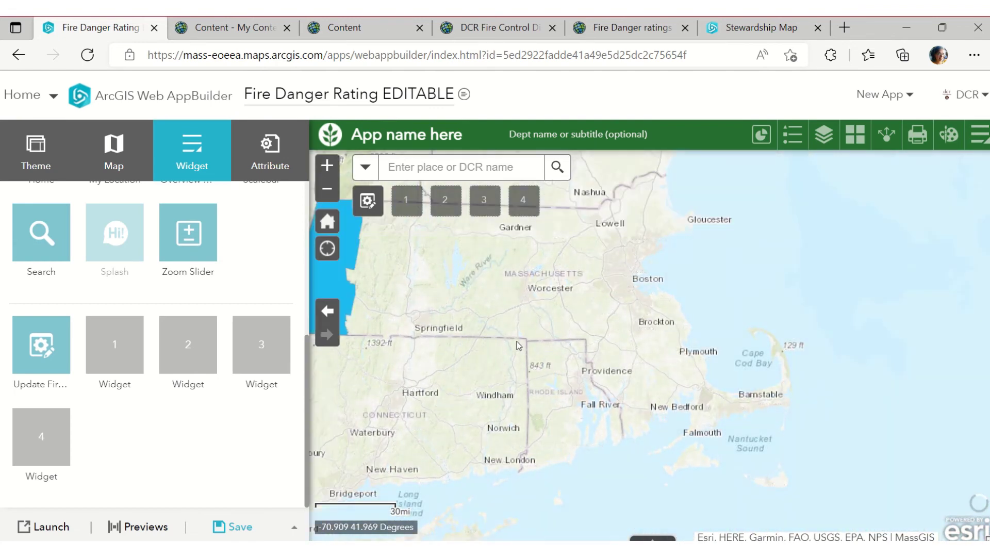
{"action": "left_click", "coordinate": [367, 200]}
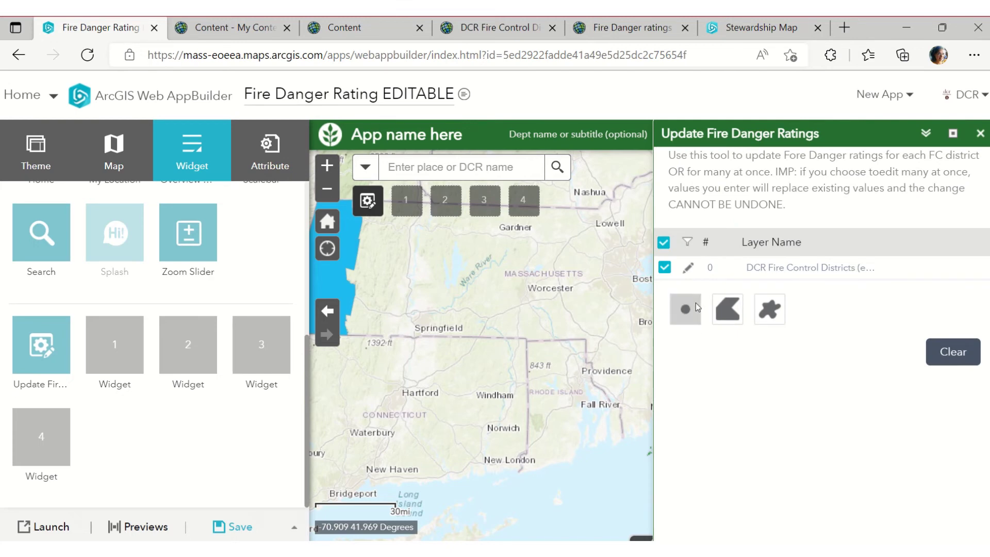
{"action": "scroll", "coordinate": [571, 387], "scroll_direction": "down", "scroll_amount": 2}
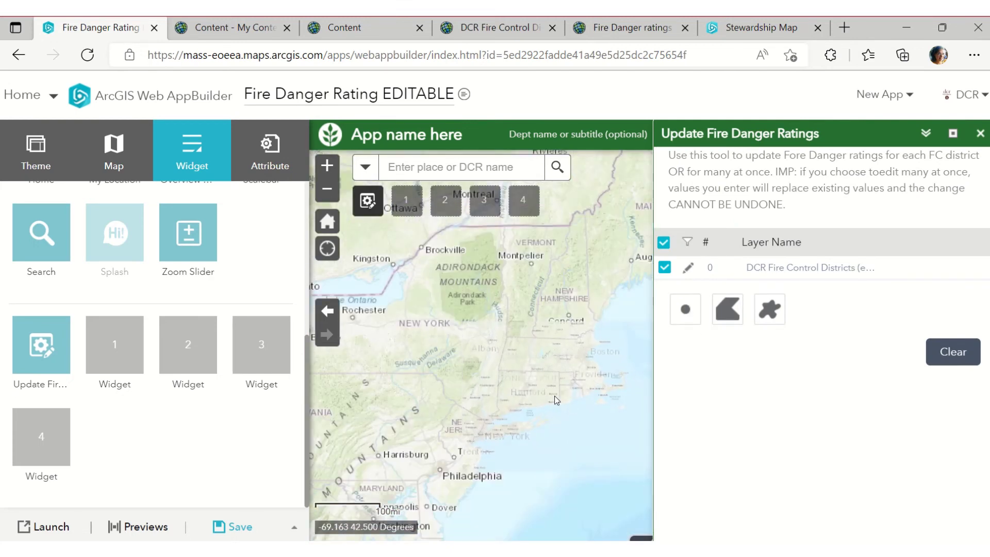
{"action": "scroll", "coordinate": [500, 398], "scroll_direction": "up", "scroll_amount": 2}
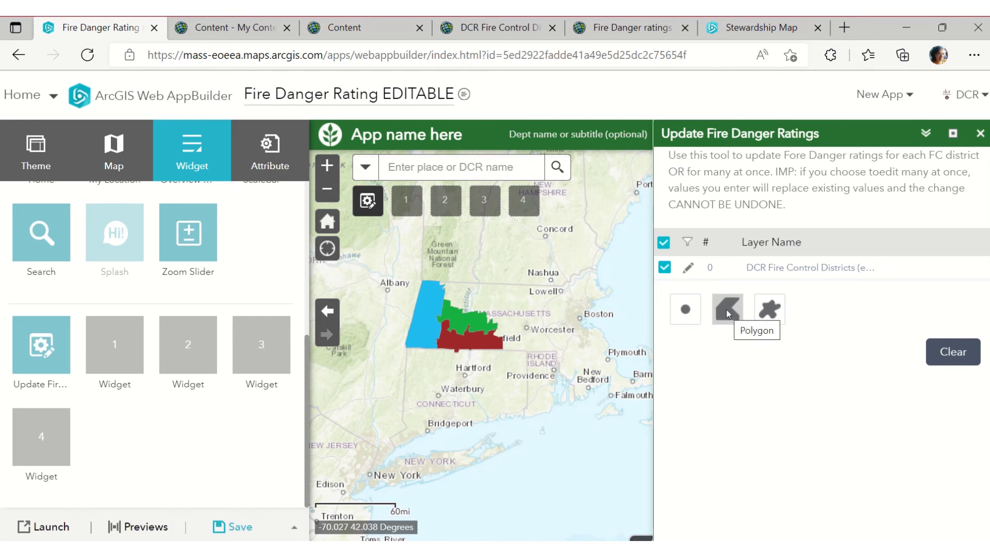
Polygon-select the Berkshire, Franklin and Hampden area districts and save their rating as High
{"action": "left_click", "coordinate": [727, 312]}
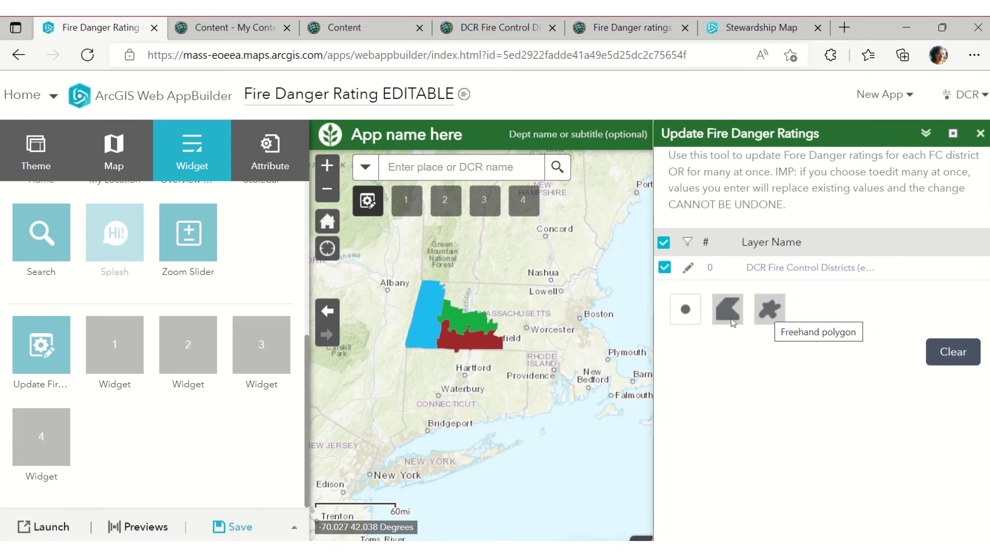
{"action": "left_click", "coordinate": [413, 330]}
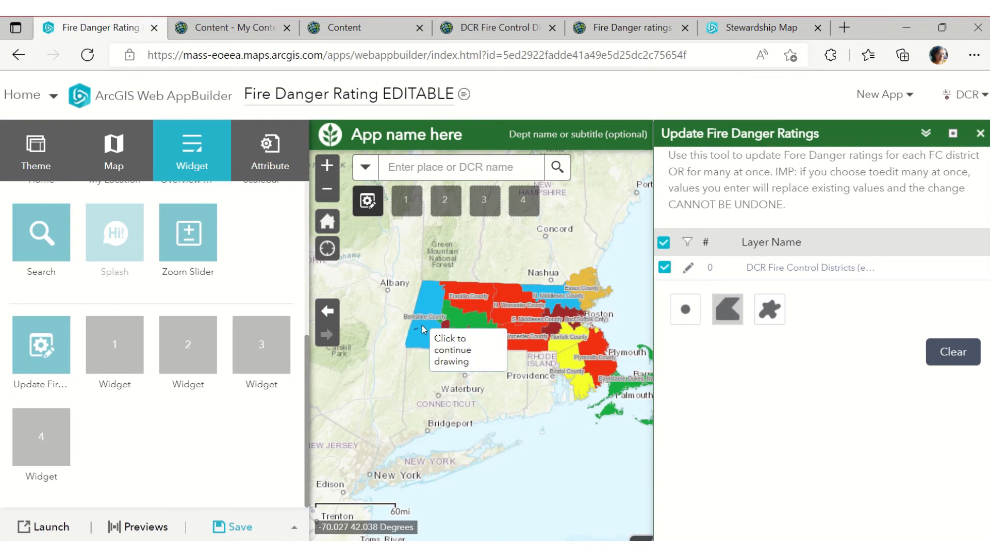
{"action": "left_click", "coordinate": [447, 308]}
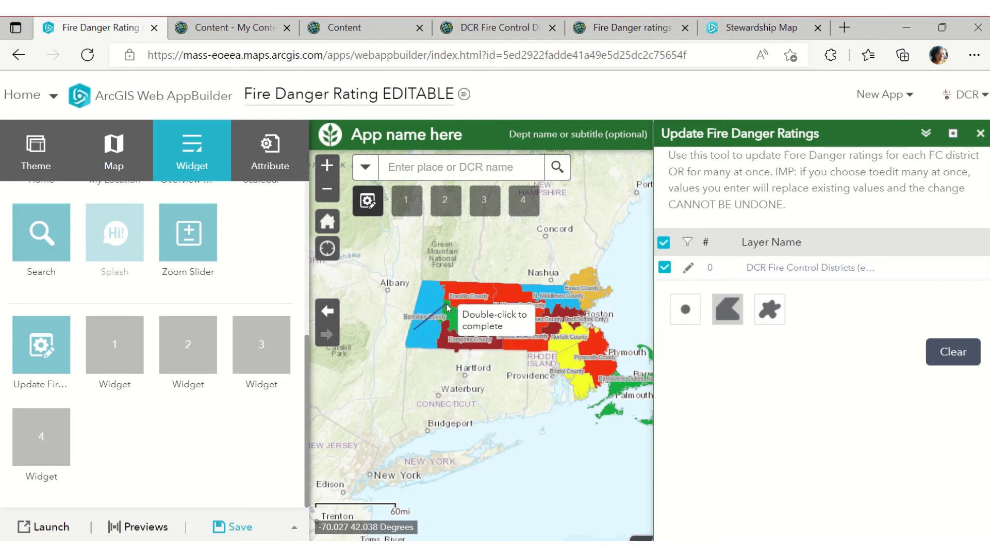
{"action": "left_click", "coordinate": [462, 345]}
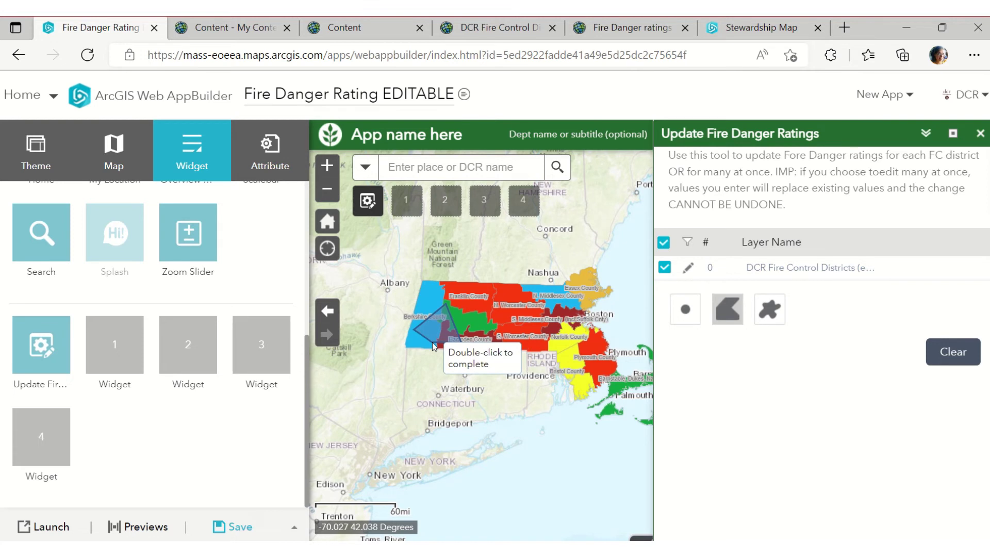
{"action": "double_click", "coordinate": [433, 345]}
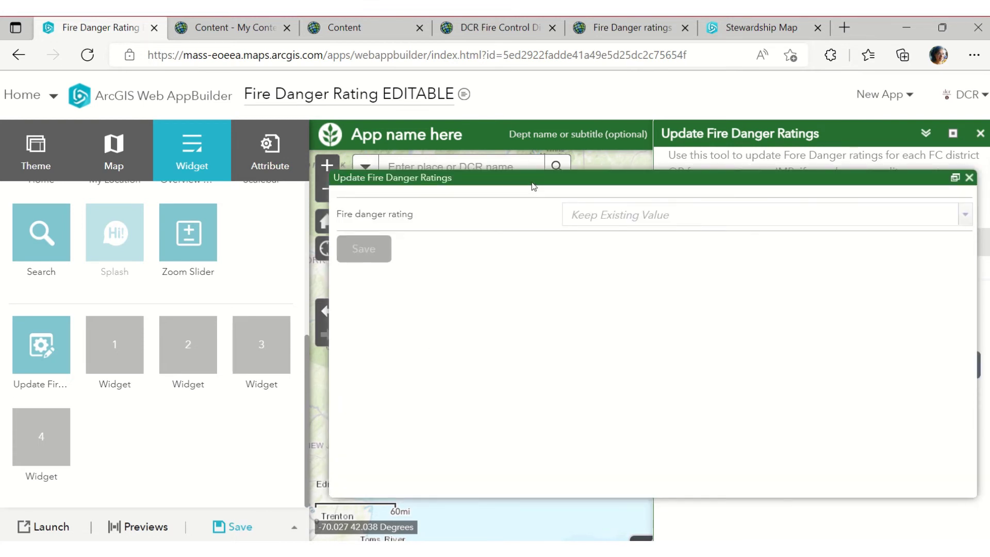
{"action": "left_click_drag", "start_coordinate": [531, 180], "coordinate": [534, 410]}
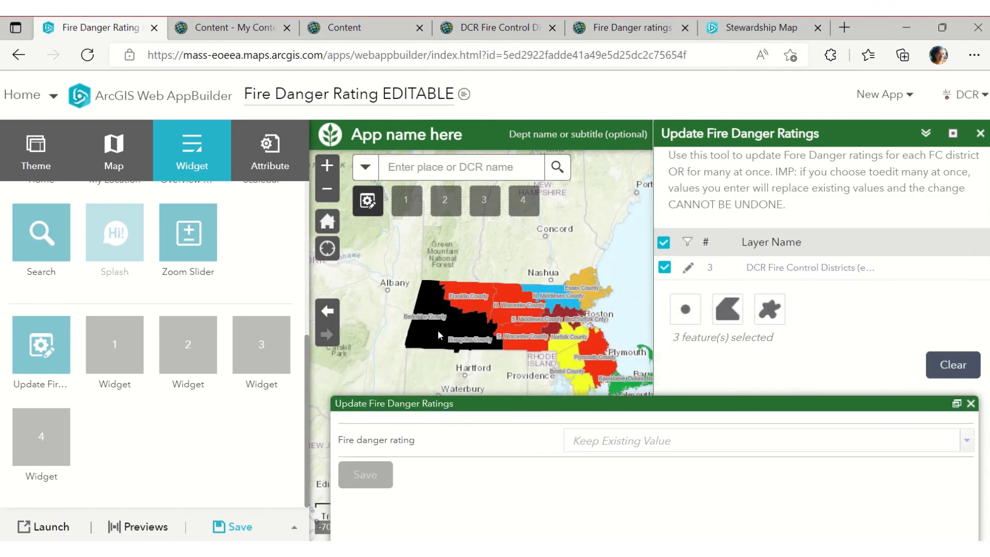
{"action": "left_click", "coordinate": [966, 440]}
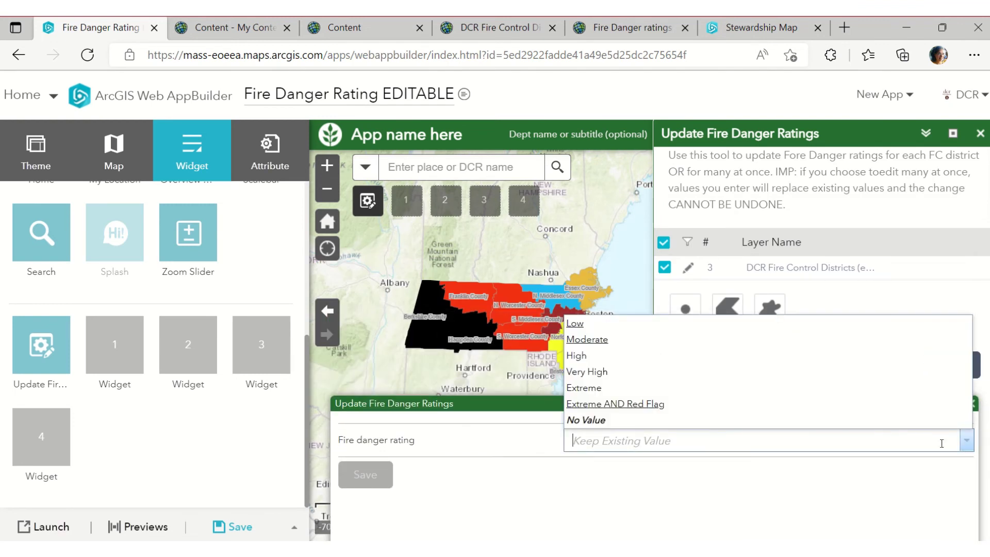
{"action": "left_click", "coordinate": [579, 355]}
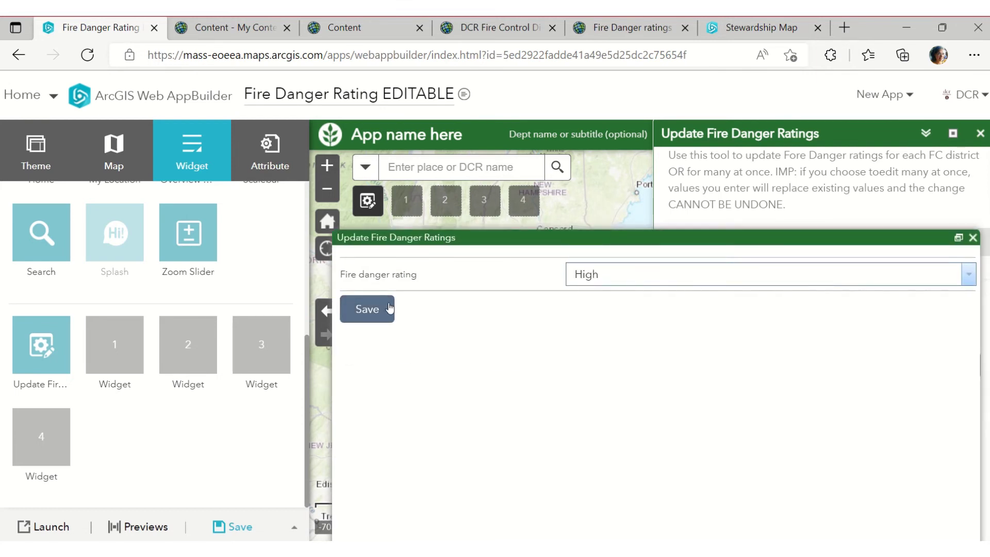
{"action": "left_click", "coordinate": [386, 307]}
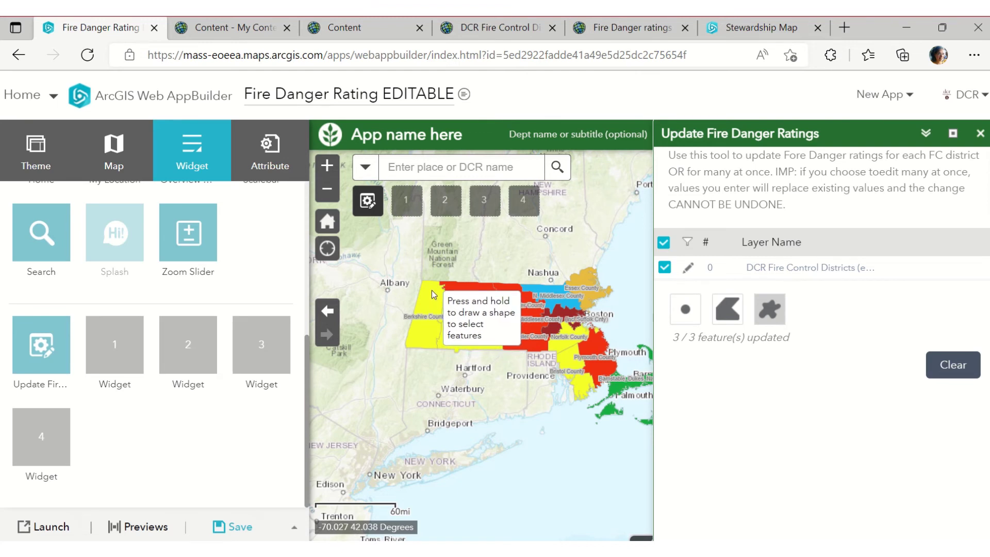
Freehand-select the three northwestern districts, save them as Moderate, then open the widget list
{"action": "mouse_move", "coordinate": [431, 289]}
{"action": "left_mouse_down"}
{"action": "mouse_move", "coordinate": [476, 314]}
{"action": "mouse_move", "coordinate": [453, 322]}
{"action": "mouse_move", "coordinate": [435, 306]}
{"action": "left_mouse_up"}
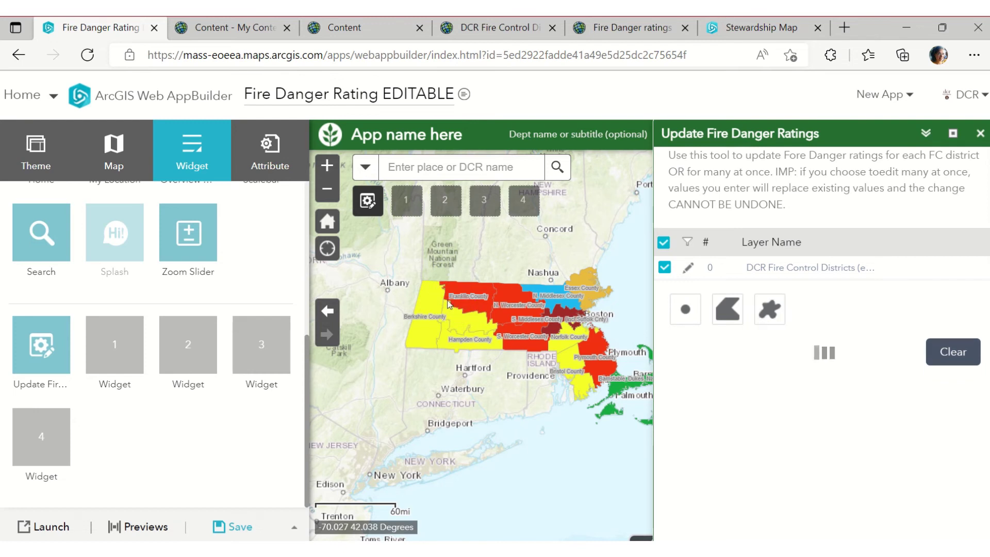
{"action": "left_click_drag", "start_coordinate": [496, 186], "coordinate": [493, 362]}
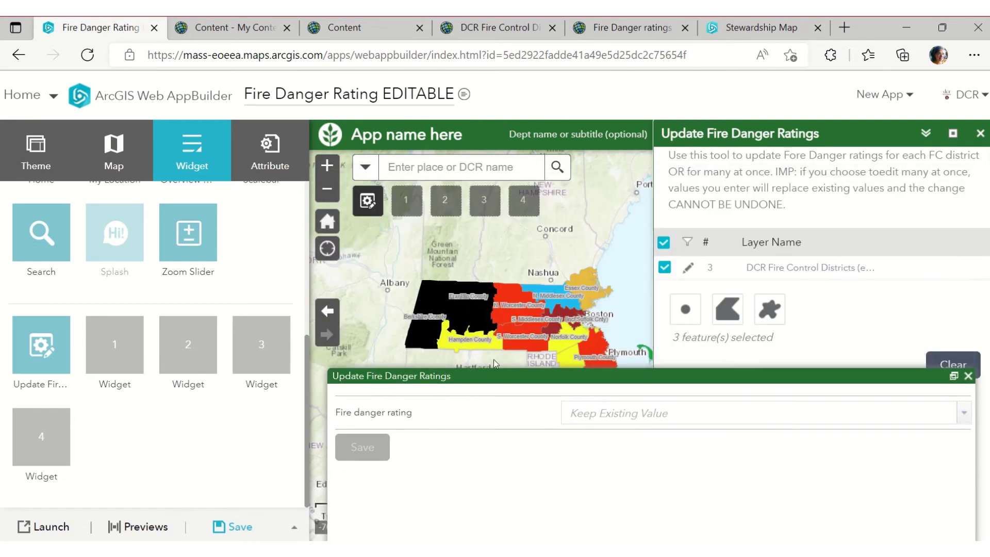
{"action": "left_click", "coordinate": [963, 412]}
{"action": "left_click", "coordinate": [784, 449]}
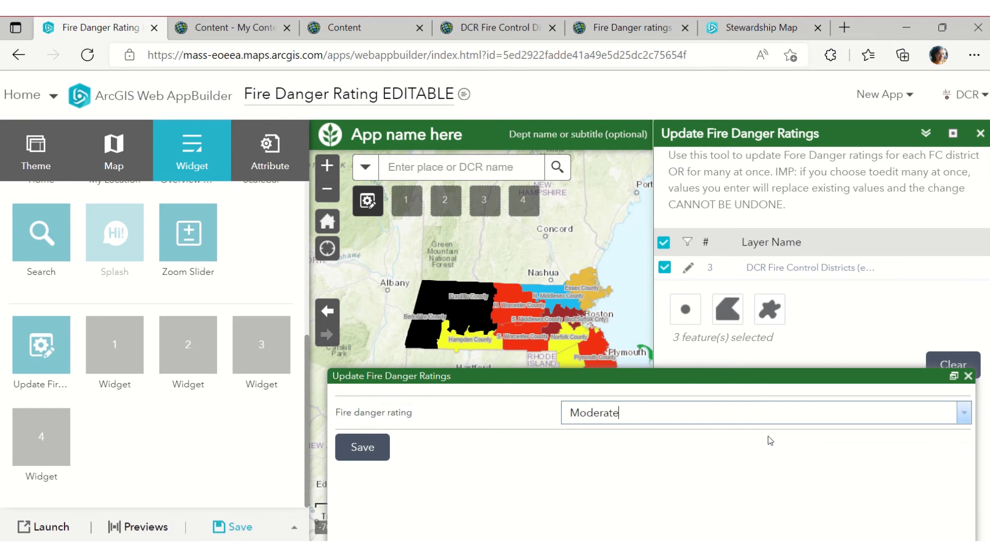
{"action": "left_click", "coordinate": [373, 444]}
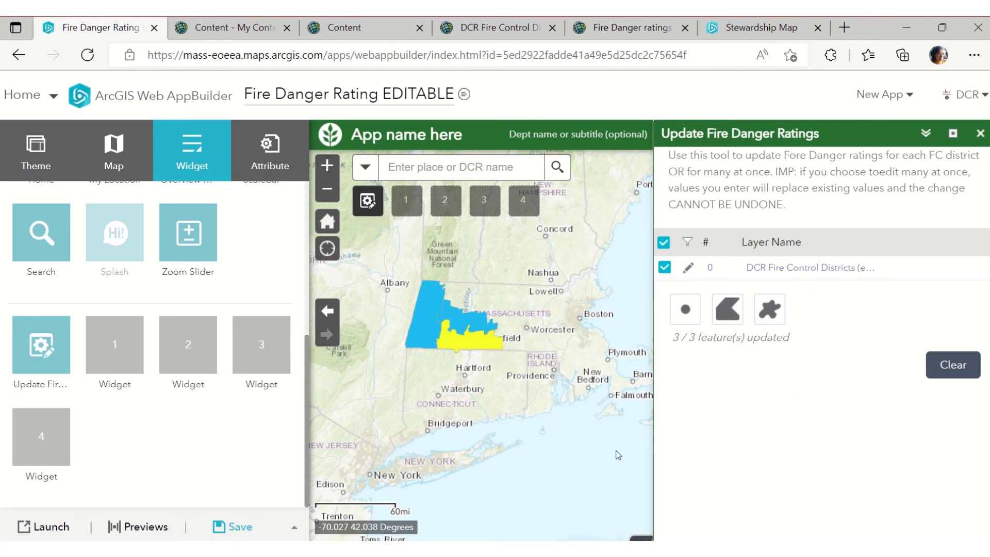
{"action": "left_click", "coordinate": [128, 367]}
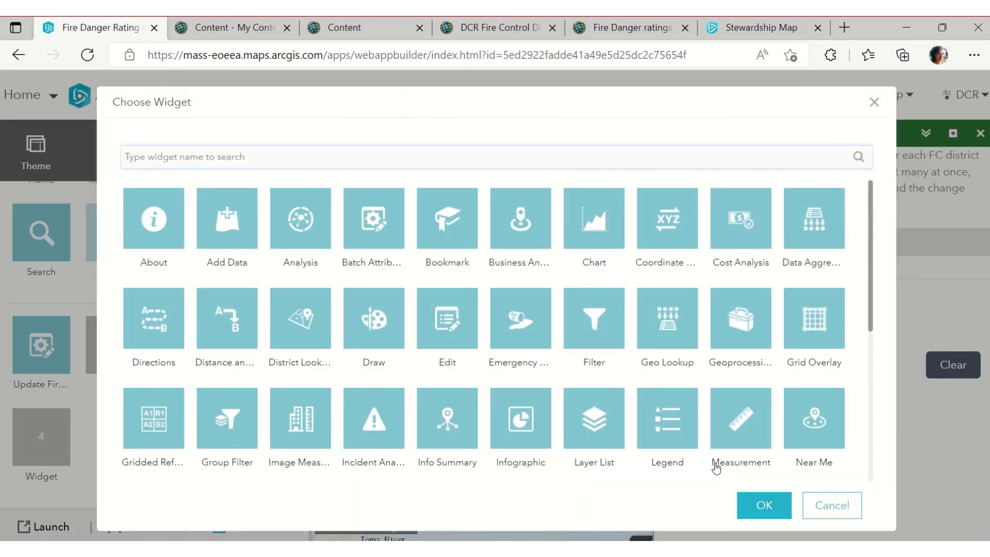
Cancel Choose Widget, discard the Hampden rating edit, clear the selection and close the update tool
{"action": "left_click", "coordinate": [828, 506]}
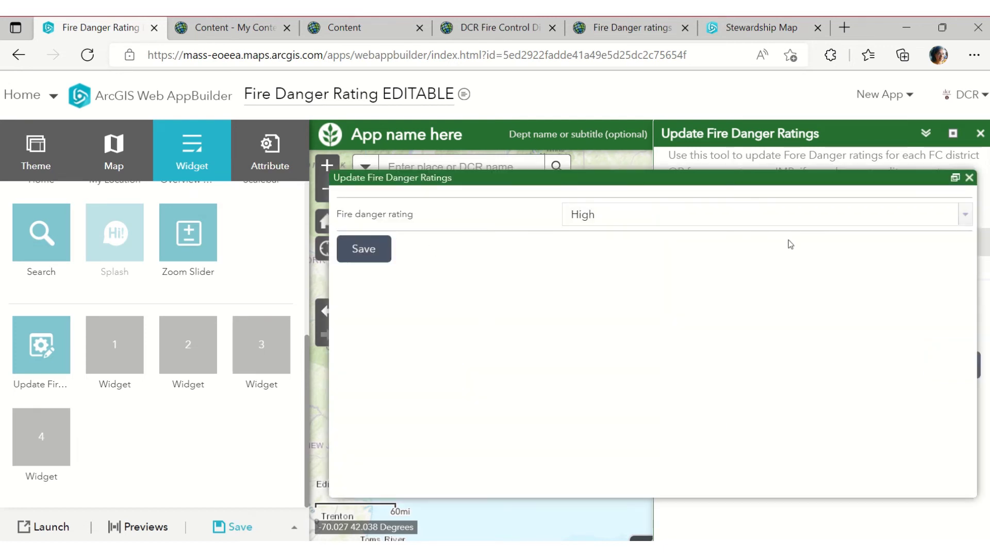
{"action": "left_click_drag", "start_coordinate": [832, 185], "coordinate": [787, 418]}
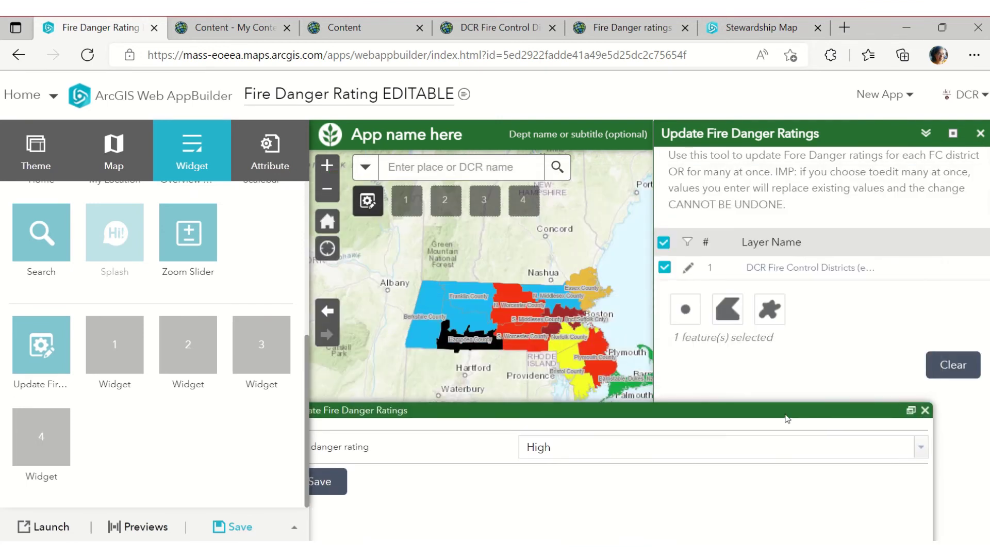
{"action": "left_click", "coordinate": [925, 410]}
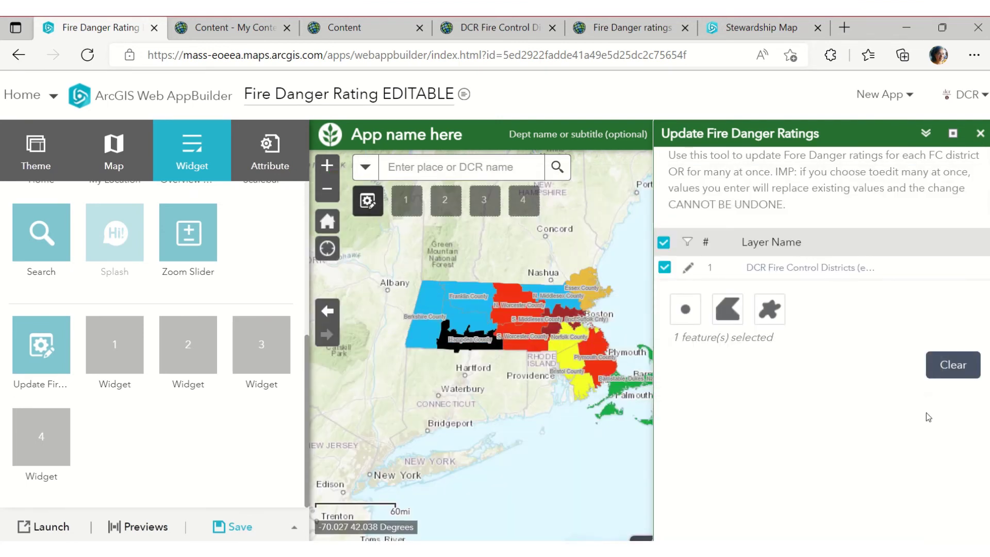
{"action": "left_click", "coordinate": [944, 366]}
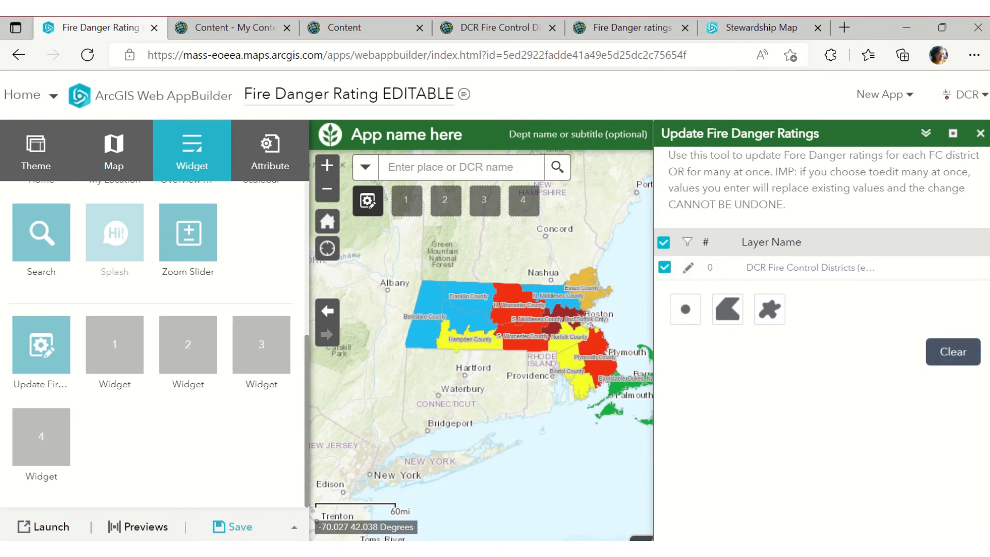
{"action": "left_click", "coordinate": [980, 133]}
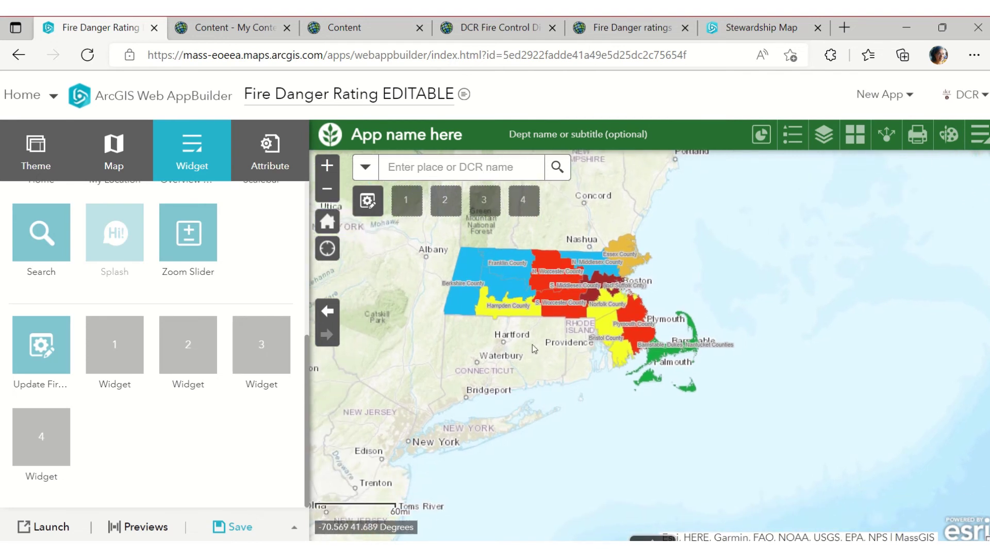
View the districts-per-rating pie chart, close it, and return the map to its home extent
{"action": "left_click", "coordinate": [758, 136]}
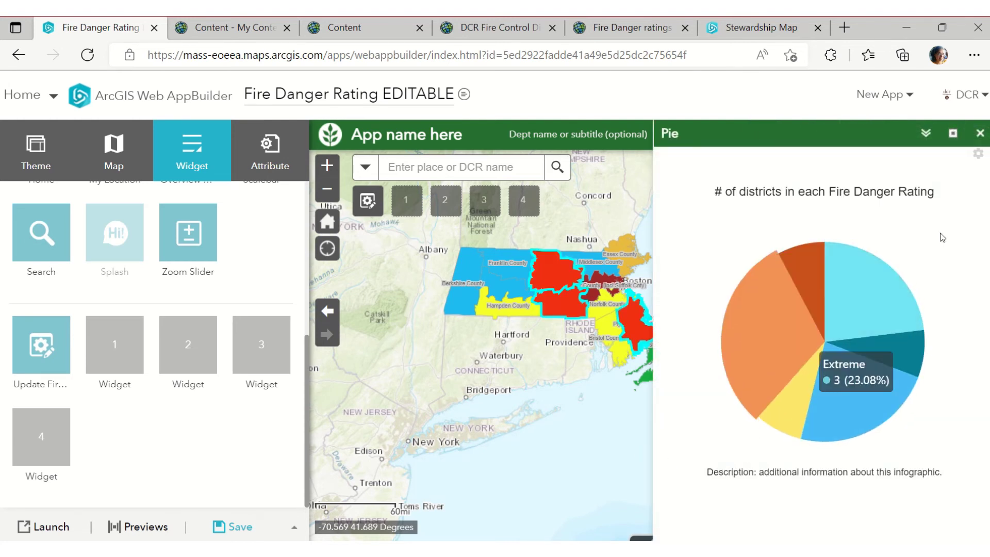
{"action": "left_click", "coordinate": [979, 133]}
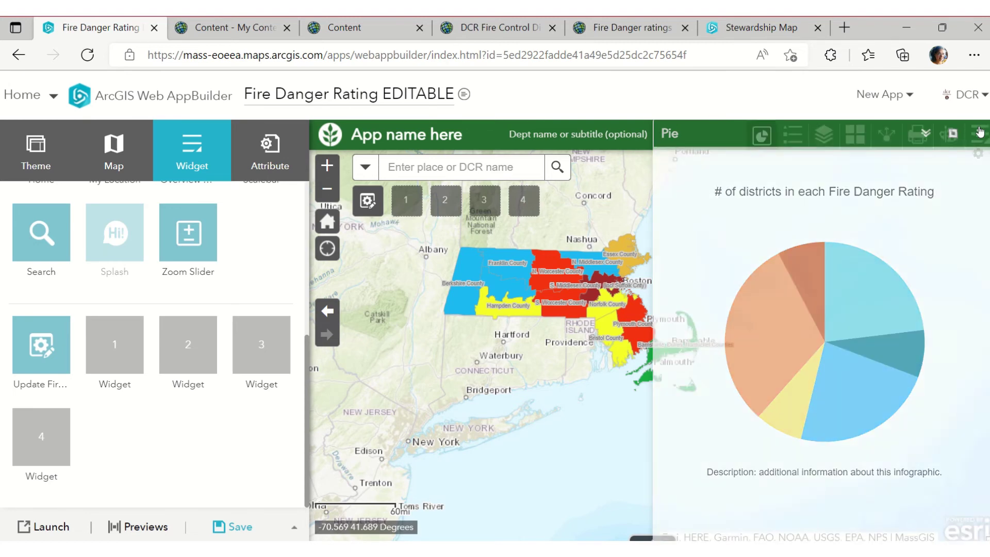
{"action": "scroll", "coordinate": [157, 336], "scroll_direction": "up", "scroll_amount": 3}
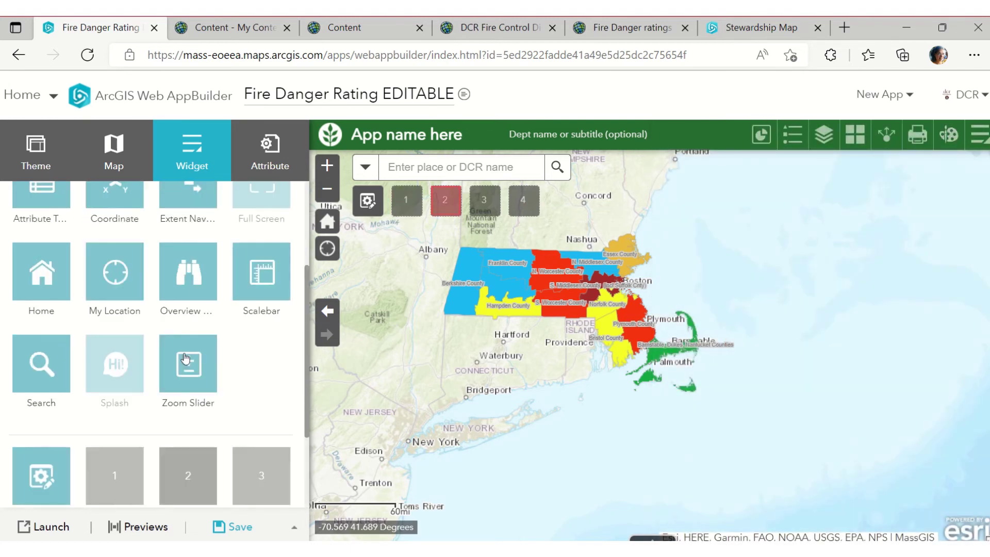
{"action": "left_click", "coordinate": [327, 222]}
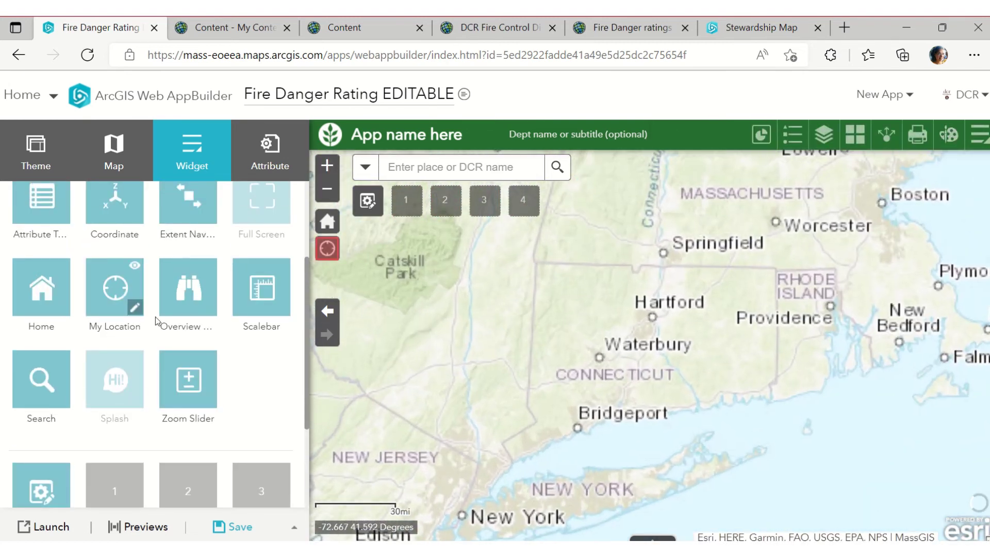
{"action": "left_click", "coordinate": [327, 222]}
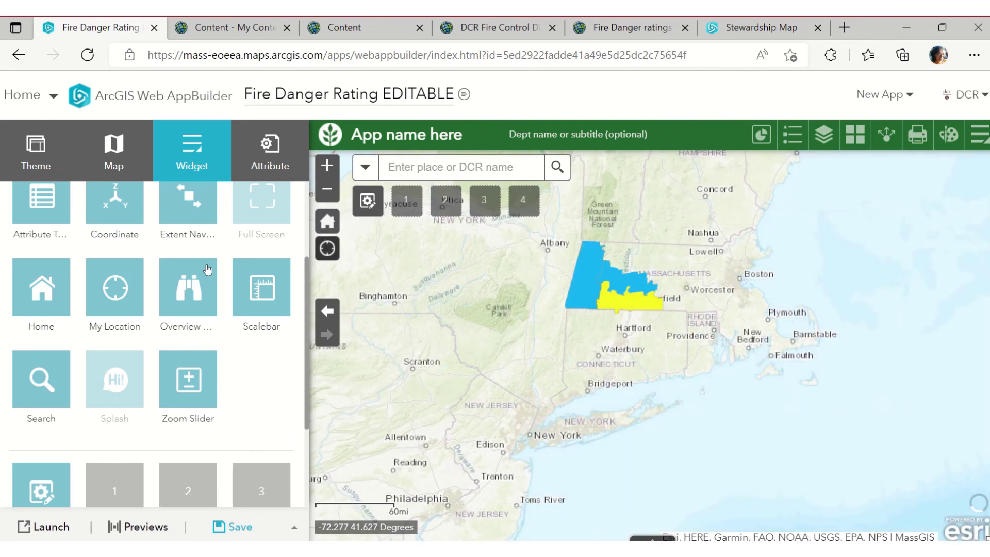
Step through the Theme, Map and Widget tabs to the Attribute settings
{"action": "left_click", "coordinate": [36, 152]}
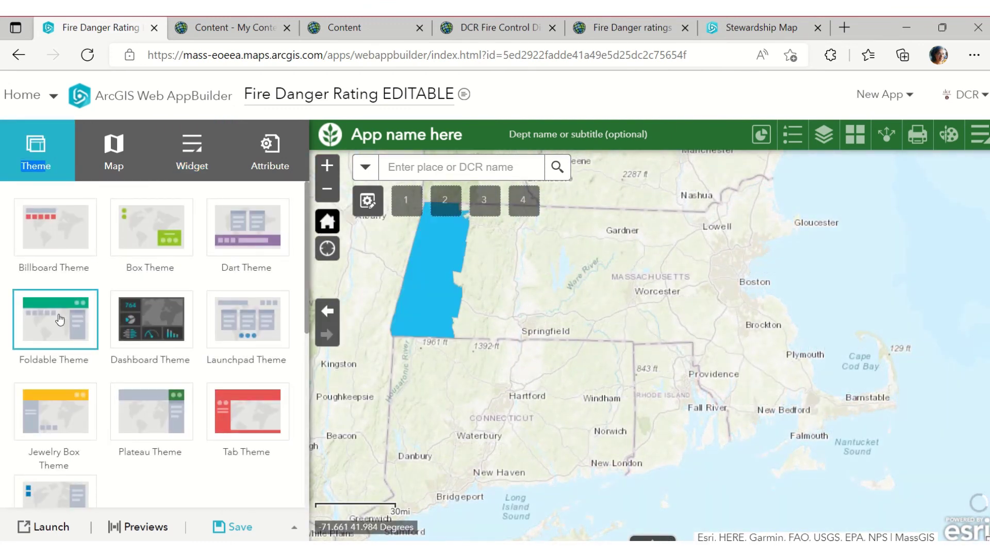
{"action": "left_click", "coordinate": [110, 170]}
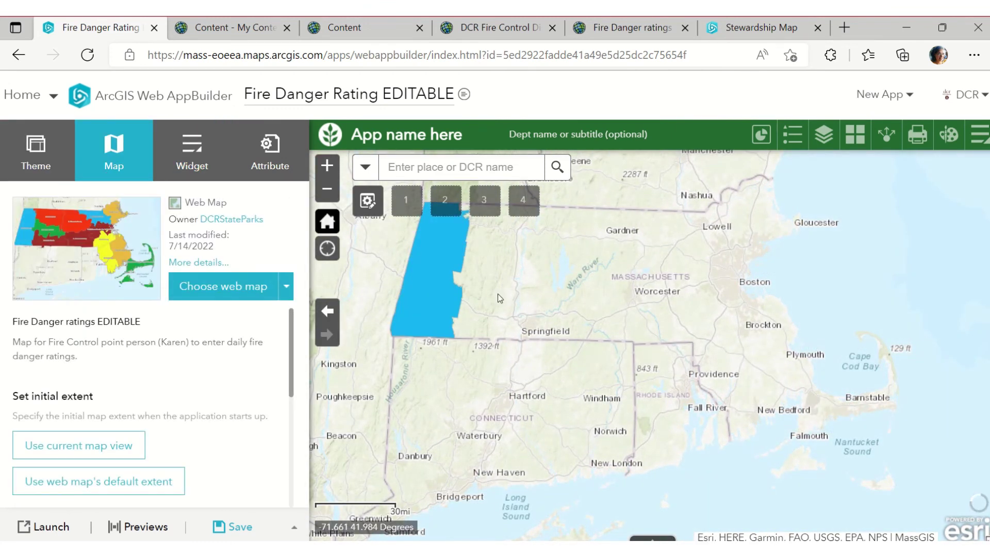
{"action": "left_click", "coordinate": [209, 163]}
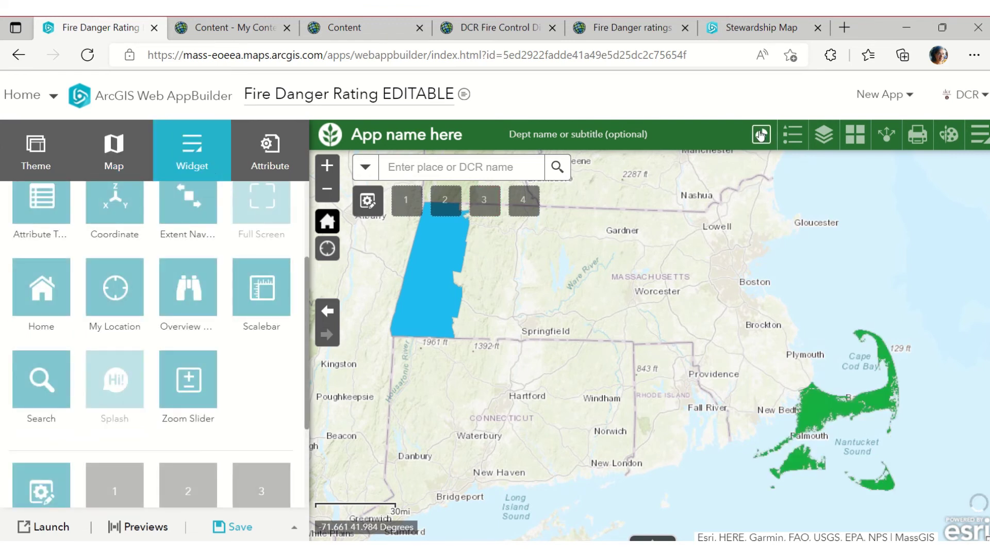
{"action": "left_click", "coordinate": [260, 154]}
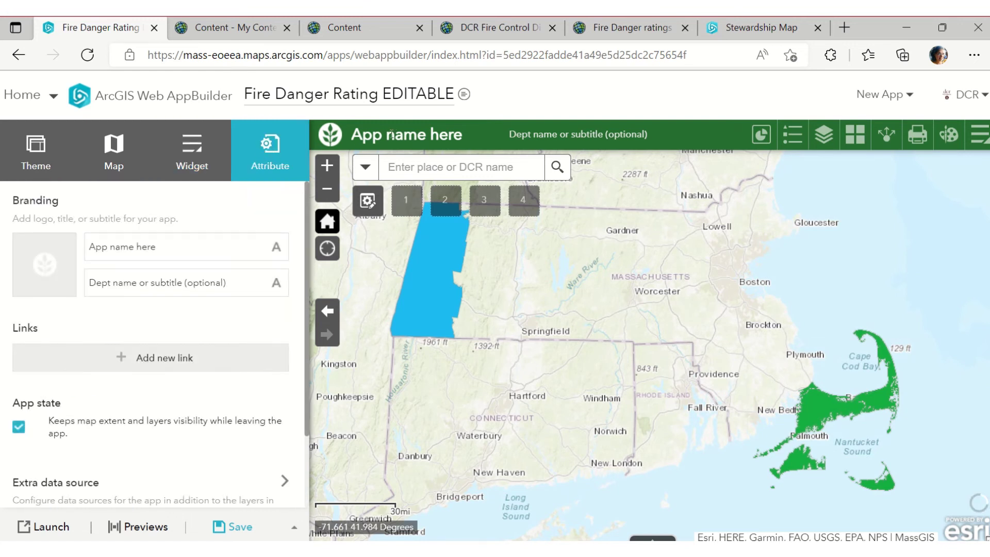
Type a new app title and enter the DCR Fire Control subtitle
{"action": "left_click", "coordinate": [178, 253]}
{"action": "left_click", "coordinate": [64, 280]}
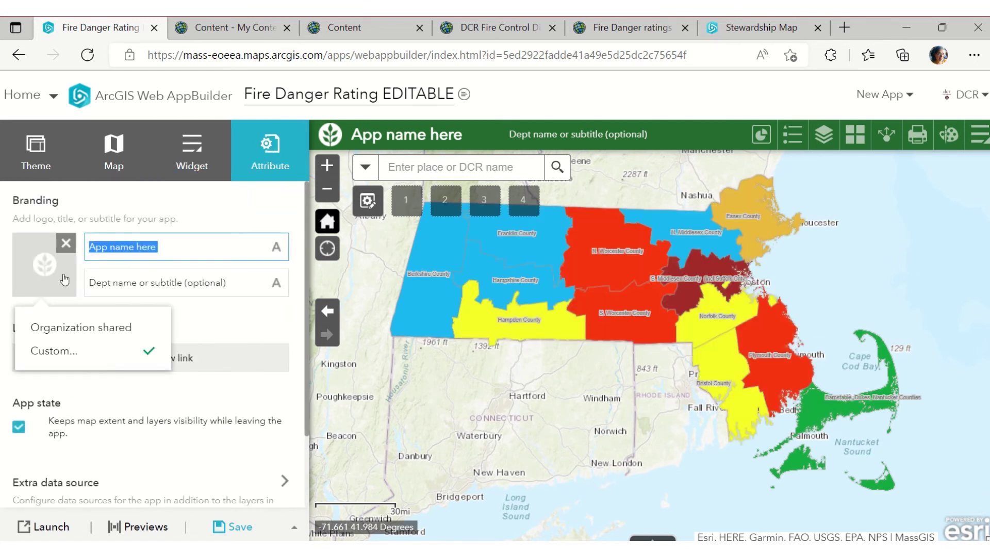
{"action": "type", "text": "Fire Danger "}
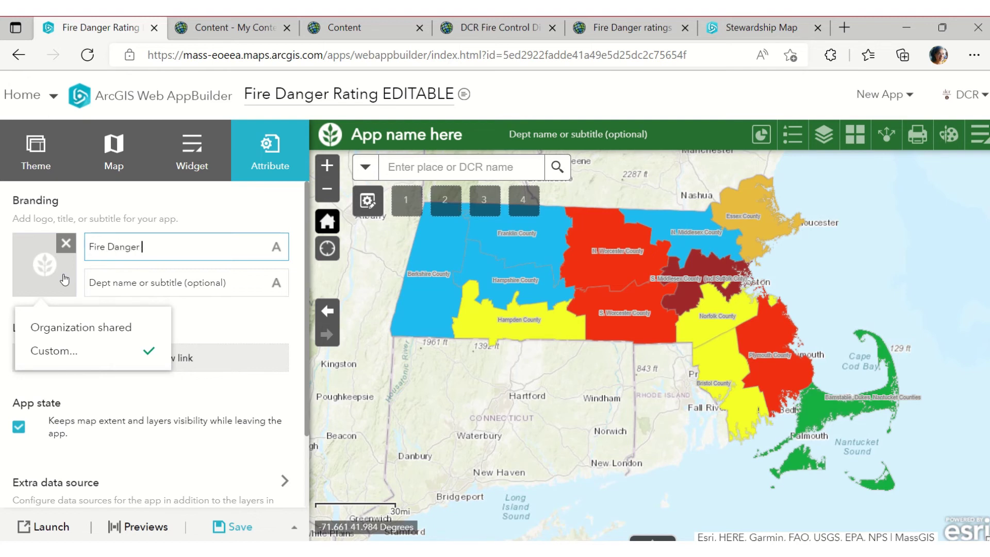
{"action": "type", "text": "Ratings"}
{"action": "type", "text": " EDITA"}
{"action": "type", "text": "PDATES"}
{"action": "left_click", "coordinate": [135, 282]}
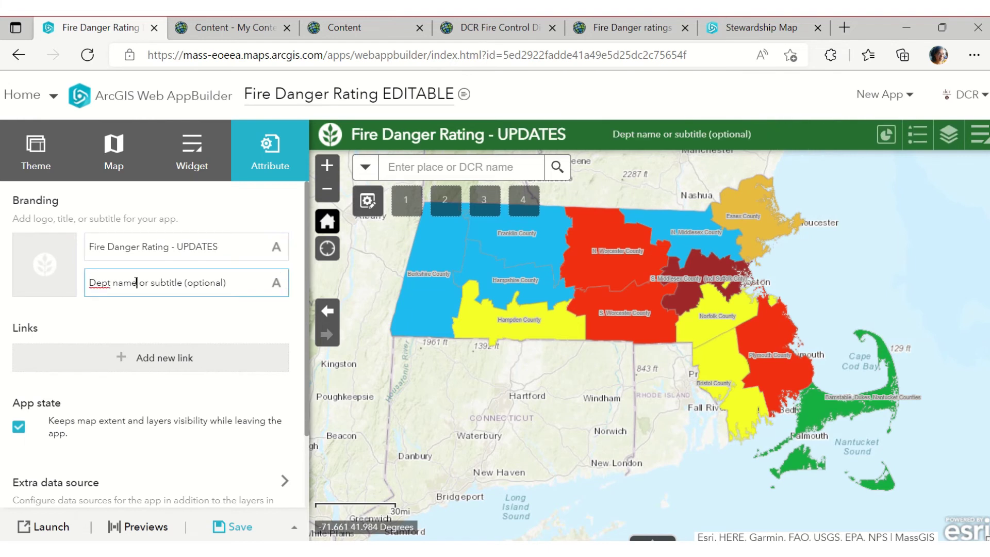
{"action": "key", "text": "ctrl+a"}
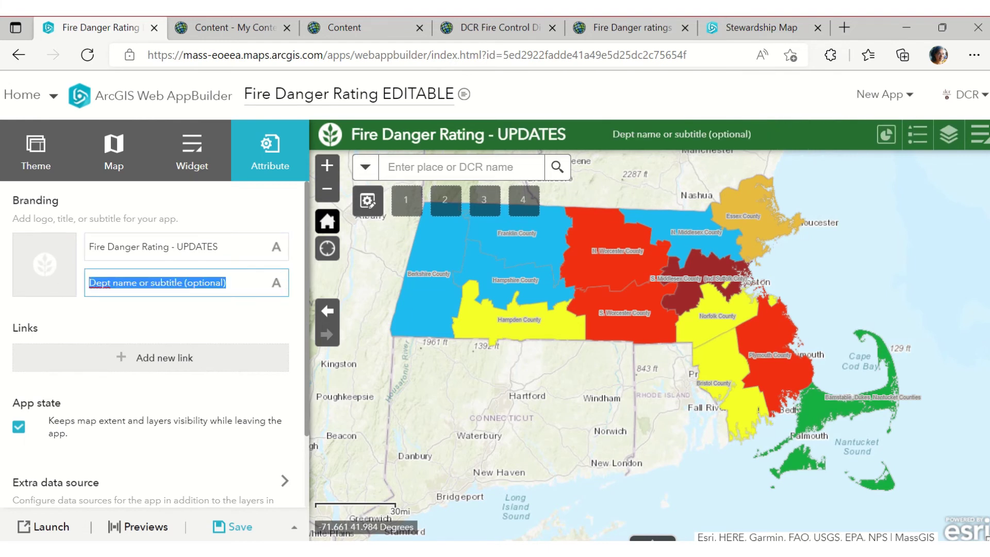
{"action": "type", "text": "DCR Fire Control"}
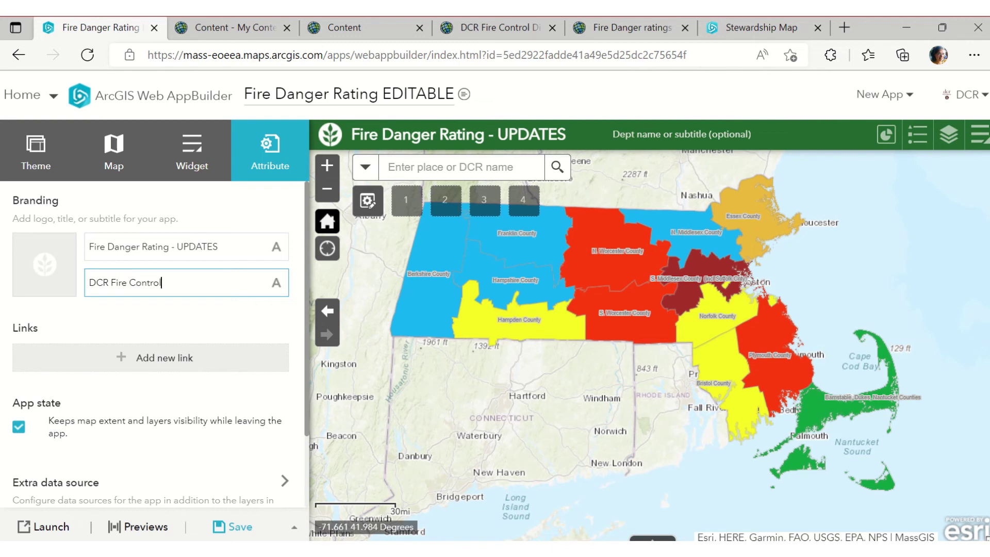
{"action": "scroll", "coordinate": [225, 393], "scroll_direction": "down", "scroll_amount": 2}
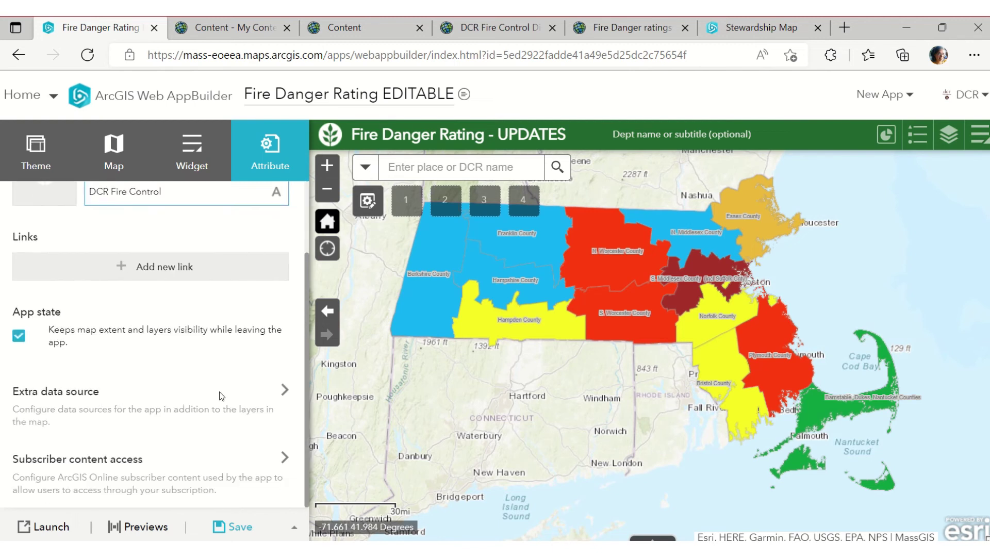
{"action": "scroll", "coordinate": [478, 381], "scroll_direction": "up", "scroll_amount": 1}
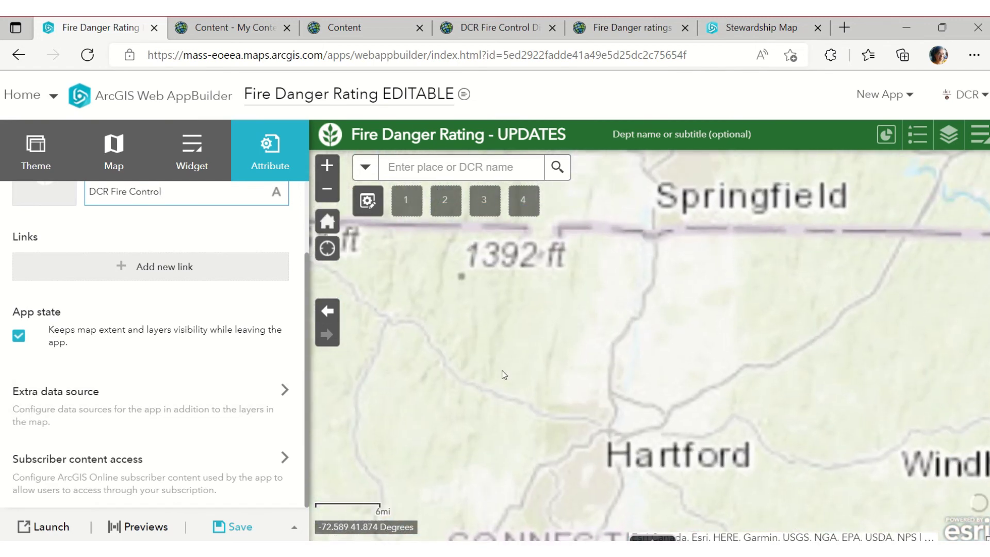
{"action": "scroll", "coordinate": [178, 288], "scroll_direction": "up", "scroll_amount": 1}
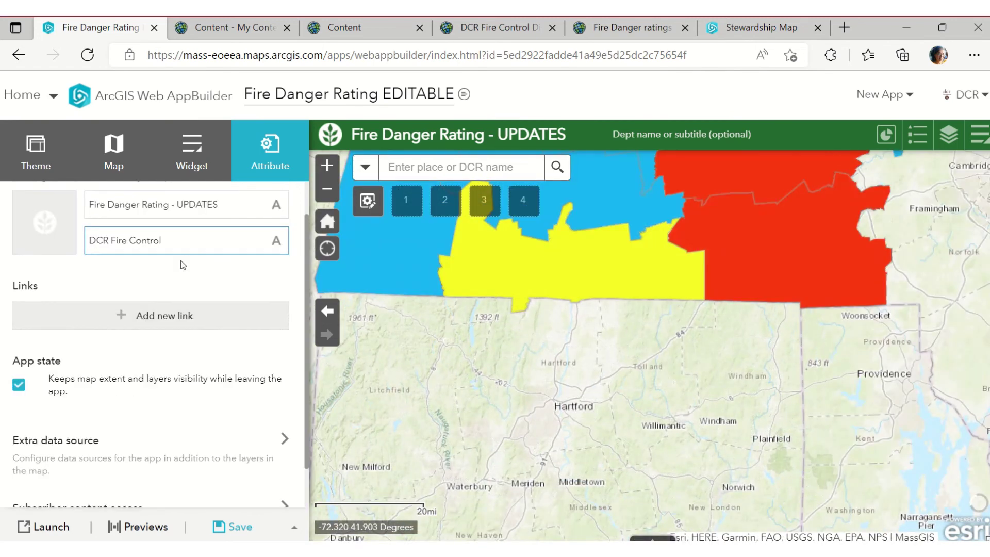
{"action": "left_click", "coordinate": [142, 270]}
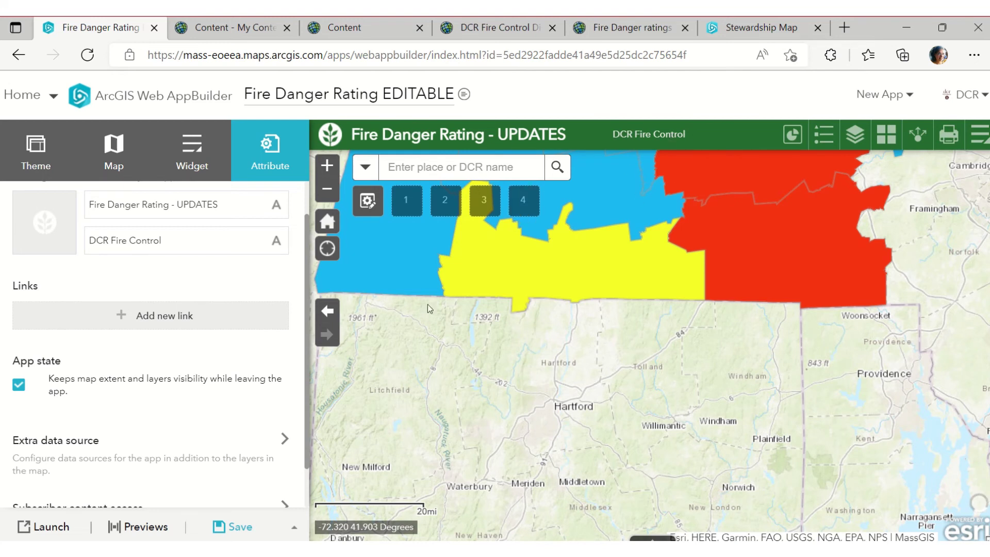
Delete the subtitle, change UPDATES to lowercase 'updates' in the title, and save
{"action": "triple_click", "coordinate": [183, 238]}
{"action": "key", "text": "BackSpace"}
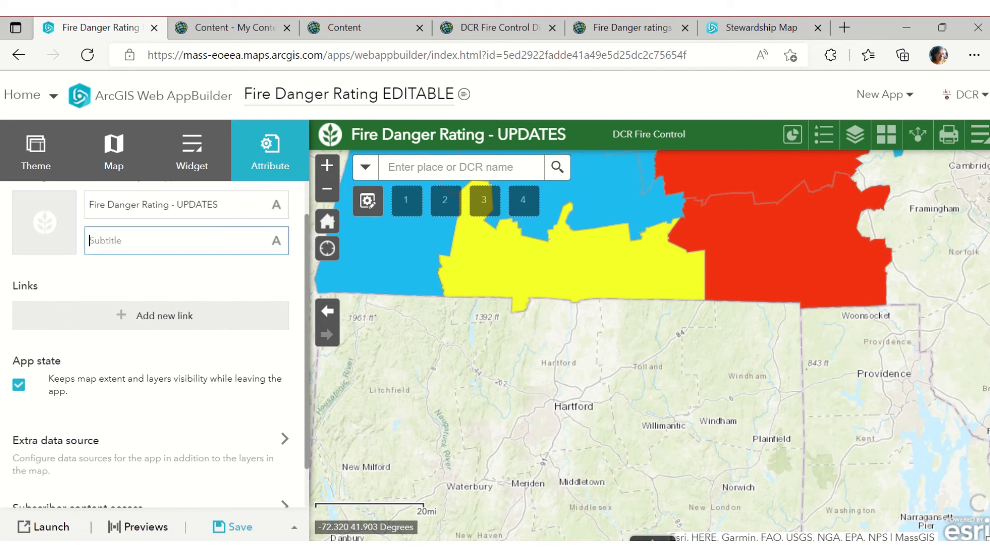
{"action": "double_click", "coordinate": [205, 203]}
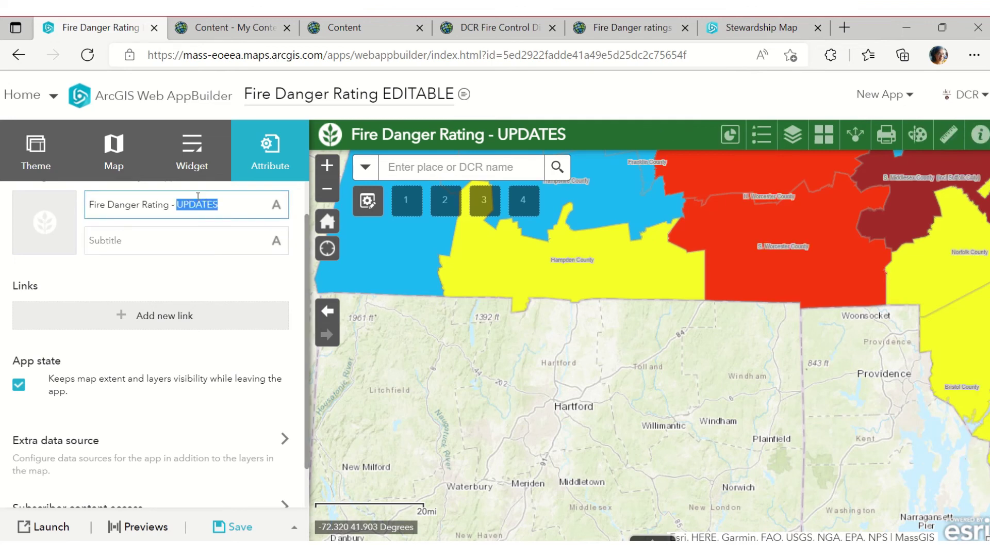
{"action": "type", "text": "updates"}
{"action": "left_click", "coordinate": [231, 529]}
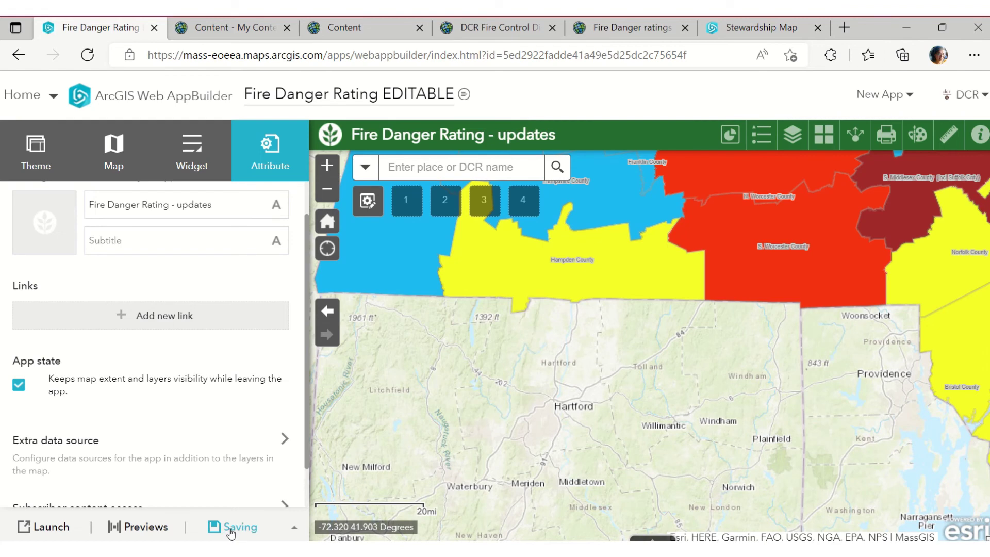
Launch the Fire Danger Rating - updates app and show the Fire Control Districts attribute table
{"action": "left_click", "coordinate": [55, 529]}
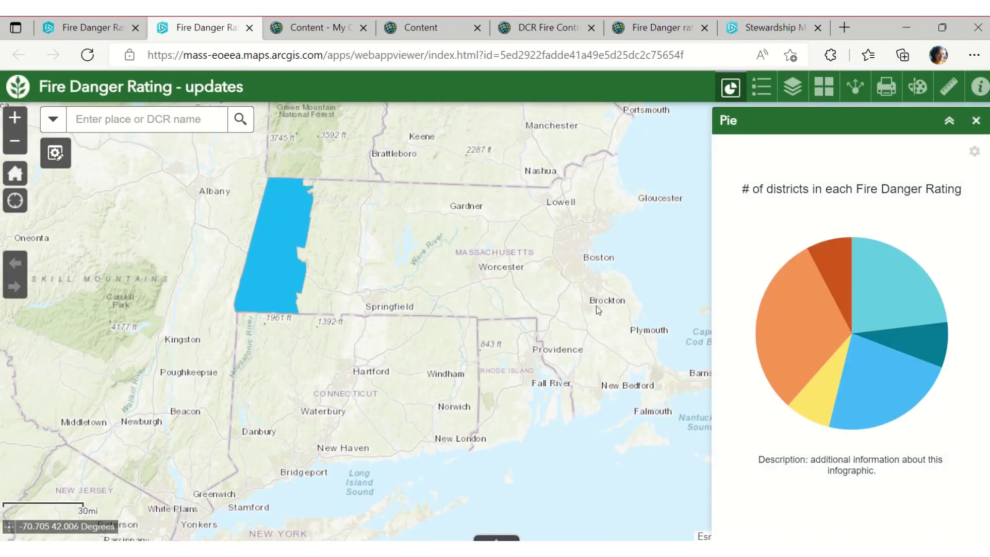
{"action": "left_click_drag", "start_coordinate": [518, 304], "coordinate": [337, 311]}
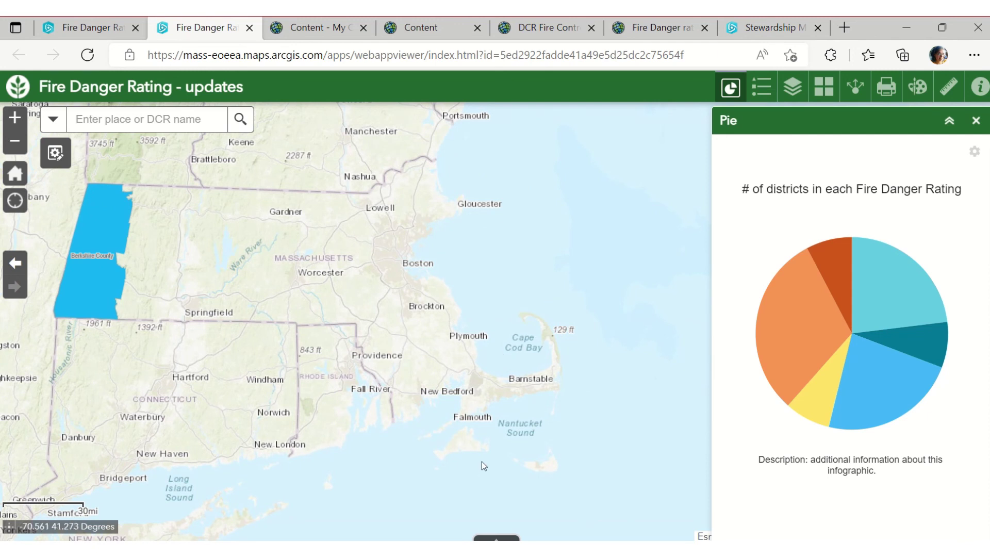
{"action": "left_click", "coordinate": [494, 538]}
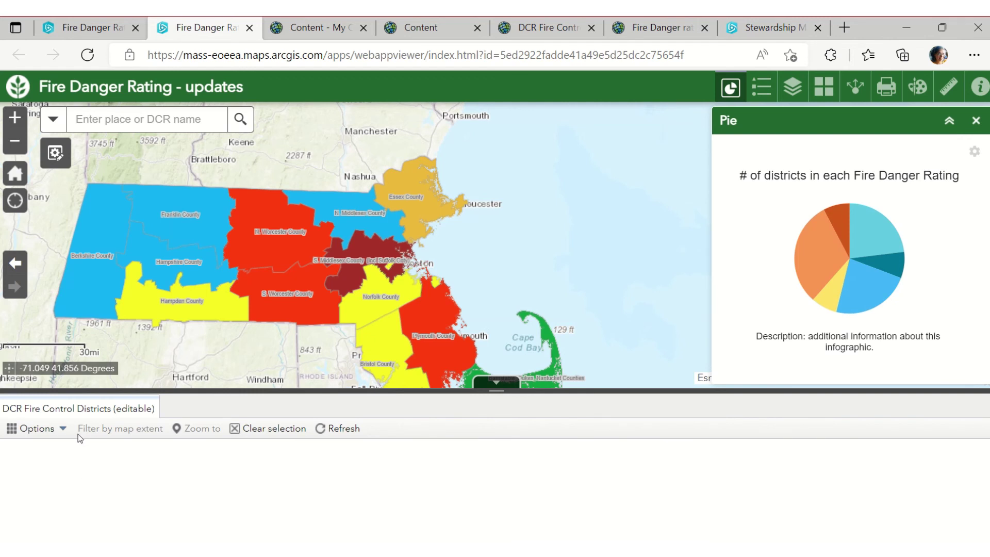
Select the Barnstable, Dukes, Nantucket district record and zoom the map to it
{"action": "left_click_drag", "start_coordinate": [400, 305], "coordinate": [454, 265]}
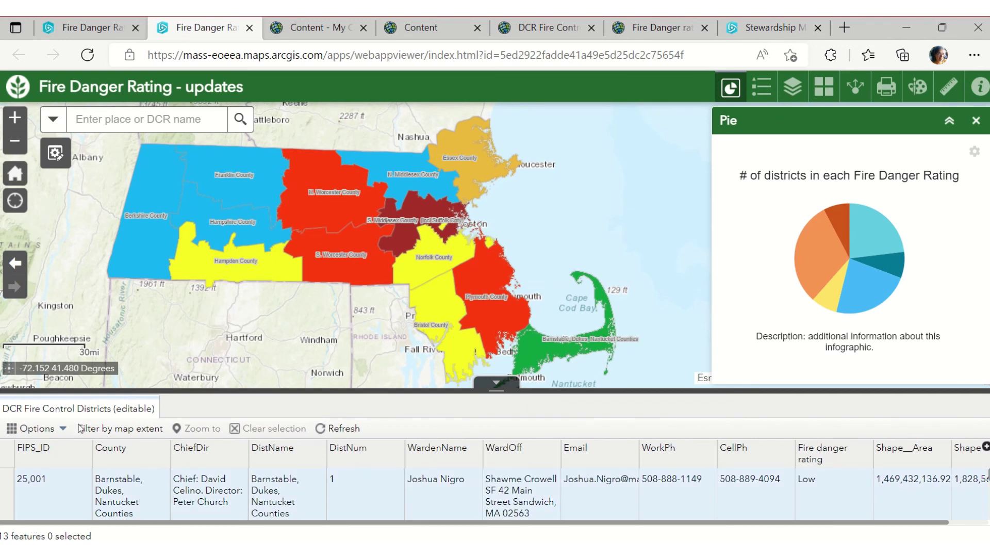
{"action": "left_click", "coordinate": [64, 431]}
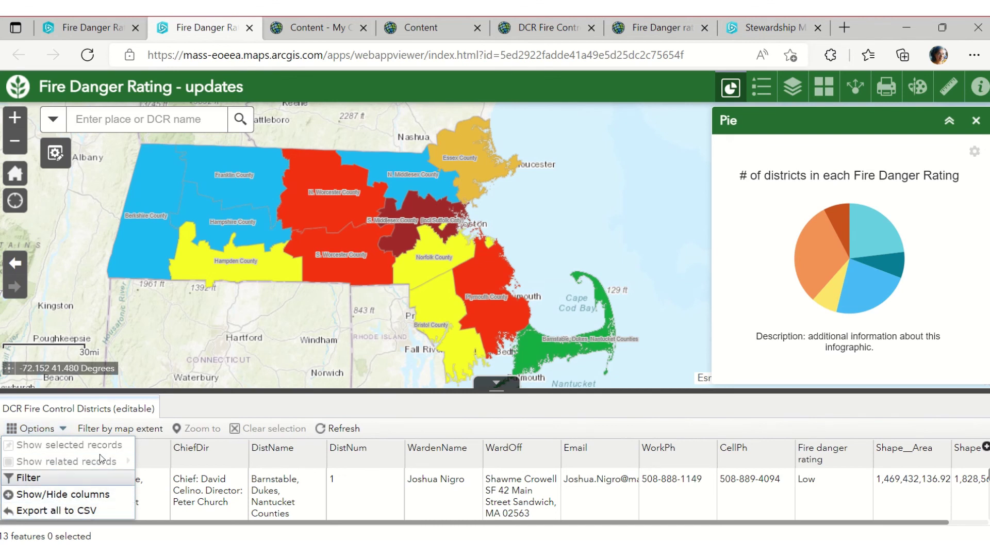
{"action": "left_click", "coordinate": [188, 403]}
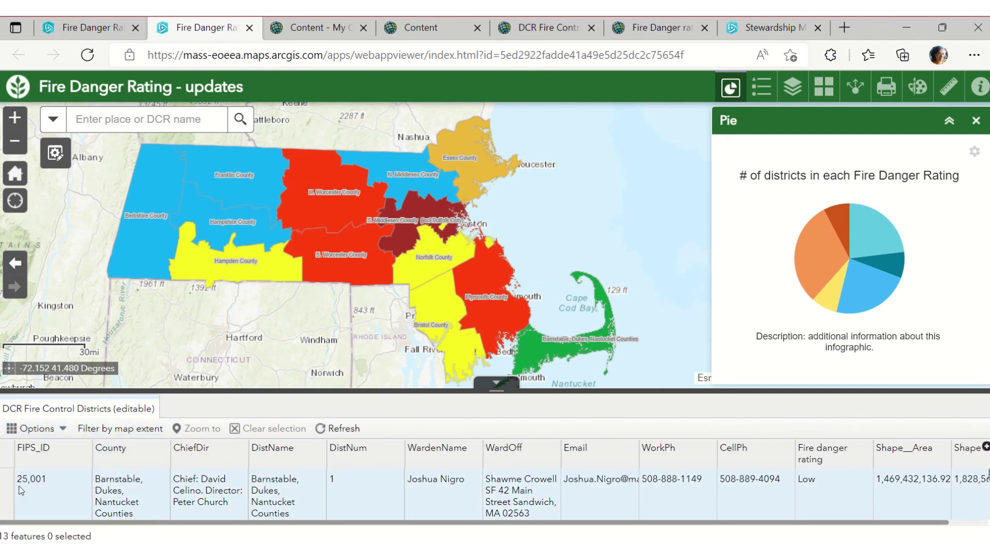
{"action": "left_click", "coordinate": [8, 489]}
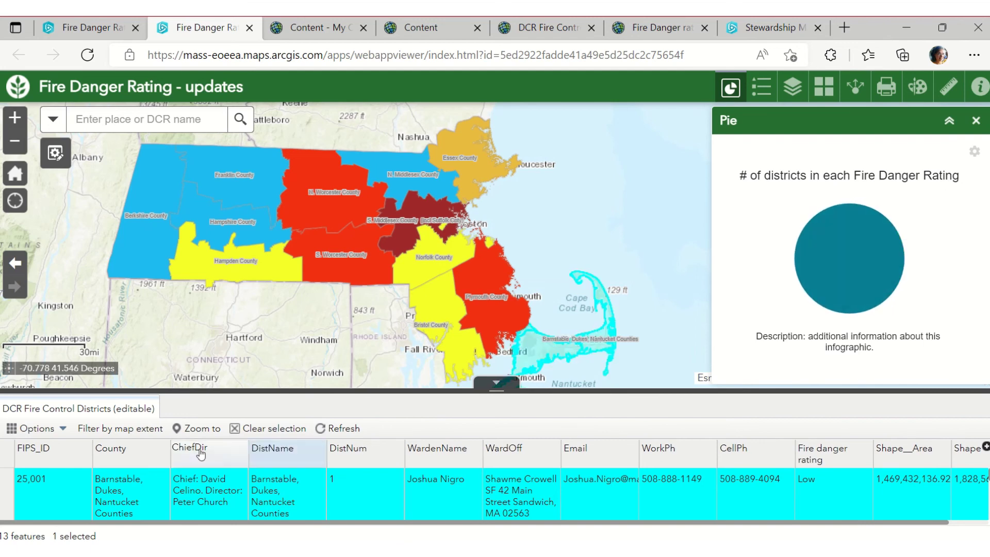
{"action": "left_click", "coordinate": [196, 430]}
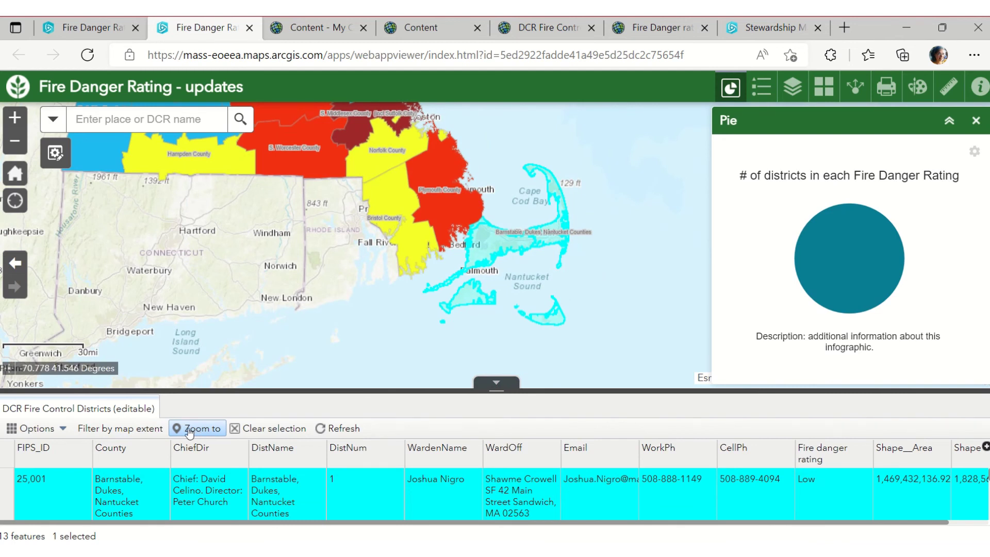
Zoom to the Berkshire County record, then collapse the table and return to the home extent
{"action": "scroll", "coordinate": [43, 489], "scroll_direction": "down", "scroll_amount": 2}
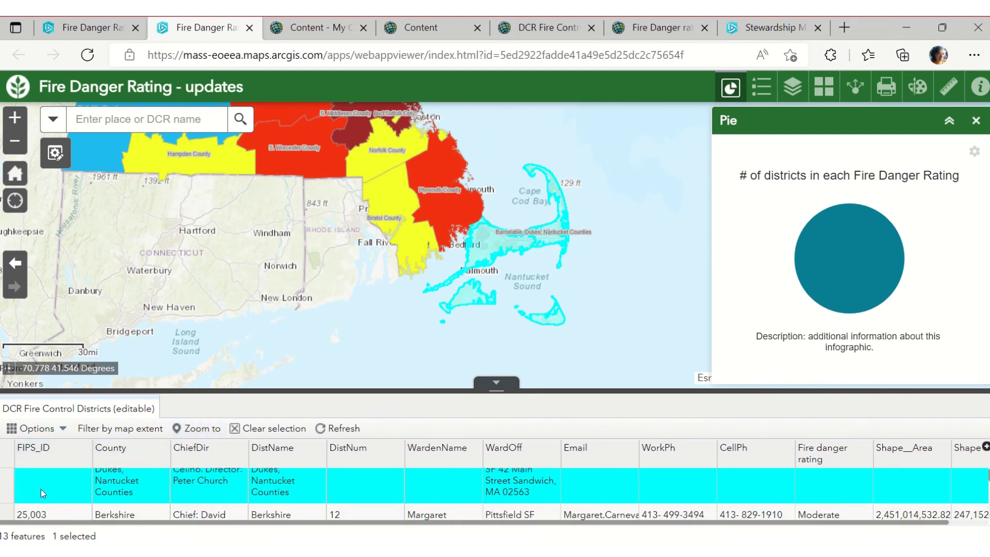
{"action": "left_click", "coordinate": [6, 515]}
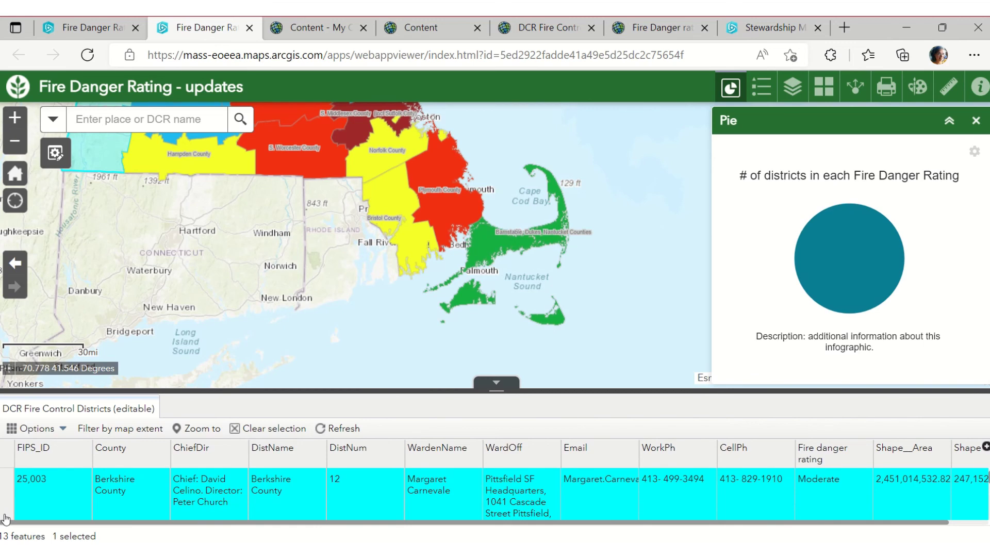
{"action": "left_click", "coordinate": [201, 429]}
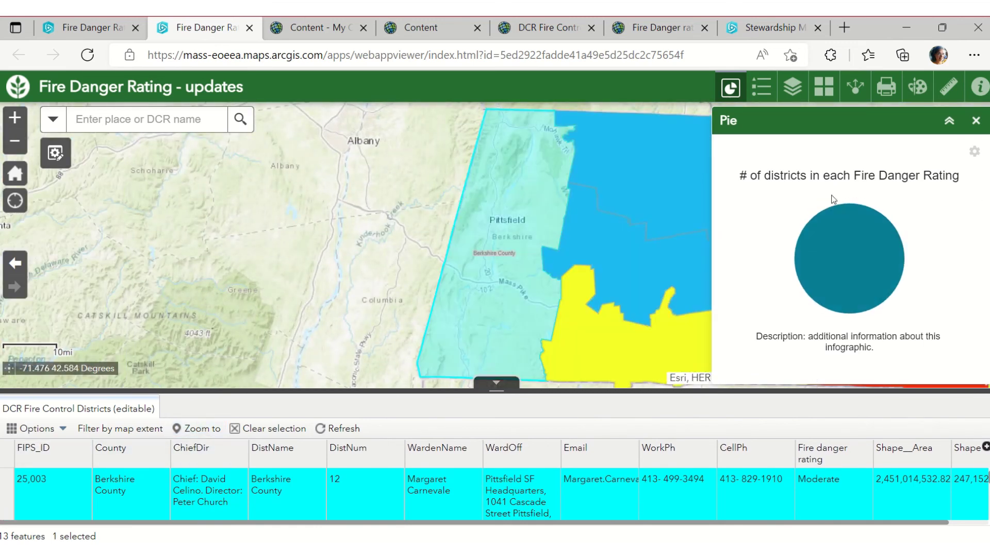
{"action": "left_click", "coordinate": [509, 391]}
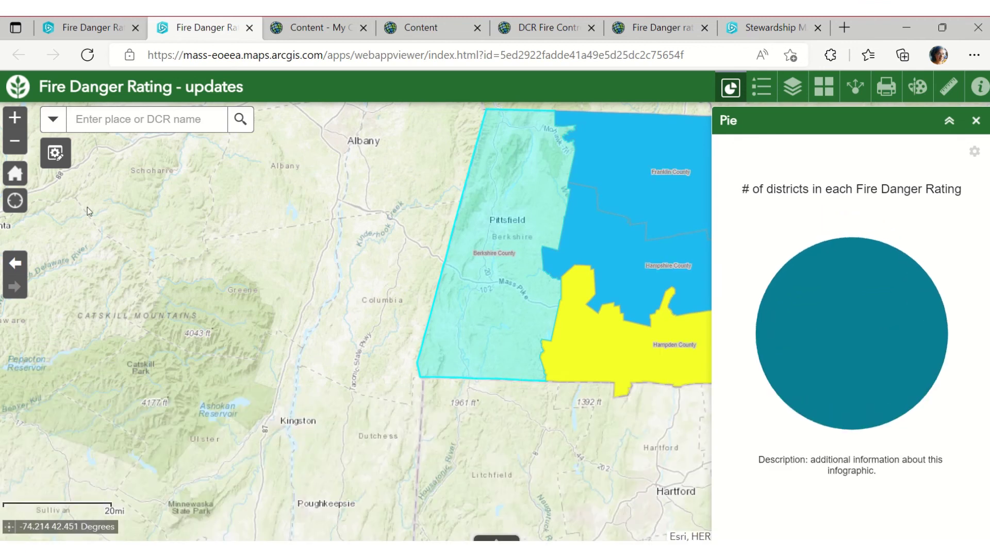
{"action": "left_click", "coordinate": [13, 175]}
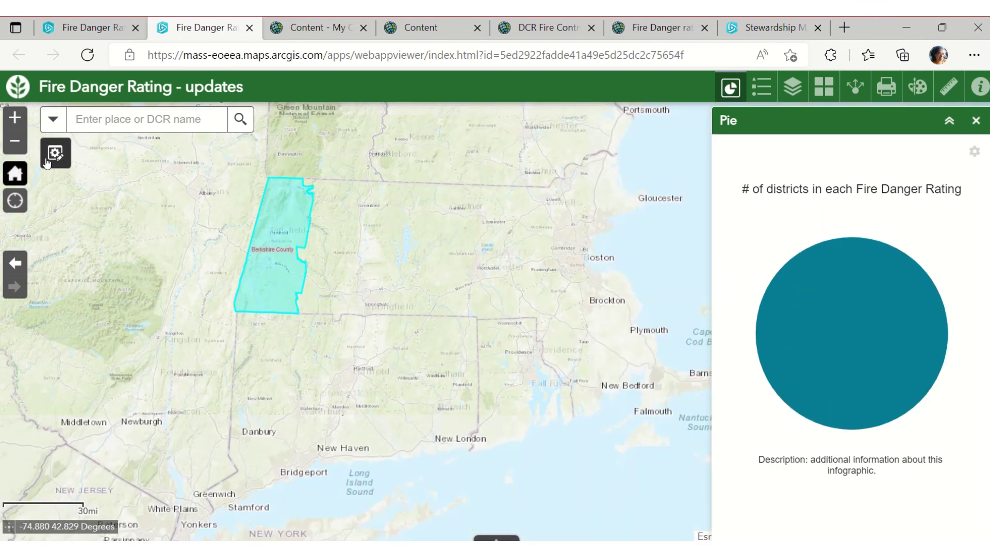
Freehand-select Bristol County and save its fire danger rating as Moderate
{"action": "left_click", "coordinate": [54, 157]}
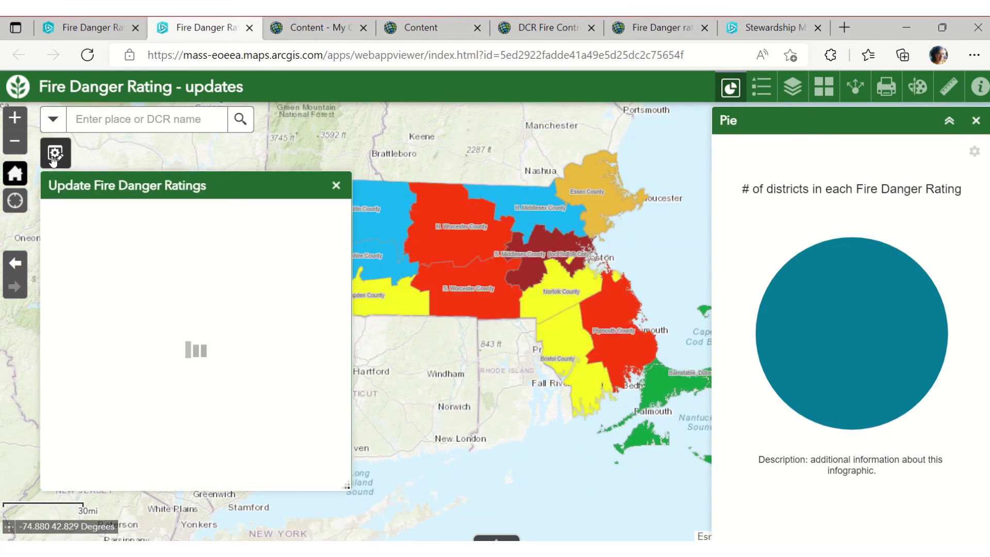
{"action": "left_click", "coordinate": [158, 370]}
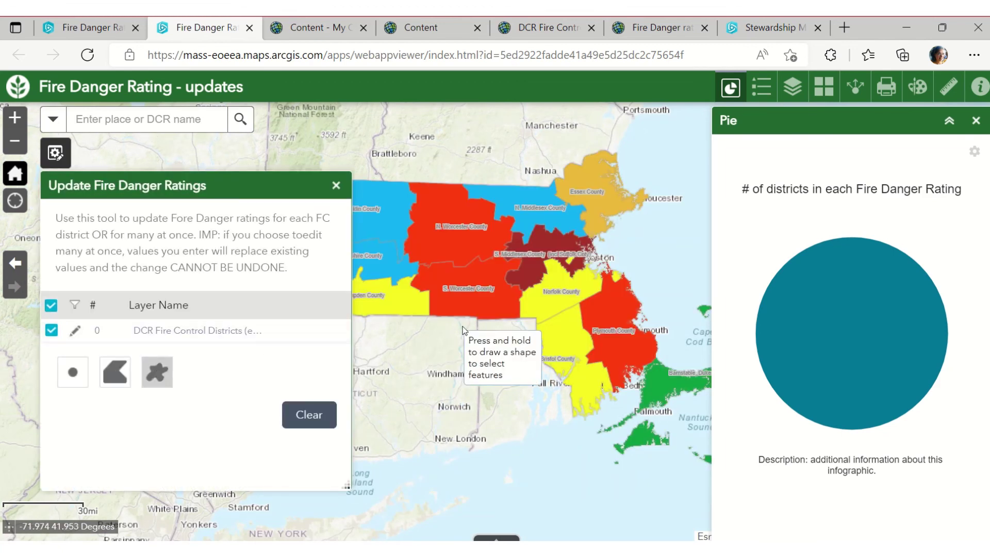
{"action": "mouse_move", "coordinate": [562, 326]}
{"action": "left_mouse_down"}
{"action": "mouse_move", "coordinate": [572, 340]}
{"action": "mouse_move", "coordinate": [558, 343]}
{"action": "left_mouse_up"}
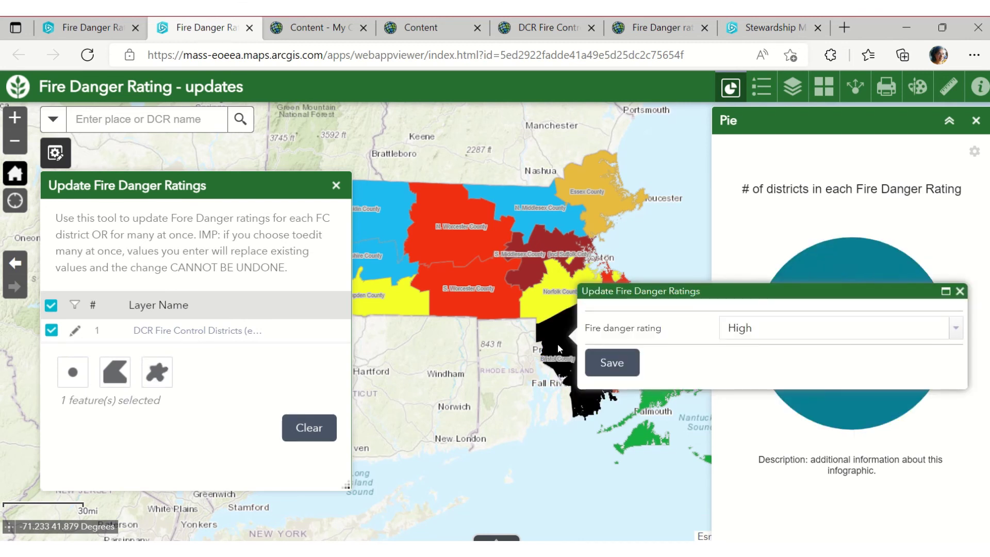
{"action": "left_click", "coordinate": [956, 333]}
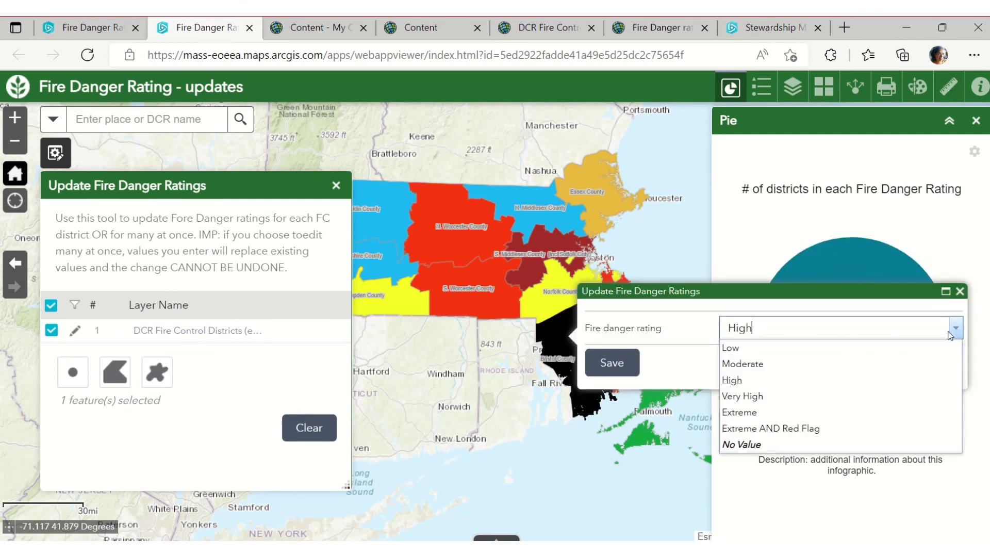
{"action": "left_click", "coordinate": [871, 369]}
{"action": "left_click", "coordinate": [611, 361]}
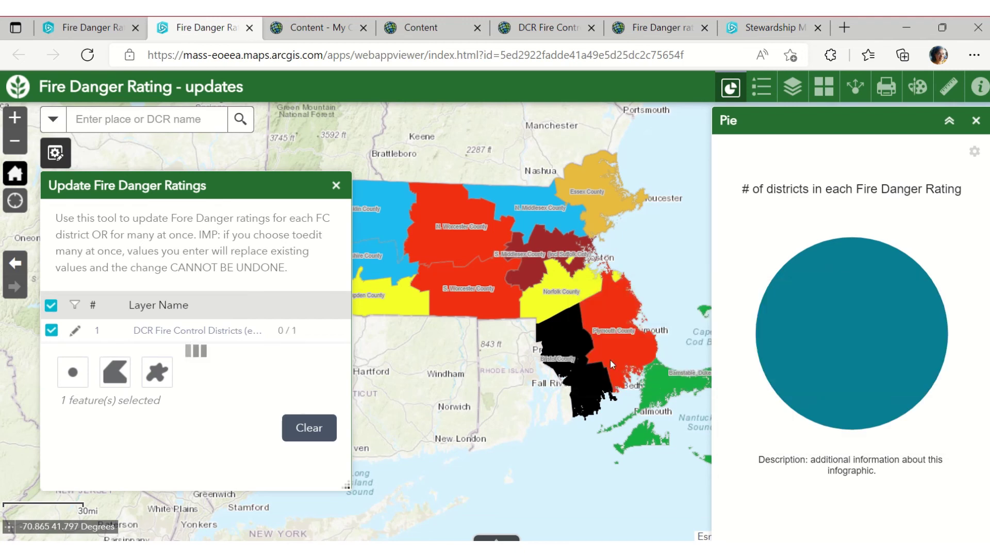
Close the update tool and pie chart, then return to the Web AppBuilder tab
{"action": "left_click", "coordinate": [336, 185]}
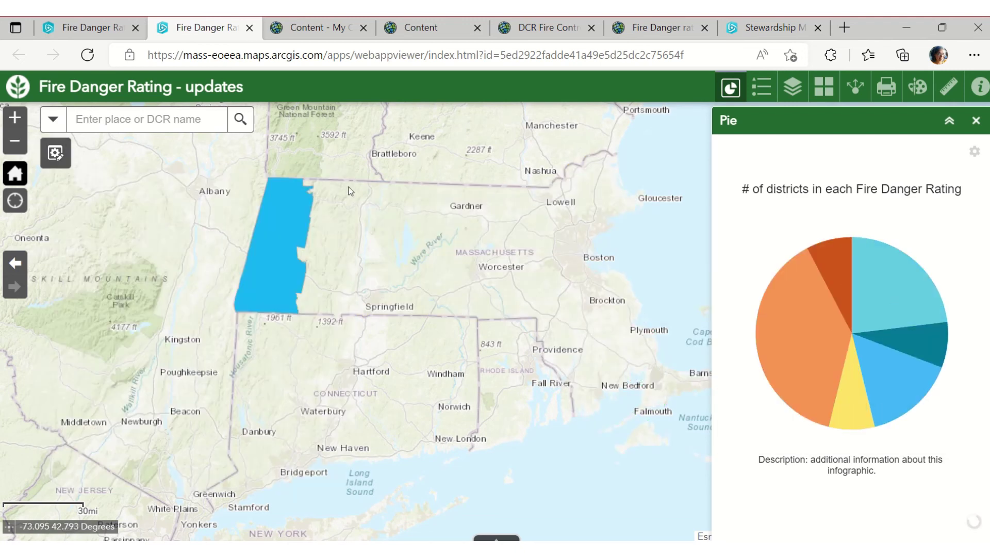
{"action": "left_click", "coordinate": [976, 121]}
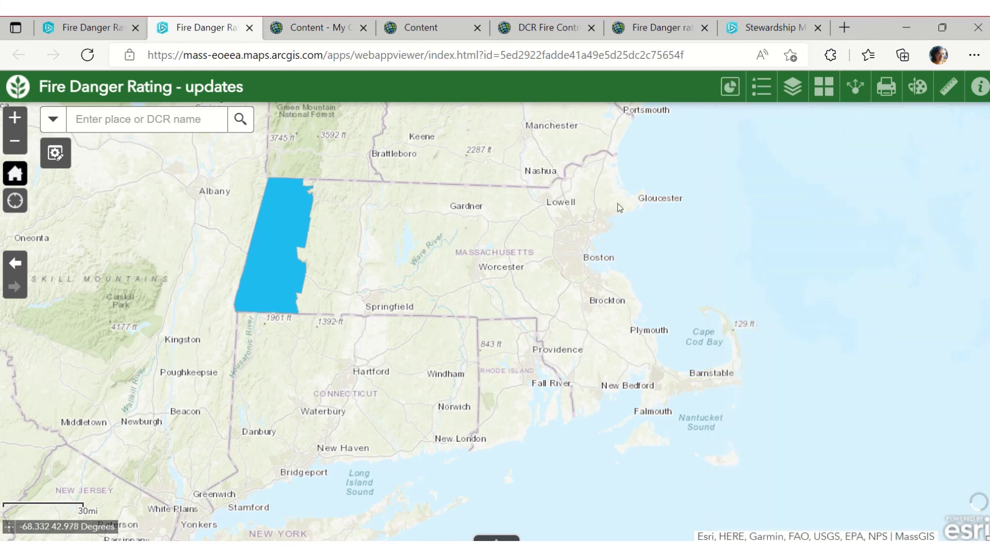
{"action": "left_click", "coordinate": [91, 33]}
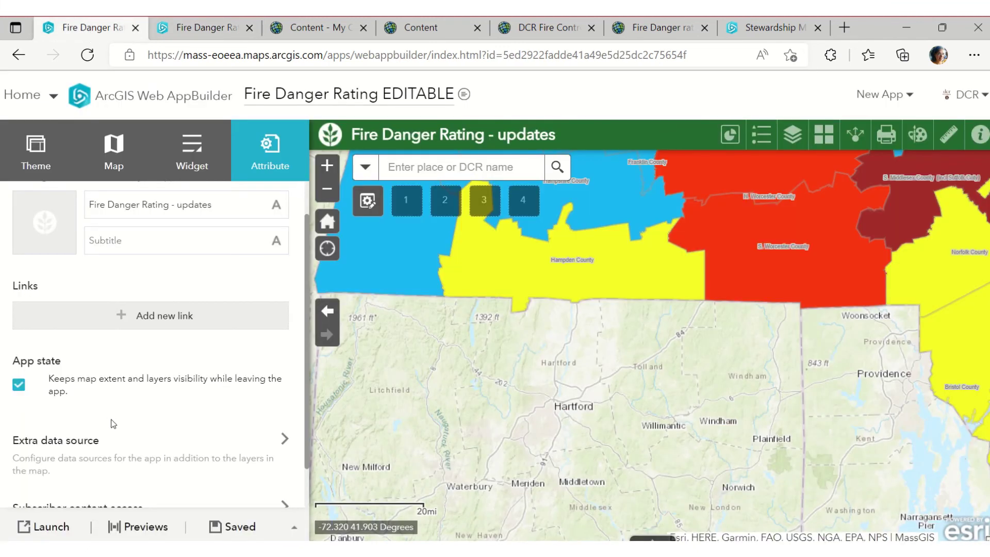
Go to My groups and search 'fire' to check for existing fire-related groups
{"action": "left_click", "coordinate": [49, 96]}
{"action": "left_click", "coordinate": [44, 270]}
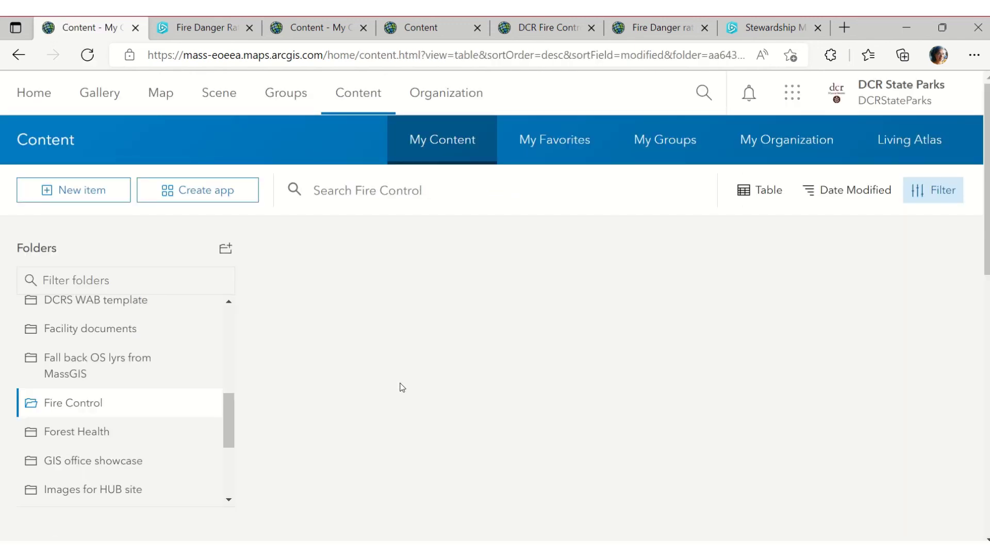
{"action": "left_click", "coordinate": [293, 106]}
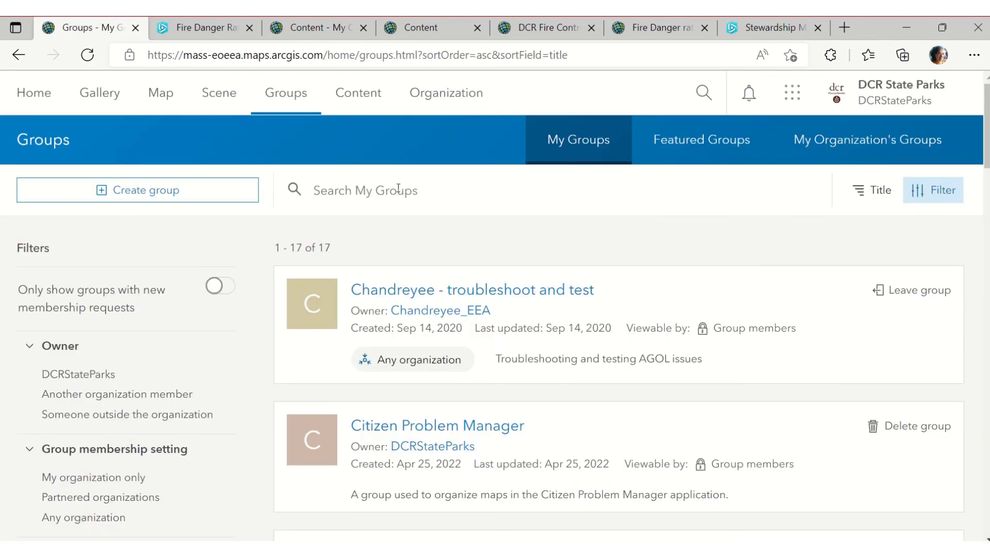
{"action": "left_click", "coordinate": [398, 188]}
{"action": "type", "text": "fire"}
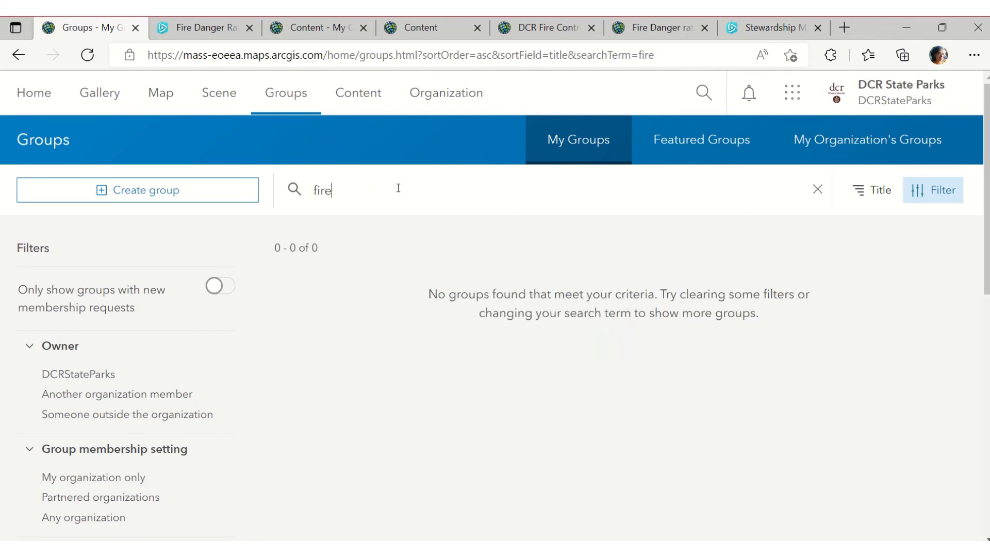
{"action": "left_click_drag", "start_coordinate": [397, 188], "coordinate": [228, 190]}
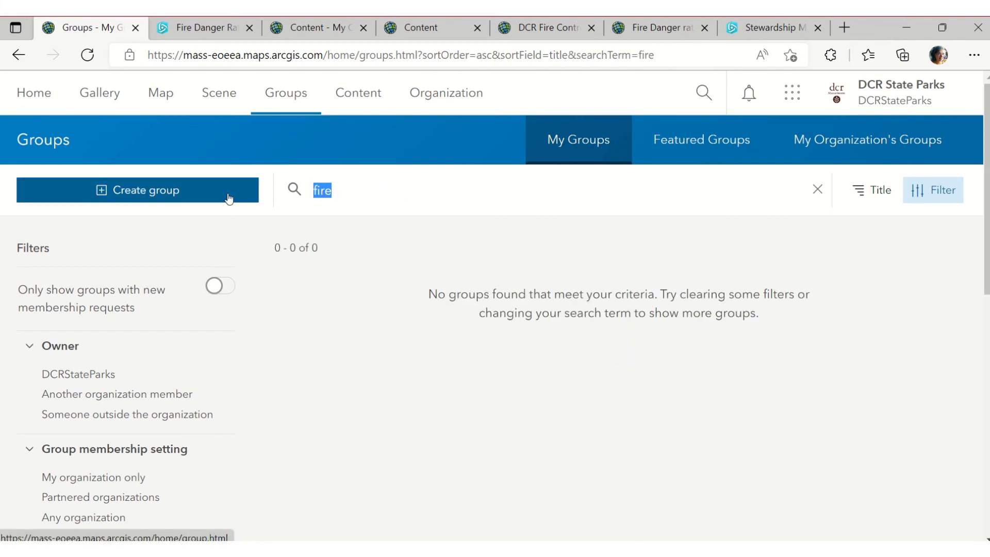
{"action": "key", "text": "BackSpace"}
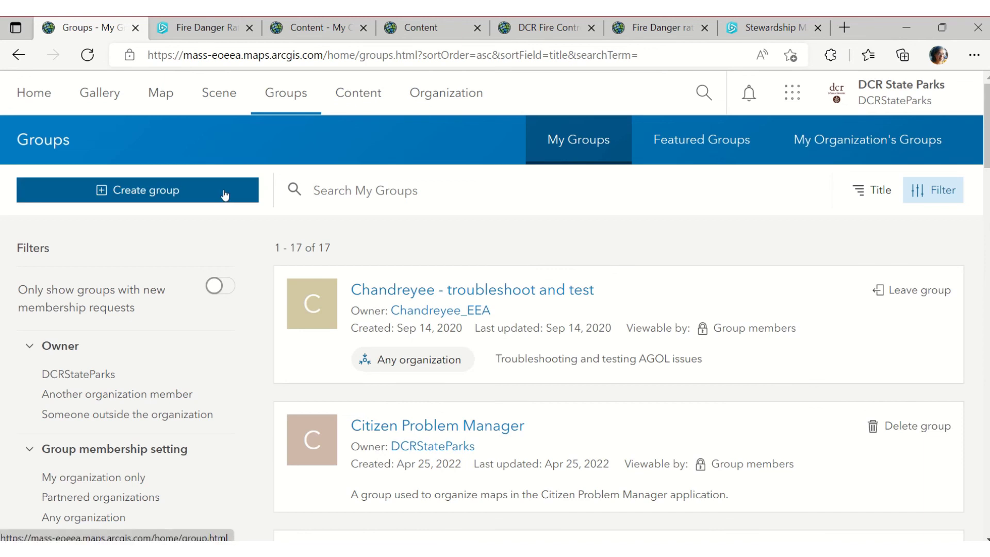
Start a new group named Fire Control Projects with summary 'To share FC projects'
{"action": "left_click", "coordinate": [225, 195]}
{"action": "left_click", "coordinate": [223, 244]}
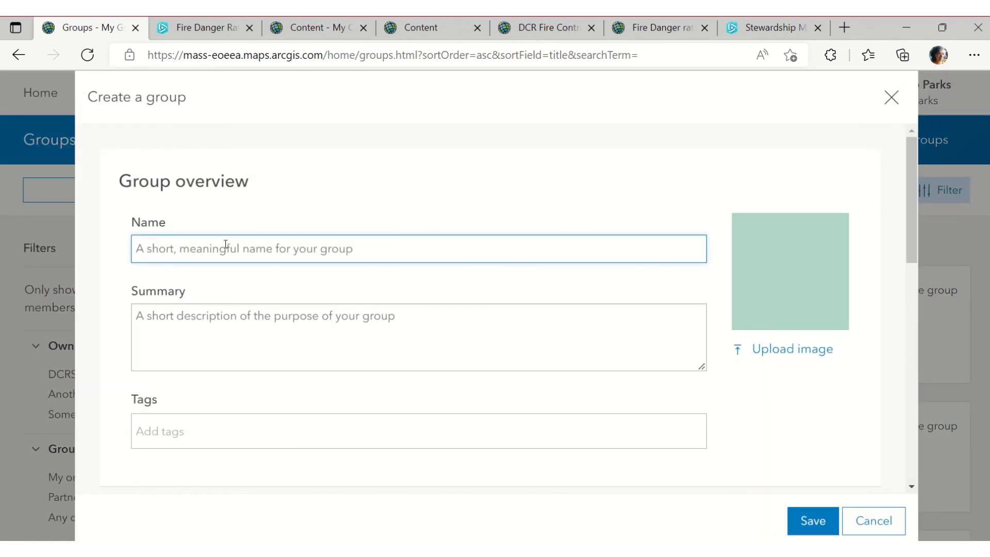
{"action": "type", "text": "Fire Control Projects"}
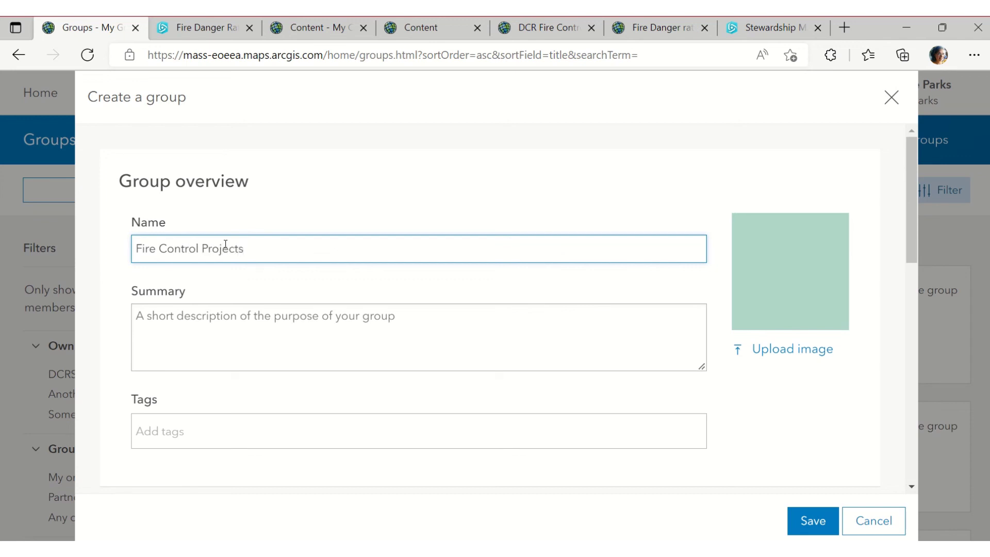
{"action": "scroll", "coordinate": [225, 246], "scroll_direction": "down", "scroll_amount": 2}
{"action": "left_click", "coordinate": [336, 204]}
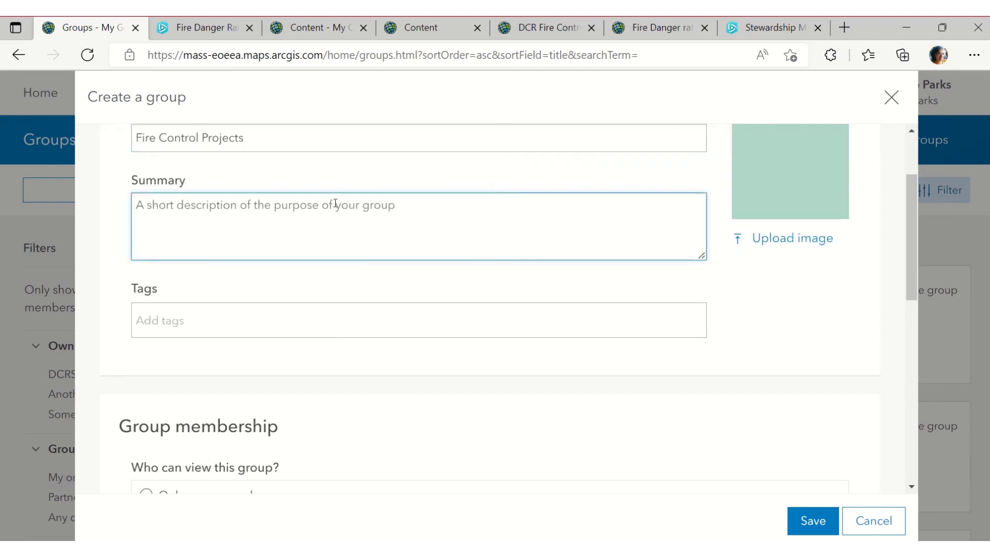
{"action": "type", "text": "TO share FC projects"}
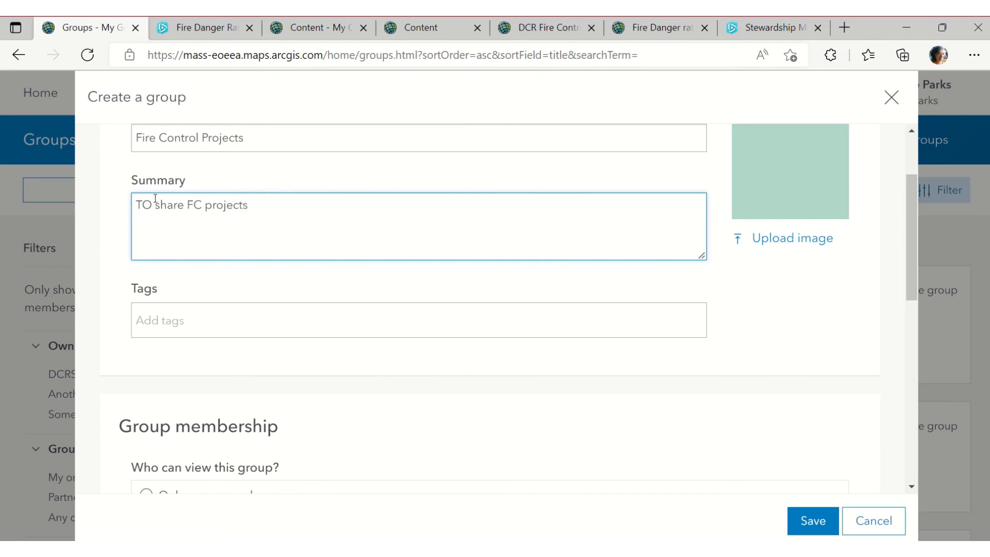
{"action": "key", "text": "BackSpace"}
{"action": "type", "text": "o"}
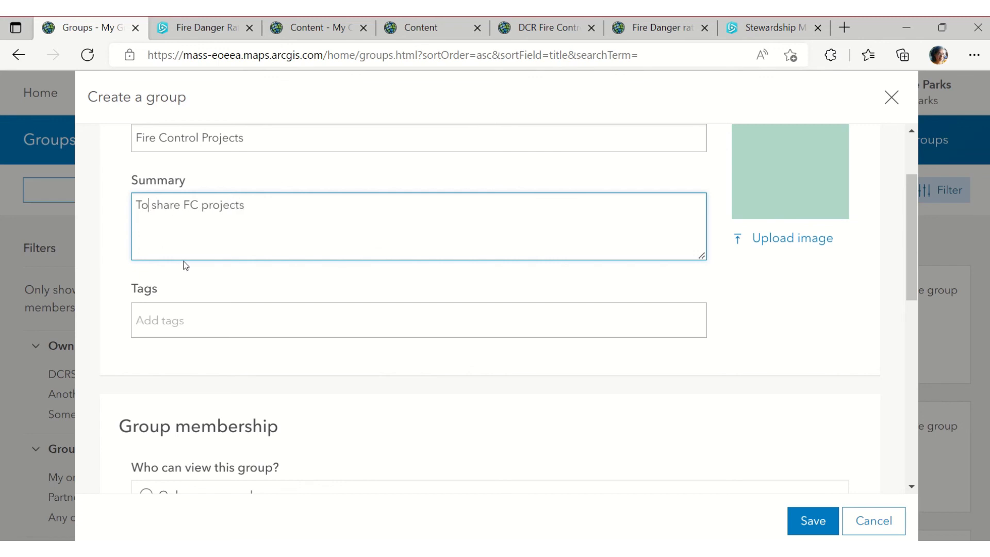
Tag the group DCR, limit viewing to group members only, and save it
{"action": "left_click", "coordinate": [217, 321]}
{"action": "type", "text": "DCR"}
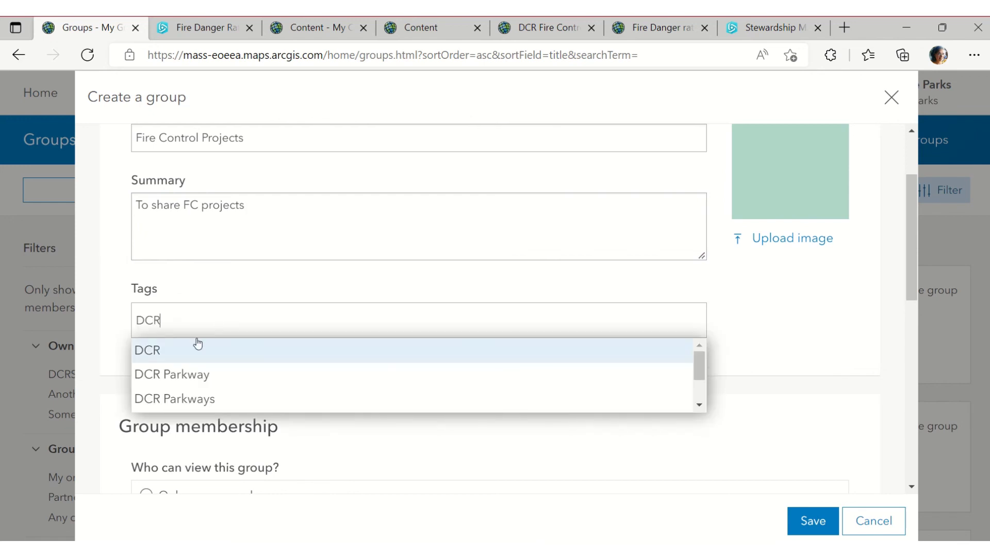
{"action": "left_click", "coordinate": [191, 354]}
{"action": "scroll", "coordinate": [384, 411], "scroll_direction": "down", "scroll_amount": 5}
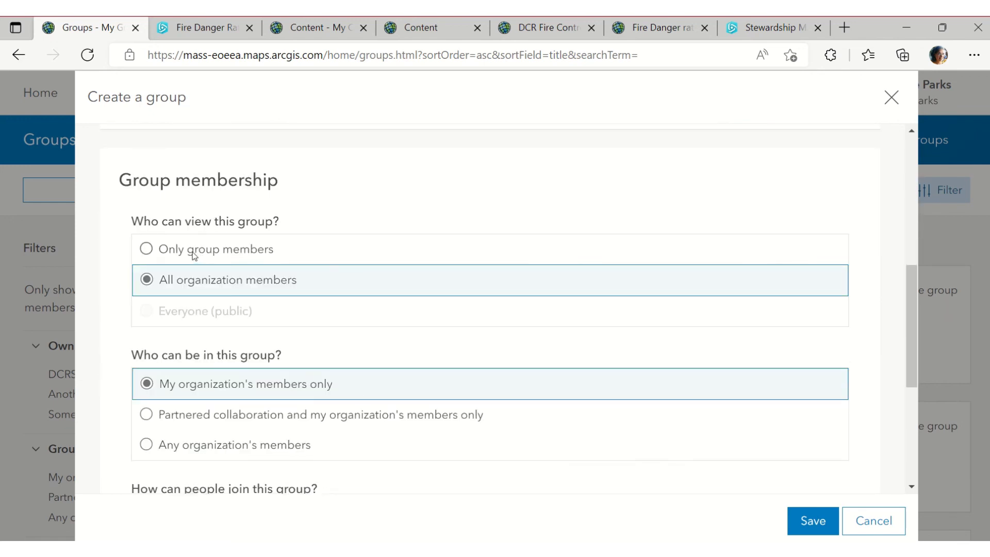
{"action": "left_click", "coordinate": [194, 252]}
{"action": "scroll", "coordinate": [209, 303], "scroll_direction": "down", "scroll_amount": 2}
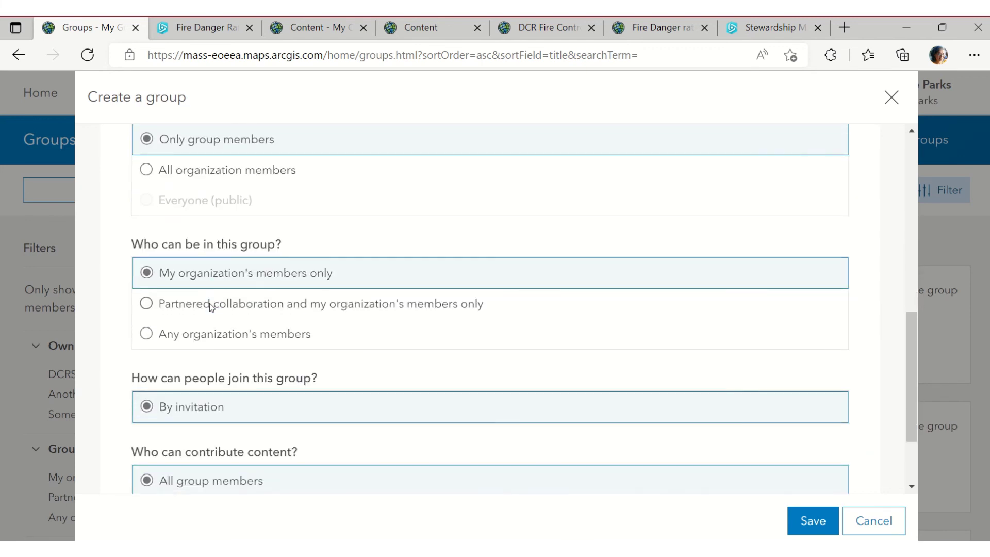
{"action": "scroll", "coordinate": [210, 308], "scroll_direction": "down", "scroll_amount": 2}
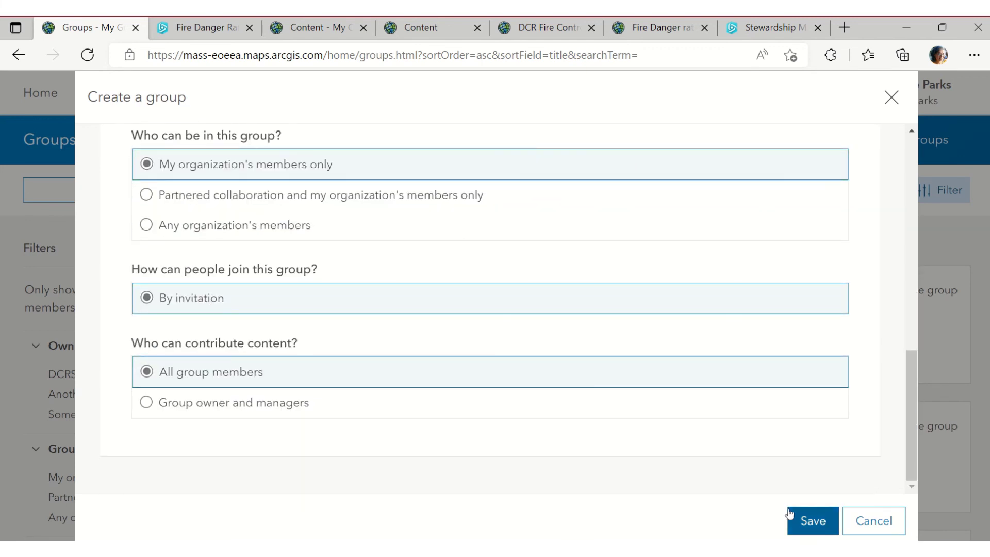
{"action": "left_click", "coordinate": [807, 520]}
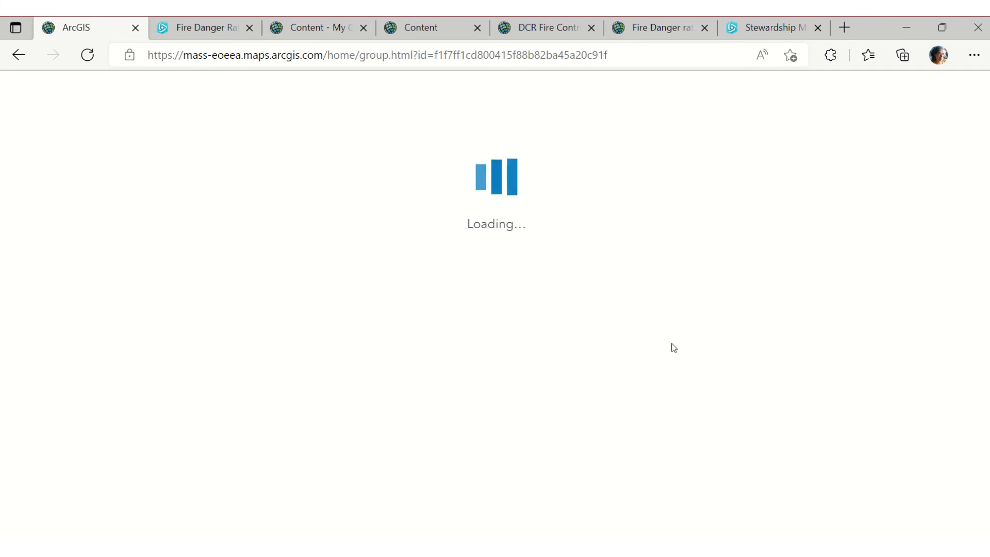
Add the first organization member matching 'fi' to Fire Control Projects
{"action": "left_click", "coordinate": [793, 205]}
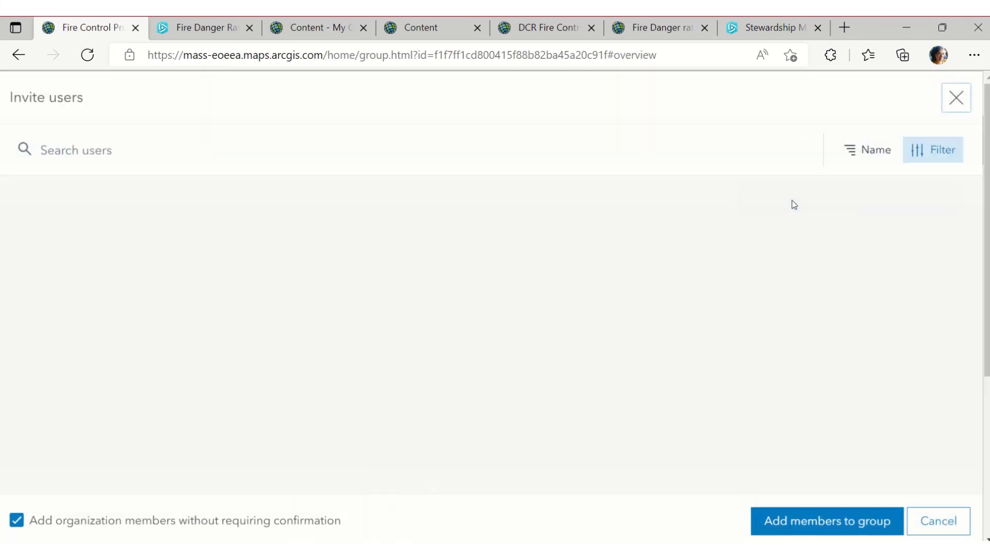
{"action": "type", "text": "fi"}
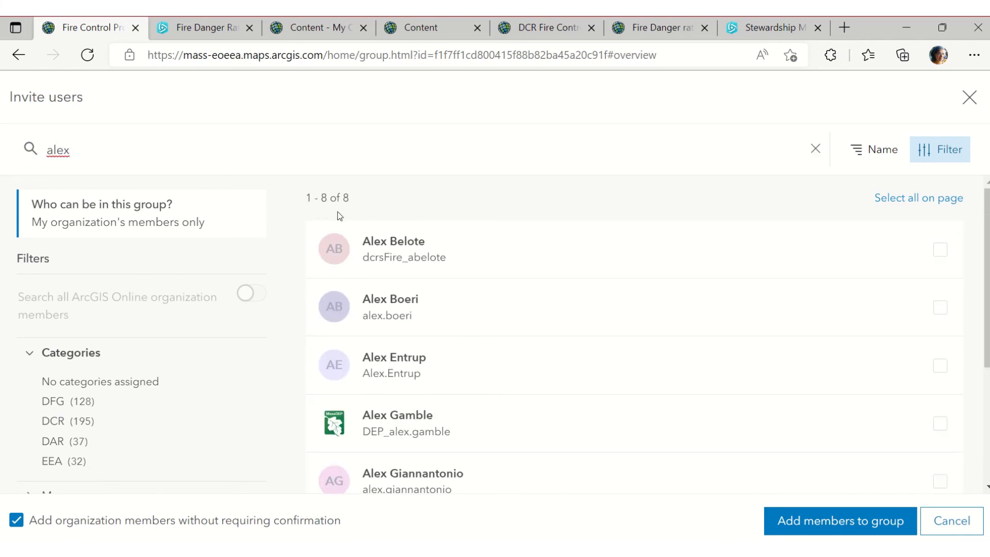
{"action": "left_click", "coordinate": [422, 250]}
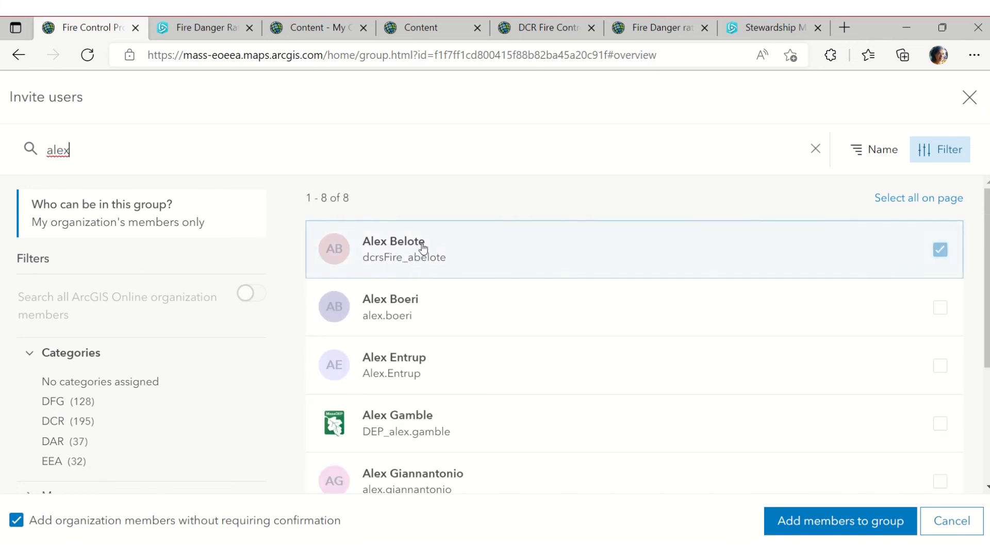
{"action": "left_click", "coordinate": [795, 522]}
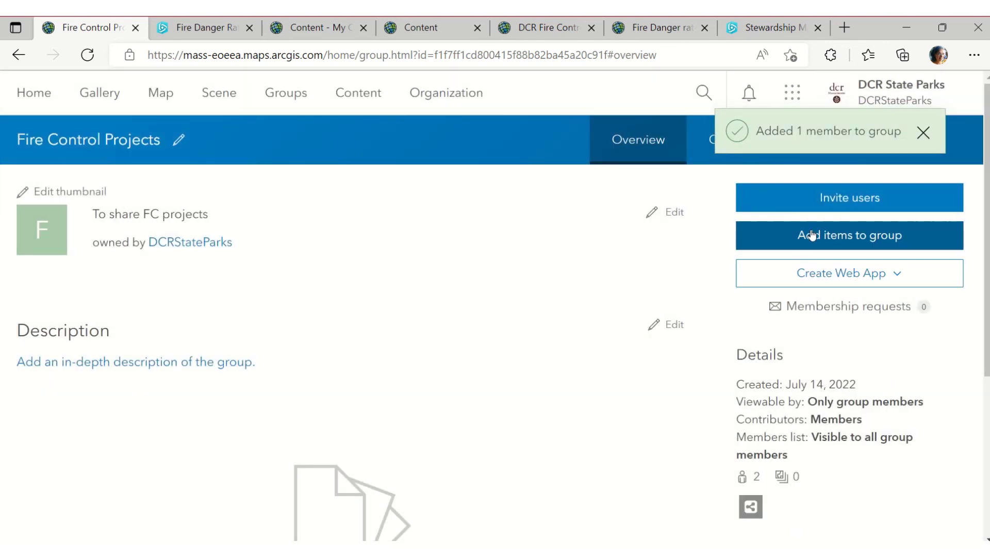
{"action": "left_click", "coordinate": [417, 112]}
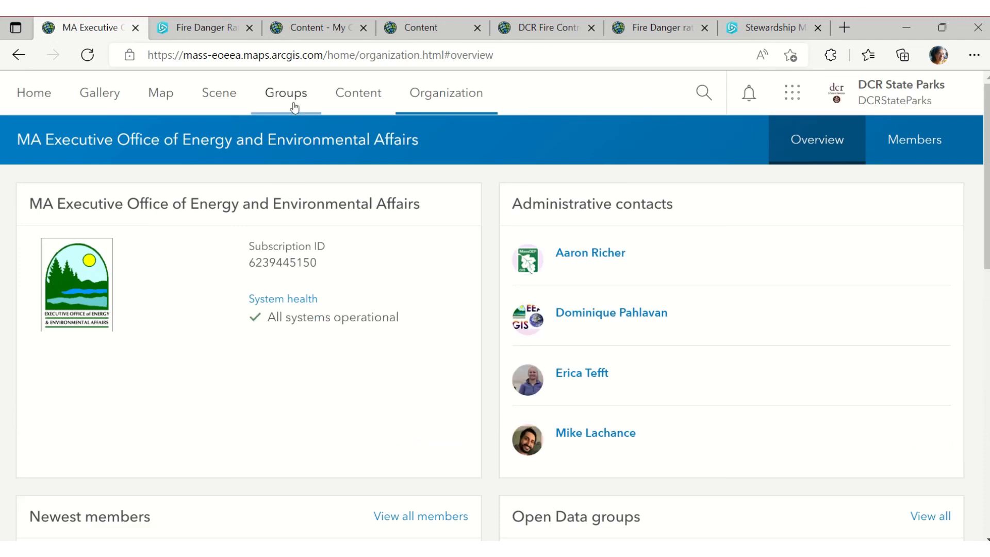
Find the Fire Control Projects group with a 'fire' search and show its members
{"action": "left_click", "coordinate": [295, 103]}
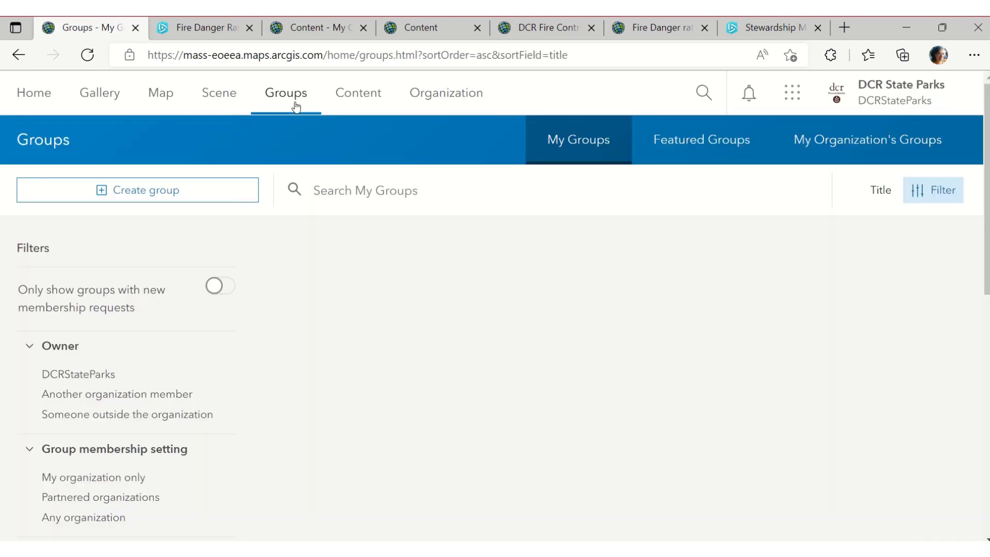
{"action": "left_click", "coordinate": [367, 189]}
{"action": "type", "text": "fire"}
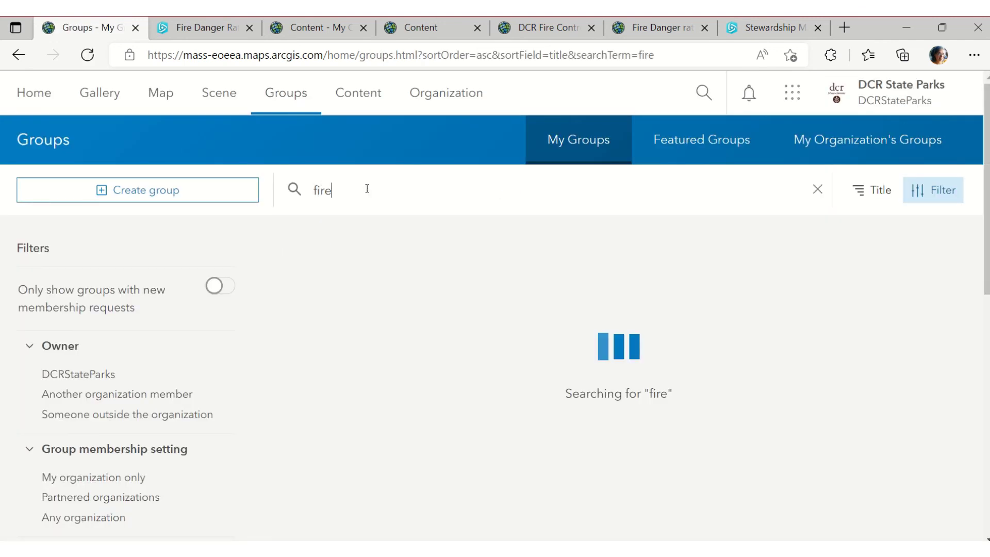
{"action": "left_click", "coordinate": [417, 292]}
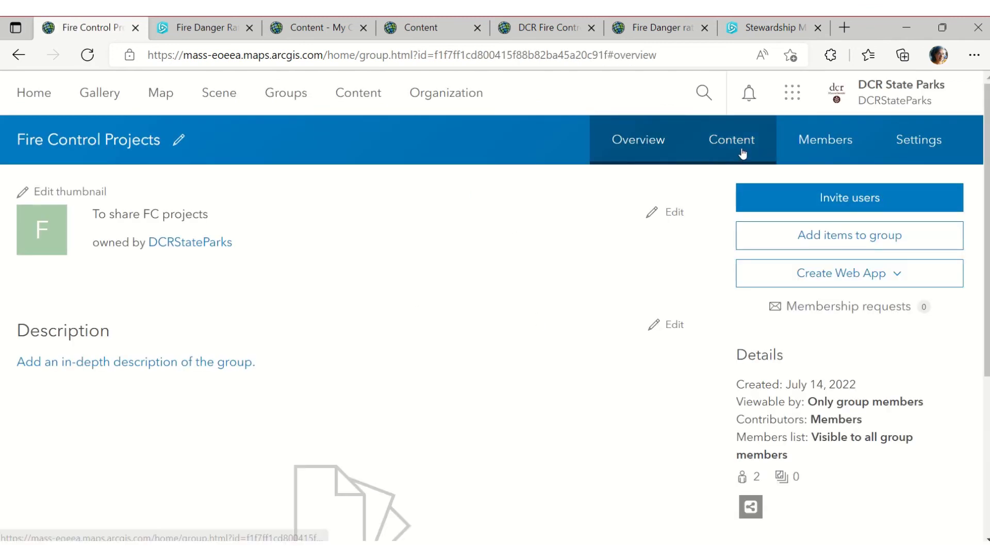
{"action": "left_click", "coordinate": [813, 150]}
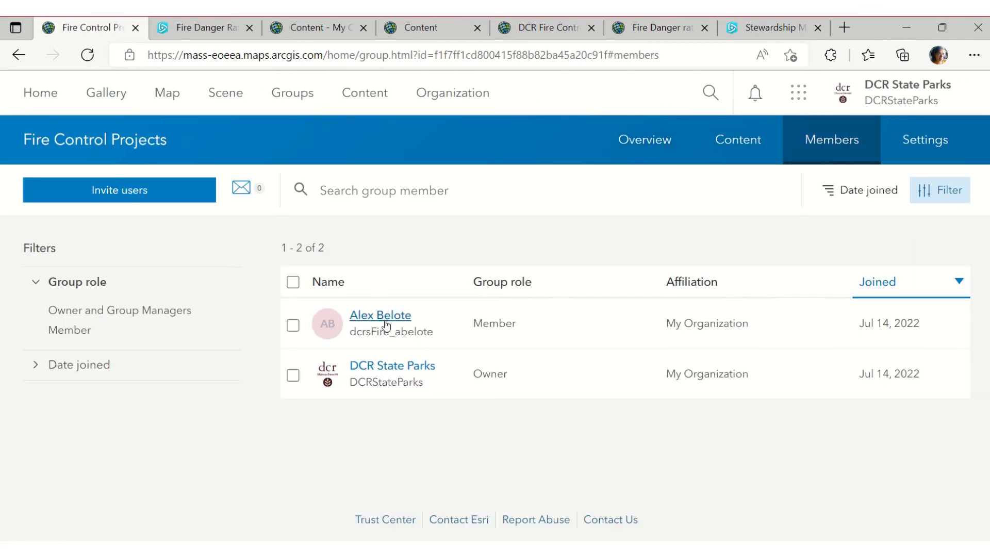
Add a second member found by username search, then view the group's empty content
{"action": "left_click", "coordinate": [99, 194]}
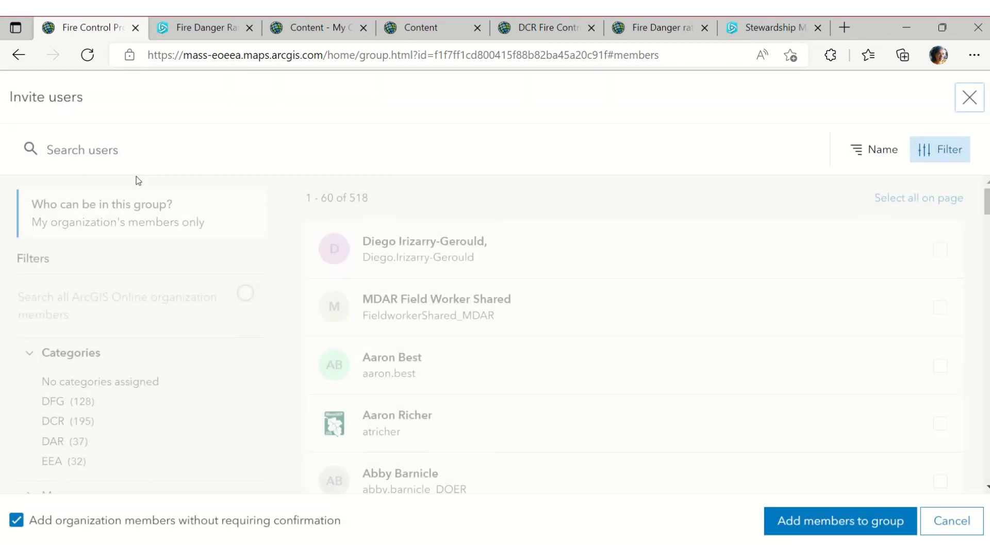
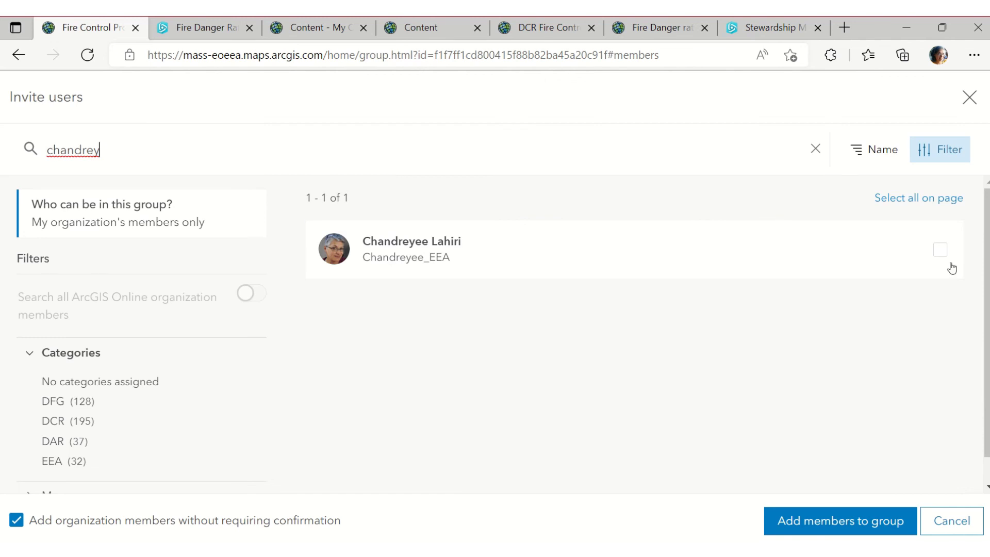
{"action": "left_click", "coordinate": [939, 250]}
{"action": "left_click", "coordinate": [860, 532]}
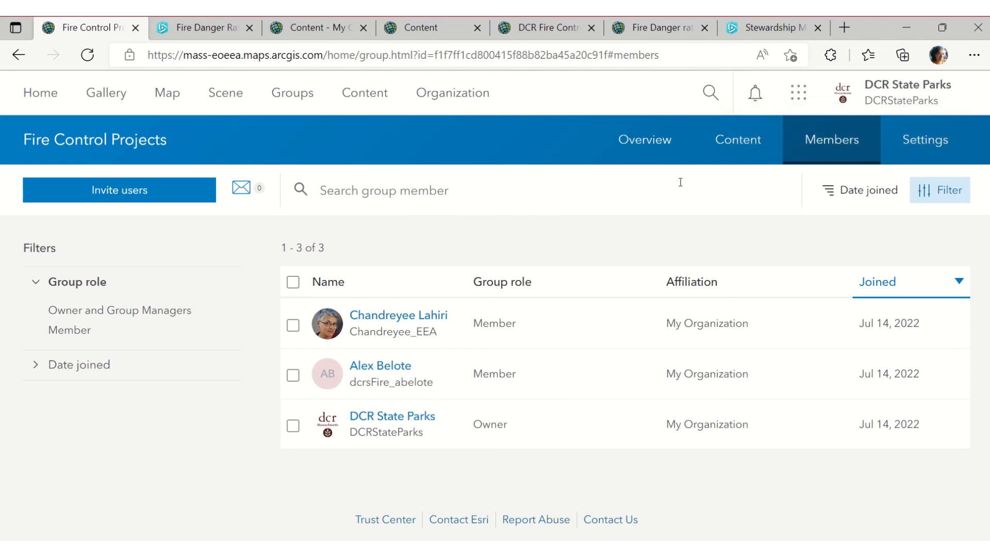
{"action": "left_click", "coordinate": [698, 154]}
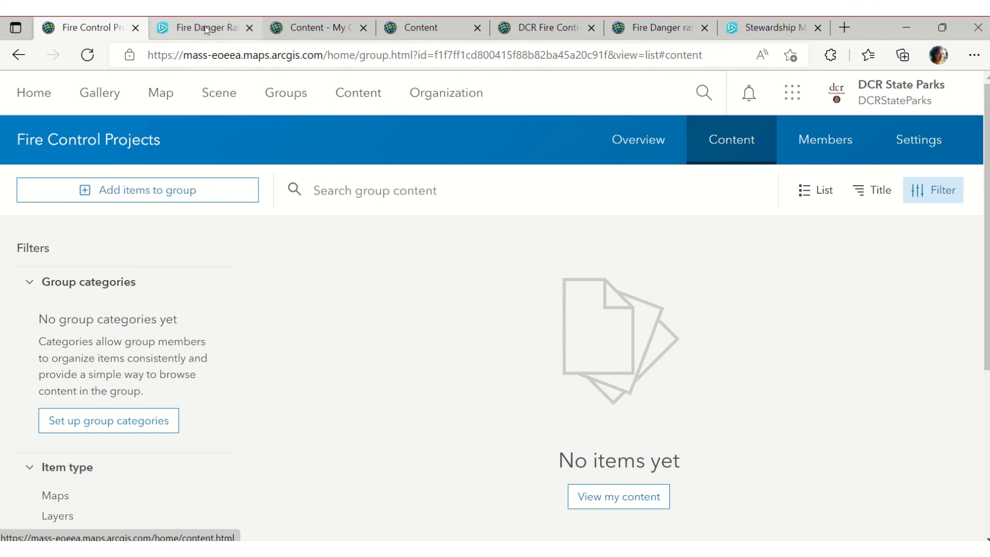
Select the Fire Danger Rating EDITABLE app, EDITABLE web map and editable Fire Control Districts layer
{"action": "left_click", "coordinate": [162, 27]}
{"action": "key", "text": "ctrl+w"}
{"action": "left_click", "coordinate": [175, 27]}
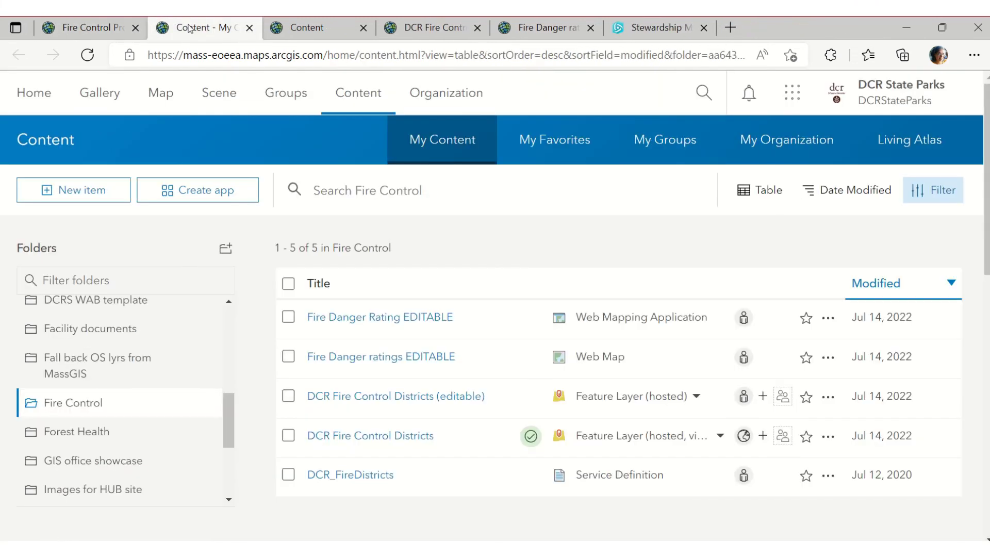
{"action": "left_click", "coordinate": [289, 319]}
{"action": "left_click", "coordinate": [98, 27]}
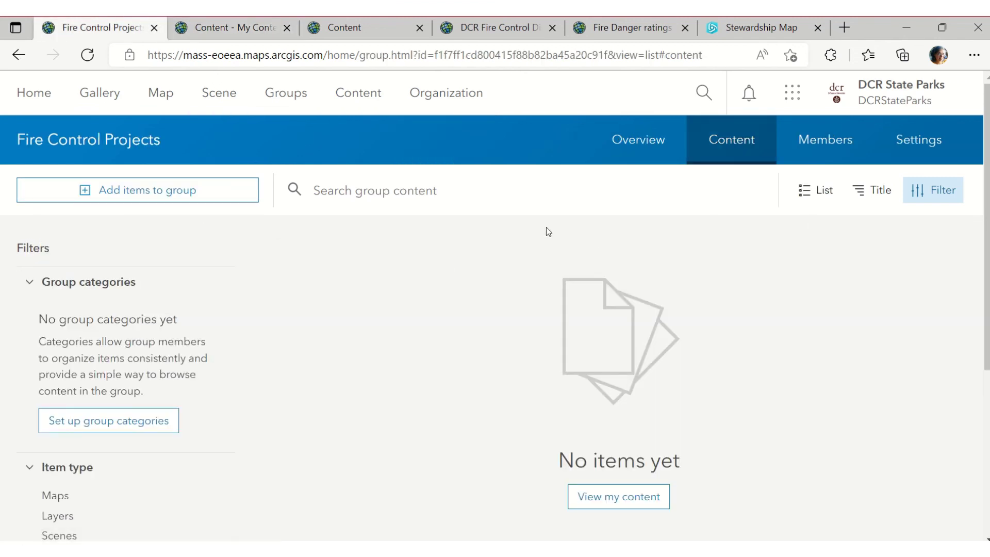
{"action": "left_click", "coordinate": [842, 161]}
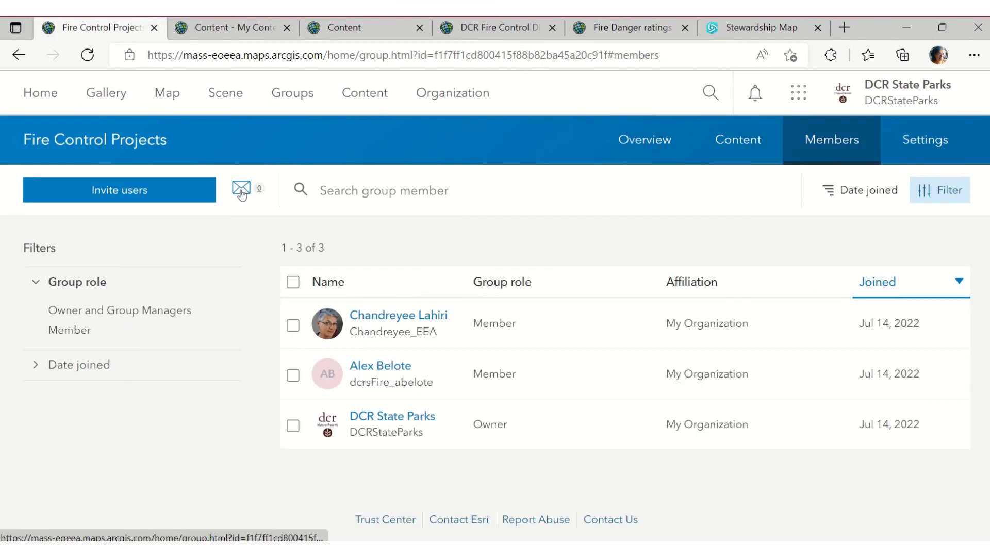
{"action": "left_click", "coordinate": [248, 31]}
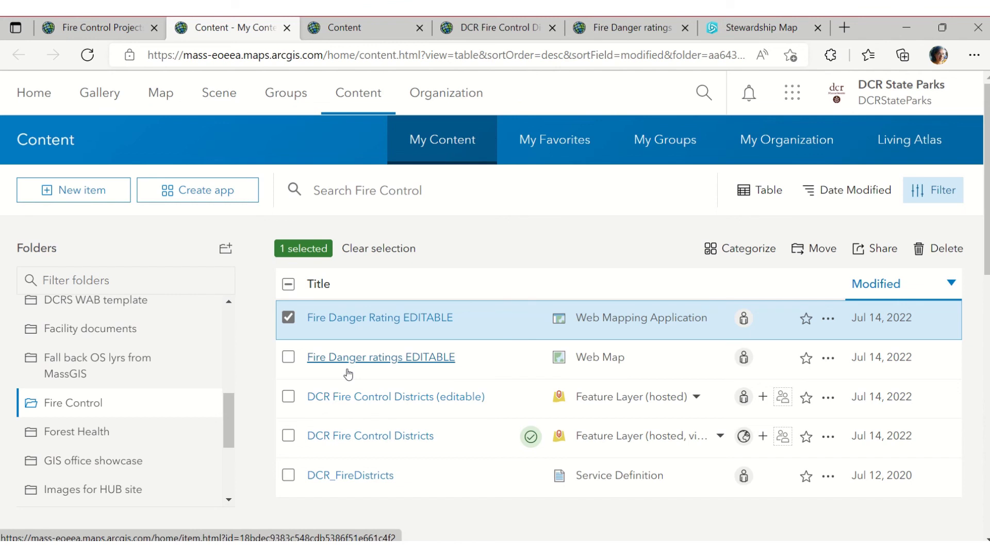
{"action": "left_click", "coordinate": [288, 357]}
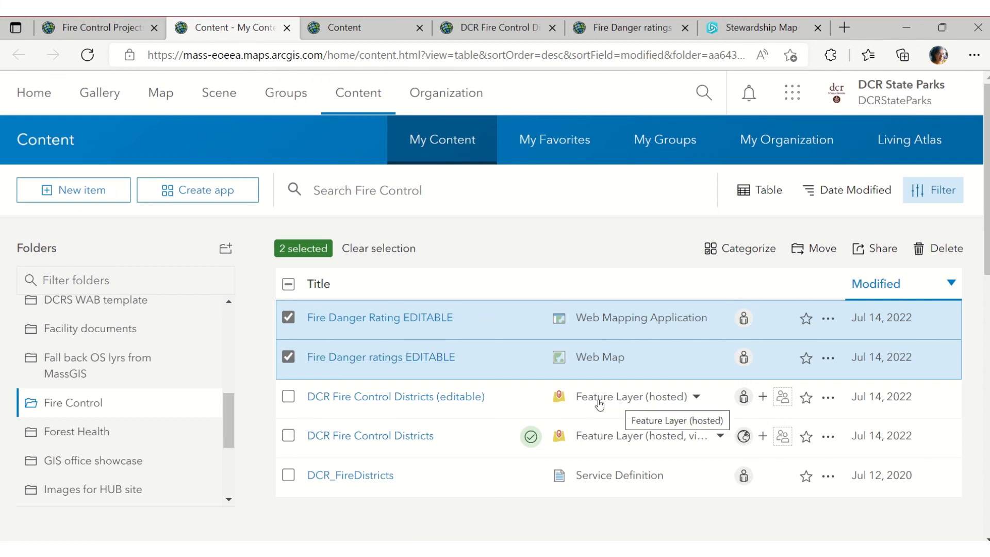
{"action": "left_click", "coordinate": [291, 401]}
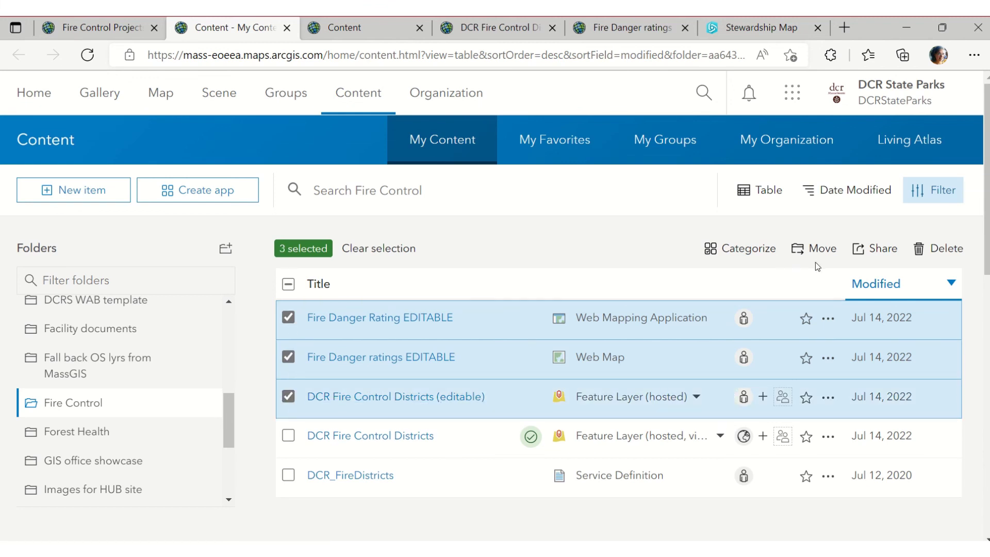
Share the three selected items with the Fire Control Projects group and save
{"action": "left_click", "coordinate": [869, 247]}
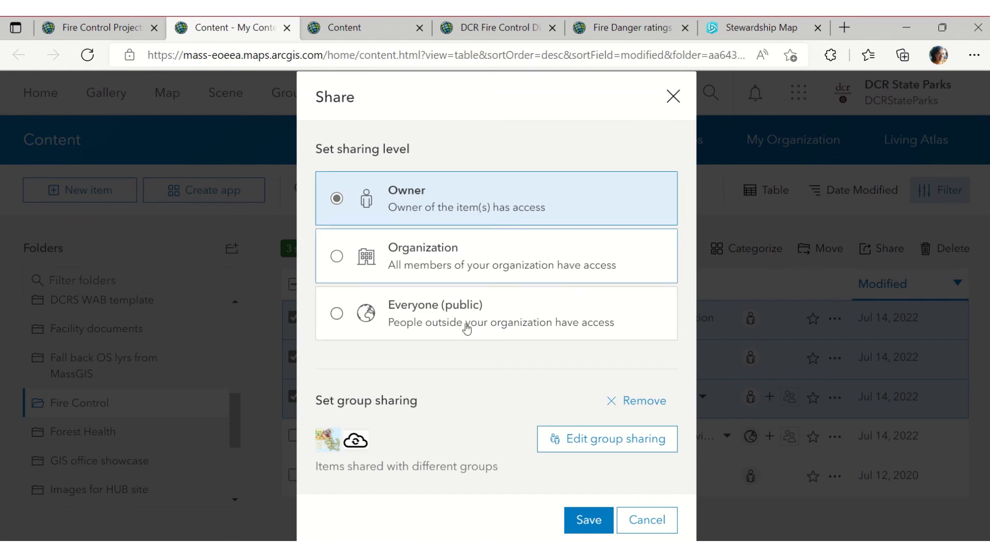
{"action": "left_click", "coordinate": [605, 439]}
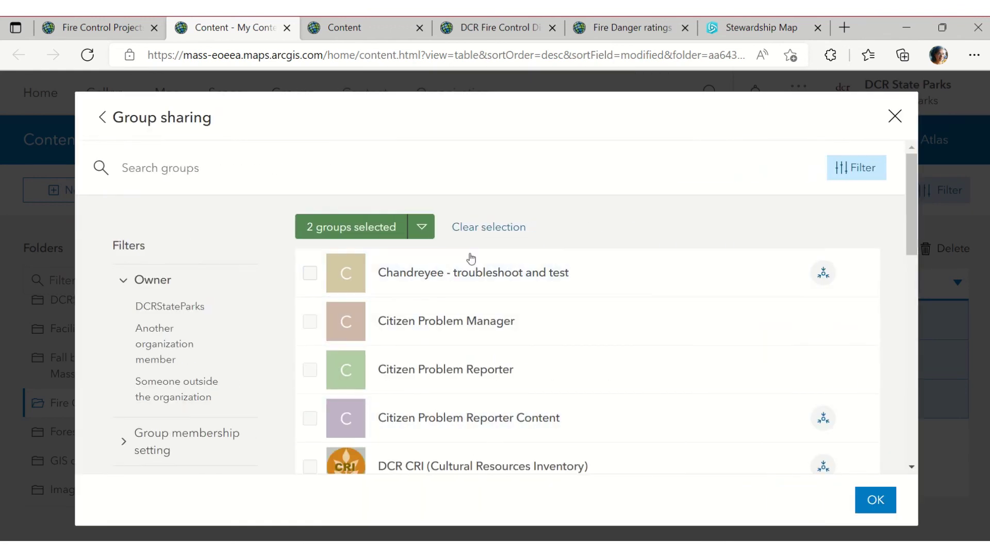
{"action": "left_click", "coordinate": [240, 185]}
{"action": "type", "text": "Fire"}
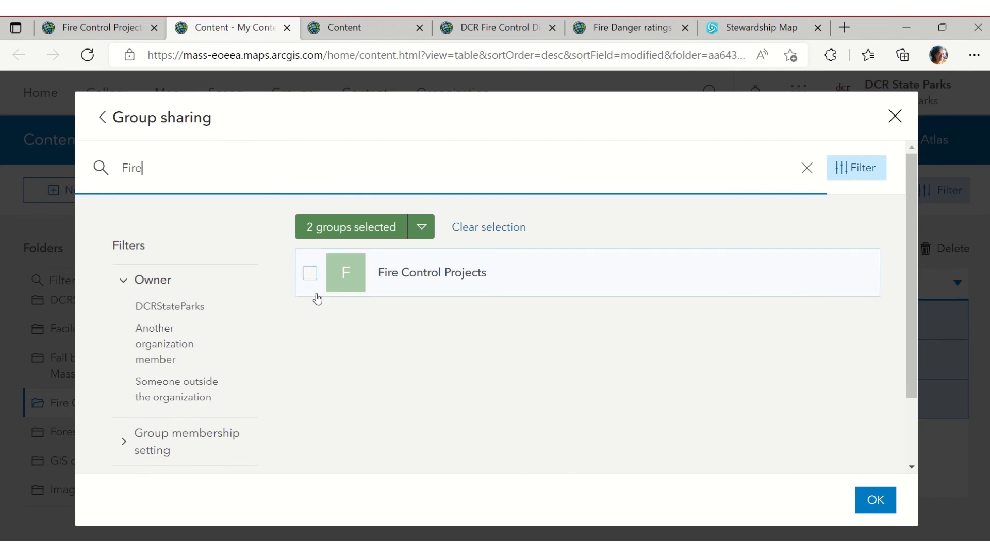
{"action": "left_click", "coordinate": [310, 273]}
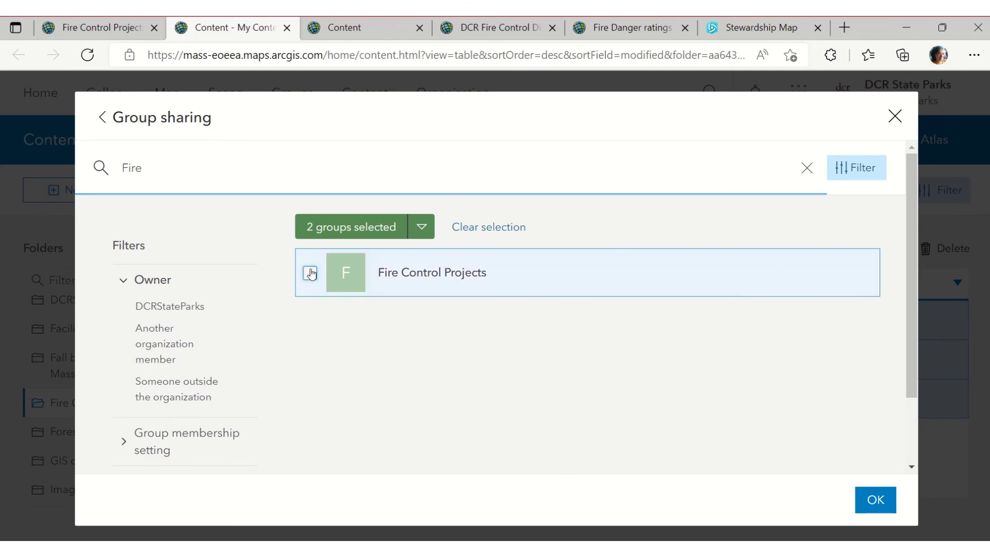
{"action": "left_click", "coordinate": [876, 500]}
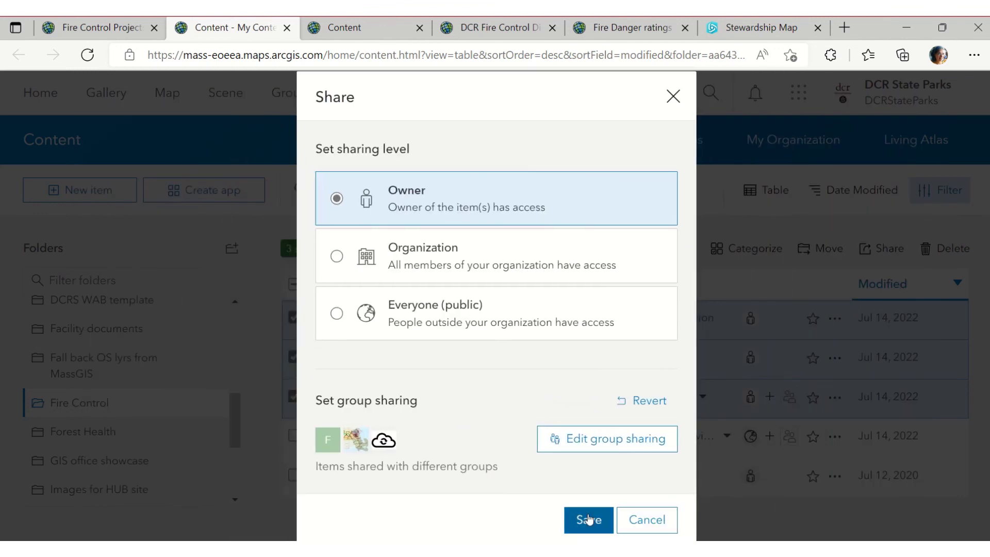
{"action": "left_click", "coordinate": [585, 522]}
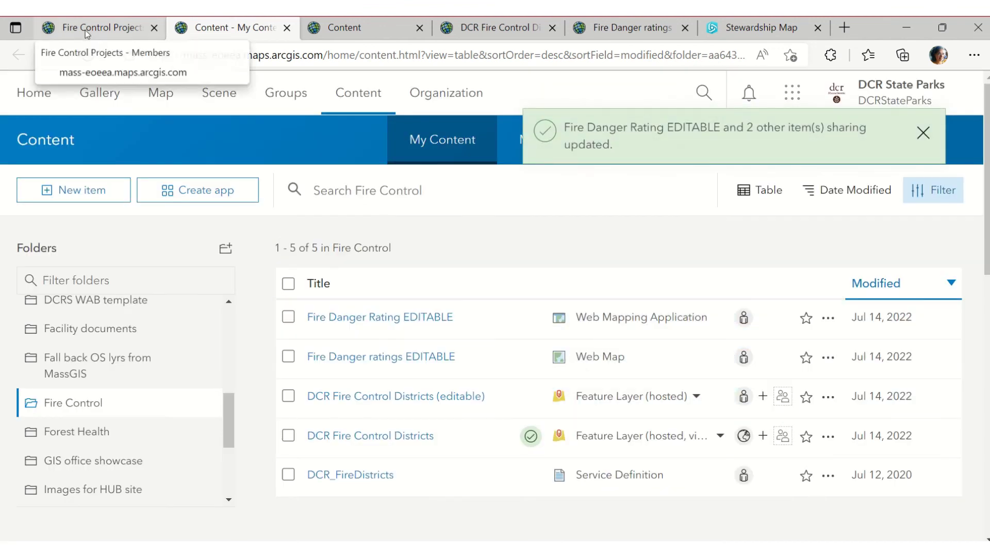
{"action": "left_click", "coordinate": [86, 31]}
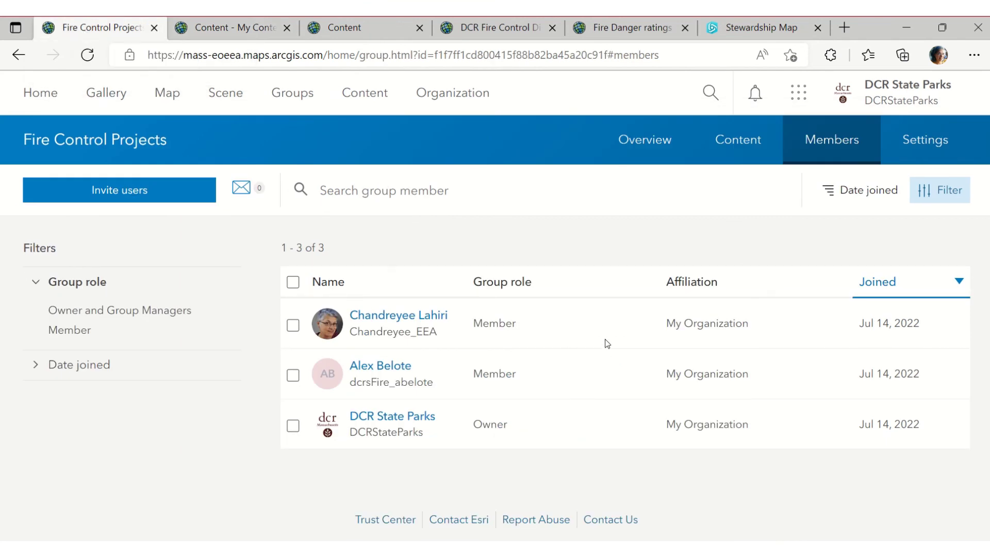
Show the Fire Control Projects group's content as a table to confirm the three items
{"action": "left_click", "coordinate": [750, 148]}
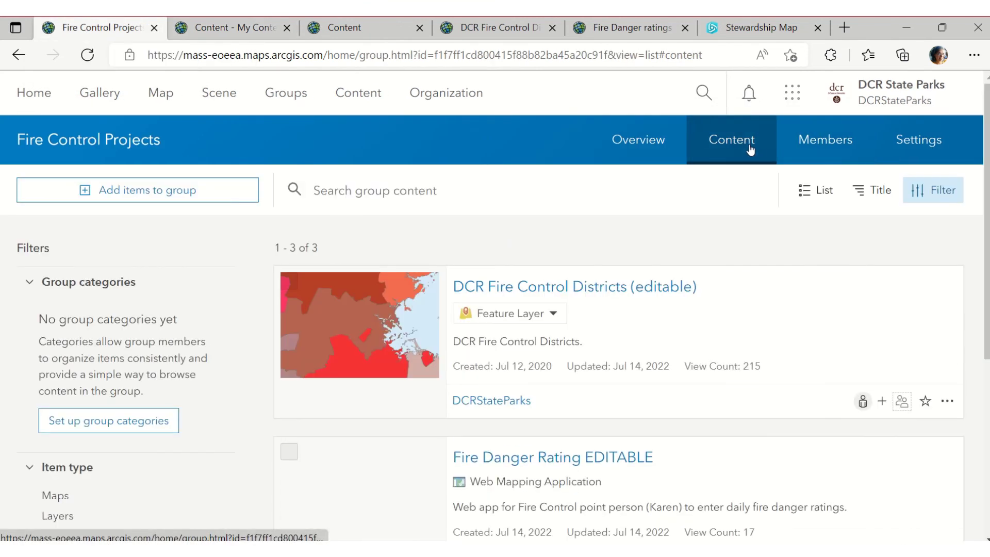
{"action": "left_click", "coordinate": [809, 190]}
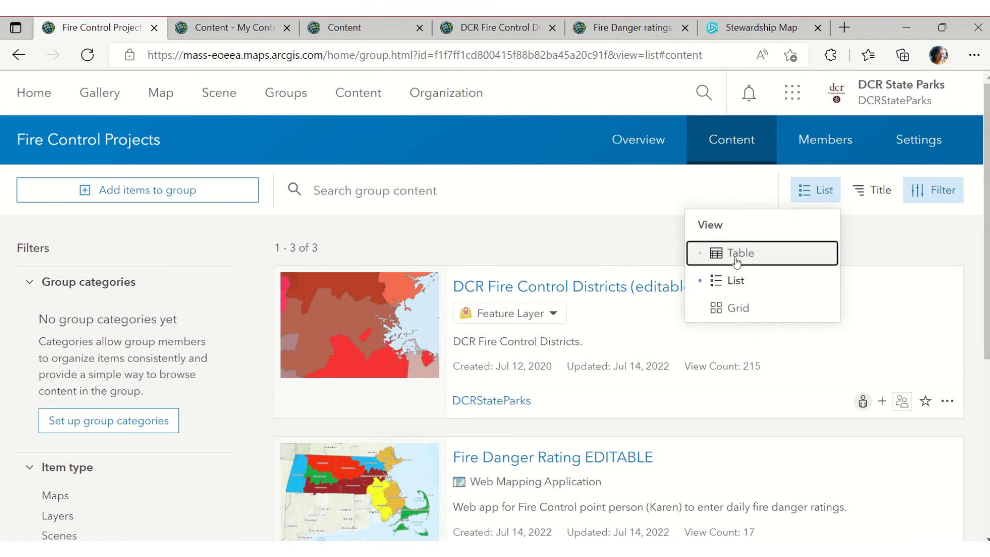
{"action": "left_click", "coordinate": [736, 261]}
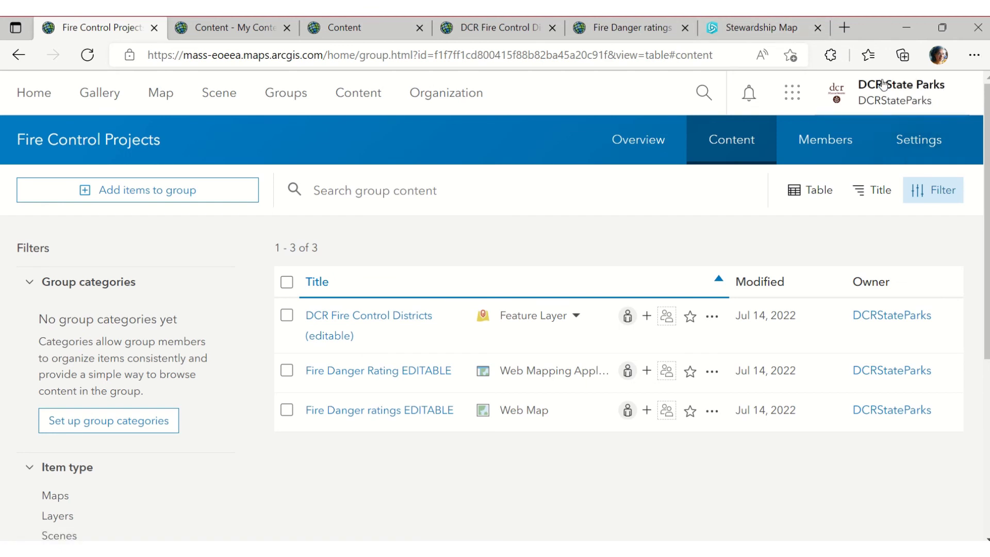
Reopen the group via a 'FIre' search and open the Fire Danger Rating EDITABLE item page
{"action": "left_click", "coordinate": [302, 94]}
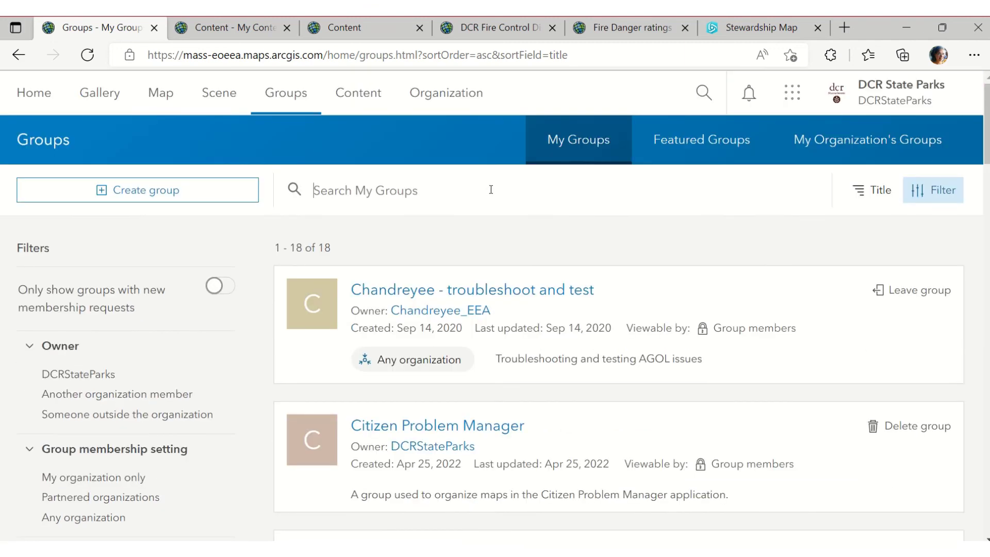
{"action": "left_click", "coordinate": [566, 191]}
{"action": "type", "text": "FIre"}
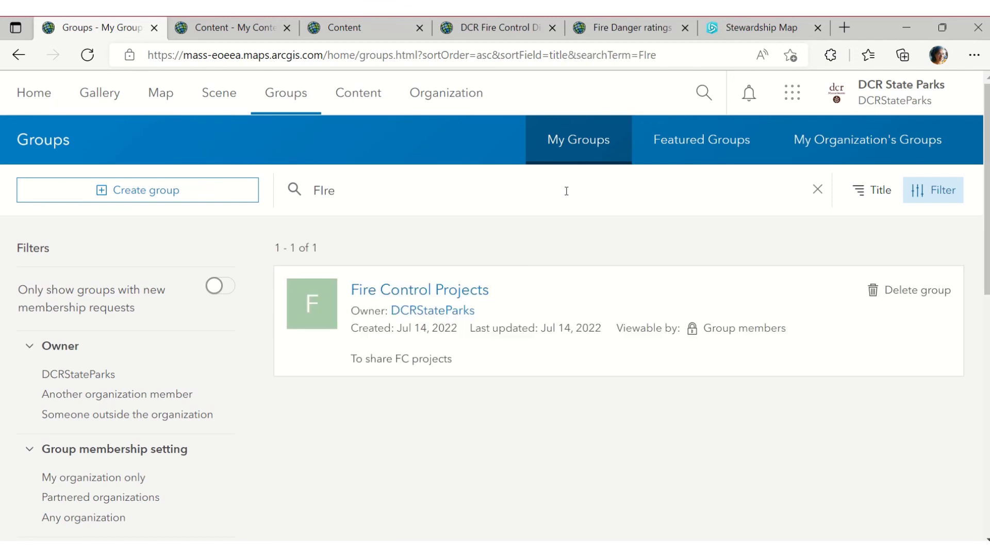
{"action": "left_click", "coordinate": [462, 289]}
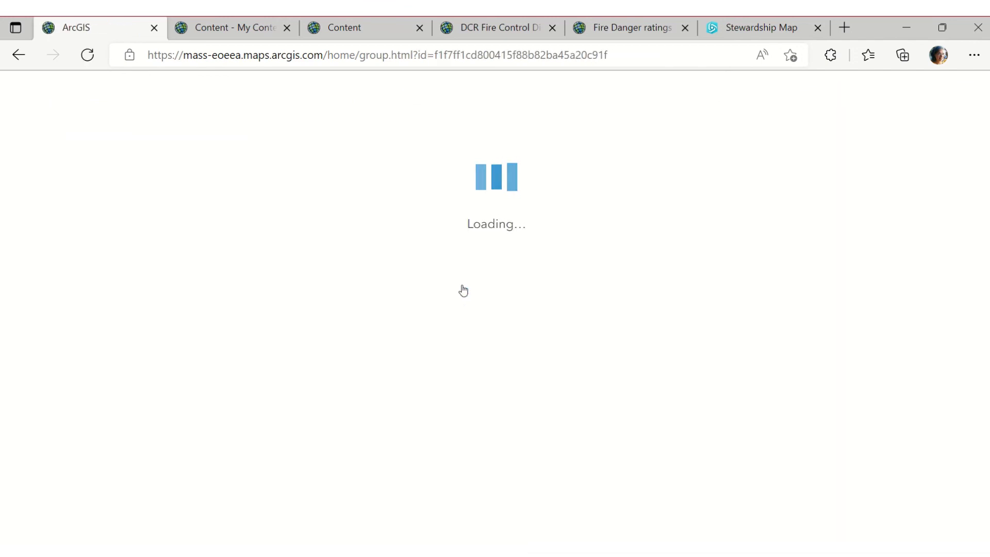
{"action": "scroll", "coordinate": [582, 283], "scroll_direction": "down", "scroll_amount": 4}
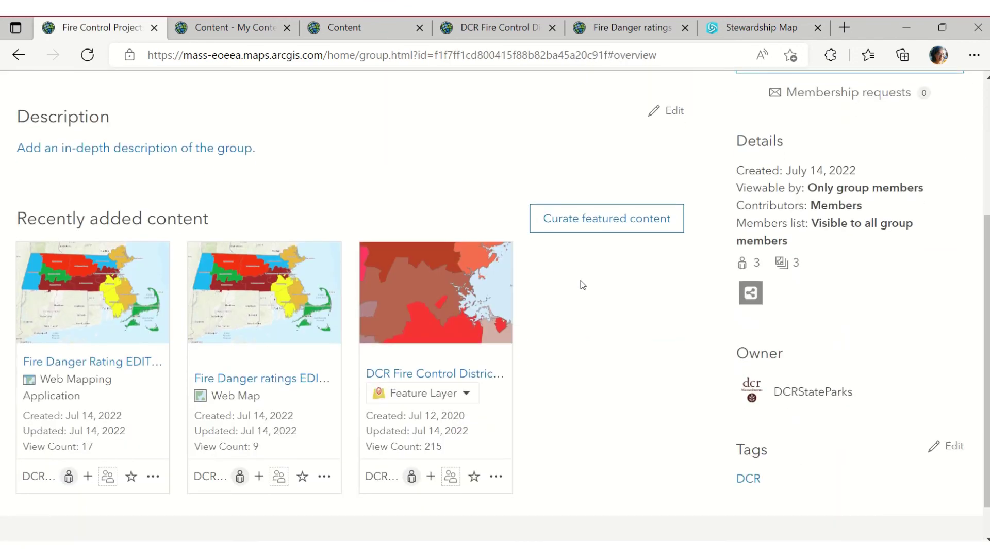
{"action": "left_click", "coordinate": [91, 361]}
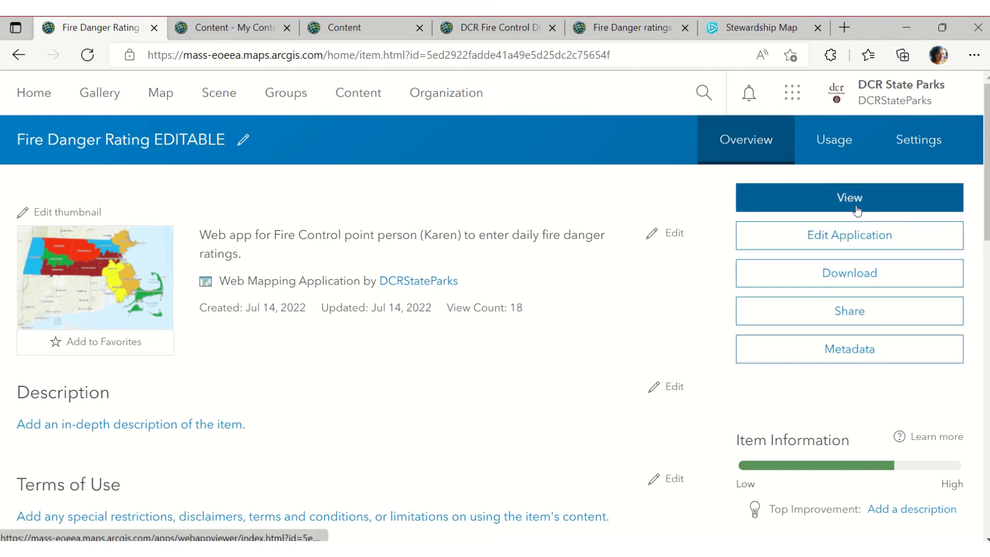
Copy the Fire Danger Rating EDITABLE app's URL and bring the Teams chat window on screen
{"action": "scroll", "coordinate": [670, 281], "scroll_direction": "down", "scroll_amount": 10}
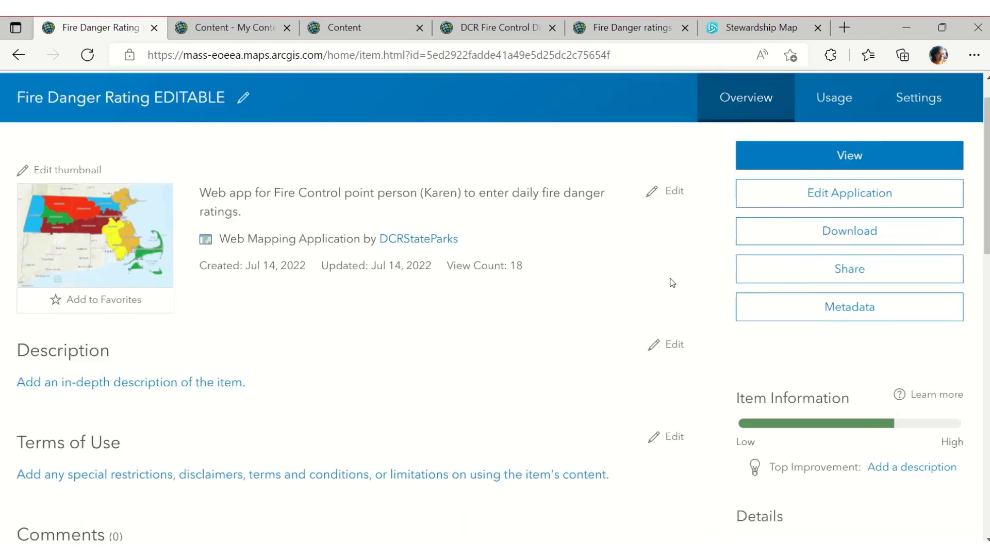
{"action": "scroll", "coordinate": [674, 283], "scroll_direction": "down", "scroll_amount": 3}
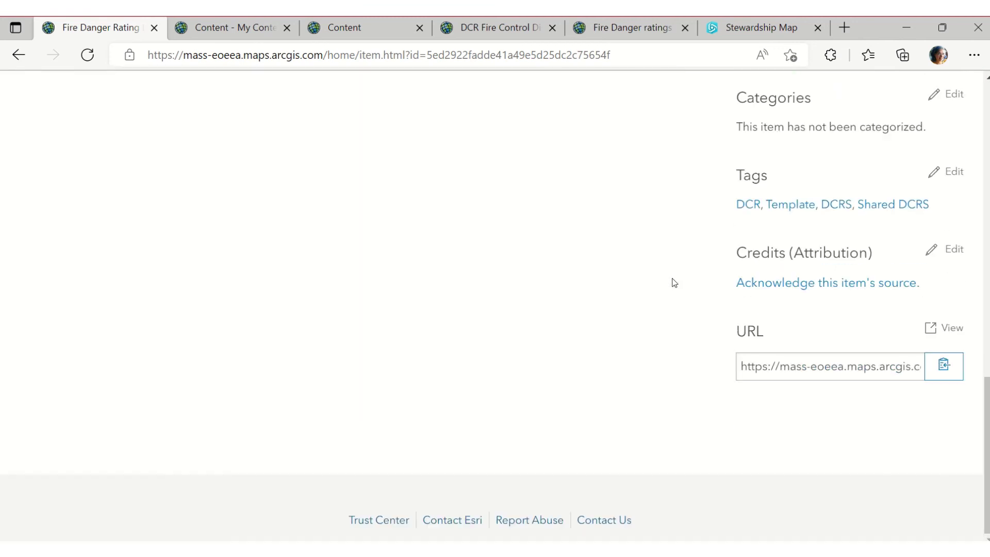
{"action": "scroll", "coordinate": [675, 282], "scroll_direction": "up", "scroll_amount": 13}
{"action": "scroll", "coordinate": [674, 283], "scroll_direction": "down", "scroll_amount": 10}
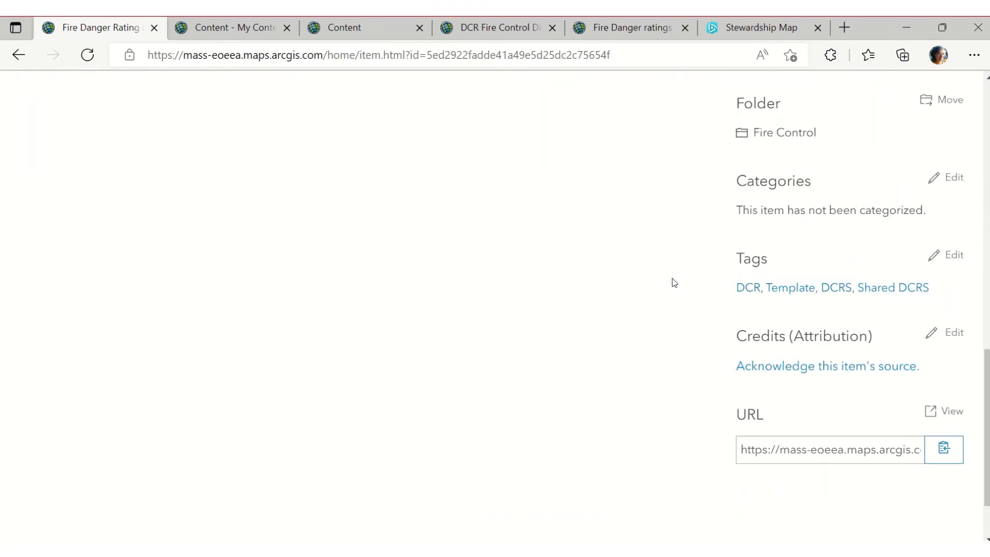
{"action": "scroll", "coordinate": [674, 282], "scroll_direction": "down", "scroll_amount": 2}
{"action": "left_click", "coordinate": [959, 367]}
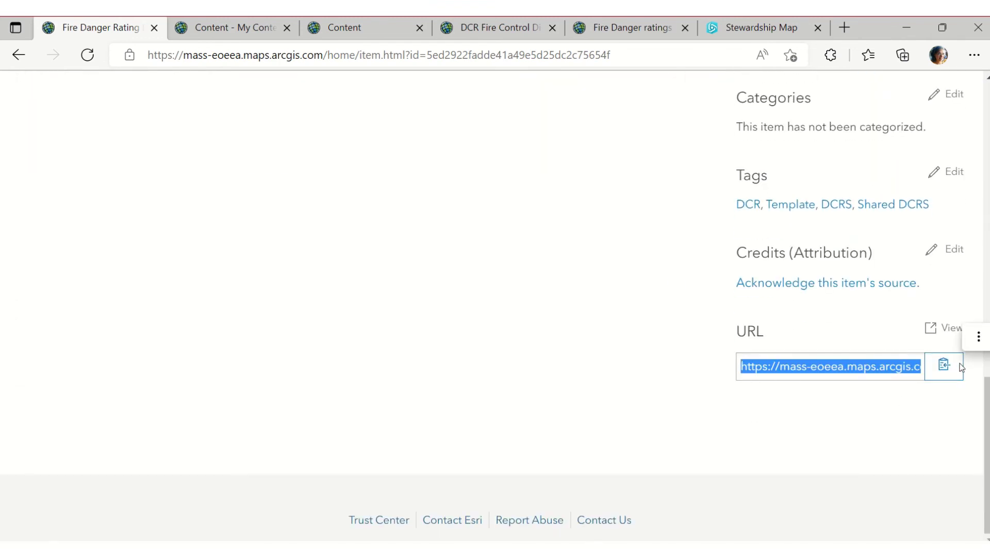
{"action": "left_click", "coordinate": [371, 550]}
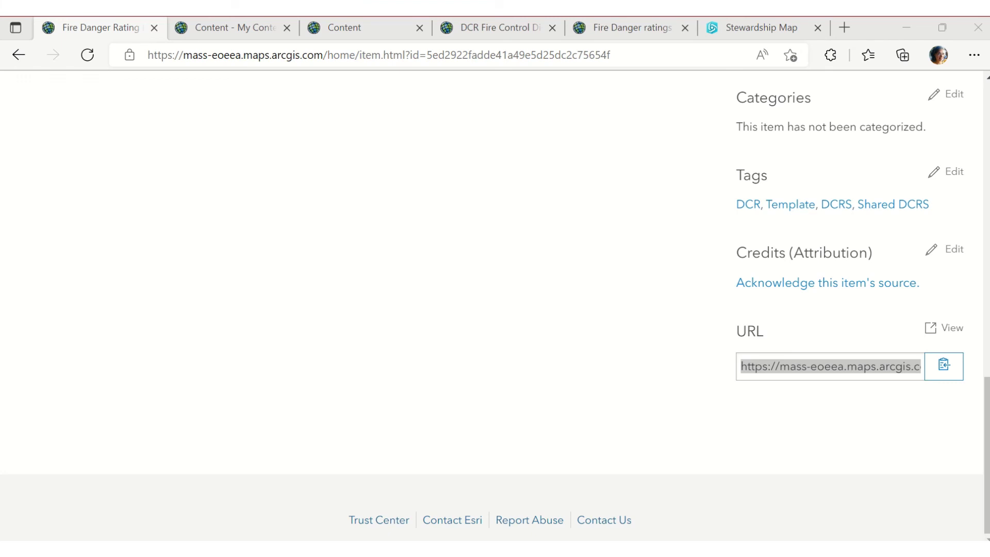
{"action": "left_click_drag", "start_coordinate": [989, 464], "coordinate": [396, 16]}
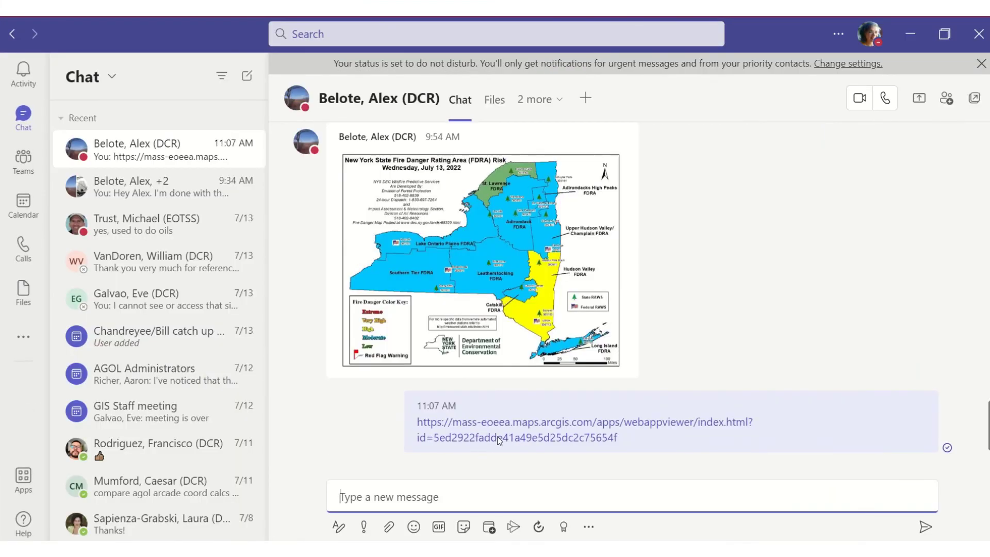
Open the shared webappviewer link from the Teams chat and pan the map toward Cape Cod
{"action": "left_click", "coordinate": [501, 426]}
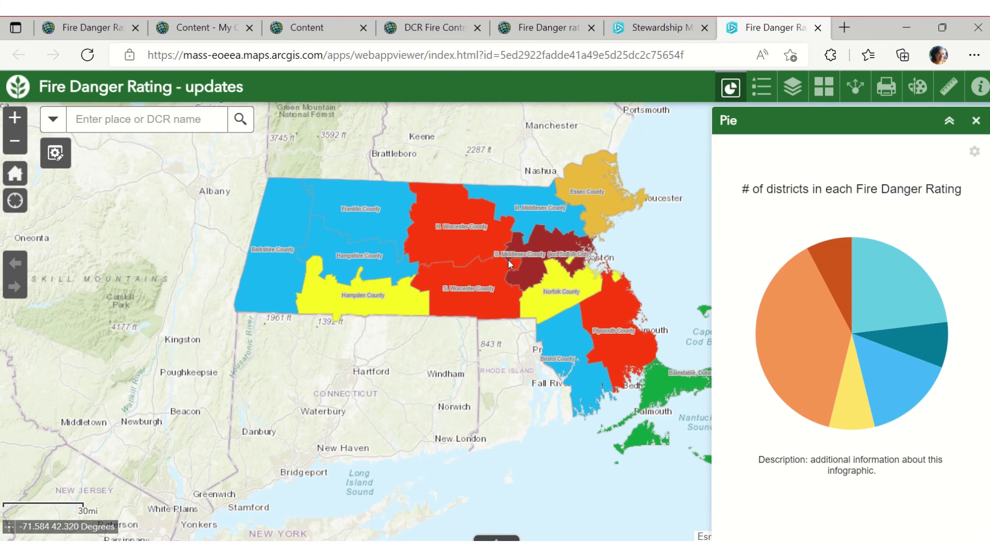
{"action": "left_click_drag", "start_coordinate": [444, 252], "coordinate": [276, 246]}
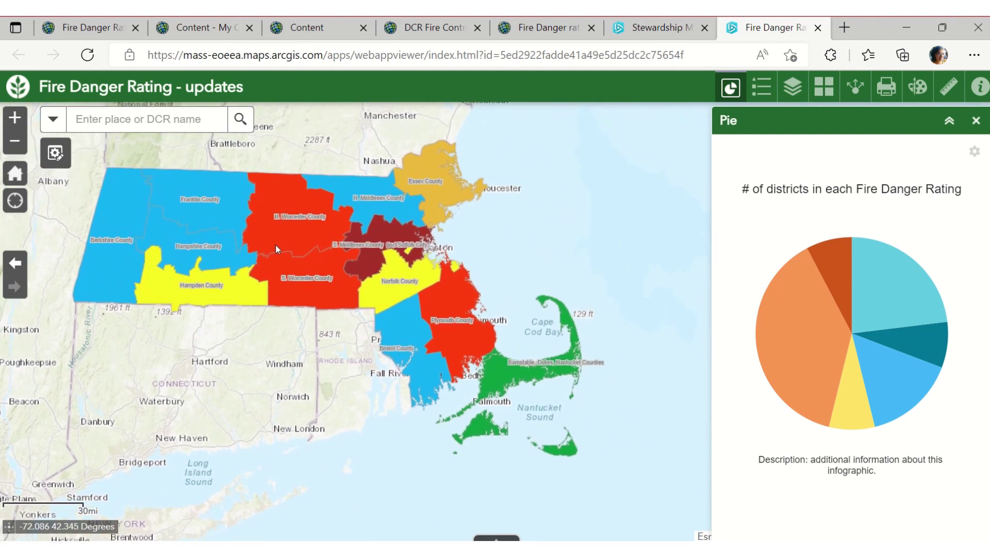